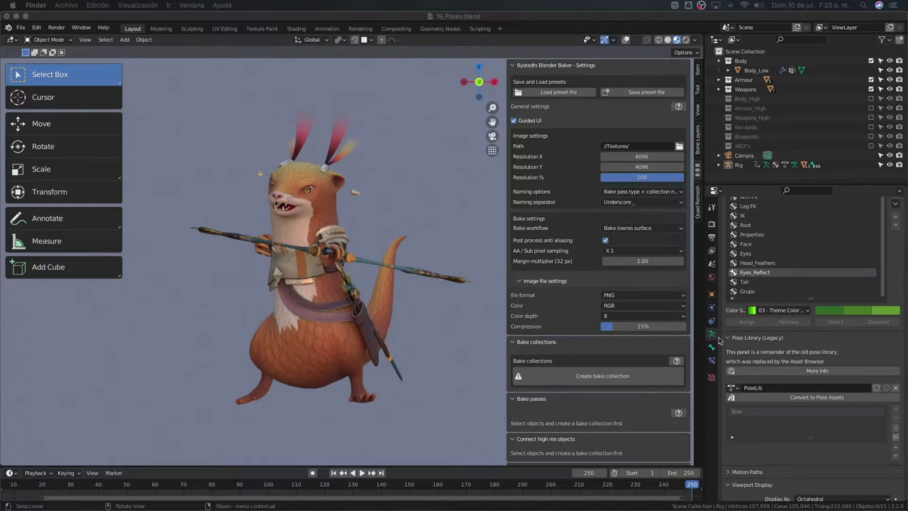
Bring the Blender window forward and dismiss the splash screen
{"action": "left_click", "coordinate": [443, 250]}
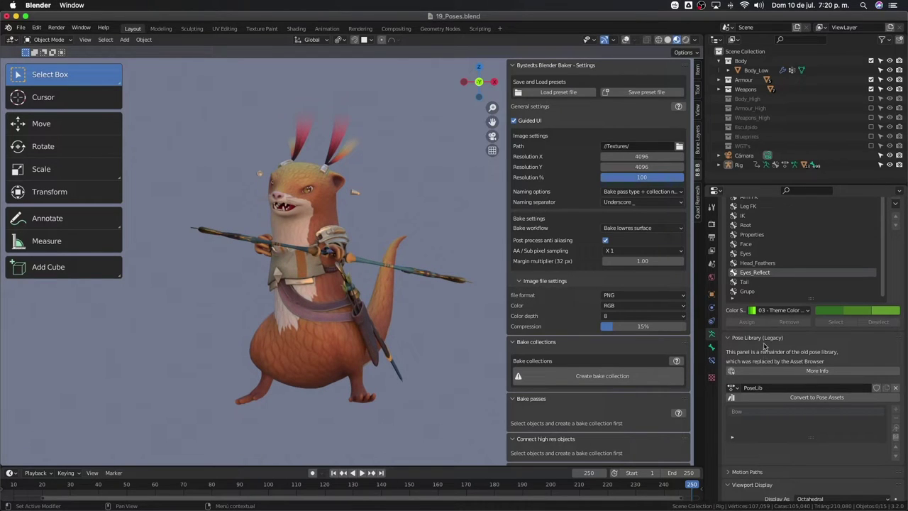
{"action": "left_click", "coordinate": [8, 28]}
{"action": "left_click", "coordinate": [34, 38]}
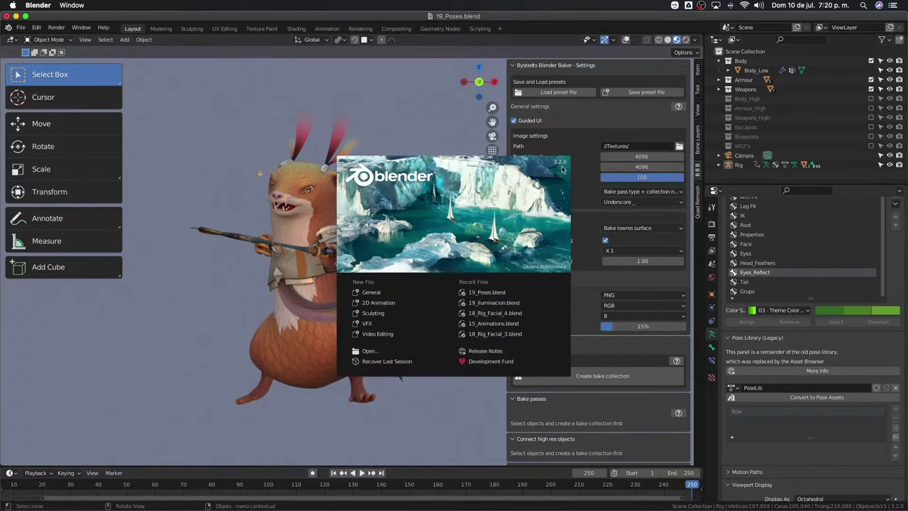
{"action": "left_click", "coordinate": [430, 134]}
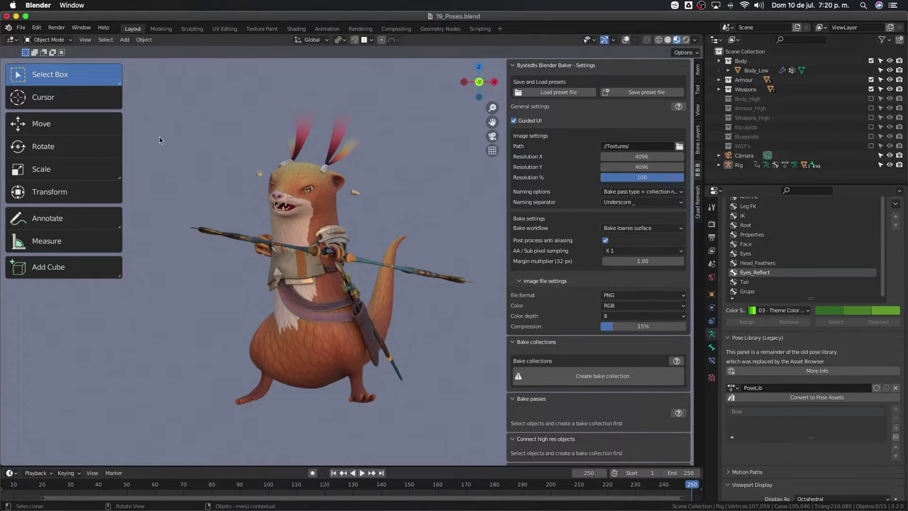
Split the viewport and make the left area an Asset Browser showing Bow_test
{"action": "left_click_drag", "start_coordinate": [8, 39], "coordinate": [190, 50]}
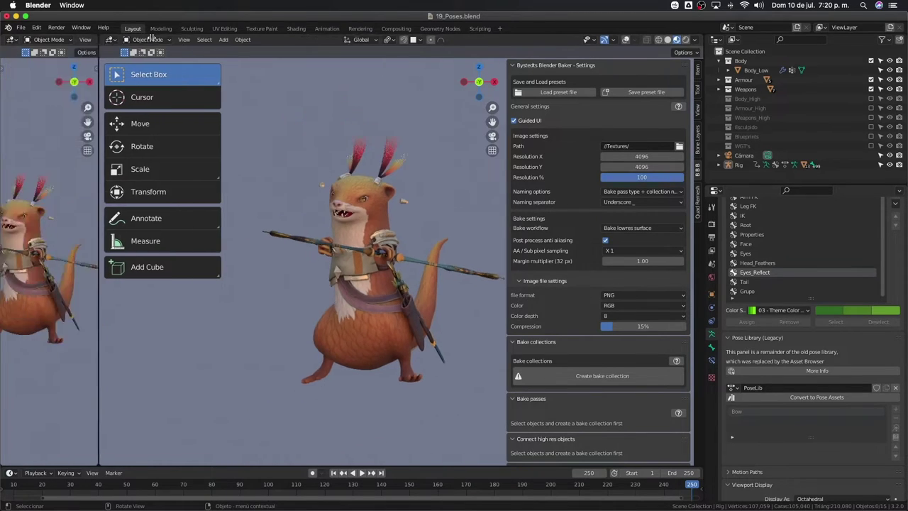
{"action": "left_click", "coordinate": [14, 41]}
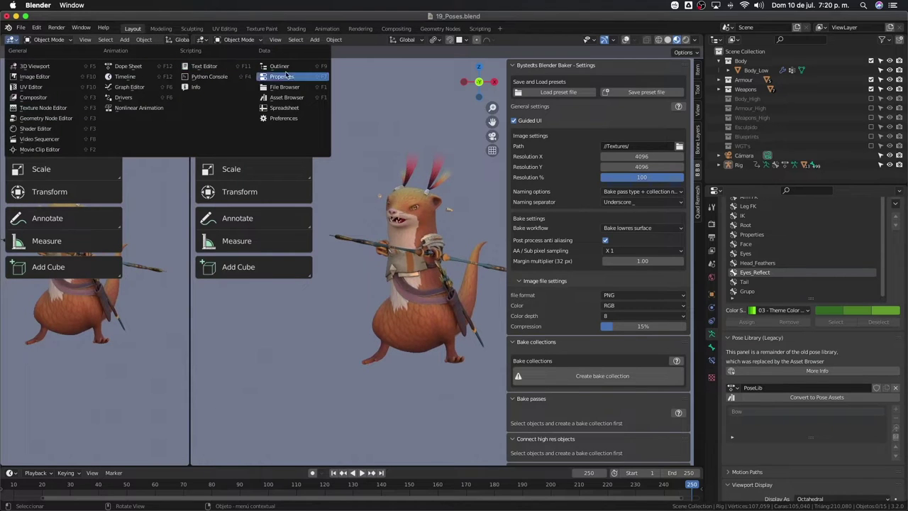
{"action": "left_click", "coordinate": [298, 103]}
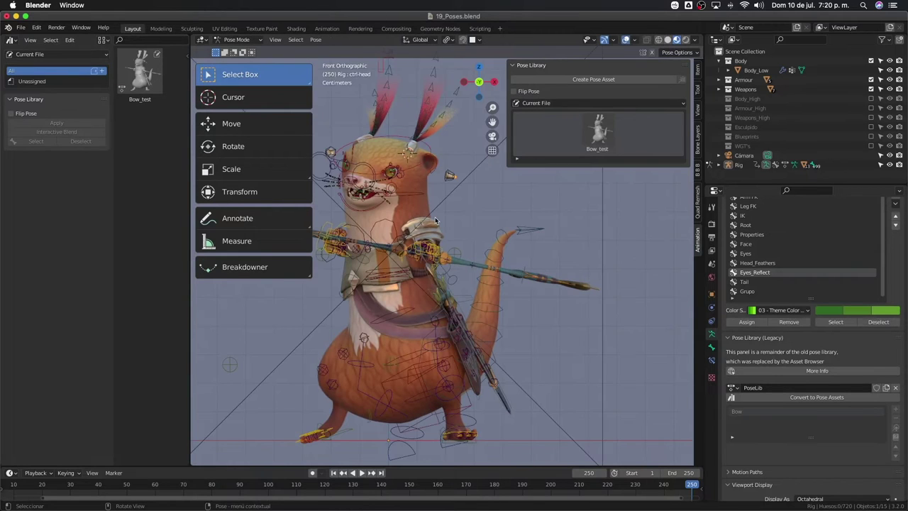
{"action": "left_click", "coordinate": [37, 29]}
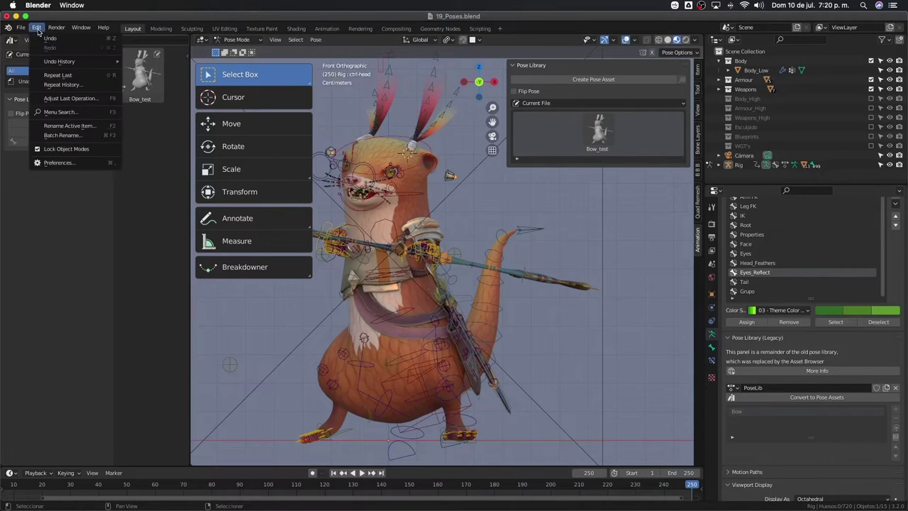
{"action": "left_click", "coordinate": [57, 162]}
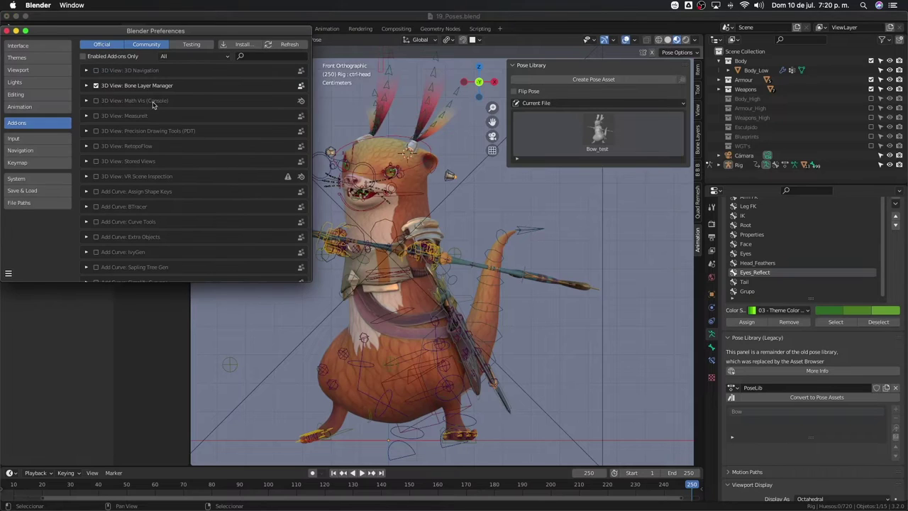
{"action": "left_click", "coordinate": [249, 55]}
{"action": "type", "text": "pose"}
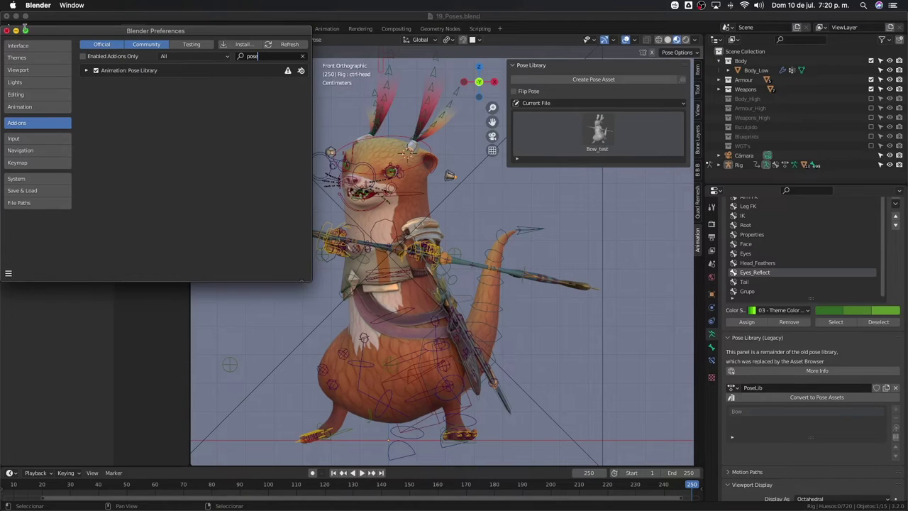
{"action": "left_click", "coordinate": [6, 30]}
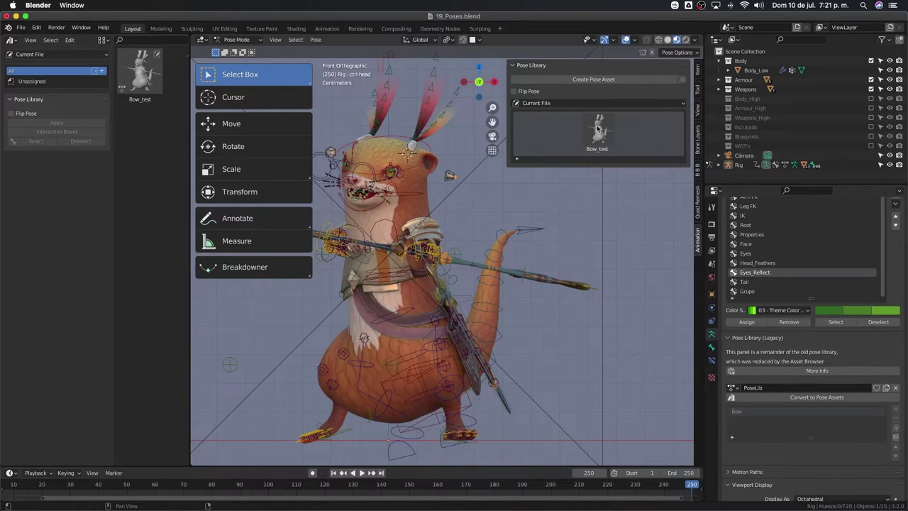
In Object Mode, view through the camera at orthographic scale 1.500, then reselect the rig
{"action": "mouse_move", "coordinate": [532, 171]}
{"action": "middle_mouse_down"}
{"action": "mouse_move", "coordinate": [509, 285]}
{"action": "mouse_move", "coordinate": [547, 296]}
{"action": "middle_mouse_up"}
{"action": "scroll", "coordinate": [543, 292], "scroll_direction": "down", "scroll_amount": 3}
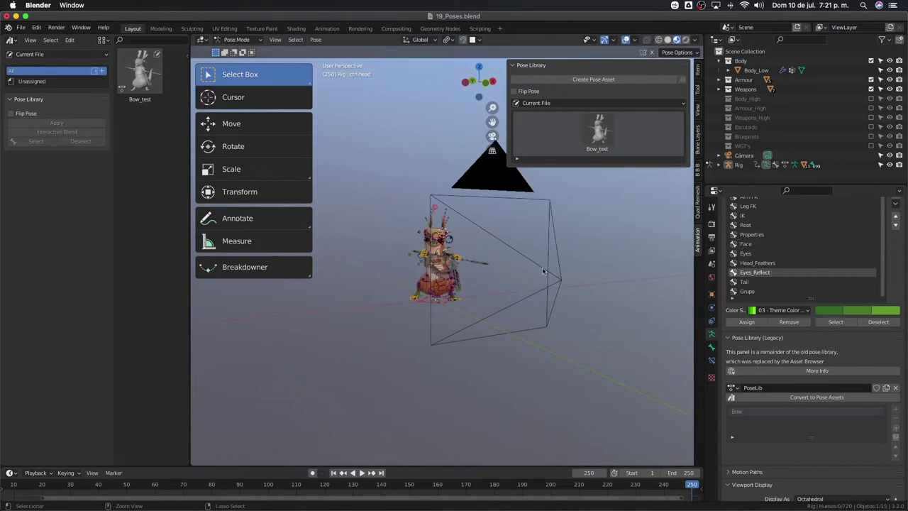
{"action": "key", "text": "ctrl+Tab"}
{"action": "left_click", "coordinate": [505, 193]}
{"action": "middle_click_drag", "start_coordinate": [504, 193], "coordinate": [468, 244]}
{"action": "key", "text": "shift+a"}
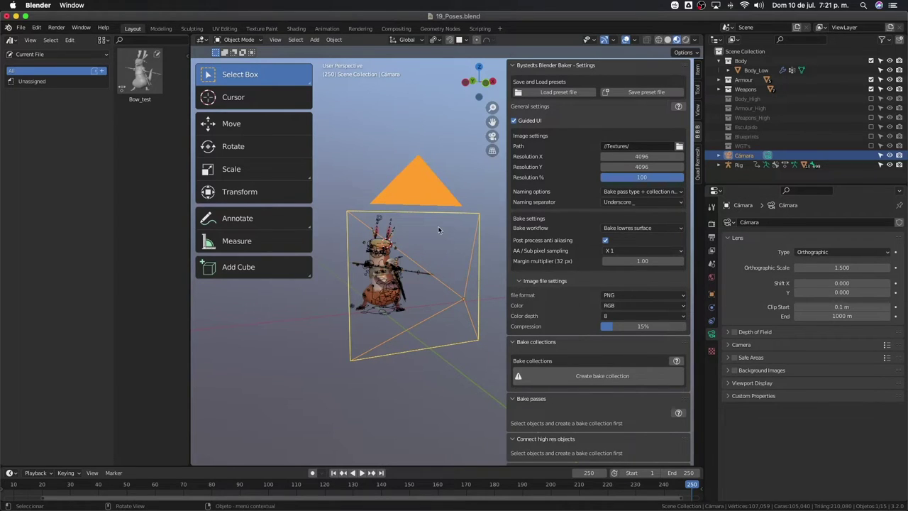
{"action": "key", "text": "KP_0"}
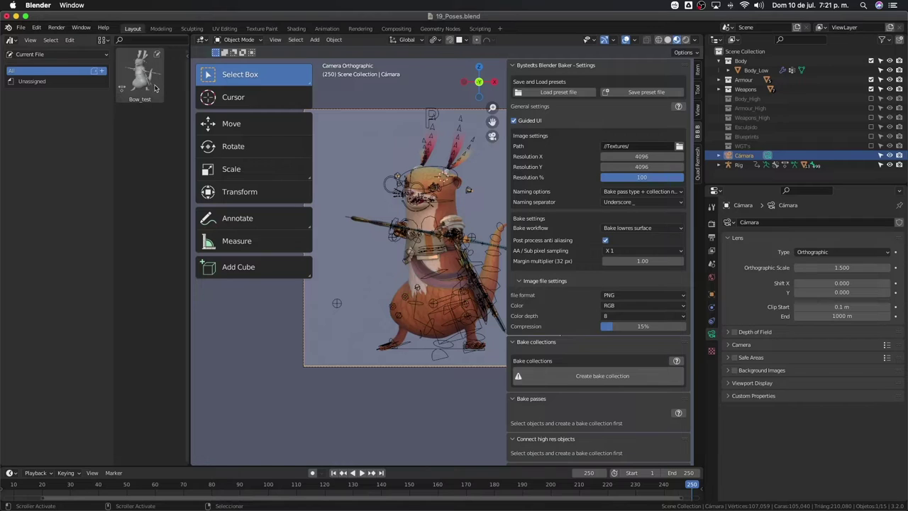
{"action": "left_click", "coordinate": [468, 145]}
{"action": "scroll", "coordinate": [467, 149], "scroll_direction": "up", "scroll_amount": 2}
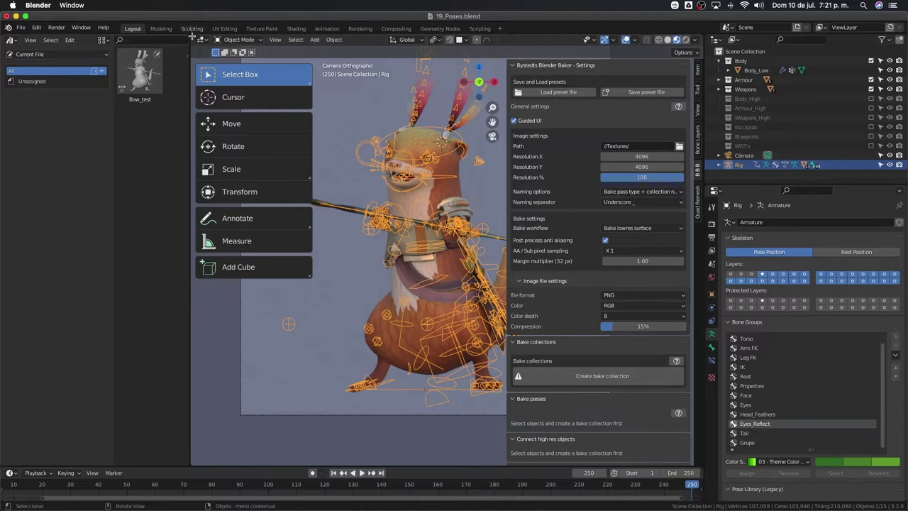
Remove the asset browser, hide the sidebar and overlays, and view the otter through the camera
{"action": "left_click_drag", "start_coordinate": [191, 34], "coordinate": [178, 44]}
{"action": "key", "text": "n"}
{"action": "scroll", "coordinate": [443, 217], "scroll_direction": "down", "scroll_amount": 3}
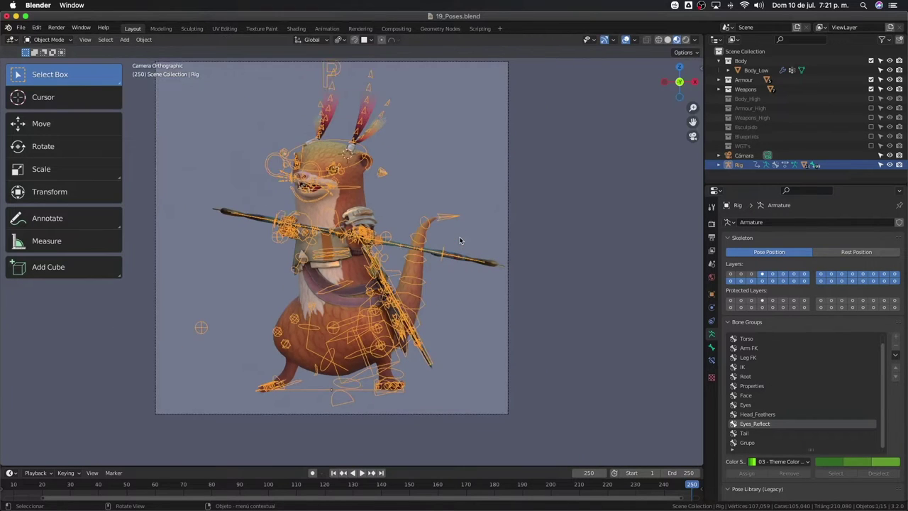
{"action": "key", "text": "shift+alt+z"}
{"action": "scroll", "coordinate": [456, 241], "scroll_direction": "up", "scroll_amount": 1}
{"action": "scroll", "coordinate": [510, 254], "scroll_direction": "up", "scroll_amount": 4}
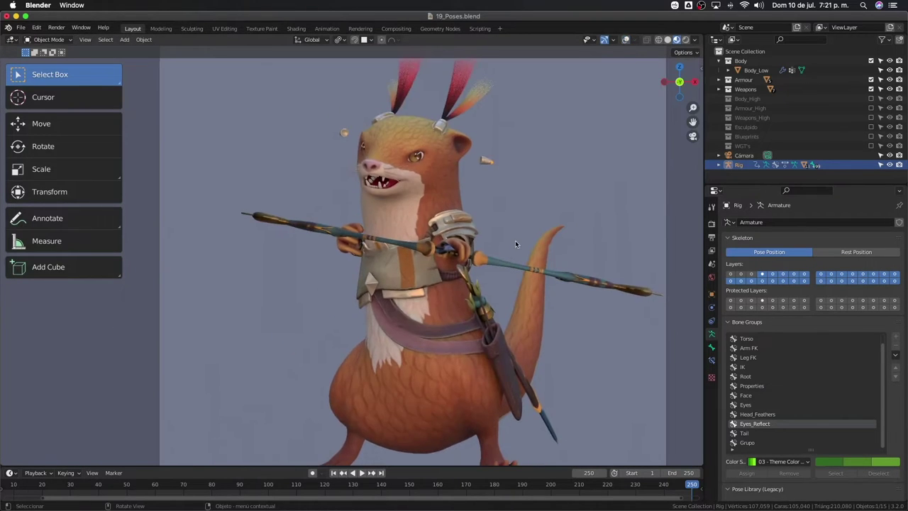
{"action": "key", "text": "KP_0"}
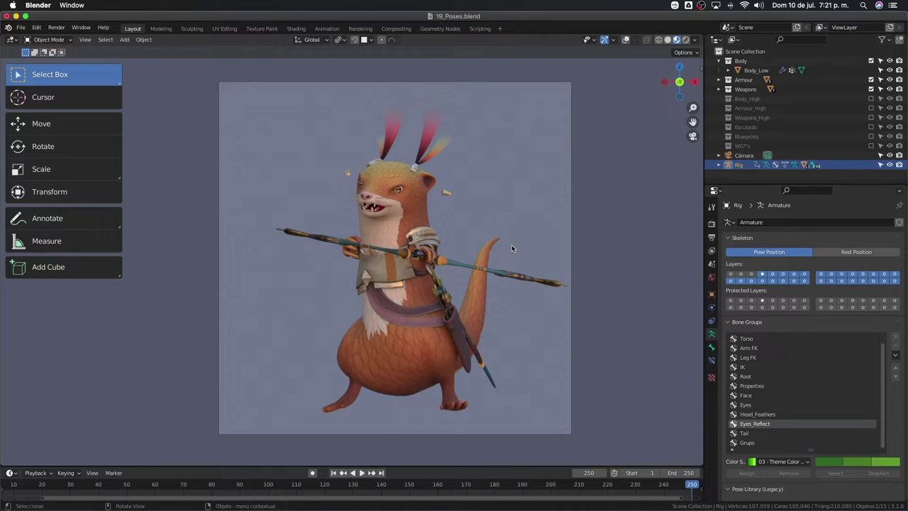
Switch the active tool to Annotate and start orbiting around the bow
{"action": "left_click", "coordinate": [64, 218]}
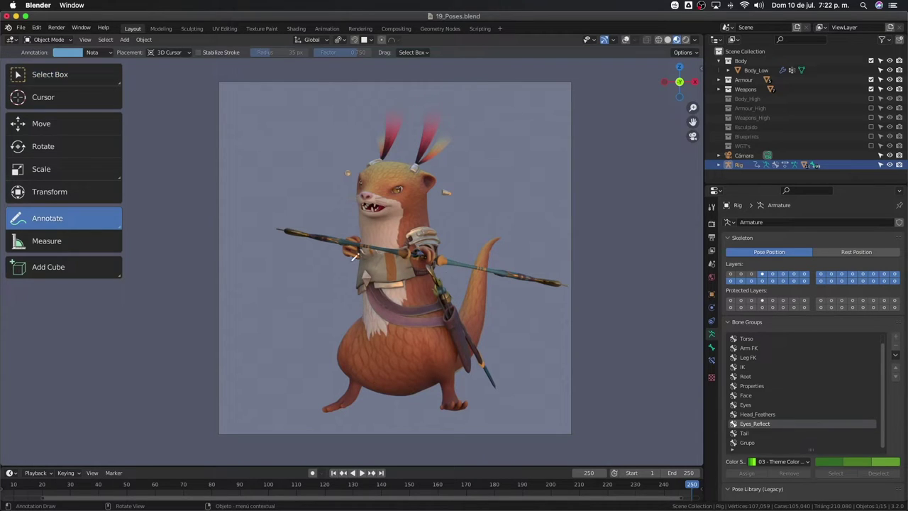
{"action": "right_click", "coordinate": [313, 237]}
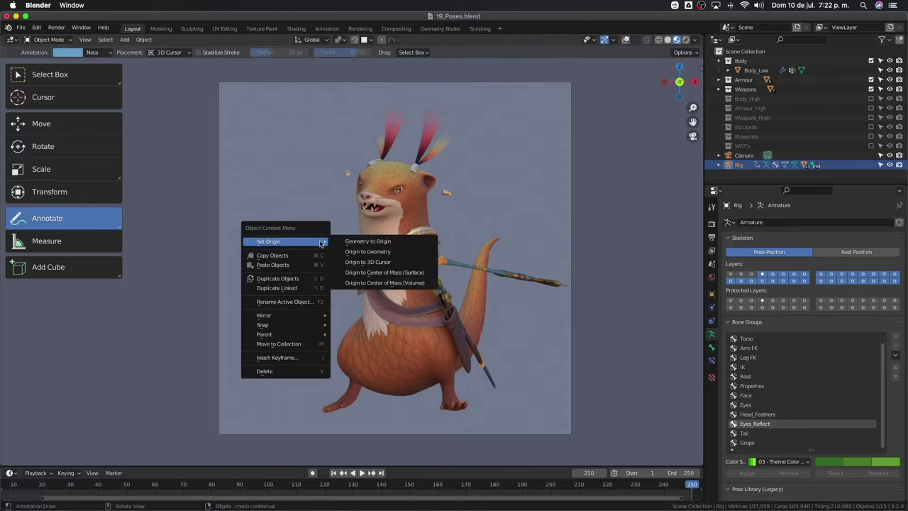
{"action": "mouse_move", "coordinate": [520, 287]}
{"action": "middle_mouse_down"}
{"action": "mouse_move", "coordinate": [525, 294]}
{"action": "mouse_move", "coordinate": [528, 264]}
{"action": "mouse_move", "coordinate": [394, 281]}
{"action": "middle_mouse_up"}
{"action": "right_click", "coordinate": [525, 295]}
{"action": "key", "text": "Escape"}
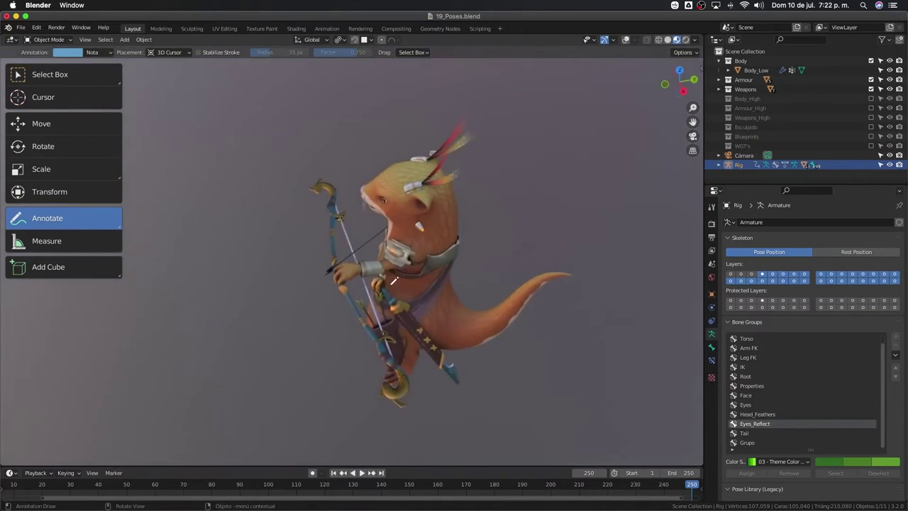
Inspect the bow pose from several angles, then snap to front view with overlays restored
{"action": "mouse_move", "coordinate": [346, 271]}
{"action": "middle_mouse_down"}
{"action": "mouse_move", "coordinate": [429, 292]}
{"action": "mouse_move", "coordinate": [475, 264]}
{"action": "mouse_move", "coordinate": [426, 263]}
{"action": "mouse_move", "coordinate": [374, 293]}
{"action": "mouse_move", "coordinate": [359, 281]}
{"action": "middle_mouse_up"}
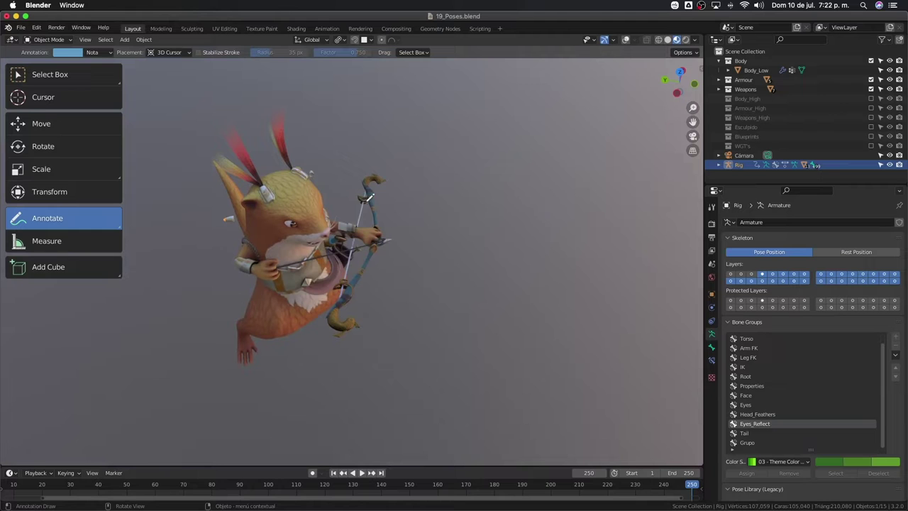
{"action": "mouse_move", "coordinate": [376, 241]}
{"action": "middle_mouse_down"}
{"action": "mouse_move", "coordinate": [390, 249]}
{"action": "mouse_move", "coordinate": [348, 247]}
{"action": "middle_mouse_up"}
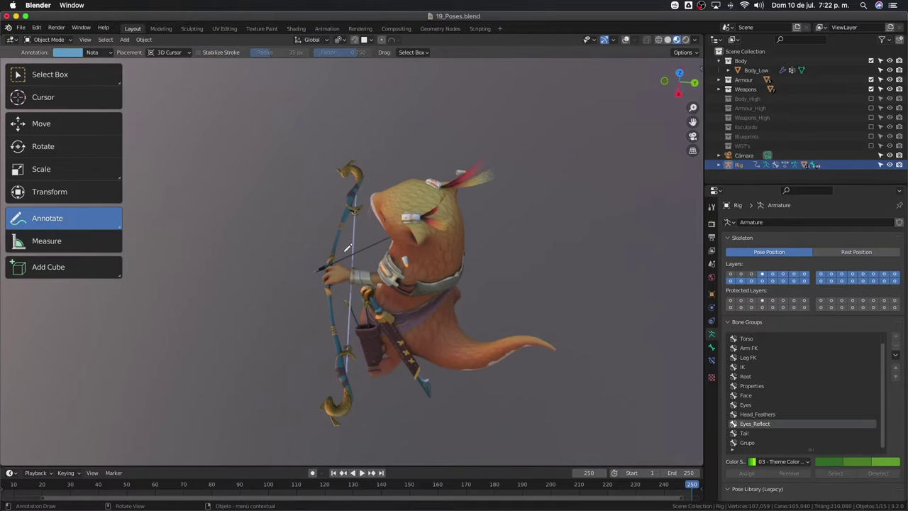
{"action": "middle_click_drag", "start_coordinate": [349, 304], "coordinate": [420, 199]}
{"action": "mouse_move", "coordinate": [469, 196]}
{"action": "middle_mouse_down"}
{"action": "mouse_move", "coordinate": [466, 266]}
{"action": "mouse_move", "coordinate": [397, 293]}
{"action": "mouse_move", "coordinate": [400, 273]}
{"action": "mouse_move", "coordinate": [456, 245]}
{"action": "mouse_move", "coordinate": [442, 273]}
{"action": "mouse_move", "coordinate": [450, 255]}
{"action": "mouse_move", "coordinate": [398, 262]}
{"action": "mouse_move", "coordinate": [430, 260]}
{"action": "middle_mouse_up"}
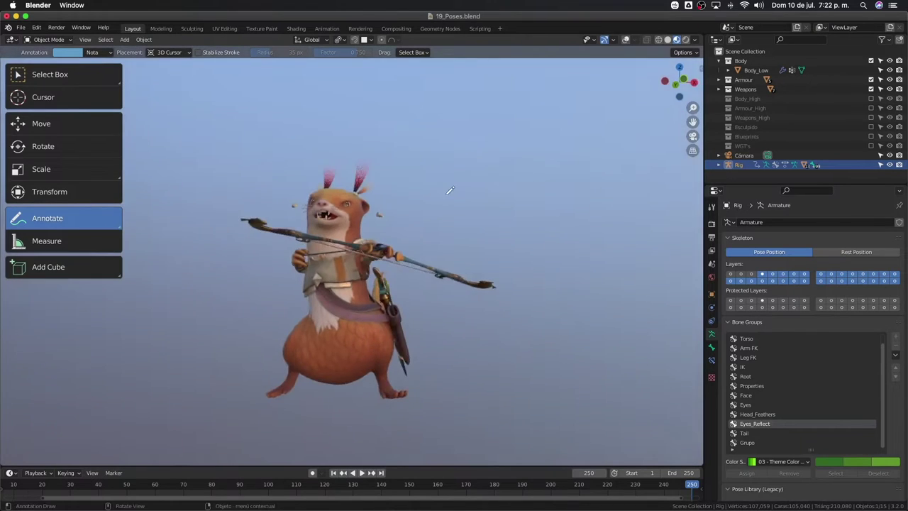
{"action": "mouse_move", "coordinate": [430, 261]}
{"action": "middle_mouse_down"}
{"action": "mouse_move", "coordinate": [495, 206]}
{"action": "mouse_move", "coordinate": [442, 246]}
{"action": "mouse_move", "coordinate": [383, 249]}
{"action": "mouse_move", "coordinate": [432, 245]}
{"action": "mouse_move", "coordinate": [436, 293]}
{"action": "mouse_move", "coordinate": [436, 245]}
{"action": "mouse_move", "coordinate": [430, 257]}
{"action": "mouse_move", "coordinate": [441, 250]}
{"action": "middle_mouse_up"}
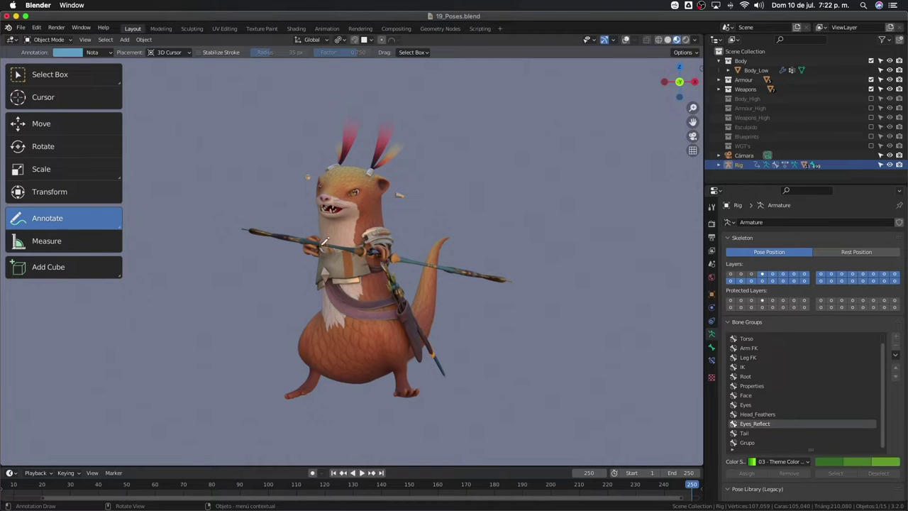
{"action": "key", "text": "KP_1"}
{"action": "key", "text": "shift+alt+z"}
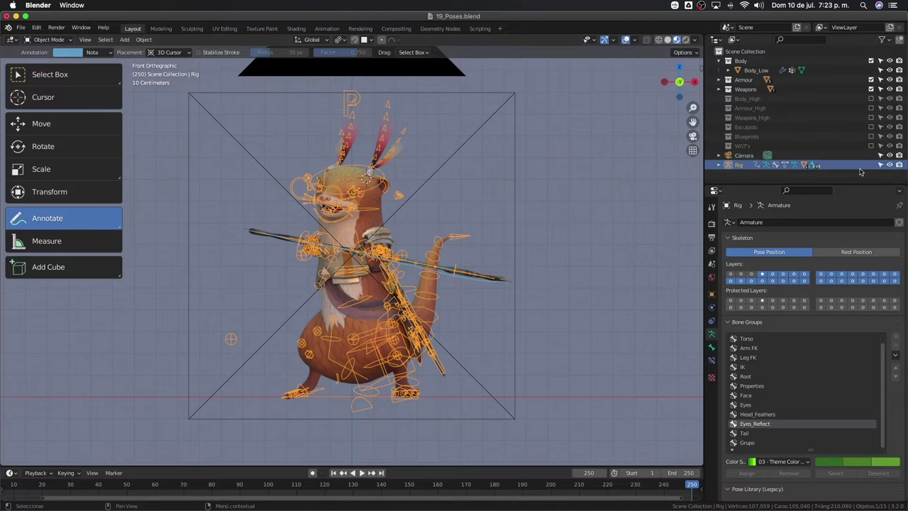
Hide the Rig and Cámara objects and sketch annotation strokes on the right and shoulder
{"action": "left_click", "coordinate": [889, 165]}
{"action": "left_click", "coordinate": [891, 155]}
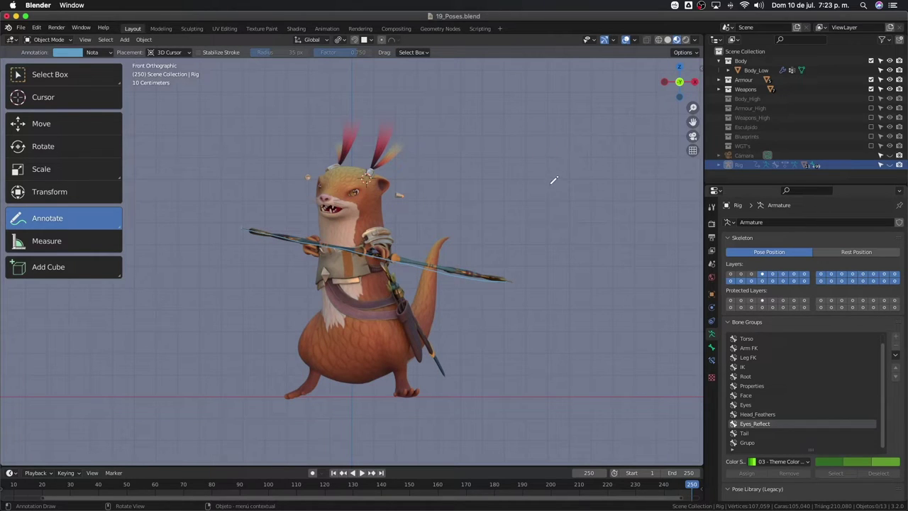
{"action": "left_click_drag", "start_coordinate": [558, 106], "coordinate": [573, 172]}
{"action": "left_click_drag", "start_coordinate": [378, 241], "coordinate": [387, 246]}
In camera view, annotate a small ring on the belly and a stroke along the tail
{"action": "mouse_move", "coordinate": [402, 274]}
{"action": "middle_mouse_down"}
{"action": "mouse_move", "coordinate": [531, 246]}
{"action": "mouse_move", "coordinate": [377, 310]}
{"action": "mouse_move", "coordinate": [365, 190]}
{"action": "middle_mouse_up"}
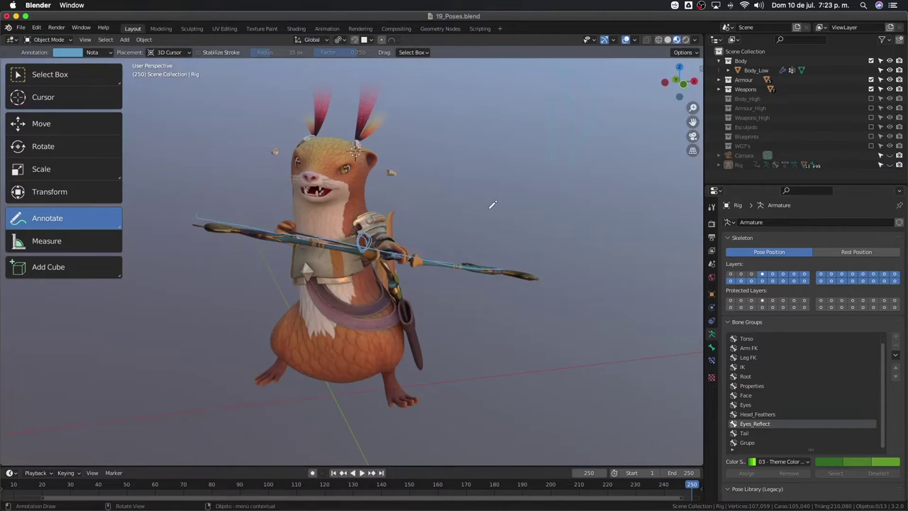
{"action": "key", "text": "KP_0"}
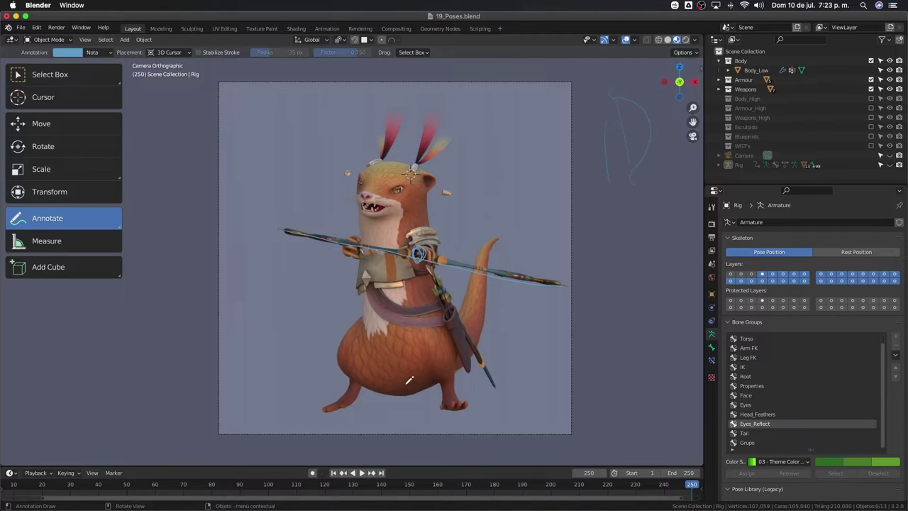
{"action": "left_click_drag", "start_coordinate": [410, 376], "coordinate": [412, 374]}
{"action": "left_click_drag", "start_coordinate": [459, 357], "coordinate": [484, 281]}
{"action": "key", "text": "KP_3"}
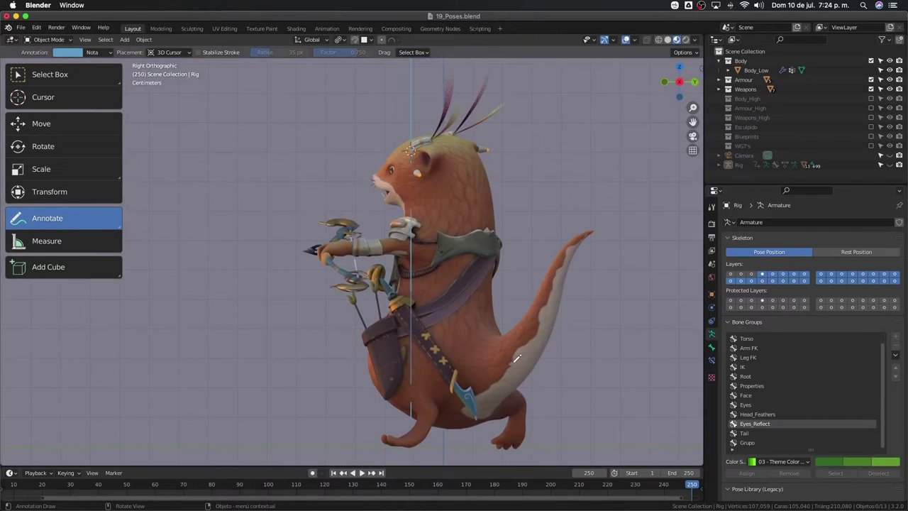
{"action": "middle_click_drag", "start_coordinate": [517, 358], "coordinate": [527, 313]}
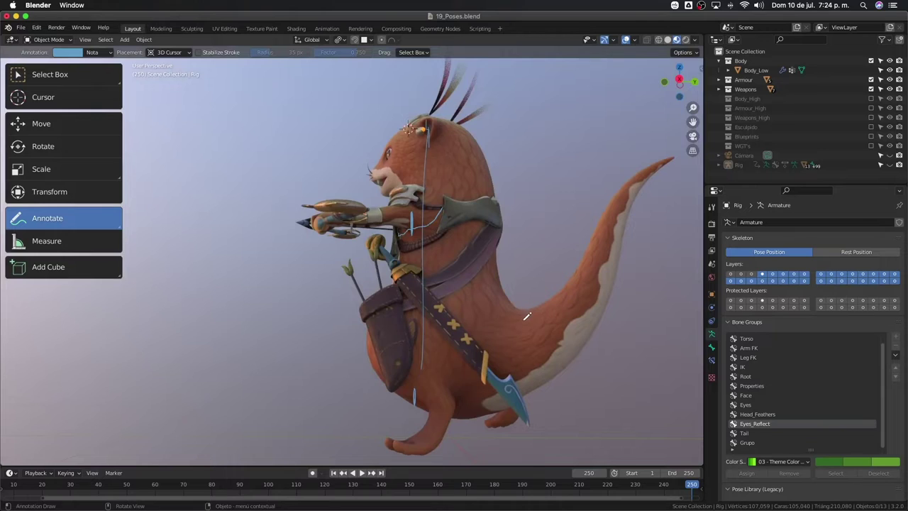
{"action": "key", "text": "KP_1"}
{"action": "key", "text": "KP_3"}
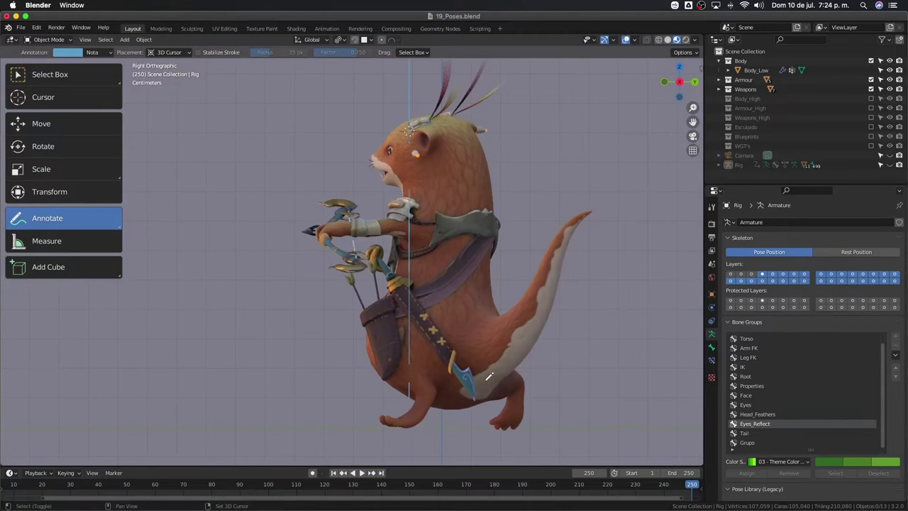
{"action": "key", "text": "KP_5"}
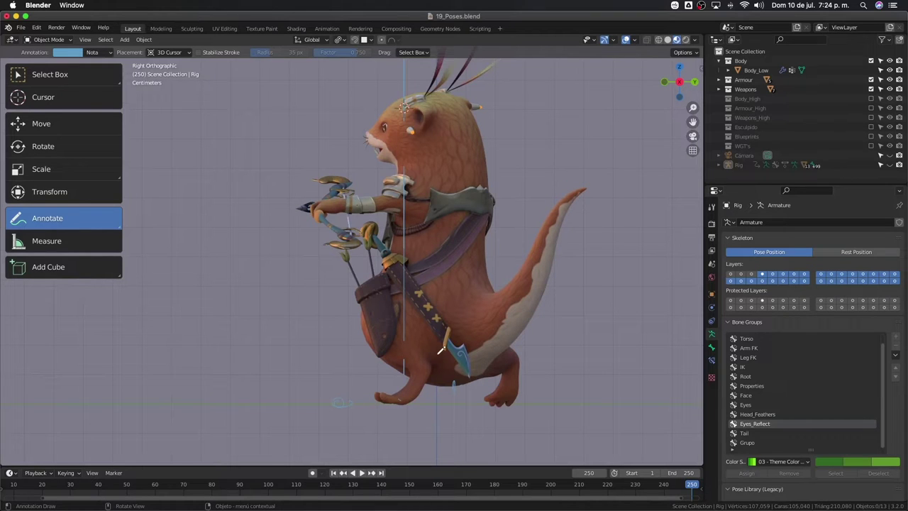
{"action": "key", "text": "KP_1"}
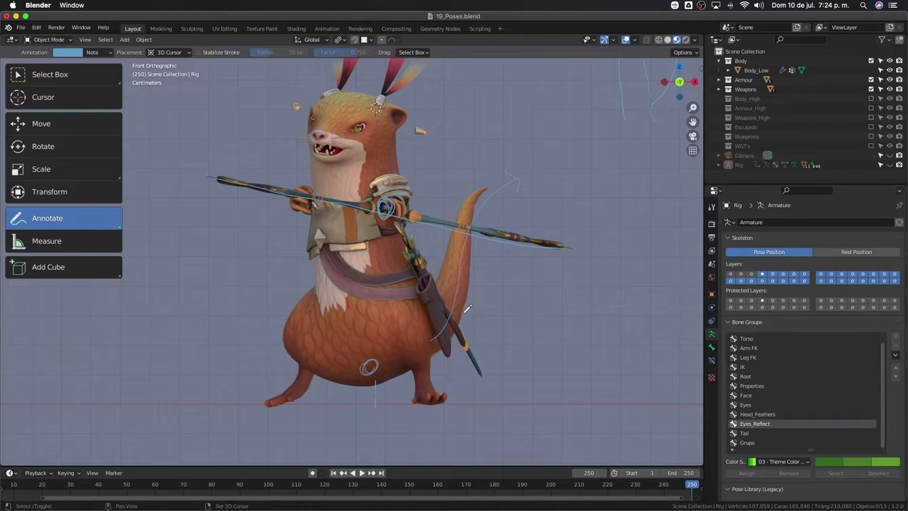
{"action": "mouse_move", "coordinate": [468, 309]}
{"action": "middle_mouse_down"}
{"action": "mouse_move", "coordinate": [435, 291]}
{"action": "mouse_move", "coordinate": [434, 302]}
{"action": "middle_mouse_up"}
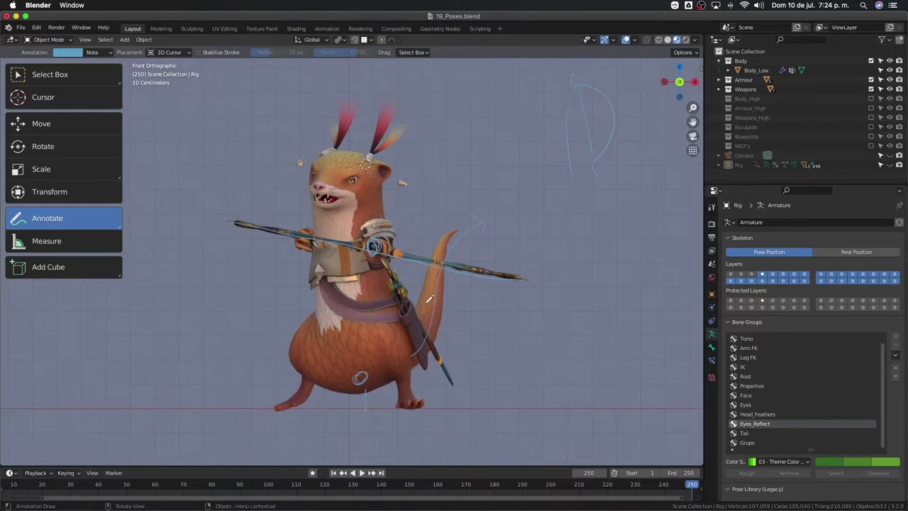
Use Solid shading with Material colour, with Shadow and Cavity disabled
{"action": "left_click", "coordinate": [696, 41]}
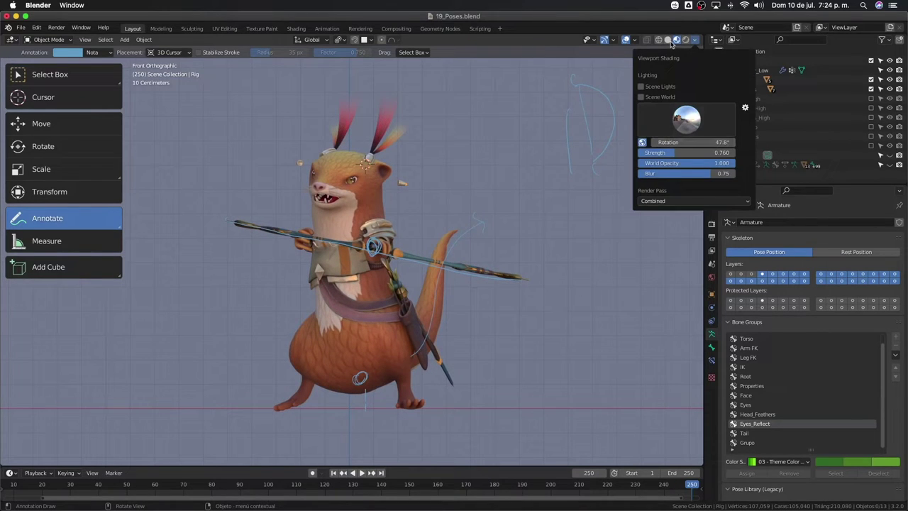
{"action": "left_click", "coordinate": [668, 40]}
{"action": "left_click", "coordinate": [696, 41]}
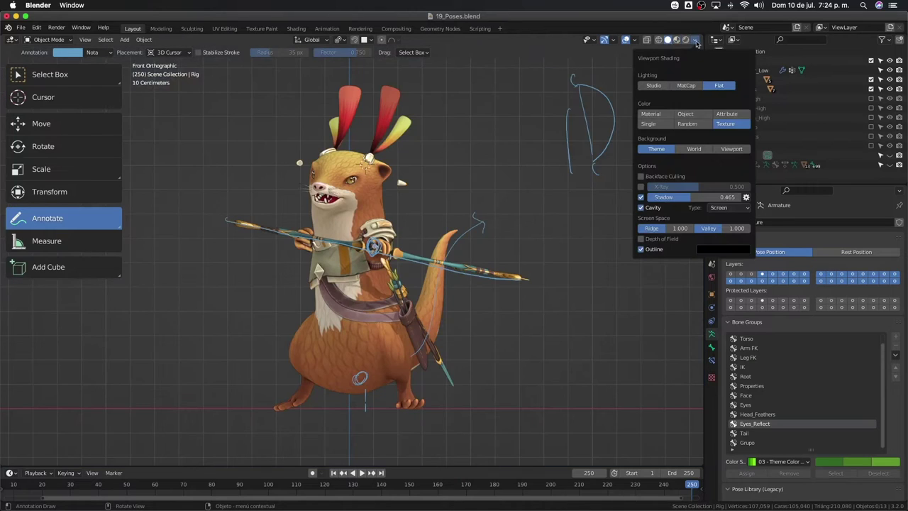
{"action": "left_click", "coordinate": [666, 118]}
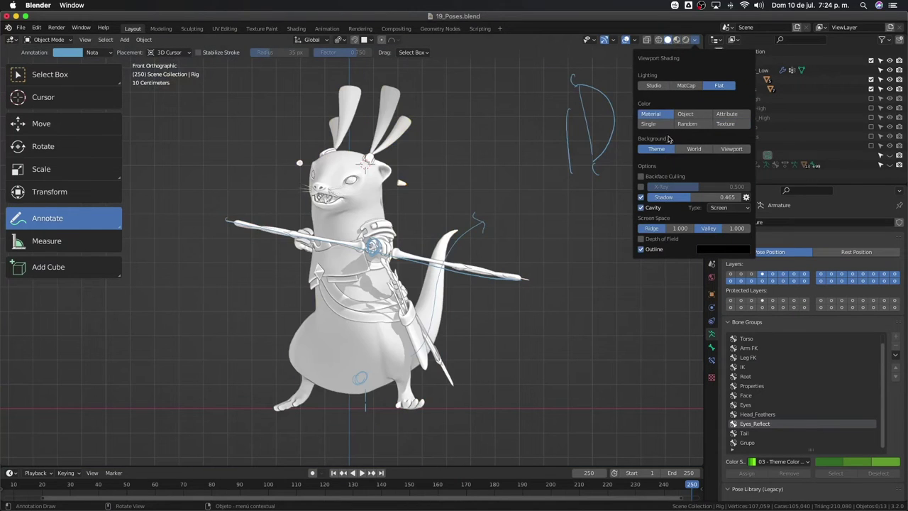
{"action": "left_click", "coordinate": [641, 196]}
{"action": "left_click", "coordinate": [641, 207]}
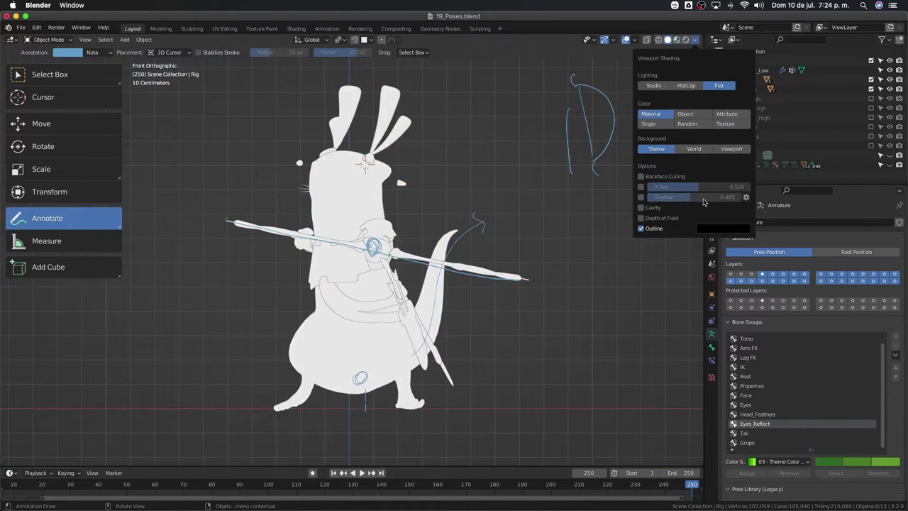
Set a black custom viewport background, hide overlays and disable Outline
{"action": "left_click", "coordinate": [706, 151]}
{"action": "left_click", "coordinate": [730, 149]}
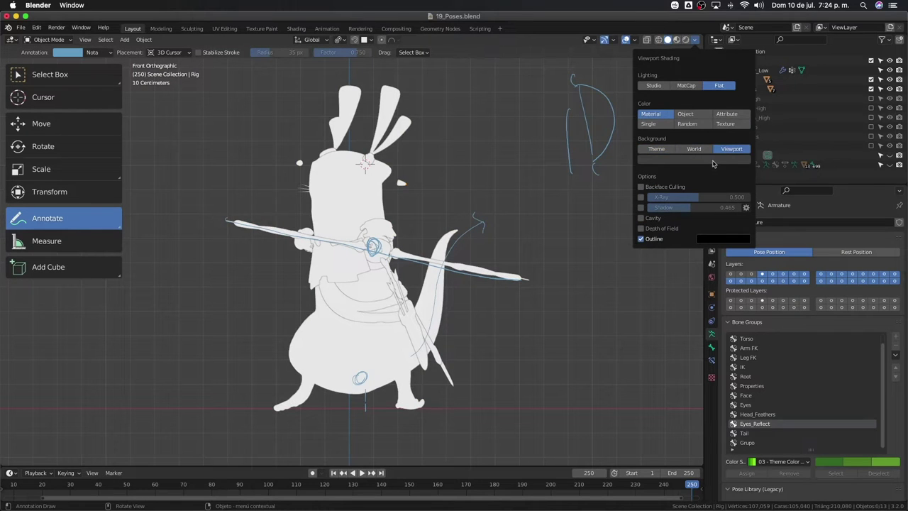
{"action": "left_click", "coordinate": [715, 160]}
{"action": "left_click_drag", "start_coordinate": [721, 92], "coordinate": [720, 101]}
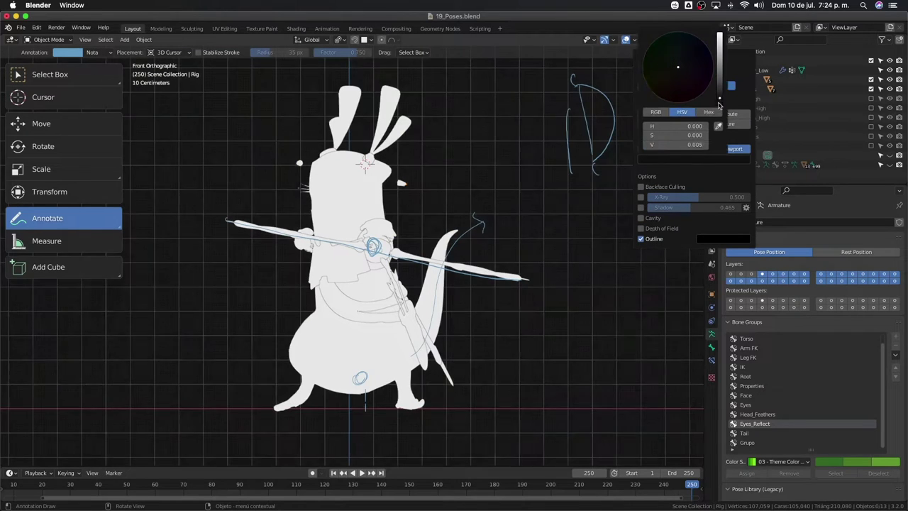
{"action": "left_click", "coordinate": [626, 40]}
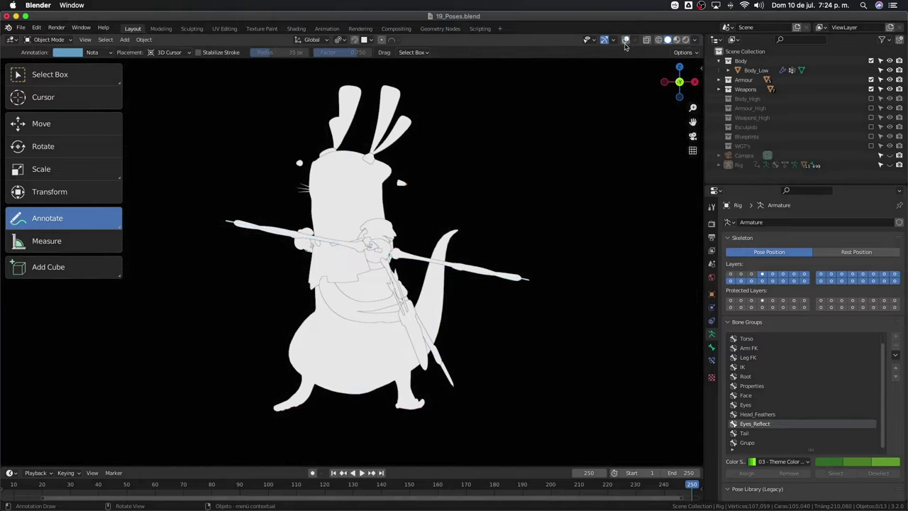
{"action": "left_click", "coordinate": [695, 40]}
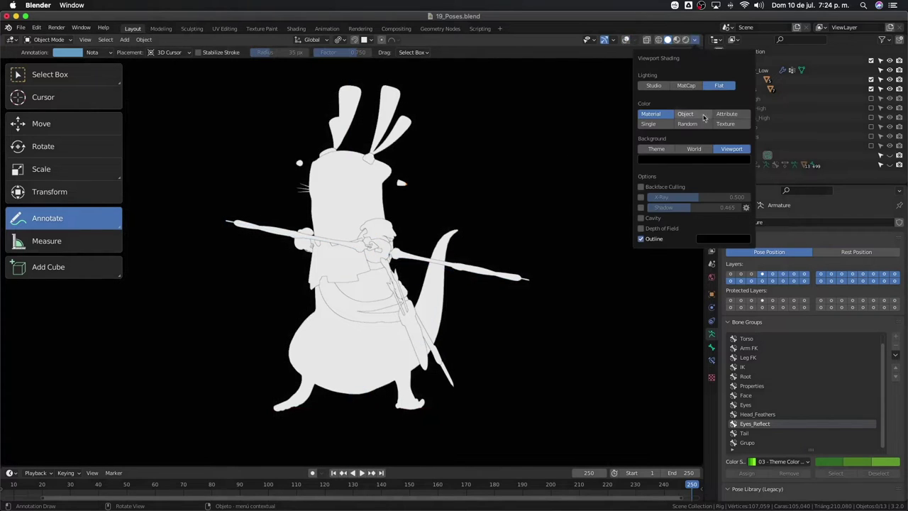
{"action": "left_click", "coordinate": [642, 239]}
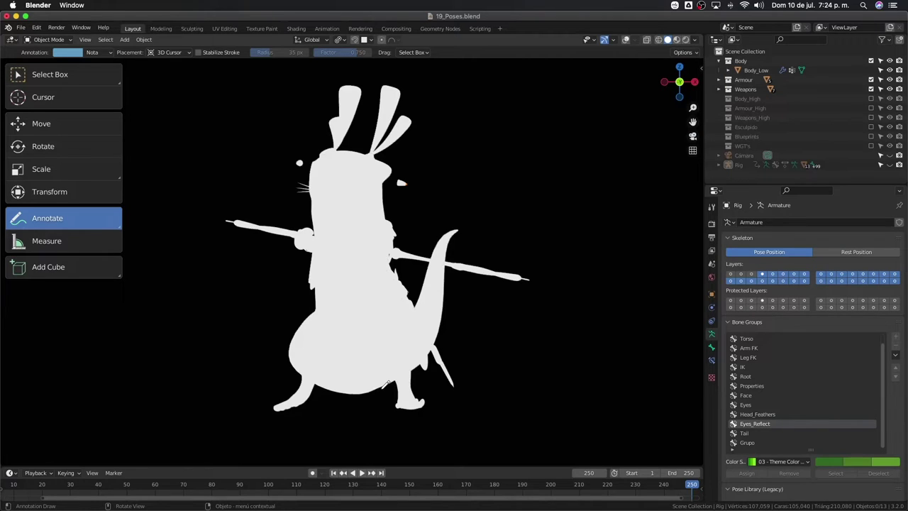
Restore overlays, circle the left shoulder joint and draw a stroke beside the right shoulder
{"action": "left_click", "coordinate": [626, 39]}
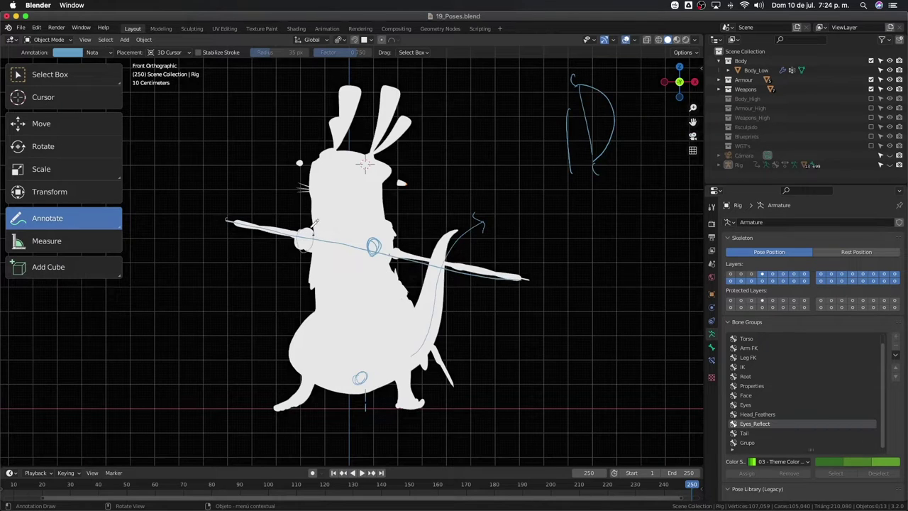
{"action": "left_click_drag", "start_coordinate": [310, 227], "coordinate": [304, 234]}
{"action": "left_click_drag", "start_coordinate": [395, 228], "coordinate": [435, 206]}
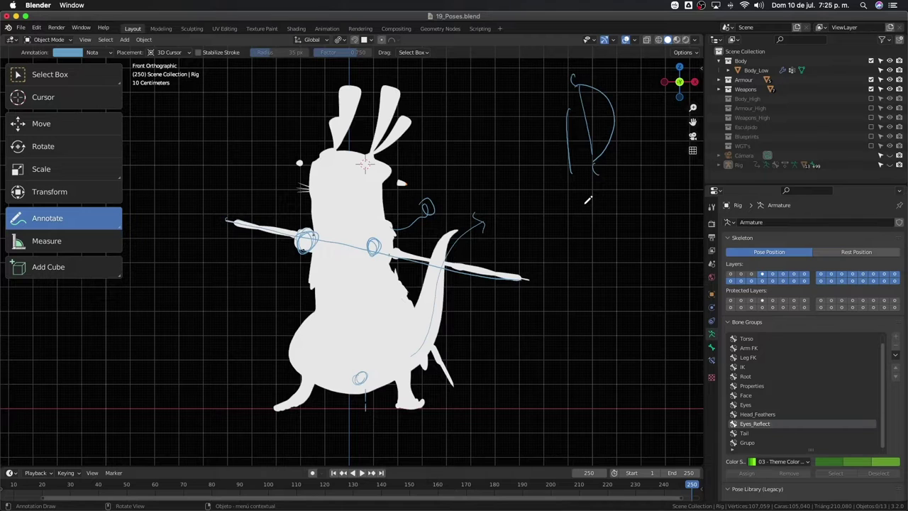
Set shading colour to Texture, re-enable Outline, and restore the Theme background
{"action": "left_click", "coordinate": [696, 42]}
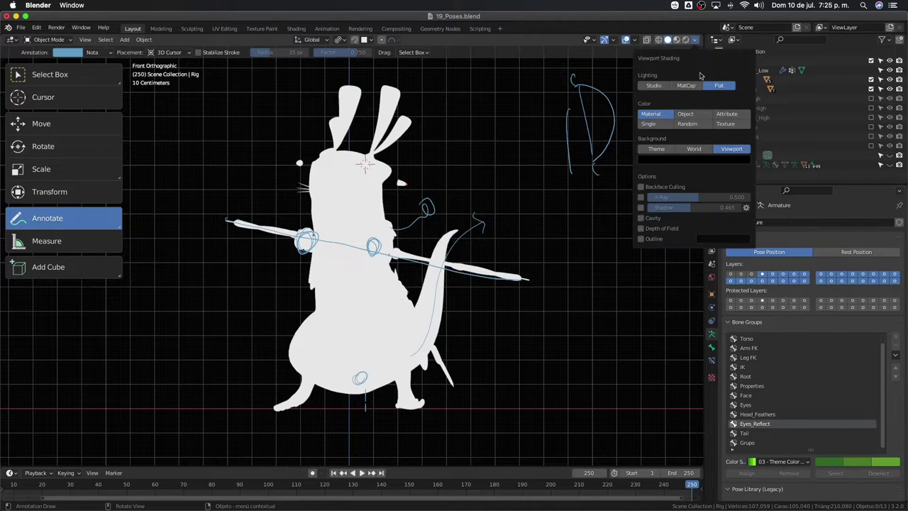
{"action": "left_click", "coordinate": [725, 125]}
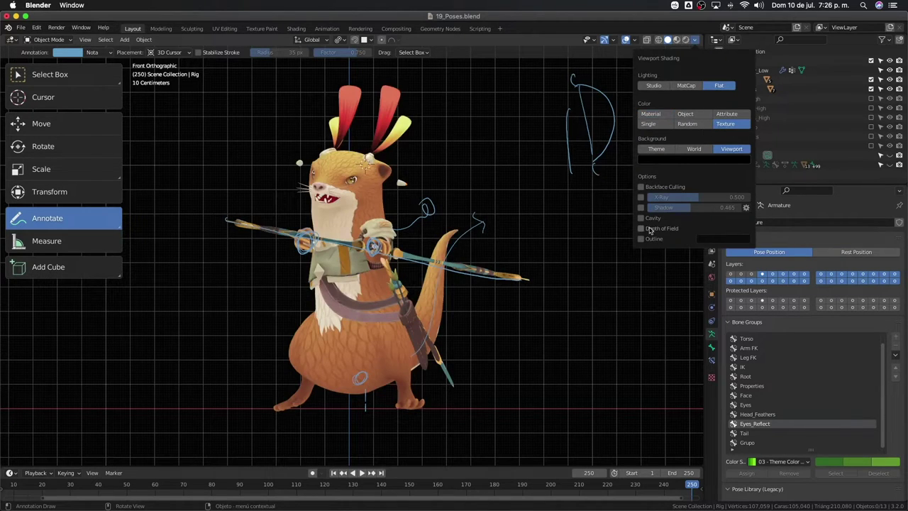
{"action": "left_click", "coordinate": [641, 239]}
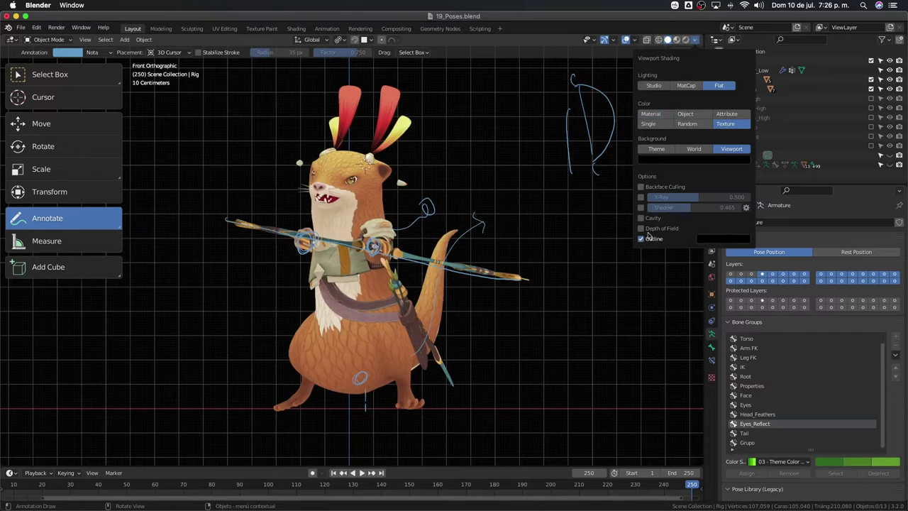
{"action": "left_click", "coordinate": [695, 40]}
{"action": "left_click", "coordinate": [653, 149]}
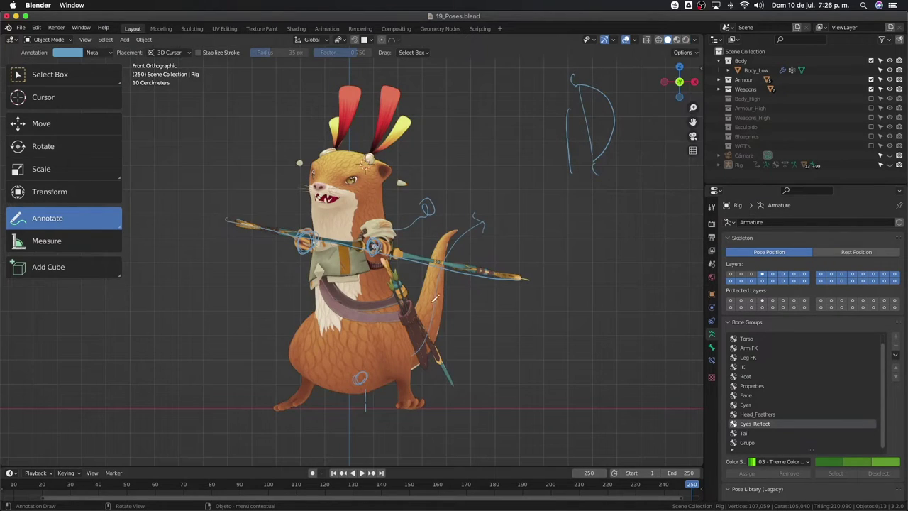
{"action": "middle_click_drag", "start_coordinate": [541, 199], "coordinate": [556, 198], "text": "shift"}
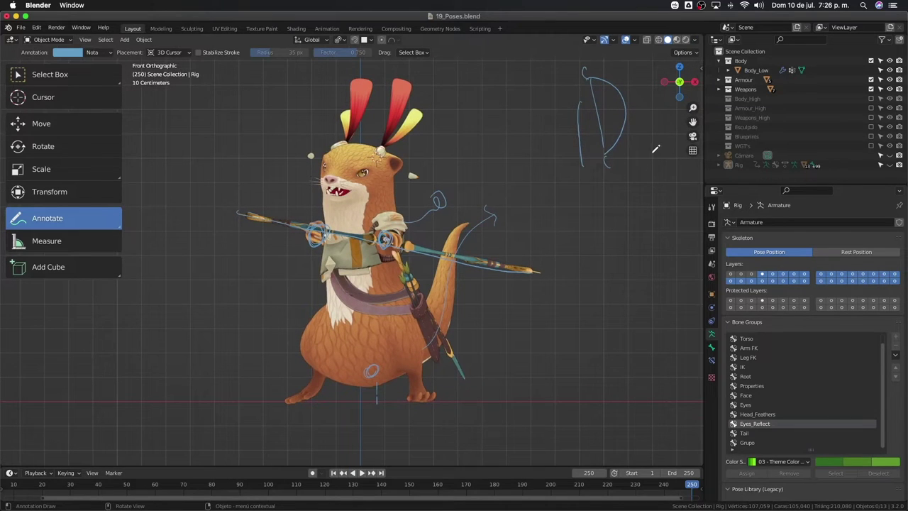
Delete the annotation layer from the sidebar's View tab and return to Select Box
{"action": "key", "text": "n"}
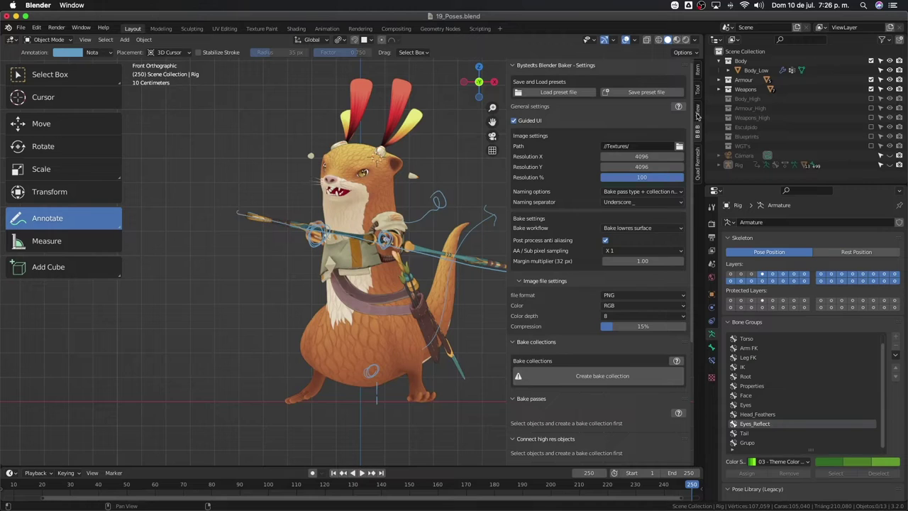
{"action": "left_click", "coordinate": [698, 112]}
{"action": "left_click", "coordinate": [682, 357]}
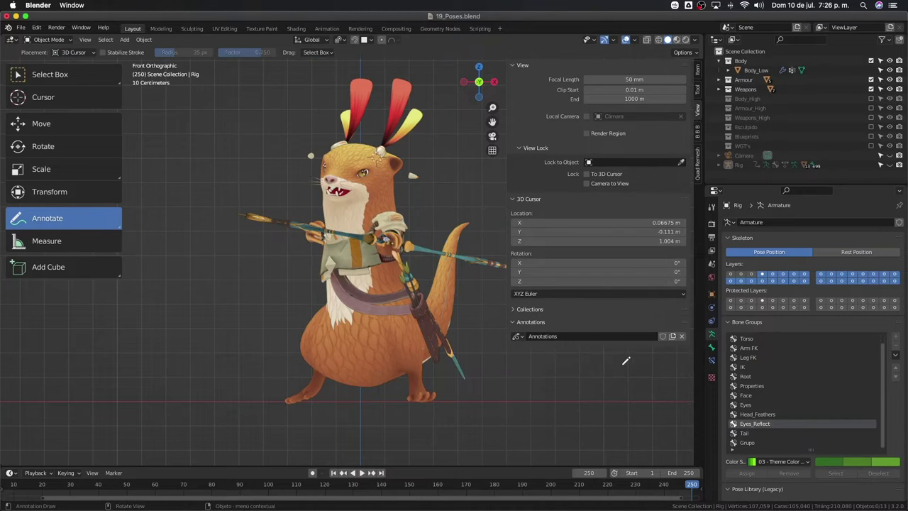
{"action": "scroll", "coordinate": [433, 222], "scroll_direction": "up", "scroll_amount": 1}
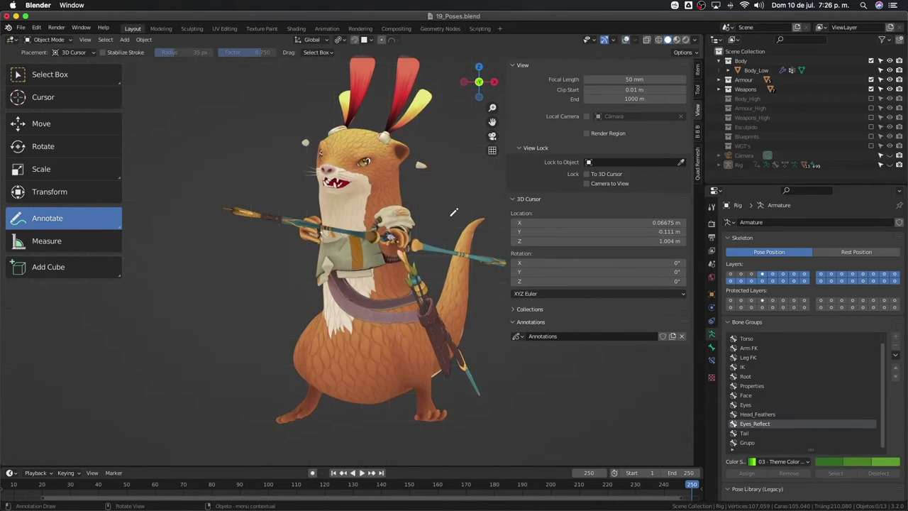
{"action": "left_click", "coordinate": [697, 75]}
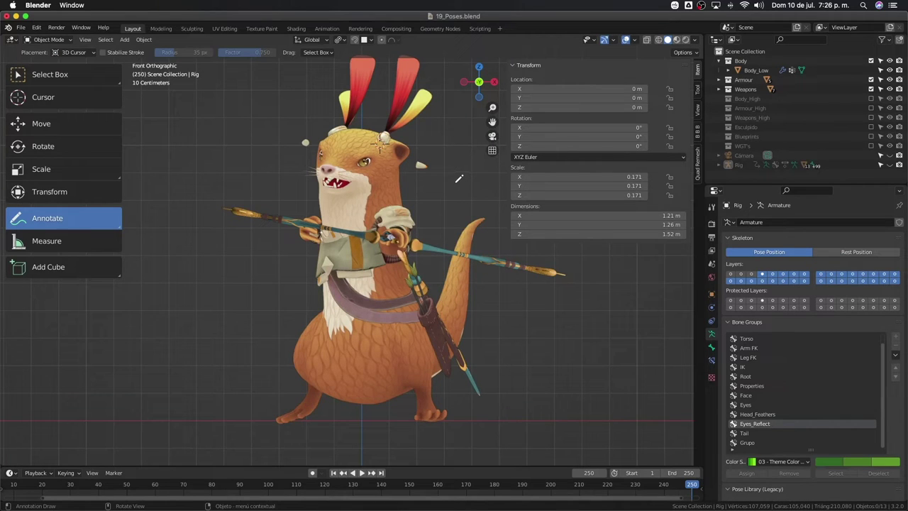
{"action": "key", "text": "w"}
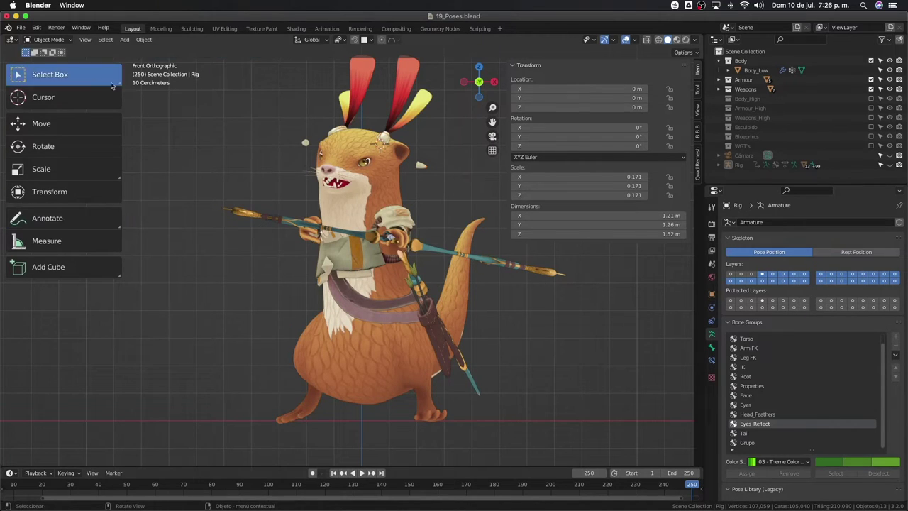
Unhide and select the rig, collapse its panels, and clear the pose back to rest
{"action": "left_click", "coordinate": [890, 165]}
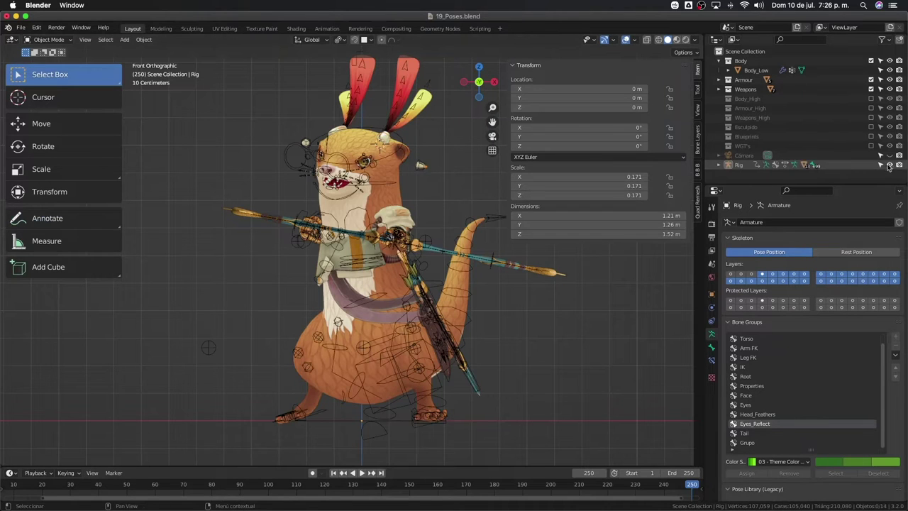
{"action": "left_click", "coordinate": [403, 144]}
{"action": "key", "text": "ctrl+Tab"}
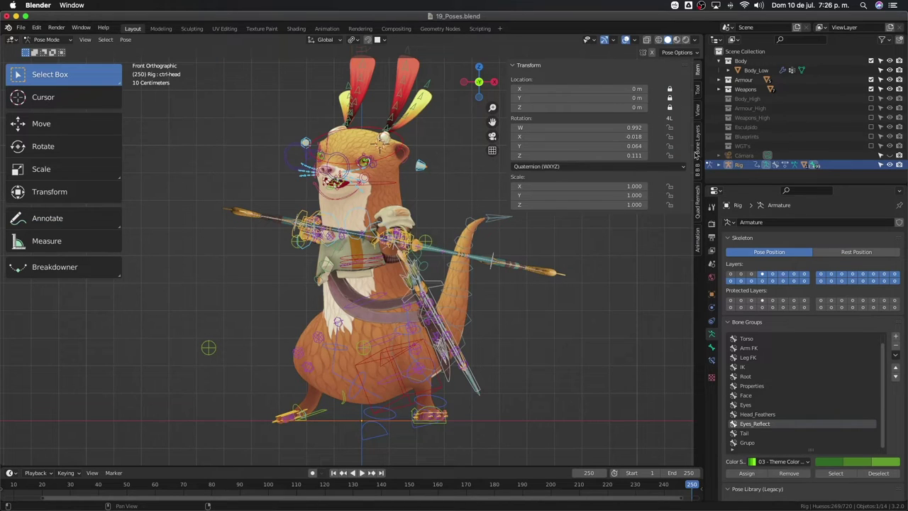
{"action": "left_click", "coordinate": [699, 149]}
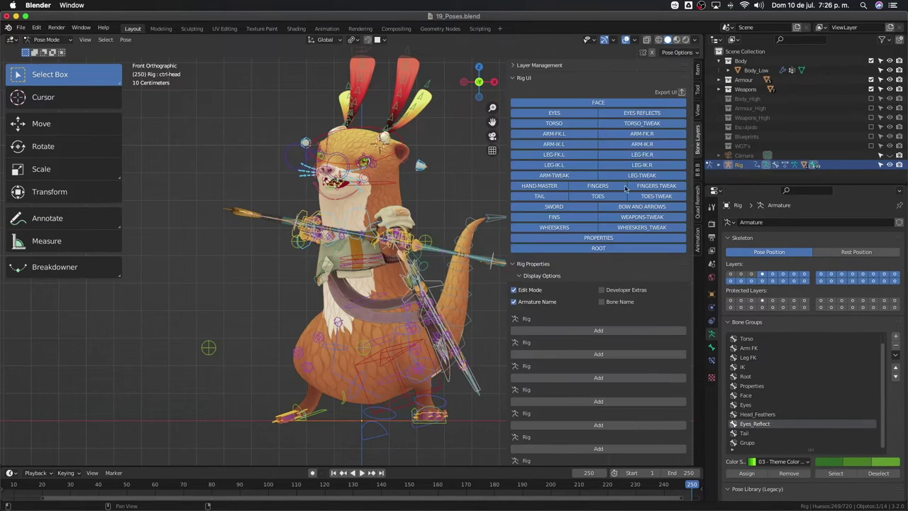
{"action": "left_click", "coordinate": [536, 276]}
{"action": "left_click", "coordinate": [526, 264]}
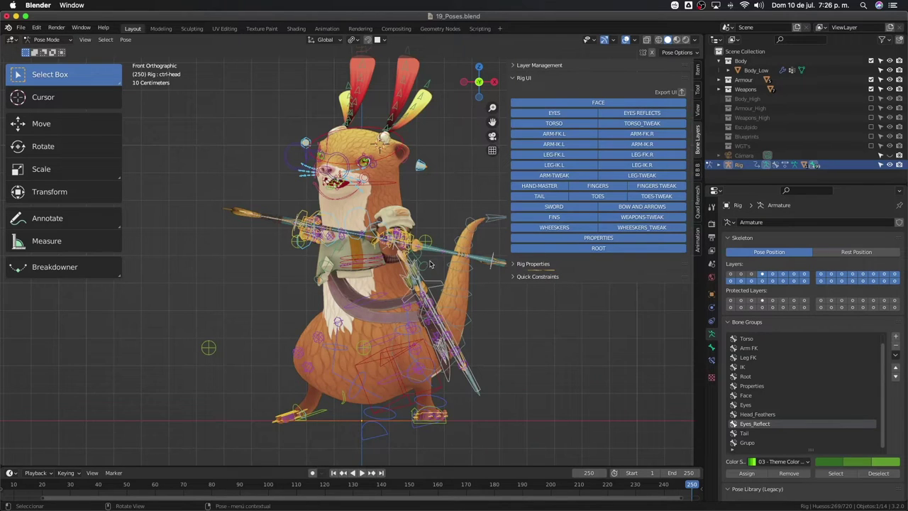
{"action": "key", "text": "alt+r"}
{"action": "key", "text": "alt+r"}
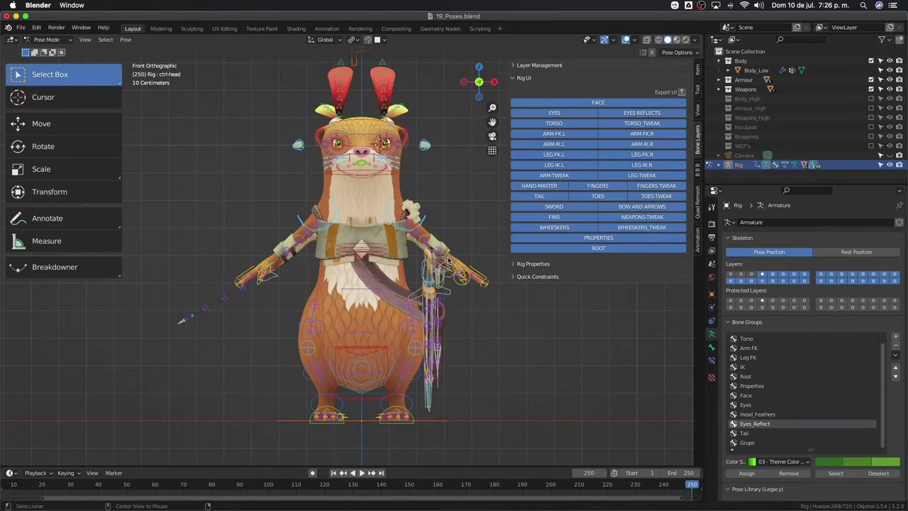
{"action": "key", "text": "alt+s"}
{"action": "mouse_move", "coordinate": [473, 254]}
{"action": "middle_mouse_down"}
{"action": "mouse_move", "coordinate": [475, 298]}
{"action": "mouse_move", "coordinate": [482, 284]}
{"action": "mouse_move", "coordinate": [501, 285]}
{"action": "middle_mouse_up"}
{"action": "key", "text": "ctrl+Tab"}
{"action": "key", "text": "ctrl+Tab"}
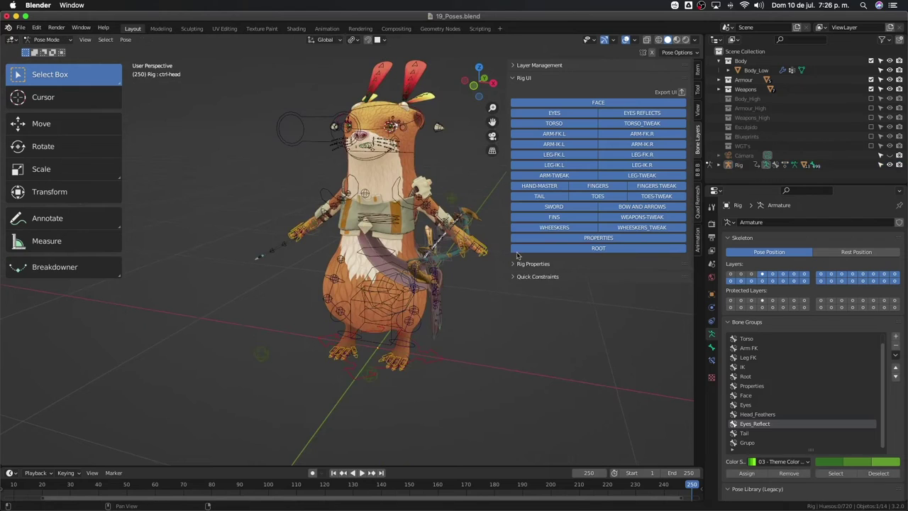
Turn off every rig layer except TORSO and ROOT, viewed from the front
{"action": "mouse_move", "coordinate": [583, 115]}
{"action": "left_mouse_down"}
{"action": "mouse_move", "coordinate": [584, 217]}
{"action": "mouse_move", "coordinate": [651, 142]}
{"action": "mouse_move", "coordinate": [559, 200]}
{"action": "mouse_move", "coordinate": [554, 102]}
{"action": "left_mouse_up"}
{"action": "left_click", "coordinate": [554, 123]}
{"action": "key", "text": "KP_1"}
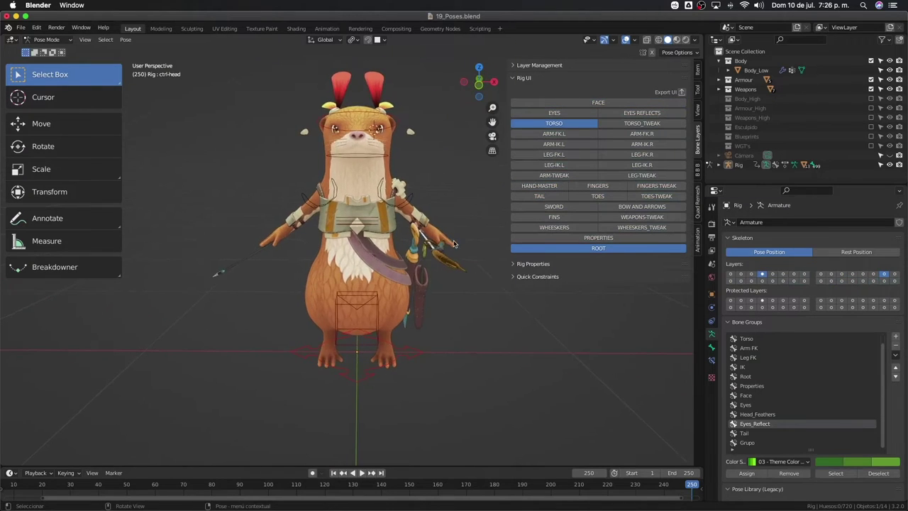
{"action": "scroll", "coordinate": [466, 276], "scroll_direction": "up", "scroll_amount": 2}
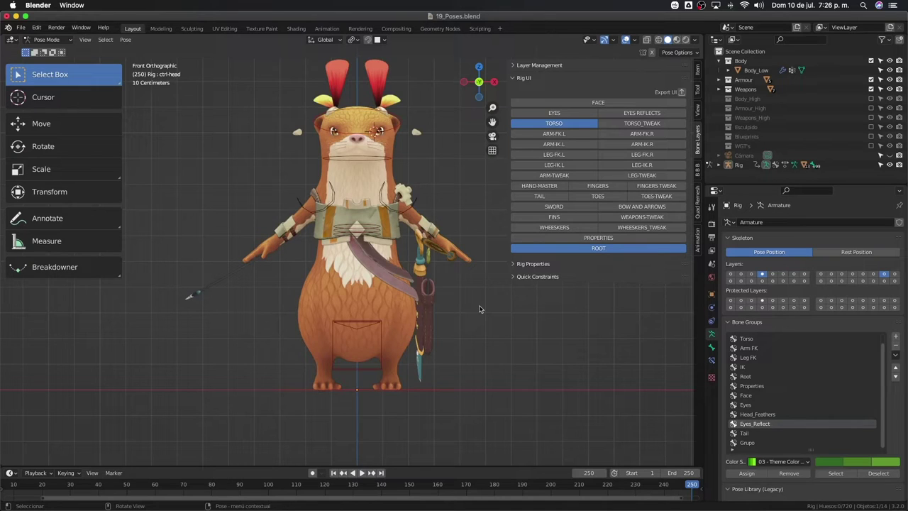
Test moving the ctrl-torso bone, cancelling the last move to restore its position
{"action": "left_click", "coordinate": [382, 330]}
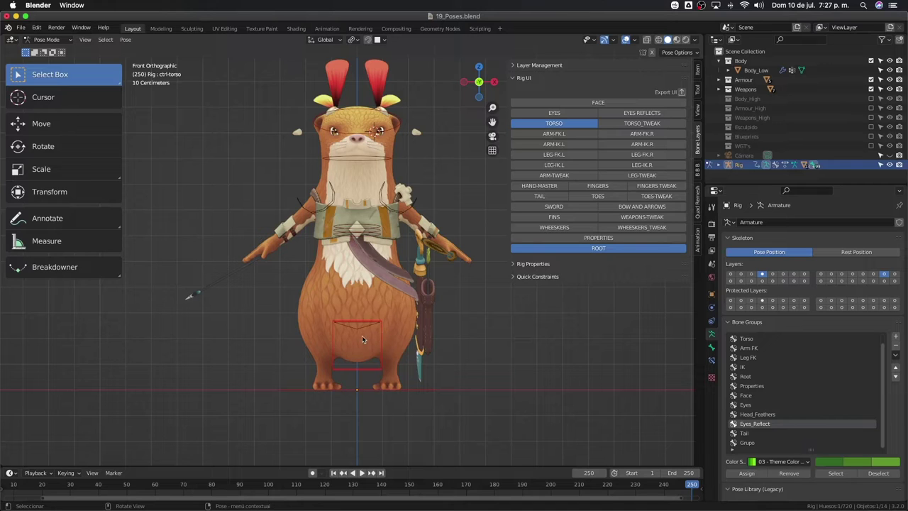
{"action": "key", "text": "g"}
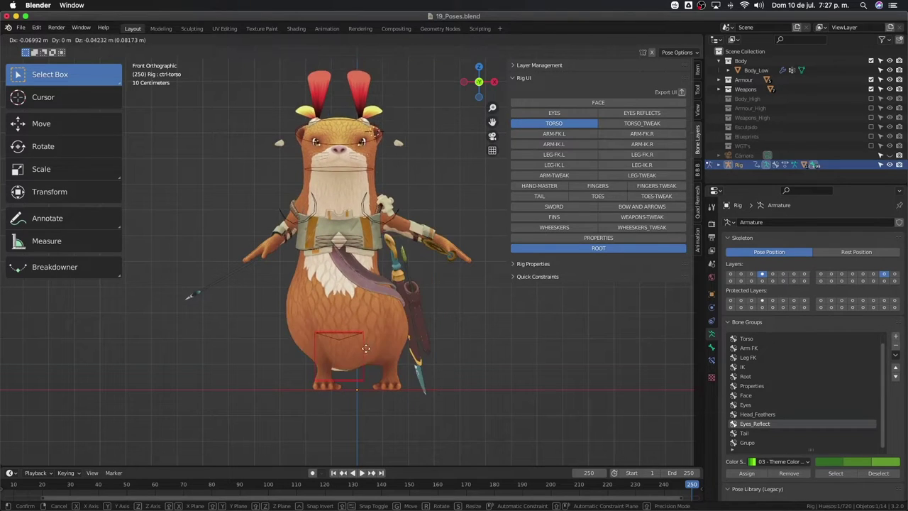
{"action": "left_click", "coordinate": [374, 349]}
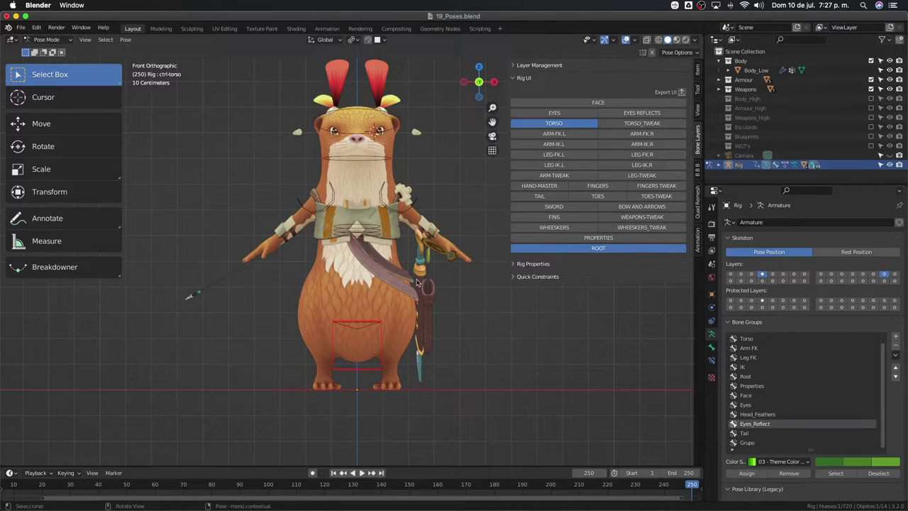
{"action": "key", "text": "g"}
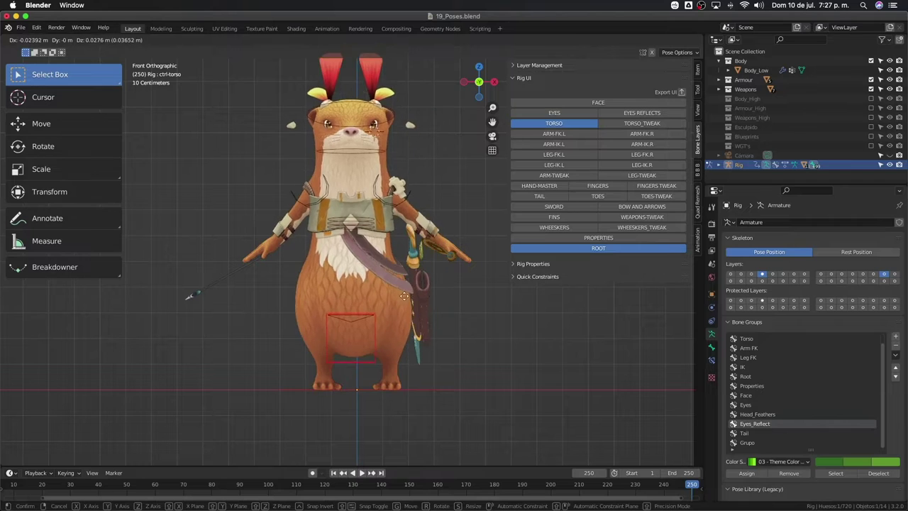
{"action": "left_click_drag", "start_coordinate": [417, 279], "coordinate": [400, 283]}
{"action": "left_click", "coordinate": [400, 283]}
{"action": "right_click", "coordinate": [400, 283]}
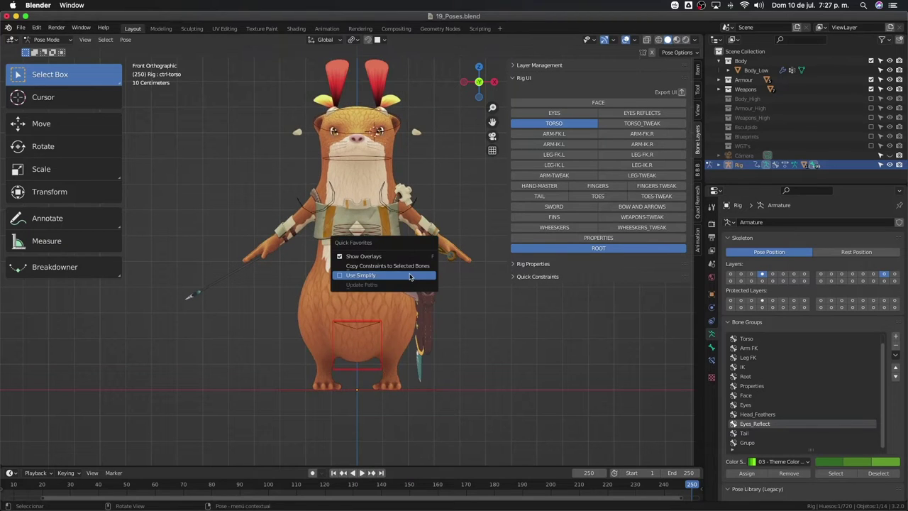
Enable the PROPERTIES rig layer and select the P bone above the head
{"action": "key", "text": "Escape"}
{"action": "scroll", "coordinate": [408, 256], "scroll_direction": "down", "scroll_amount": 2}
{"action": "left_click", "coordinate": [560, 237]}
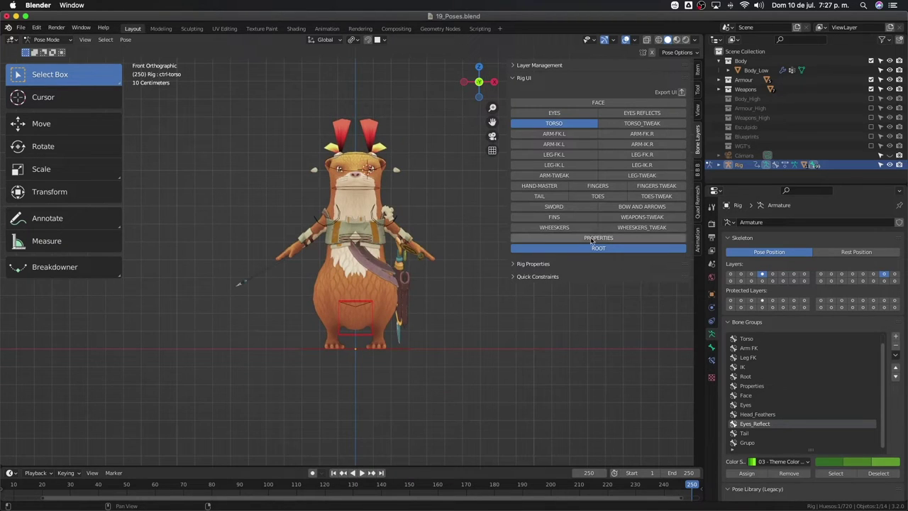
{"action": "left_click", "coordinate": [355, 105]}
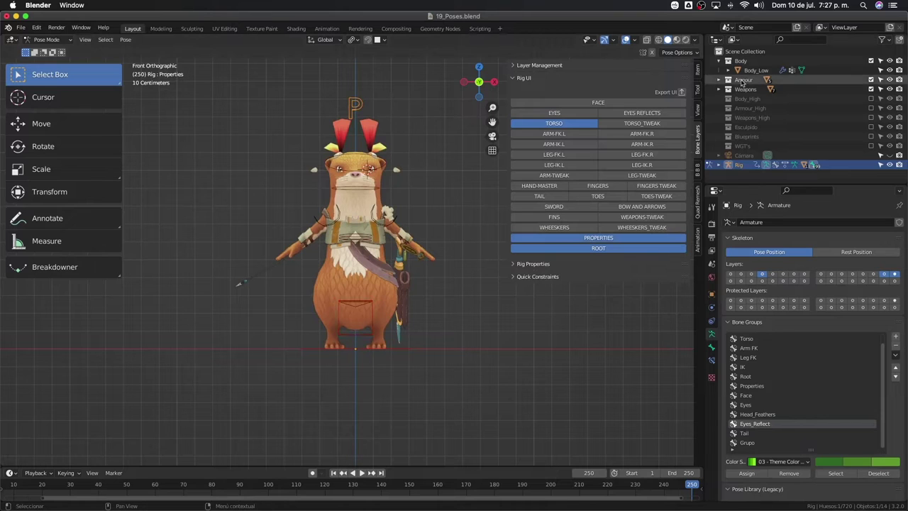
Select the P properties bone and review its Arm Follow and Bow_Parent settings
{"action": "left_click", "coordinate": [699, 70]}
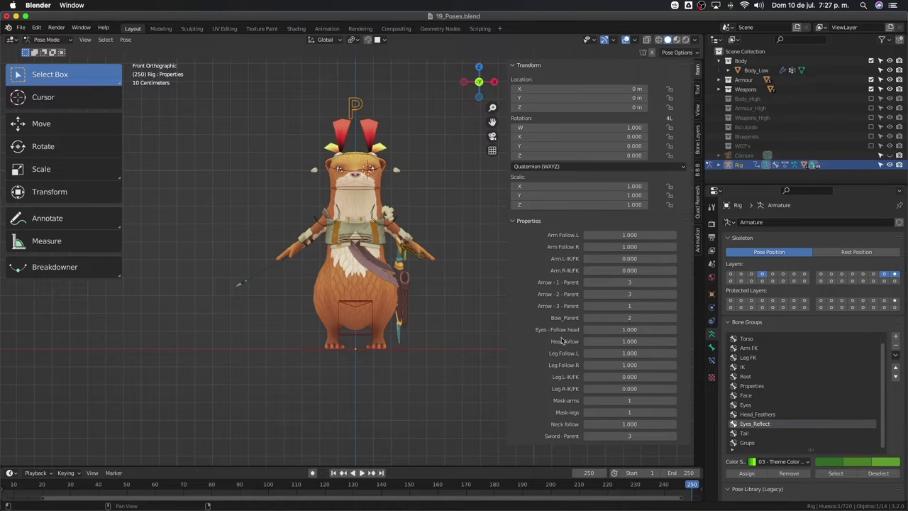
{"action": "scroll", "coordinate": [419, 218], "scroll_direction": "up", "scroll_amount": 3}
{"action": "scroll", "coordinate": [418, 218], "scroll_direction": "down", "scroll_amount": 2}
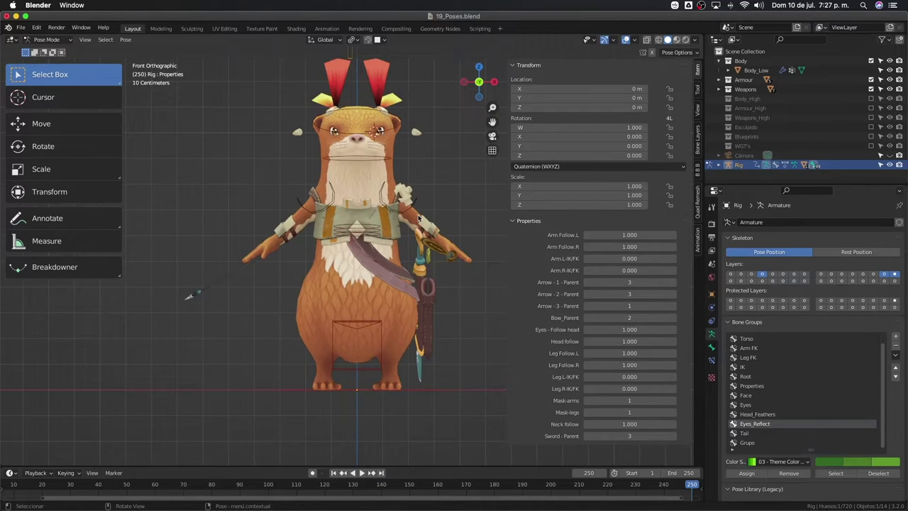
Hide the sidebar and select the ctrl-torso control bone
{"action": "key", "text": "n"}
{"action": "scroll", "coordinate": [418, 221], "scroll_direction": "down", "scroll_amount": 2}
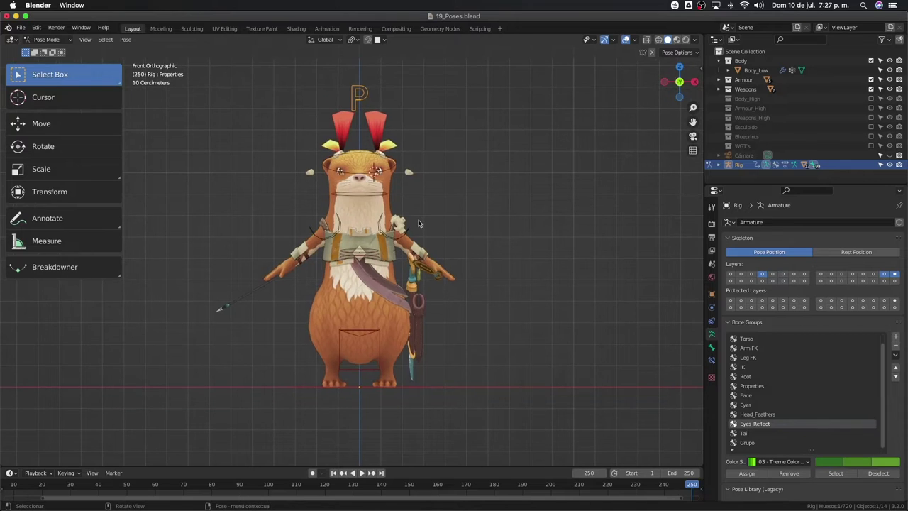
{"action": "scroll", "coordinate": [419, 224], "scroll_direction": "up", "scroll_amount": 1}
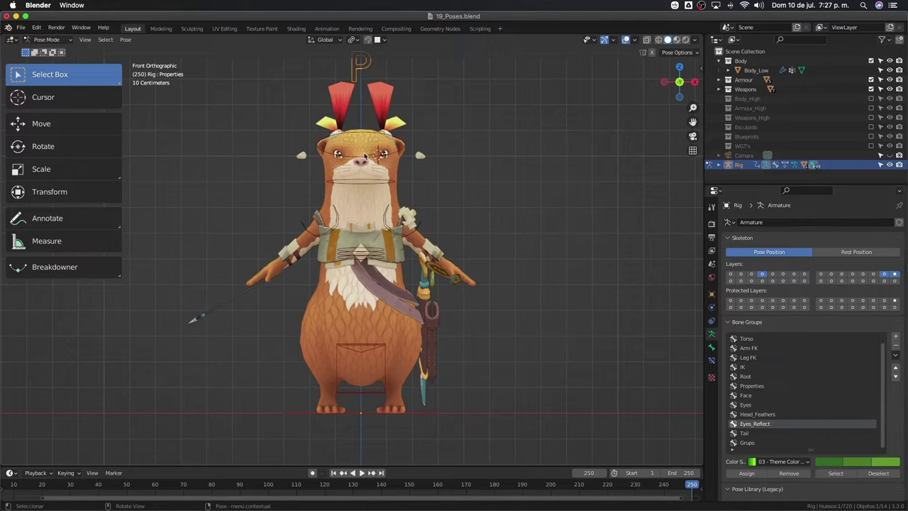
{"action": "scroll", "coordinate": [376, 390], "scroll_direction": "up", "scroll_amount": 4}
{"action": "scroll", "coordinate": [392, 380], "scroll_direction": "down", "scroll_amount": 2}
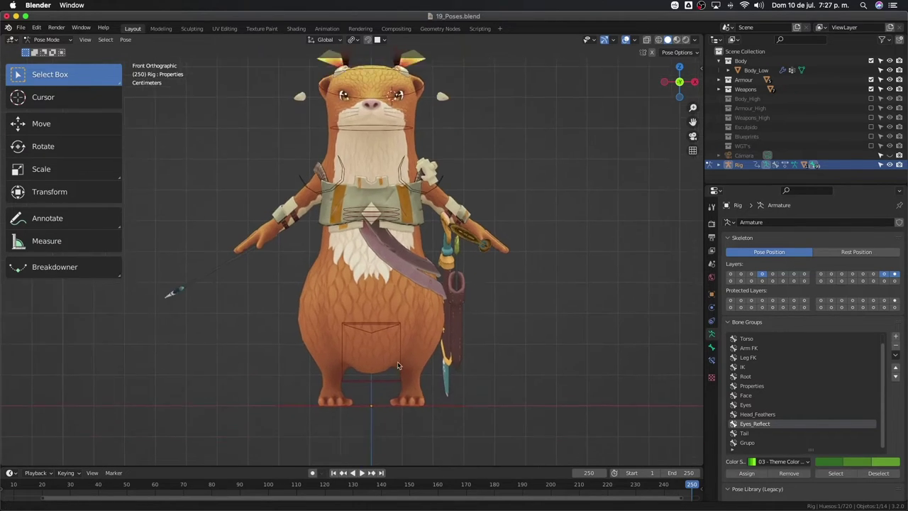
{"action": "scroll", "coordinate": [397, 363], "scroll_direction": "down", "scroll_amount": 1}
{"action": "left_click", "coordinate": [399, 369]}
Try a trackball rotation of ctrl-torso, cancel it, then switch to the Annotate tool
{"action": "scroll", "coordinate": [399, 368], "scroll_direction": "down", "scroll_amount": 1}
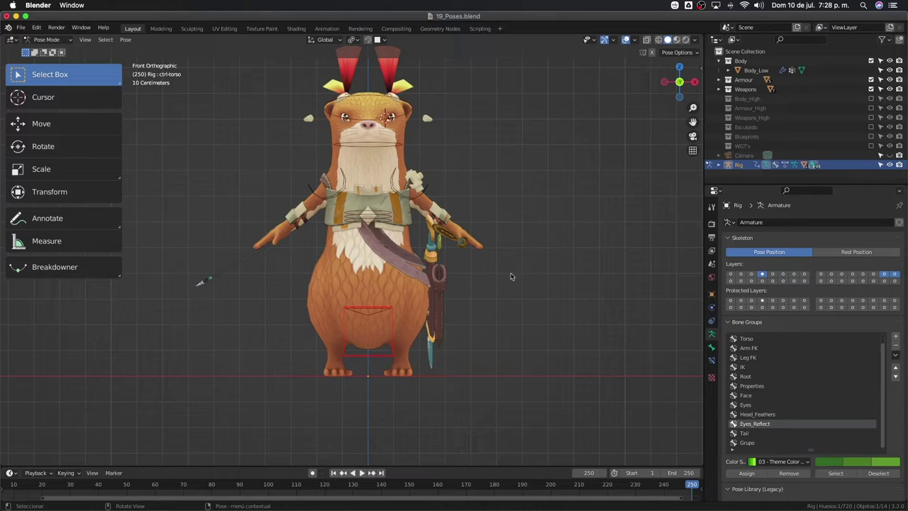
{"action": "key", "text": "r"}
{"action": "key", "text": "r"}
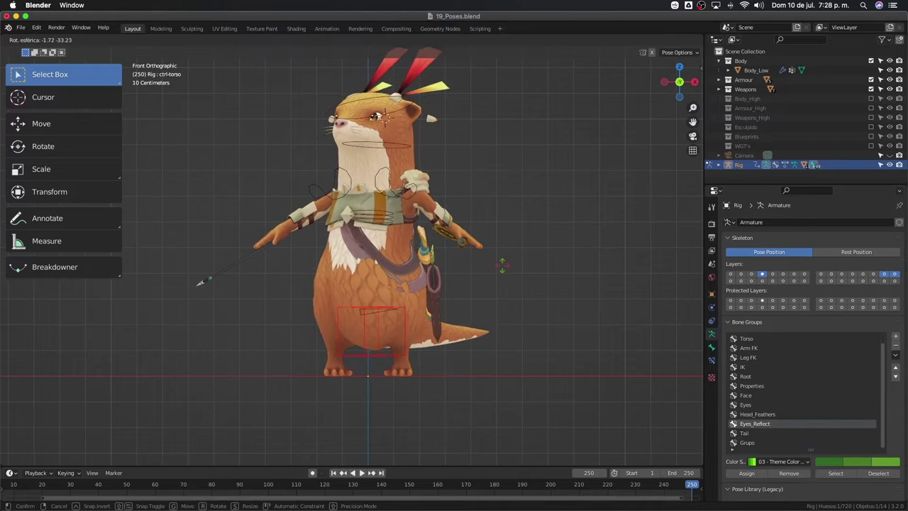
{"action": "key", "text": "Escape"}
{"action": "scroll", "coordinate": [451, 204], "scroll_direction": "down", "scroll_amount": 2}
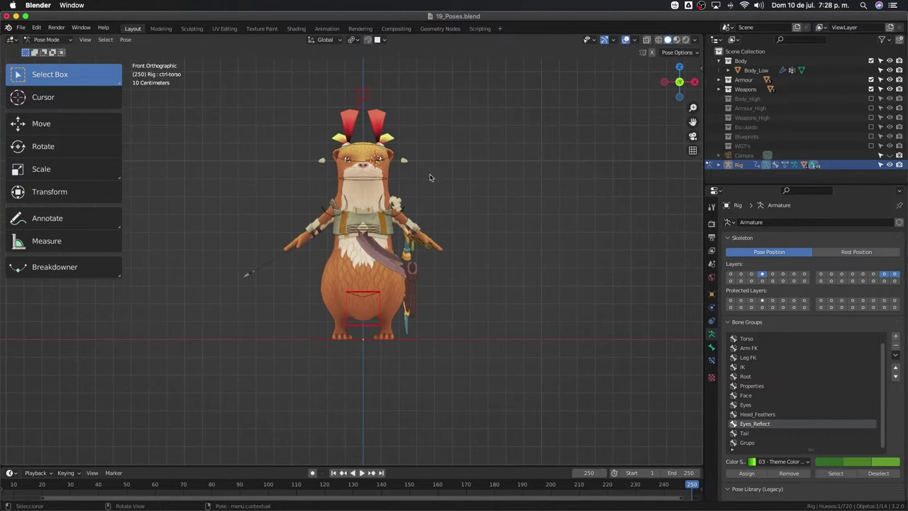
{"action": "left_click", "coordinate": [50, 218]}
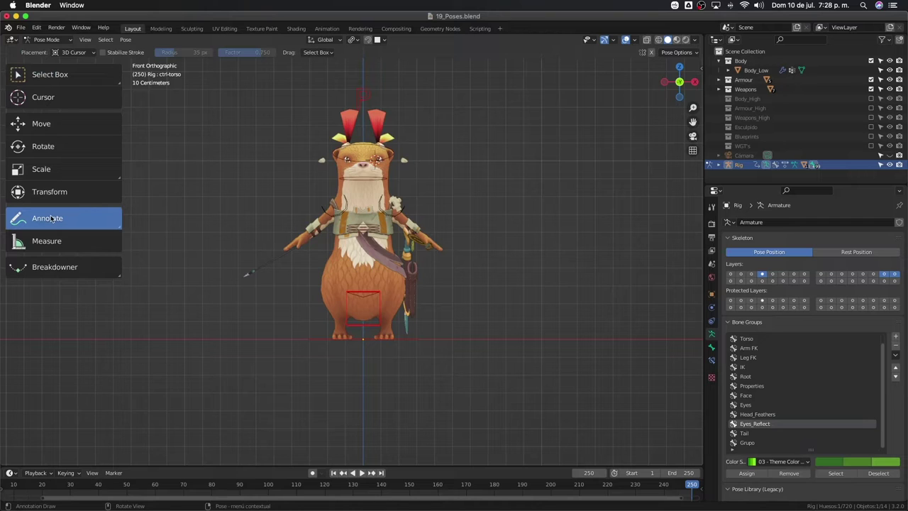
Sketch an arrow and a first archer pose figure with a bow arm beside the otter
{"action": "left_click_drag", "start_coordinate": [446, 182], "coordinate": [504, 172]}
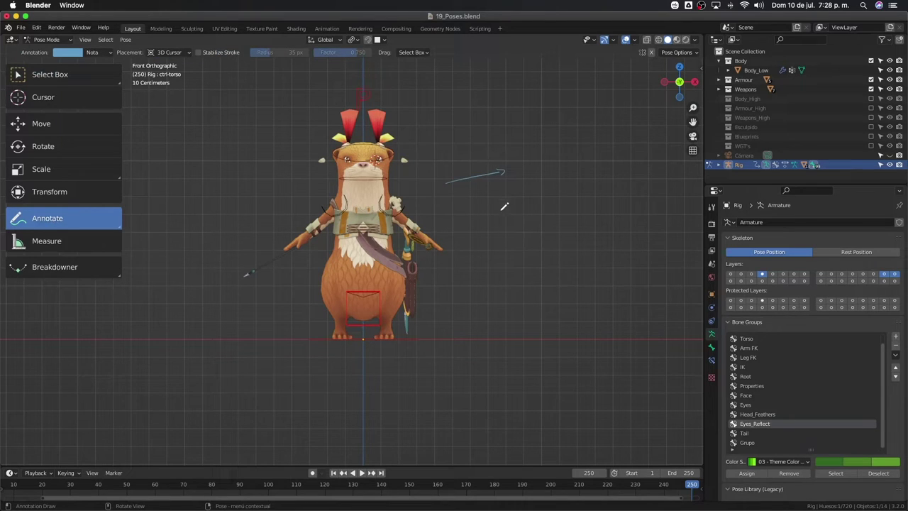
{"action": "left_click_drag", "start_coordinate": [494, 211], "coordinate": [497, 213]}
{"action": "mouse_move", "coordinate": [496, 214]}
{"action": "left_mouse_down"}
{"action": "mouse_move", "coordinate": [523, 242]}
{"action": "mouse_move", "coordinate": [532, 233]}
{"action": "mouse_move", "coordinate": [523, 244]}
{"action": "mouse_move", "coordinate": [532, 251]}
{"action": "mouse_move", "coordinate": [509, 248]}
{"action": "mouse_move", "coordinate": [524, 211]}
{"action": "mouse_move", "coordinate": [541, 233]}
{"action": "left_mouse_up"}
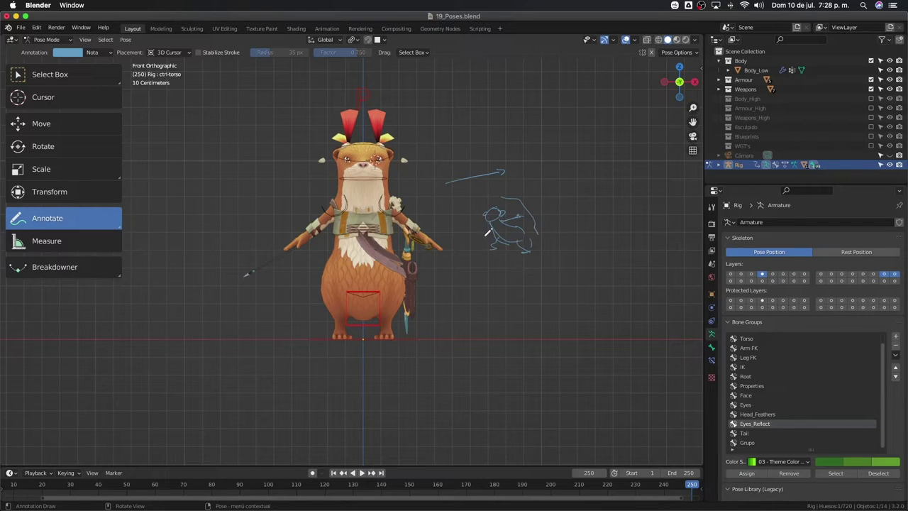
{"action": "left_click_drag", "start_coordinate": [487, 225], "coordinate": [473, 229]}
{"action": "left_click_drag", "start_coordinate": [535, 208], "coordinate": [568, 203]}
{"action": "left_click_drag", "start_coordinate": [552, 197], "coordinate": [551, 215]}
{"action": "left_click_drag", "start_coordinate": [530, 228], "coordinate": [568, 229]}
{"action": "left_click_drag", "start_coordinate": [539, 242], "coordinate": [563, 247]}
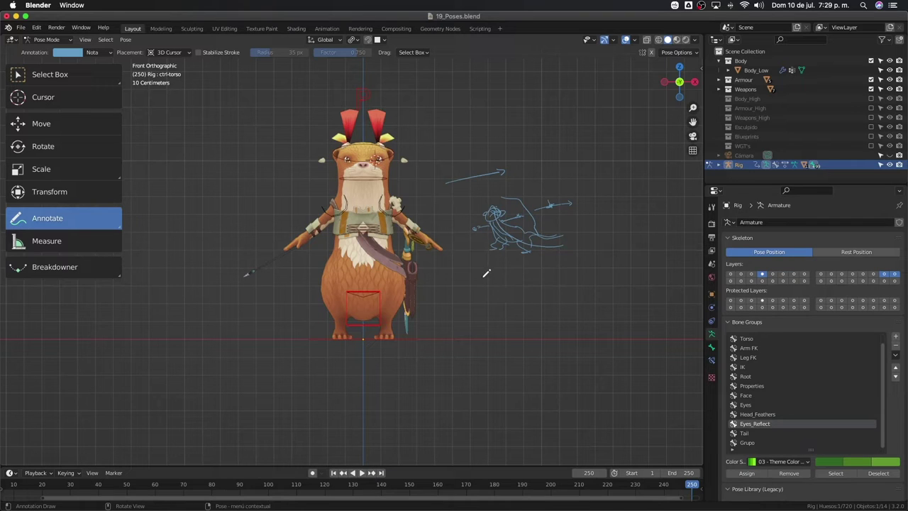
Sketch a second small pose figure below, then show the sidebar's View settings with Annotations
{"action": "left_click_drag", "start_coordinate": [500, 283], "coordinate": [468, 314]}
{"action": "left_click_drag", "start_coordinate": [477, 273], "coordinate": [487, 286]}
{"action": "left_click_drag", "start_coordinate": [453, 271], "coordinate": [460, 246]}
{"action": "left_click_drag", "start_coordinate": [494, 283], "coordinate": [519, 278]}
{"action": "left_click_drag", "start_coordinate": [506, 312], "coordinate": [498, 320]}
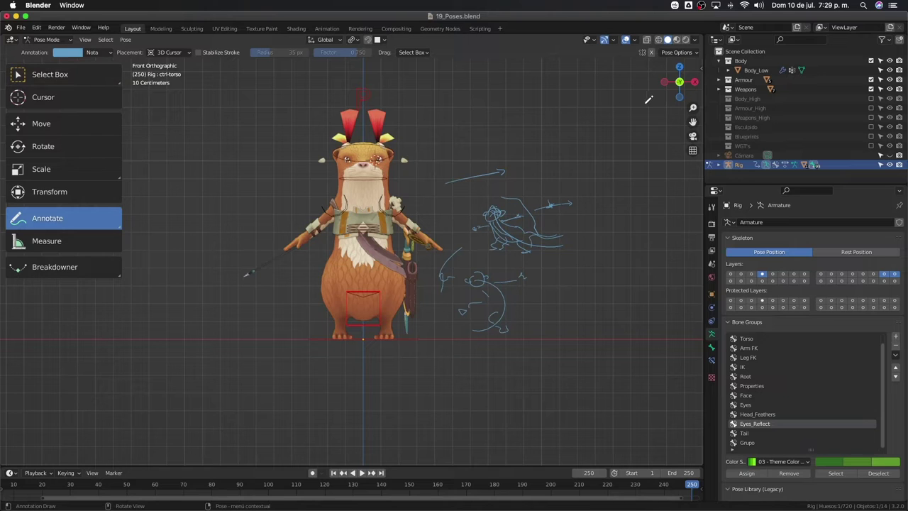
{"action": "key", "text": "n"}
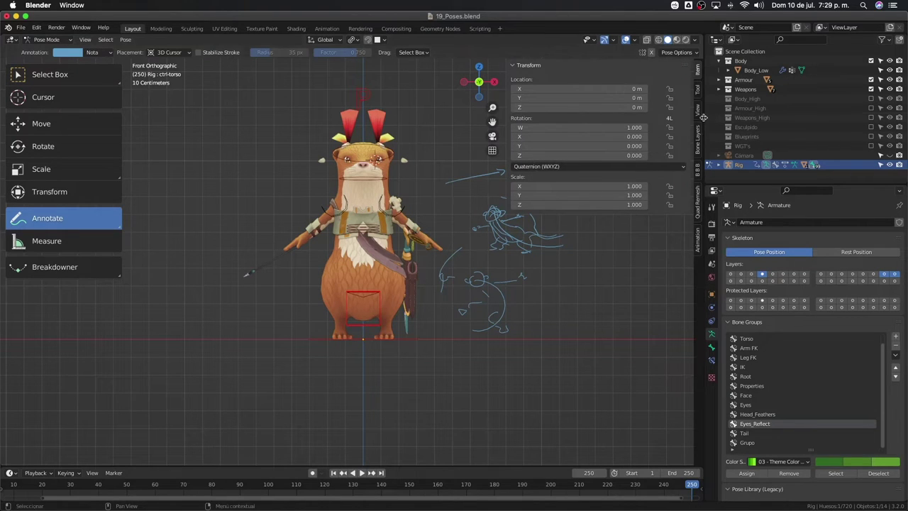
{"action": "left_click", "coordinate": [699, 110]}
Delete the Nota annotation layer to clear the sketches and hide the sidebar
{"action": "left_click", "coordinate": [682, 357]}
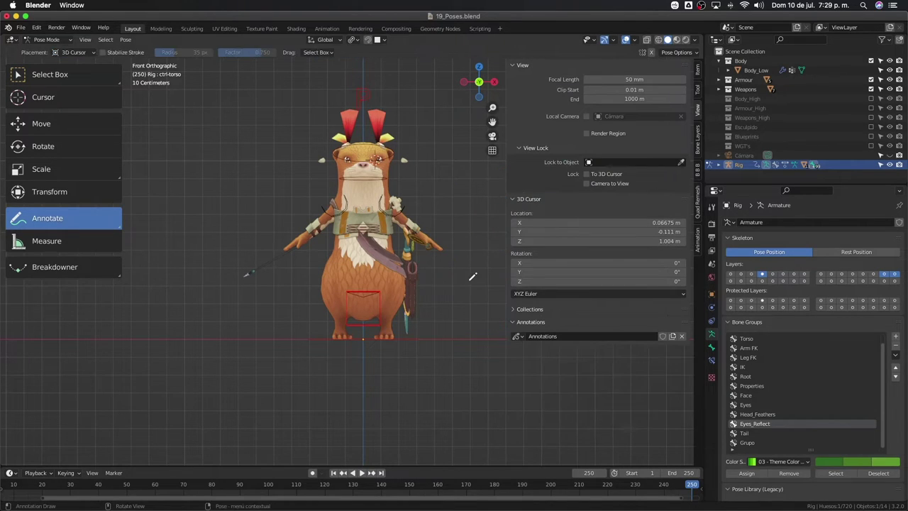
{"action": "key", "text": "n"}
{"action": "scroll", "coordinate": [428, 206], "scroll_direction": "up", "scroll_amount": 2}
Toggle the rig to Object Mode and back to Pose Mode, then use the Select Box tool
{"action": "key", "text": "ctrl+Tab"}
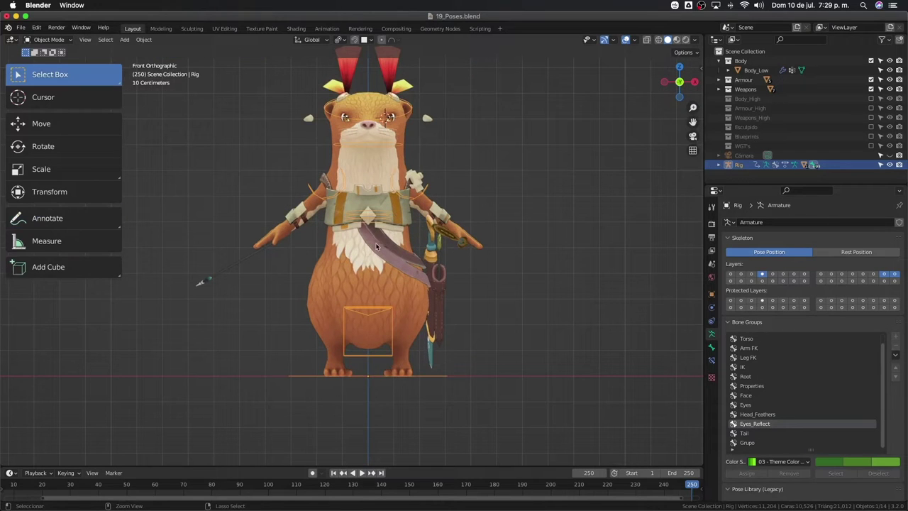
{"action": "scroll", "coordinate": [427, 205], "scroll_direction": "down", "scroll_amount": 1}
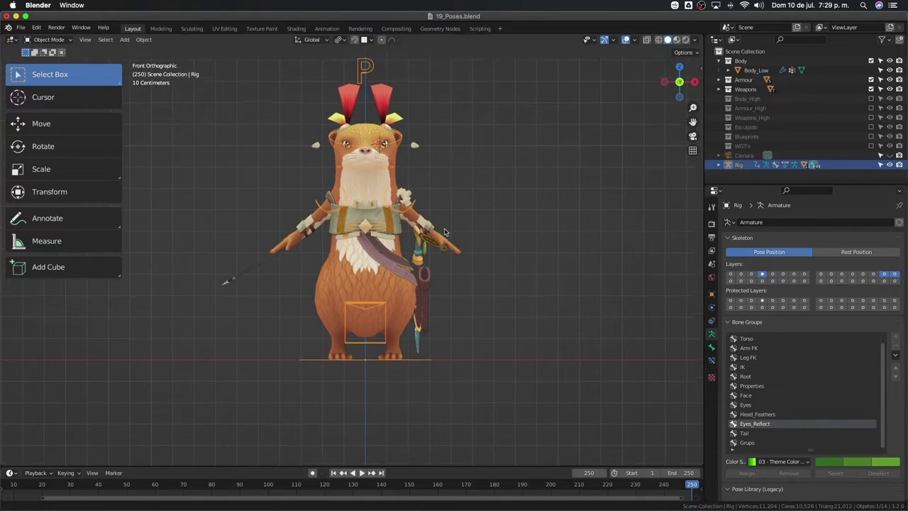
{"action": "scroll", "coordinate": [419, 234], "scroll_direction": "up", "scroll_amount": 1}
{"action": "key", "text": "ctrl+Tab"}
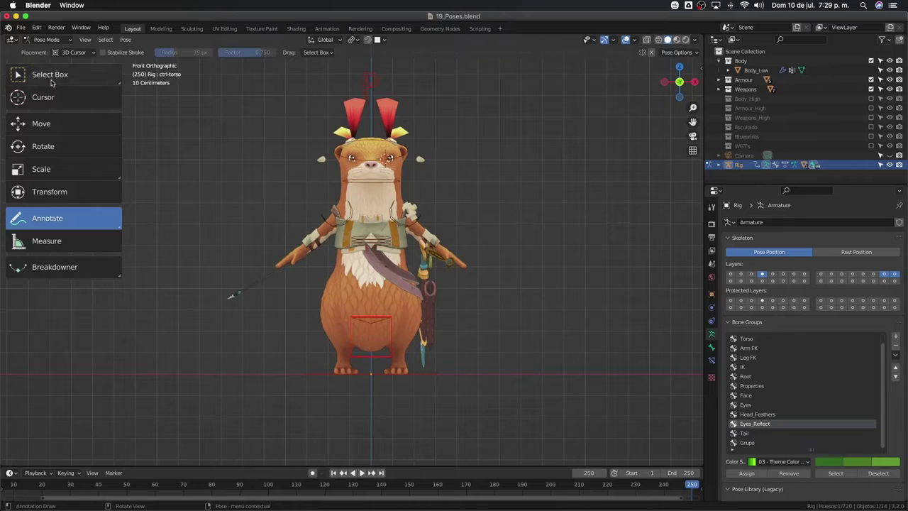
{"action": "left_click", "coordinate": [51, 76]}
{"action": "scroll", "coordinate": [417, 336], "scroll_direction": "up", "scroll_amount": 1}
{"action": "scroll", "coordinate": [418, 337], "scroll_direction": "up", "scroll_amount": 1}
{"action": "scroll", "coordinate": [417, 337], "scroll_direction": "down", "scroll_amount": 2}
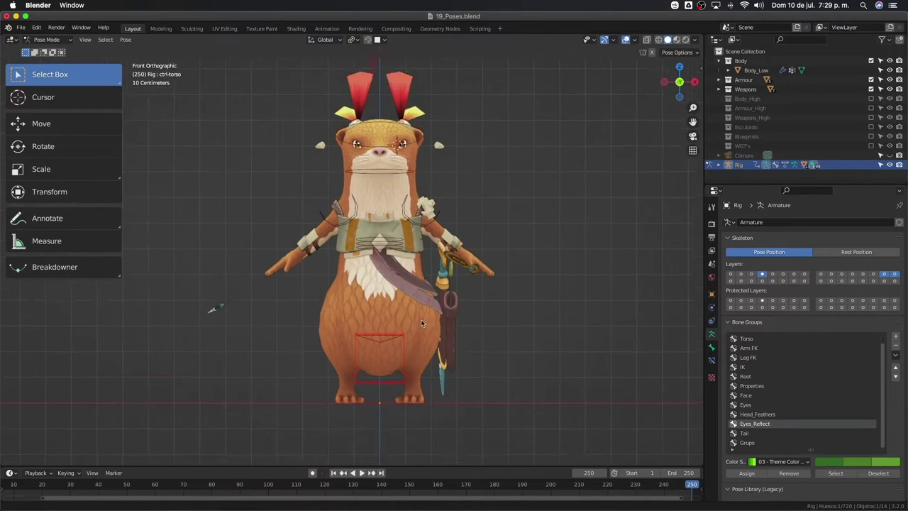
{"action": "scroll", "coordinate": [403, 355], "scroll_direction": "up", "scroll_amount": 1}
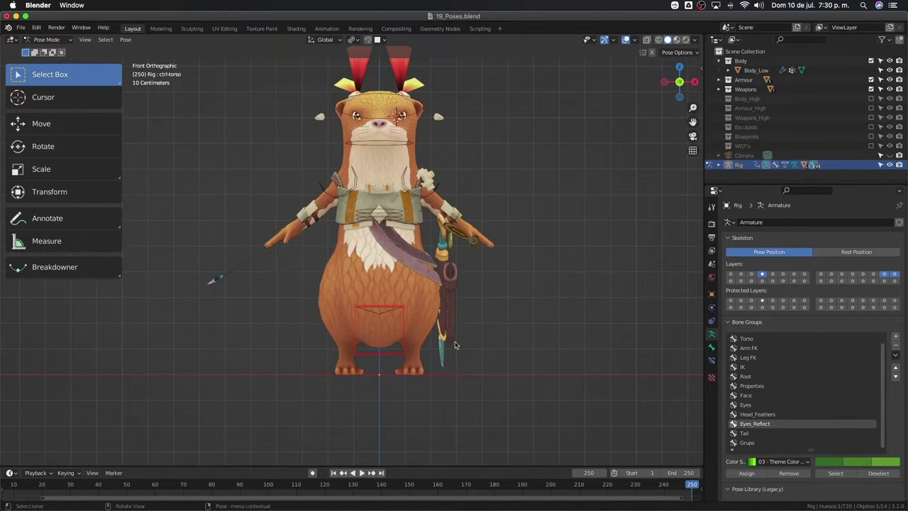
Move ctrl-torso, then turn it about Z and tilt it about local X
{"action": "key", "text": "g"}
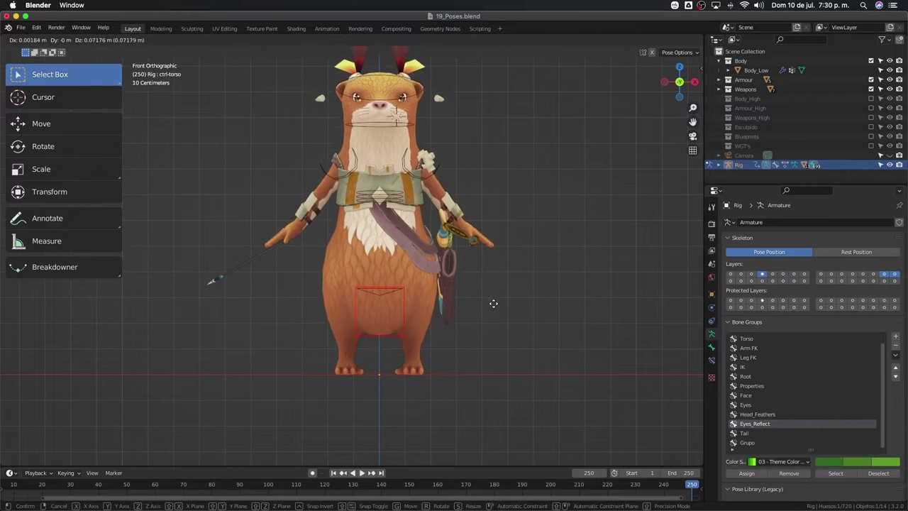
{"action": "left_click", "coordinate": [492, 302]}
{"action": "key", "text": "r"}
{"action": "key", "text": "z"}
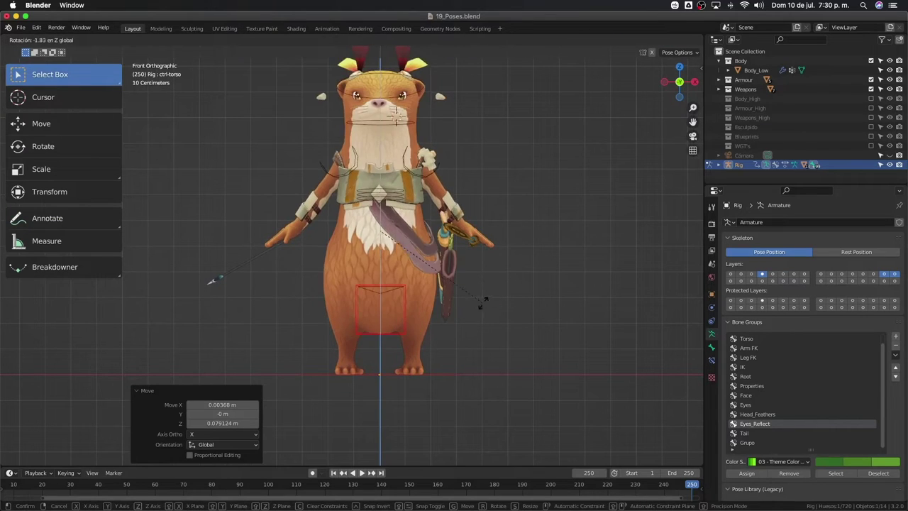
{"action": "left_click", "coordinate": [494, 294]}
{"action": "key", "text": "r"}
{"action": "key", "text": "x"}
{"action": "key", "text": "x"}
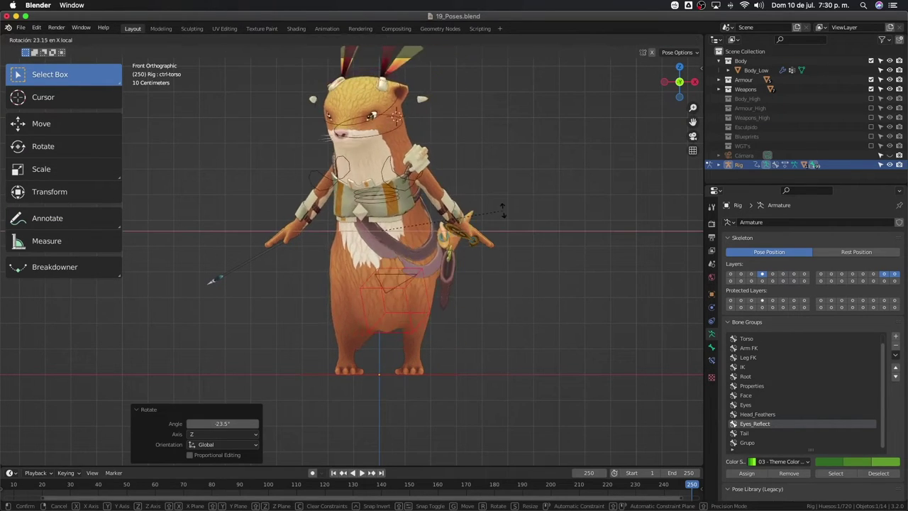
{"action": "left_click", "coordinate": [503, 210]}
Select ctrl-chest and give it several free trackball rotations to turn the upper body
{"action": "middle_click_drag", "start_coordinate": [389, 196], "coordinate": [374, 232], "text": "shift"}
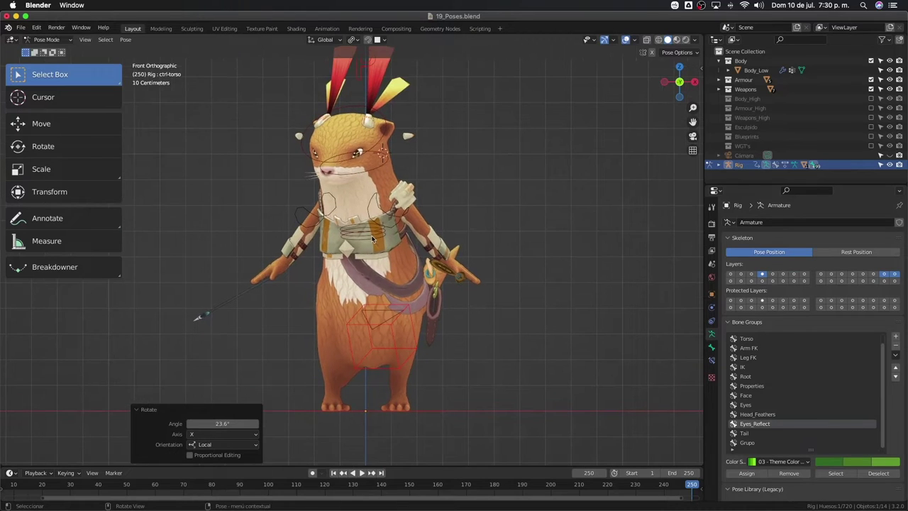
{"action": "left_click", "coordinate": [371, 230]}
{"action": "key", "text": "r"}
{"action": "key", "text": "r"}
{"action": "key", "text": "r"}
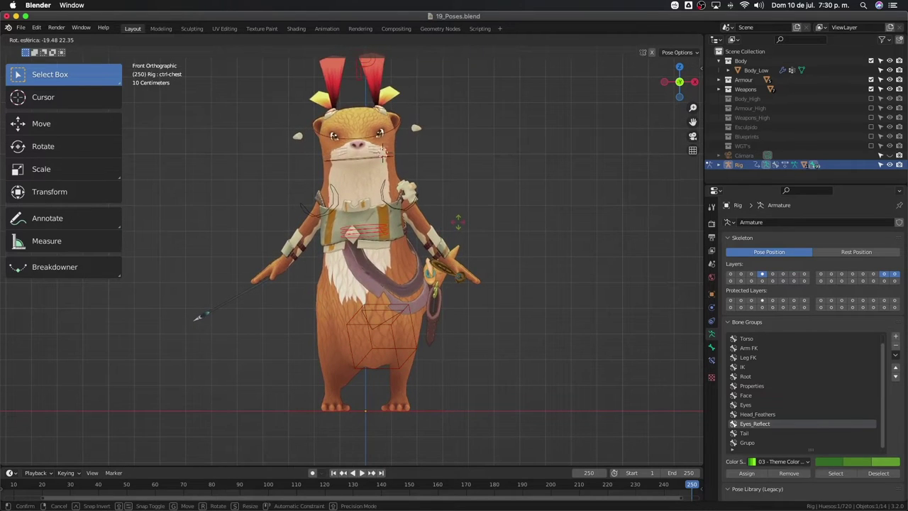
{"action": "left_click", "coordinate": [497, 221]}
{"action": "key", "text": "r"}
{"action": "key", "text": "r"}
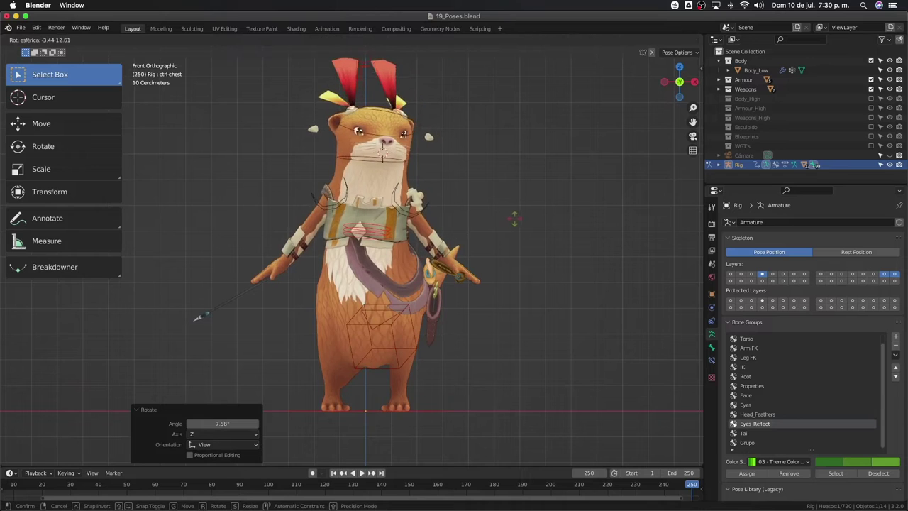
{"action": "left_click", "coordinate": [408, 176]}
{"action": "scroll", "coordinate": [409, 176], "scroll_direction": "up", "scroll_amount": 2}
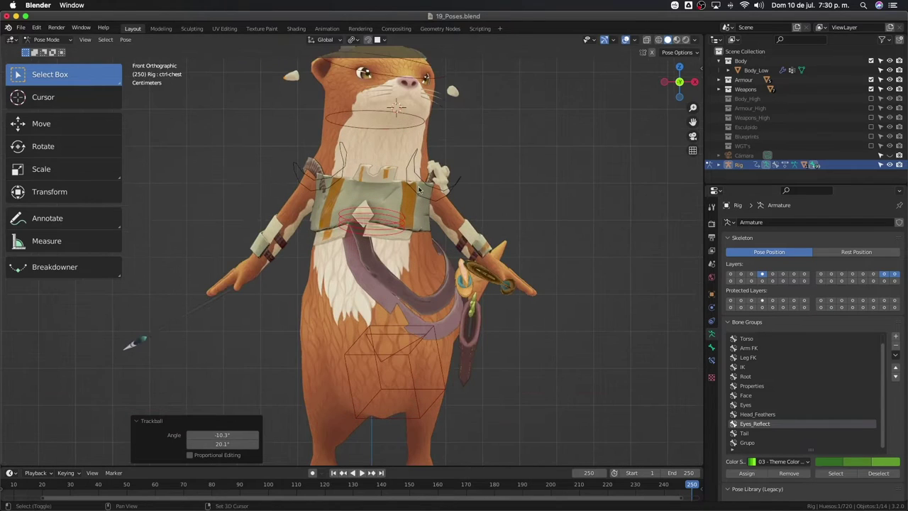
{"action": "middle_click_drag", "start_coordinate": [423, 107], "coordinate": [426, 191], "text": "shift"}
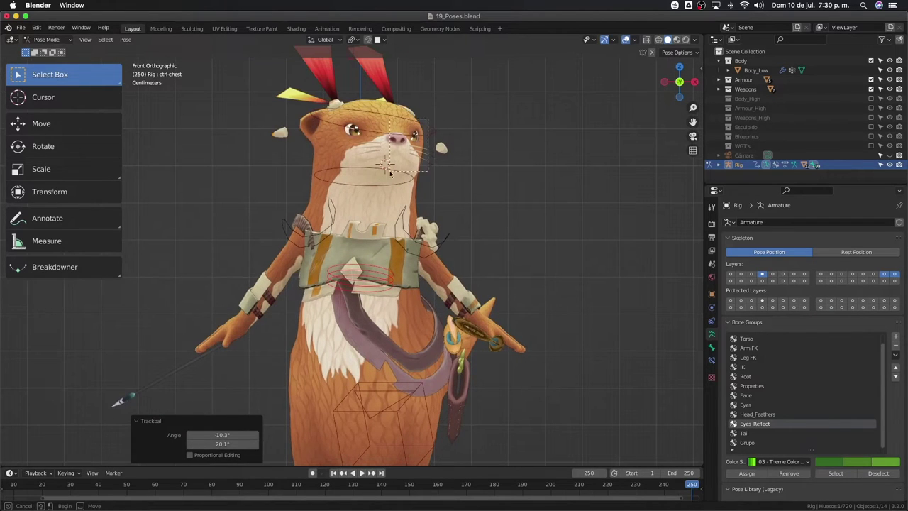
{"action": "key", "text": "r"}
{"action": "key", "text": "r"}
{"action": "left_click", "coordinate": [460, 122]}
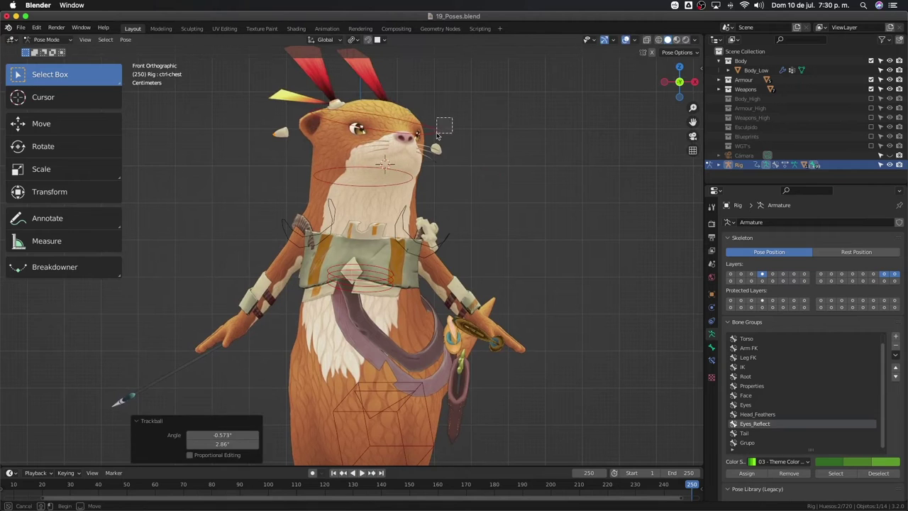
{"action": "key", "text": "r"}
{"action": "left_click", "coordinate": [463, 145]}
Select ctrl-torso again and tilt it about 20 degrees
{"action": "middle_click_drag", "start_coordinate": [430, 318], "coordinate": [387, 239], "text": "shift"}
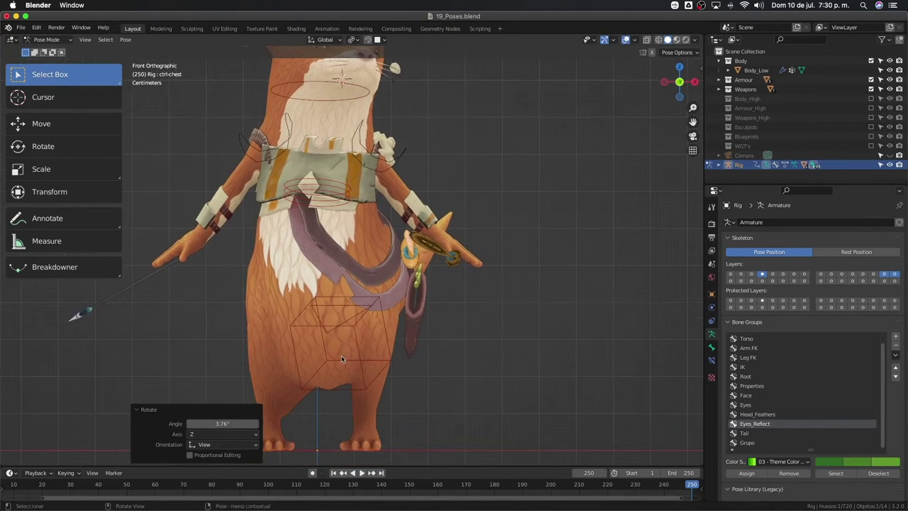
{"action": "left_click", "coordinate": [359, 360]}
{"action": "key", "text": "r"}
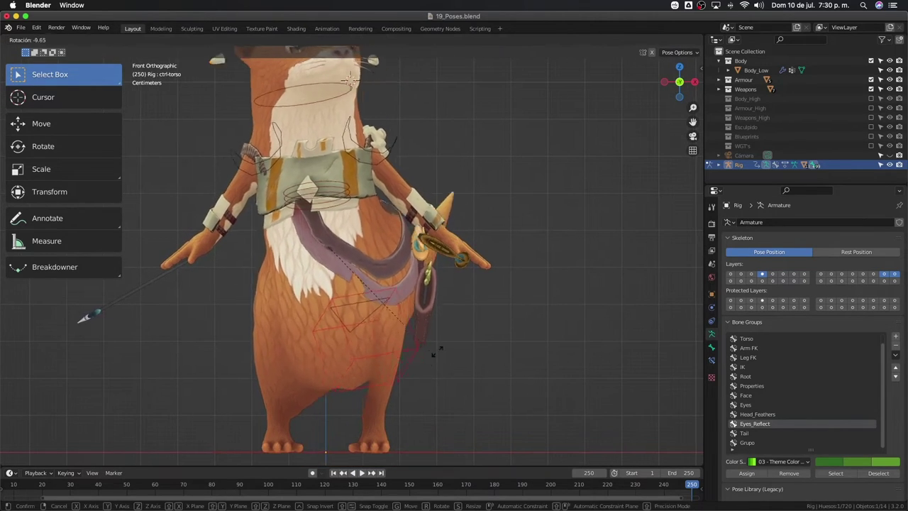
{"action": "left_click", "coordinate": [438, 323]}
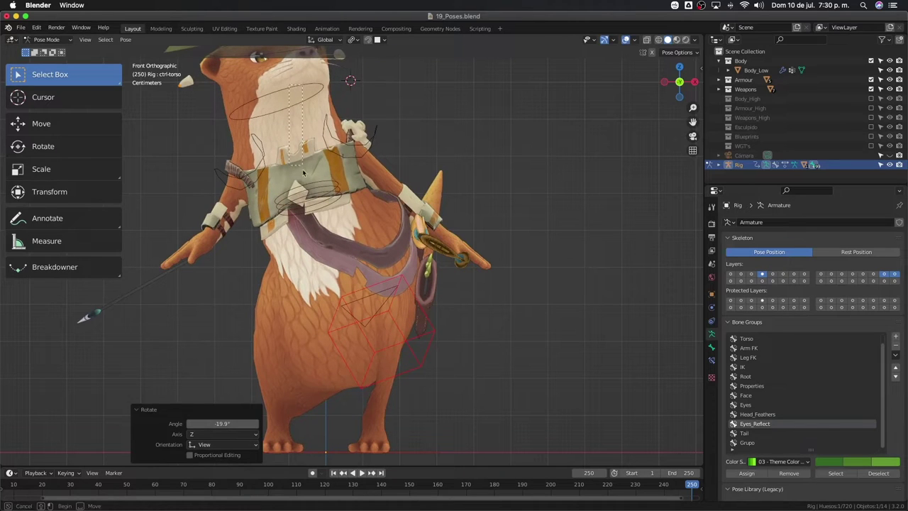
{"action": "key", "text": "r"}
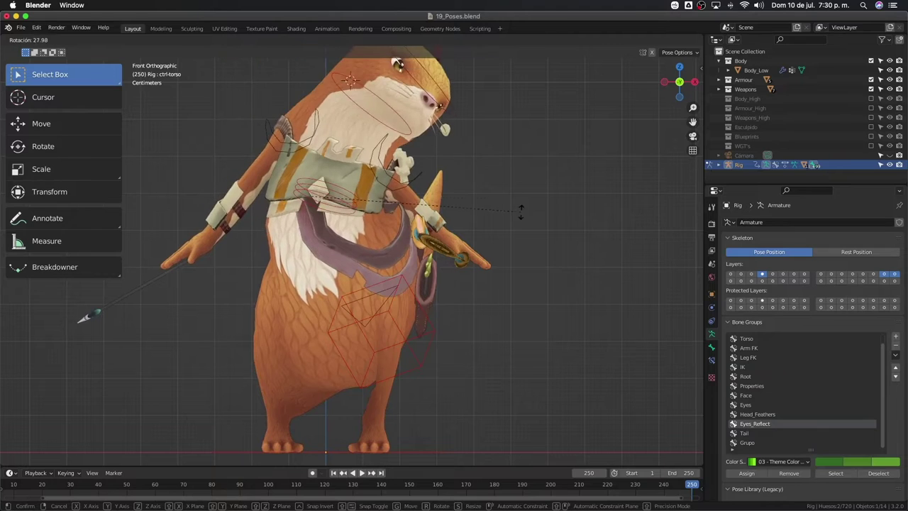
Confirm the stronger torso lean, orbit to a three-quarter view, and refine with trackball and X rotations
{"action": "left_click", "coordinate": [514, 175]}
{"action": "middle_click_drag", "start_coordinate": [513, 175], "coordinate": [428, 154]}
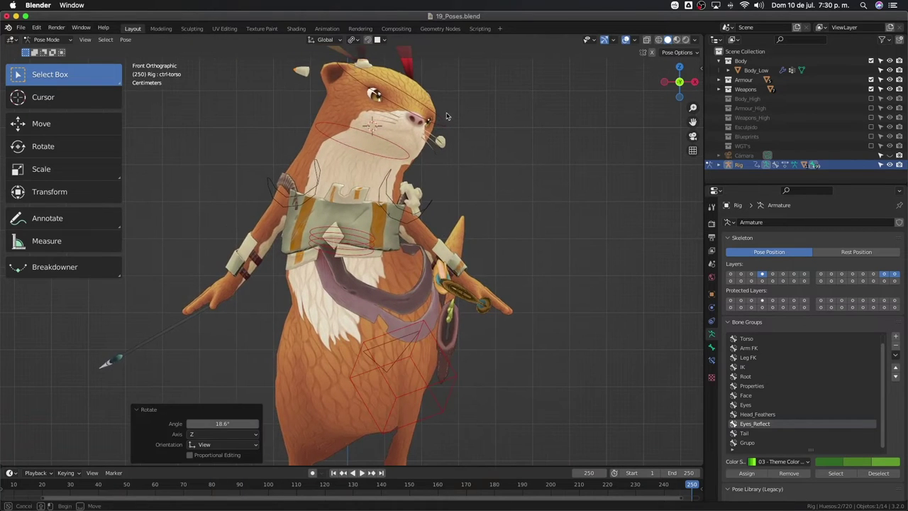
{"action": "key", "text": "r"}
{"action": "key", "text": "r"}
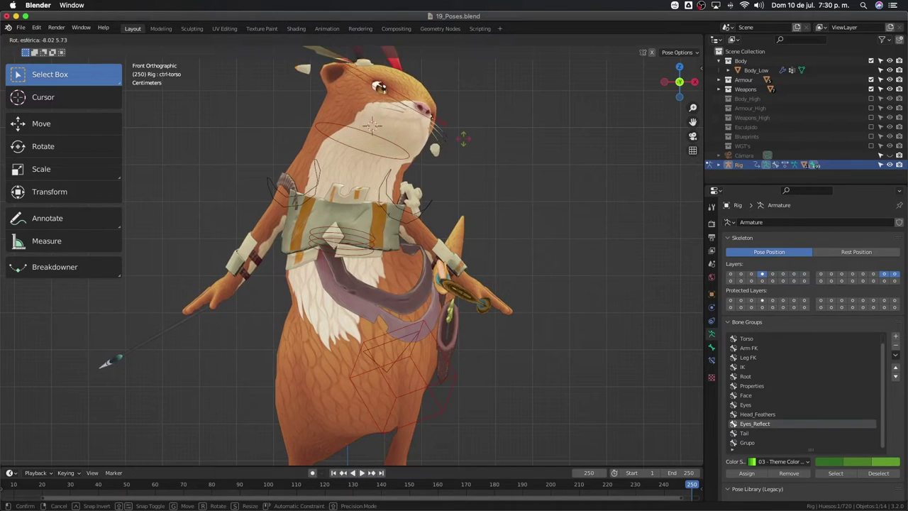
{"action": "left_click", "coordinate": [463, 137]}
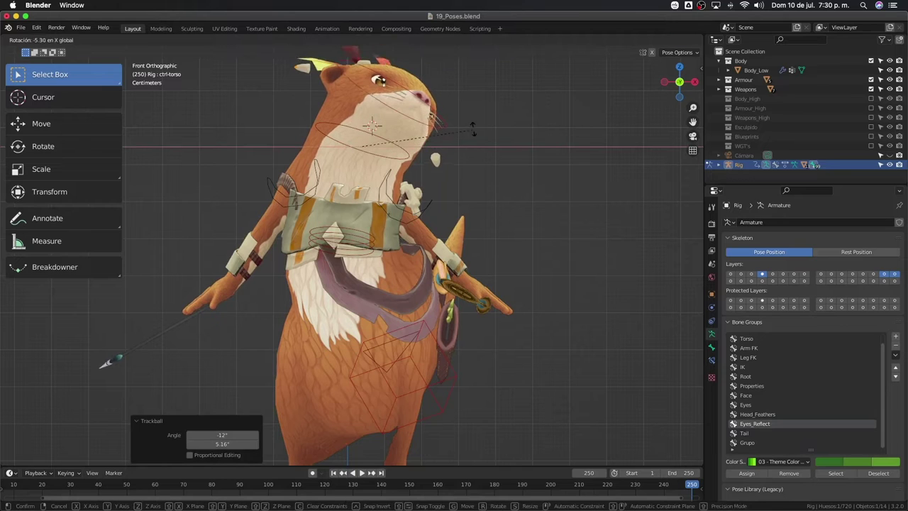
{"action": "key", "text": "r"}
{"action": "key", "text": "x"}
{"action": "left_click", "coordinate": [487, 171]}
Add small local-X tilts and trackball rotations to settle the torso's final bent lean
{"action": "key", "text": "r"}
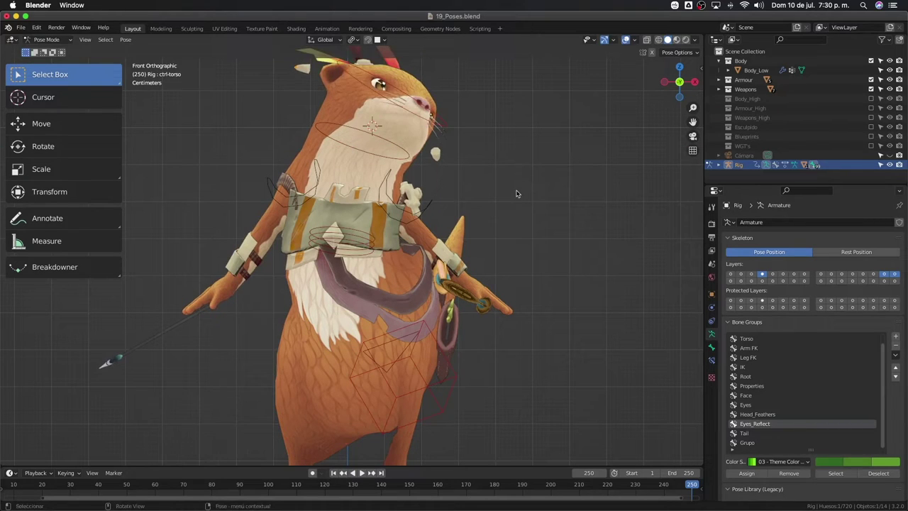
{"action": "key", "text": "x"}
{"action": "key", "text": "x"}
{"action": "left_click", "coordinate": [637, 192]}
{"action": "key", "text": "r"}
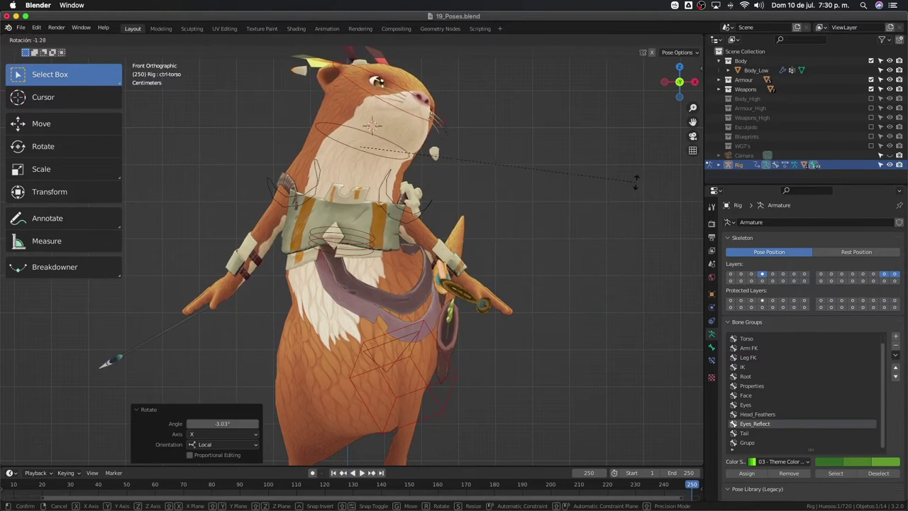
{"action": "left_click", "coordinate": [622, 190]}
{"action": "key", "text": "r"}
{"action": "key", "text": "r"}
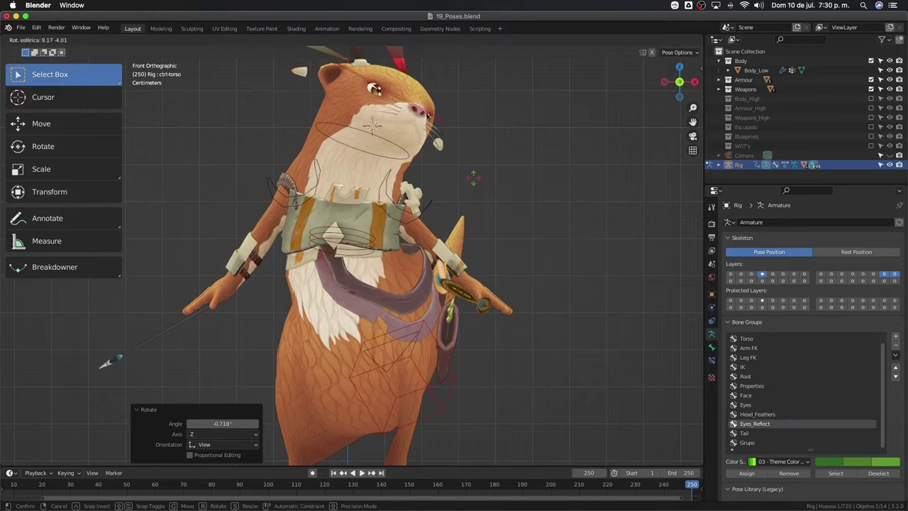
{"action": "left_click", "coordinate": [453, 245]}
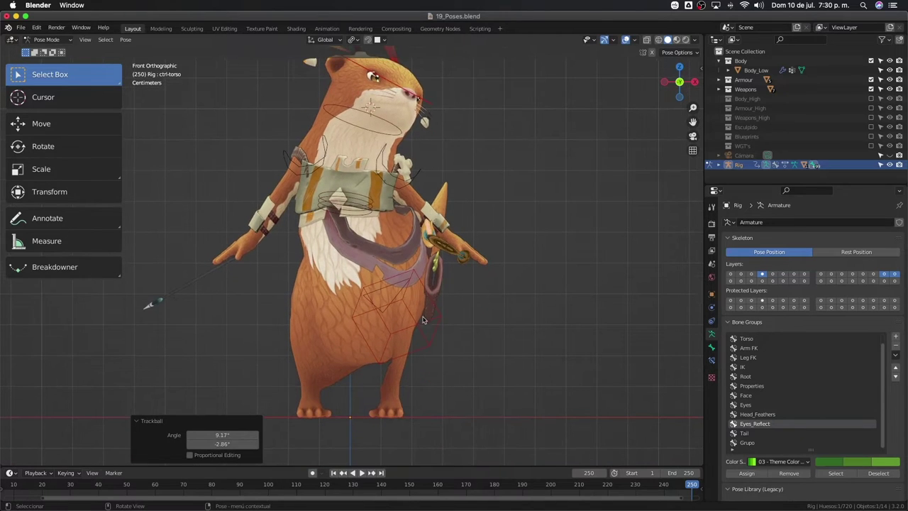
{"action": "key", "text": "r"}
{"action": "key", "text": "r"}
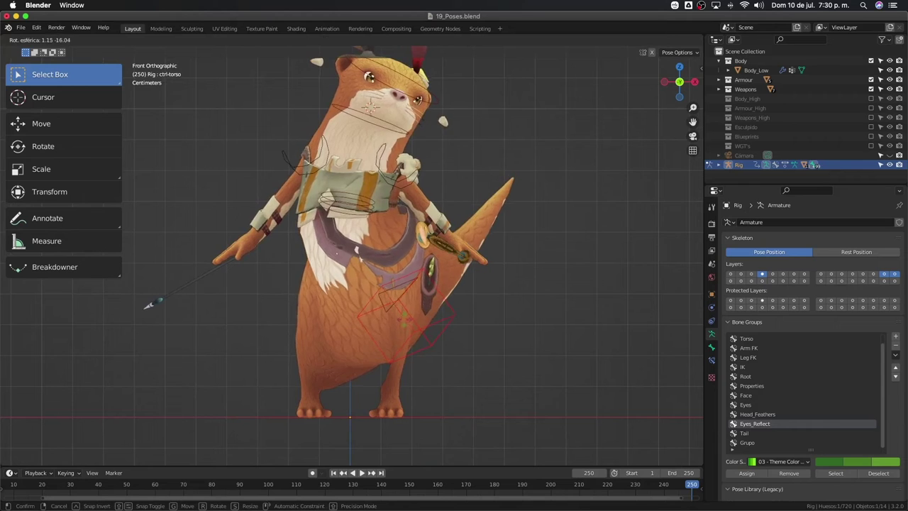
{"action": "left_click", "coordinate": [406, 316]}
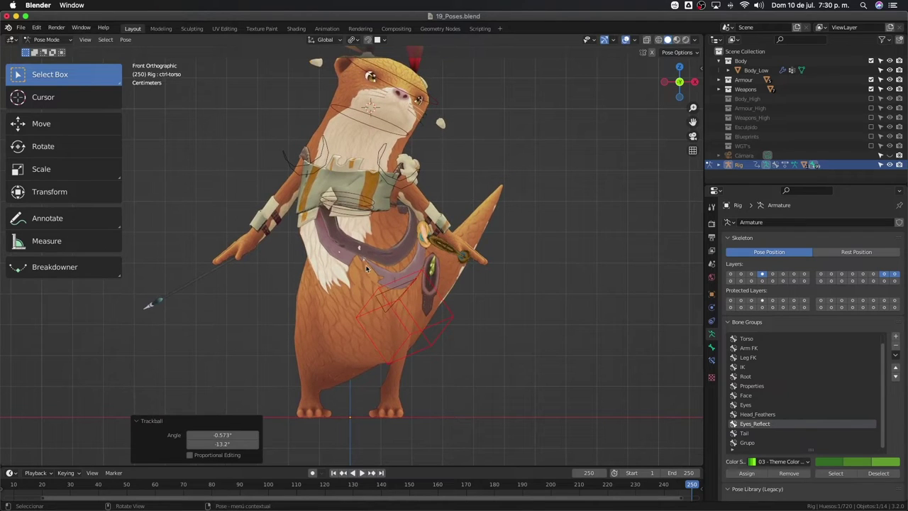
Enable the LEG-IK.L and LEG-IK.R bone layers in the sidebar's Rig UI to reveal the foot controls
{"action": "key", "text": "n"}
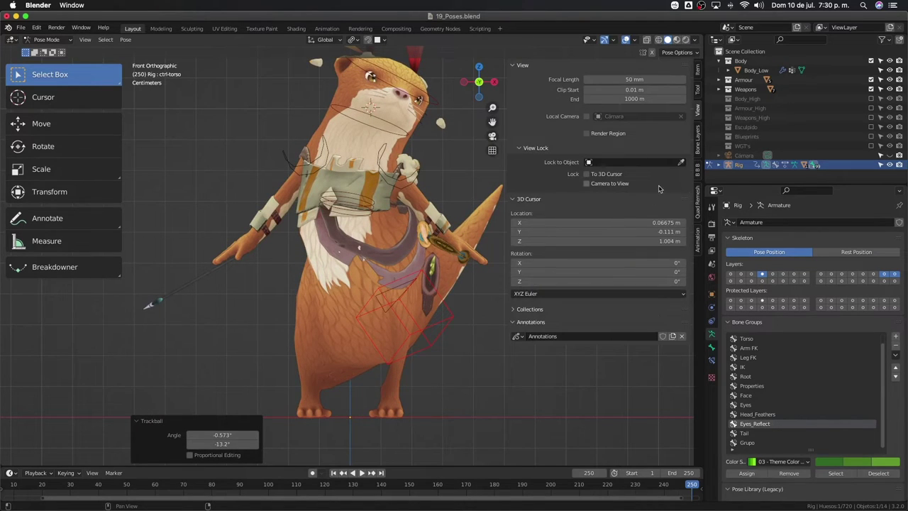
{"action": "left_click", "coordinate": [697, 240]}
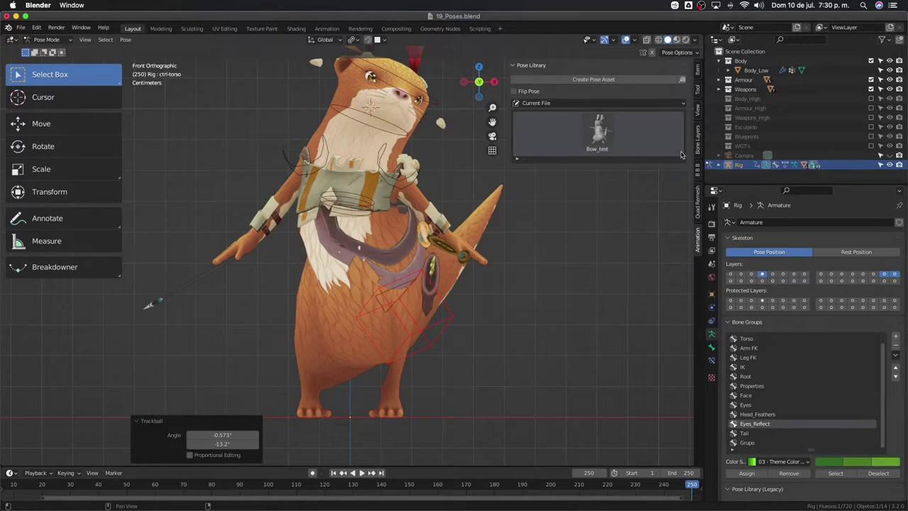
{"action": "left_click", "coordinate": [698, 145]}
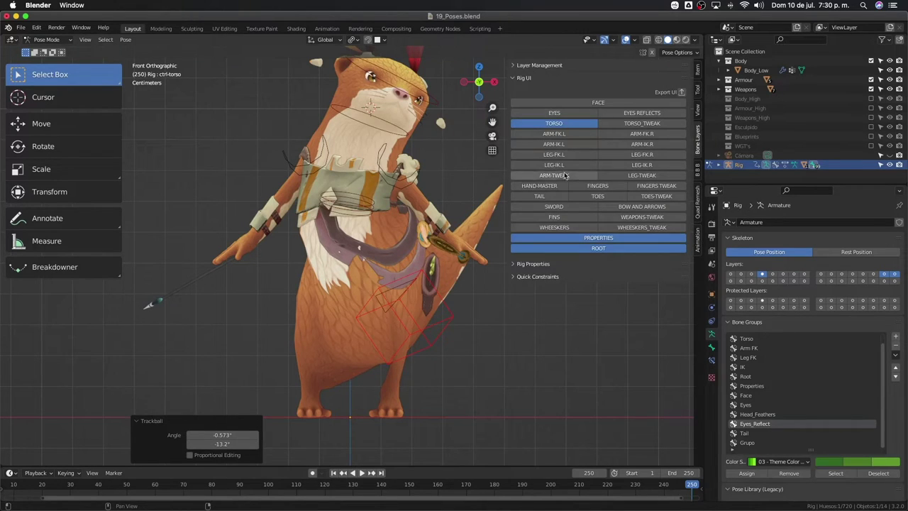
{"action": "left_click", "coordinate": [589, 164]}
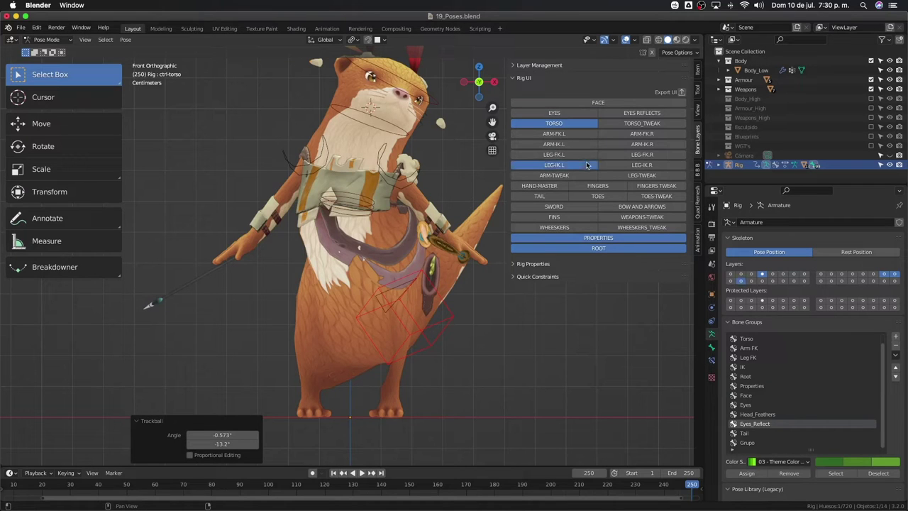
{"action": "left_click", "coordinate": [617, 166]}
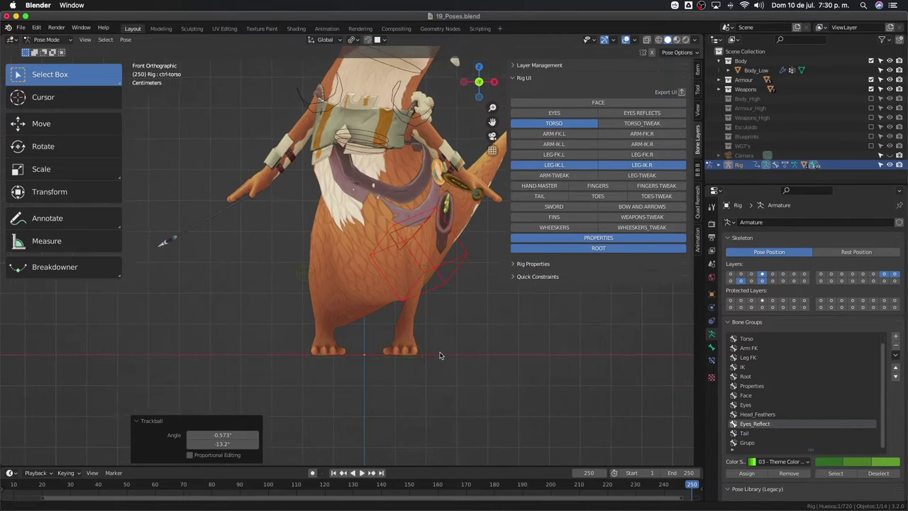
{"action": "middle_click_drag", "start_coordinate": [437, 365], "coordinate": [402, 362]}
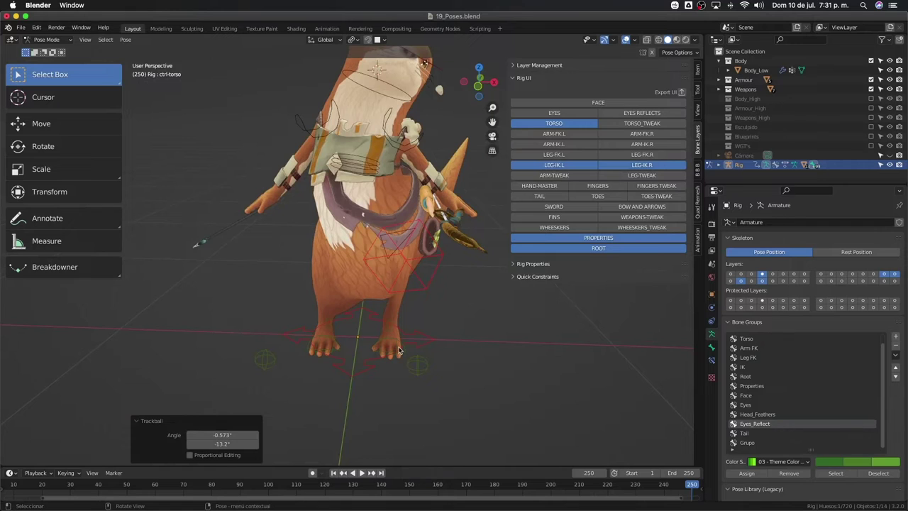
Move ctrl-foot-IK.L and rotate it 21.9° about X, -22.3°, then a trackball turn
{"action": "left_click", "coordinate": [399, 349]}
{"action": "middle_click_drag", "start_coordinate": [398, 350], "coordinate": [440, 346], "text": "alt"}
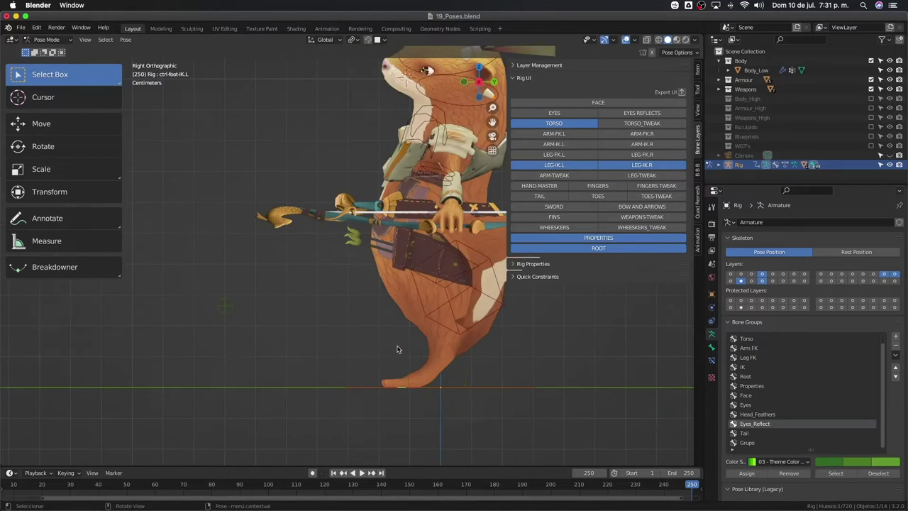
{"action": "key", "text": "g"}
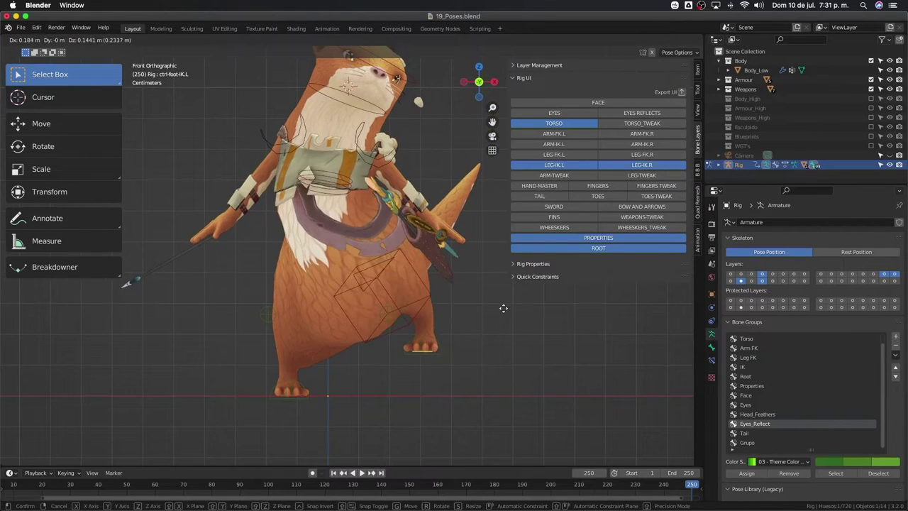
{"action": "left_click", "coordinate": [443, 376]}
{"action": "key", "text": "r"}
{"action": "key", "text": "x"}
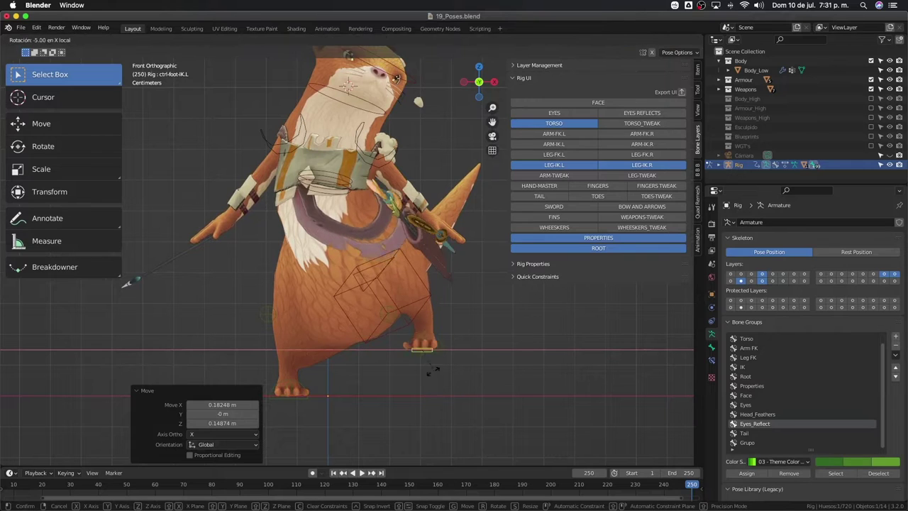
{"action": "left_click", "coordinate": [425, 380]}
{"action": "key", "text": "g"}
{"action": "left_click", "coordinate": [421, 381]}
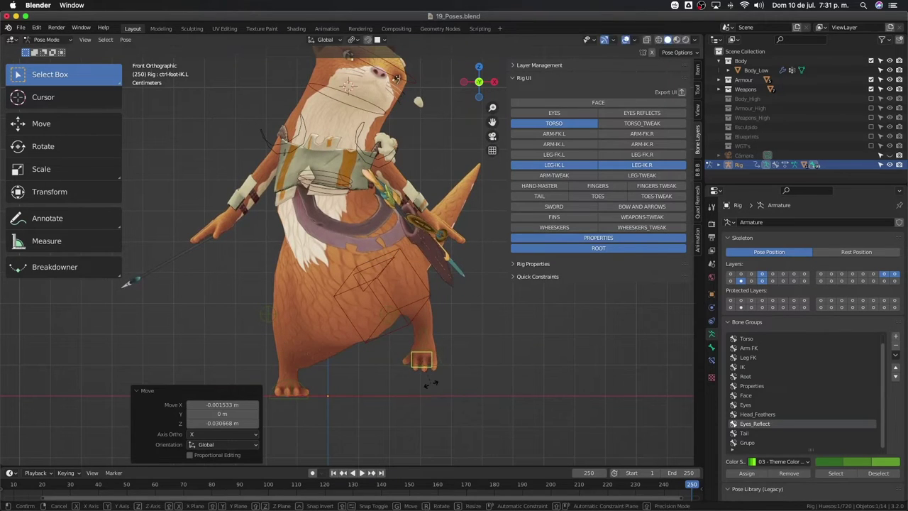
{"action": "key", "text": "r"}
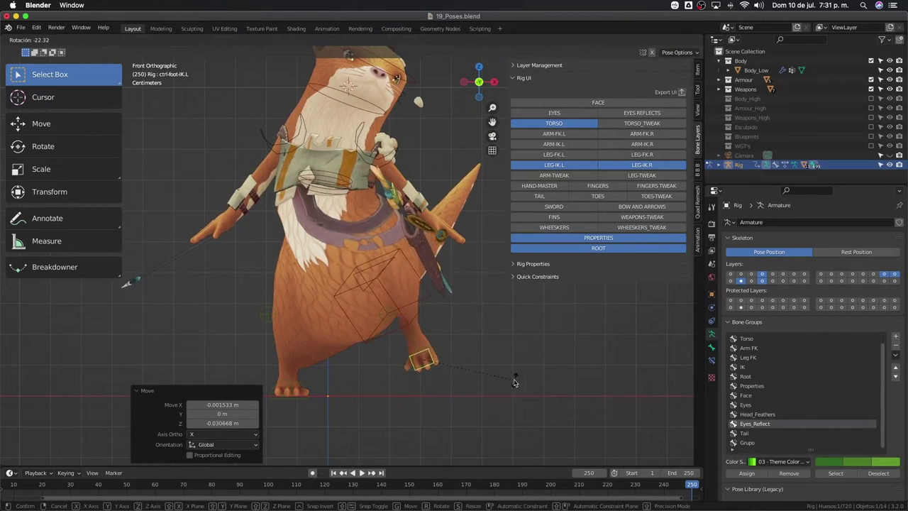
{"action": "left_click", "coordinate": [482, 384]}
{"action": "key", "text": "r"}
{"action": "key", "text": "r"}
{"action": "left_click", "coordinate": [460, 354]}
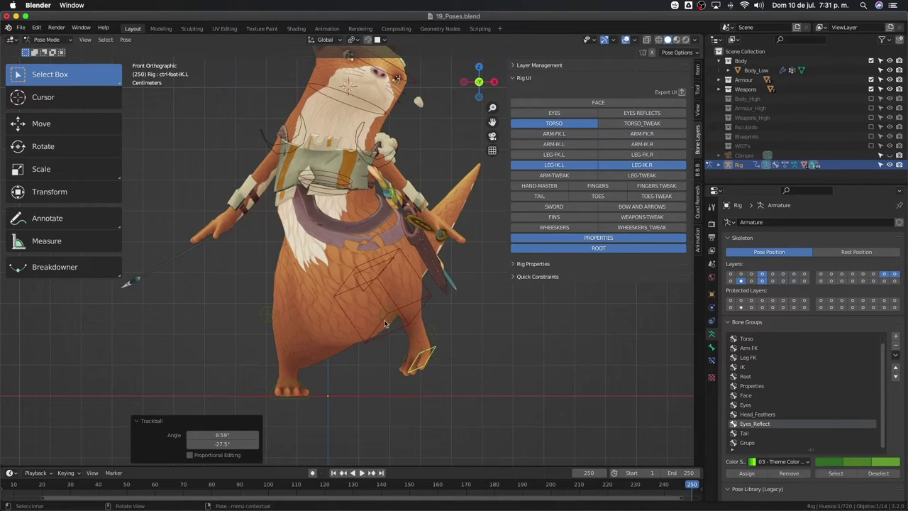
Move the left knee pole lower left, then tilt the left foot 17.5° about X and raise it
{"action": "left_click", "coordinate": [390, 320]}
{"action": "key", "text": "g"}
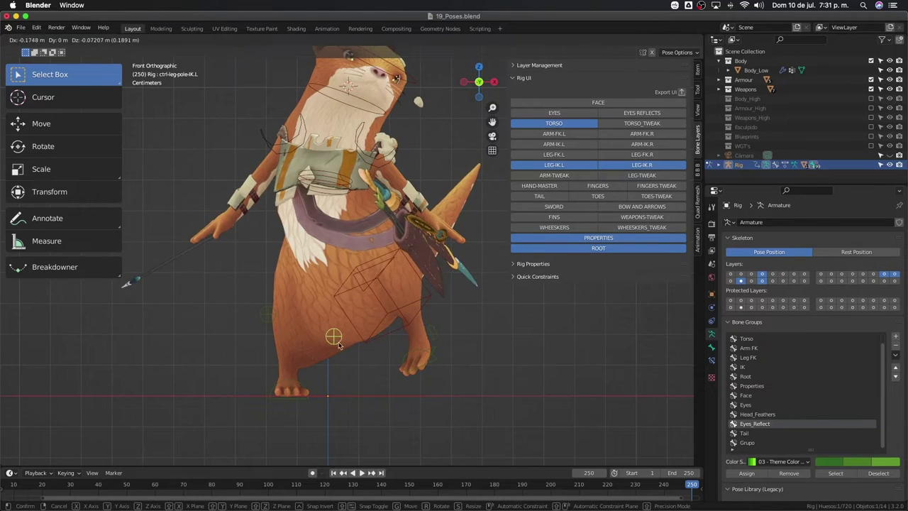
{"action": "left_click", "coordinate": [364, 284]}
{"action": "left_click", "coordinate": [410, 342]}
{"action": "key", "text": "r"}
{"action": "key", "text": "x"}
{"action": "key", "text": "x"}
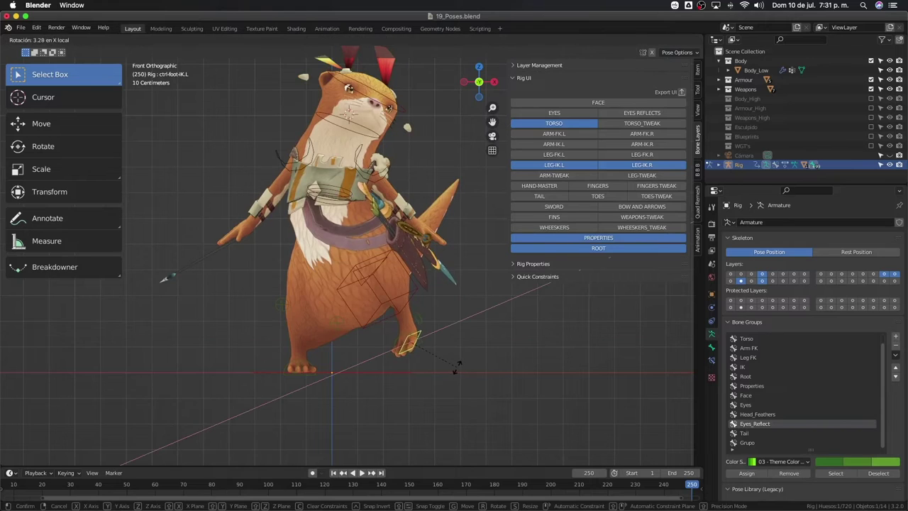
{"action": "left_click", "coordinate": [477, 362]}
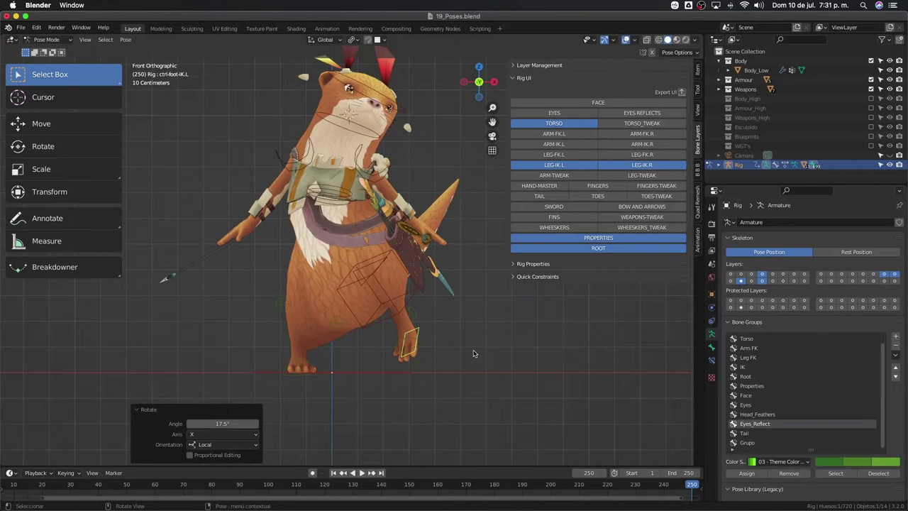
{"action": "key", "text": "g"}
{"action": "left_click", "coordinate": [496, 345]}
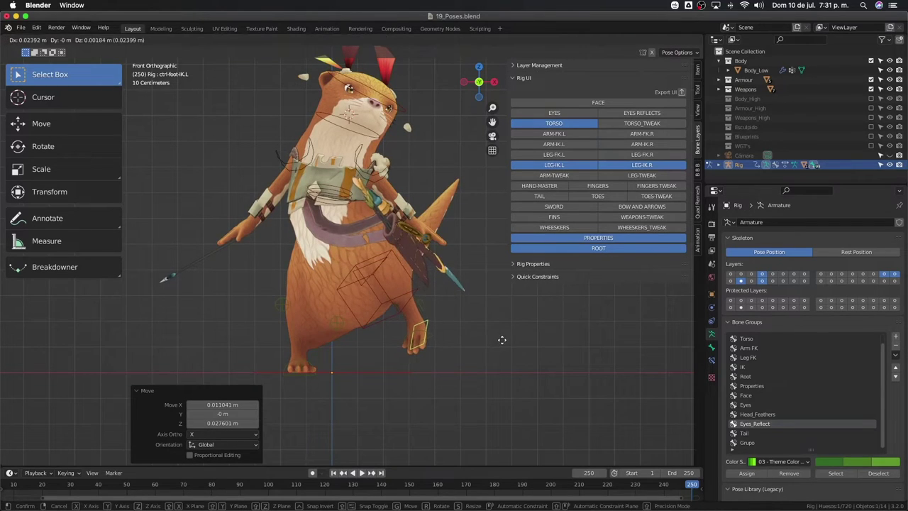
Select the right foot IK control and frame the character through the scene camera
{"action": "left_click", "coordinate": [319, 377]}
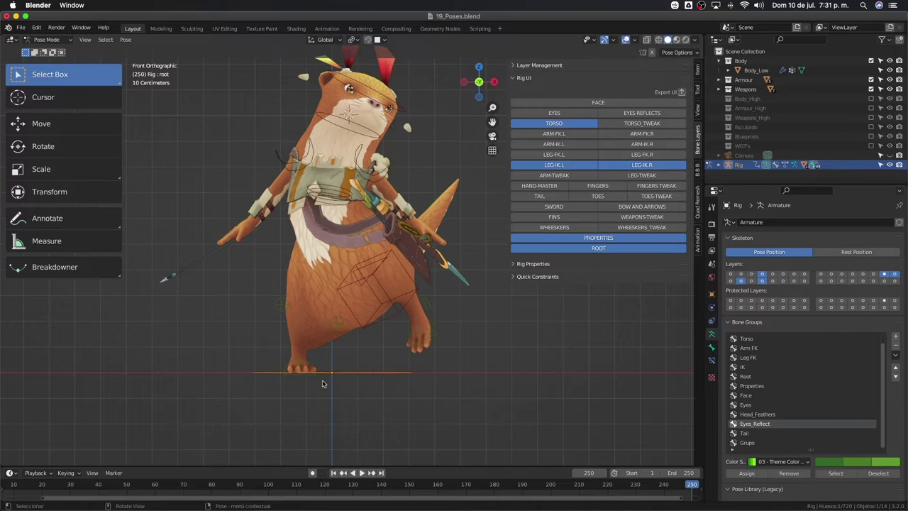
{"action": "middle_click_drag", "start_coordinate": [318, 379], "coordinate": [320, 390]}
{"action": "left_click", "coordinate": [317, 348]}
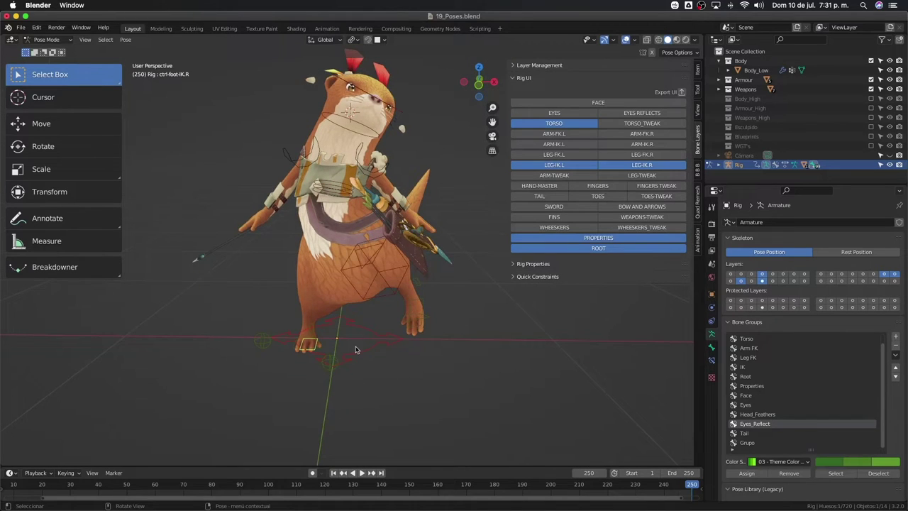
{"action": "key", "text": "KP_0"}
{"action": "middle_click_drag", "start_coordinate": [387, 343], "coordinate": [330, 316], "text": "shift"}
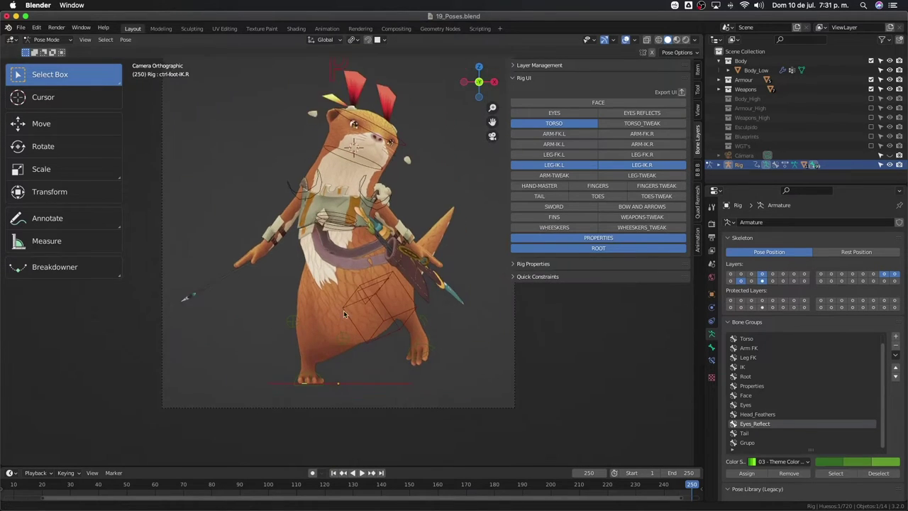
Turn the right foot -27.9° about local Z and slide it 0.17977 m along X
{"action": "key", "text": "r"}
{"action": "key", "text": "z"}
{"action": "key", "text": "z"}
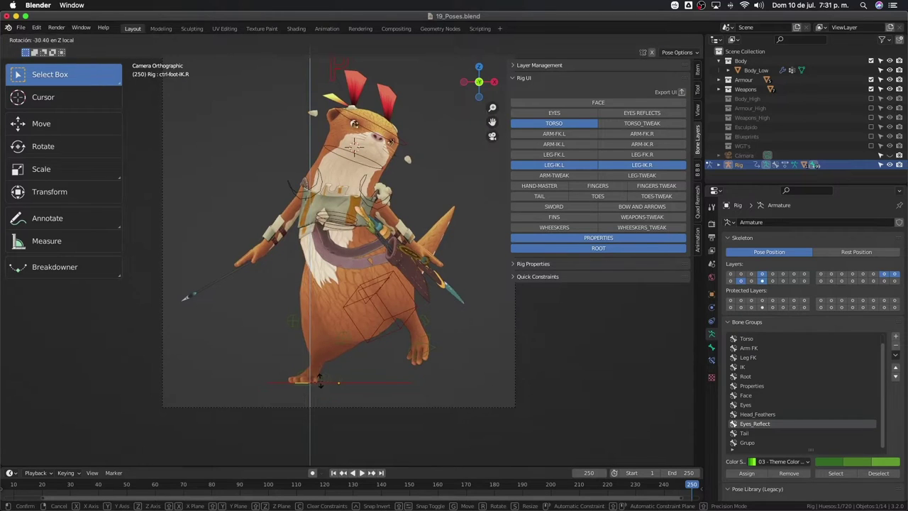
{"action": "left_click", "coordinate": [313, 379]}
{"action": "key", "text": "g"}
{"action": "key", "text": "x"}
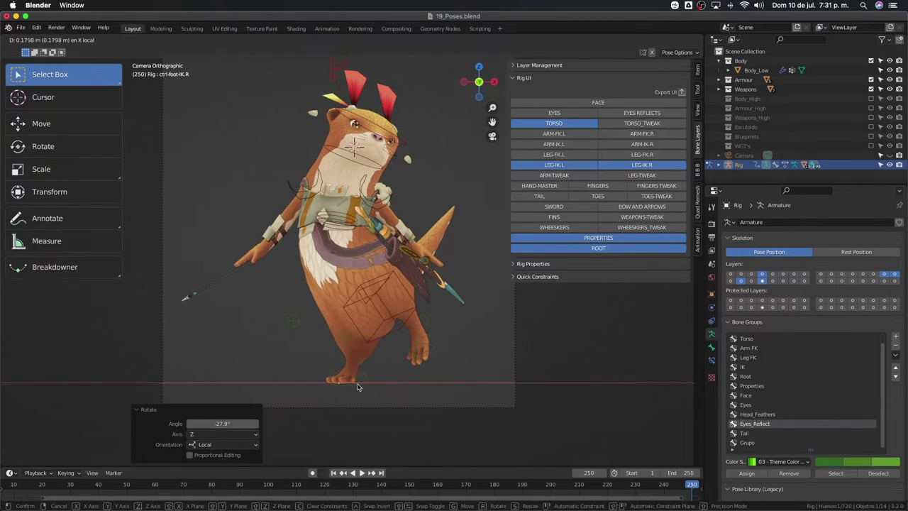
{"action": "left_click", "coordinate": [358, 387]}
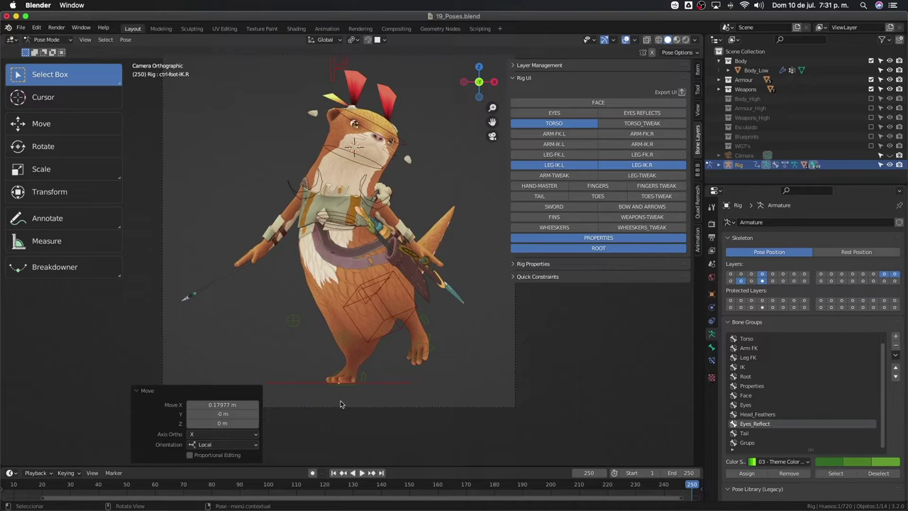
{"action": "key", "text": "grave"}
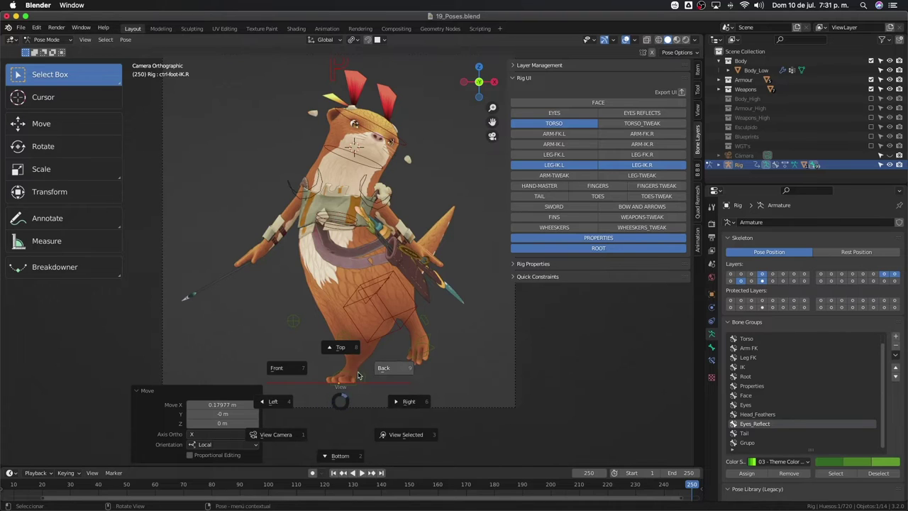
From the side view, lift the left foot IK control and tilt it 25.2° about local X
{"action": "left_click", "coordinate": [307, 437]}
{"action": "key", "text": "grave"}
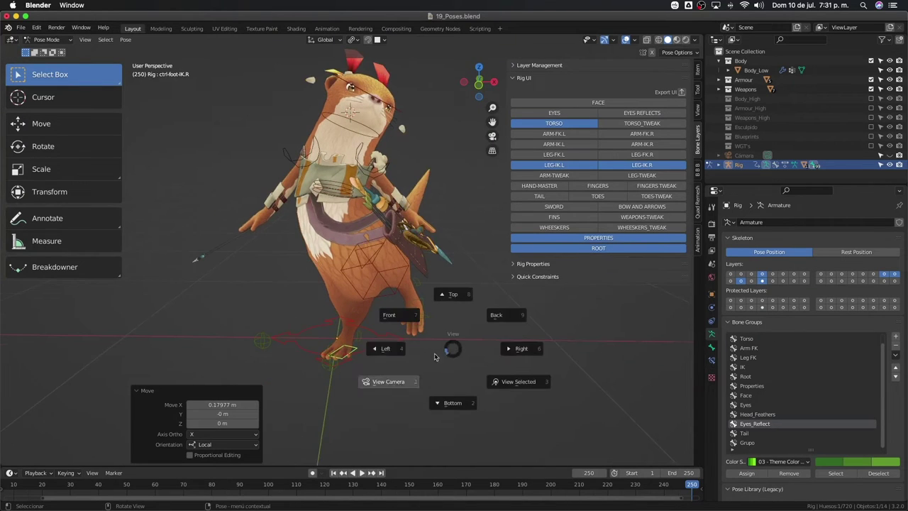
{"action": "left_click", "coordinate": [382, 360]}
{"action": "key", "text": "grave"}
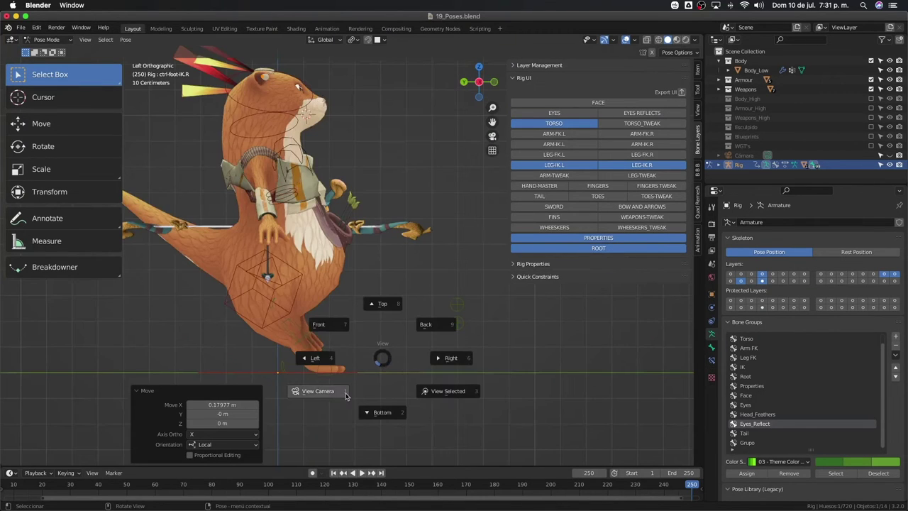
{"action": "left_click", "coordinate": [314, 389]}
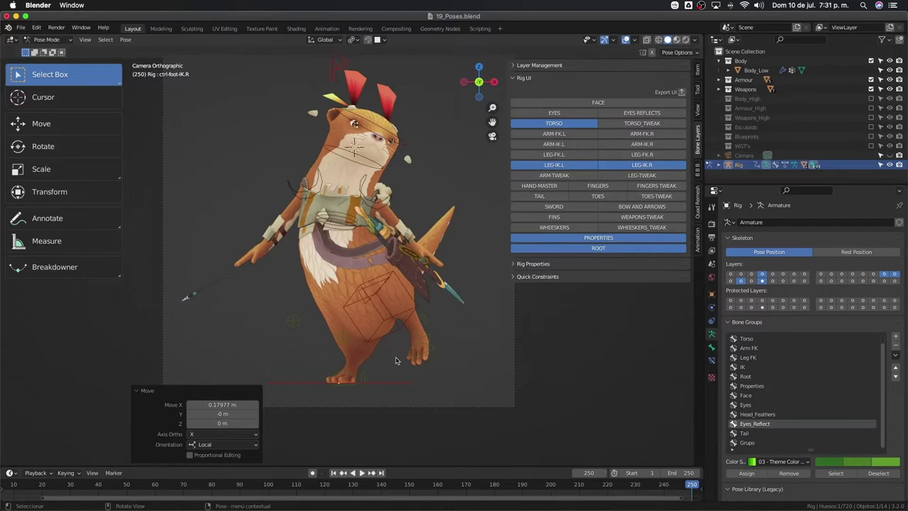
{"action": "key", "text": "KP_3"}
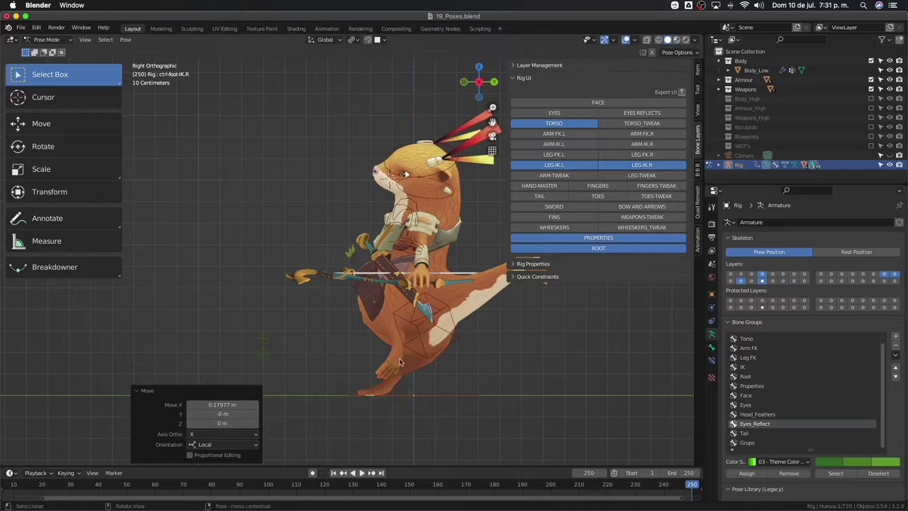
{"action": "left_click", "coordinate": [409, 383]}
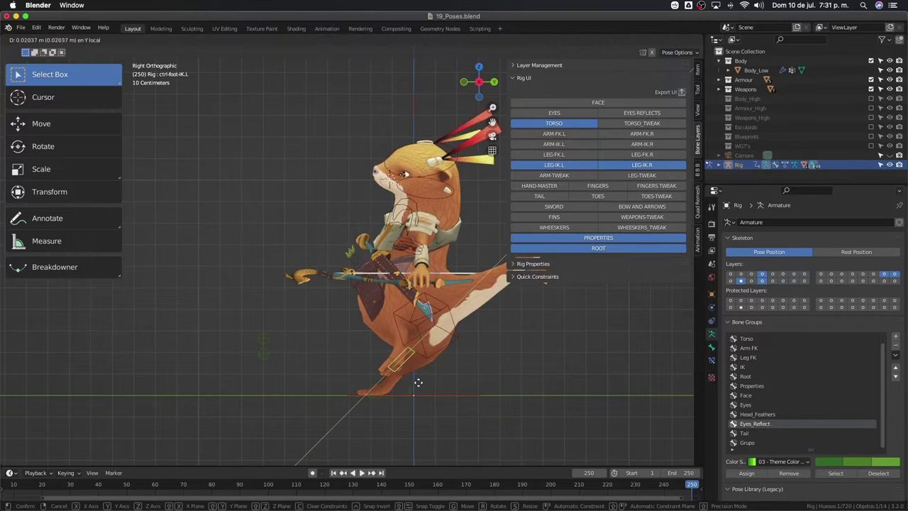
{"action": "key", "text": "g"}
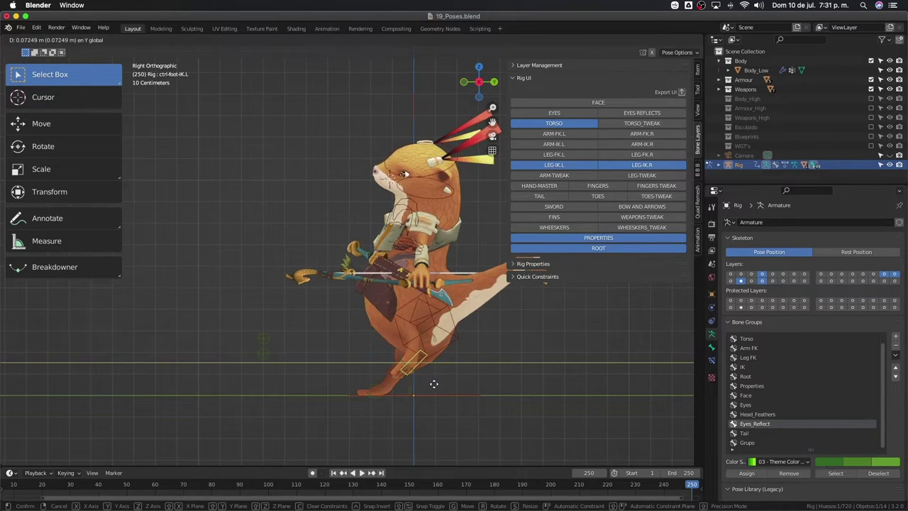
{"action": "left_click", "coordinate": [431, 381]}
{"action": "key", "text": "r"}
{"action": "key", "text": "x"}
{"action": "key", "text": "x"}
{"action": "left_click", "coordinate": [403, 391]}
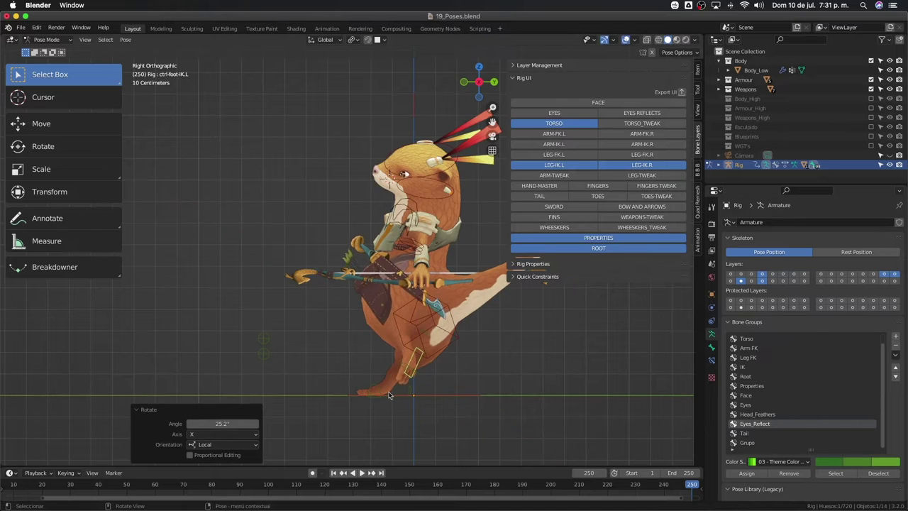
Shift the right foot IK control 0.055802 m along its local Y axis
{"action": "middle_click_drag", "start_coordinate": [397, 393], "coordinate": [397, 411]}
{"action": "left_click", "coordinate": [389, 395]}
{"action": "key", "text": "g"}
{"action": "key", "text": "y"}
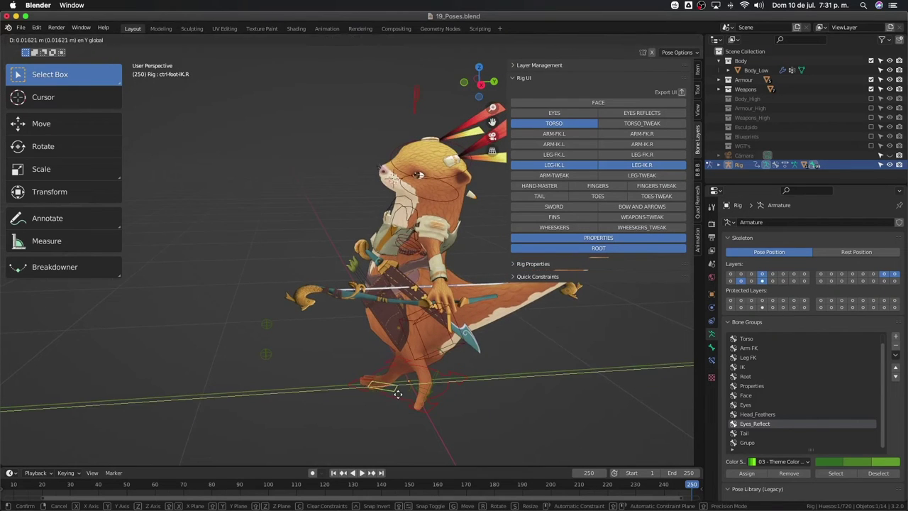
{"action": "left_click", "coordinate": [436, 395]}
{"action": "mouse_move", "coordinate": [435, 395]}
{"action": "middle_mouse_down"}
{"action": "mouse_move", "coordinate": [298, 377]}
{"action": "mouse_move", "coordinate": [374, 350]}
{"action": "mouse_move", "coordinate": [340, 365]}
{"action": "middle_mouse_up"}
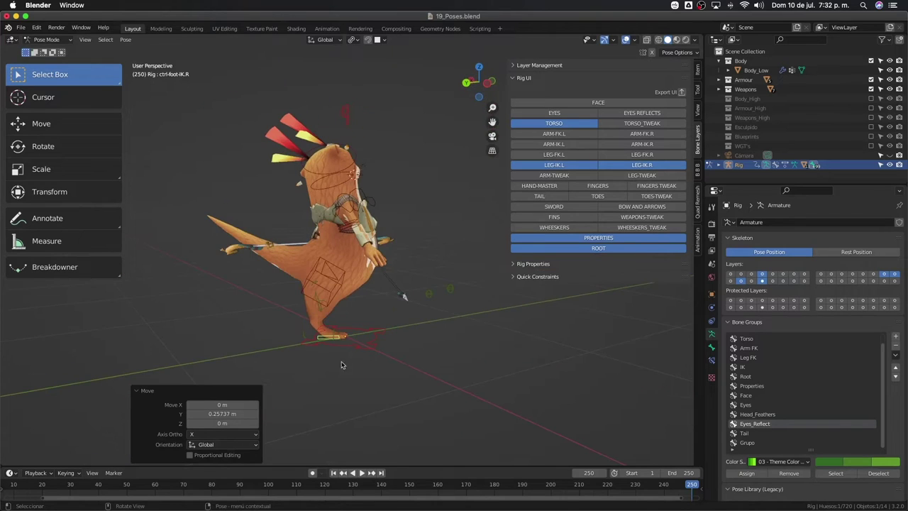
{"action": "key", "text": "g"}
{"action": "key", "text": "y"}
{"action": "key", "text": "y"}
{"action": "left_click", "coordinate": [348, 364]}
{"action": "scroll", "coordinate": [348, 355], "scroll_direction": "up", "scroll_amount": 3}
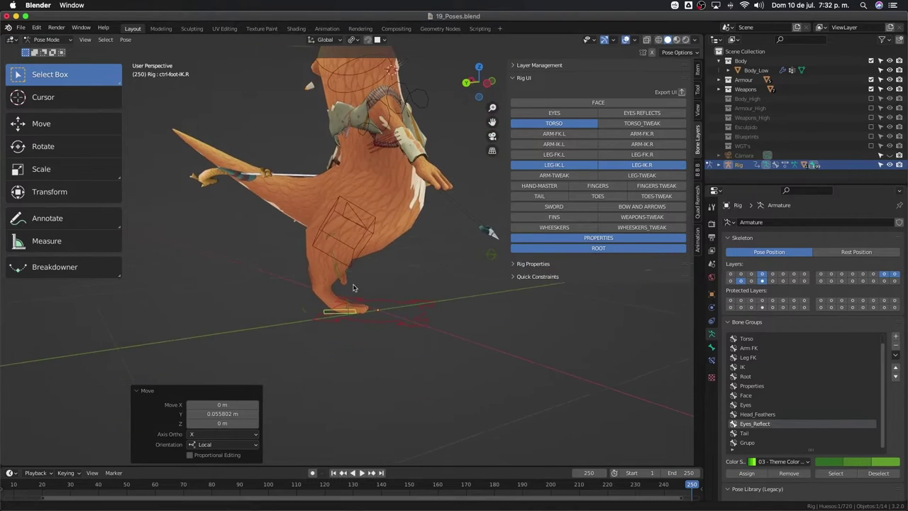
Tilt the right foot control 23.2° about local X and raise it 0.024077 m along Z
{"action": "key", "text": "r"}
{"action": "key", "text": "x"}
{"action": "key", "text": "x"}
{"action": "left_click", "coordinate": [362, 327]}
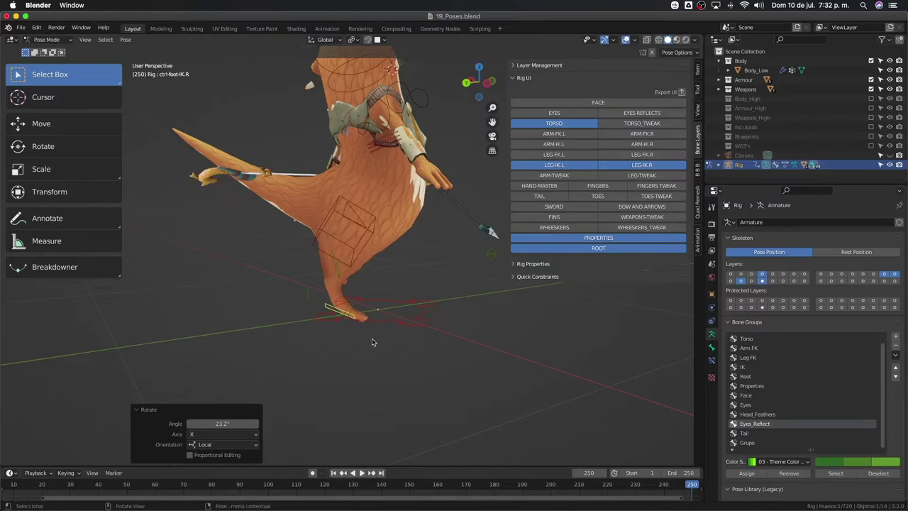
{"action": "key", "text": "g"}
{"action": "key", "text": "z"}
{"action": "key", "text": "z"}
{"action": "left_click", "coordinate": [369, 338]}
{"action": "key", "text": "r"}
{"action": "key", "text": "x"}
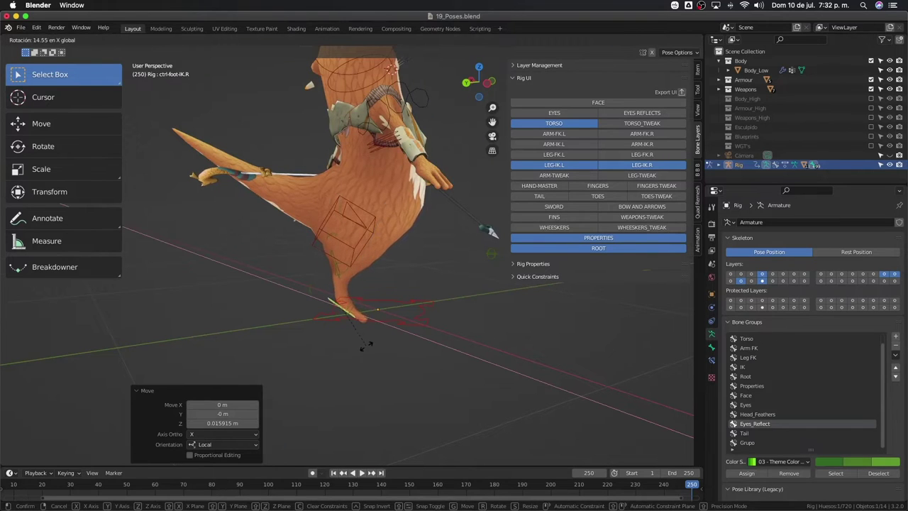
{"action": "key", "text": "g"}
{"action": "key", "text": "z"}
{"action": "key", "text": "z"}
{"action": "left_click", "coordinate": [367, 342]}
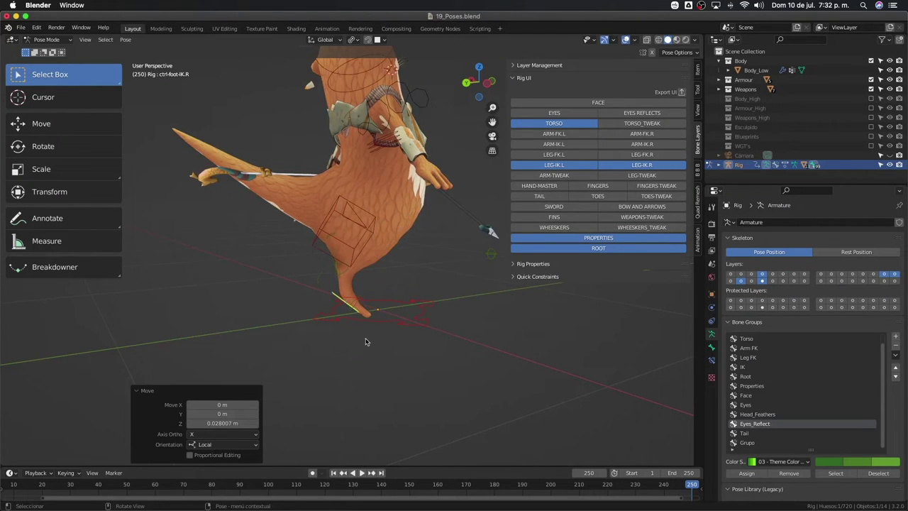
{"action": "key", "text": "g"}
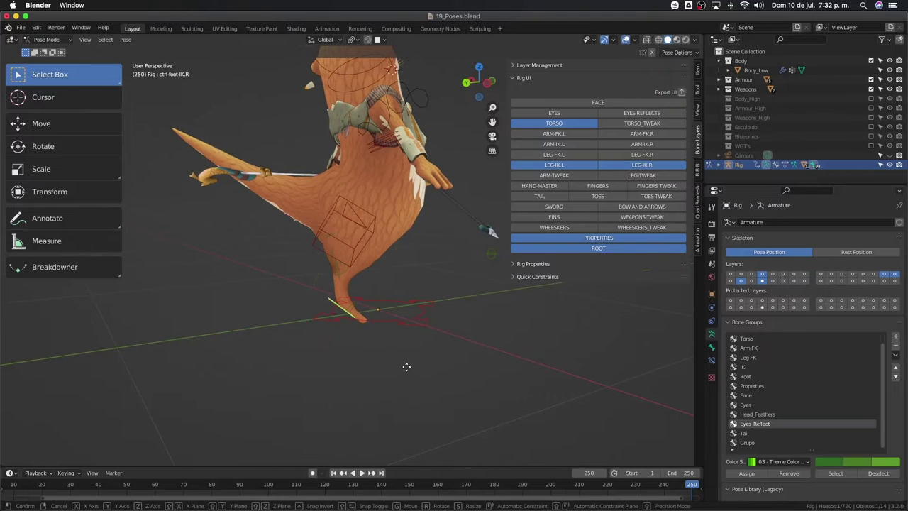
{"action": "left_click", "coordinate": [405, 366]}
{"action": "middle_click_drag", "start_coordinate": [405, 365], "coordinate": [392, 356]}
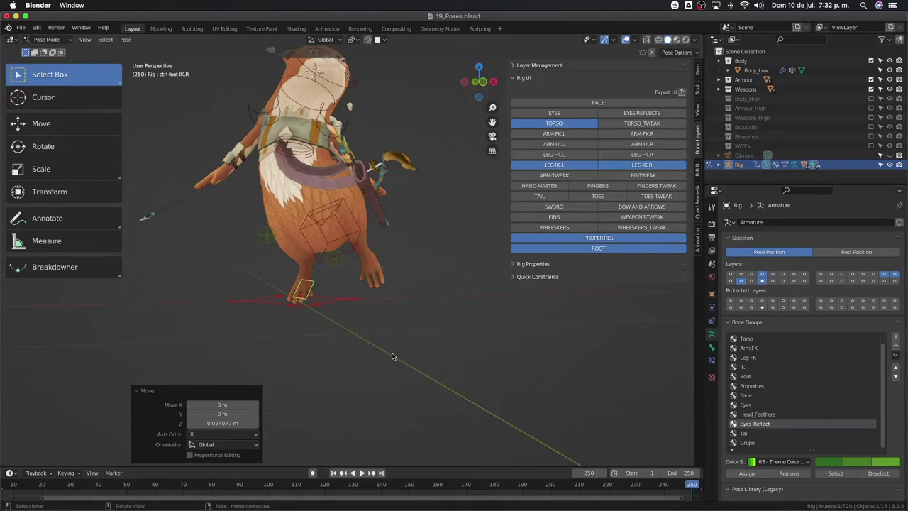
In front view, tilt the otter's head control up slightly with a trackball rotation
{"action": "key", "text": "KP_1"}
{"action": "scroll", "coordinate": [377, 369], "scroll_direction": "up", "scroll_amount": 2}
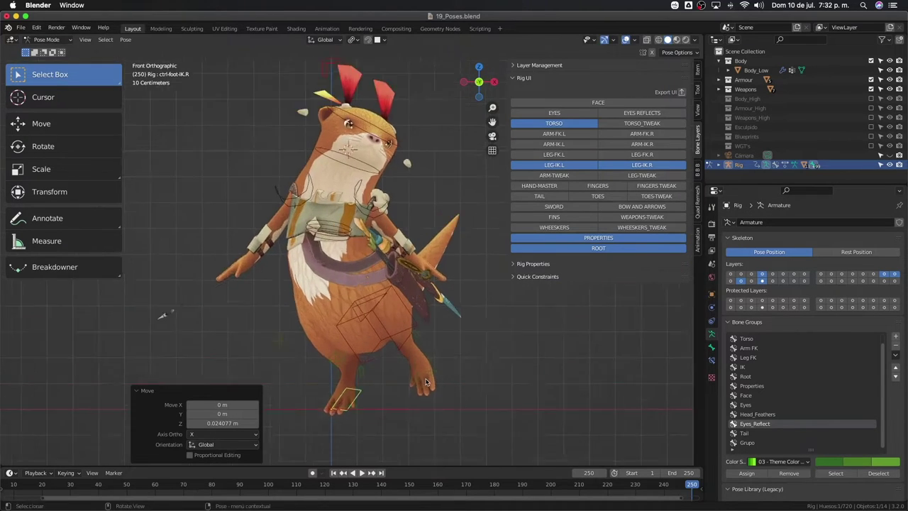
{"action": "scroll", "coordinate": [376, 383], "scroll_direction": "up", "scroll_amount": 2}
{"action": "left_click", "coordinate": [376, 145]}
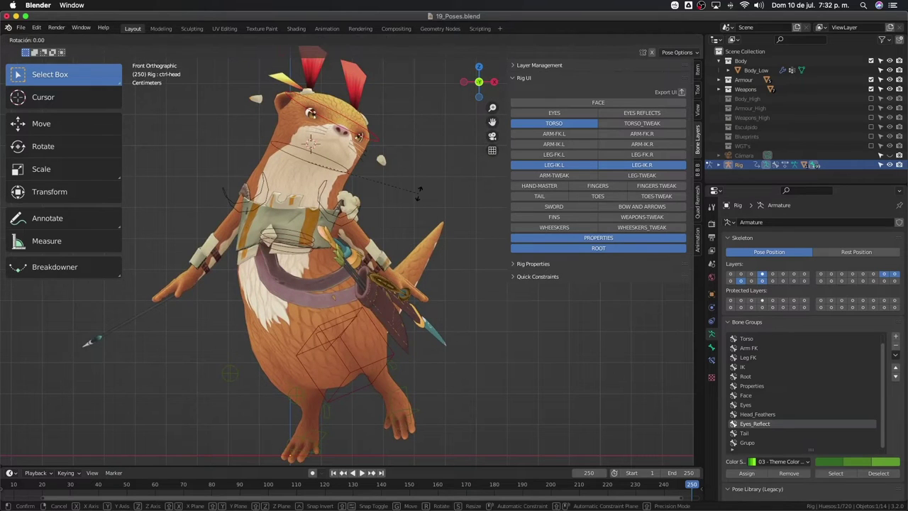
{"action": "key", "text": "r"}
{"action": "key", "text": "r"}
{"action": "left_click", "coordinate": [427, 193]}
{"action": "key", "text": "r"}
{"action": "key", "text": "r"}
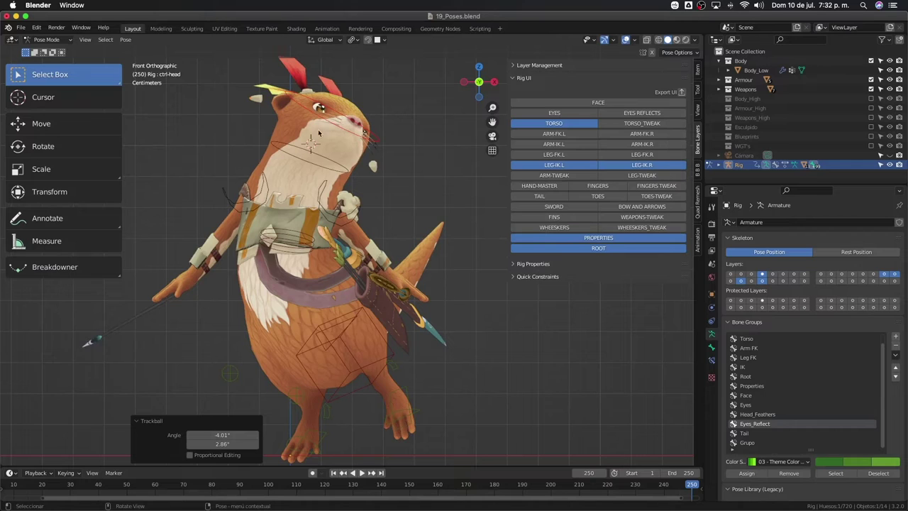
Toggle Use Simplify off and on via Quick Favorites to compare detail, leaving it enabled
{"action": "key", "text": "q"}
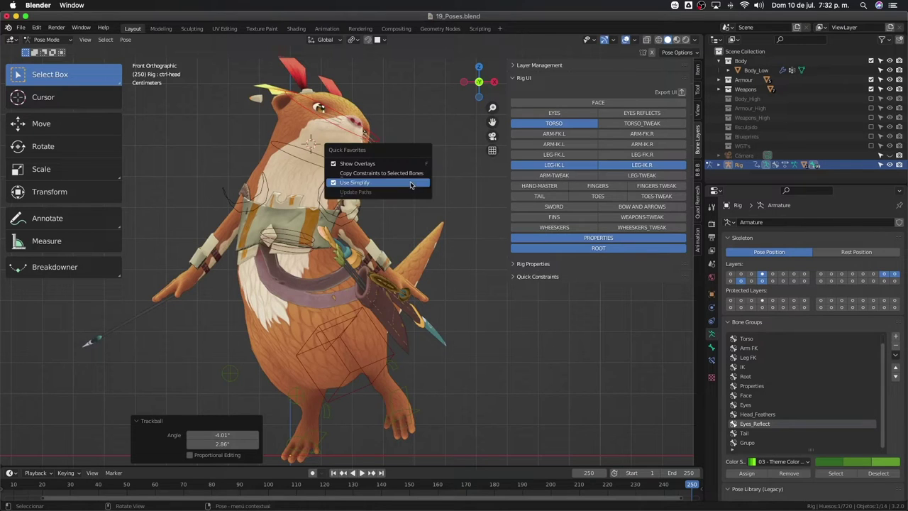
{"action": "left_click", "coordinate": [336, 186]}
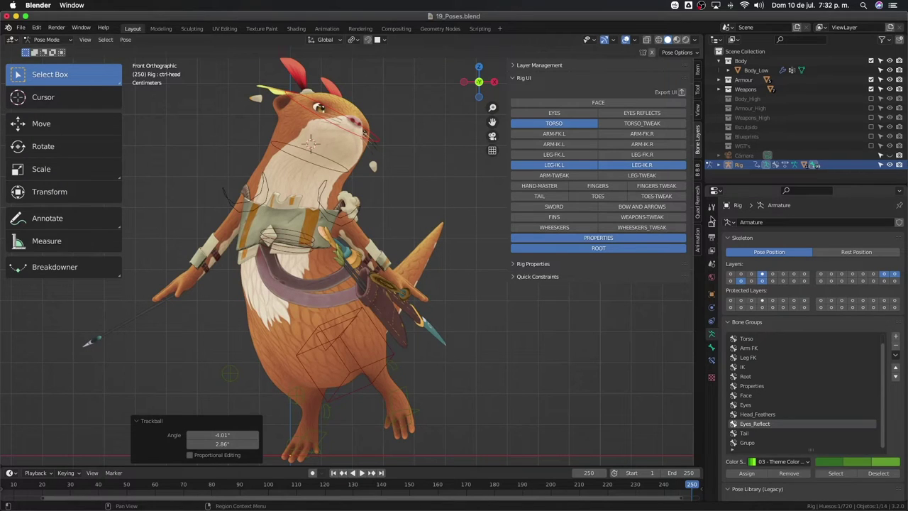
{"action": "left_click", "coordinate": [713, 222]}
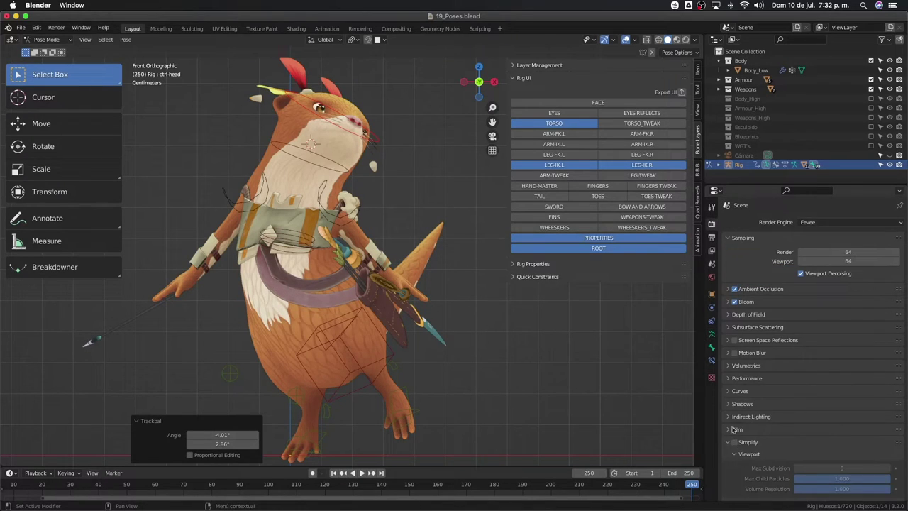
{"action": "key", "text": "q"}
{"action": "left_click", "coordinate": [316, 143]}
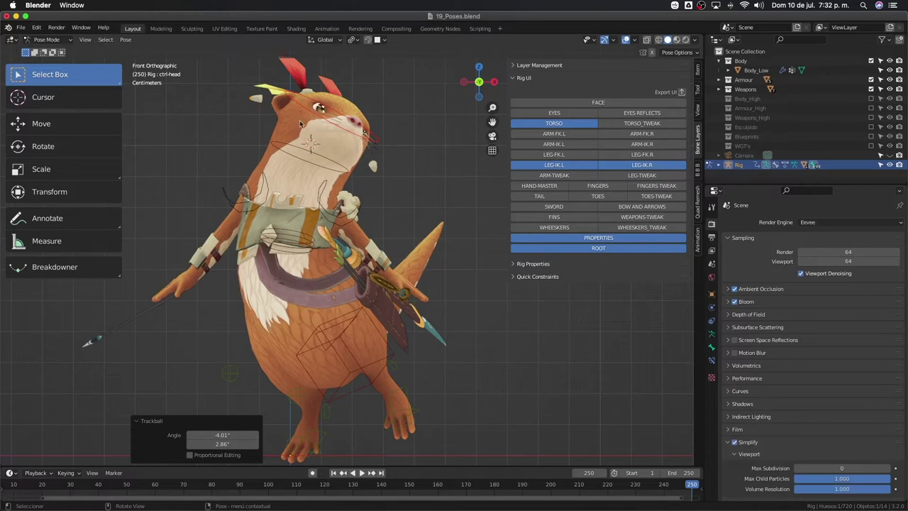
{"action": "key", "text": "q"}
{"action": "left_click", "coordinate": [333, 98]}
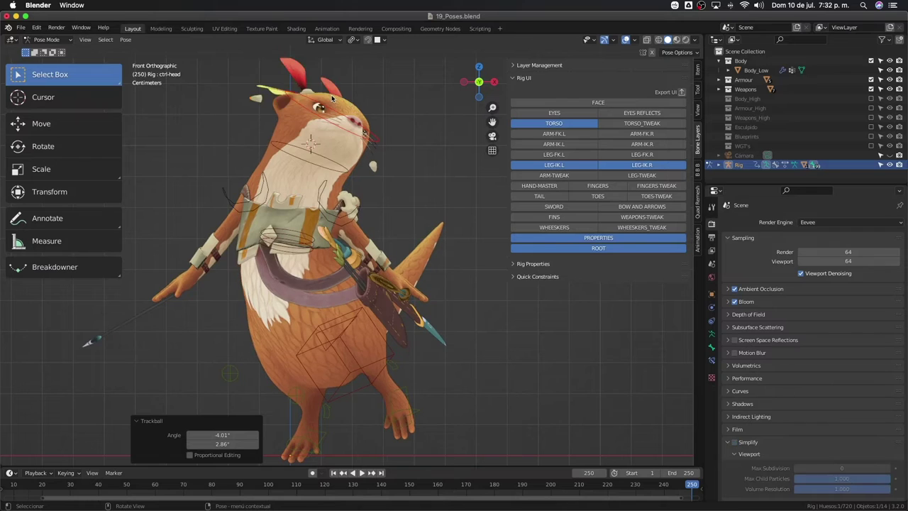
{"action": "key", "text": "q"}
{"action": "left_click", "coordinate": [333, 98]}
{"action": "key", "text": "q"}
{"action": "left_click", "coordinate": [342, 145]}
{"action": "key", "text": "q"}
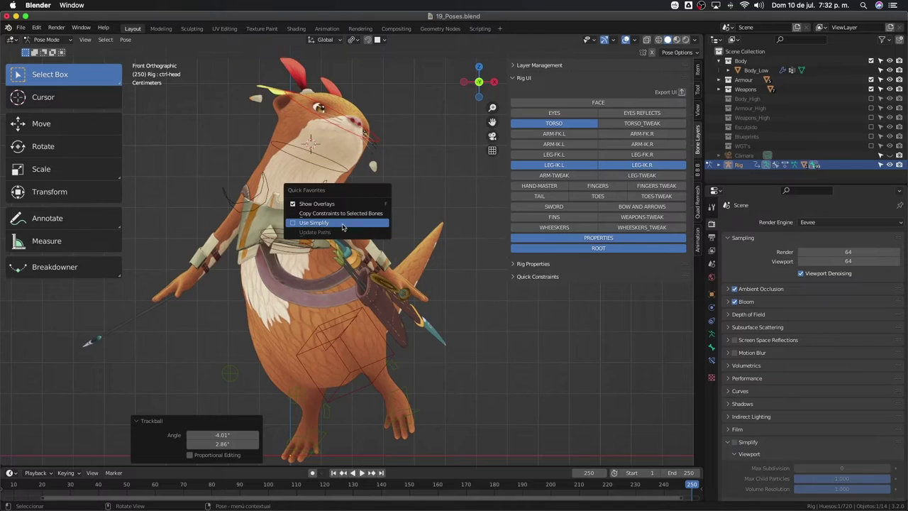
{"action": "left_click", "coordinate": [342, 224]}
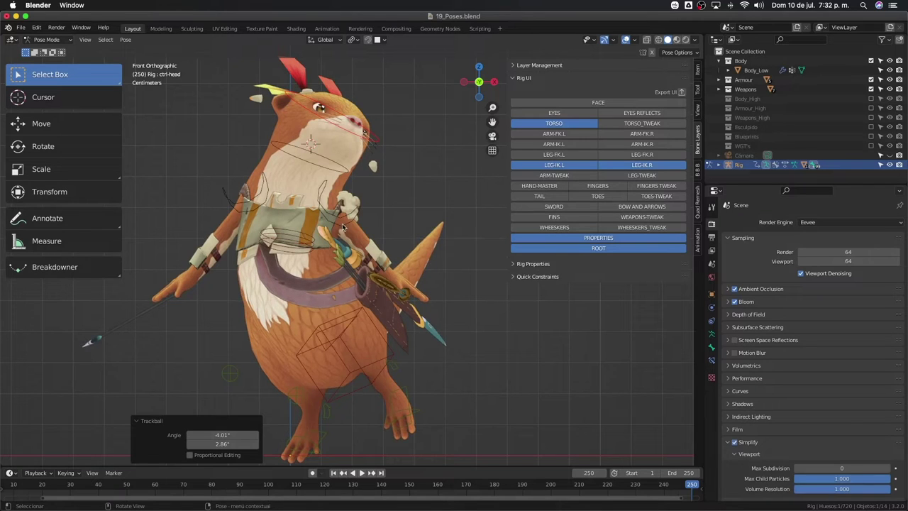
Move the left foot IK control and tilt it about its local X axis
{"action": "left_click", "coordinate": [401, 403]}
{"action": "key", "text": "g"}
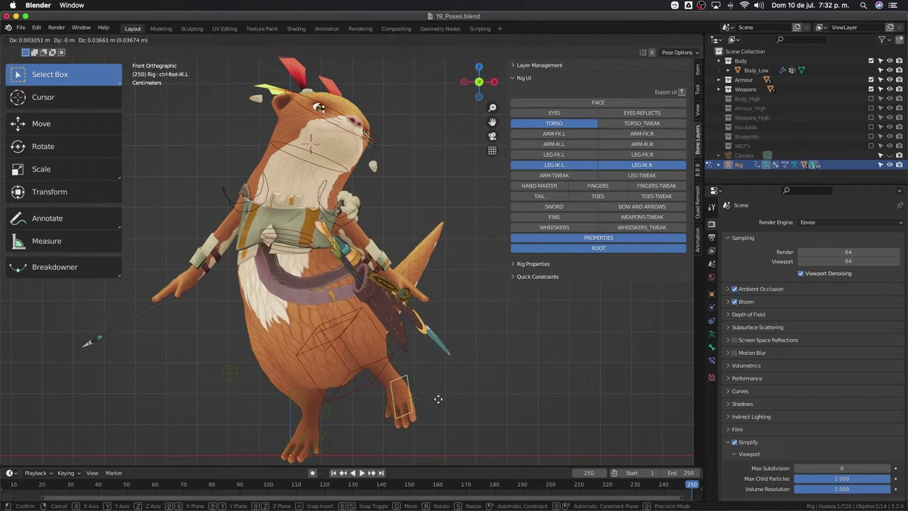
{"action": "left_click", "coordinate": [438, 399]}
{"action": "middle_click_drag", "start_coordinate": [438, 399], "coordinate": [355, 394]}
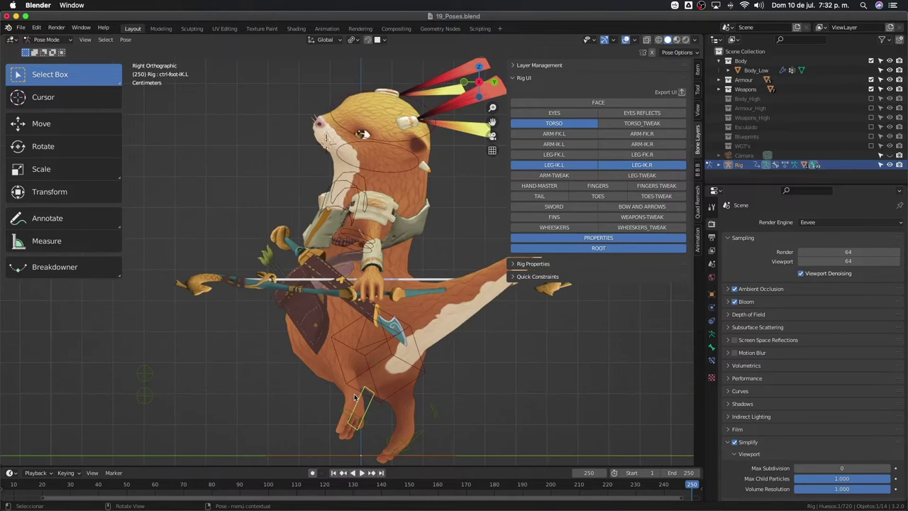
{"action": "key", "text": "r"}
{"action": "key", "text": "x"}
{"action": "key", "text": "x"}
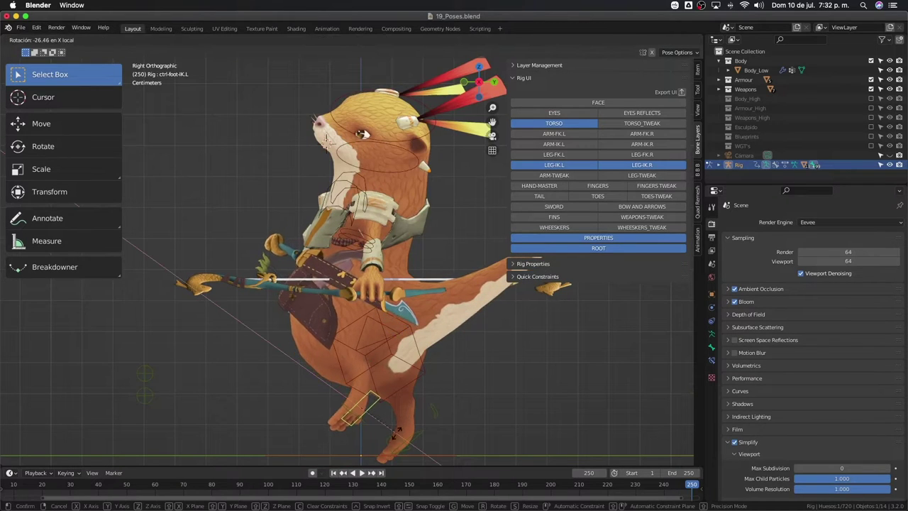
{"action": "left_click", "coordinate": [395, 433]}
Raise the left foot along local Z and fine-tune its final placement from the front
{"action": "key", "text": "g"}
{"action": "key", "text": "z"}
{"action": "key", "text": "z"}
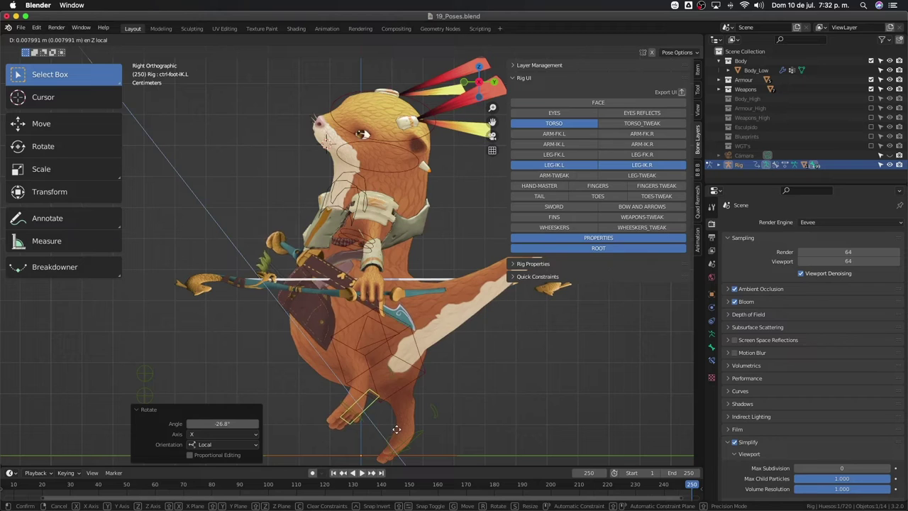
{"action": "left_click", "coordinate": [397, 428]}
{"action": "key", "text": "g"}
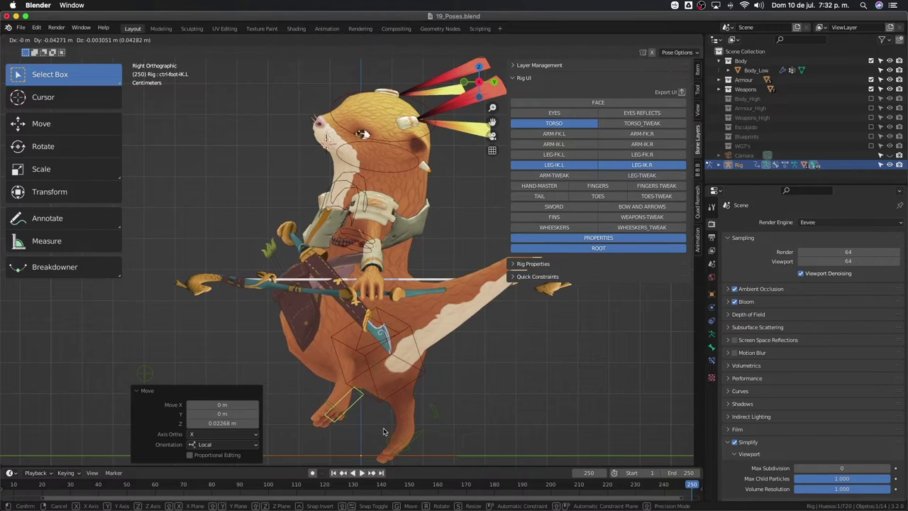
{"action": "left_click", "coordinate": [383, 432]}
{"action": "key", "text": "KP_1"}
{"action": "key", "text": "g"}
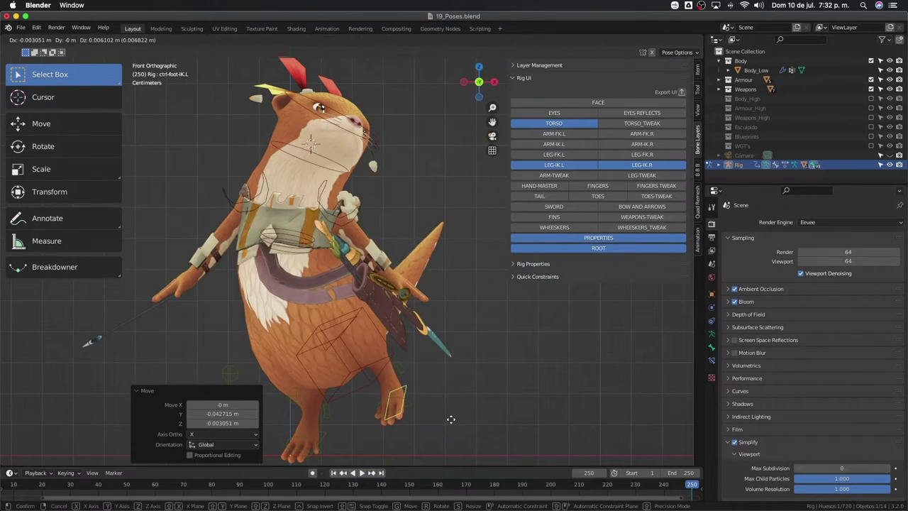
{"action": "left_click", "coordinate": [450, 423]}
{"action": "mouse_move", "coordinate": [450, 423]}
{"action": "middle_mouse_down"}
{"action": "mouse_move", "coordinate": [472, 423]}
{"action": "mouse_move", "coordinate": [374, 248]}
{"action": "middle_mouse_up"}
{"action": "scroll", "coordinate": [375, 248], "scroll_direction": "down", "scroll_amount": 1}
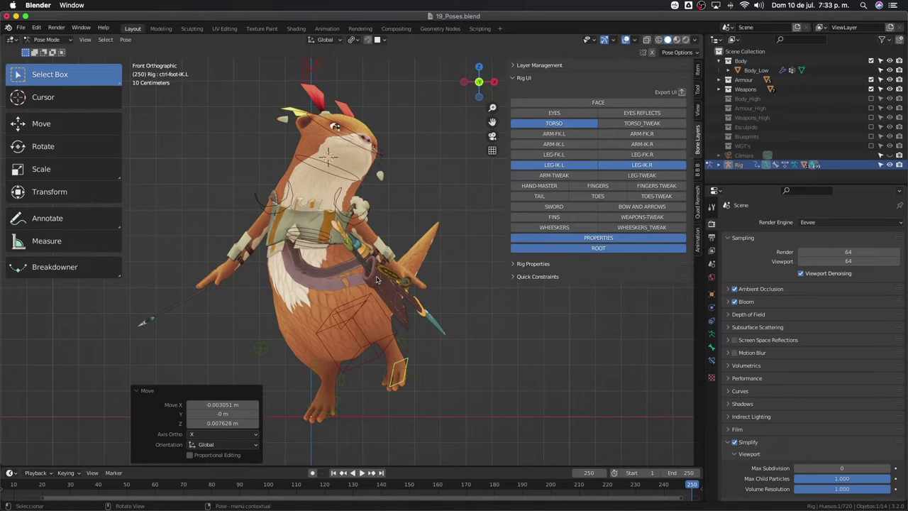
{"action": "scroll", "coordinate": [368, 300], "scroll_direction": "up", "scroll_amount": 1}
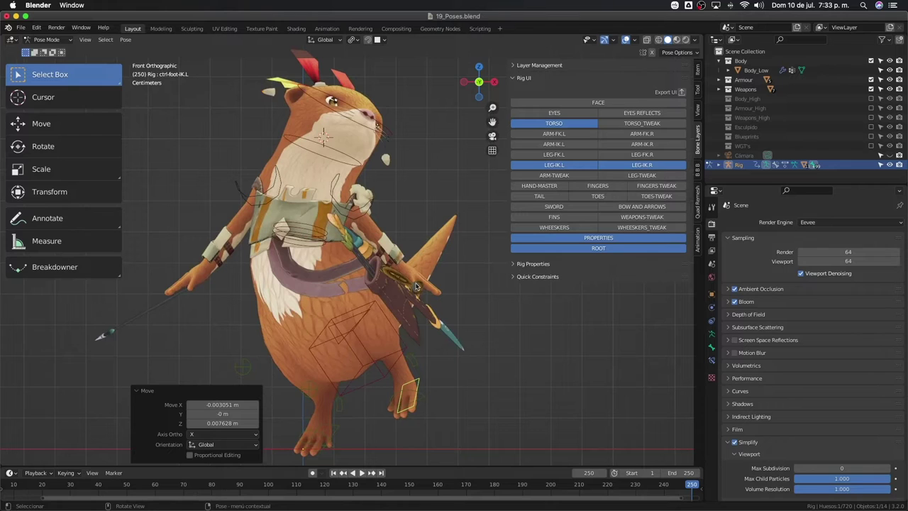
{"action": "left_click", "coordinate": [364, 212]}
Rotate the left shoulder control and show the ARM-IK.L layer in the Rig UI
{"action": "key", "text": "r"}
{"action": "left_click", "coordinate": [454, 184]}
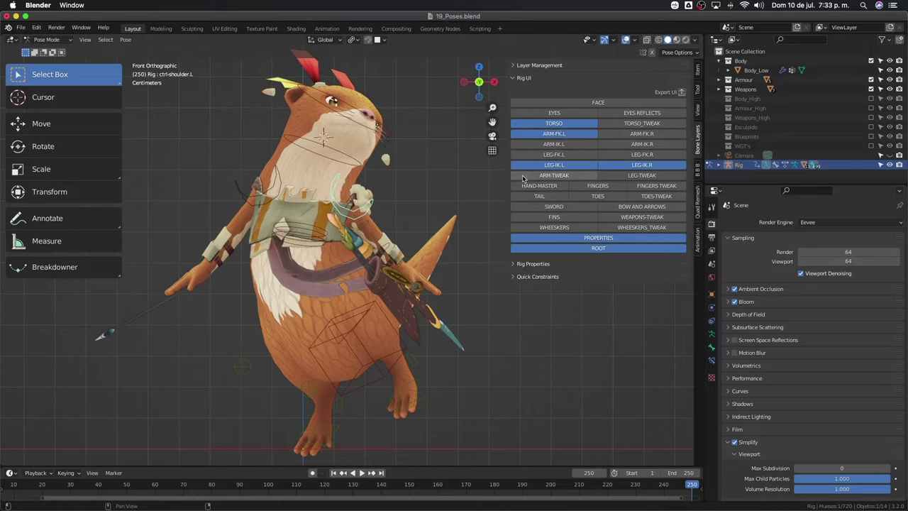
{"action": "left_click", "coordinate": [558, 146]}
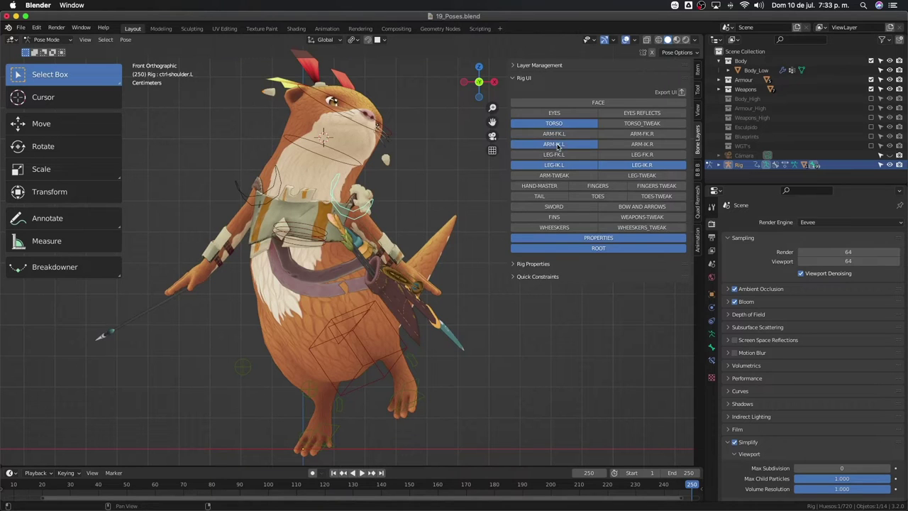
Raise the left hand IK control to hold the bow upright, undoing the last rotation
{"action": "left_click", "coordinate": [412, 277]}
{"action": "key", "text": "g"}
{"action": "left_click", "coordinate": [442, 215]}
{"action": "key", "text": "r"}
{"action": "key", "text": "r"}
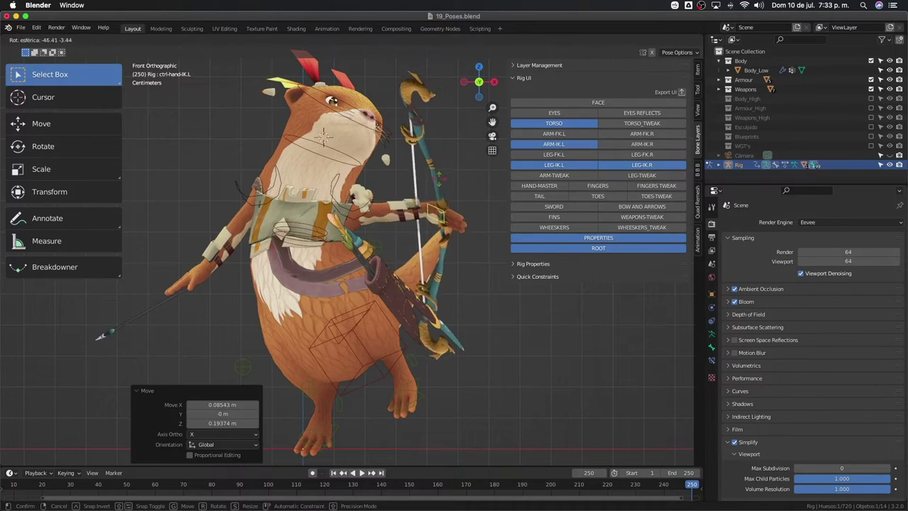
{"action": "left_click", "coordinate": [418, 198]}
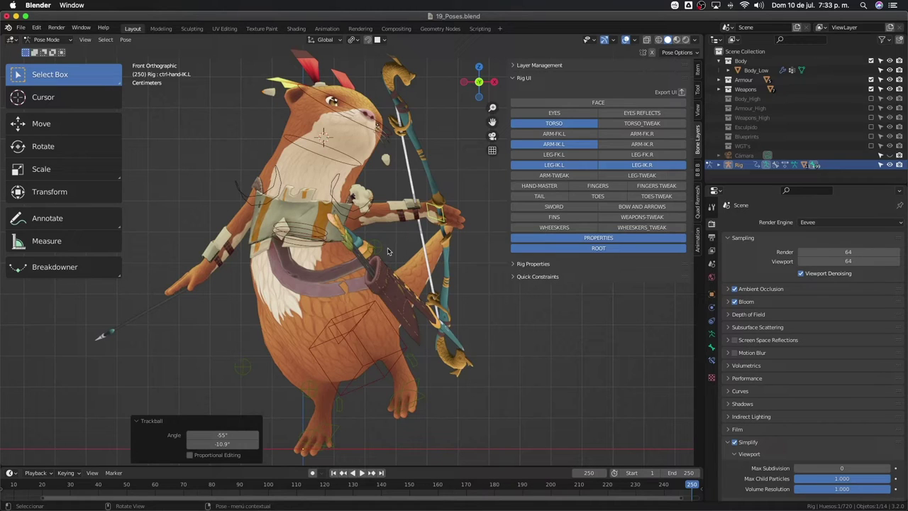
{"action": "key", "text": "ctrl+z"}
{"action": "scroll", "coordinate": [388, 251], "scroll_direction": "down", "scroll_amount": 1}
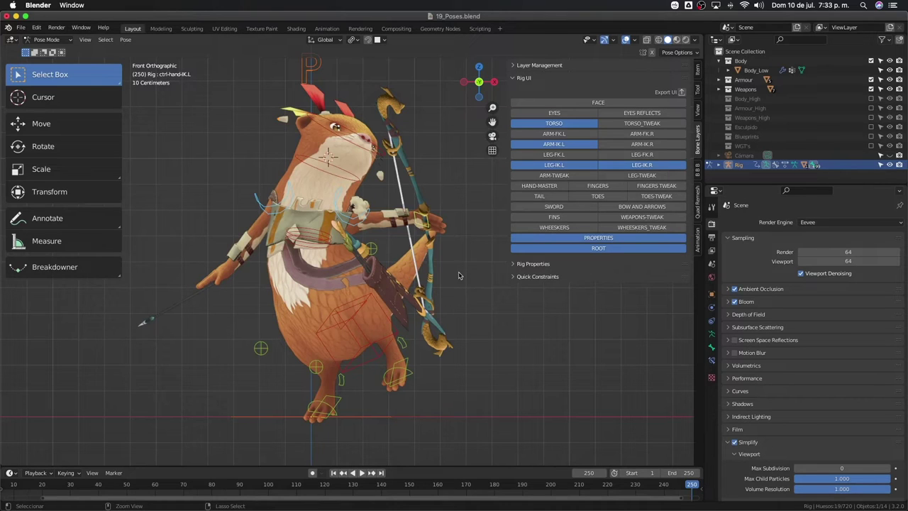
Copy the pose and apply Pose > Paste Pose Flipped to mirror it across X
{"action": "key", "text": "ctrl+c"}
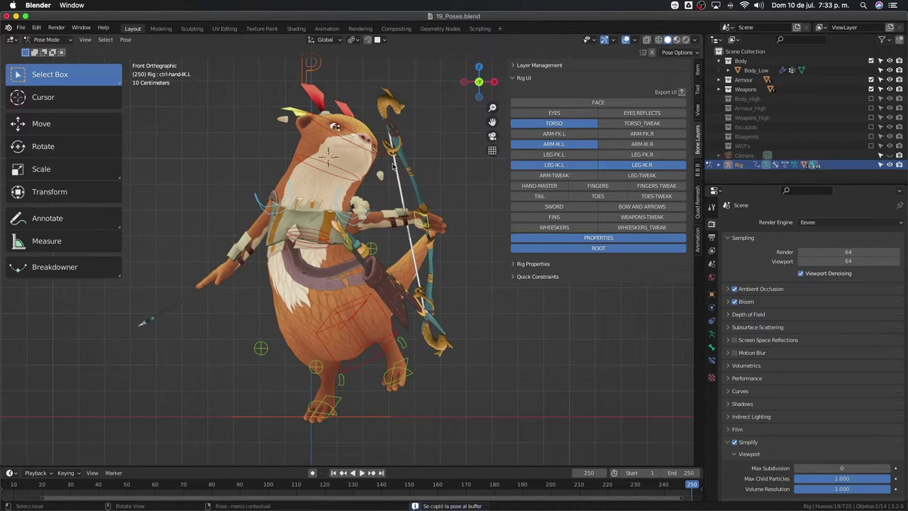
{"action": "left_click", "coordinate": [126, 40]}
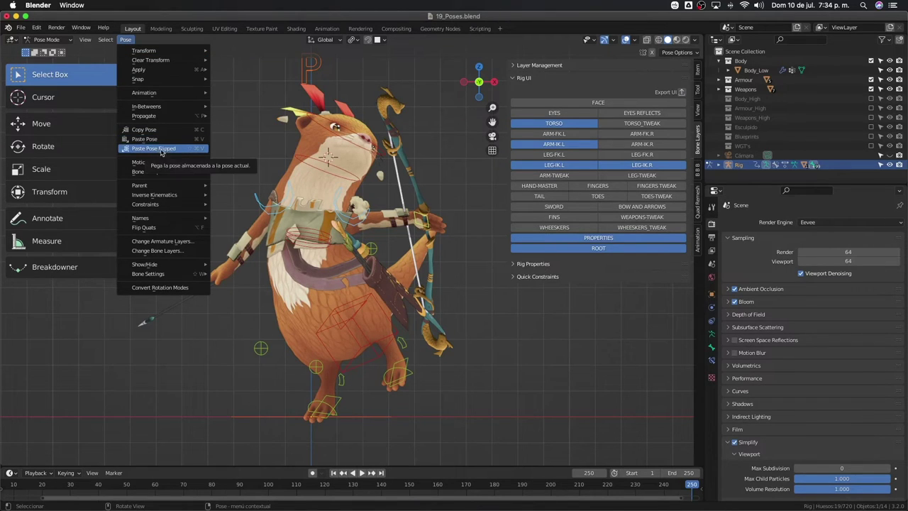
{"action": "left_click", "coordinate": [179, 152]}
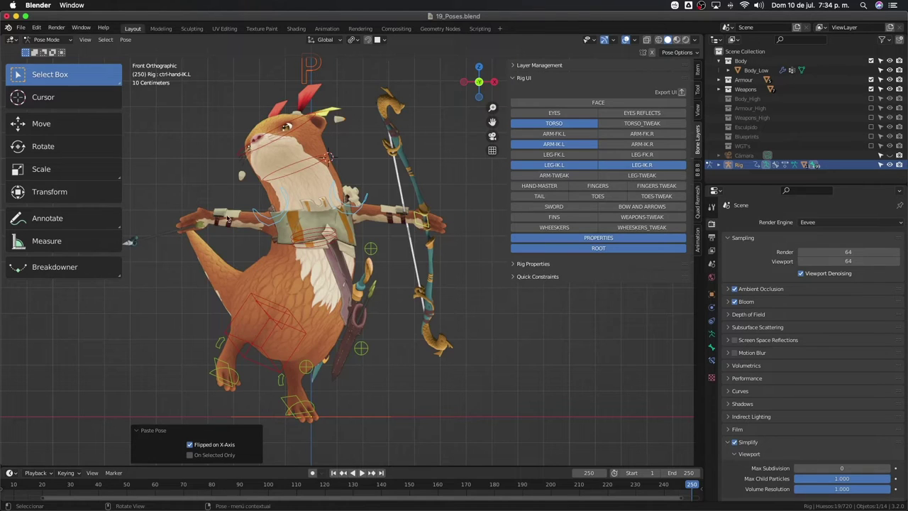
{"action": "left_click", "coordinate": [305, 74]}
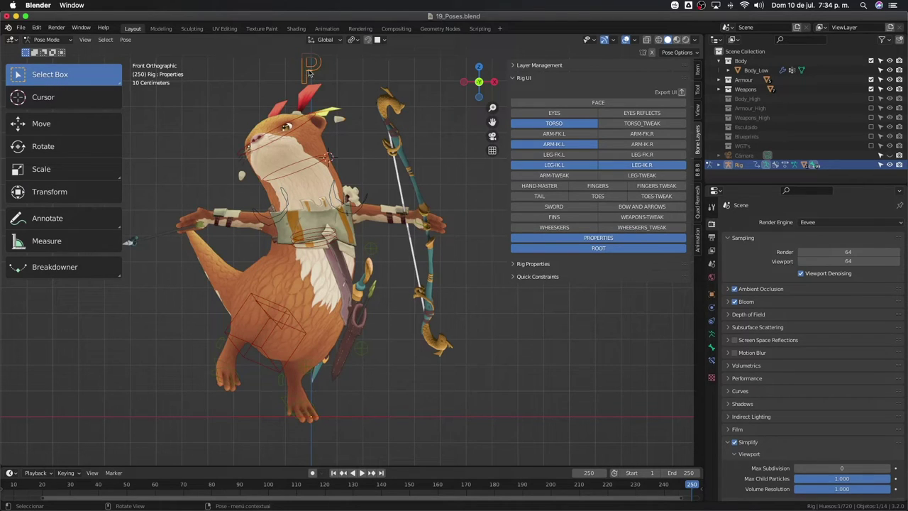
On the properties bone's Item tab, set Arrow - 3 - Parent to 2 and Bow_Parent to 1
{"action": "left_click_drag", "start_coordinate": [326, 78], "coordinate": [307, 73]}
{"action": "left_click", "coordinate": [699, 71]}
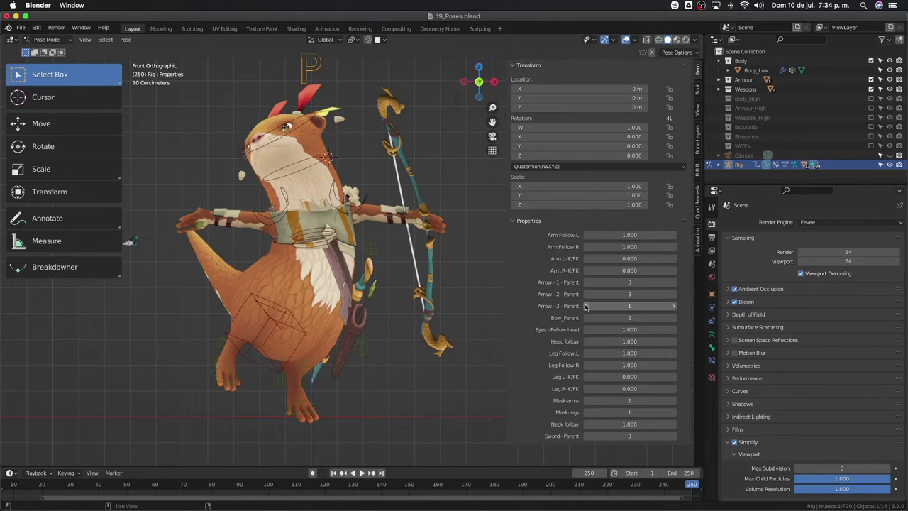
{"action": "left_click", "coordinate": [673, 306]}
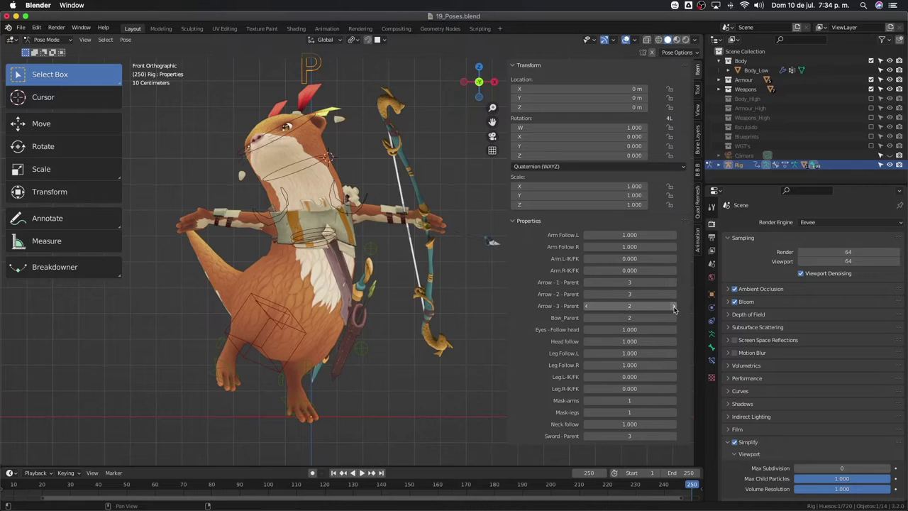
{"action": "left_click", "coordinate": [586, 319]}
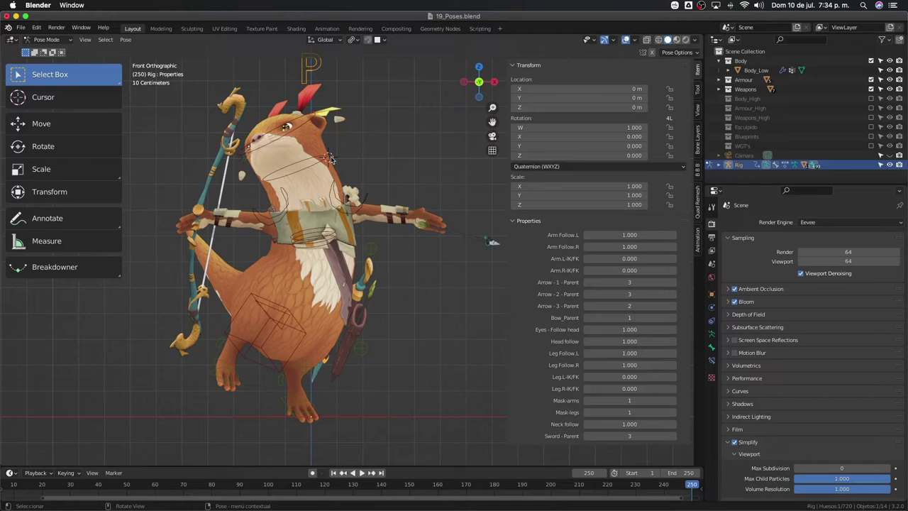
Uncheck Use Simplify in Quick Favorites to show the otter at full detail
{"action": "scroll", "coordinate": [254, 170], "scroll_direction": "up", "scroll_amount": 2}
{"action": "scroll", "coordinate": [355, 291], "scroll_direction": "up", "scroll_amount": 2}
{"action": "scroll", "coordinate": [380, 263], "scroll_direction": "up", "scroll_amount": 2}
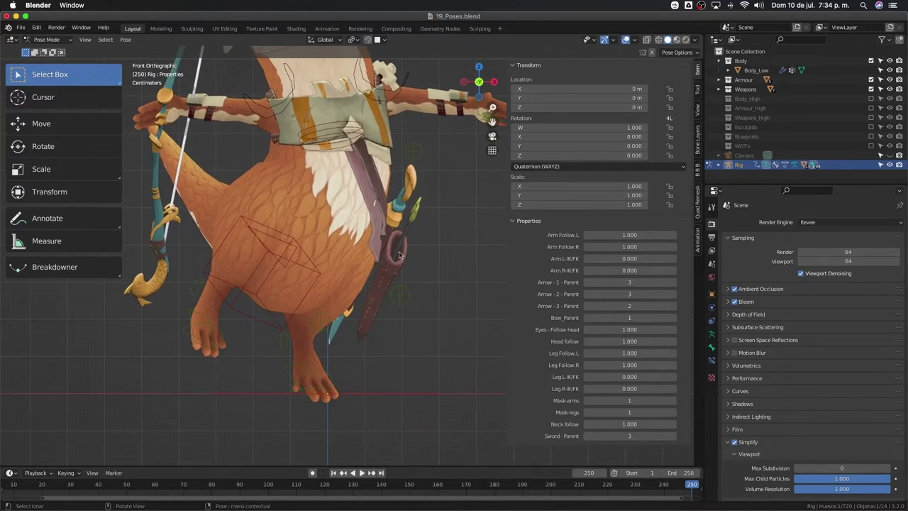
{"action": "key", "text": "q"}
{"action": "left_click", "coordinate": [400, 255]}
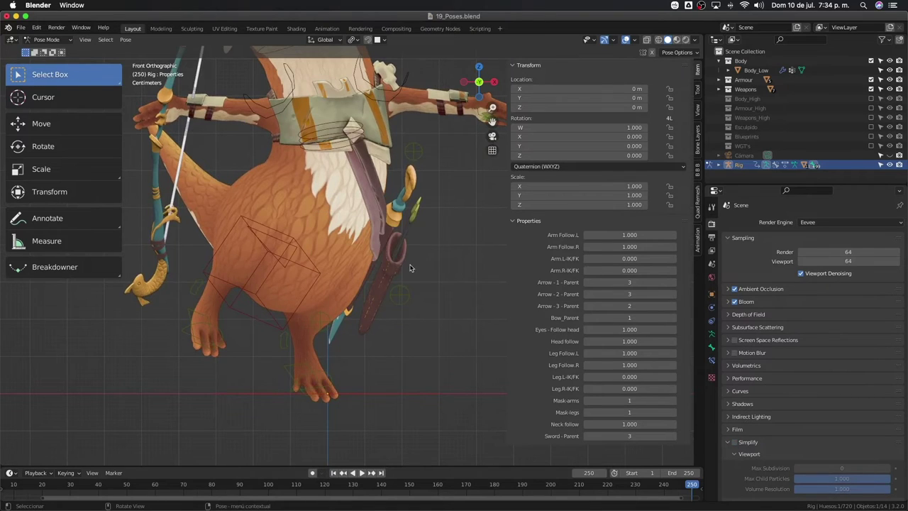
Frame the otter in Front Orthographic view, panning to include its feet
{"action": "mouse_move", "coordinate": [410, 268]}
{"action": "middle_mouse_down"}
{"action": "mouse_move", "coordinate": [399, 273]}
{"action": "mouse_move", "coordinate": [368, 254]}
{"action": "middle_mouse_up"}
{"action": "key", "text": "KP_1"}
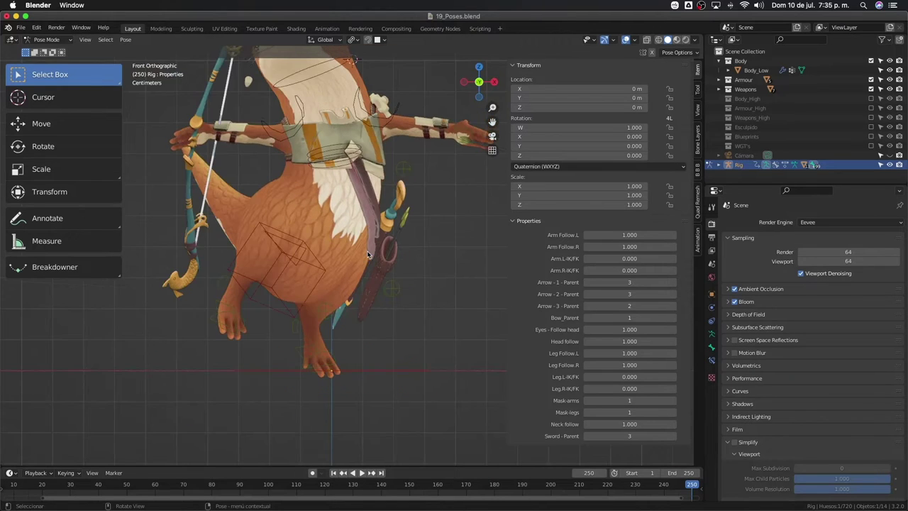
{"action": "key", "text": "KP_5"}
{"action": "scroll", "coordinate": [337, 244], "scroll_direction": "up", "scroll_amount": 2}
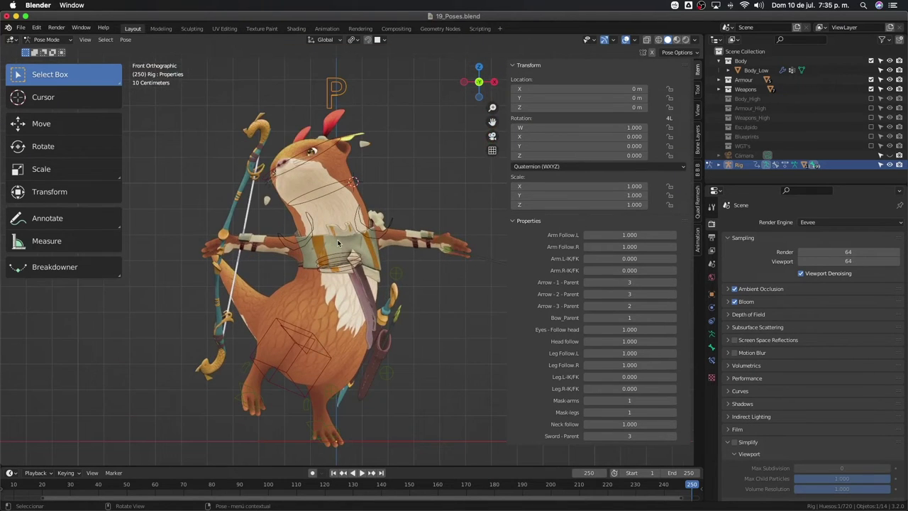
{"action": "scroll", "coordinate": [367, 327], "scroll_direction": "up", "scroll_amount": 2}
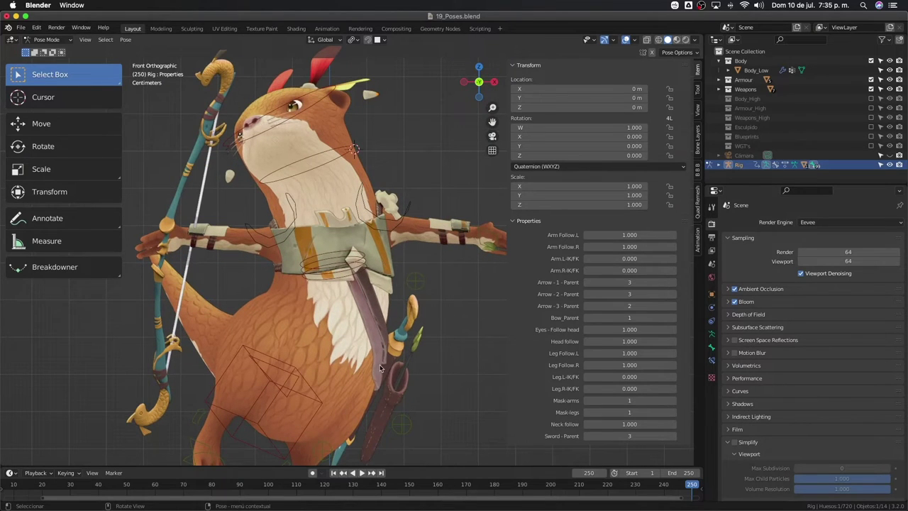
{"action": "middle_click_drag", "start_coordinate": [381, 366], "coordinate": [360, 311], "text": "shift"}
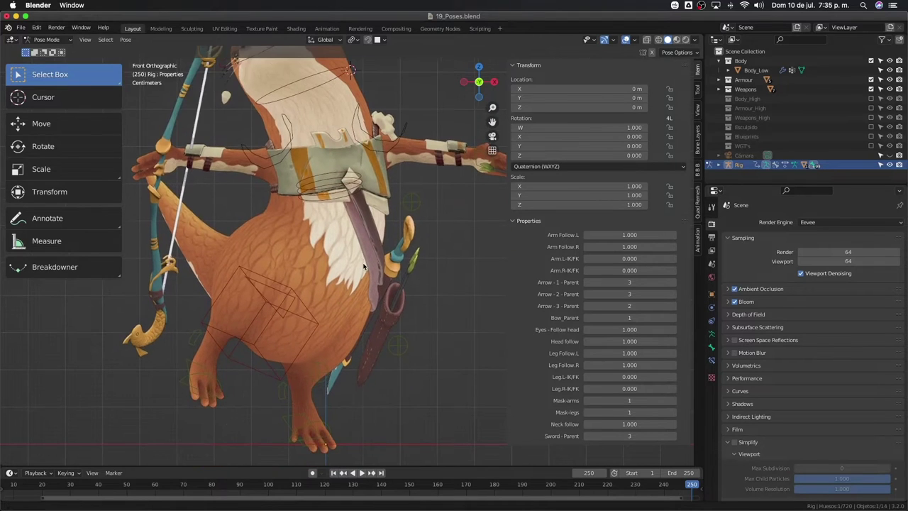
{"action": "scroll", "coordinate": [370, 289], "scroll_direction": "down", "scroll_amount": 3}
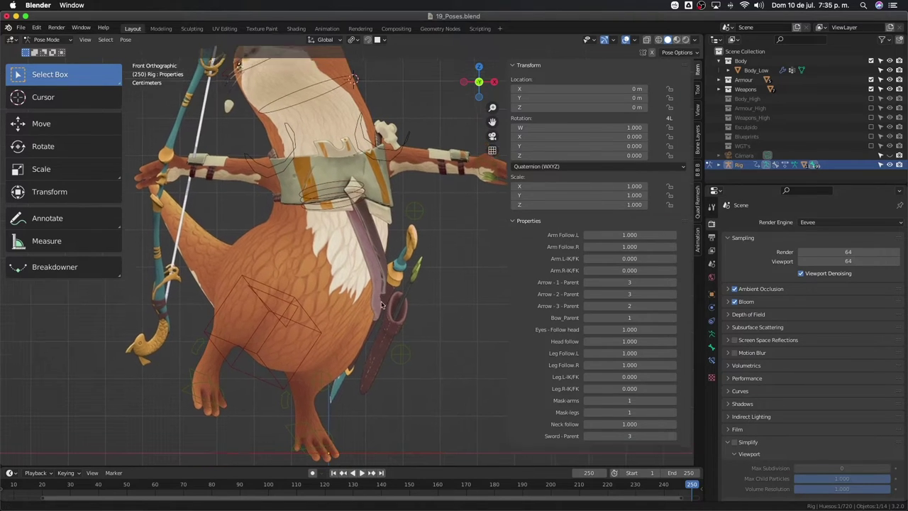
{"action": "middle_click_drag", "start_coordinate": [366, 256], "coordinate": [353, 245]}
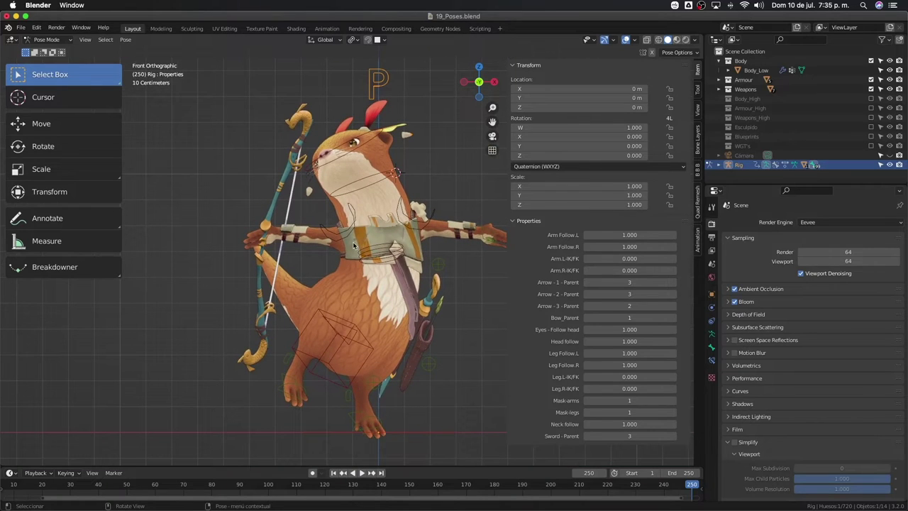
{"action": "scroll", "coordinate": [364, 247], "scroll_direction": "down", "scroll_amount": 4, "text": "shift"}
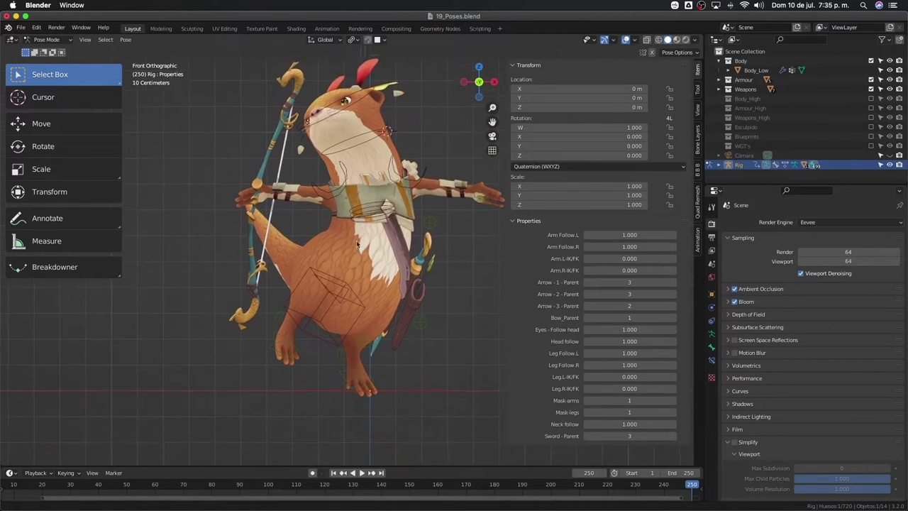
Rotate the right foot IK control -20.4° and nudge it slightly upward
{"action": "left_click", "coordinate": [288, 313]}
{"action": "key", "text": "r"}
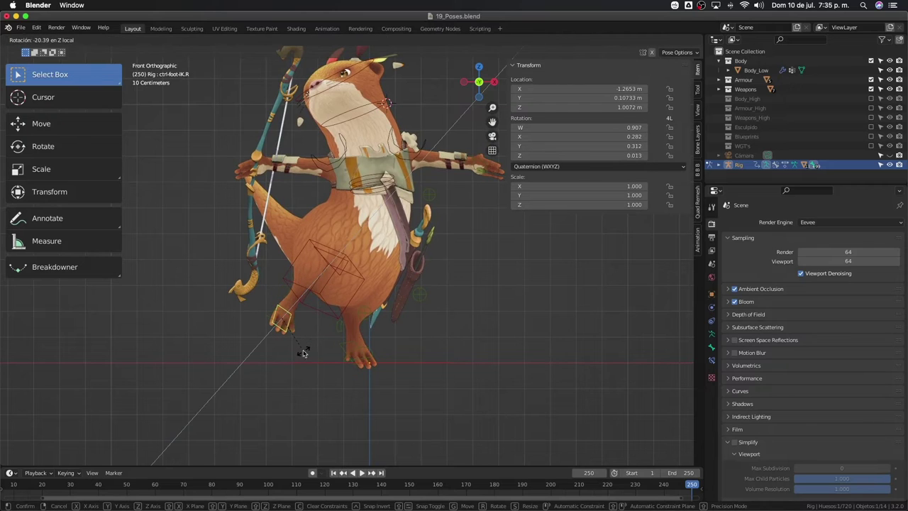
{"action": "left_click", "coordinate": [305, 349]}
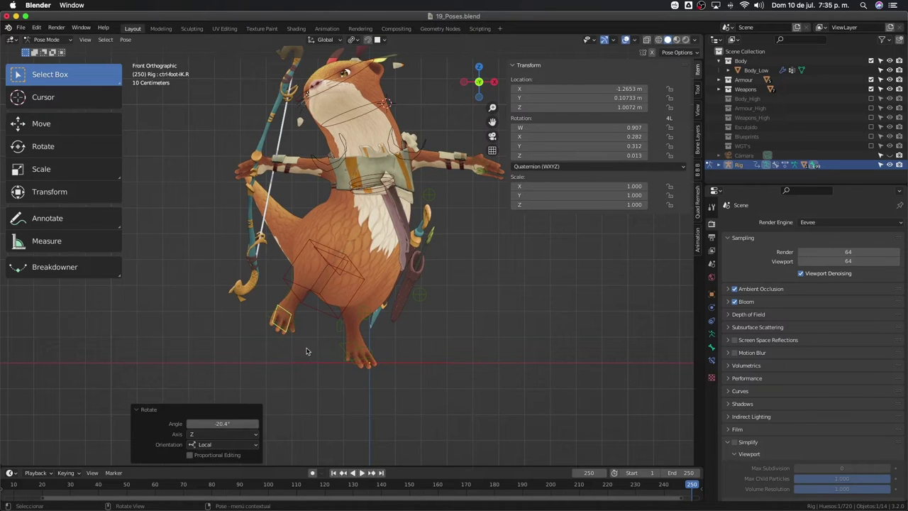
{"action": "key", "text": "g"}
{"action": "left_click", "coordinate": [348, 312]}
Re-enable scene simplification and return to a centred front view of the otter
{"action": "left_click", "coordinate": [304, 317]}
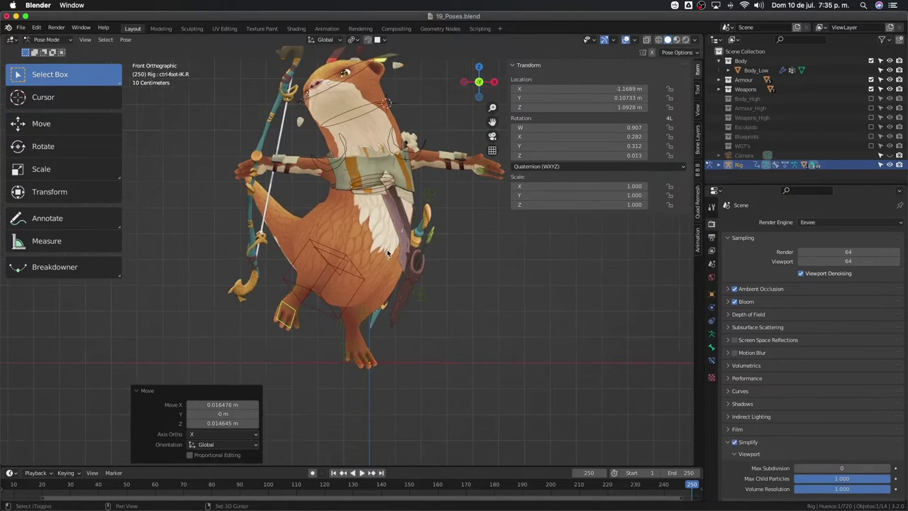
{"action": "scroll", "coordinate": [388, 254], "scroll_direction": "up", "scroll_amount": 3}
{"action": "mouse_move", "coordinate": [320, 272]}
{"action": "middle_mouse_down"}
{"action": "mouse_move", "coordinate": [474, 246]}
{"action": "mouse_move", "coordinate": [442, 270]}
{"action": "middle_mouse_up"}
{"action": "left_click", "coordinate": [474, 246]}
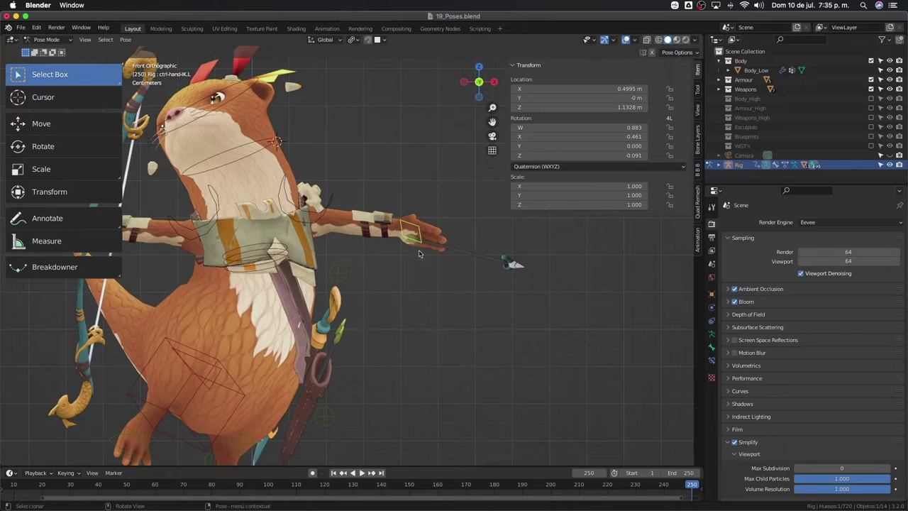
{"action": "key", "text": "KP_1"}
{"action": "scroll", "coordinate": [412, 262], "scroll_direction": "down", "scroll_amount": 3}
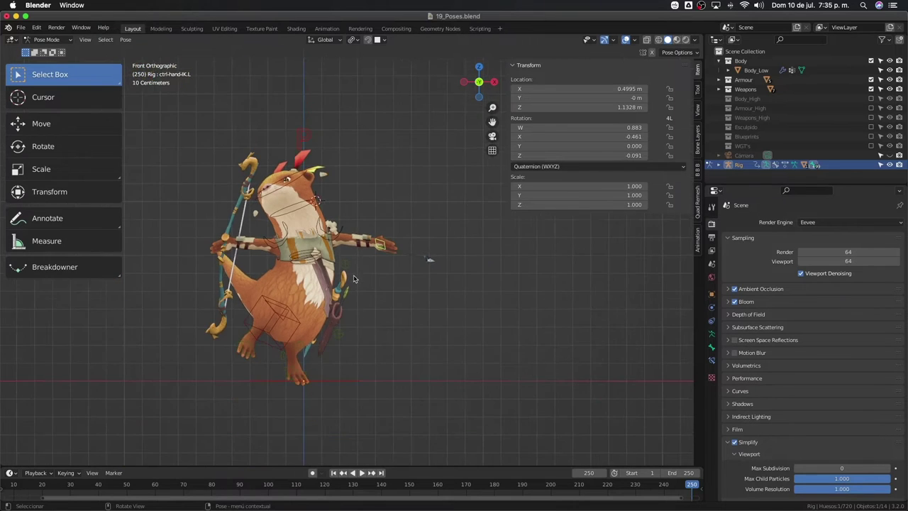
{"action": "middle_click_drag", "start_coordinate": [397, 281], "coordinate": [440, 291], "text": "shift"}
{"action": "left_click", "coordinate": [368, 156]}
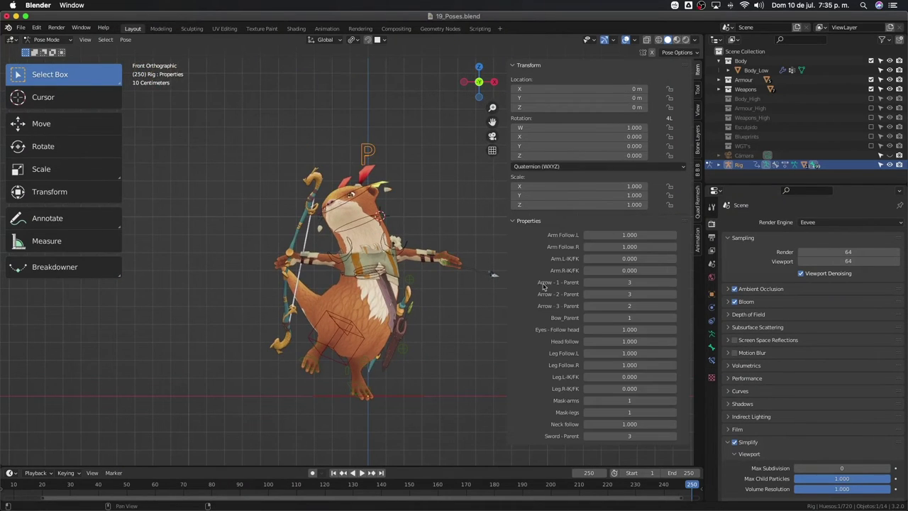
Lower Arrow - 3 - Parent to 0 and recentre the front orthographic view on the otter
{"action": "left_click", "coordinate": [588, 306]}
{"action": "mouse_move", "coordinate": [521, 313]}
{"action": "middle_mouse_down"}
{"action": "mouse_move", "coordinate": [458, 319]}
{"action": "mouse_move", "coordinate": [426, 298]}
{"action": "mouse_move", "coordinate": [348, 308]}
{"action": "mouse_move", "coordinate": [329, 321]}
{"action": "middle_mouse_up"}
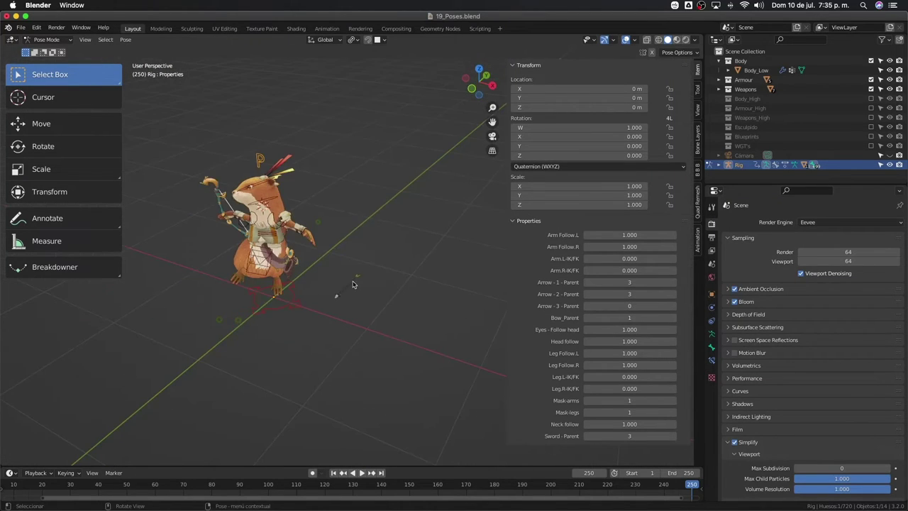
{"action": "scroll", "coordinate": [373, 286], "scroll_direction": "up", "scroll_amount": 2}
{"action": "scroll", "coordinate": [340, 269], "scroll_direction": "up", "scroll_amount": 3}
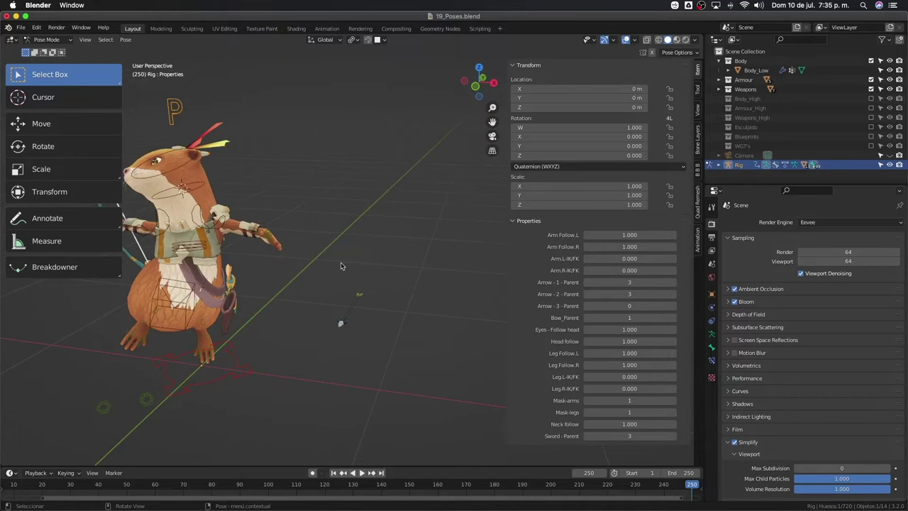
{"action": "key", "text": "KP_1"}
{"action": "key", "text": "KP_Decimal"}
{"action": "scroll", "coordinate": [319, 178], "scroll_direction": "up", "scroll_amount": 2}
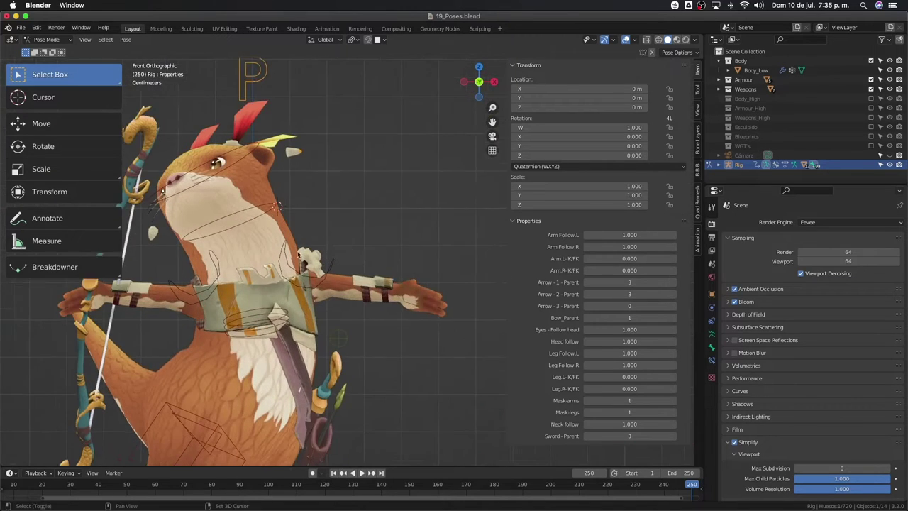
{"action": "scroll", "coordinate": [310, 135], "scroll_direction": "up", "scroll_amount": 2}
Tilt the otter's head control slightly with a free trackball rotation
{"action": "left_click", "coordinate": [325, 140]}
{"action": "scroll", "coordinate": [325, 142], "scroll_direction": "down", "scroll_amount": 2}
{"action": "scroll", "coordinate": [334, 163], "scroll_direction": "down", "scroll_amount": 2}
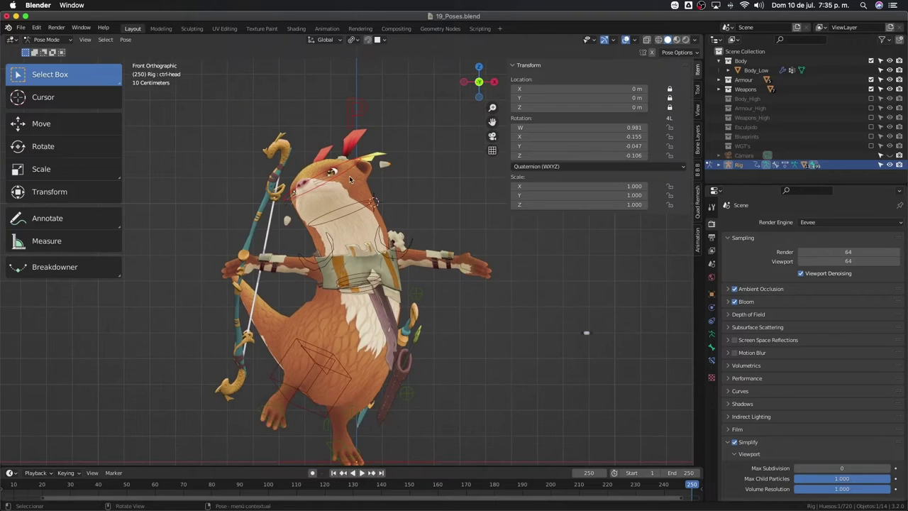
{"action": "key", "text": "r"}
{"action": "key", "text": "r"}
{"action": "left_click", "coordinate": [595, 215]}
Split the Properties area and make the new area a 3D Viewport
{"action": "left_click_drag", "start_coordinate": [903, 188], "coordinate": [771, 389]}
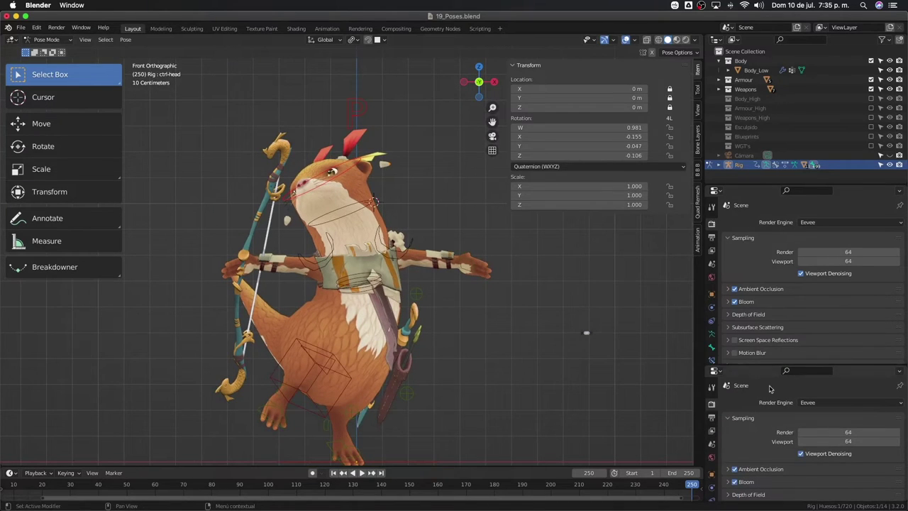
{"action": "left_click", "coordinate": [714, 371]}
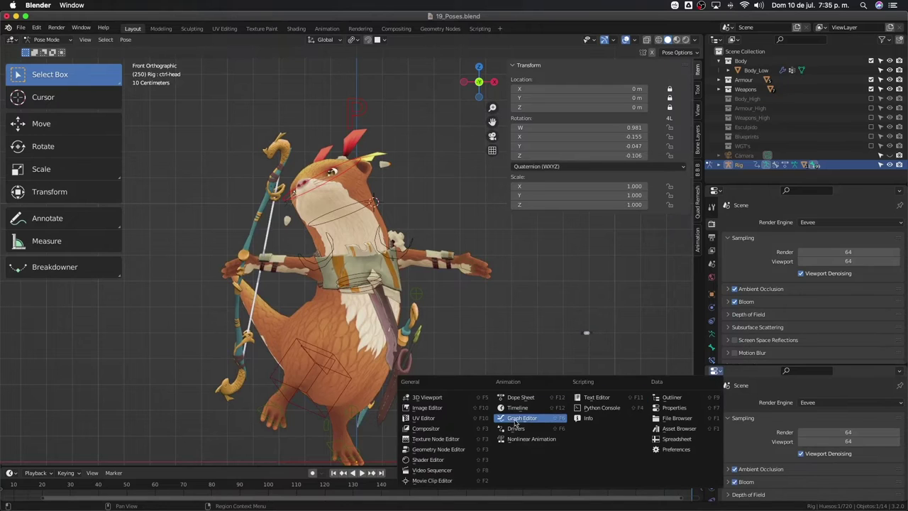
{"action": "left_click", "coordinate": [476, 401]}
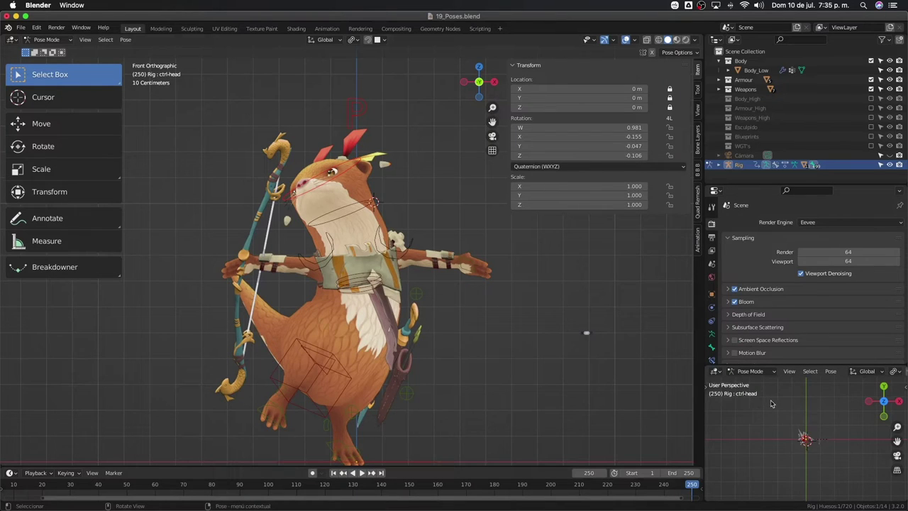
Show the otter from the front in the small viewport, zoomed in closer
{"action": "key", "text": "KP_1"}
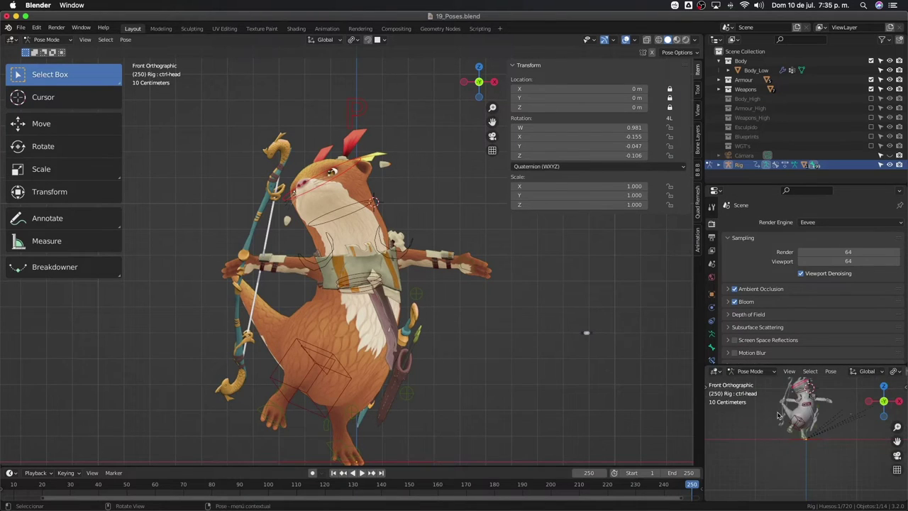
{"action": "scroll", "coordinate": [805, 451], "scroll_direction": "up", "scroll_amount": 1}
{"action": "scroll", "coordinate": [809, 452], "scroll_direction": "up", "scroll_amount": 2}
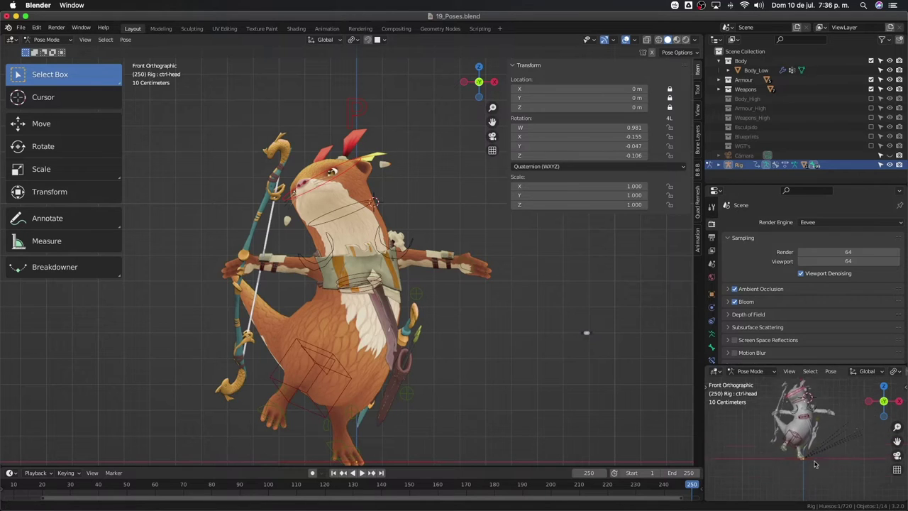
{"action": "scroll", "coordinate": [814, 454], "scroll_direction": "up", "scroll_amount": 2}
{"action": "scroll", "coordinate": [820, 455], "scroll_direction": "up", "scroll_amount": 1}
{"action": "scroll", "coordinate": [822, 460], "scroll_direction": "up", "scroll_amount": 1}
{"action": "scroll", "coordinate": [824, 465], "scroll_direction": "up", "scroll_amount": 1}
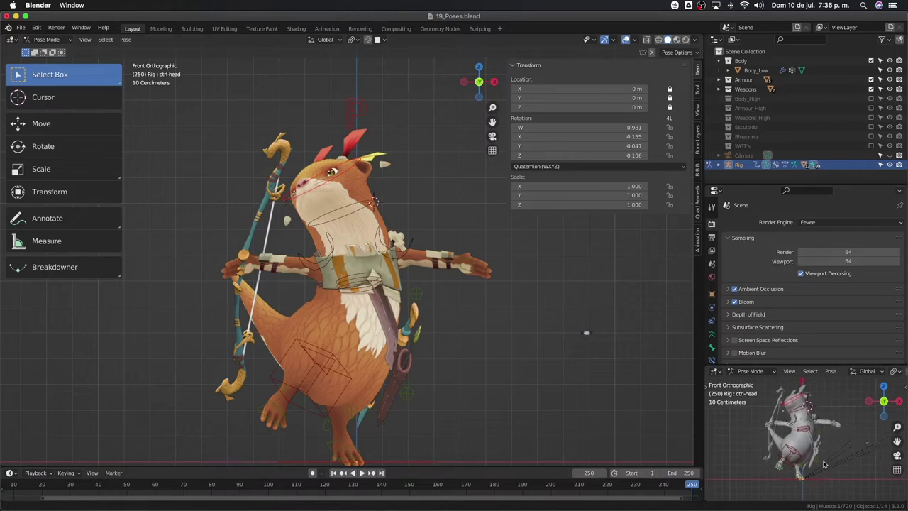
{"action": "scroll", "coordinate": [827, 470], "scroll_direction": "up", "scroll_amount": 1}
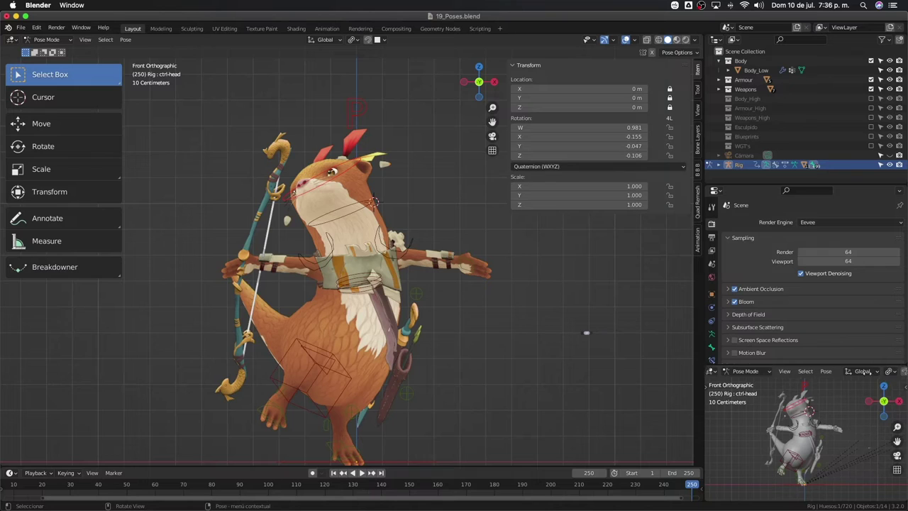
{"action": "middle_click_drag", "start_coordinate": [865, 370], "coordinate": [727, 373]}
Hide overlays in the small viewport, view through the scene camera, and show its shading options
{"action": "left_click", "coordinate": [830, 374]}
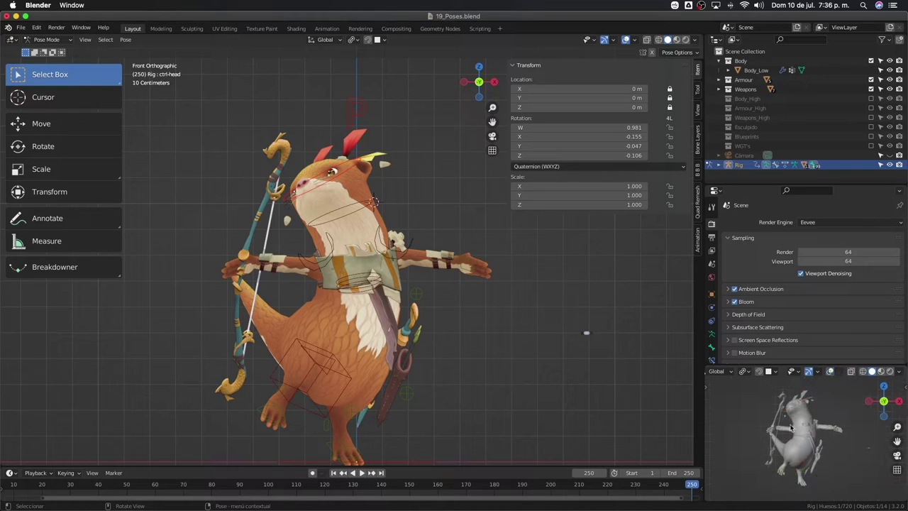
{"action": "key", "text": "KP_0"}
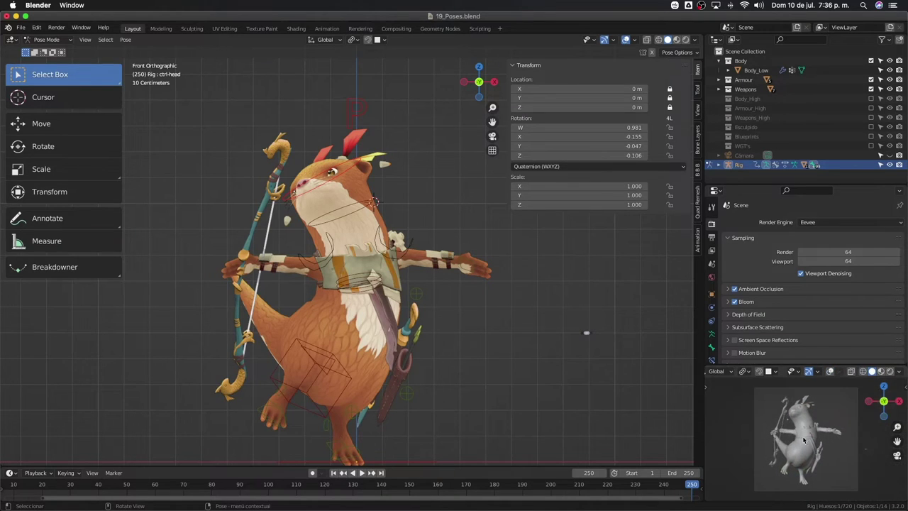
{"action": "left_click", "coordinate": [899, 374]}
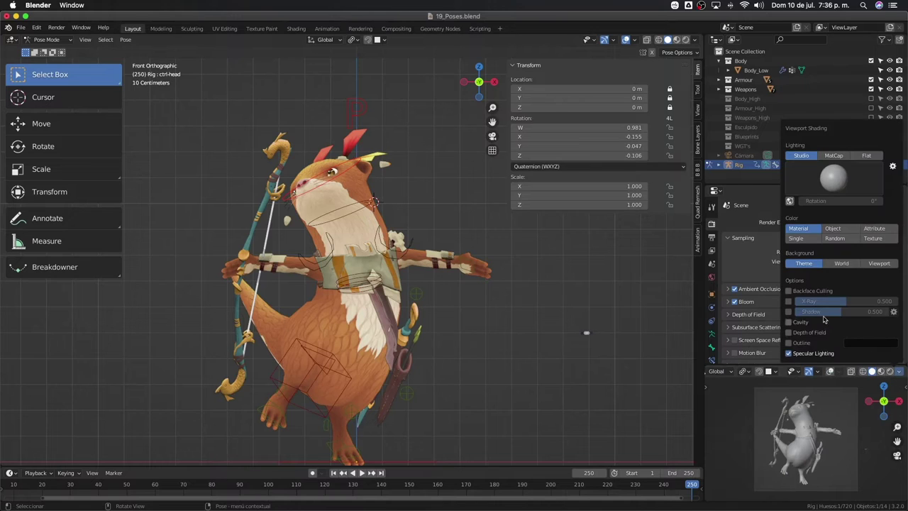
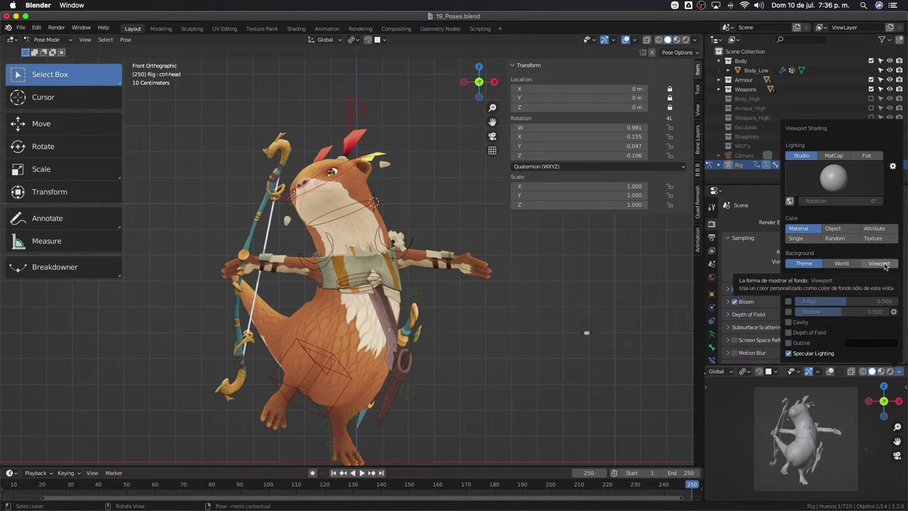
Set the preview viewport to Flat lighting with a white Viewport background colour
{"action": "left_click", "coordinate": [899, 374]}
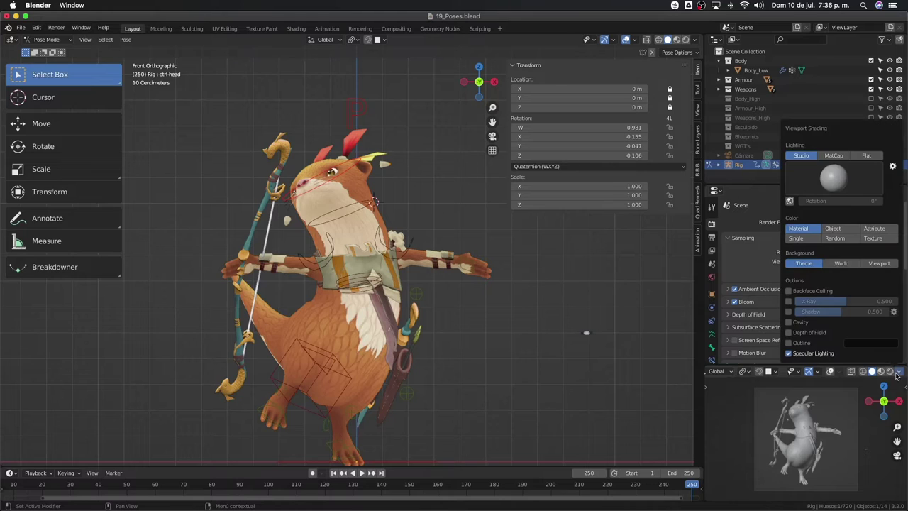
{"action": "left_click", "coordinate": [869, 156]}
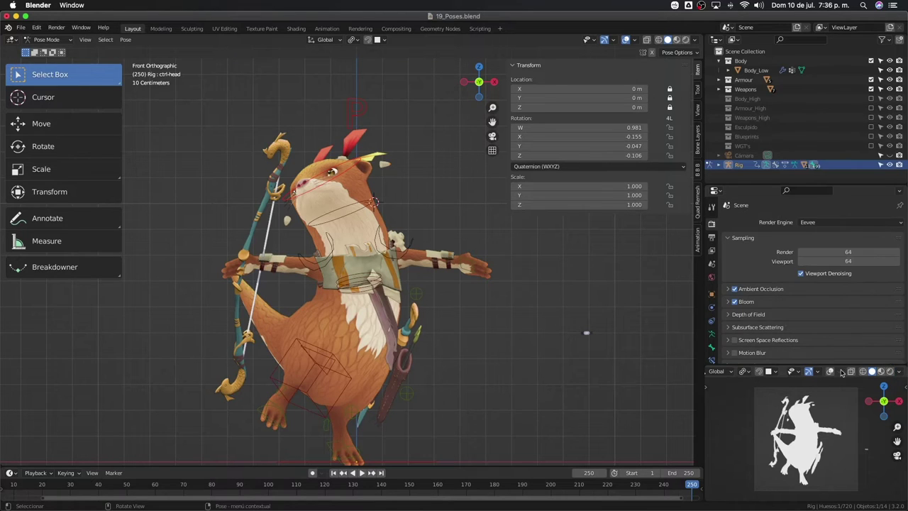
{"action": "left_click", "coordinate": [899, 373]}
{"action": "left_click", "coordinate": [887, 274]}
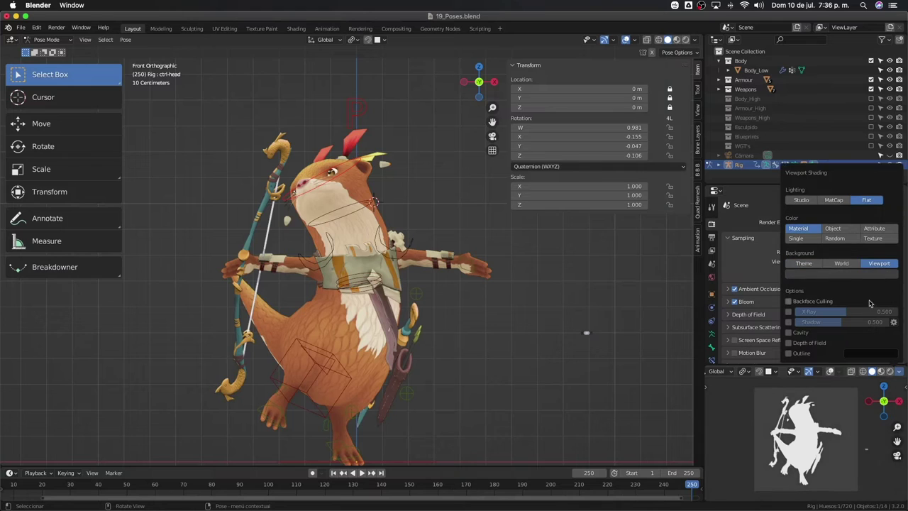
{"action": "left_click", "coordinate": [843, 276]}
{"action": "left_click_drag", "start_coordinate": [888, 197], "coordinate": [888, 213]}
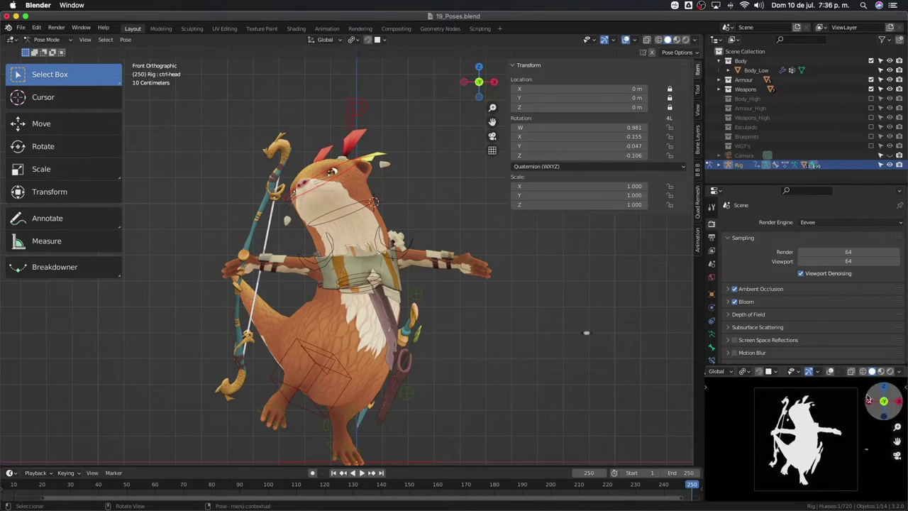
{"action": "left_click", "coordinate": [898, 373]}
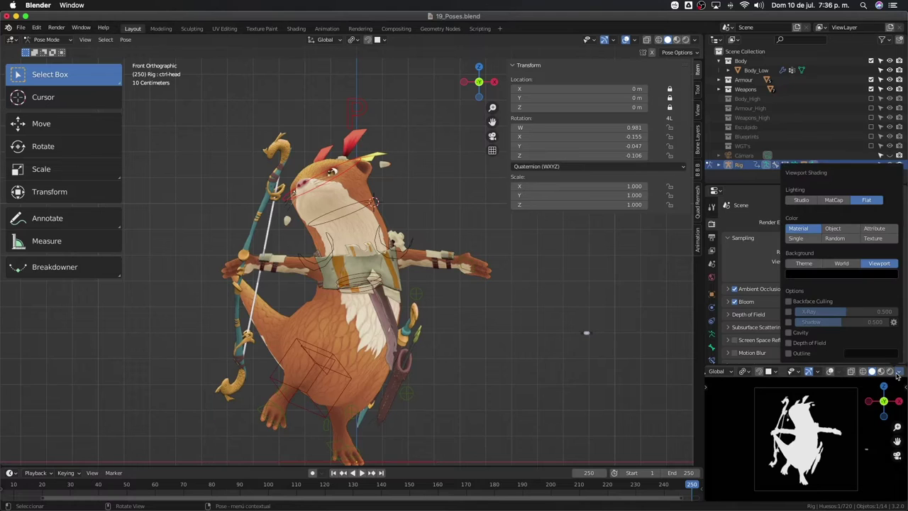
{"action": "left_click", "coordinate": [853, 277]}
{"action": "left_click_drag", "start_coordinate": [887, 190], "coordinate": [888, 151]}
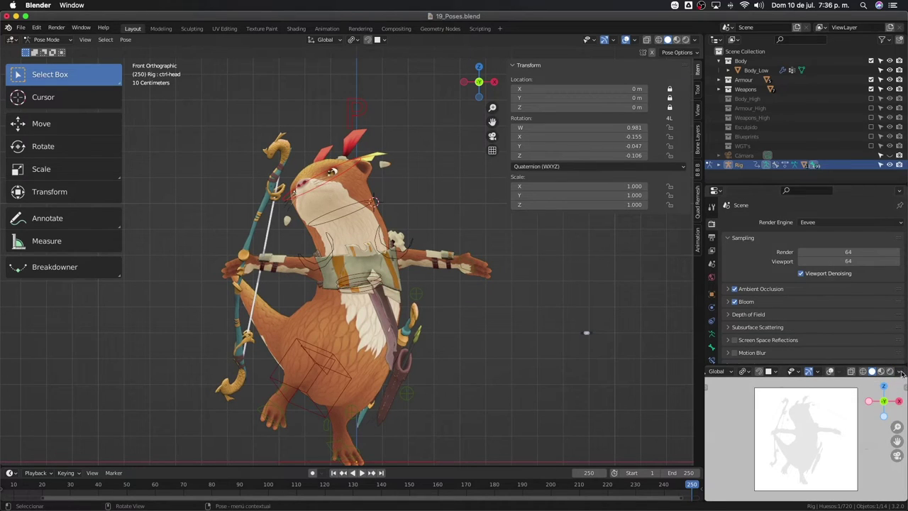
Set the preview's object Color to Single and make it black, so the otter shows as a silhouette
{"action": "left_click", "coordinate": [902, 373]}
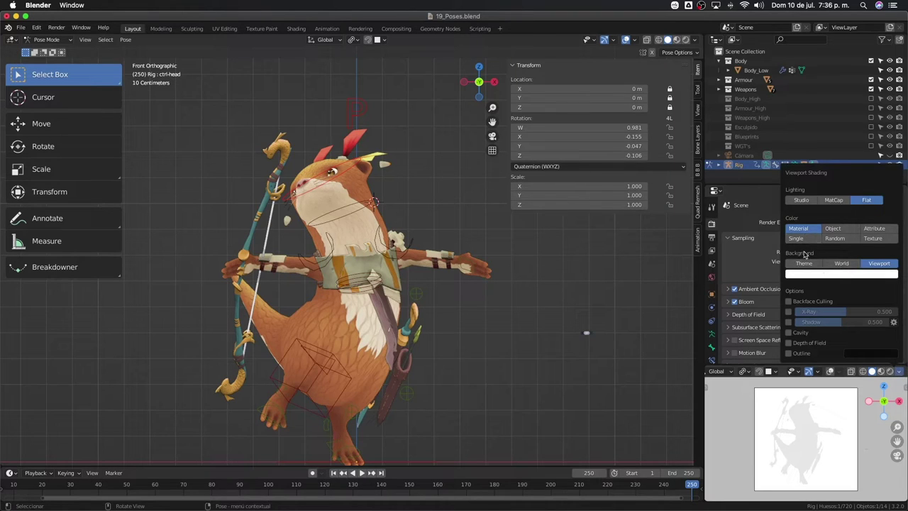
{"action": "left_click", "coordinate": [802, 241]}
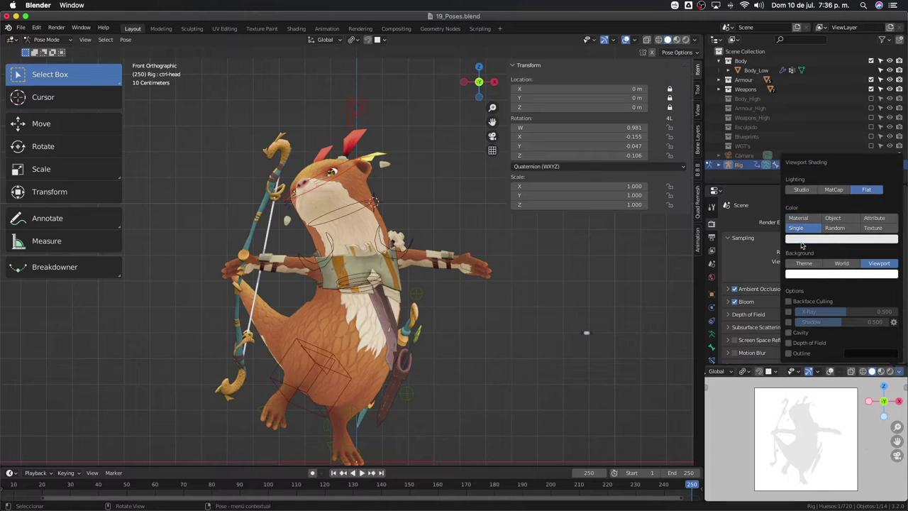
{"action": "left_click", "coordinate": [831, 240]}
{"action": "left_click_drag", "start_coordinate": [892, 151], "coordinate": [892, 181]}
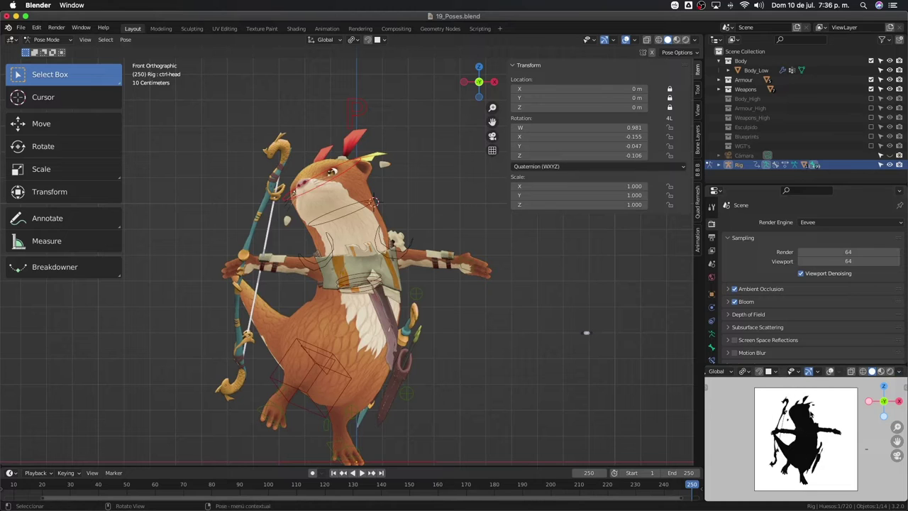
Rotate ctrl-shoulder.L 10.4° about its local Z axis
{"action": "scroll", "coordinate": [487, 304], "scroll_direction": "up", "scroll_amount": 1}
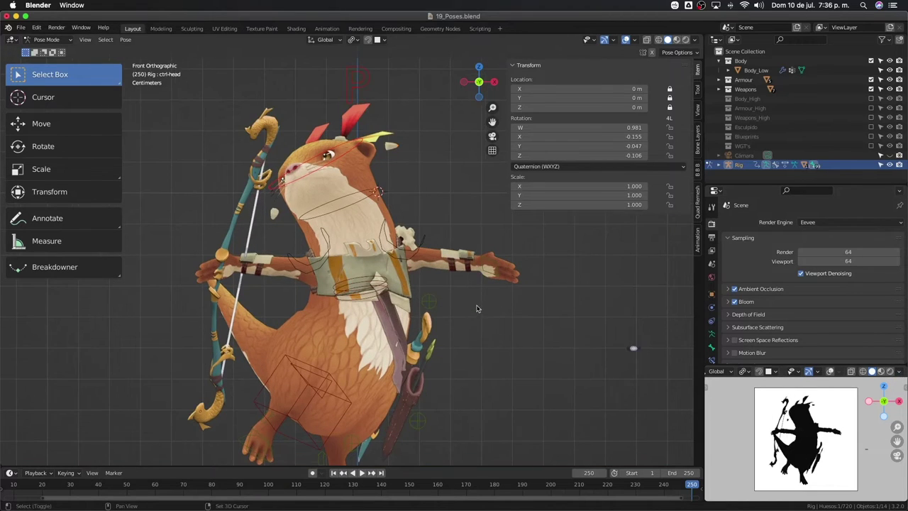
{"action": "scroll", "coordinate": [582, 341], "scroll_direction": "up", "scroll_amount": 1}
{"action": "scroll", "coordinate": [815, 440], "scroll_direction": "up", "scroll_amount": 1}
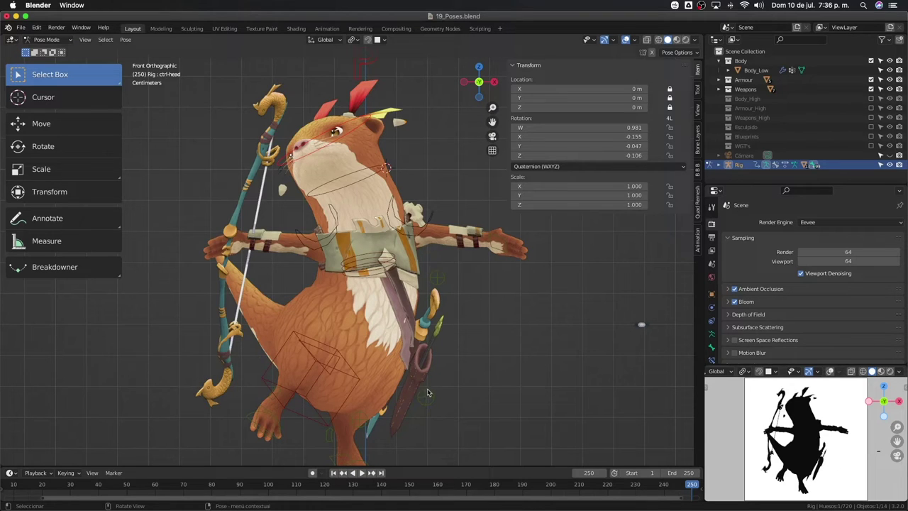
{"action": "scroll", "coordinate": [416, 310], "scroll_direction": "up", "scroll_amount": 1}
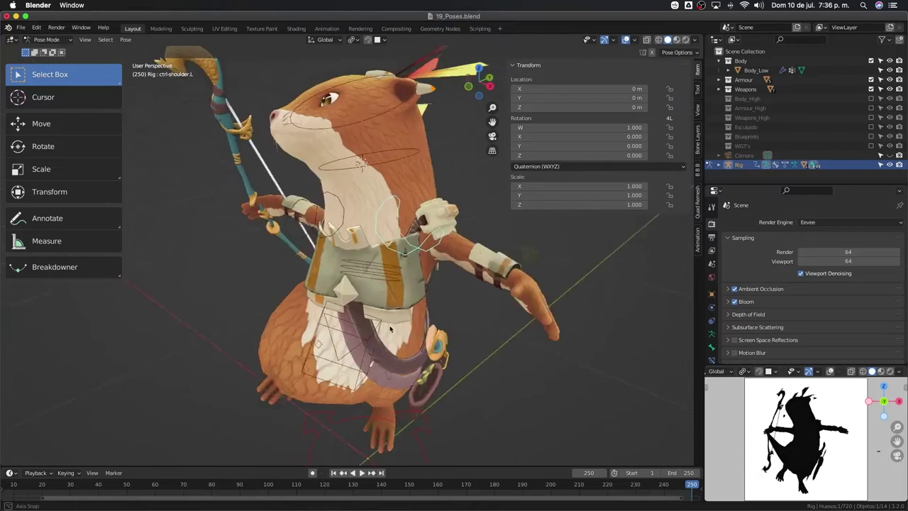
{"action": "middle_click_drag", "start_coordinate": [442, 229], "coordinate": [323, 207]}
{"action": "left_click", "coordinate": [320, 206]}
{"action": "key", "text": "r"}
{"action": "key", "text": "z"}
{"action": "key", "text": "z"}
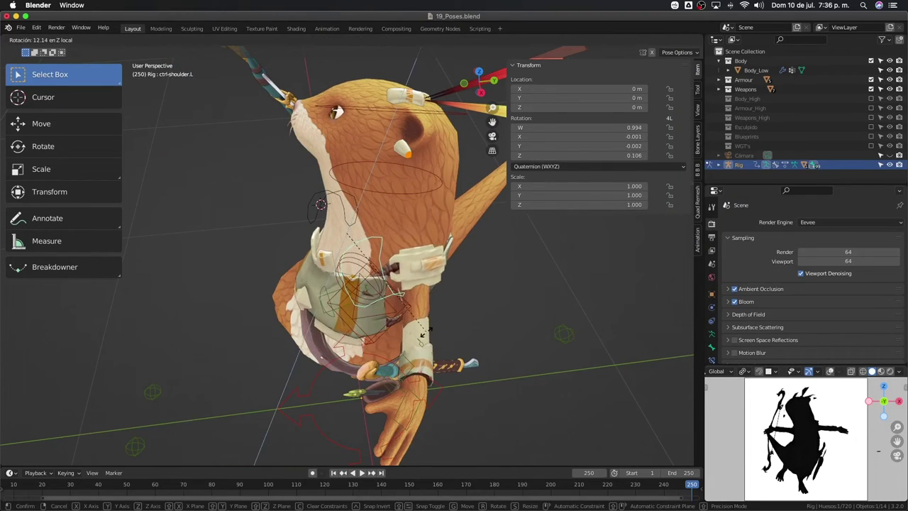
{"action": "left_click", "coordinate": [415, 330]}
{"action": "middle_click_drag", "start_coordinate": [415, 330], "coordinate": [460, 256]}
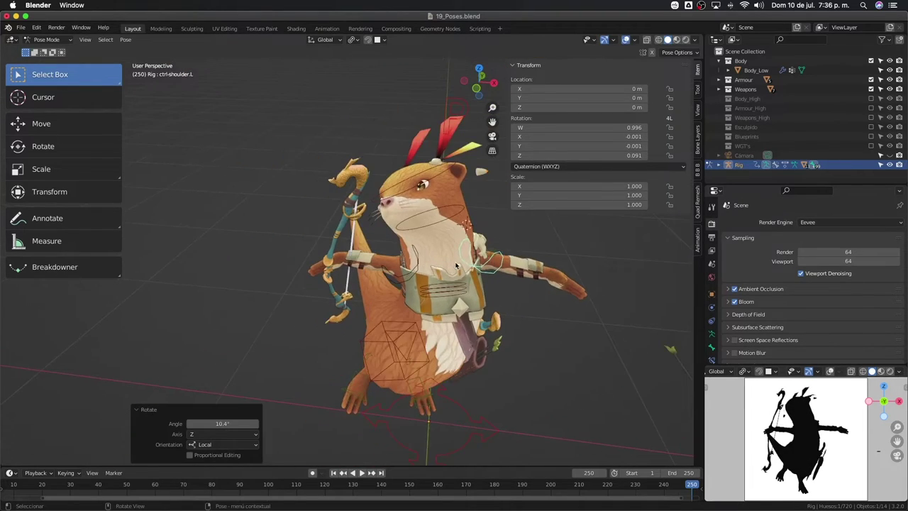
From the front view, tilt ctrl-head upward using free trackball rotations
{"action": "key", "text": "KP_1"}
{"action": "scroll", "coordinate": [437, 210], "scroll_direction": "up", "scroll_amount": 2}
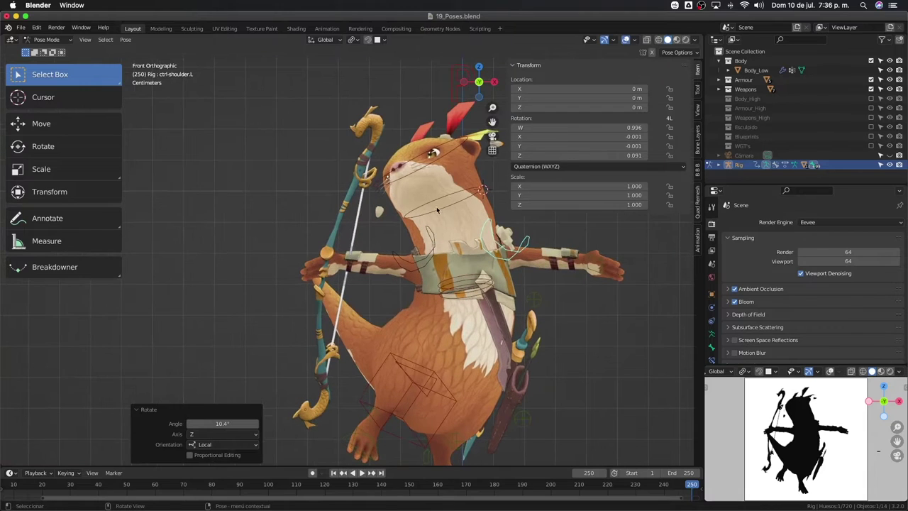
{"action": "left_click", "coordinate": [483, 195]}
{"action": "key", "text": "r"}
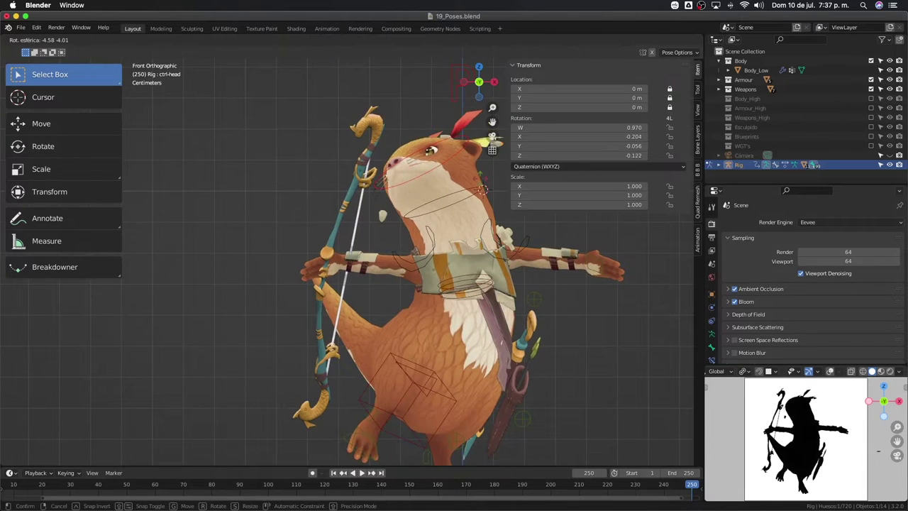
{"action": "left_click", "coordinate": [485, 188]}
{"action": "key", "text": "r"}
{"action": "key", "text": "r"}
{"action": "left_click", "coordinate": [483, 189]}
{"action": "key", "text": "r"}
{"action": "key", "text": "r"}
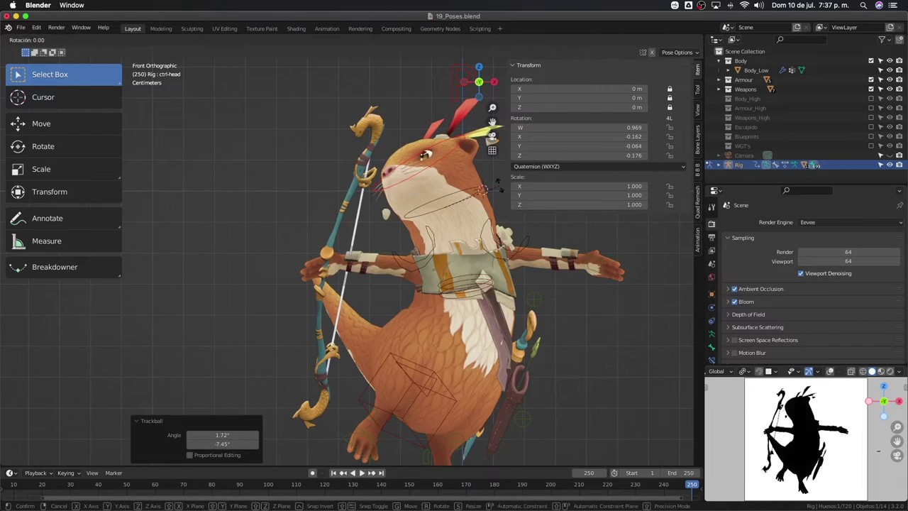
{"action": "left_click", "coordinate": [483, 190]}
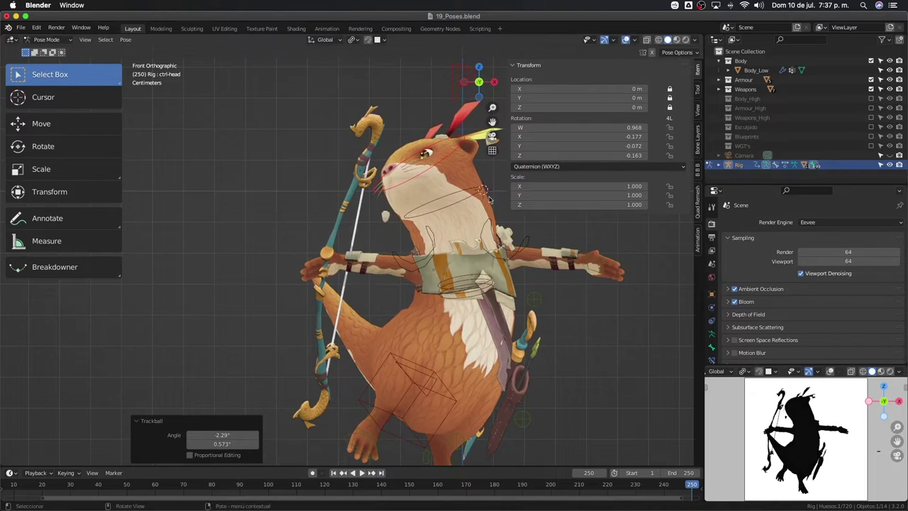
{"action": "mouse_move", "coordinate": [450, 257]}
{"action": "middle_mouse_down", "text": "shift"}
{"action": "mouse_move", "coordinate": [355, 357]}
{"action": "mouse_move", "coordinate": [430, 364]}
{"action": "mouse_move", "coordinate": [395, 336]}
{"action": "middle_mouse_up", "text": "shift"}
From the right side view, move the ctrl-foot-IK.R control slightly
{"action": "key", "text": "KP_3"}
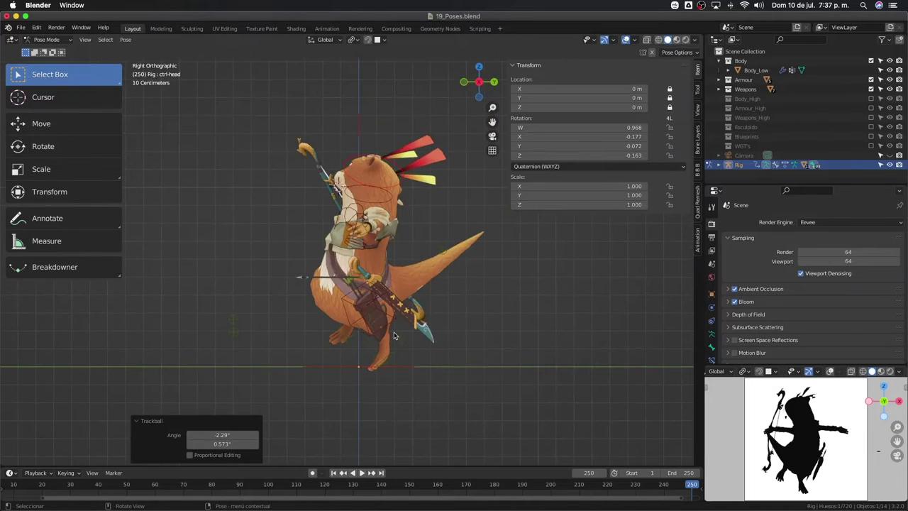
{"action": "scroll", "coordinate": [350, 353], "scroll_direction": "up", "scroll_amount": 2}
{"action": "scroll", "coordinate": [351, 354], "scroll_direction": "up", "scroll_amount": 2}
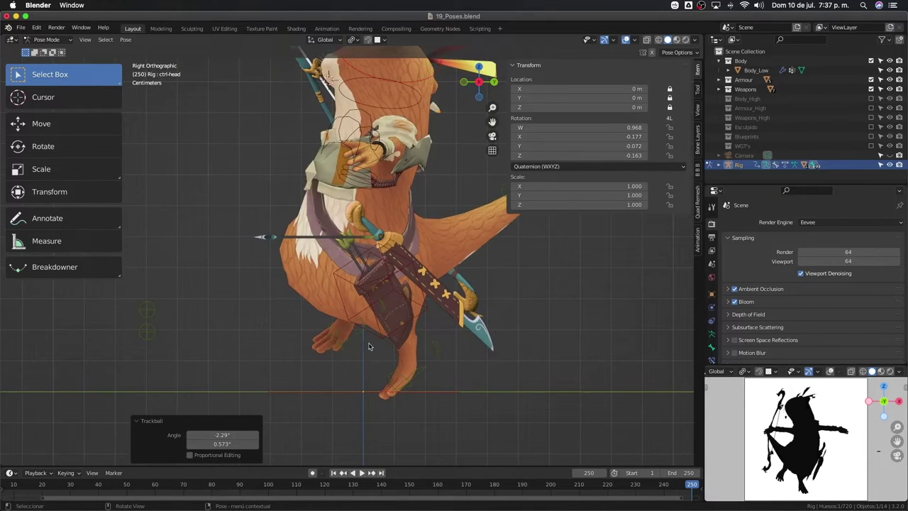
{"action": "left_click", "coordinate": [368, 347]}
{"action": "key", "text": "g"}
{"action": "left_click", "coordinate": [358, 350]}
Tilt the right foot 12.9° about its local X axis, then refine it with trackball rotations
{"action": "key", "text": "r"}
{"action": "key", "text": "x"}
{"action": "key", "text": "x"}
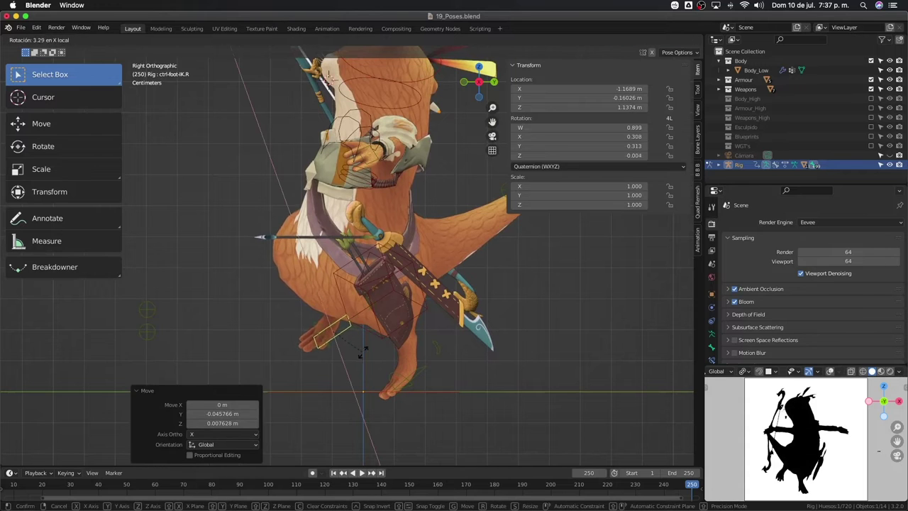
{"action": "key", "text": "KP_1"}
{"action": "left_click", "coordinate": [372, 353]}
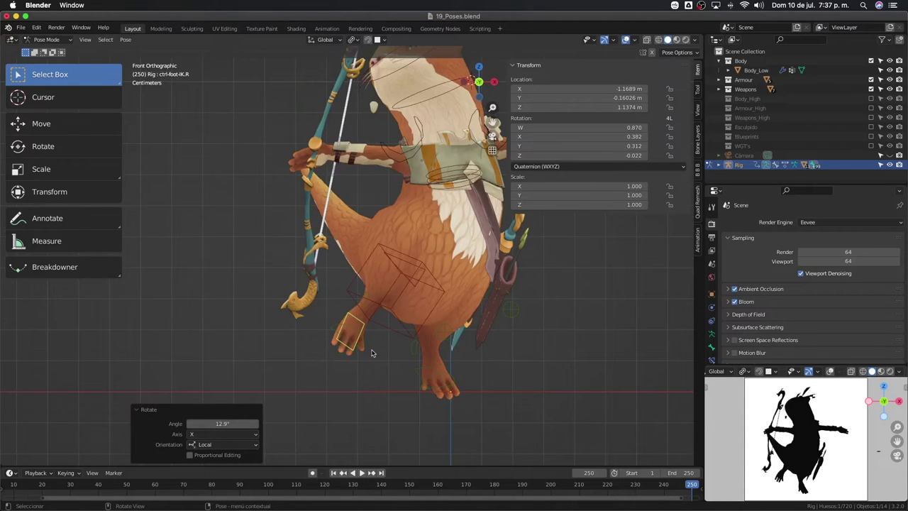
{"action": "key", "text": "r"}
{"action": "key", "text": "r"}
{"action": "left_click", "coordinate": [369, 377]}
{"action": "key", "text": "r"}
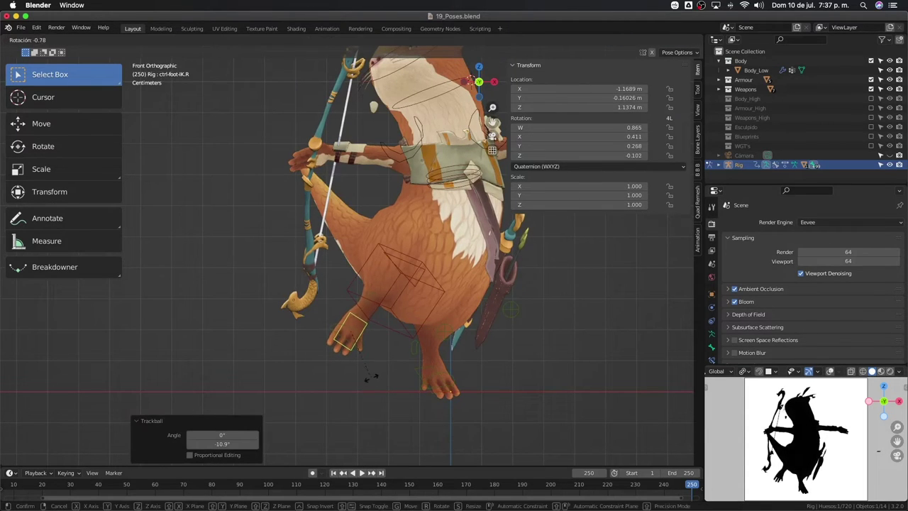
{"action": "left_click", "coordinate": [373, 379]}
Nudge the right foot 0.004577 m along X and -0.003051 m along Z, then check it in front orthographic view
{"action": "key", "text": "g"}
{"action": "left_click", "coordinate": [378, 381]}
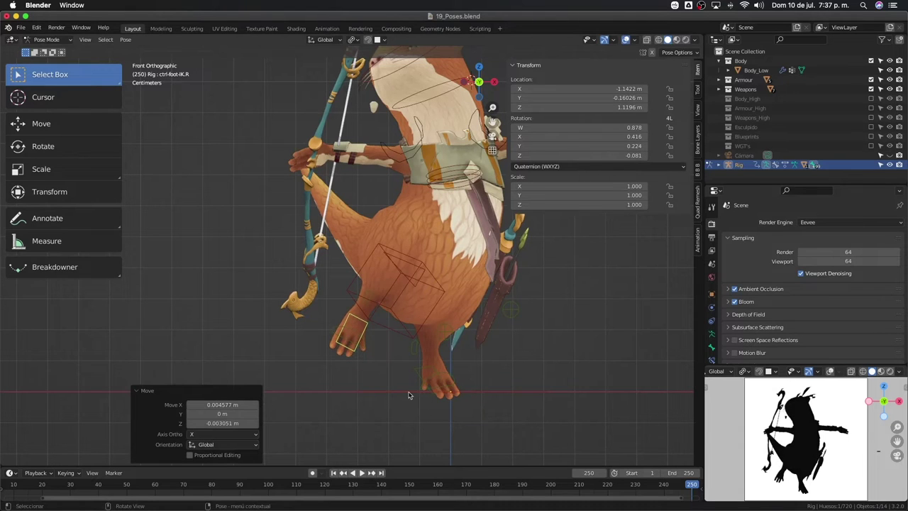
{"action": "mouse_move", "coordinate": [408, 395]}
{"action": "middle_mouse_down"}
{"action": "mouse_move", "coordinate": [459, 334]}
{"action": "mouse_move", "coordinate": [333, 330]}
{"action": "mouse_move", "coordinate": [429, 329]}
{"action": "mouse_move", "coordinate": [369, 340]}
{"action": "mouse_move", "coordinate": [247, 265]}
{"action": "mouse_move", "coordinate": [137, 240]}
{"action": "mouse_move", "coordinate": [281, 353]}
{"action": "mouse_move", "coordinate": [259, 248]}
{"action": "mouse_move", "coordinate": [459, 349]}
{"action": "mouse_move", "coordinate": [430, 314]}
{"action": "middle_mouse_up"}
{"action": "key", "text": "KP_1"}
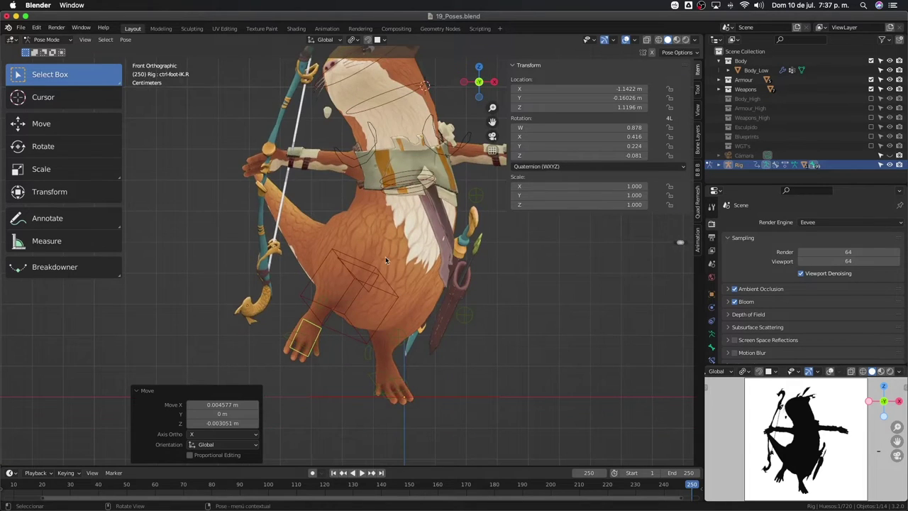
{"action": "scroll", "coordinate": [385, 260], "scroll_direction": "down", "scroll_amount": 2}
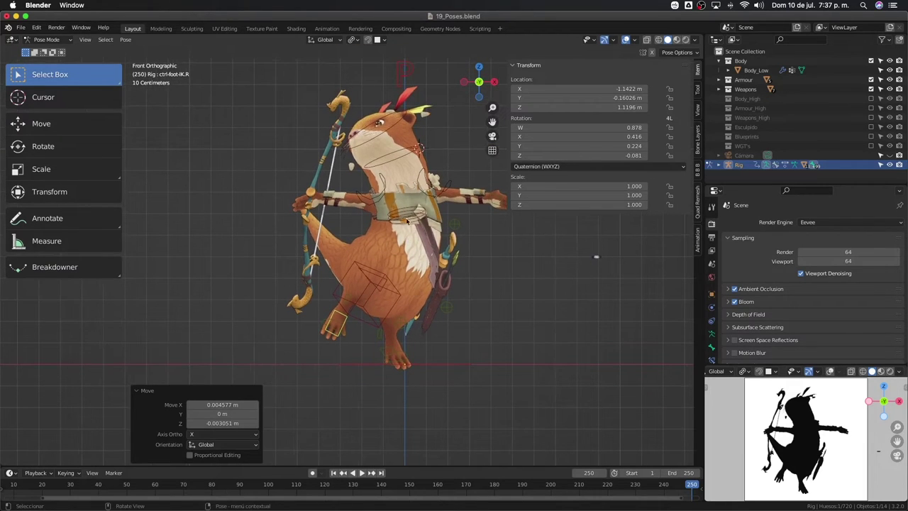
{"action": "scroll", "coordinate": [428, 392], "scroll_direction": "up", "scroll_amount": 3}
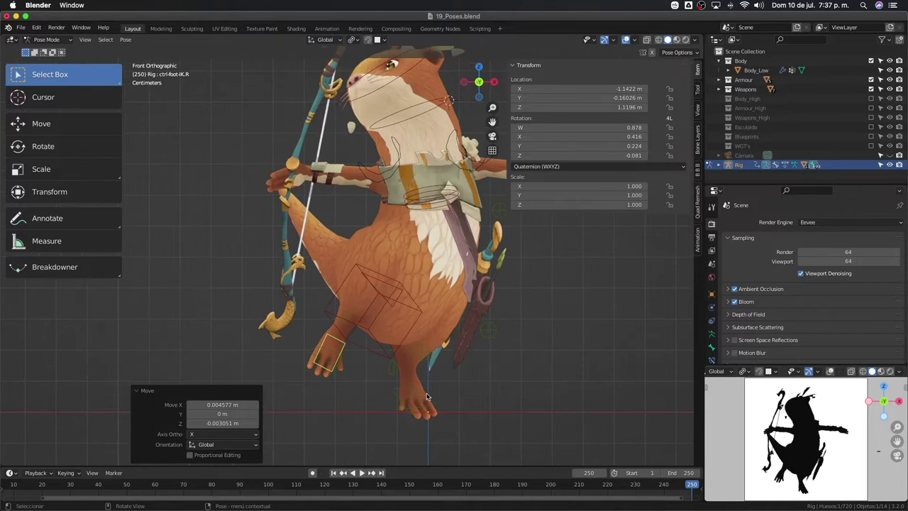
{"action": "middle_click_drag", "start_coordinate": [428, 392], "coordinate": [423, 301], "text": "shift"}
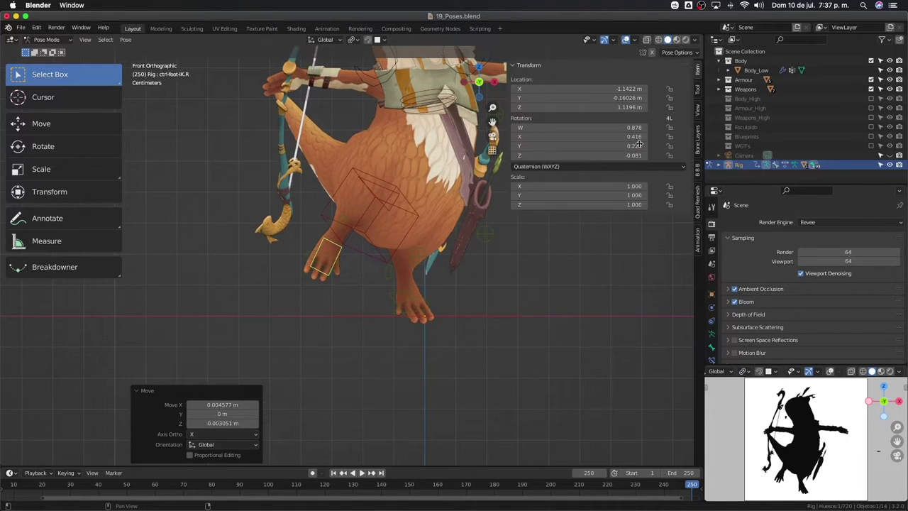
{"action": "scroll", "coordinate": [442, 249], "scroll_direction": "down", "scroll_amount": 2}
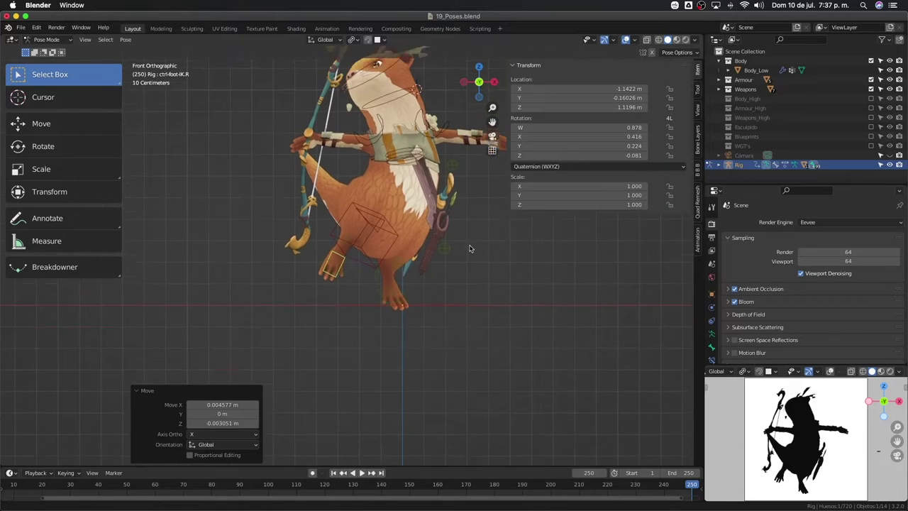
{"action": "scroll", "coordinate": [421, 365], "scroll_direction": "up", "scroll_amount": 3}
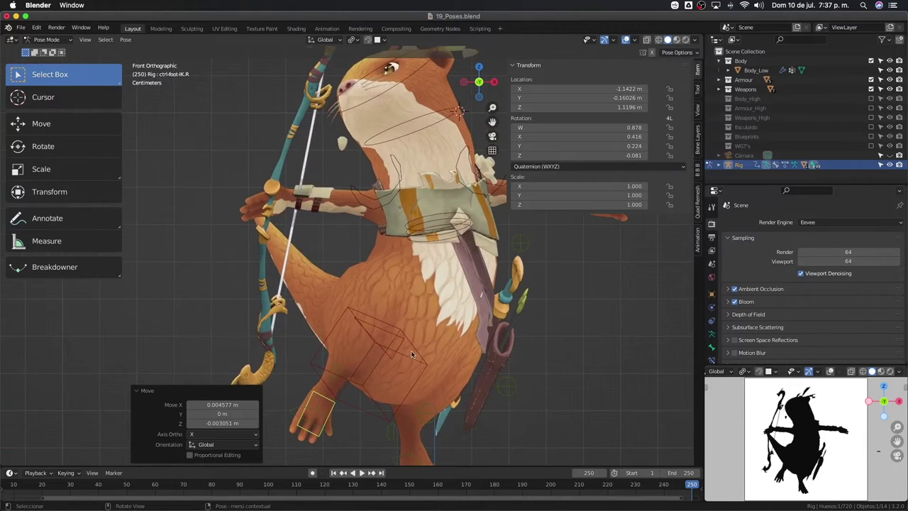
{"action": "scroll", "coordinate": [412, 354], "scroll_direction": "down", "scroll_amount": 2}
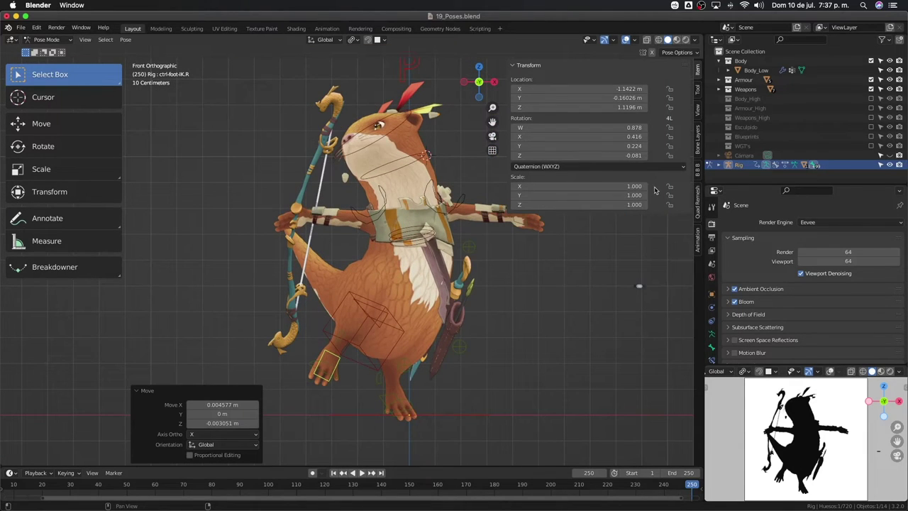
Show the rig's bone layer toggles, zoom to the upper body, and move the left hand IK control outward
{"action": "left_click", "coordinate": [700, 131]}
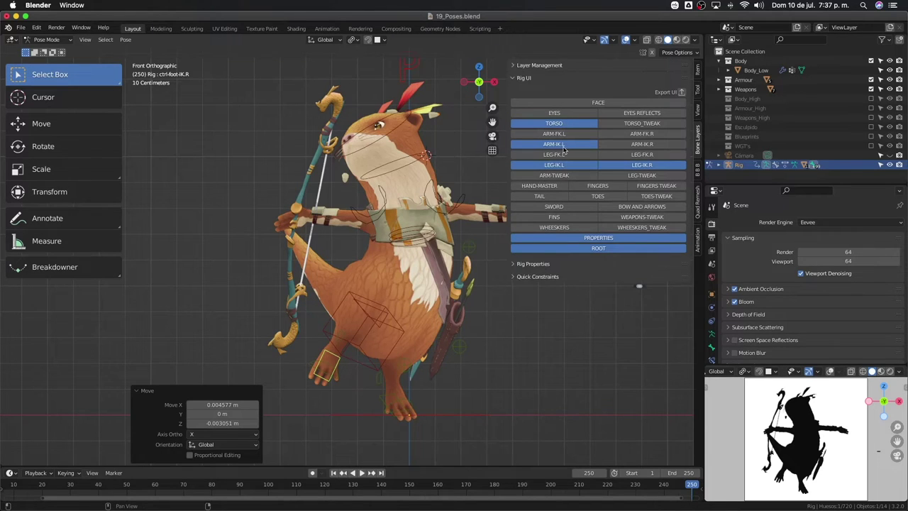
{"action": "scroll", "coordinate": [397, 227], "scroll_direction": "up", "scroll_amount": 2}
{"action": "scroll", "coordinate": [383, 231], "scroll_direction": "up", "scroll_amount": 2}
{"action": "middle_click_drag", "start_coordinate": [461, 191], "coordinate": [370, 234], "text": "shift"}
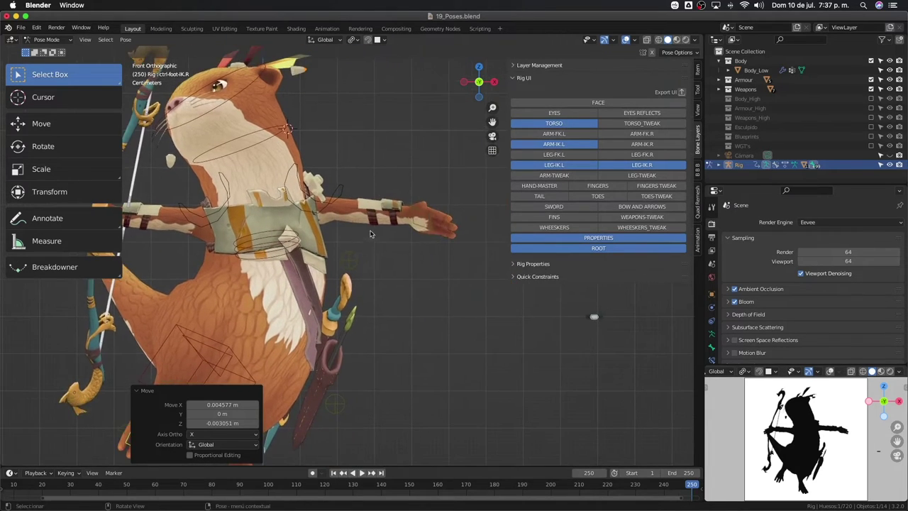
{"action": "left_click", "coordinate": [424, 227]}
{"action": "mouse_move", "coordinate": [424, 227]}
{"action": "middle_mouse_down"}
{"action": "mouse_move", "coordinate": [378, 288]}
{"action": "mouse_move", "coordinate": [303, 310]}
{"action": "middle_mouse_up"}
{"action": "key", "text": "g"}
{"action": "left_click", "coordinate": [397, 266]}
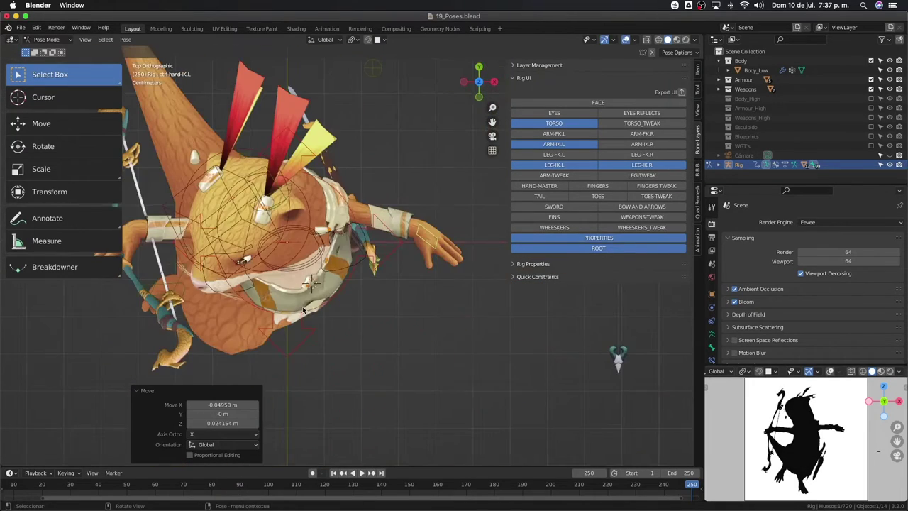
Rotate and reposition the left hand, undo the last change, and check it from front and side
{"action": "key", "text": "g"}
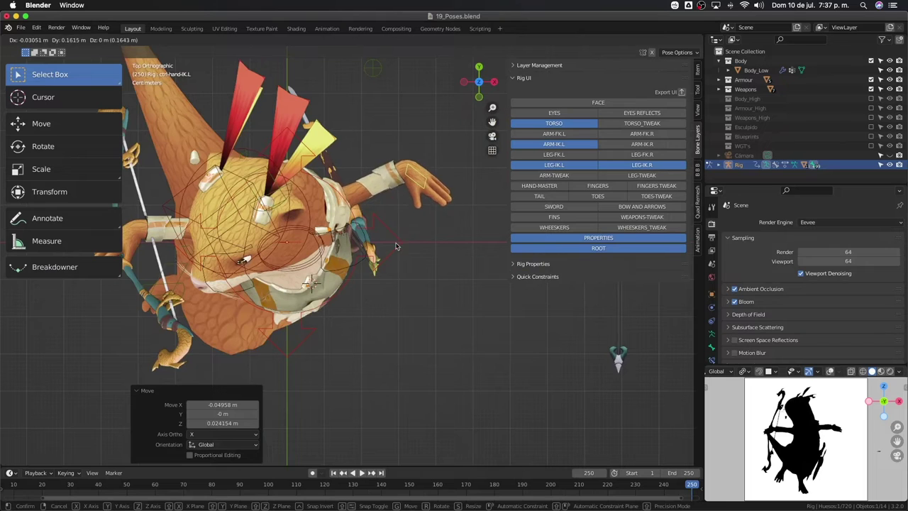
{"action": "left_click", "coordinate": [400, 243]}
{"action": "key", "text": "r"}
{"action": "left_click", "coordinate": [426, 200]}
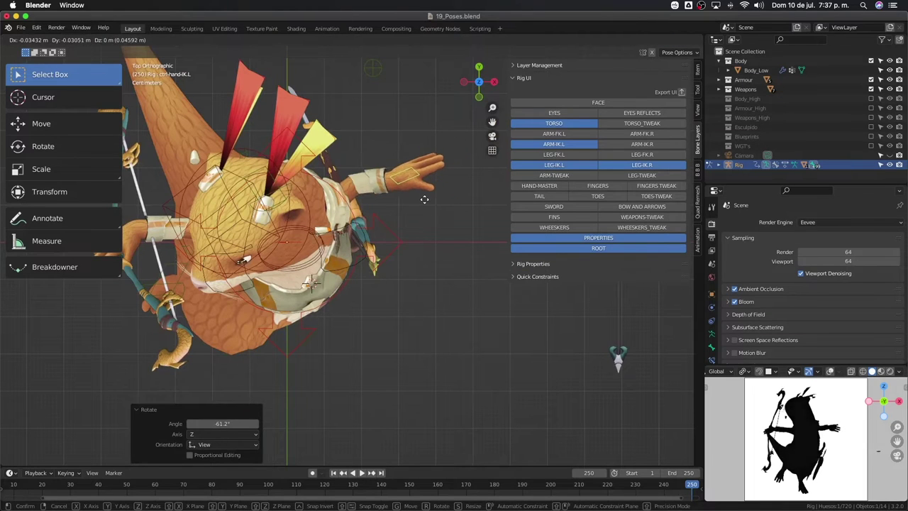
{"action": "key", "text": "ctrl+z"}
{"action": "key", "text": "ctrl+z"}
{"action": "key", "text": "ctrl+z"}
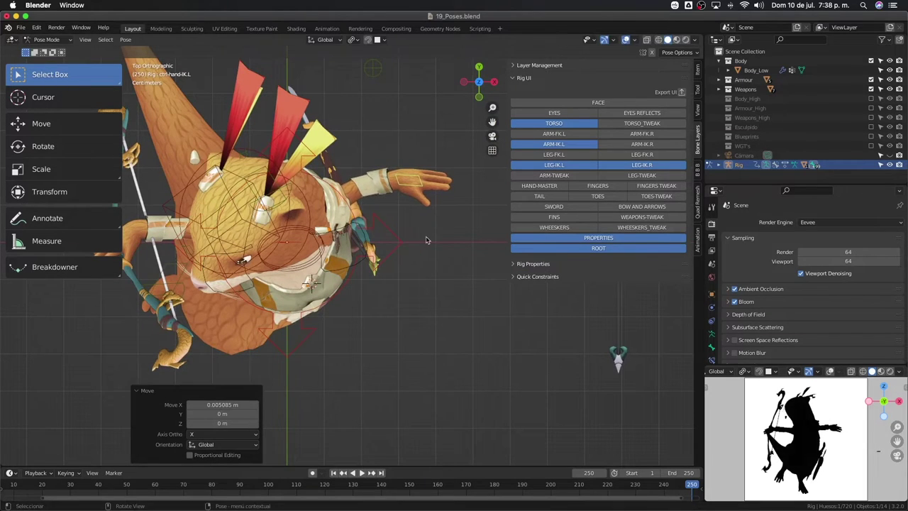
{"action": "key", "text": "KP_1"}
{"action": "key", "text": "KP_3"}
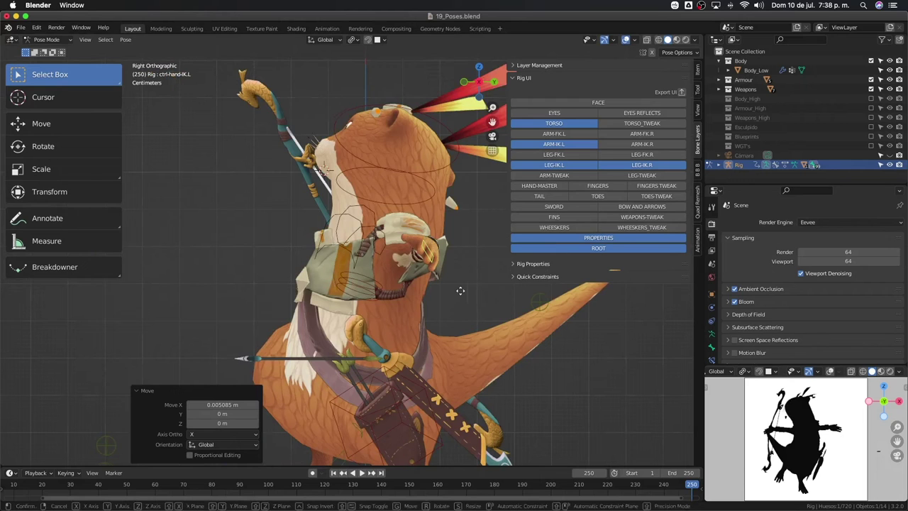
{"action": "mouse_move", "coordinate": [462, 290]}
{"action": "middle_mouse_down"}
{"action": "mouse_move", "coordinate": [430, 359]}
{"action": "mouse_move", "coordinate": [454, 388]}
{"action": "middle_mouse_up"}
Adjust the left hand again, then cancel and undo the change and return to front view
{"action": "key", "text": "g"}
{"action": "left_click", "coordinate": [435, 357]}
{"action": "key", "text": "r"}
{"action": "right_click", "coordinate": [454, 388]}
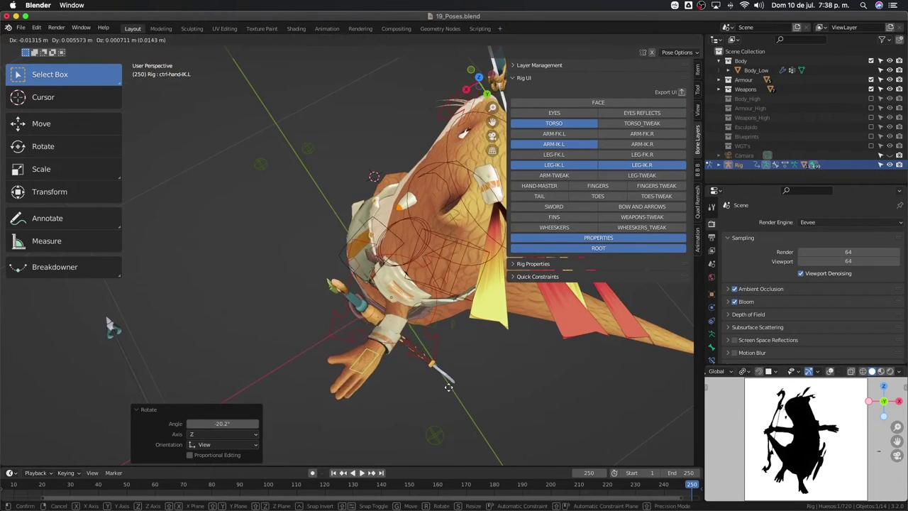
{"action": "key", "text": "ctrl+z"}
{"action": "key", "text": "KP_1"}
{"action": "scroll", "coordinate": [443, 385], "scroll_direction": "up", "scroll_amount": 5}
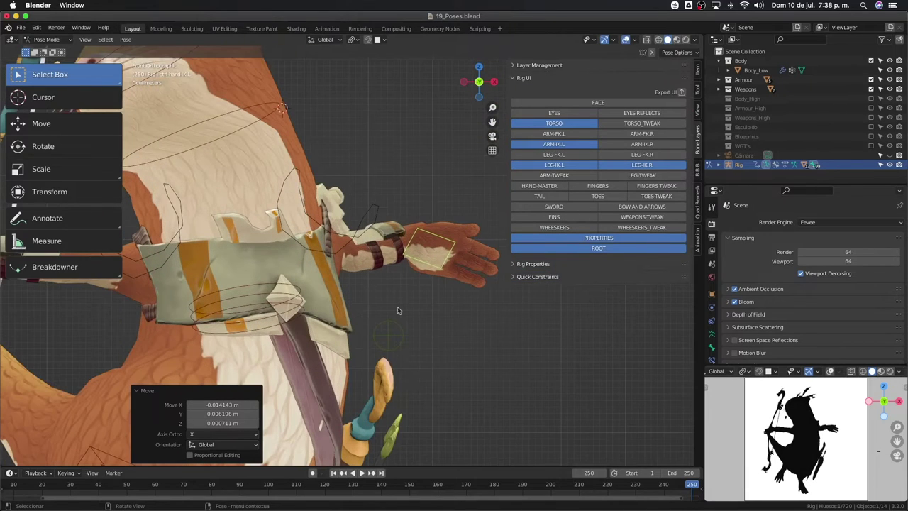
Freely tilt the left hand in three rotations and check the arm from an angle
{"action": "key", "text": "r"}
{"action": "key", "text": "r"}
{"action": "left_click", "coordinate": [407, 306]}
{"action": "key", "text": "r"}
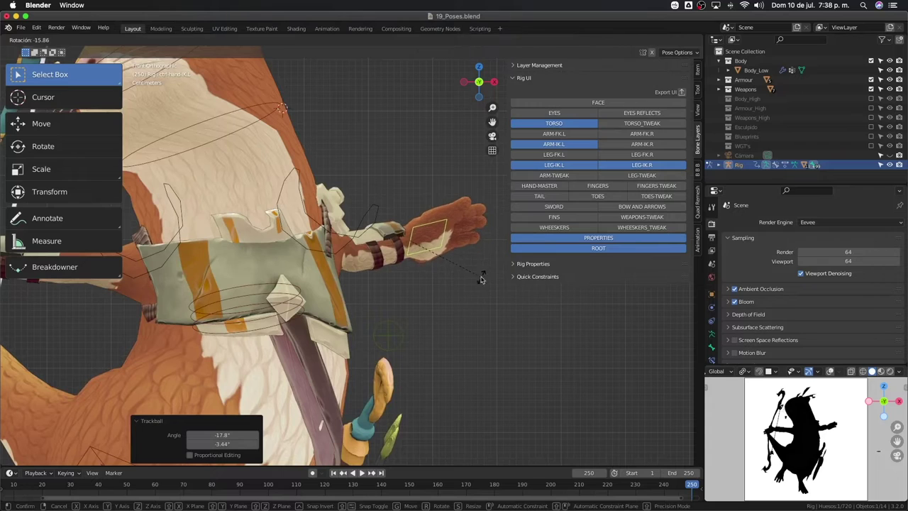
{"action": "left_click", "coordinate": [481, 292]}
{"action": "key", "text": "r"}
{"action": "key", "text": "r"}
{"action": "left_click", "coordinate": [282, 108]}
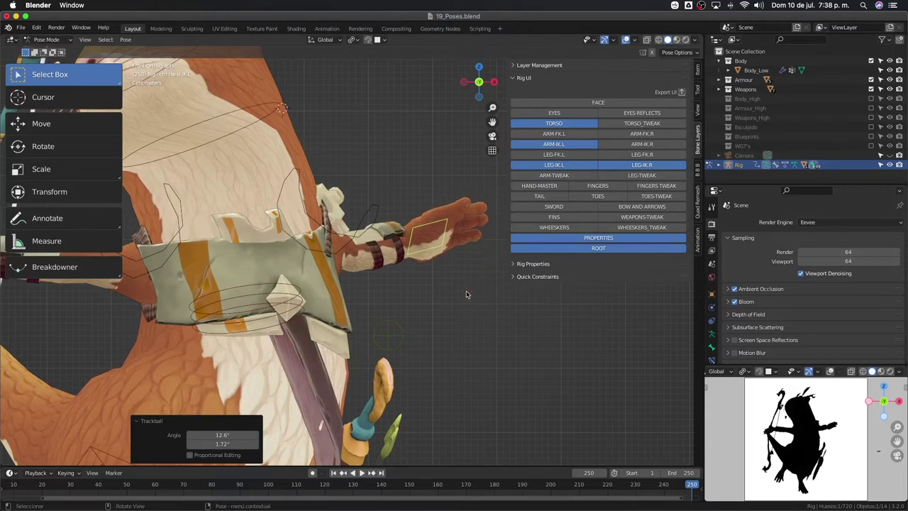
{"action": "scroll", "coordinate": [298, 248], "scroll_direction": "down", "scroll_amount": 5}
{"action": "mouse_move", "coordinate": [305, 298]}
{"action": "middle_mouse_down"}
{"action": "mouse_move", "coordinate": [353, 317]}
{"action": "mouse_move", "coordinate": [286, 328]}
{"action": "mouse_move", "coordinate": [410, 322]}
{"action": "mouse_move", "coordinate": [297, 307]}
{"action": "mouse_move", "coordinate": [454, 270]}
{"action": "middle_mouse_up"}
{"action": "scroll", "coordinate": [410, 321], "scroll_direction": "up", "scroll_amount": 3}
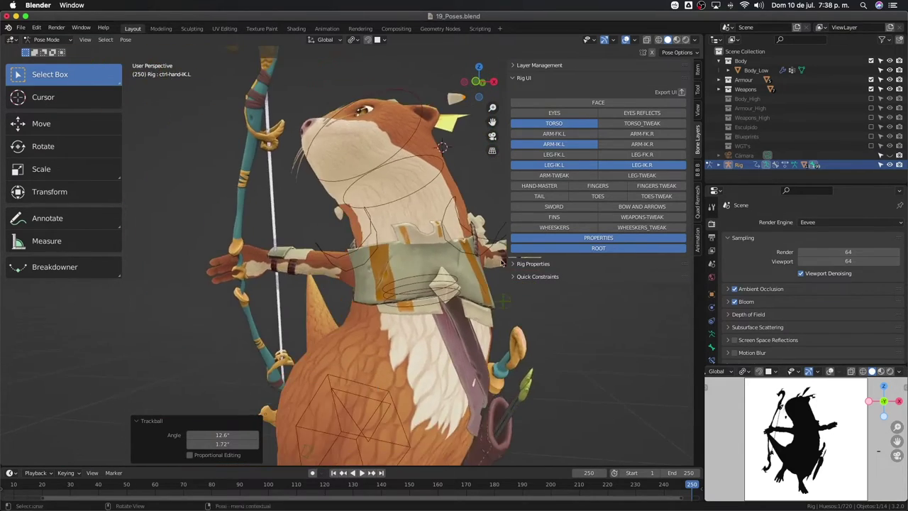
Hide the leg IK controls and rotate the right shoulder control
{"action": "left_click", "coordinate": [587, 166]}
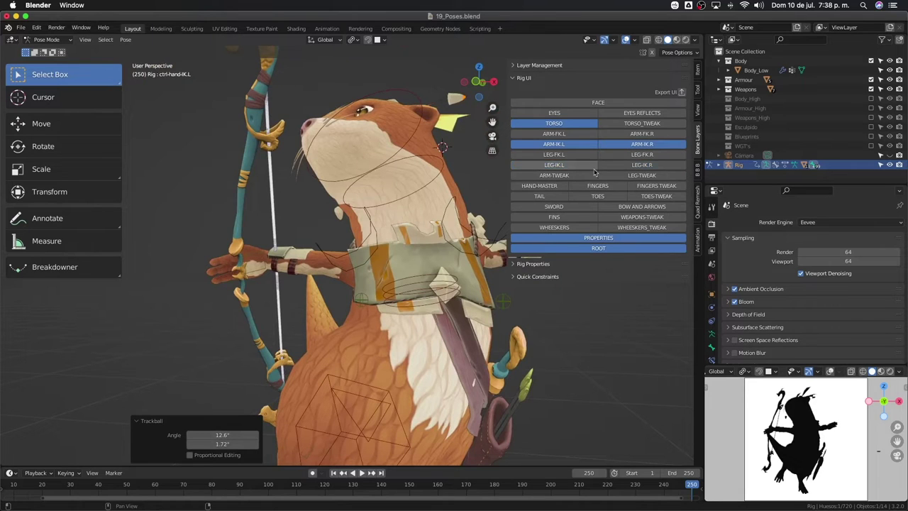
{"action": "left_click", "coordinate": [260, 275]}
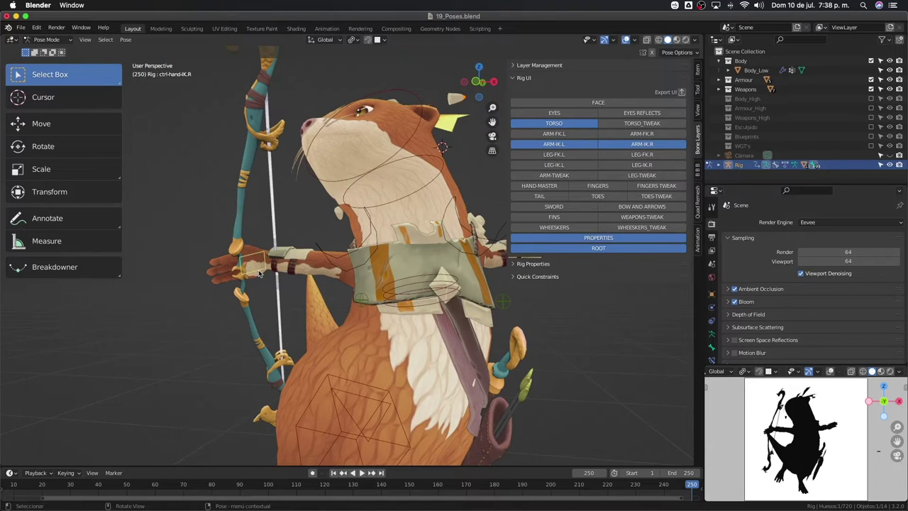
{"action": "key", "text": "KP_1"}
{"action": "key", "text": "KP_7"}
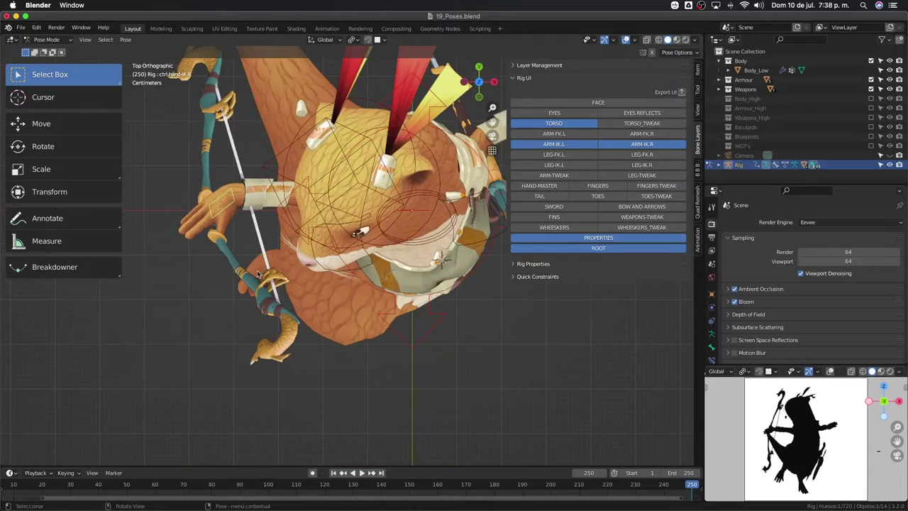
{"action": "middle_click_drag", "start_coordinate": [258, 258], "coordinate": [371, 204]}
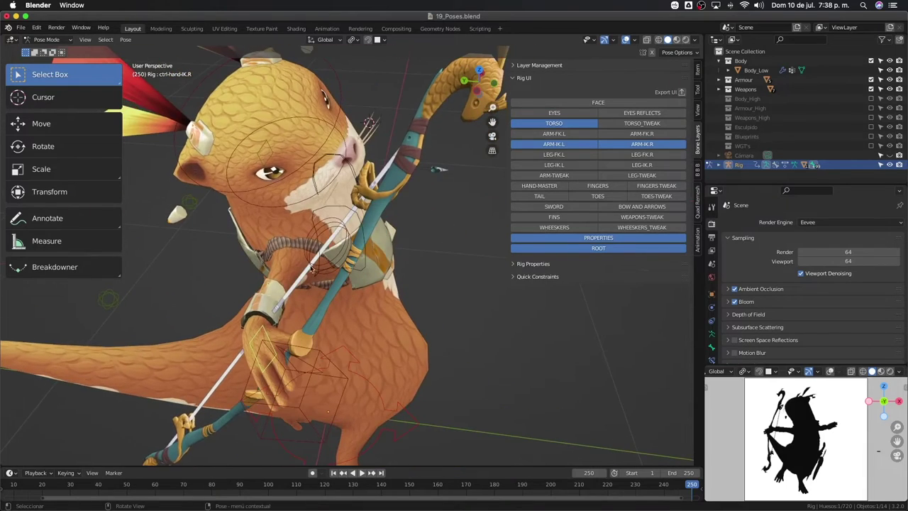
{"action": "middle_click_drag", "start_coordinate": [311, 267], "coordinate": [324, 255]}
{"action": "left_click", "coordinate": [344, 267]}
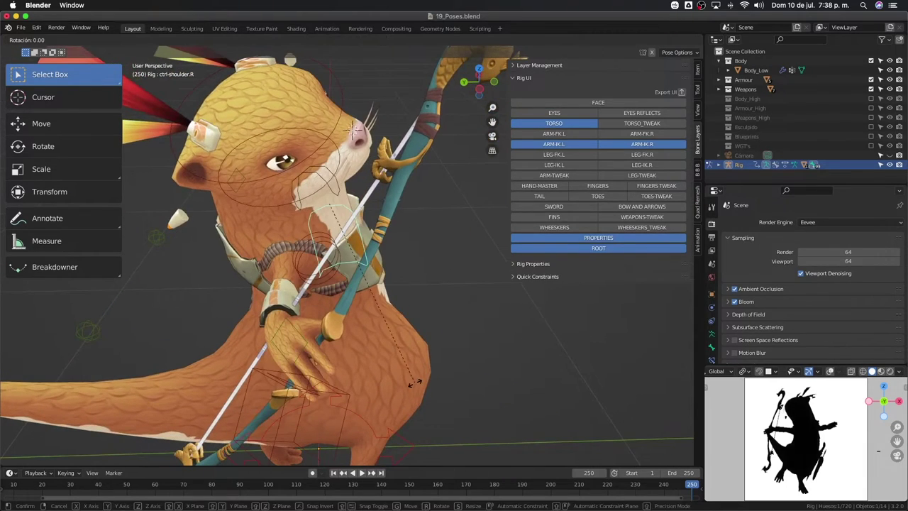
{"action": "key", "text": "r"}
{"action": "left_click", "coordinate": [440, 369]}
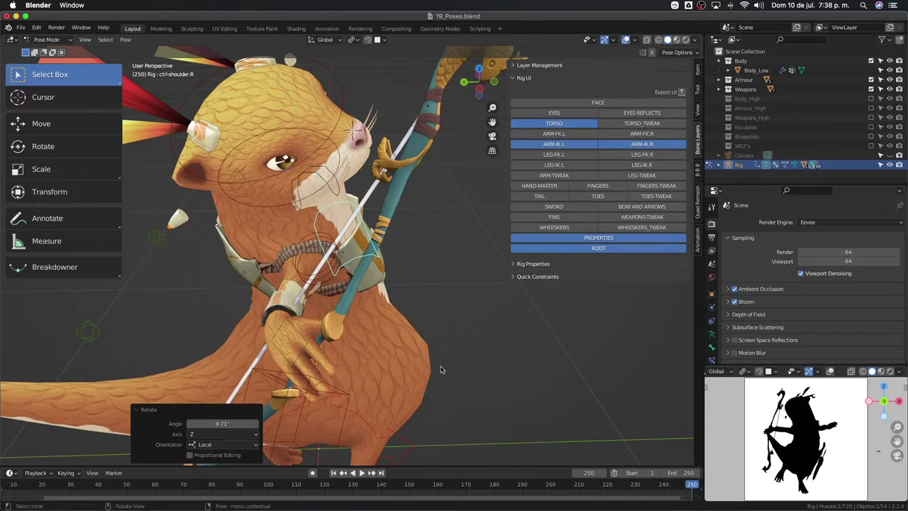
Move the right hand IK control along the global Y axis
{"action": "left_click", "coordinate": [308, 339]}
{"action": "key", "text": "g"}
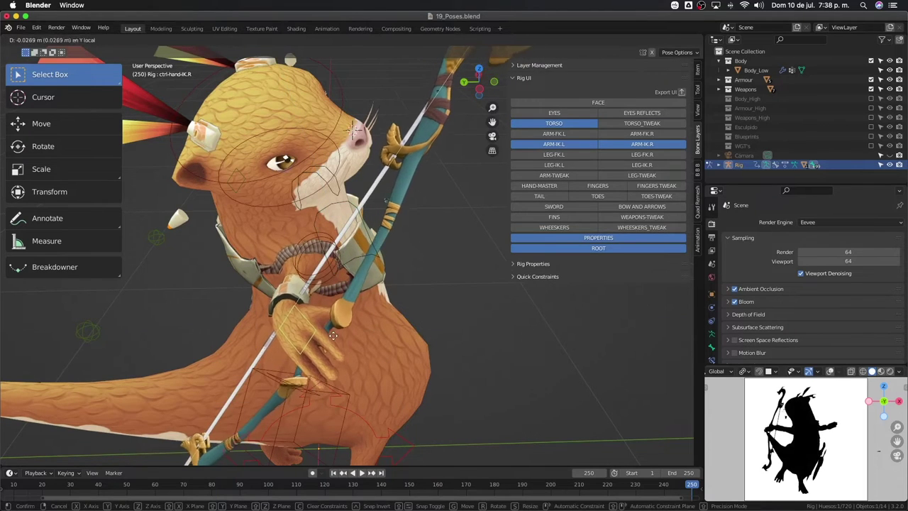
{"action": "key", "text": "x"}
{"action": "key", "text": "x"}
{"action": "key", "text": "y"}
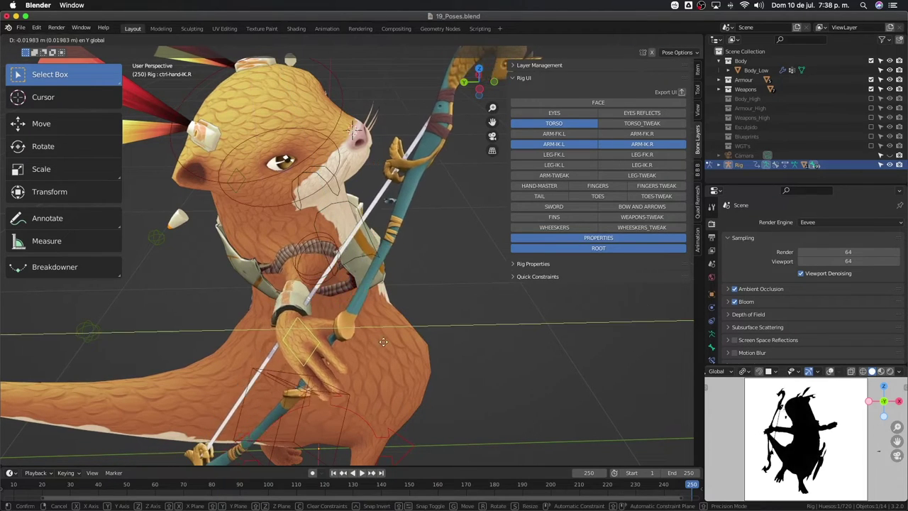
{"action": "left_click", "coordinate": [456, 329]}
{"action": "key", "text": "KP_1"}
{"action": "scroll", "coordinate": [391, 329], "scroll_direction": "up", "scroll_amount": 2}
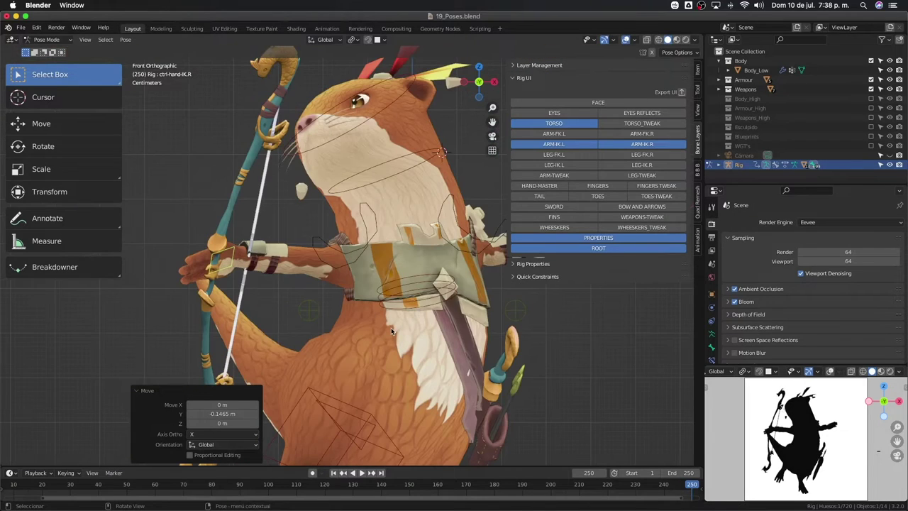
Rotate and reposition the right bow hand, then recentre the otter in view
{"action": "key", "text": "r"}
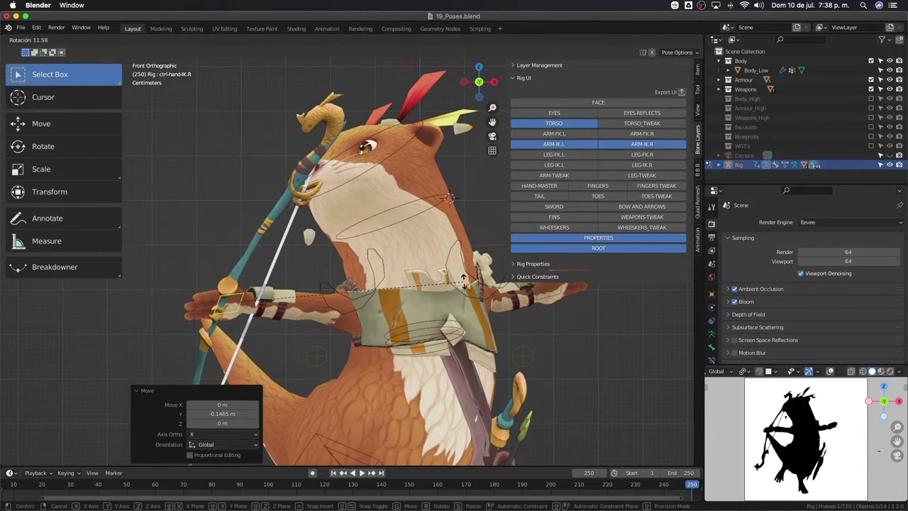
{"action": "left_click", "coordinate": [486, 284]}
{"action": "key", "text": "g"}
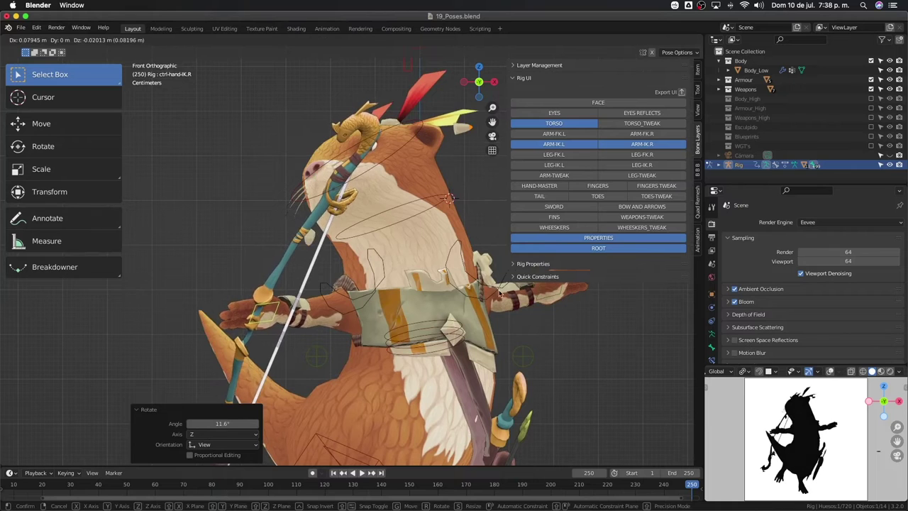
{"action": "left_click", "coordinate": [499, 291]}
{"action": "key", "text": "r"}
{"action": "left_click", "coordinate": [489, 307]}
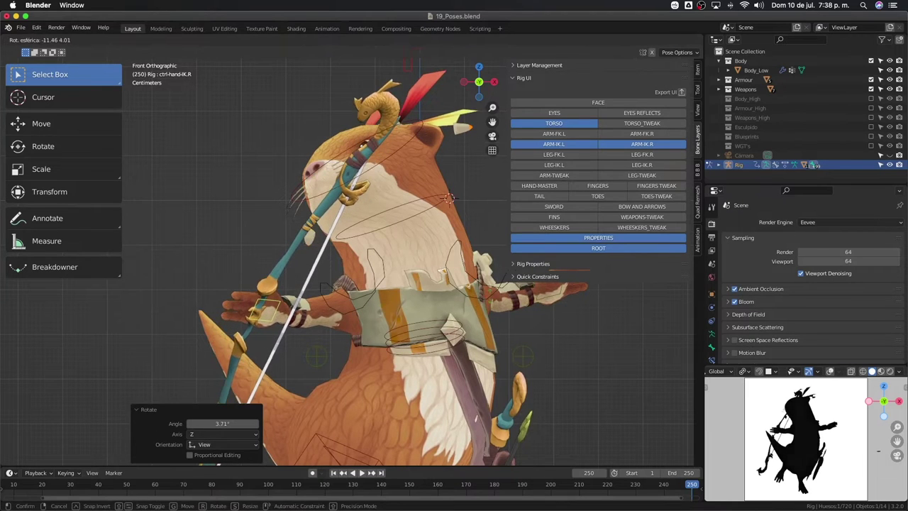
{"action": "middle_click_drag", "start_coordinate": [490, 298], "coordinate": [455, 252], "text": "shift"}
Tilt the bow arm freely, then rotate and shift the bow hand
{"action": "key", "text": "r"}
{"action": "key", "text": "r"}
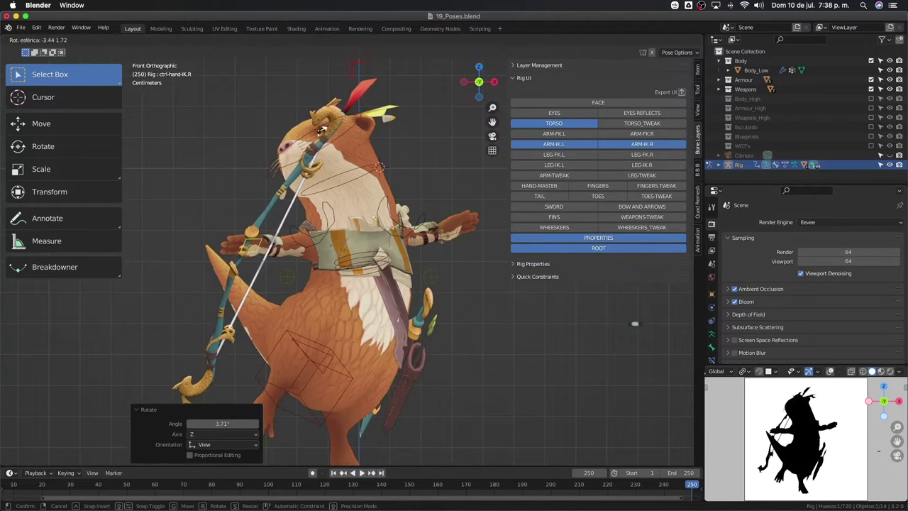
{"action": "left_click", "coordinate": [459, 211]}
{"action": "key", "text": "r"}
{"action": "left_click", "coordinate": [391, 190]}
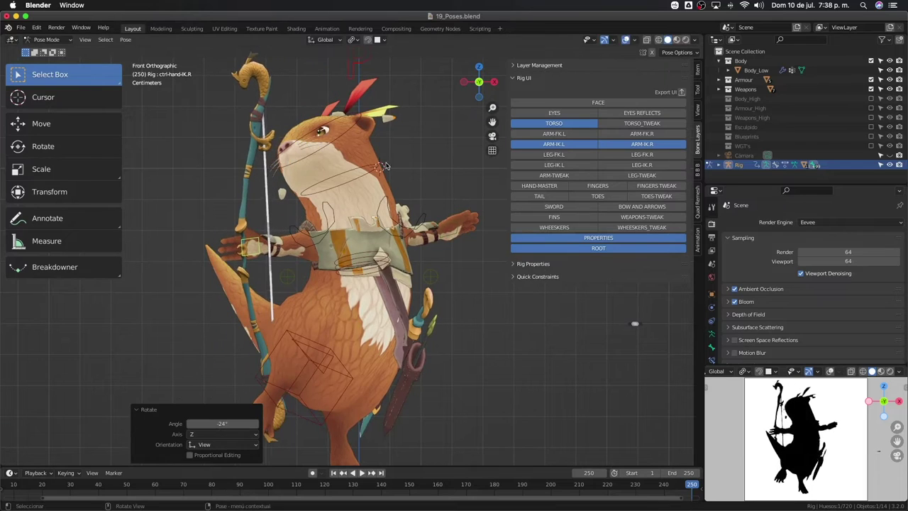
{"action": "key", "text": "g"}
{"action": "left_click", "coordinate": [387, 195]}
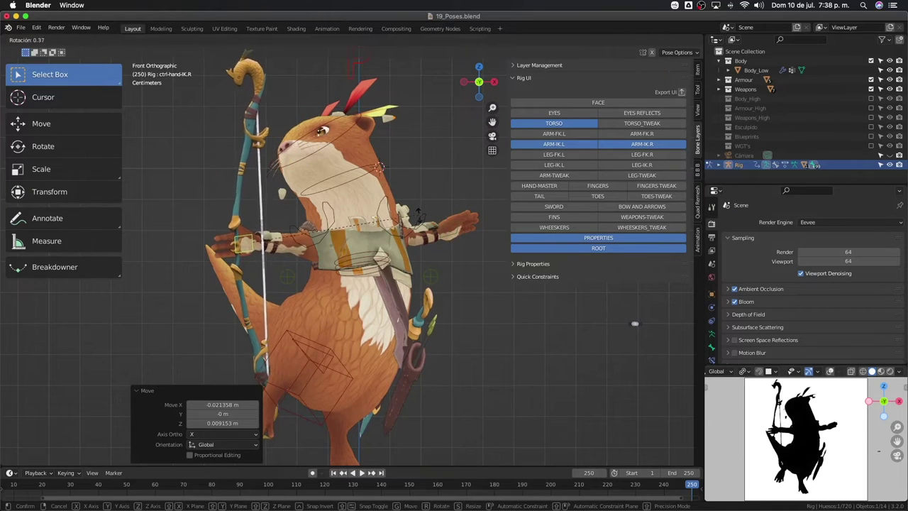
Give the bow hand a slight final rotation and position, then inspect the pose from the front
{"action": "key", "text": "r"}
{"action": "left_click", "coordinate": [422, 226]}
{"action": "key", "text": "g"}
{"action": "left_click", "coordinate": [421, 225]}
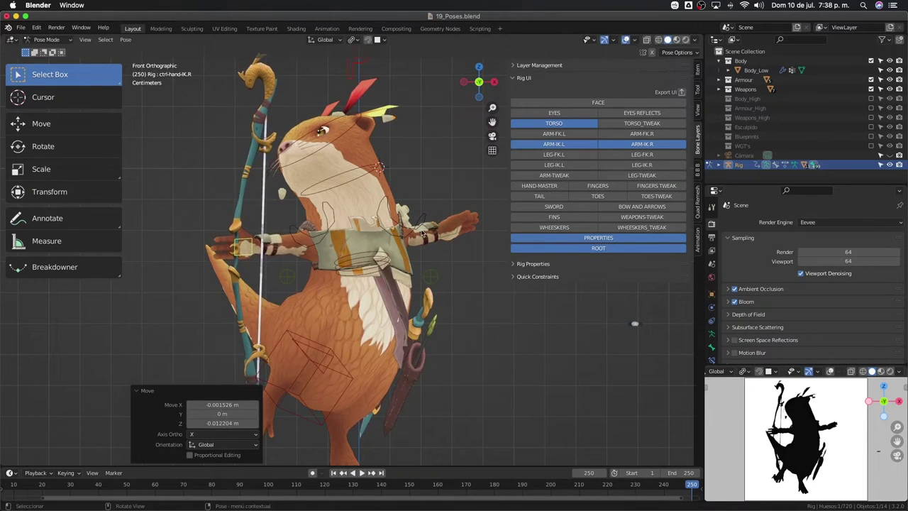
{"action": "scroll", "coordinate": [421, 234], "scroll_direction": "up", "scroll_amount": 1}
{"action": "mouse_move", "coordinate": [428, 237]}
{"action": "middle_mouse_down"}
{"action": "mouse_move", "coordinate": [417, 279]}
{"action": "mouse_move", "coordinate": [390, 260]}
{"action": "middle_mouse_up"}
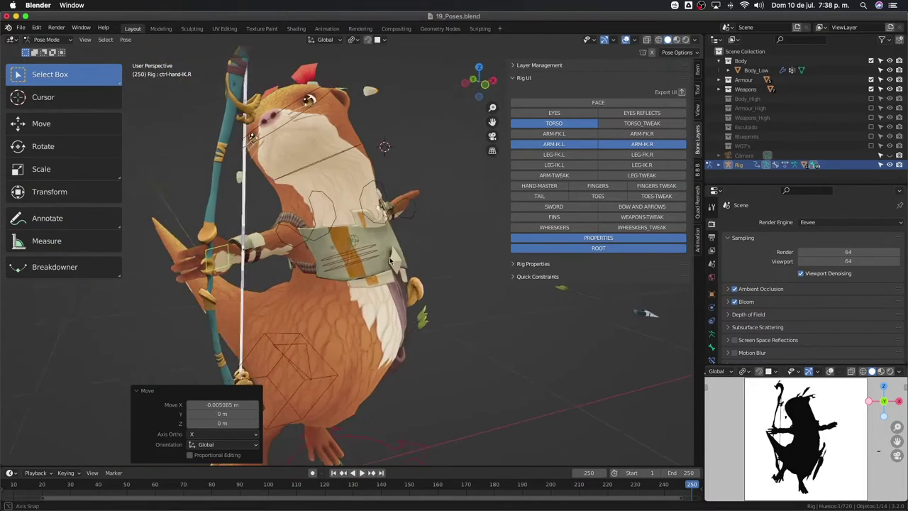
{"action": "middle_click_drag", "start_coordinate": [350, 226], "coordinate": [395, 265], "text": "alt"}
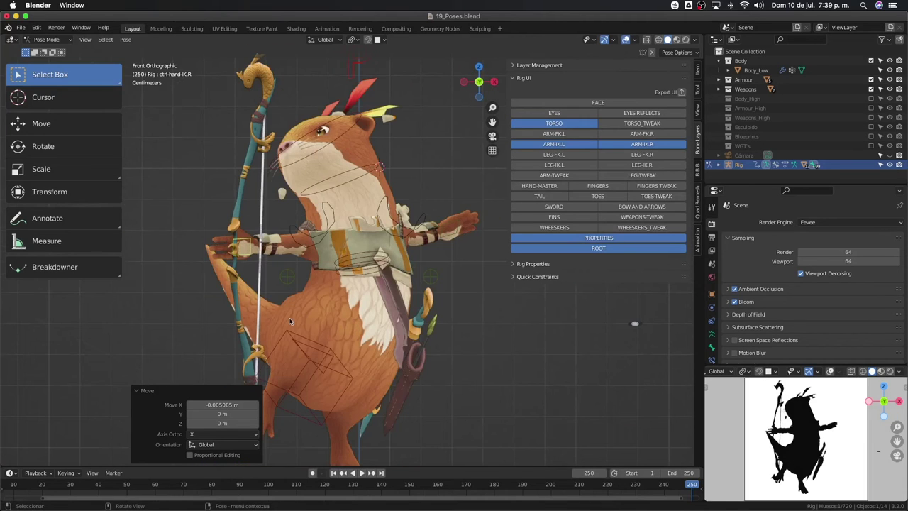
{"action": "scroll", "coordinate": [298, 327], "scroll_direction": "down", "scroll_amount": 3, "text": "shift"}
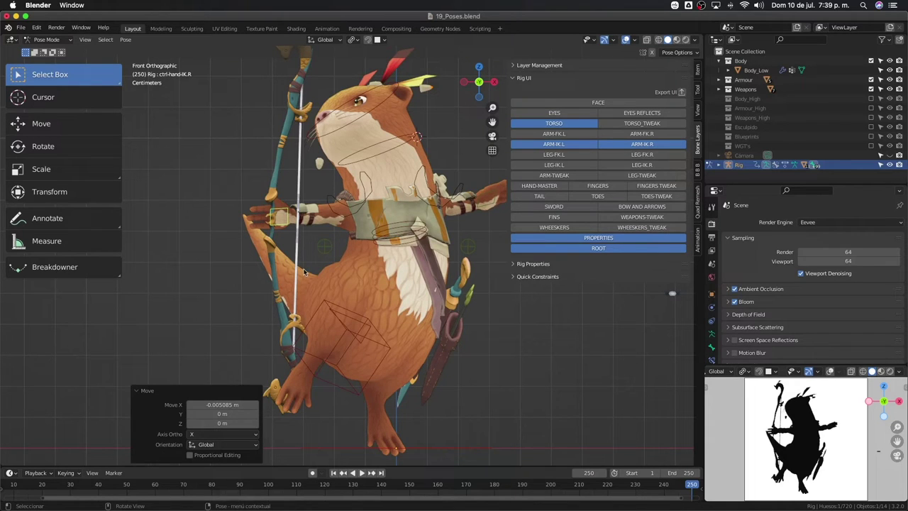
Shift the bow hand slightly and move the right shoulder control
{"action": "key", "text": "g"}
{"action": "left_click", "coordinate": [301, 230]}
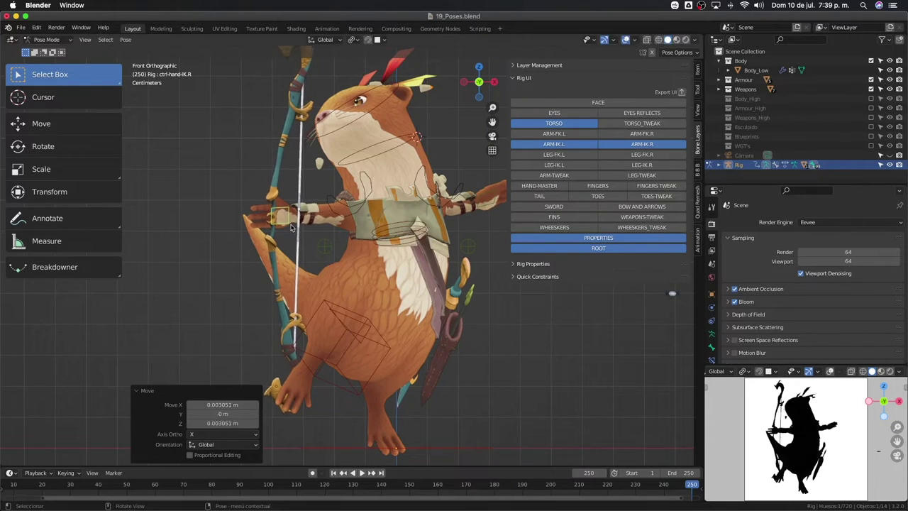
{"action": "key", "text": "g"}
{"action": "left_click", "coordinate": [311, 232]}
{"action": "left_click", "coordinate": [364, 206]}
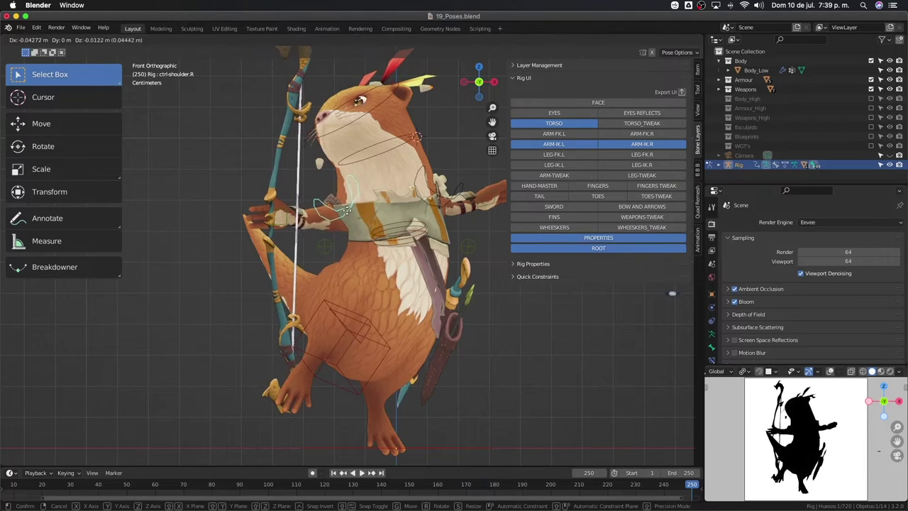
{"action": "key", "text": "g"}
{"action": "left_click", "coordinate": [368, 224]}
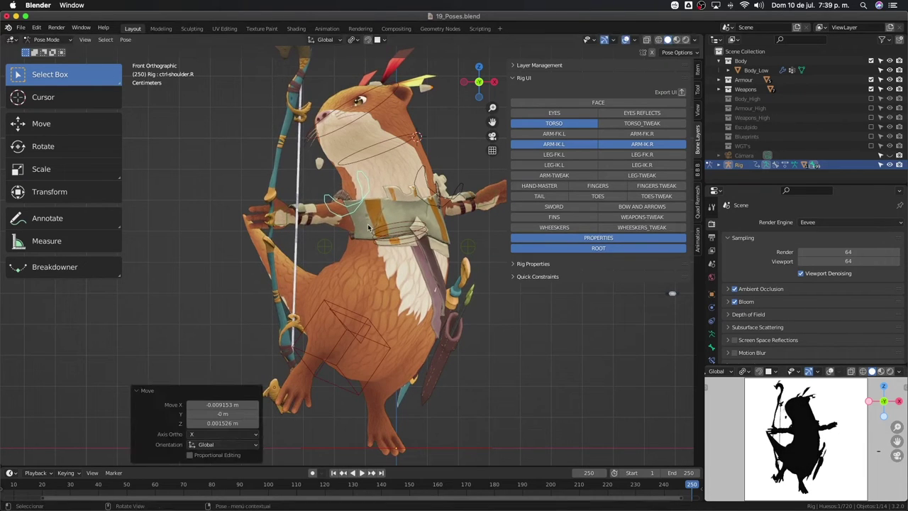
Move and tumble the bow hand so the bow's top leans back, tilting -4.2° about view Z
{"action": "left_click", "coordinate": [280, 220]}
{"action": "key", "text": "g"}
{"action": "left_click", "coordinate": [298, 228]}
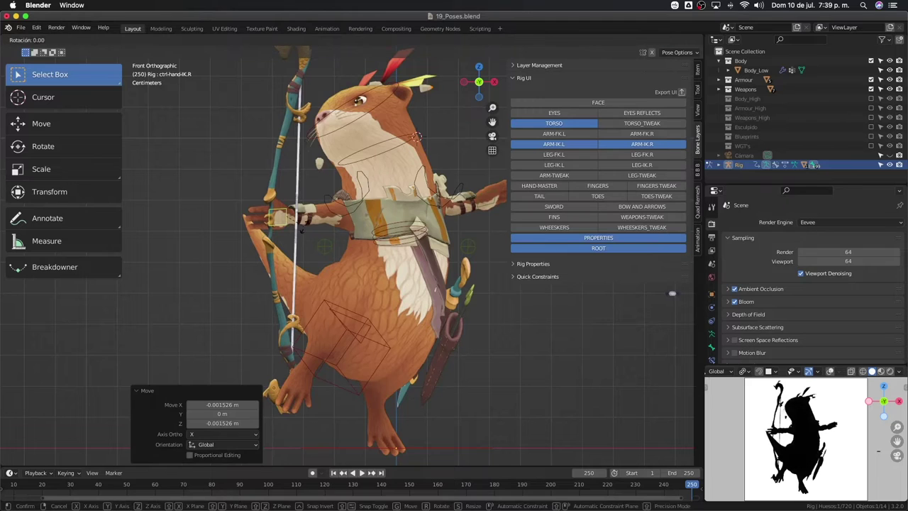
{"action": "key", "text": "r"}
{"action": "key", "text": "r"}
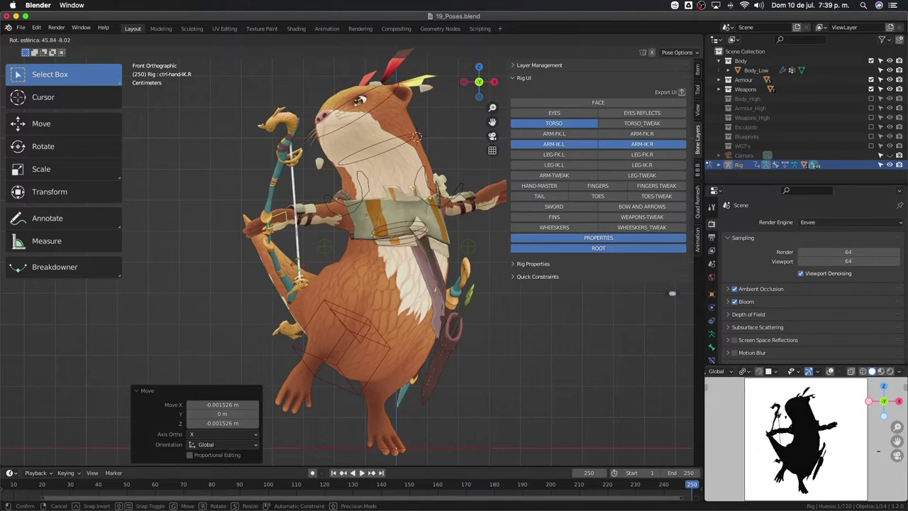
{"action": "left_click", "coordinate": [300, 268]}
{"action": "key", "text": "r"}
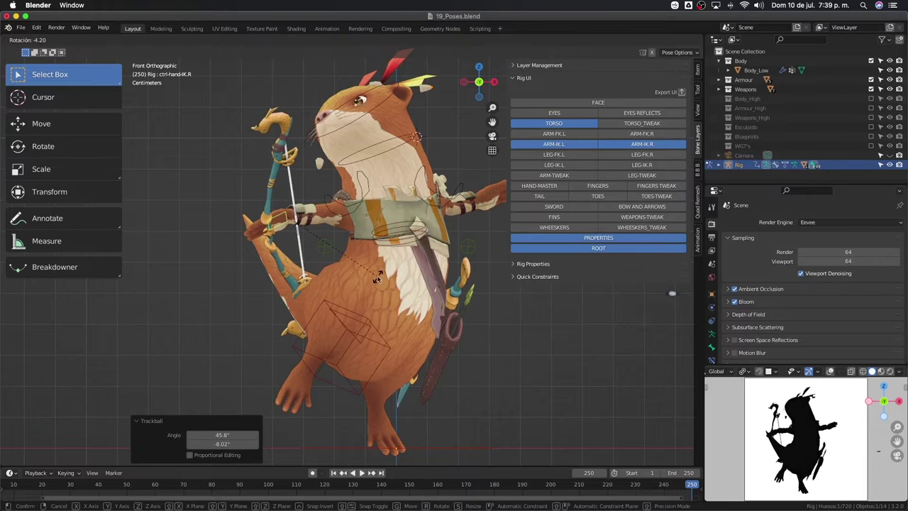
{"action": "left_click", "coordinate": [378, 278]}
{"action": "key", "text": "r"}
{"action": "key", "text": "r"}
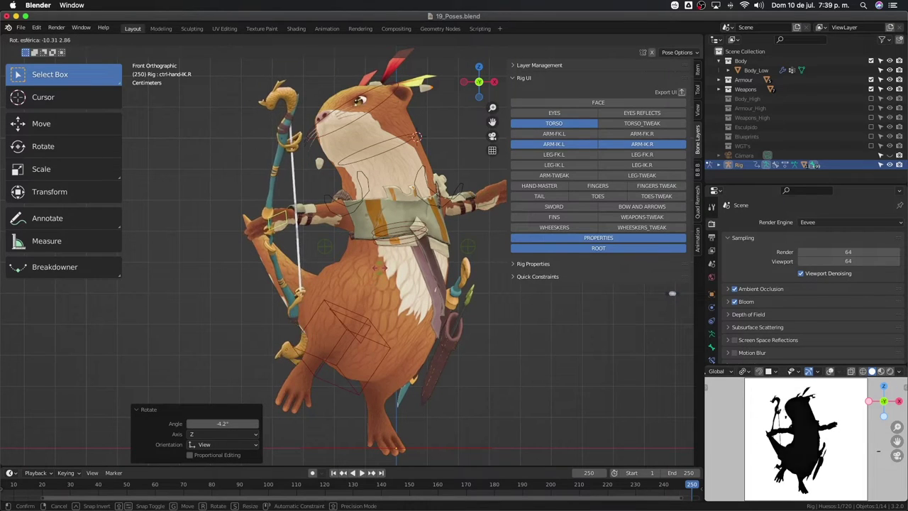
Finish the bow tilt and rotate the hips control -16.4° about its local X axis
{"action": "left_click", "coordinate": [384, 271]}
{"action": "middle_click_drag", "start_coordinate": [384, 271], "coordinate": [351, 338]}
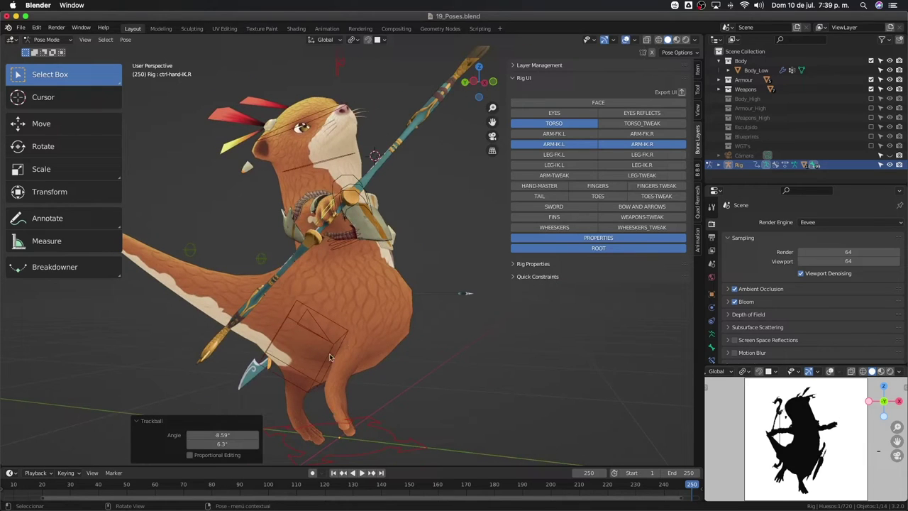
{"action": "scroll", "coordinate": [322, 361], "scroll_direction": "down", "scroll_amount": 3}
{"action": "left_click", "coordinate": [340, 319]}
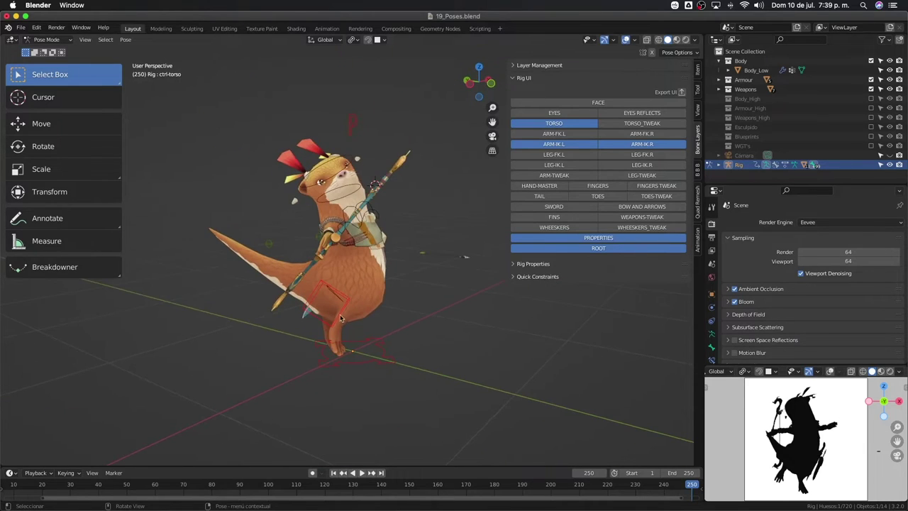
{"action": "scroll", "coordinate": [340, 299], "scroll_direction": "up", "scroll_amount": 3}
{"action": "left_click", "coordinate": [362, 341]}
{"action": "key", "text": "r"}
{"action": "key", "text": "x"}
{"action": "key", "text": "x"}
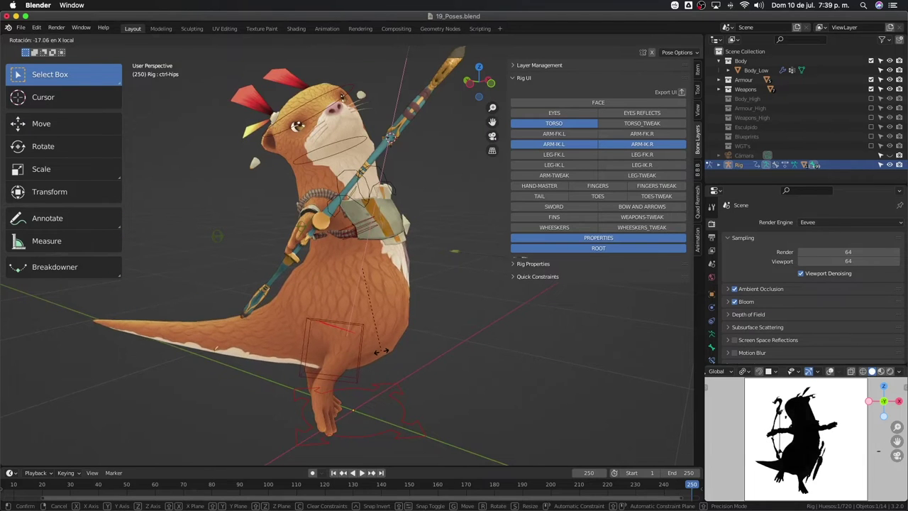
{"action": "left_click", "coordinate": [380, 351]}
{"action": "mouse_move", "coordinate": [380, 351]}
{"action": "middle_mouse_down"}
{"action": "mouse_move", "coordinate": [304, 335]}
{"action": "mouse_move", "coordinate": [341, 284]}
{"action": "mouse_move", "coordinate": [358, 232]}
{"action": "middle_mouse_up"}
Start rotating the bow hand IK control 16.8° around its local X axis
{"action": "left_click", "coordinate": [341, 284]}
{"action": "key", "text": "r"}
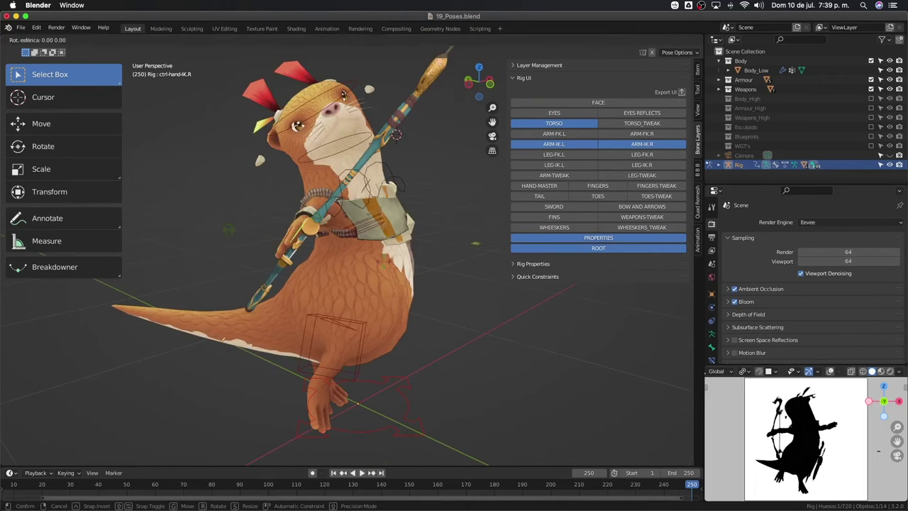
{"action": "key", "text": "y"}
{"action": "key", "text": "y"}
{"action": "key", "text": "x"}
{"action": "key", "text": "x"}
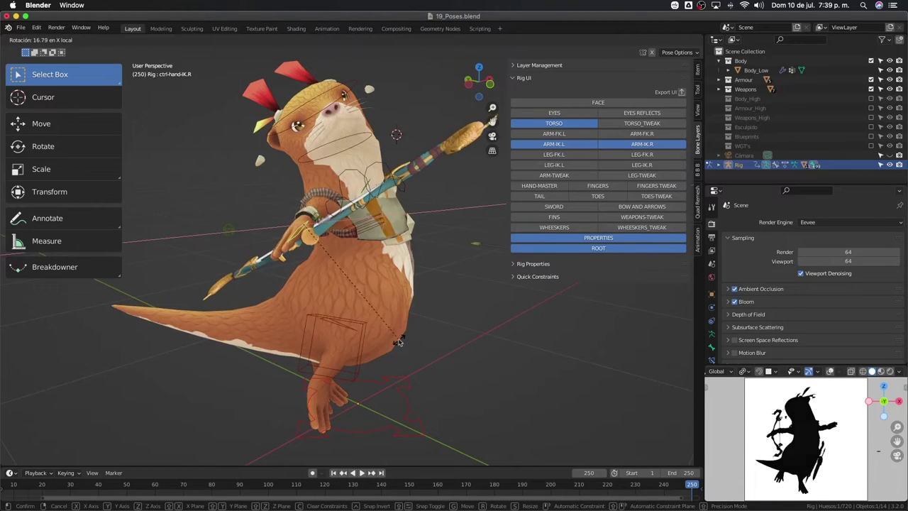
Confirm the bow hand rotation and reposition the bow hand from the top view
{"action": "left_click", "coordinate": [401, 312]}
{"action": "mouse_move", "coordinate": [401, 312]}
{"action": "middle_mouse_down"}
{"action": "mouse_move", "coordinate": [417, 288]}
{"action": "mouse_move", "coordinate": [440, 316]}
{"action": "middle_mouse_up"}
{"action": "key", "text": "KP_7"}
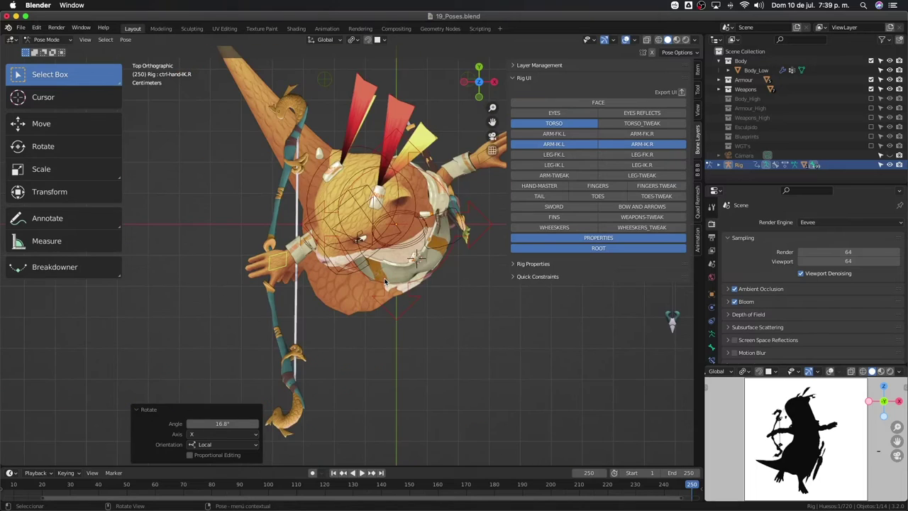
{"action": "key", "text": "r"}
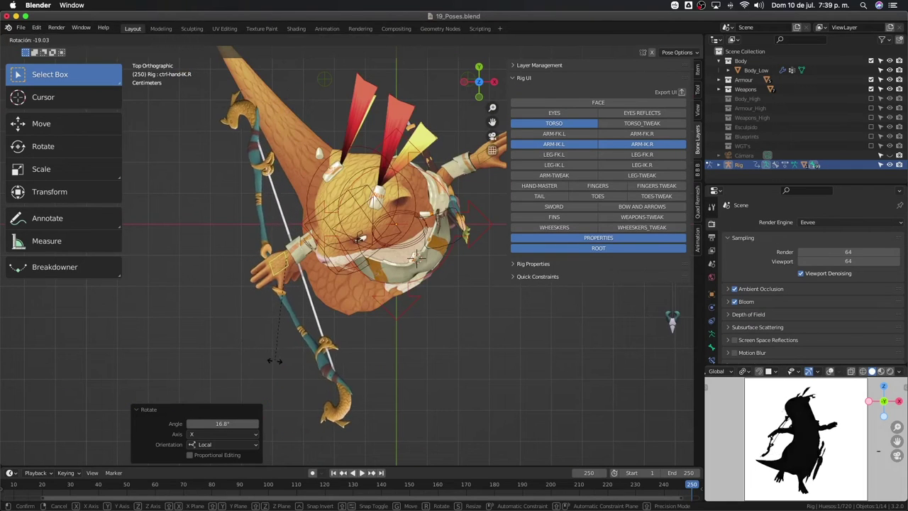
{"action": "right_click", "coordinate": [256, 363]}
{"action": "key", "text": "g"}
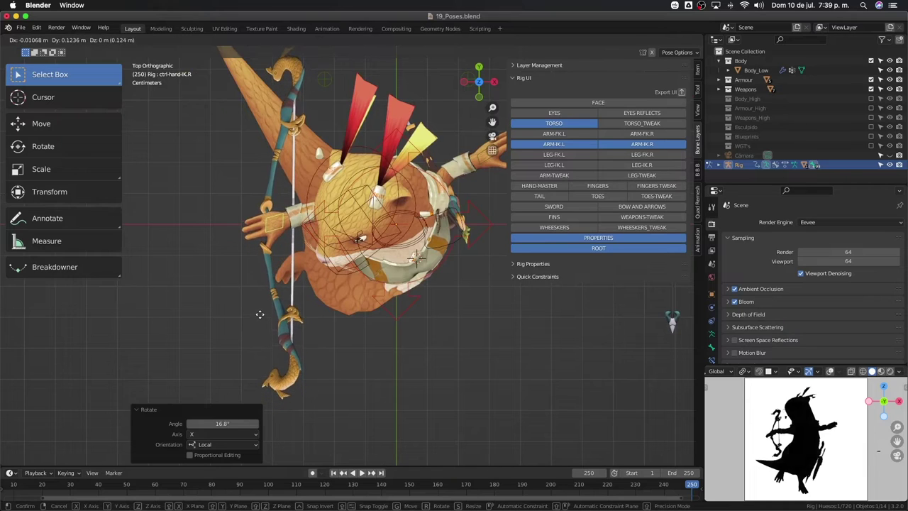
{"action": "left_click", "coordinate": [260, 318]}
Rotate the bow hand slightly, then switch to the scene camera view
{"action": "key", "text": "r"}
{"action": "left_click", "coordinate": [264, 327]}
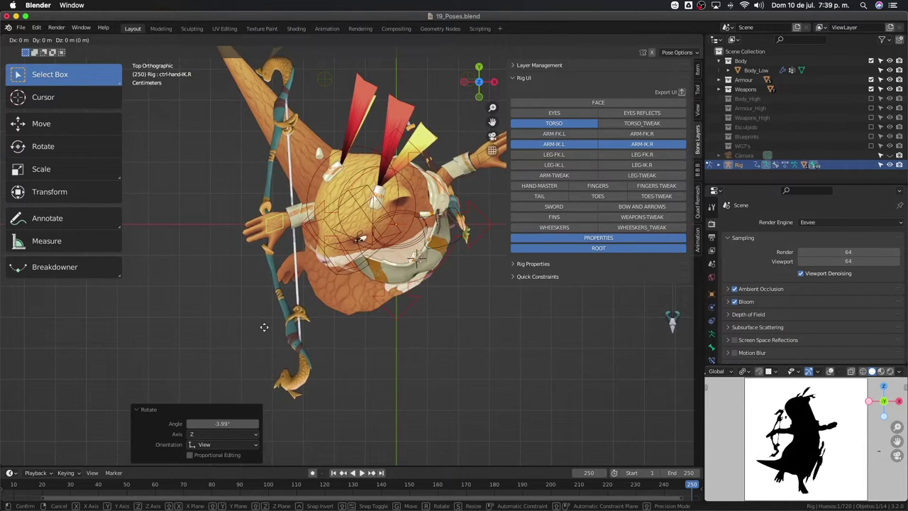
{"action": "key", "text": "g"}
{"action": "right_click", "coordinate": [262, 329]}
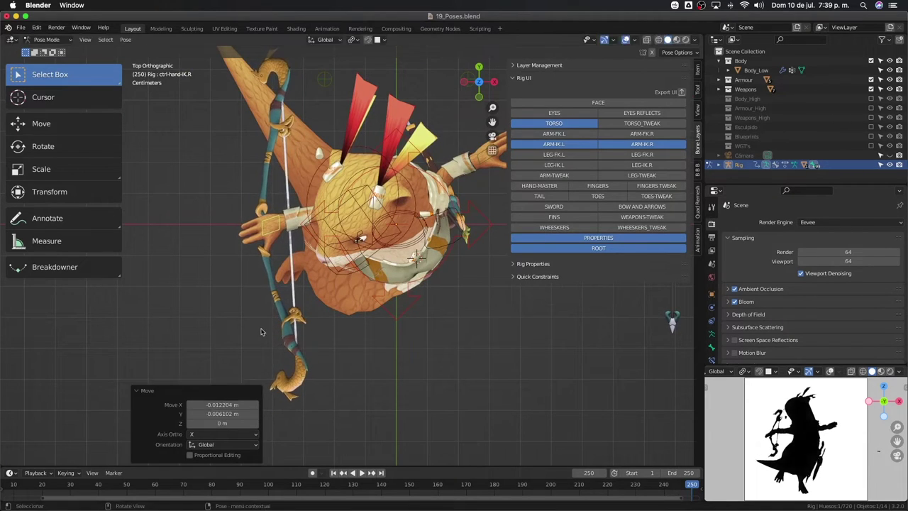
{"action": "mouse_move", "coordinate": [261, 329]}
{"action": "middle_mouse_down"}
{"action": "mouse_move", "coordinate": [261, 256]}
{"action": "mouse_move", "coordinate": [301, 272]}
{"action": "mouse_move", "coordinate": [277, 263]}
{"action": "middle_mouse_up"}
{"action": "key", "text": "KP_0"}
Rotate the bow hand around its local Y axis in camera view
{"action": "key", "text": "r"}
{"action": "key", "text": "x"}
{"action": "key", "text": "x"}
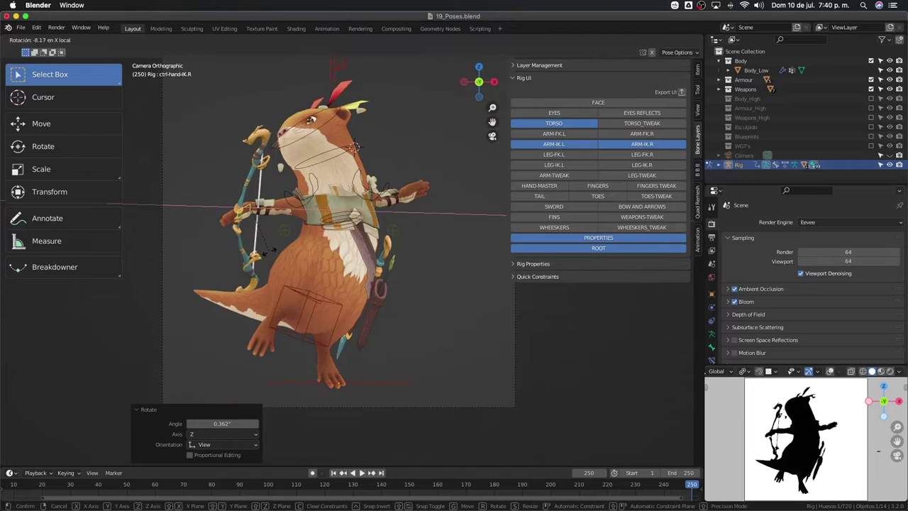
{"action": "key", "text": "y"}
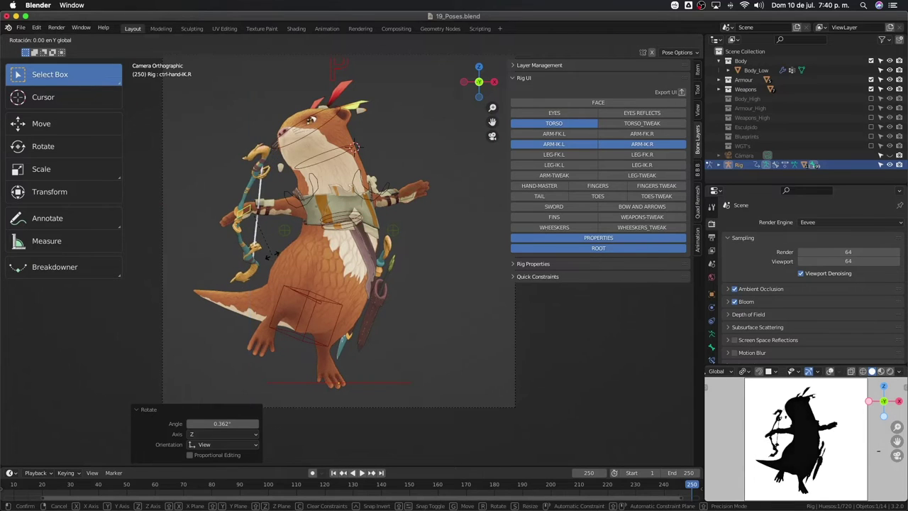
{"action": "key", "text": "y"}
{"action": "left_click", "coordinate": [273, 268]}
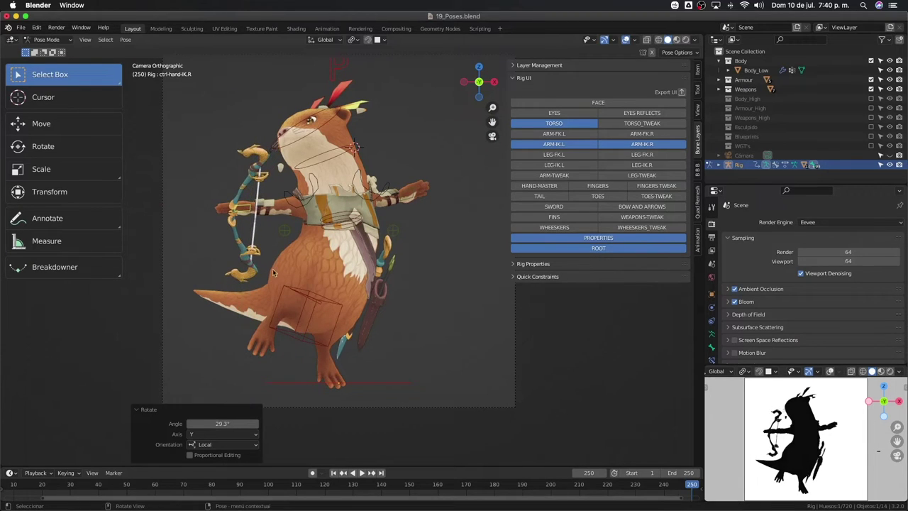
Move the bow hand sideways along X, then recheck the framing through the camera
{"action": "mouse_move", "coordinate": [287, 265]}
{"action": "middle_mouse_down"}
{"action": "mouse_move", "coordinate": [348, 332]}
{"action": "mouse_move", "coordinate": [415, 341]}
{"action": "middle_mouse_up"}
{"action": "key", "text": "g"}
{"action": "key", "text": "x"}
{"action": "left_click", "coordinate": [415, 342]}
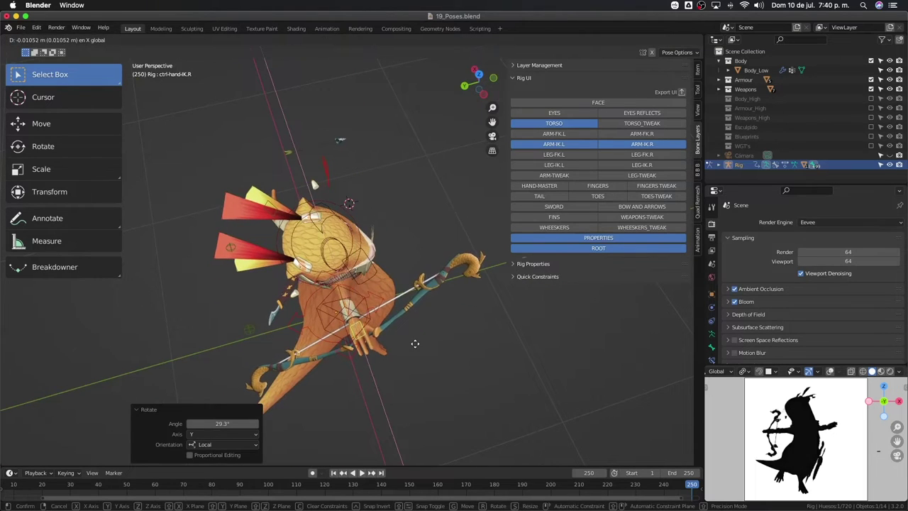
{"action": "middle_click_drag", "start_coordinate": [415, 342], "coordinate": [280, 307]}
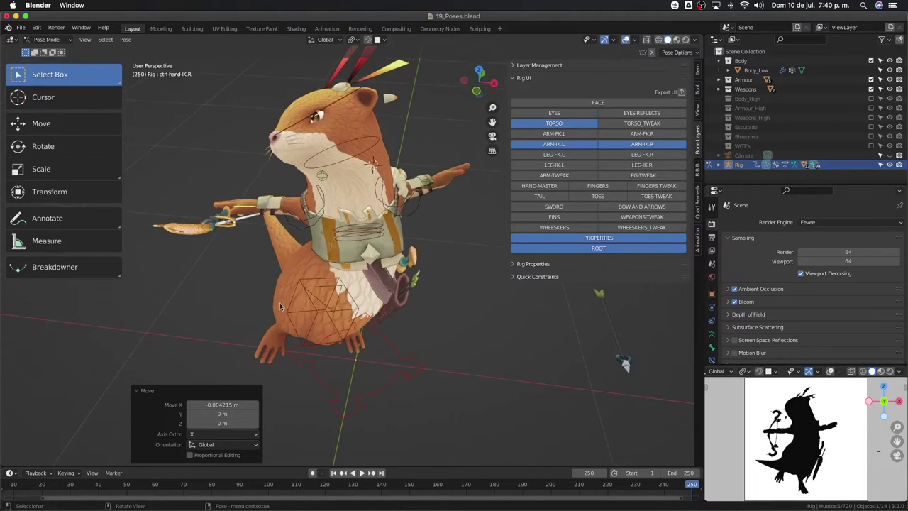
{"action": "key", "text": "KP_0"}
{"action": "scroll", "coordinate": [280, 306], "scroll_direction": "up", "scroll_amount": 2}
Rotate the bow hand around the global Z axis
{"action": "key", "text": "r"}
{"action": "key", "text": "x"}
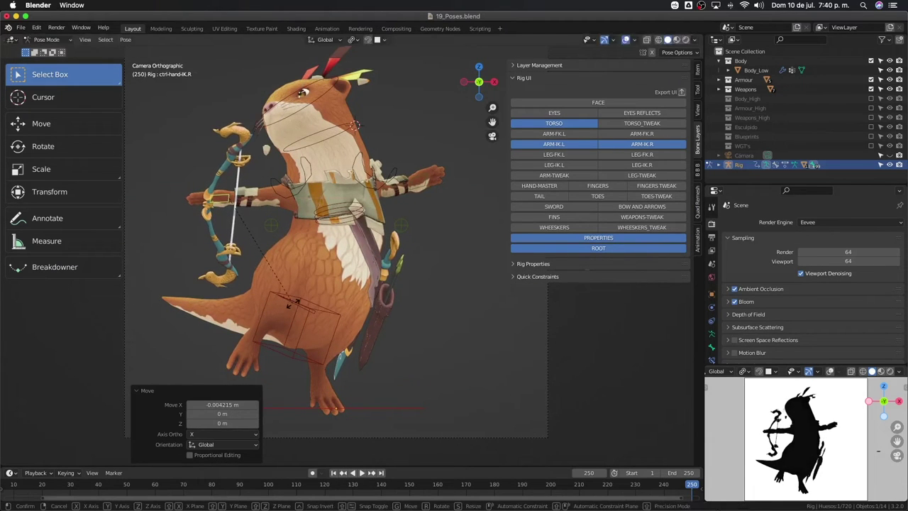
{"action": "key", "text": "z"}
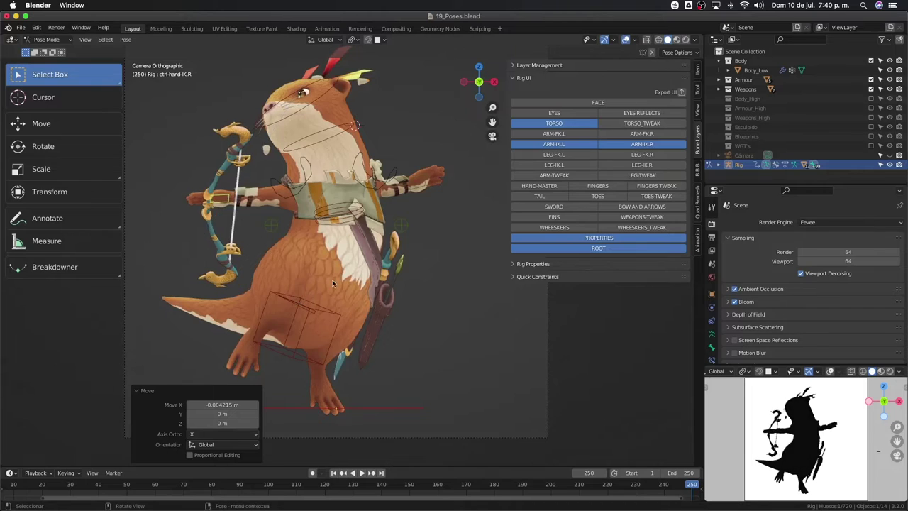
{"action": "key", "text": "Return"}
{"action": "mouse_move", "coordinate": [306, 213]}
{"action": "middle_mouse_down"}
{"action": "mouse_move", "coordinate": [349, 310]}
{"action": "mouse_move", "coordinate": [408, 319]}
{"action": "middle_mouse_up"}
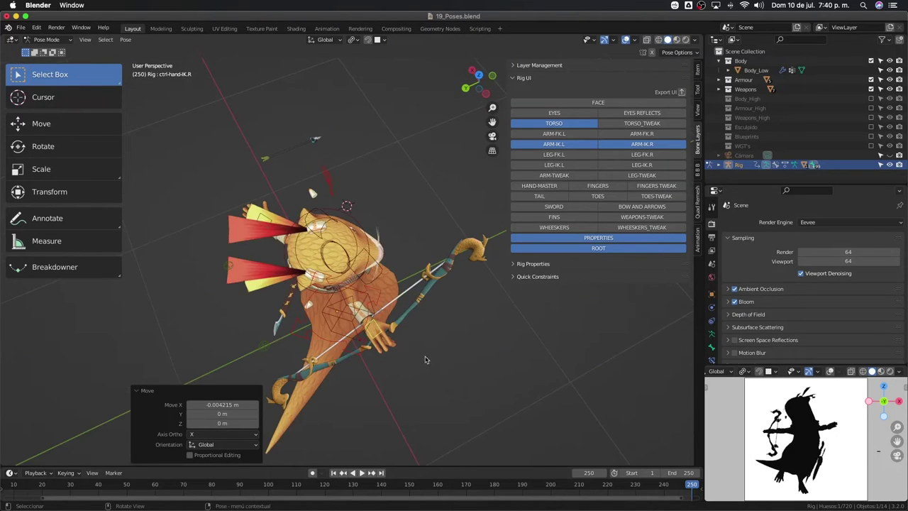
{"action": "middle_click_drag", "start_coordinate": [426, 360], "coordinate": [436, 366]}
Nudge and slightly rotate the bow hand, then frame the otter in camera view
{"action": "key", "text": "g"}
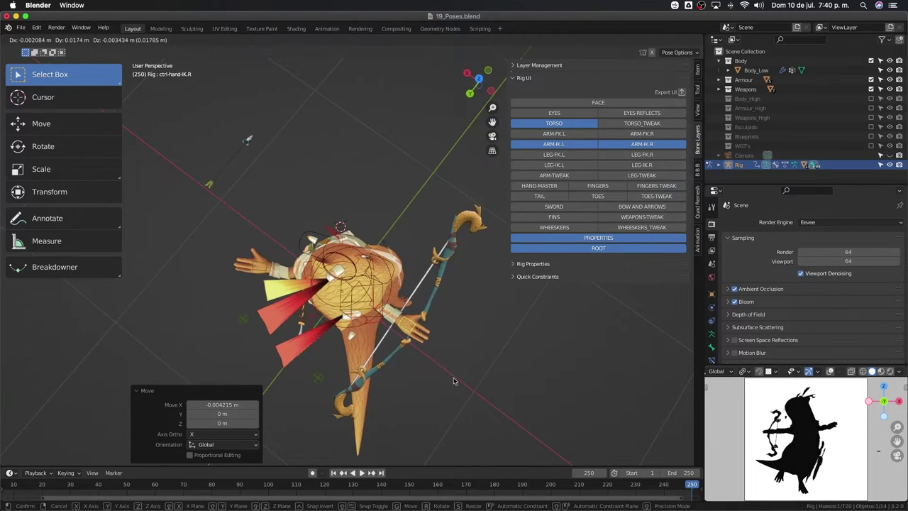
{"action": "left_click", "coordinate": [454, 381]}
{"action": "key", "text": "r"}
{"action": "left_click", "coordinate": [482, 355]}
{"action": "middle_click_drag", "start_coordinate": [482, 355], "coordinate": [361, 307]}
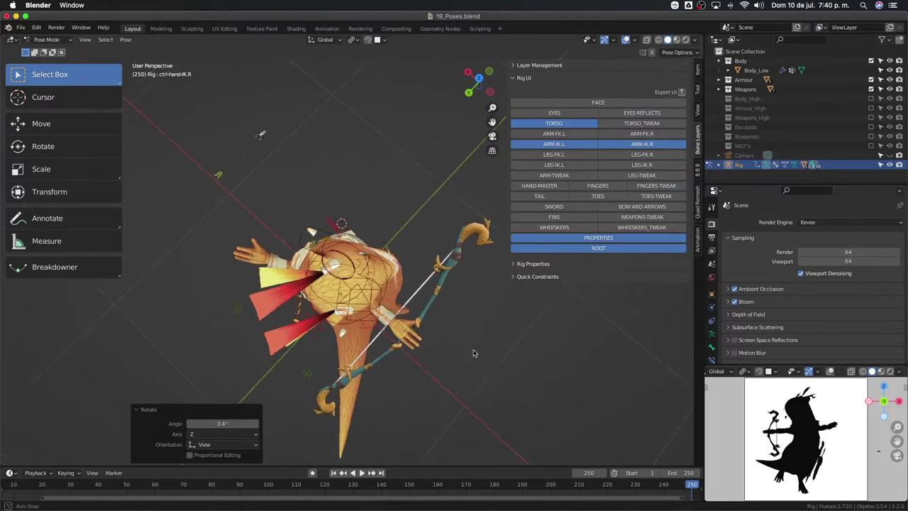
{"action": "key", "text": "KP_0"}
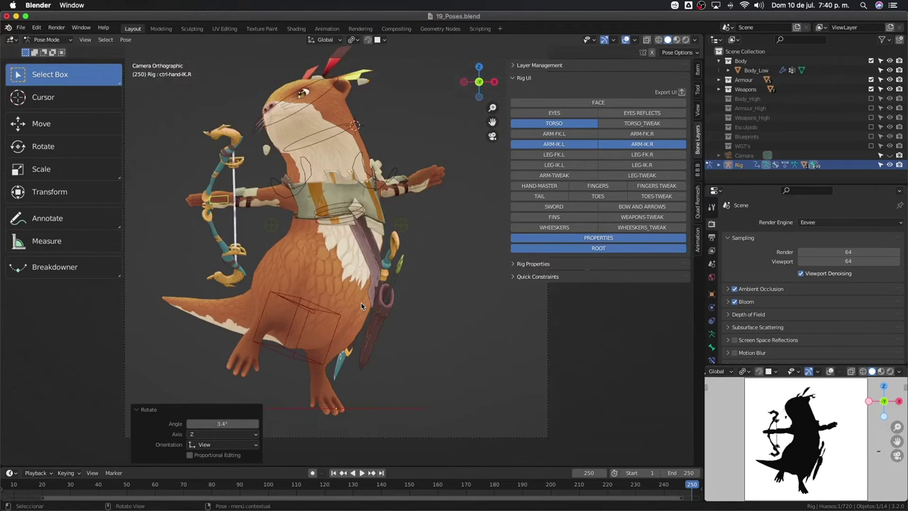
{"action": "scroll", "coordinate": [362, 306], "scroll_direction": "up", "scroll_amount": 1}
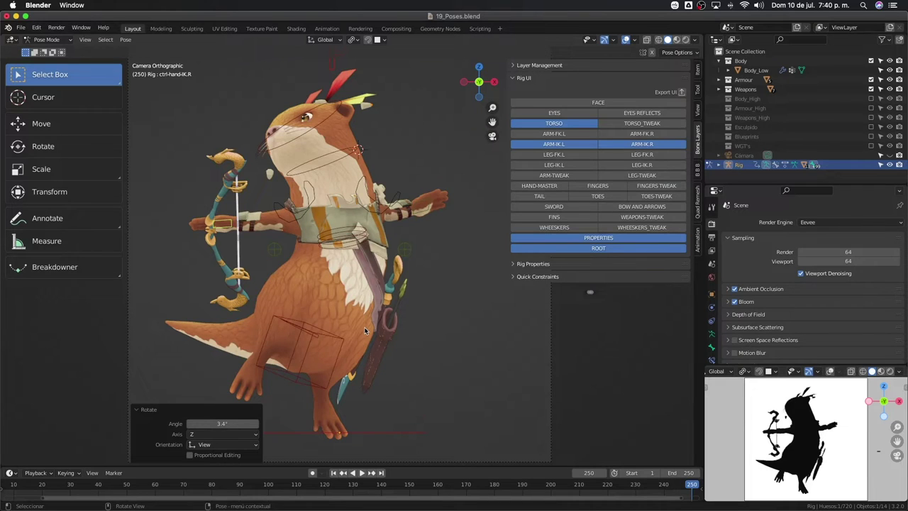
{"action": "middle_click_drag", "start_coordinate": [365, 331], "coordinate": [376, 293], "text": "shift"}
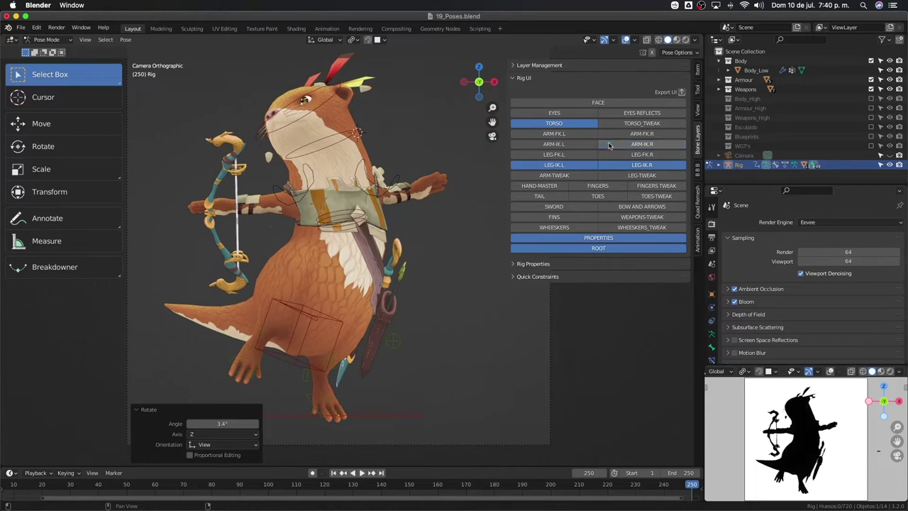
Select the raised right foot's IK control and move it to a new position
{"action": "scroll", "coordinate": [425, 315], "scroll_direction": "up", "scroll_amount": 1}
{"action": "middle_click_drag", "start_coordinate": [346, 402], "coordinate": [331, 290], "text": "shift"}
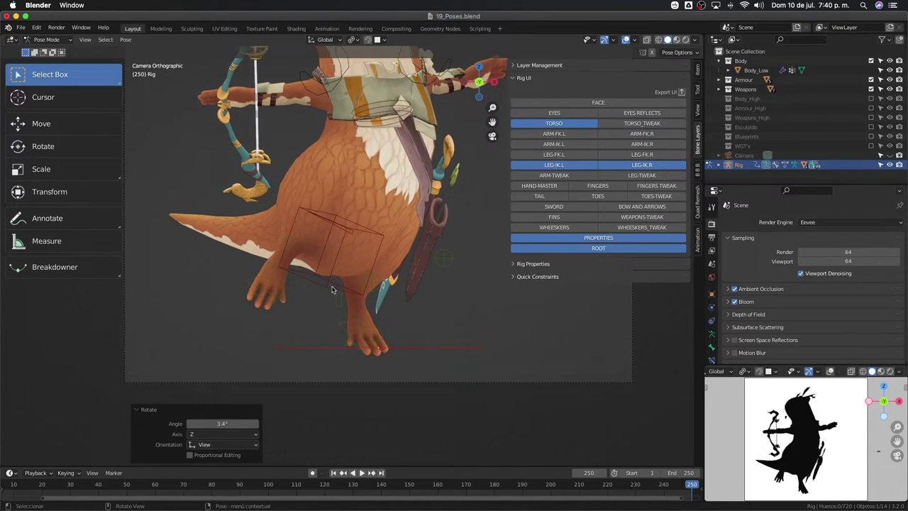
{"action": "left_click", "coordinate": [281, 284]}
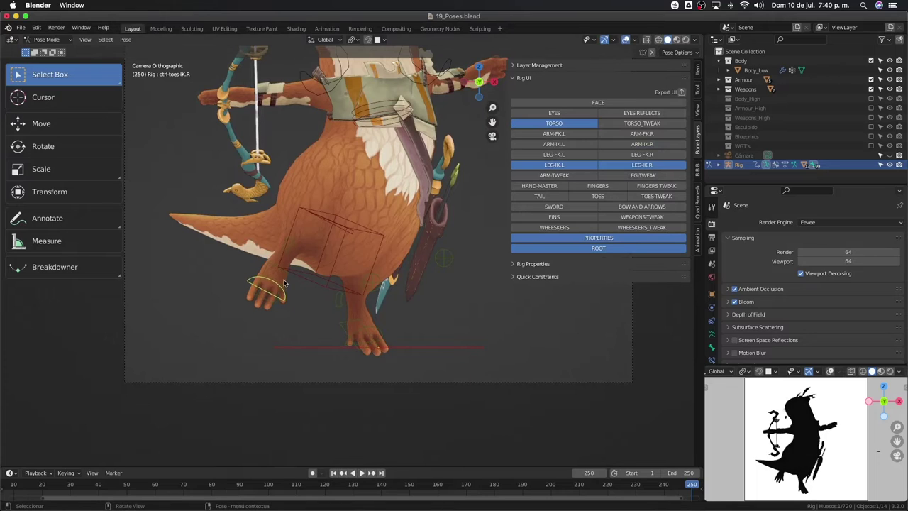
{"action": "left_click", "coordinate": [284, 284]}
{"action": "key", "text": "g"}
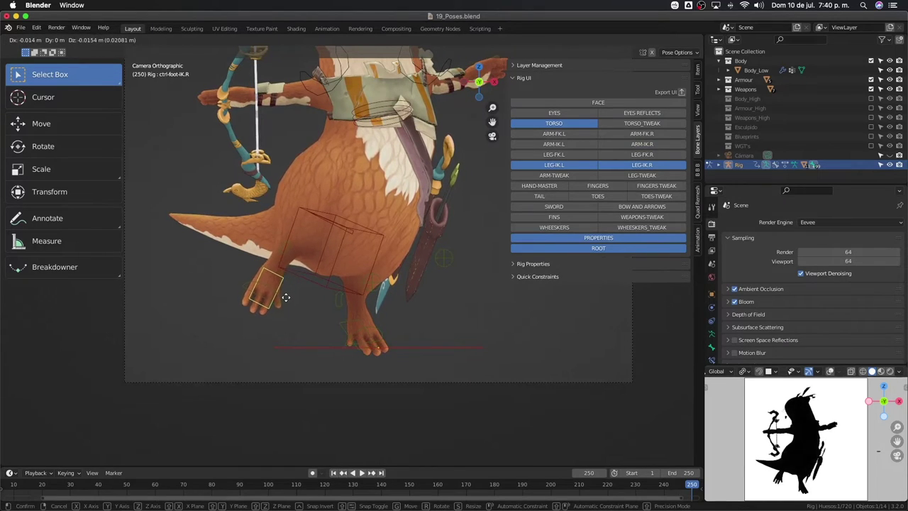
{"action": "left_click", "coordinate": [286, 297]}
Cancel a trial foot rotation, orbit around the otter, and return to the camera view
{"action": "middle_click_drag", "start_coordinate": [286, 298], "coordinate": [391, 310]}
{"action": "key", "text": "g"}
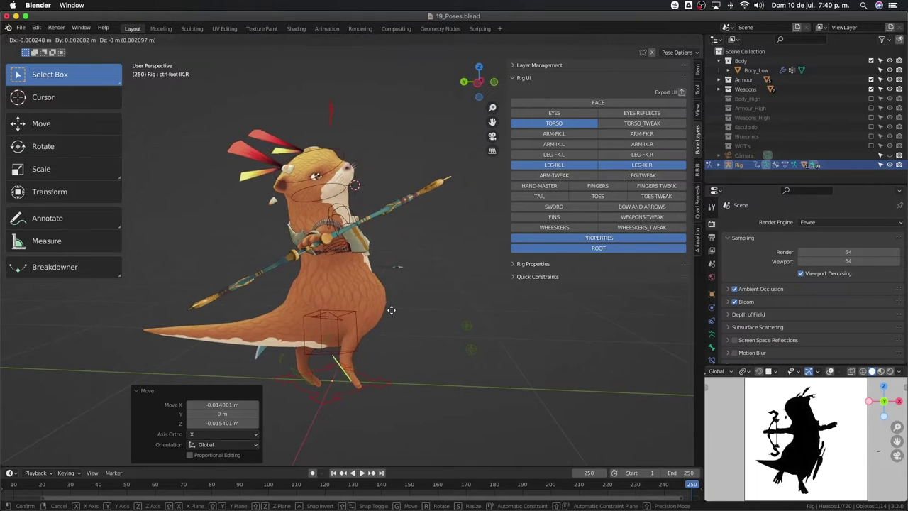
{"action": "key", "text": "r"}
{"action": "key", "text": "x"}
{"action": "key", "text": "x"}
{"action": "key", "text": "z"}
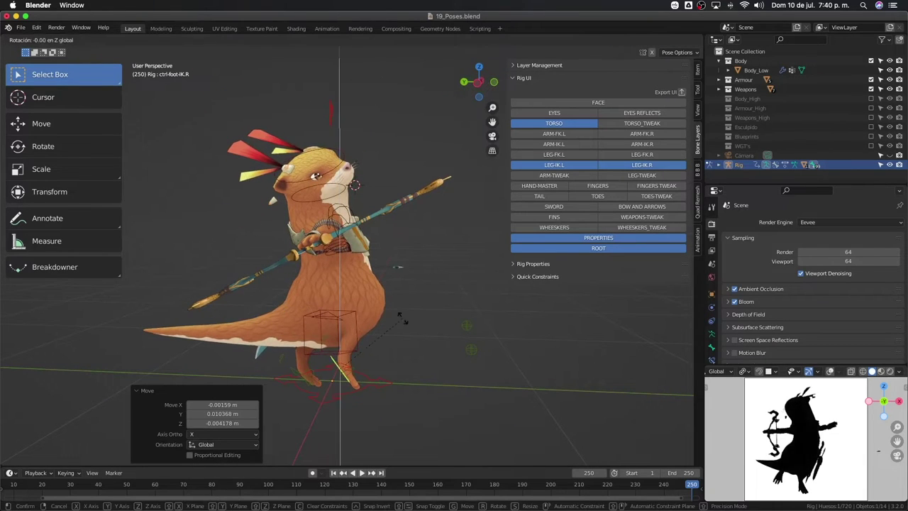
{"action": "right_click", "coordinate": [399, 327]}
{"action": "mouse_move", "coordinate": [400, 327]}
{"action": "middle_mouse_down"}
{"action": "mouse_move", "coordinate": [425, 310]}
{"action": "mouse_move", "coordinate": [237, 389]}
{"action": "mouse_move", "coordinate": [690, 366]}
{"action": "mouse_move", "coordinate": [653, 380]}
{"action": "middle_mouse_up"}
{"action": "middle_click_drag", "start_coordinate": [395, 289], "coordinate": [292, 229]}
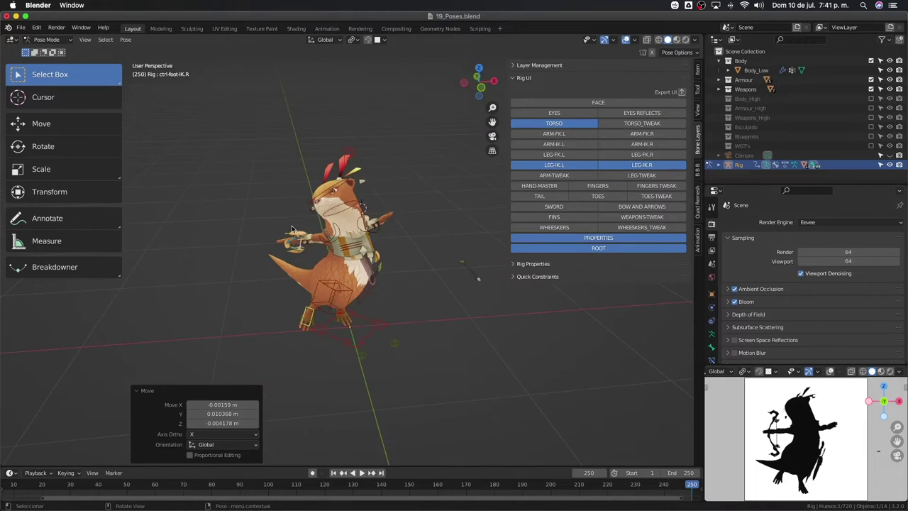
{"action": "key", "text": "KP_0"}
{"action": "scroll", "coordinate": [291, 228], "scroll_direction": "down", "scroll_amount": 2}
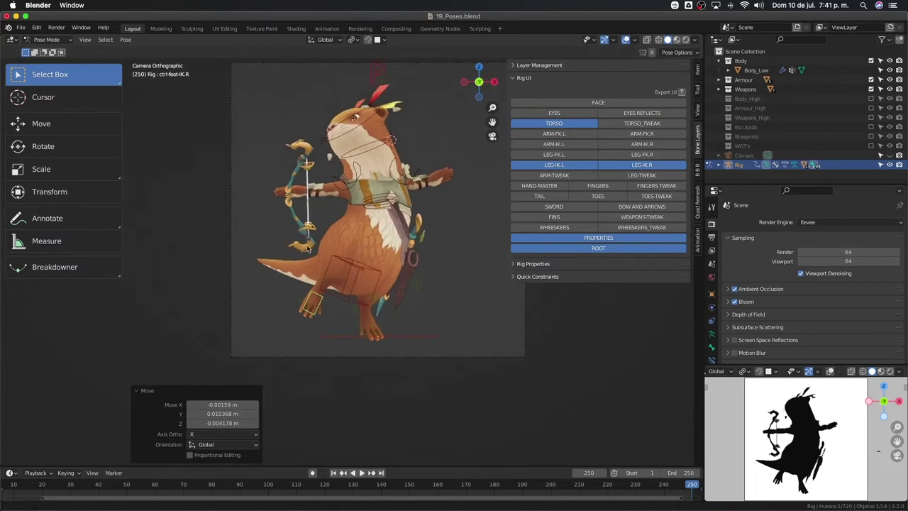
{"action": "scroll", "coordinate": [326, 352], "scroll_direction": "up", "scroll_amount": 3}
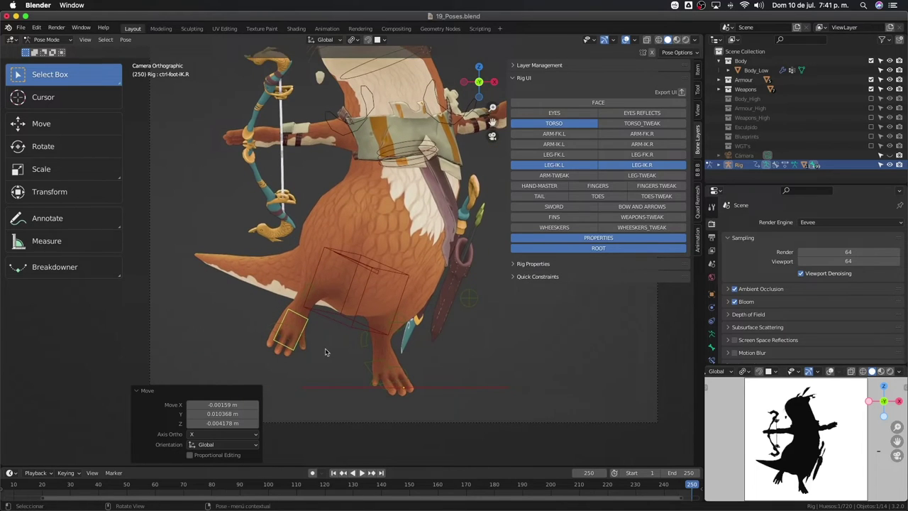
Tilt ctrl-foot-IK.R about 20° on local X and nudge it slightly in X
{"action": "key", "text": "r"}
{"action": "key", "text": "x"}
{"action": "key", "text": "x"}
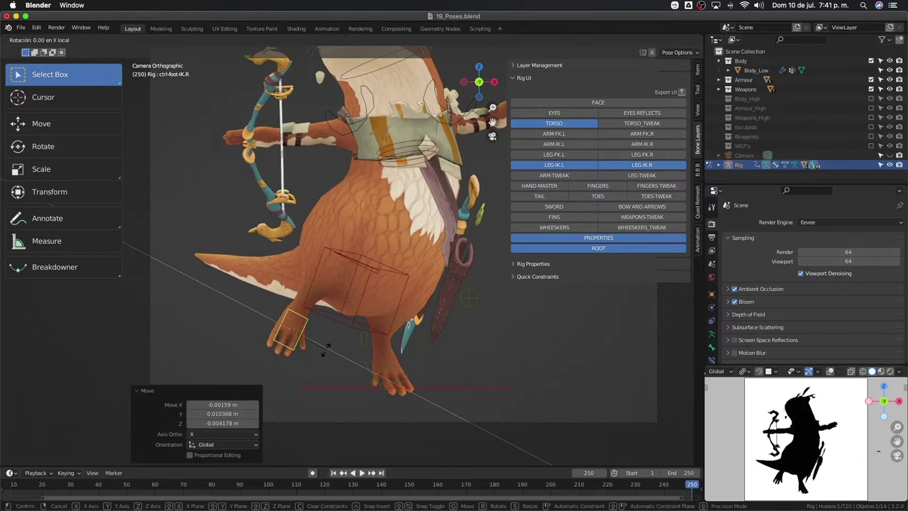
{"action": "left_click", "coordinate": [315, 358]}
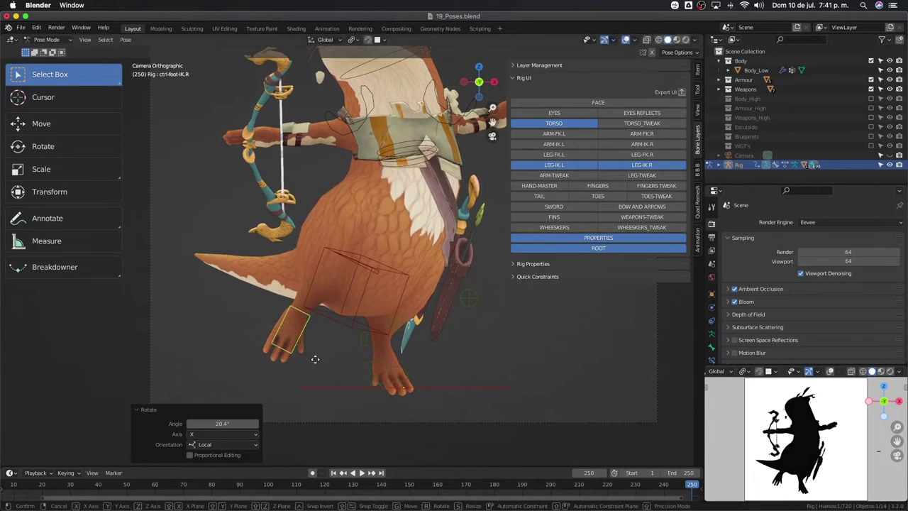
{"action": "key", "text": "g"}
{"action": "left_click", "coordinate": [315, 345]}
{"action": "key", "text": "r"}
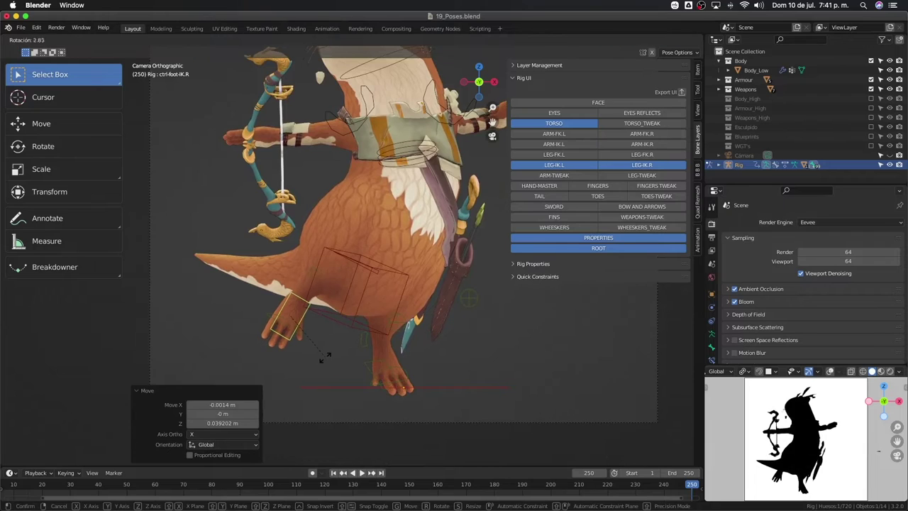
{"action": "left_click", "coordinate": [324, 359]}
{"action": "middle_click_drag", "start_coordinate": [345, 365], "coordinate": [340, 346]}
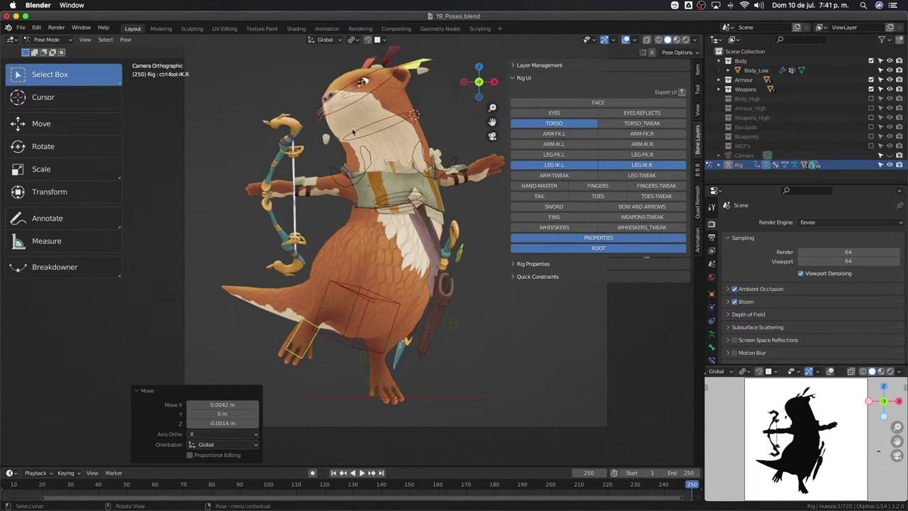
Select the head control and tilt it back about its local X axis
{"action": "left_click", "coordinate": [359, 108]}
{"action": "key", "text": "r"}
{"action": "key", "text": "x"}
{"action": "key", "text": "x"}
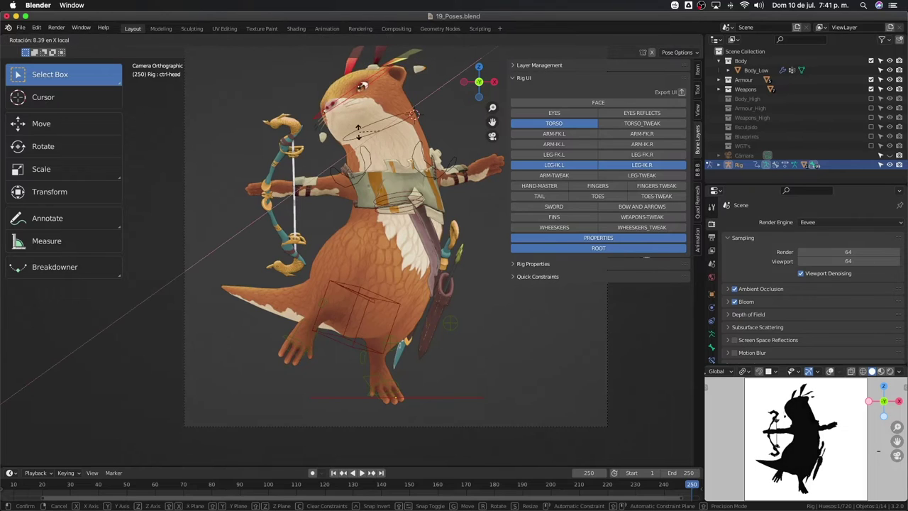
{"action": "left_click", "coordinate": [360, 130]}
{"action": "key", "text": "r"}
{"action": "key", "text": "r"}
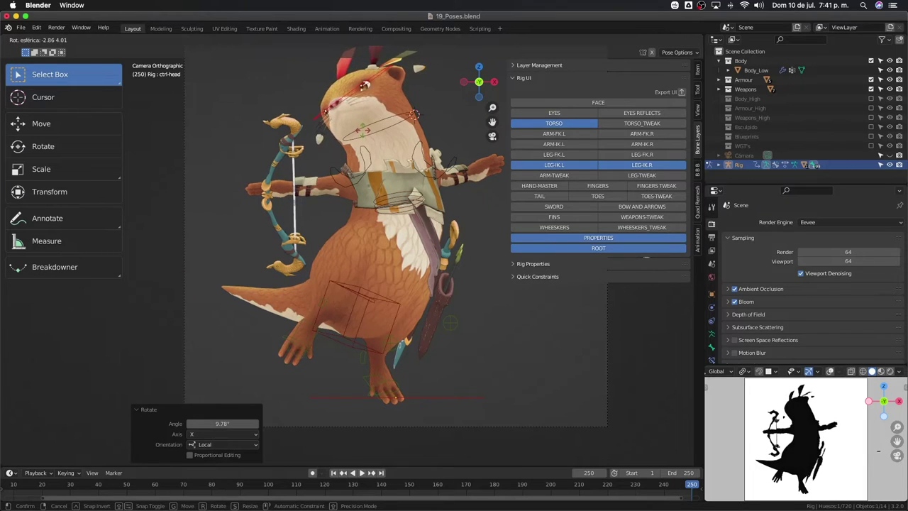
{"action": "key", "text": "Return"}
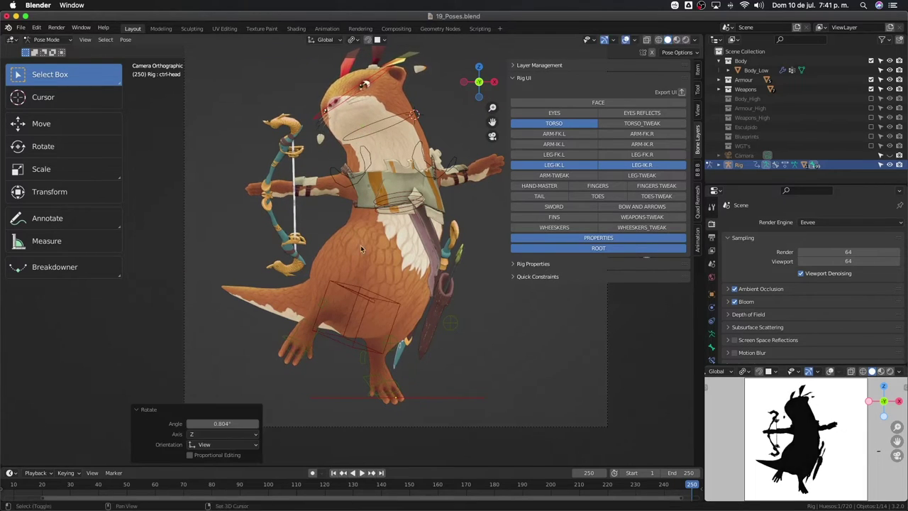
{"action": "scroll", "coordinate": [368, 288], "scroll_direction": "down", "scroll_amount": 1}
{"action": "key", "text": "r"}
{"action": "key", "text": "Return"}
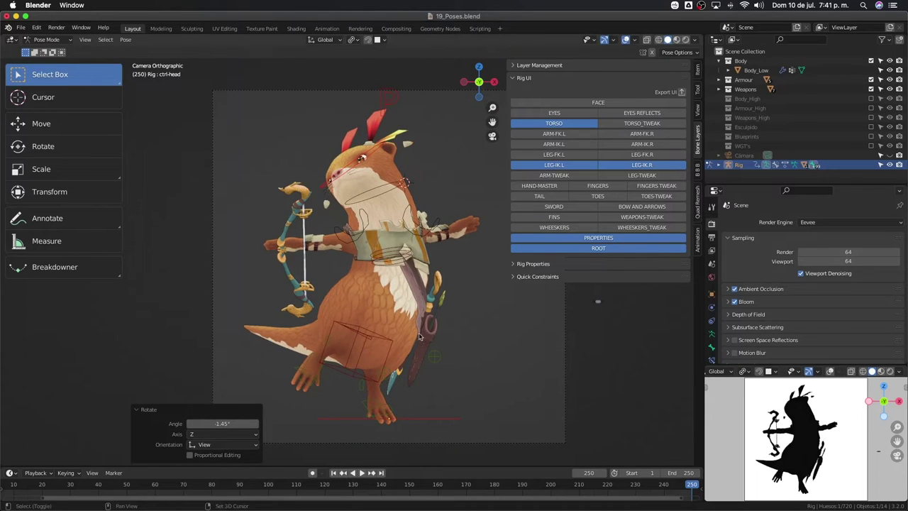
Refine the head's angle with several small free rotations while checking from different views
{"action": "middle_click_drag", "start_coordinate": [368, 287], "coordinate": [425, 254], "text": "shift"}
{"action": "scroll", "coordinate": [426, 255], "scroll_direction": "up", "scroll_amount": 2}
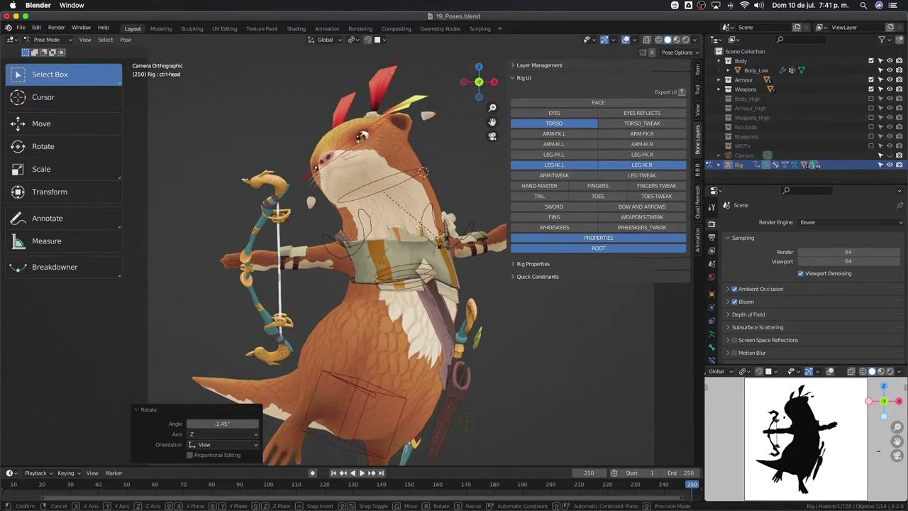
{"action": "key", "text": "r"}
{"action": "key", "text": "r"}
{"action": "key", "text": "Return"}
{"action": "key", "text": "r"}
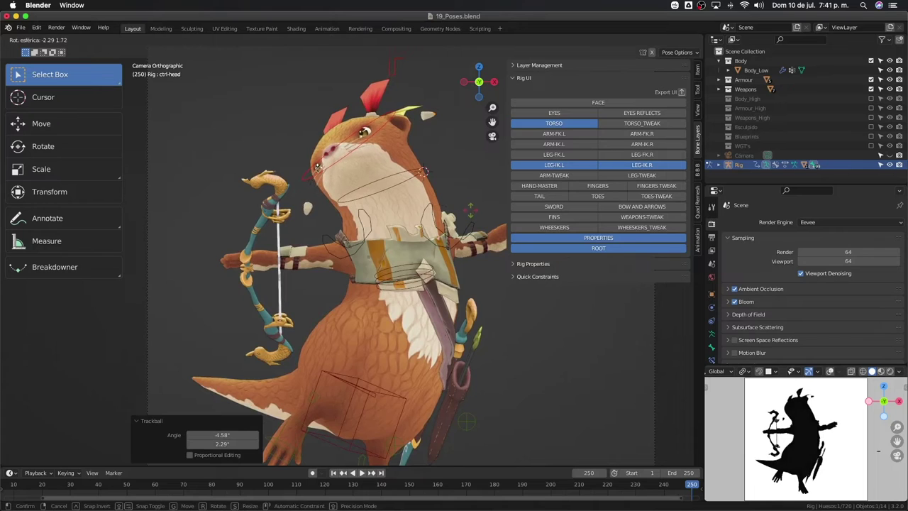
{"action": "key", "text": "Escape"}
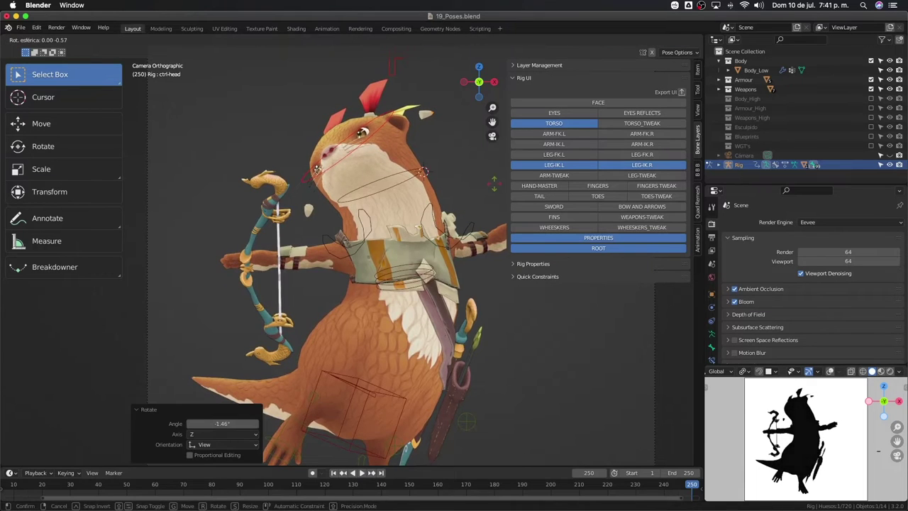
{"action": "mouse_move", "coordinate": [494, 183]}
{"action": "middle_mouse_down"}
{"action": "mouse_move", "coordinate": [444, 243]}
{"action": "mouse_move", "coordinate": [448, 292]}
{"action": "middle_mouse_up"}
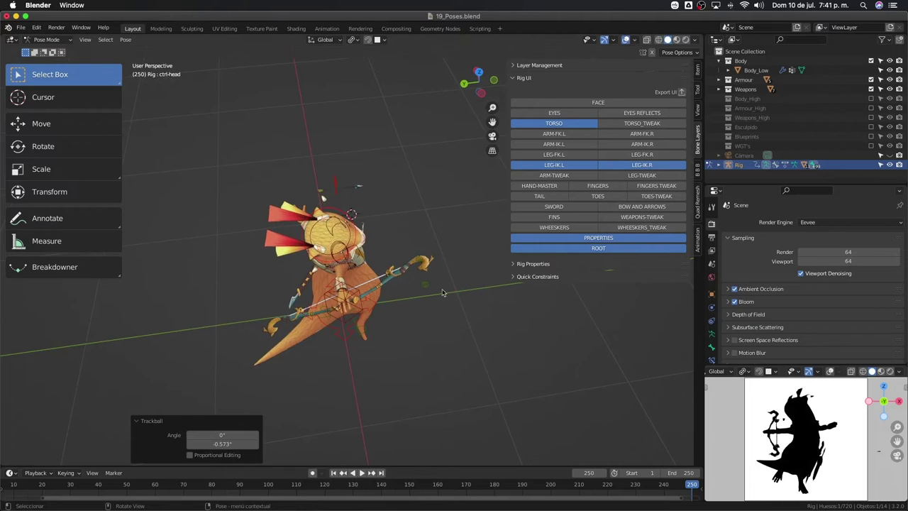
{"action": "middle_click_drag", "start_coordinate": [431, 266], "coordinate": [434, 277]}
{"action": "key", "text": "r"}
{"action": "left_click", "coordinate": [435, 292]}
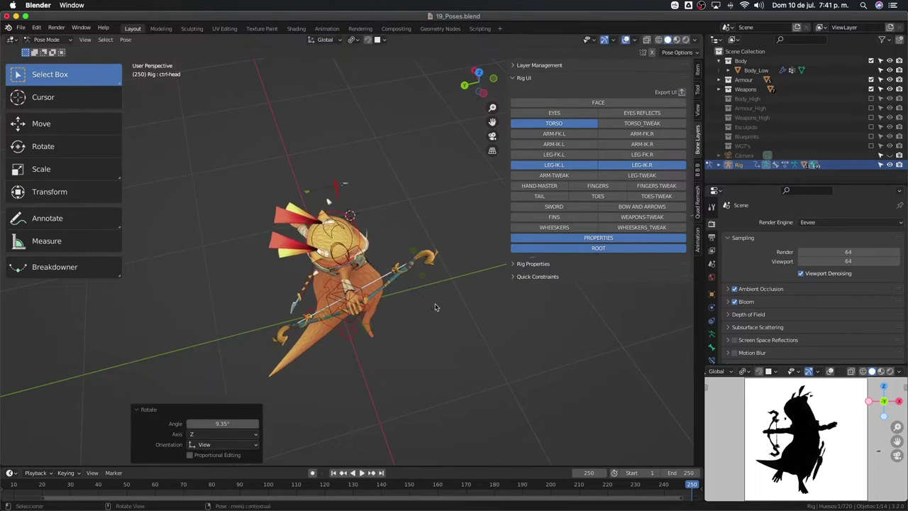
{"action": "mouse_move", "coordinate": [435, 292]}
{"action": "middle_mouse_down"}
{"action": "mouse_move", "coordinate": [196, 260]}
{"action": "mouse_move", "coordinate": [234, 270]}
{"action": "mouse_move", "coordinate": [284, 255]}
{"action": "middle_mouse_up"}
{"action": "scroll", "coordinate": [372, 205], "scroll_direction": "up", "scroll_amount": 4}
Rotate the neck control, then adjust the head rotation to match
{"action": "left_click", "coordinate": [417, 198]}
{"action": "key", "text": "r"}
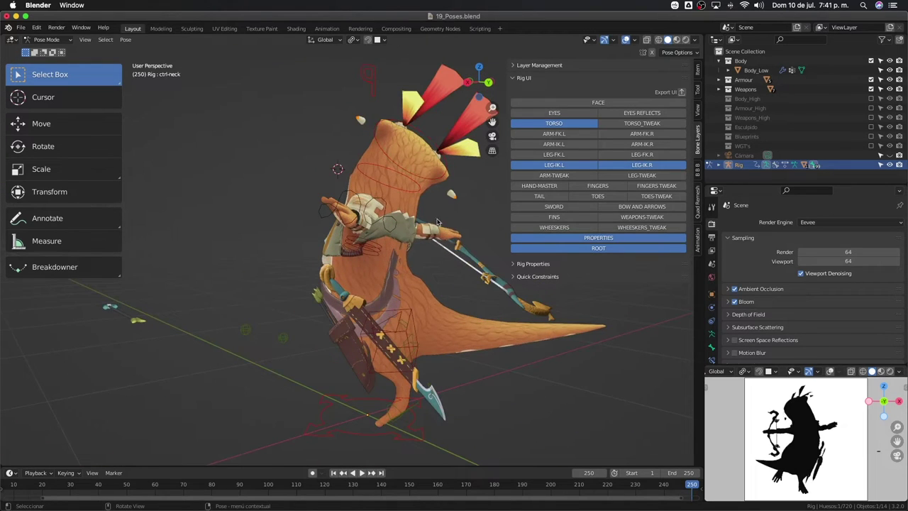
{"action": "left_click", "coordinate": [455, 184]}
{"action": "left_click", "coordinate": [455, 186]}
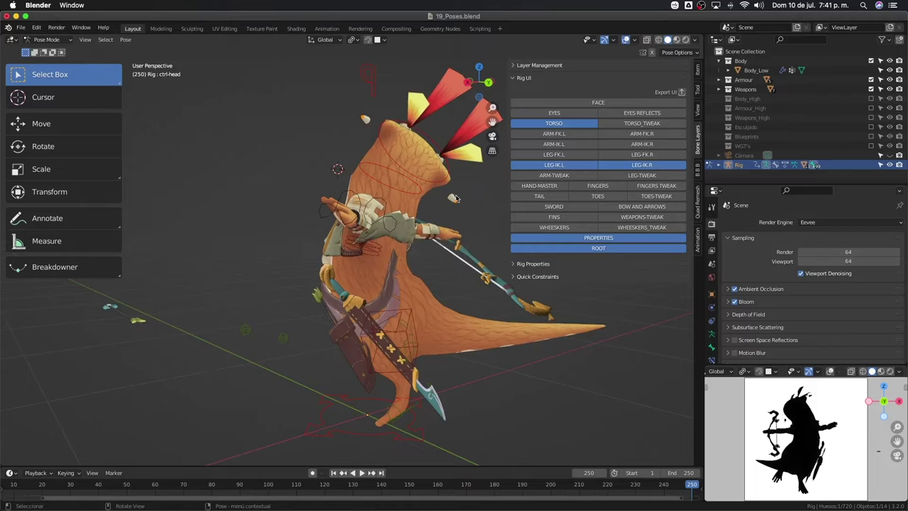
{"action": "key", "text": "r"}
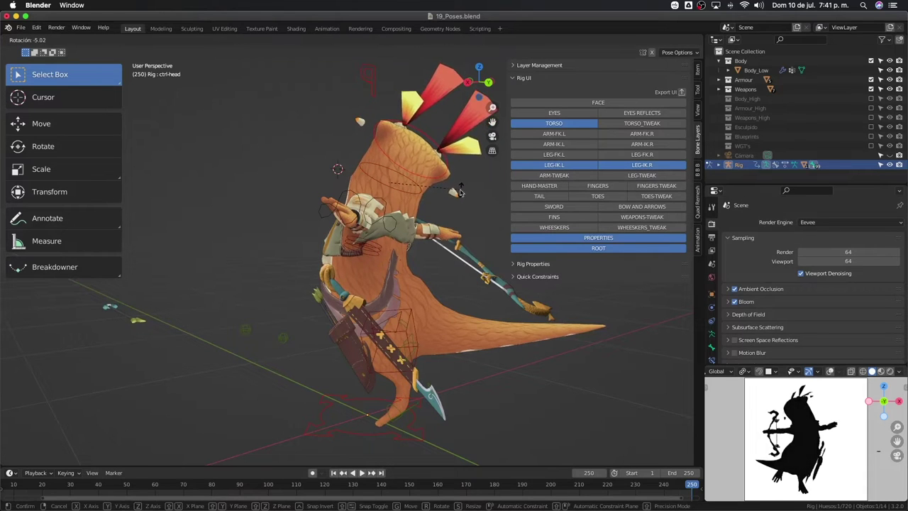
{"action": "left_click", "coordinate": [458, 191]}
{"action": "middle_click_drag", "start_coordinate": [458, 190], "coordinate": [391, 268]}
{"action": "scroll", "coordinate": [391, 268], "scroll_direction": "up", "scroll_amount": 2}
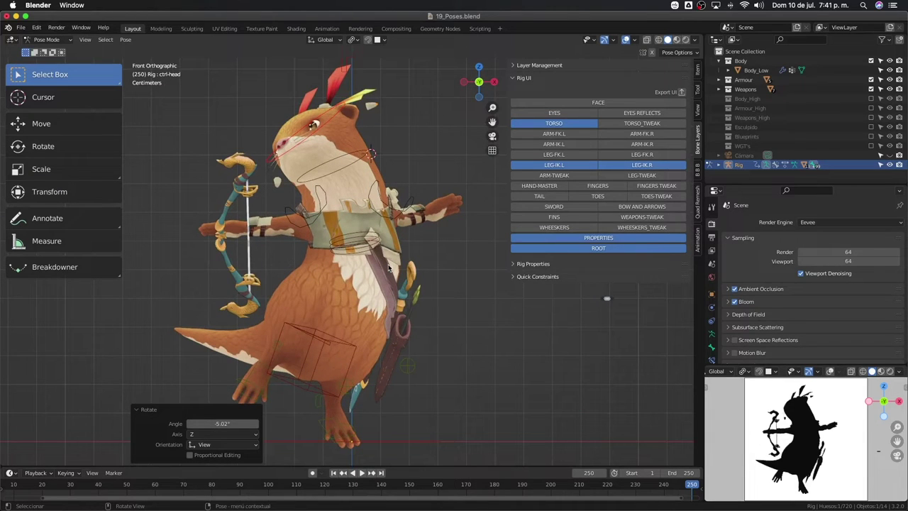
Tilt the hips control 3.86° on local X and check it in front view
{"action": "left_click", "coordinate": [337, 355]}
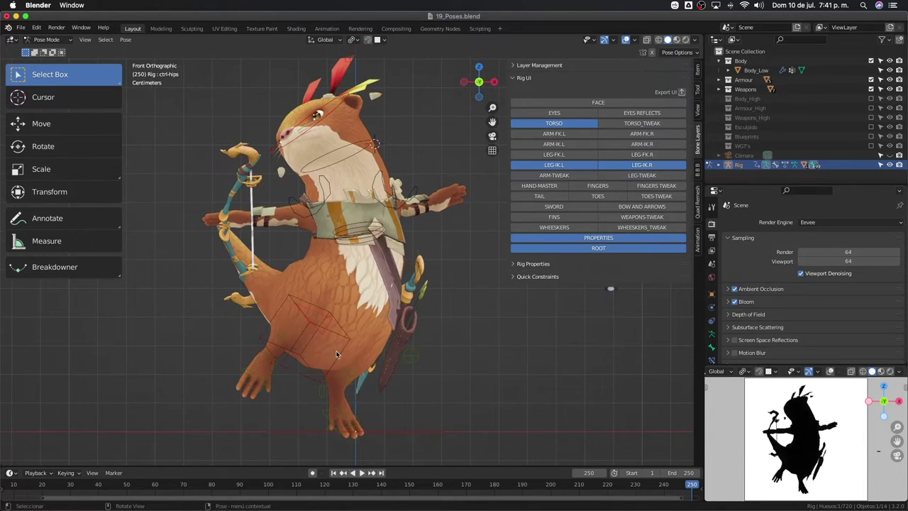
{"action": "key", "text": "r"}
{"action": "left_click", "coordinate": [357, 359]}
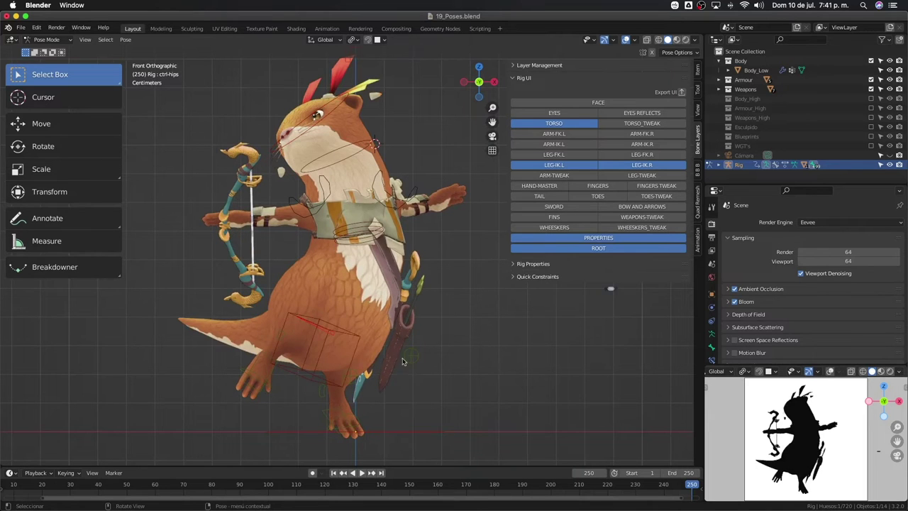
{"action": "middle_click_drag", "start_coordinate": [403, 362], "coordinate": [331, 358]}
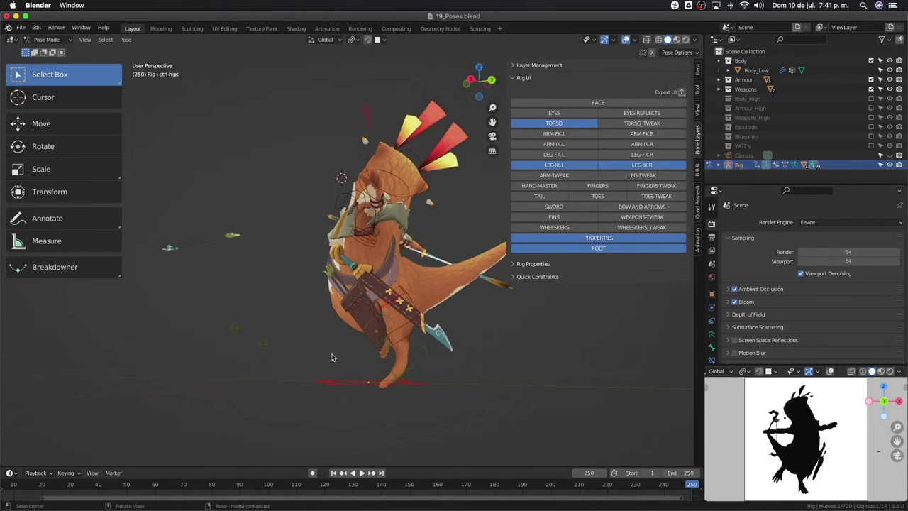
{"action": "key", "text": "r"}
{"action": "key", "text": "x"}
{"action": "key", "text": "x"}
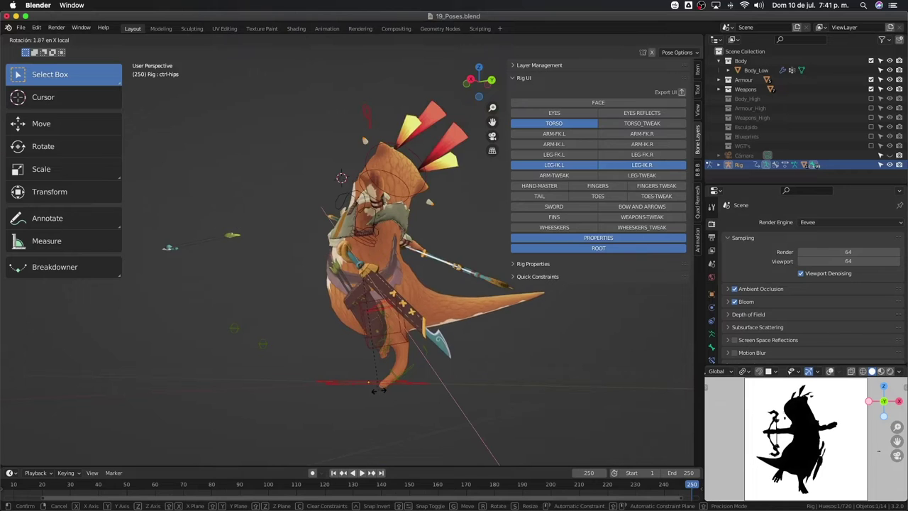
{"action": "left_click", "coordinate": [383, 390]}
{"action": "middle_click_drag", "start_coordinate": [387, 386], "coordinate": [424, 340]}
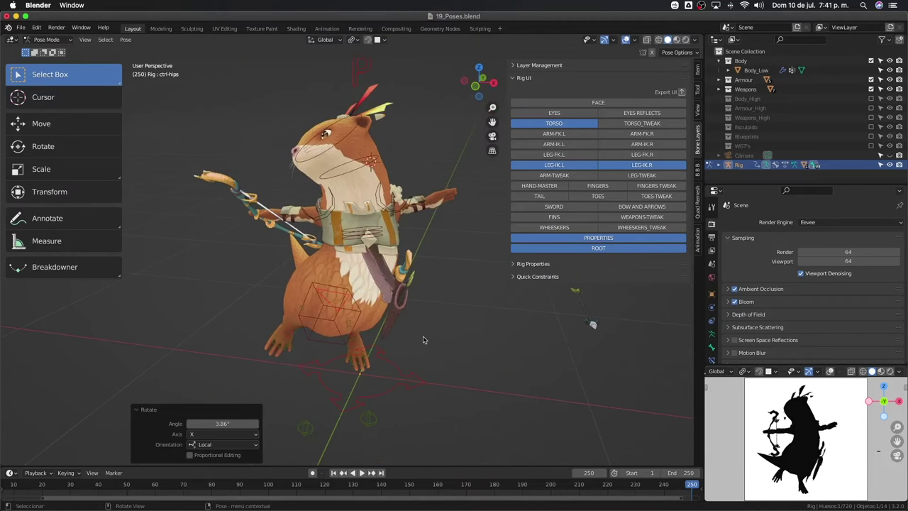
{"action": "middle_click_drag", "start_coordinate": [303, 335], "coordinate": [353, 316]}
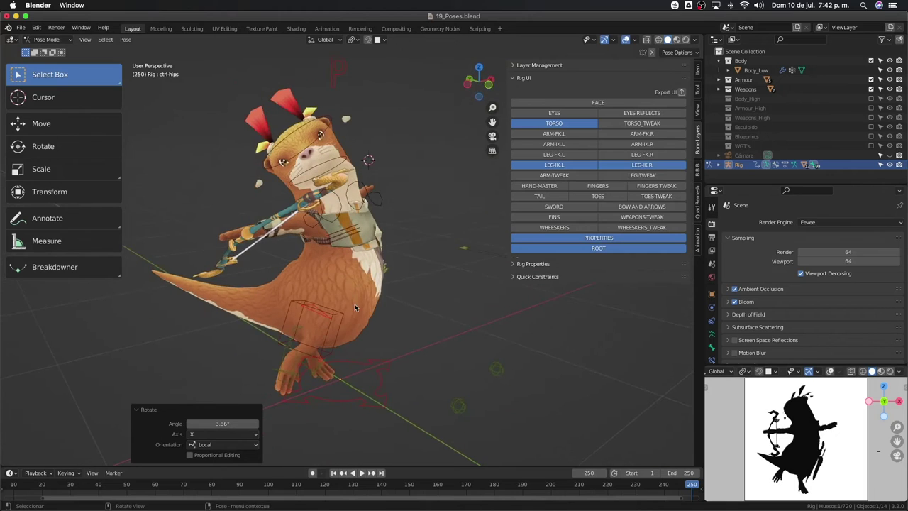
{"action": "key", "text": "KP_1"}
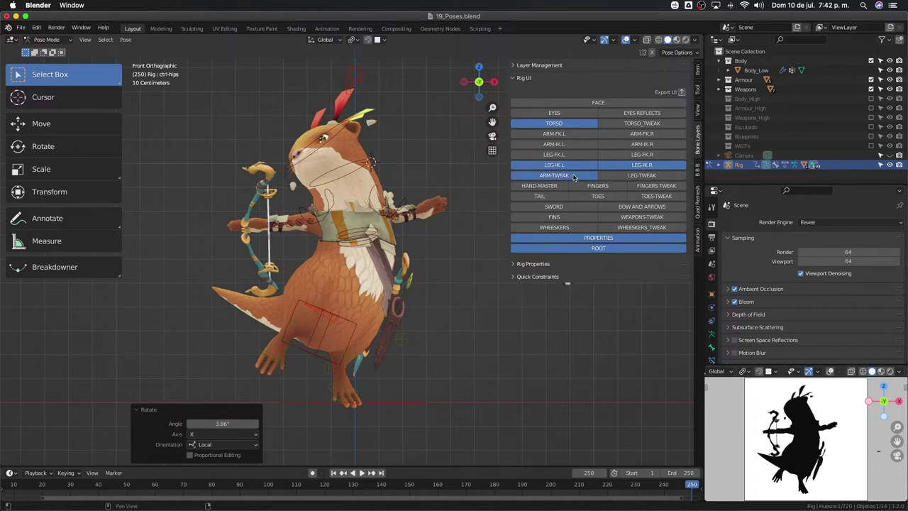
Select the right hand control, cancel a trial move, and orbit around the otter
{"action": "scroll", "coordinate": [446, 247], "scroll_direction": "up", "scroll_amount": 2}
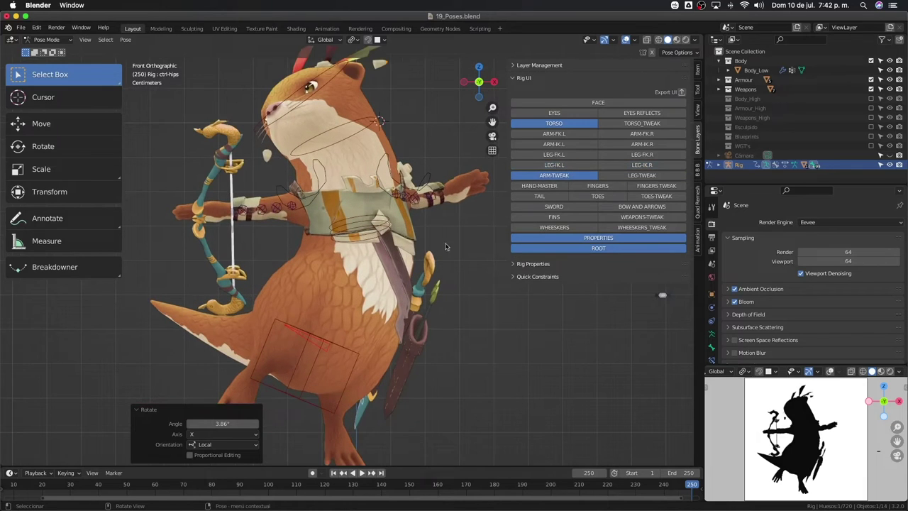
{"action": "left_click", "coordinate": [281, 220]}
{"action": "key", "text": "g"}
{"action": "right_click", "coordinate": [276, 229]}
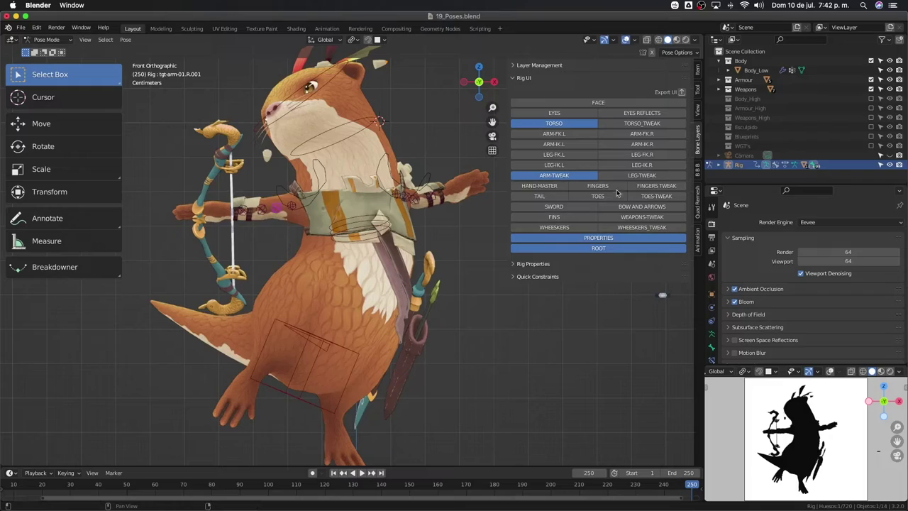
{"action": "mouse_move", "coordinate": [390, 235]}
{"action": "middle_mouse_down"}
{"action": "mouse_move", "coordinate": [380, 278]}
{"action": "mouse_move", "coordinate": [54, 282]}
{"action": "mouse_move", "coordinate": [31, 274]}
{"action": "middle_mouse_up"}
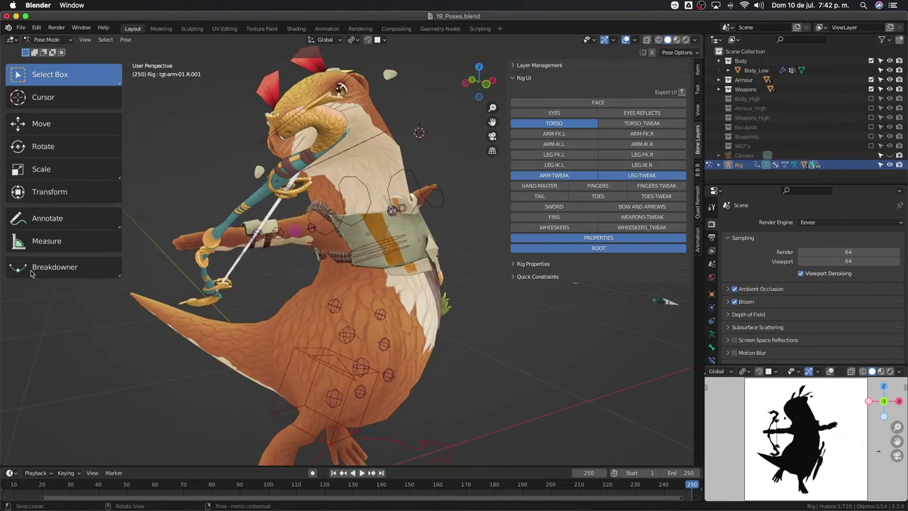
Turn off viewport overlays with Shift+Alt+Z to see the bare archer pose
{"action": "key", "text": "q"}
{"action": "left_click", "coordinate": [304, 308]}
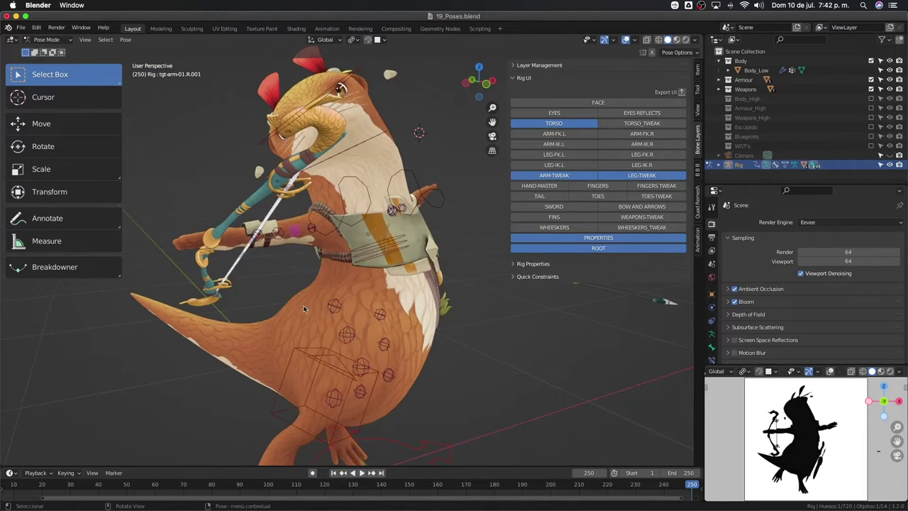
{"action": "scroll", "coordinate": [313, 312], "scroll_direction": "down", "scroll_amount": 4}
{"action": "mouse_move", "coordinate": [312, 312]}
{"action": "middle_mouse_down"}
{"action": "mouse_move", "coordinate": [348, 325]}
{"action": "mouse_move", "coordinate": [472, 322]}
{"action": "mouse_move", "coordinate": [126, 315]}
{"action": "mouse_move", "coordinate": [326, 326]}
{"action": "mouse_move", "coordinate": [196, 318]}
{"action": "mouse_move", "coordinate": [330, 338]}
{"action": "middle_mouse_up"}
{"action": "key", "text": "shift+alt+z"}
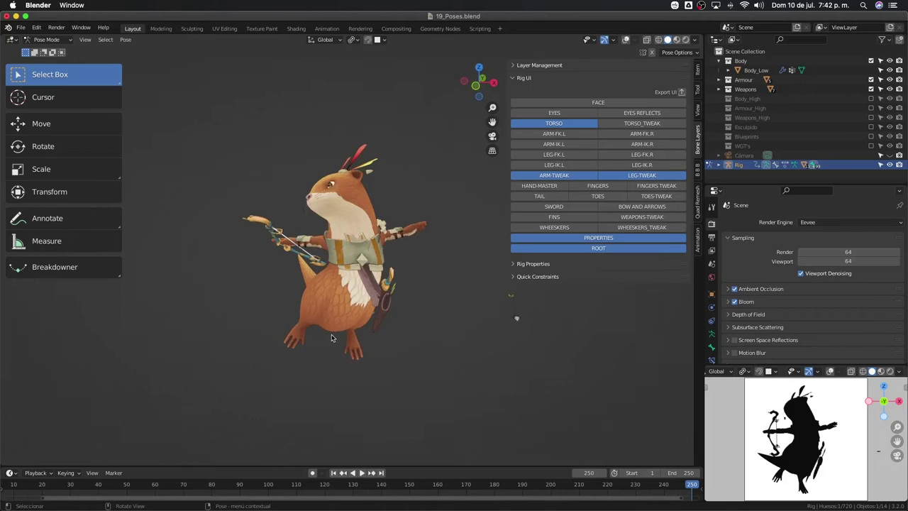
{"action": "scroll", "coordinate": [506, 218], "scroll_direction": "up", "scroll_amount": 3}
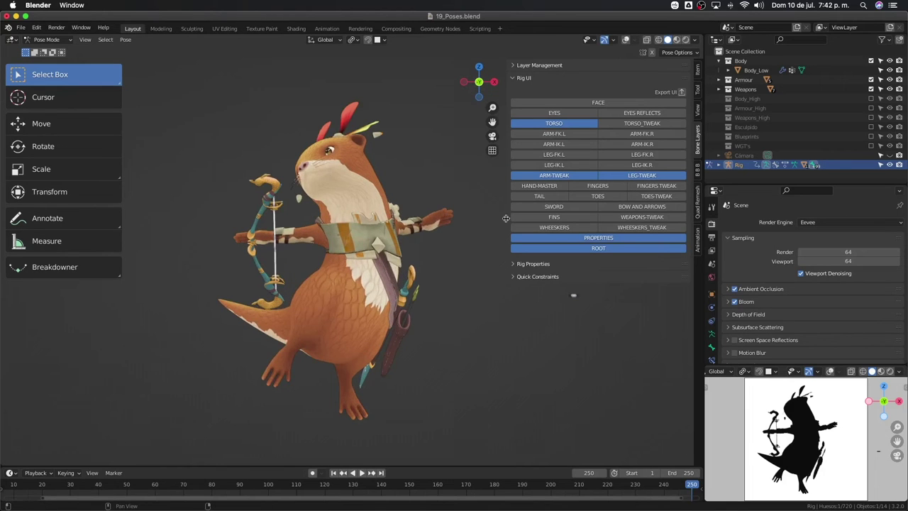
Hide ARM-TWEAK and LEG-TWEAK controls, show FINGERS, and orbit to inspect the bow
{"action": "left_click", "coordinate": [595, 176]}
{"action": "left_click", "coordinate": [631, 176]}
{"action": "left_click", "coordinate": [597, 185]}
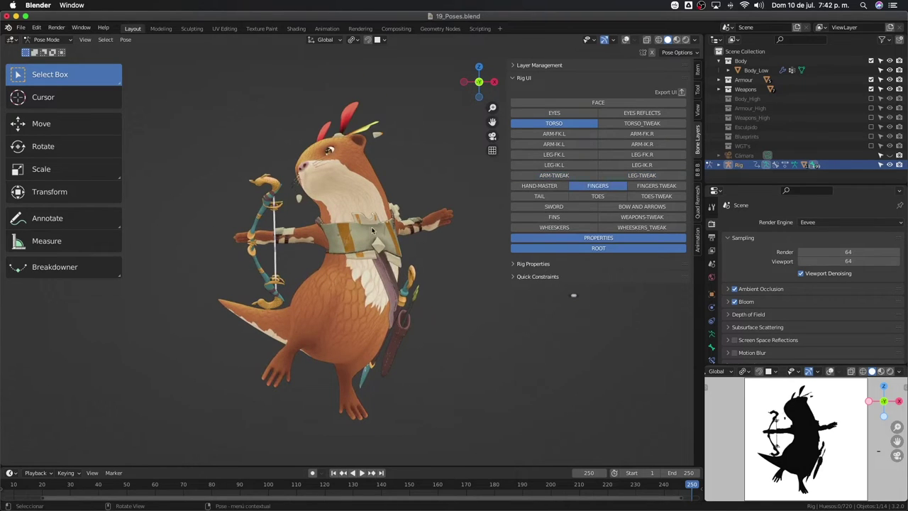
{"action": "scroll", "coordinate": [348, 232], "scroll_direction": "up", "scroll_amount": 3}
{"action": "mouse_move", "coordinate": [326, 233]}
{"action": "middle_mouse_down"}
{"action": "mouse_move", "coordinate": [314, 280]}
{"action": "mouse_move", "coordinate": [369, 279]}
{"action": "middle_mouse_up"}
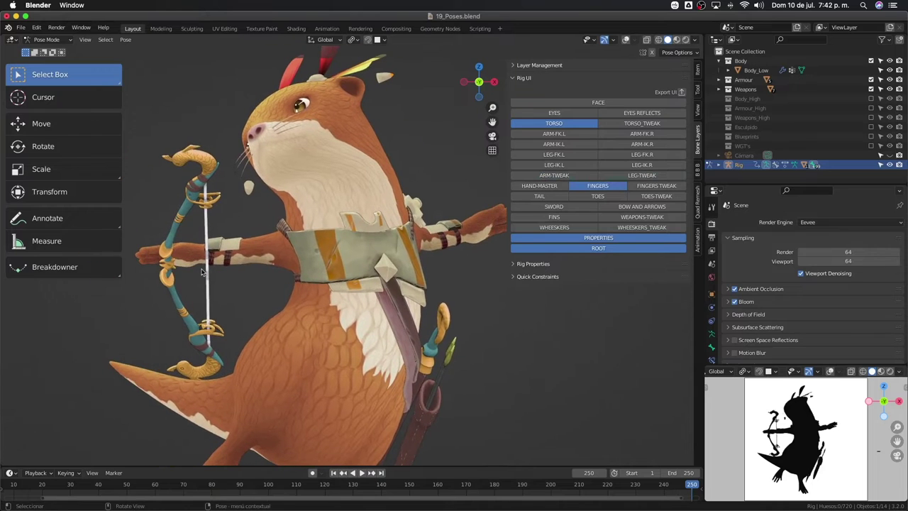
{"action": "middle_click_drag", "start_coordinate": [213, 272], "coordinate": [292, 286], "text": "shift"}
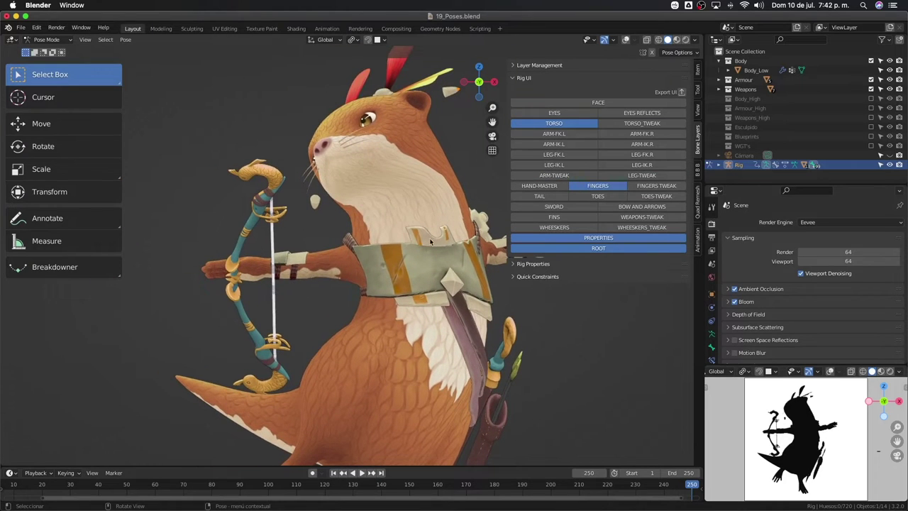
{"action": "middle_click_drag", "start_coordinate": [369, 258], "coordinate": [455, 216]}
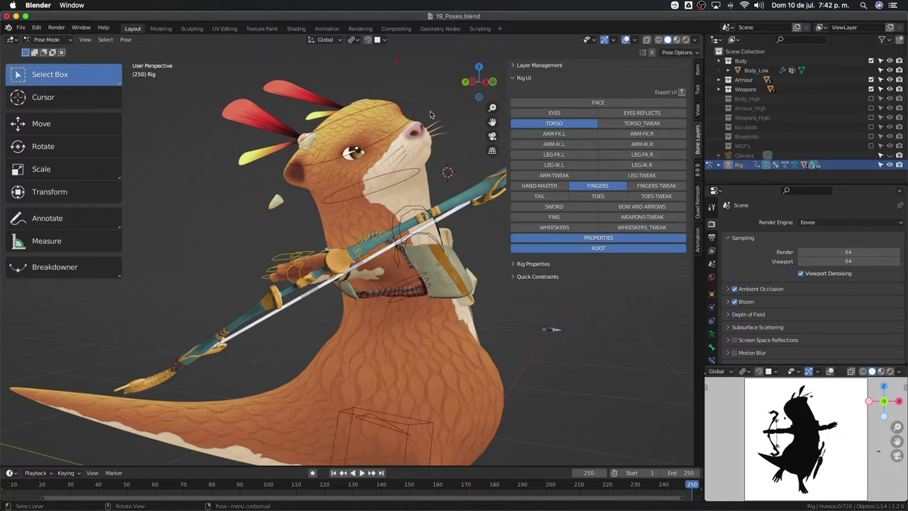
{"action": "middle_click_drag", "start_coordinate": [420, 218], "coordinate": [364, 240]}
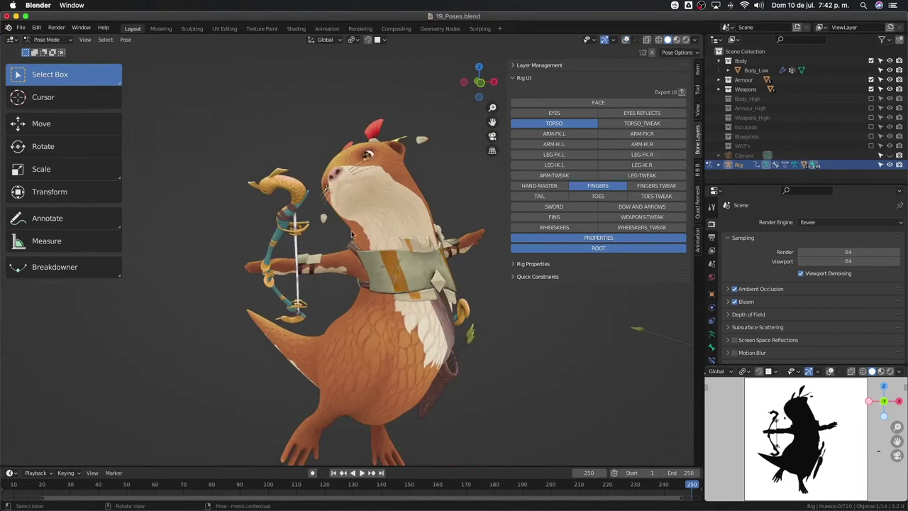
Toggle overlays off and back on while checking the pose in front orthographic view
{"action": "key", "text": "shift+alt+z"}
{"action": "right_click", "coordinate": [629, 45]}
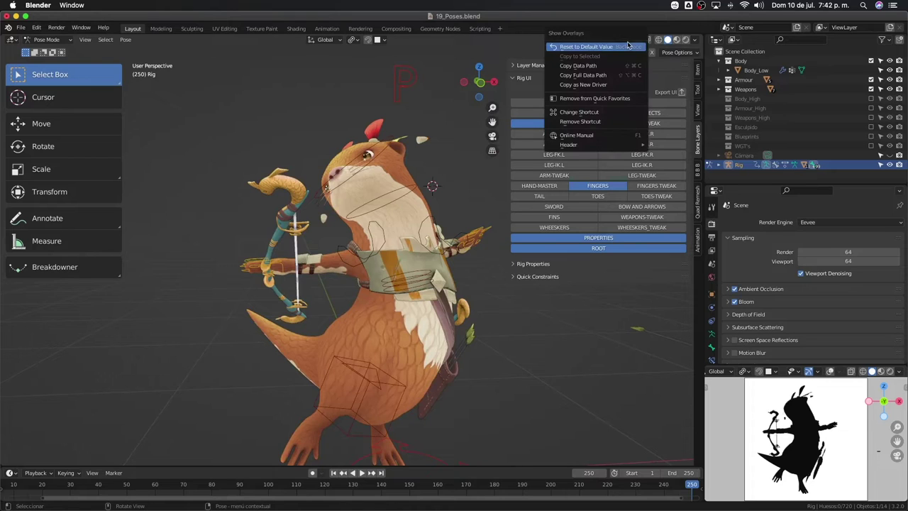
{"action": "left_click", "coordinate": [588, 122]}
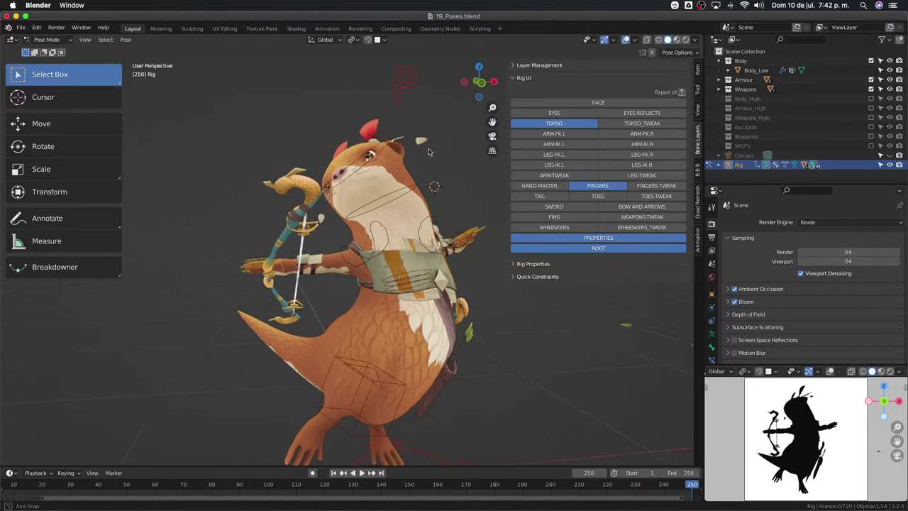
{"action": "mouse_move", "coordinate": [455, 206]}
{"action": "middle_mouse_down"}
{"action": "mouse_move", "coordinate": [403, 201]}
{"action": "mouse_move", "coordinate": [357, 230]}
{"action": "mouse_move", "coordinate": [411, 227]}
{"action": "middle_mouse_up"}
{"action": "key", "text": "shift+alt+z"}
{"action": "key", "text": "shift+alt+z"}
{"action": "key", "text": "shift+alt+z"}
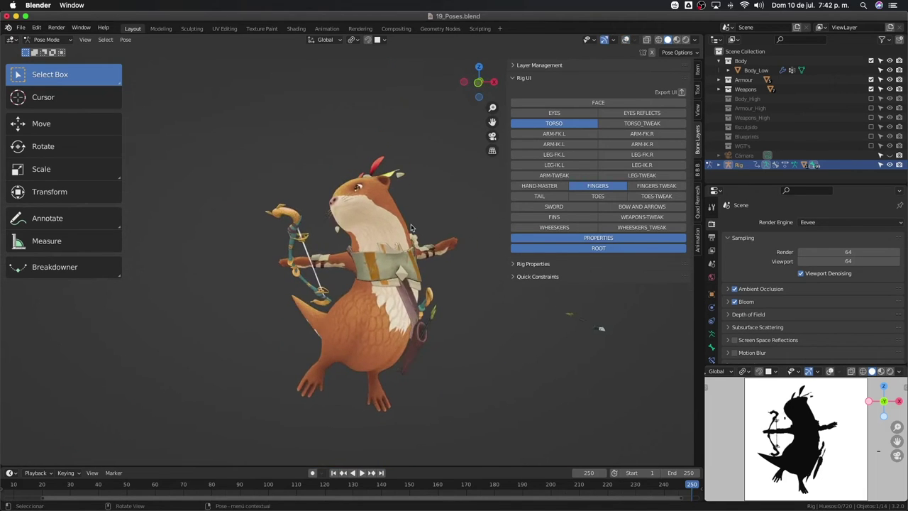
{"action": "key", "text": "KP_1"}
{"action": "scroll", "coordinate": [411, 228], "scroll_direction": "up", "scroll_amount": 2}
{"action": "scroll", "coordinate": [410, 228], "scroll_direction": "up", "scroll_amount": 2}
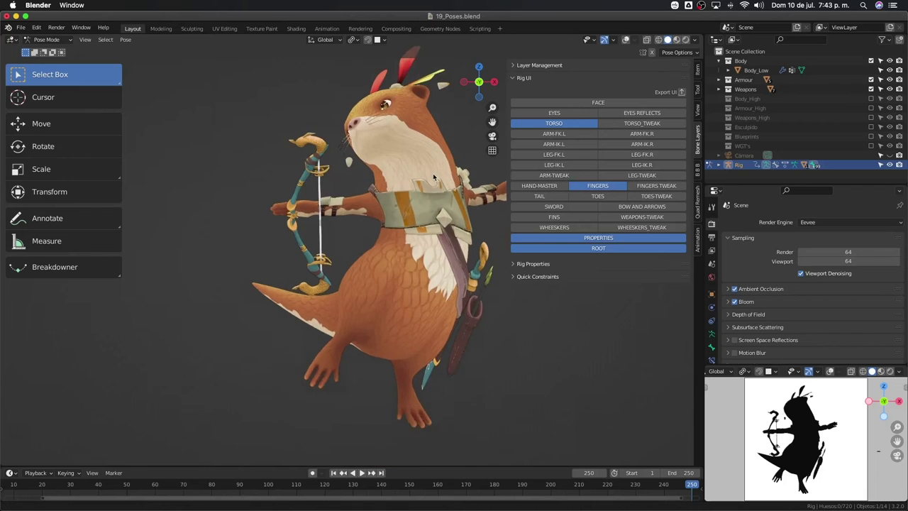
{"action": "key", "text": "shift+alt+z"}
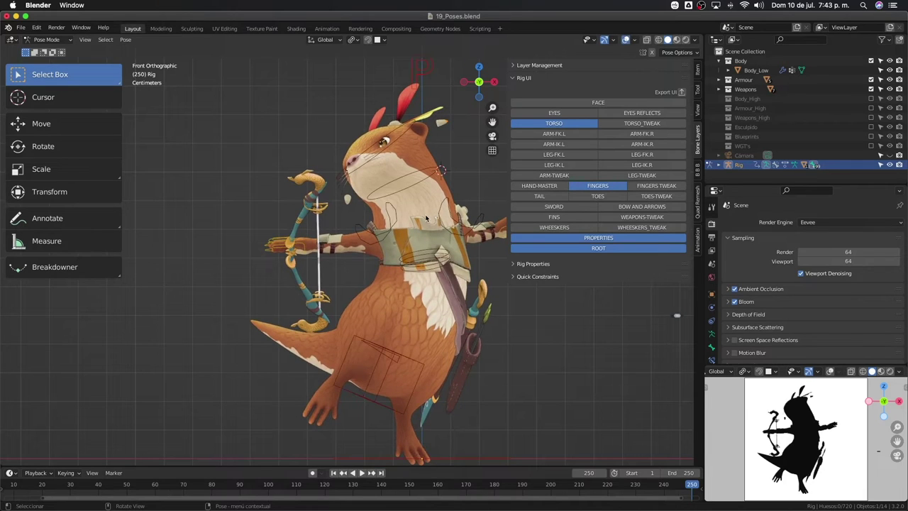
{"action": "scroll", "coordinate": [427, 220], "scroll_direction": "up", "scroll_amount": 1}
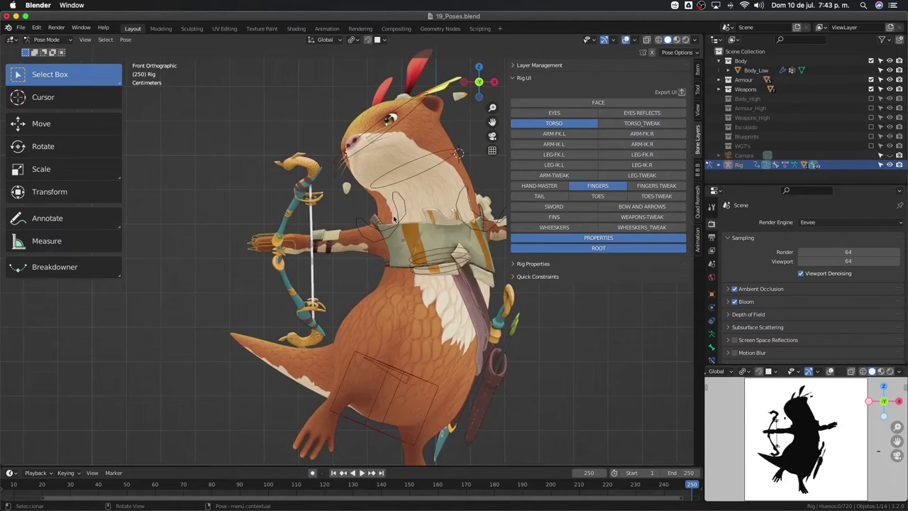
{"action": "mouse_move", "coordinate": [266, 281]}
{"action": "middle_mouse_down"}
{"action": "mouse_move", "coordinate": [383, 280]}
{"action": "mouse_move", "coordinate": [429, 297]}
{"action": "middle_mouse_up"}
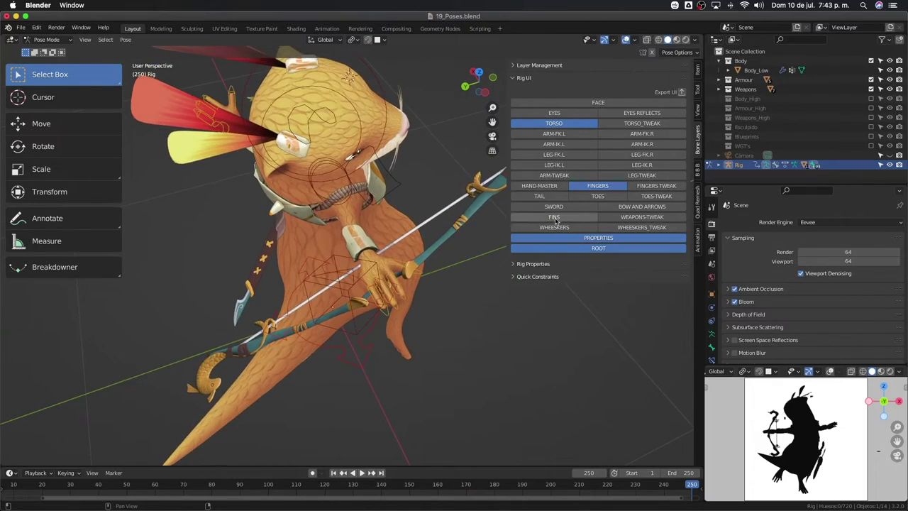
Show the BOW AND ARROWS controls, select ctrl_bow, and shift it along local X
{"action": "left_click", "coordinate": [638, 206]}
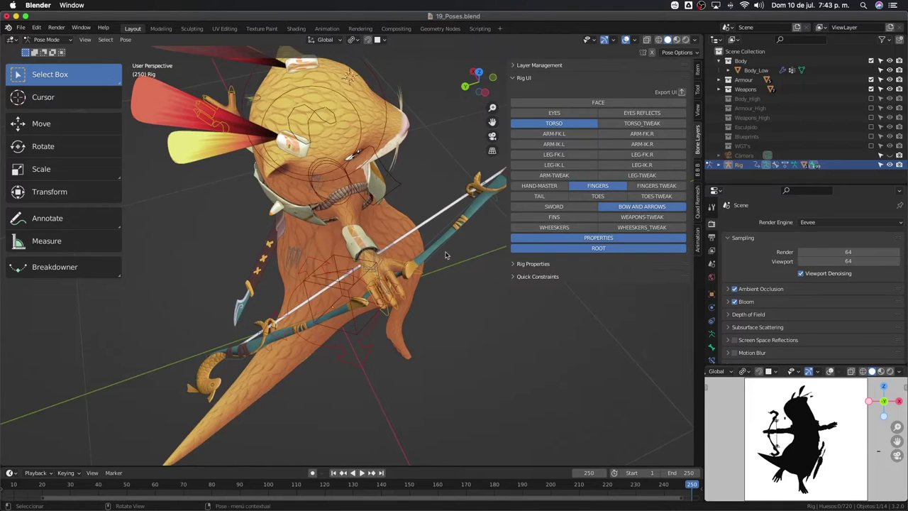
{"action": "left_click", "coordinate": [445, 244]}
{"action": "middle_click_drag", "start_coordinate": [445, 244], "coordinate": [465, 246]}
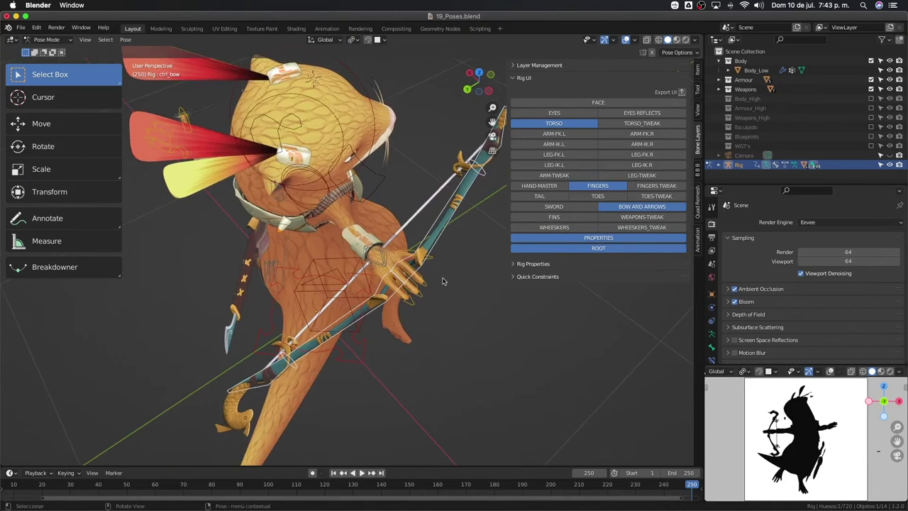
{"action": "mouse_move", "coordinate": [445, 292]}
{"action": "middle_mouse_down"}
{"action": "mouse_move", "coordinate": [382, 296]}
{"action": "mouse_move", "coordinate": [423, 295]}
{"action": "middle_mouse_up"}
{"action": "key", "text": "g"}
{"action": "key", "text": "x"}
{"action": "key", "text": "x"}
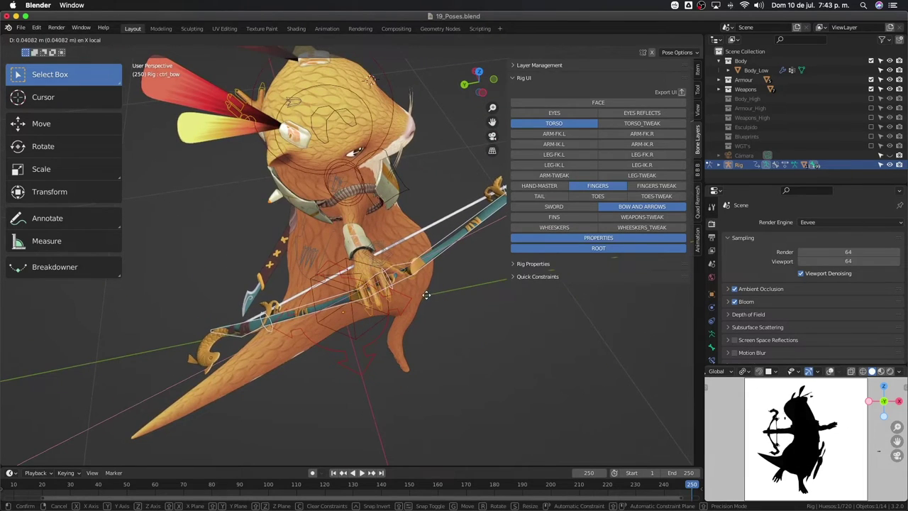
{"action": "left_click", "coordinate": [425, 295]}
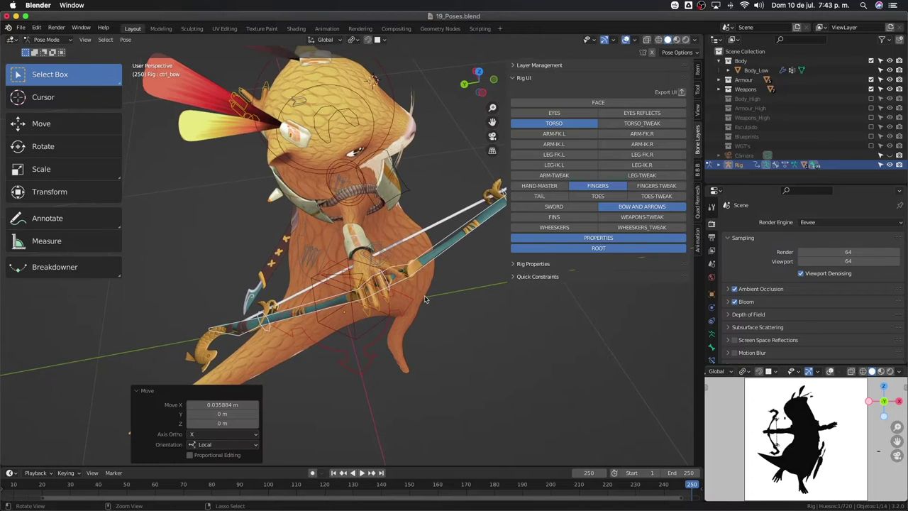
Nudge the bow a further 0.008944 m along local X
{"action": "key", "text": "g"}
{"action": "key", "text": "x"}
{"action": "key", "text": "x"}
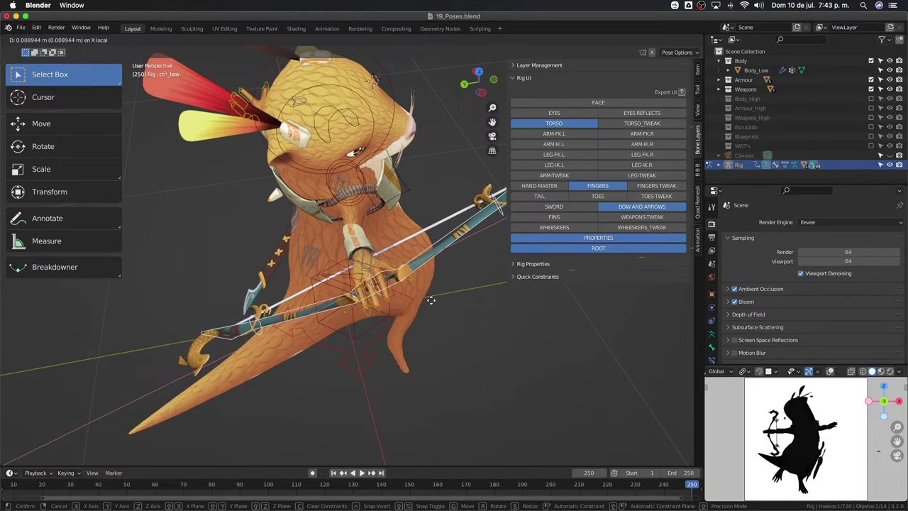
{"action": "left_click", "coordinate": [429, 305]}
{"action": "middle_click_drag", "start_coordinate": [428, 305], "coordinate": [581, 234], "text": "shift"}
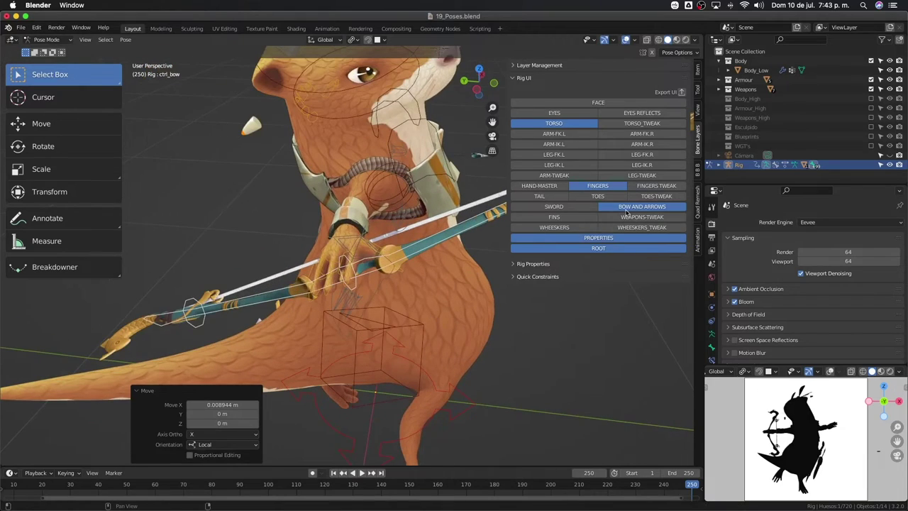
Curl the right pinky finger control around the bow grip in two local-X rotations
{"action": "mouse_move", "coordinate": [459, 292]}
{"action": "middle_mouse_down"}
{"action": "mouse_move", "coordinate": [436, 371]}
{"action": "mouse_move", "coordinate": [342, 348]}
{"action": "mouse_move", "coordinate": [419, 307]}
{"action": "middle_mouse_up"}
{"action": "scroll", "coordinate": [444, 334], "scroll_direction": "up", "scroll_amount": 5}
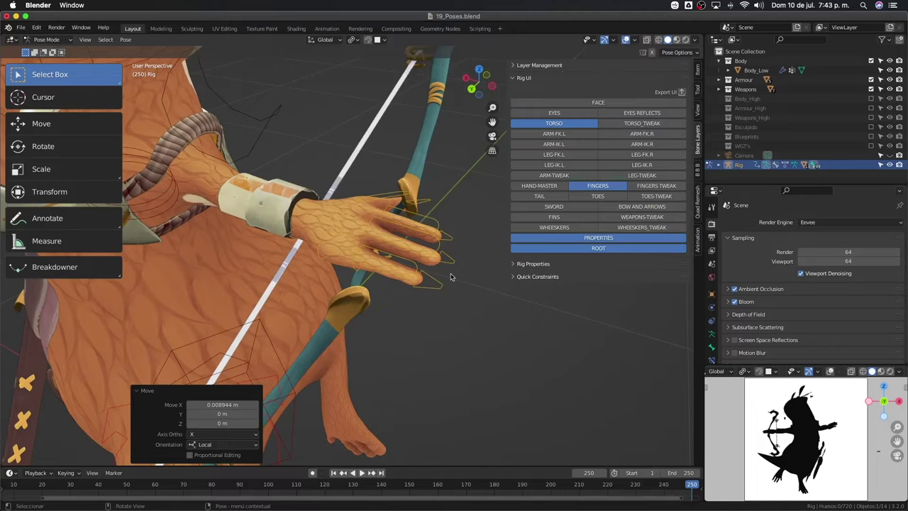
{"action": "scroll", "coordinate": [455, 275], "scroll_direction": "down", "scroll_amount": 3}
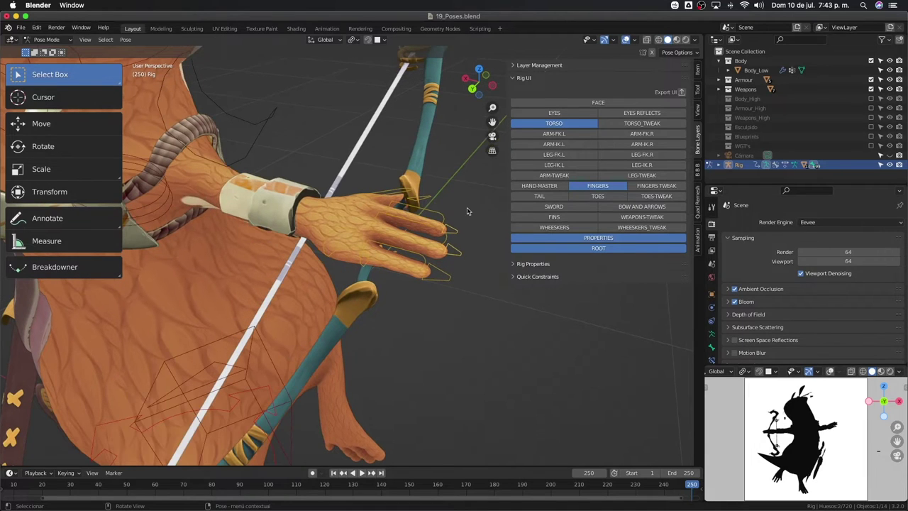
{"action": "left_click", "coordinate": [451, 285]}
{"action": "key", "text": "r"}
{"action": "key", "text": "x"}
{"action": "key", "text": "x"}
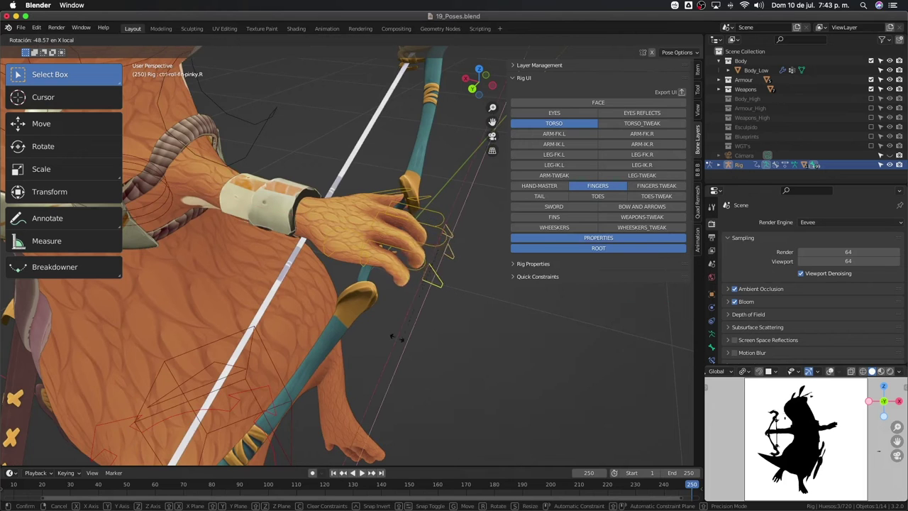
{"action": "left_click", "coordinate": [343, 333]}
{"action": "middle_click_drag", "start_coordinate": [343, 333], "coordinate": [442, 211]}
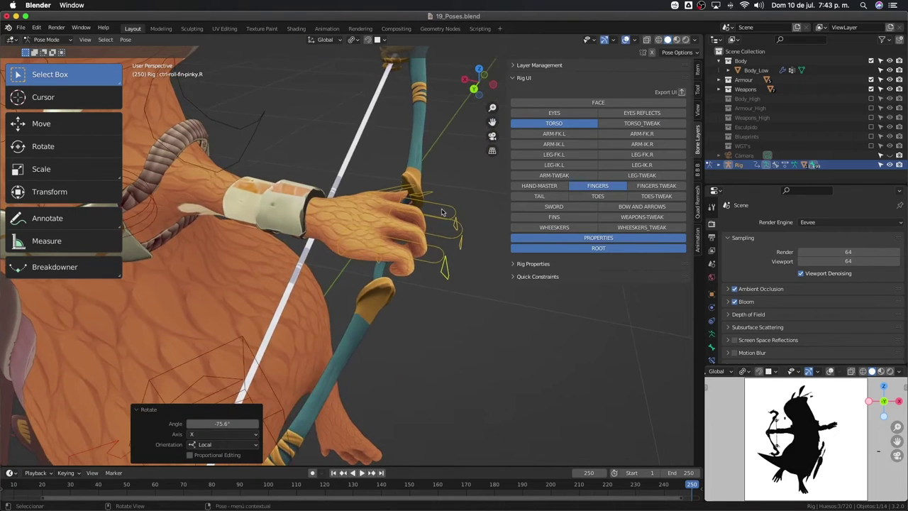
{"action": "key", "text": "r"}
{"action": "key", "text": "x"}
{"action": "key", "text": "x"}
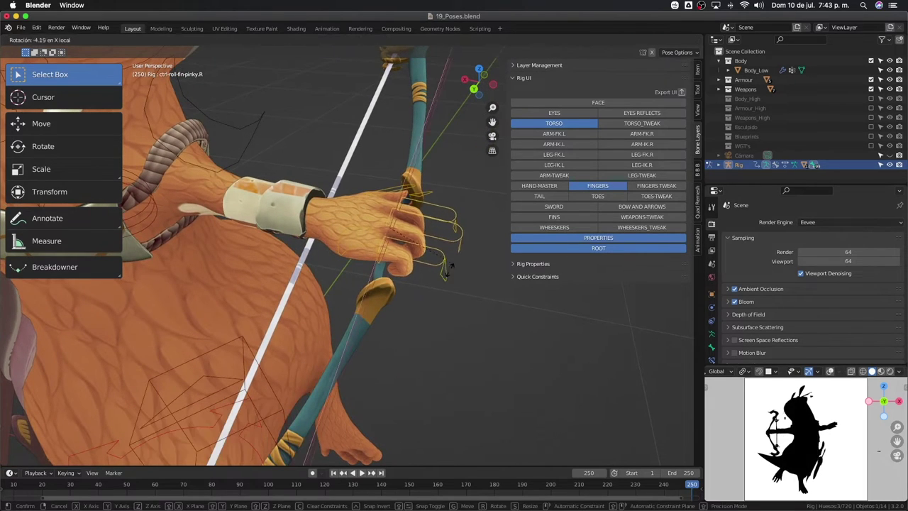
{"action": "left_click", "coordinate": [429, 318]}
{"action": "mouse_move", "coordinate": [429, 318]}
{"action": "middle_mouse_down"}
{"action": "mouse_move", "coordinate": [350, 304]}
{"action": "mouse_move", "coordinate": [362, 294]}
{"action": "mouse_move", "coordinate": [324, 306]}
{"action": "mouse_move", "coordinate": [357, 296]}
{"action": "middle_mouse_up"}
Rotate the right palm control, then turn the right middle finger twice to wrap the grip
{"action": "left_click", "coordinate": [362, 284]}
{"action": "left_click", "coordinate": [356, 302]}
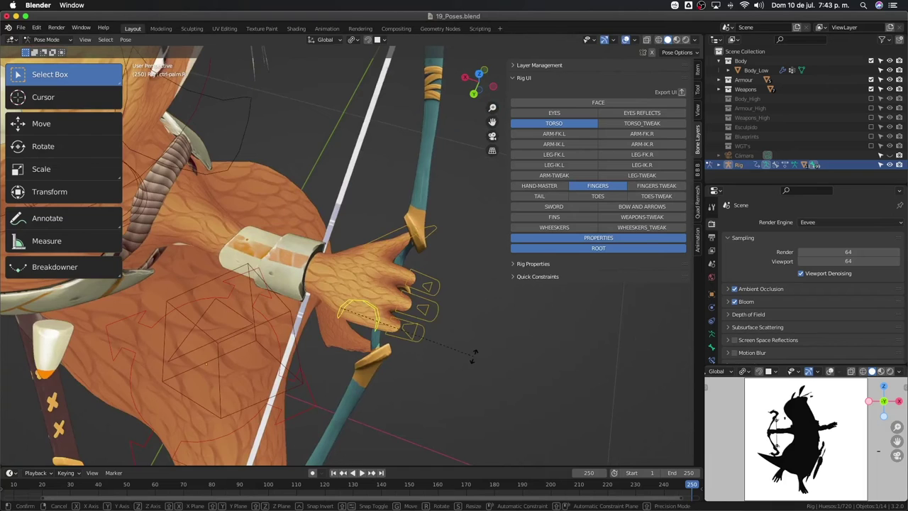
{"action": "key", "text": "r"}
{"action": "left_click", "coordinate": [457, 376]}
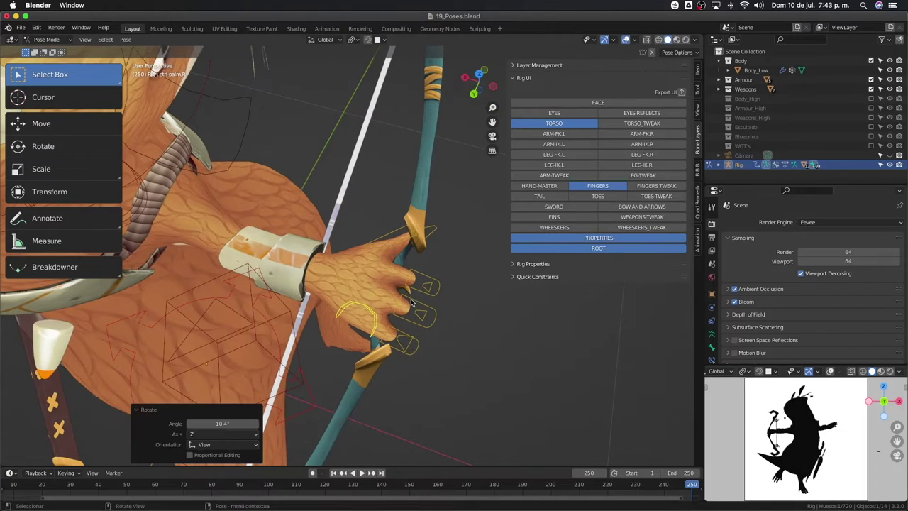
{"action": "left_click", "coordinate": [411, 303]}
{"action": "key", "text": "r"}
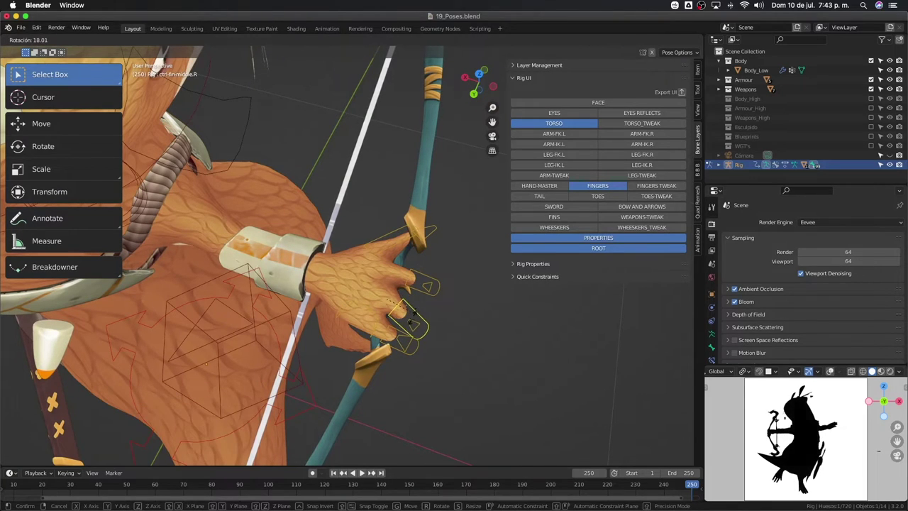
{"action": "left_click", "coordinate": [419, 320]}
{"action": "mouse_move", "coordinate": [419, 319]}
{"action": "middle_mouse_down"}
{"action": "mouse_move", "coordinate": [352, 250]}
{"action": "mouse_move", "coordinate": [348, 263]}
{"action": "middle_mouse_up"}
{"action": "key", "text": "r"}
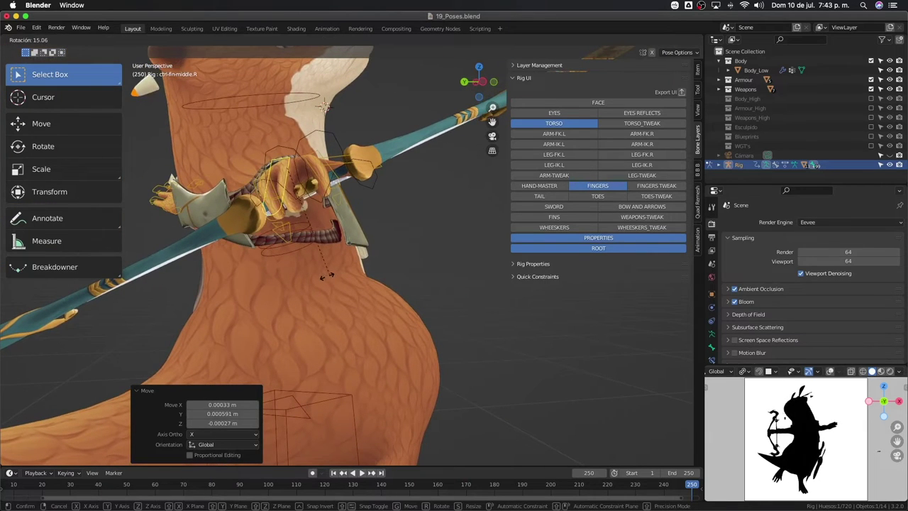
{"action": "left_click", "coordinate": [329, 279]}
{"action": "mouse_move", "coordinate": [343, 222]}
{"action": "middle_mouse_down"}
{"action": "mouse_move", "coordinate": [320, 213]}
{"action": "mouse_move", "coordinate": [262, 115]}
{"action": "mouse_move", "coordinate": [305, 235]}
{"action": "middle_mouse_up"}
Close the right index finger onto the grip with several rotations, including a free trackball turn
{"action": "left_click", "coordinate": [300, 190]}
{"action": "key", "text": "r"}
{"action": "left_click", "coordinate": [325, 225]}
{"action": "key", "text": "r"}
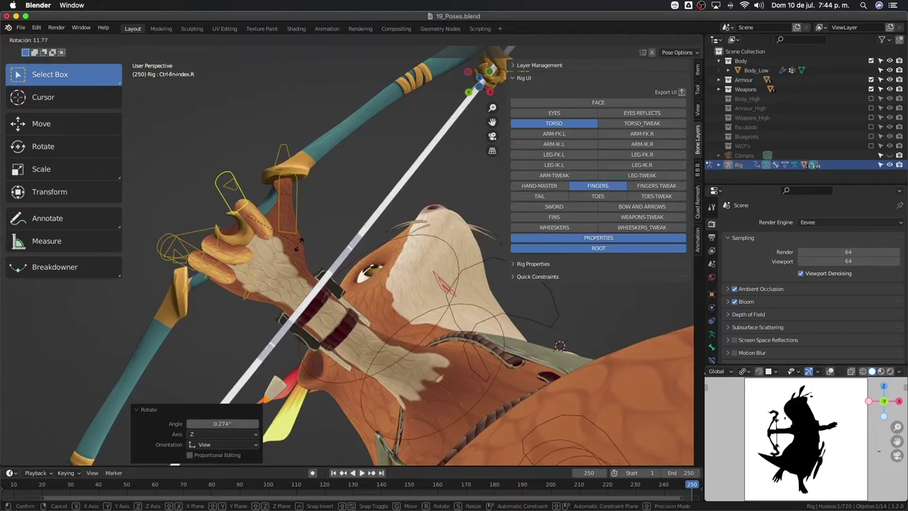
{"action": "left_click", "coordinate": [298, 243]}
{"action": "key", "text": "r"}
{"action": "key", "text": "r"}
{"action": "left_click", "coordinate": [303, 241]}
{"action": "key", "text": "r"}
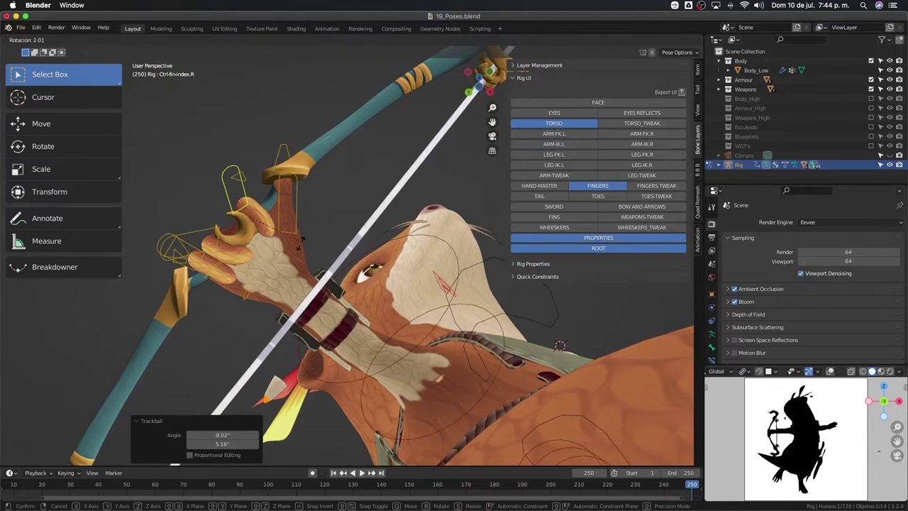
{"action": "left_click", "coordinate": [299, 246]}
{"action": "middle_click_drag", "start_coordinate": [299, 245], "coordinate": [235, 249]}
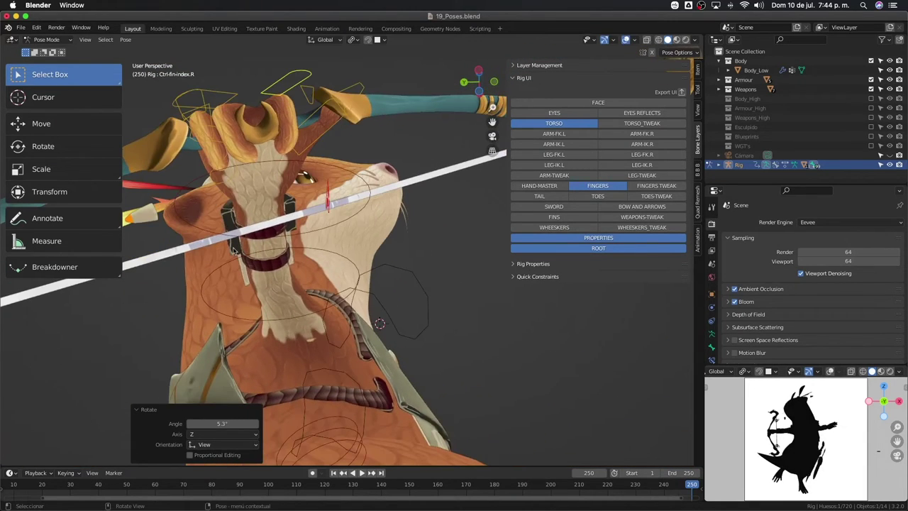
Give the right pinky control a further free rotation against the grip
{"action": "left_click", "coordinate": [204, 98]}
{"action": "key", "text": "r"}
{"action": "key", "text": "r"}
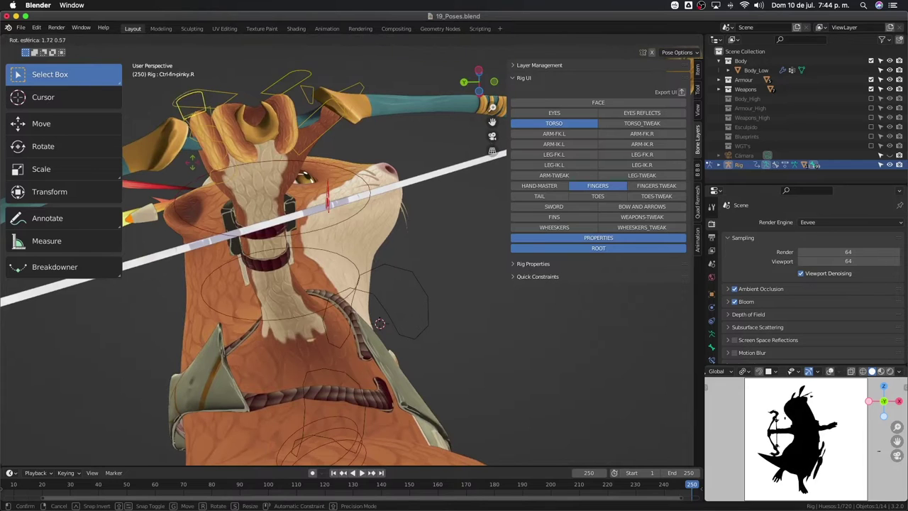
{"action": "left_click", "coordinate": [193, 174]}
{"action": "middle_click_drag", "start_coordinate": [194, 173], "coordinate": [395, 257]}
Rotate the right thumb control locally, then trackball it (-14.9°, -2.29°) to close around the grip
{"action": "left_click", "coordinate": [389, 280]}
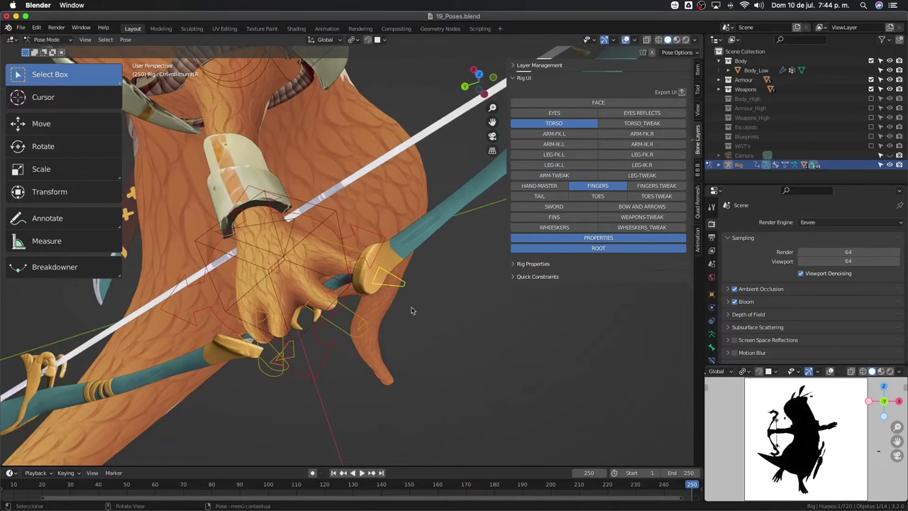
{"action": "mouse_move", "coordinate": [411, 310]}
{"action": "middle_mouse_down"}
{"action": "mouse_move", "coordinate": [383, 298]}
{"action": "mouse_move", "coordinate": [354, 258]}
{"action": "mouse_move", "coordinate": [353, 157]}
{"action": "mouse_move", "coordinate": [277, 130]}
{"action": "mouse_move", "coordinate": [274, 268]}
{"action": "middle_mouse_up"}
{"action": "key", "text": "r"}
{"action": "key", "text": "x"}
{"action": "key", "text": "x"}
{"action": "left_click", "coordinate": [359, 300]}
{"action": "key", "text": "r"}
{"action": "left_click", "coordinate": [323, 163]}
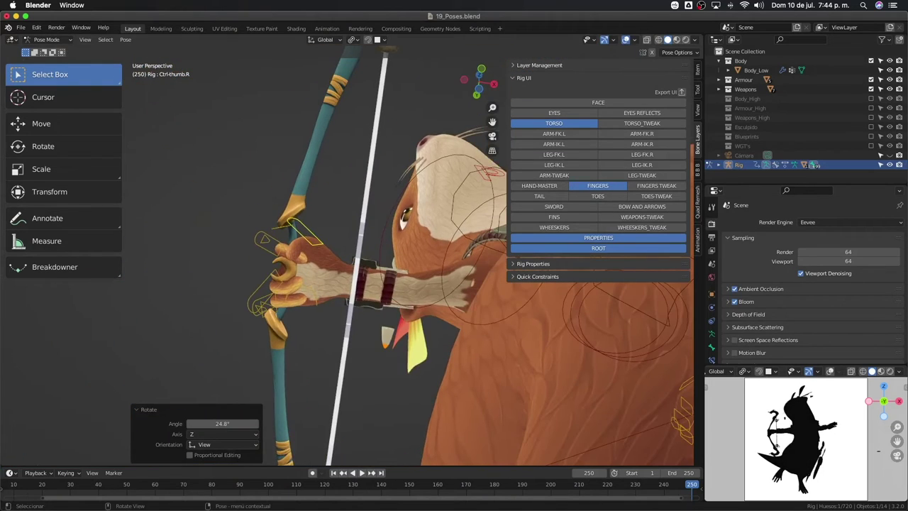
{"action": "key", "text": "r"}
{"action": "key", "text": "r"}
{"action": "key", "text": "Return"}
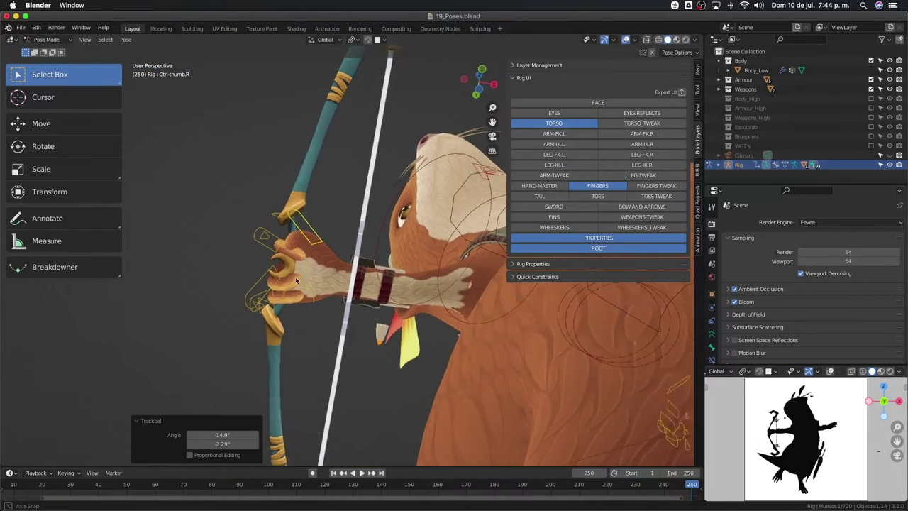
{"action": "mouse_move", "coordinate": [376, 359]}
{"action": "middle_mouse_down"}
{"action": "mouse_move", "coordinate": [325, 294]}
{"action": "mouse_move", "coordinate": [378, 303]}
{"action": "mouse_move", "coordinate": [223, 392]}
{"action": "middle_mouse_up"}
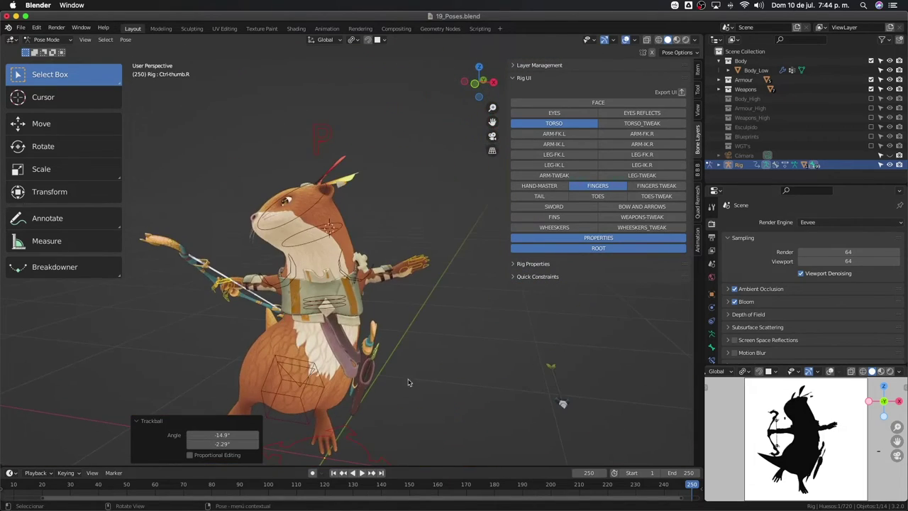
Rotate the left thumb control about its local axis
{"action": "mouse_move", "coordinate": [408, 383]}
{"action": "middle_mouse_down"}
{"action": "mouse_move", "coordinate": [363, 318]}
{"action": "mouse_move", "coordinate": [353, 326]}
{"action": "mouse_move", "coordinate": [376, 257]}
{"action": "mouse_move", "coordinate": [408, 286]}
{"action": "mouse_move", "coordinate": [377, 247]}
{"action": "mouse_move", "coordinate": [389, 271]}
{"action": "middle_mouse_up"}
{"action": "key", "text": "r"}
{"action": "key", "text": "x"}
{"action": "key", "text": "x"}
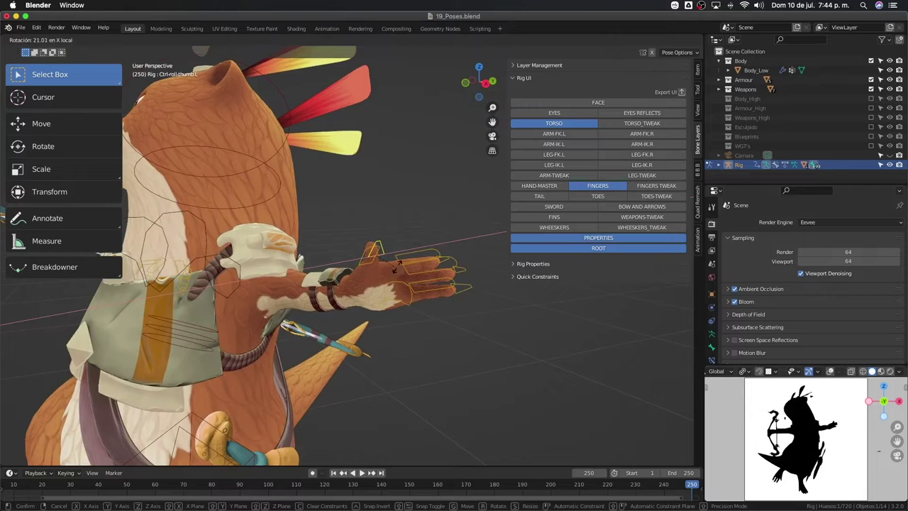
{"action": "left_click", "coordinate": [463, 299]}
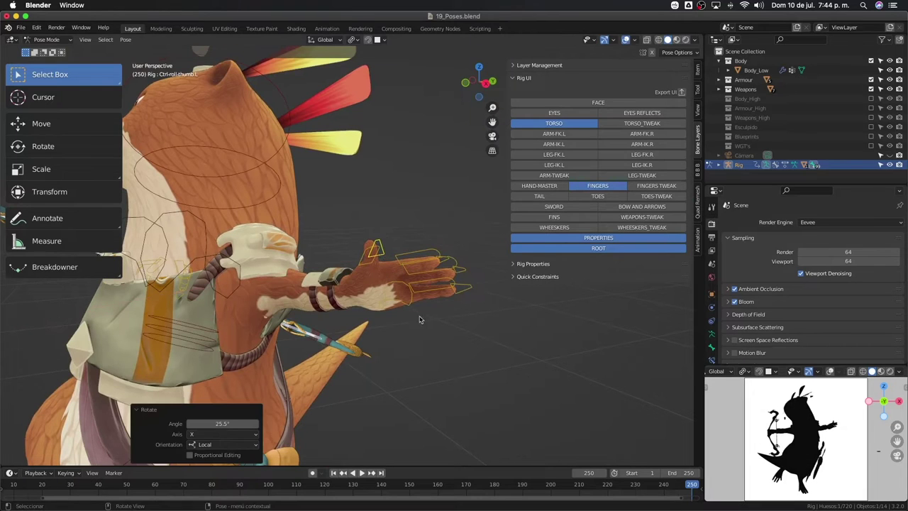
Turn the left palm control -20° about its local X axis, then adjust it once more
{"action": "left_click", "coordinate": [426, 302]}
{"action": "key", "text": "r"}
{"action": "key", "text": "x"}
{"action": "key", "text": "x"}
{"action": "type", "text": "-20"}
{"action": "key", "text": "Return"}
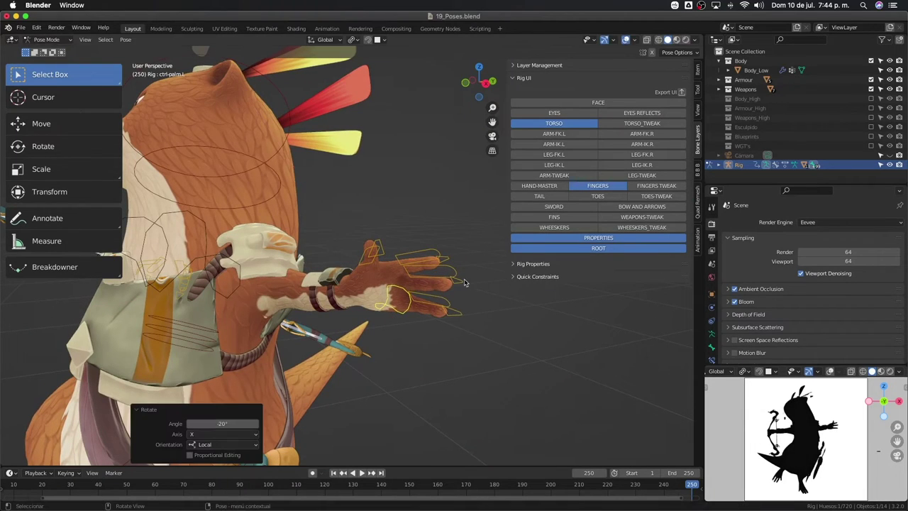
{"action": "key", "text": "r"}
{"action": "key", "text": "x"}
{"action": "key", "text": "x"}
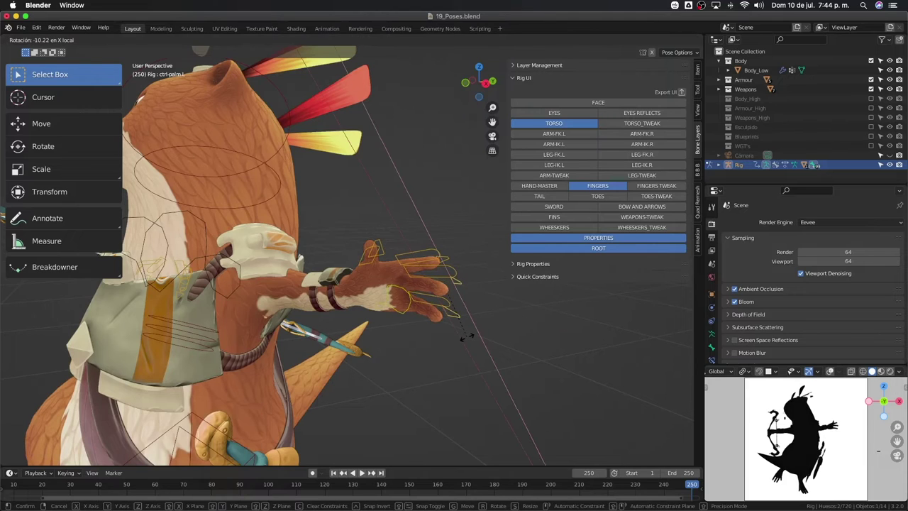
{"action": "left_click", "coordinate": [463, 328]}
Rotate the left pinky roll control about its local axis
{"action": "left_click", "coordinate": [463, 338]}
{"action": "key", "text": "r"}
{"action": "key", "text": "x"}
{"action": "key", "text": "x"}
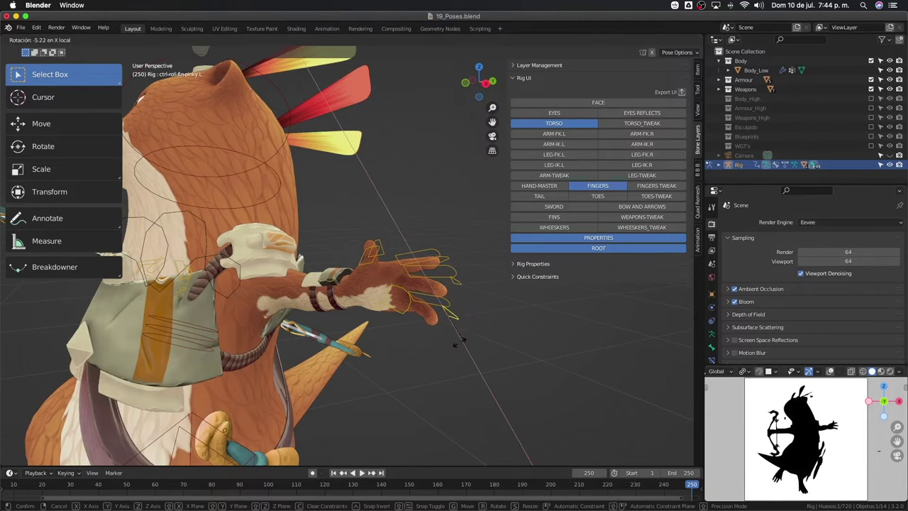
{"action": "left_click", "coordinate": [455, 347]}
{"action": "middle_click_drag", "start_coordinate": [454, 346], "coordinate": [440, 326]}
Refine the left palm control with two more free rotations
{"action": "left_click", "coordinate": [397, 305]}
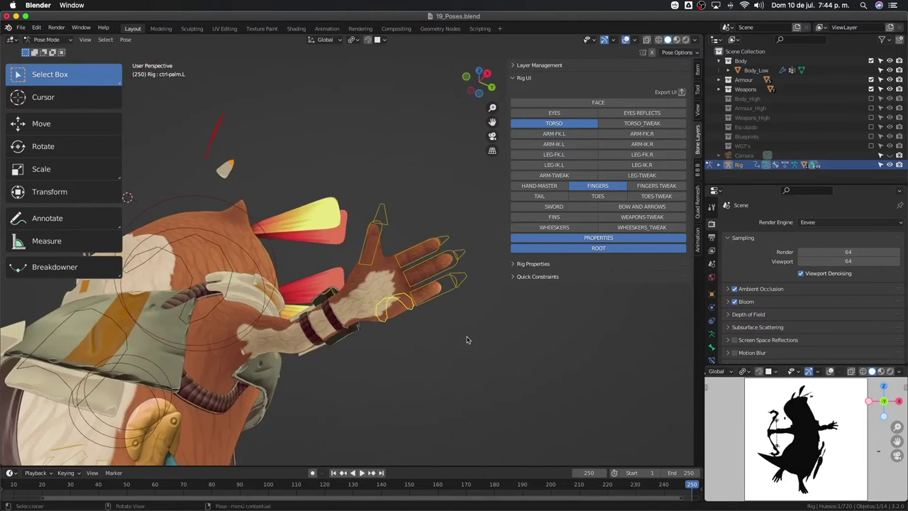
{"action": "key", "text": "r"}
{"action": "left_click", "coordinate": [466, 328]}
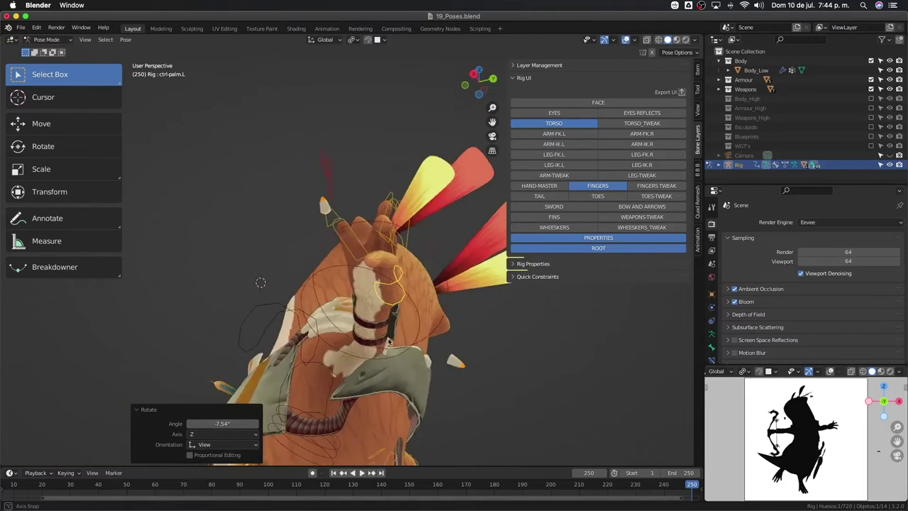
{"action": "middle_click_drag", "start_coordinate": [465, 328], "coordinate": [255, 335]}
{"action": "key", "text": "r"}
{"action": "left_click", "coordinate": [254, 348]}
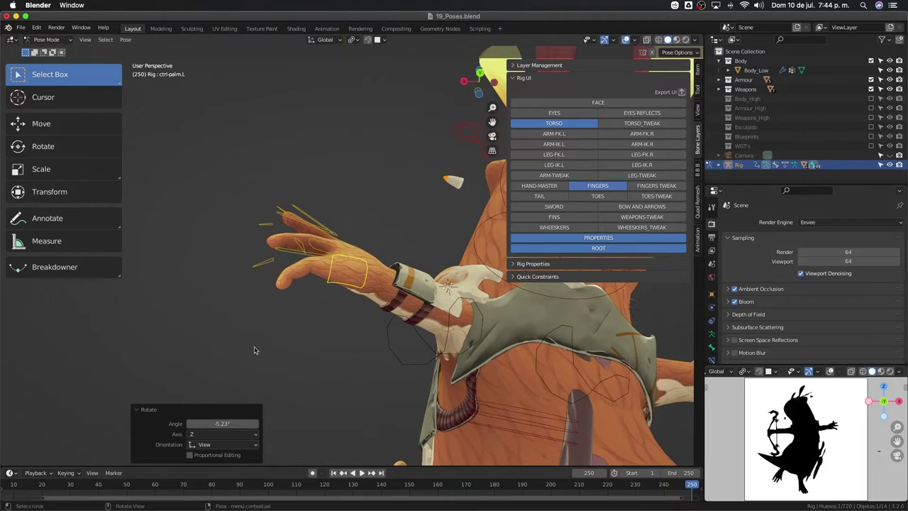
{"action": "scroll", "coordinate": [878, 451], "scroll_direction": "up", "scroll_amount": 3}
{"action": "scroll", "coordinate": [838, 440], "scroll_direction": "up", "scroll_amount": 2}
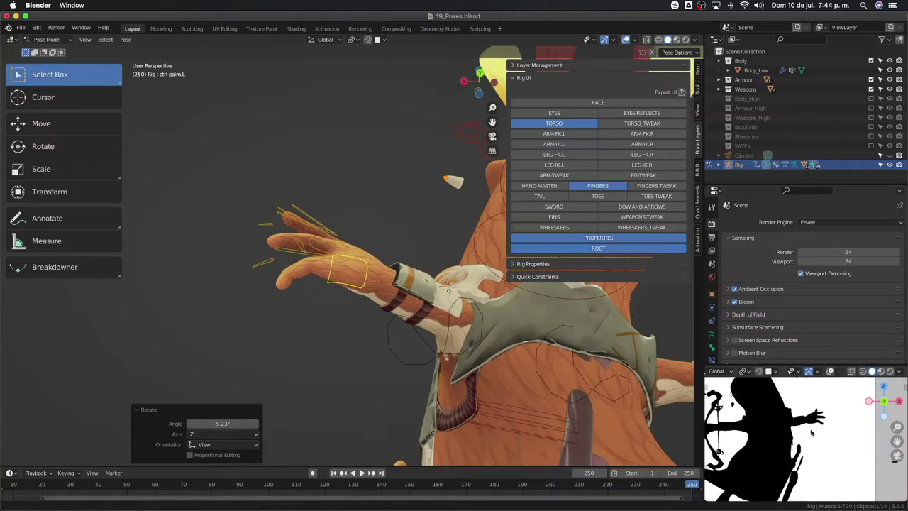
{"action": "scroll", "coordinate": [805, 433], "scroll_direction": "up", "scroll_amount": 3}
{"action": "middle_click_drag", "start_coordinate": [689, 409], "coordinate": [423, 351]}
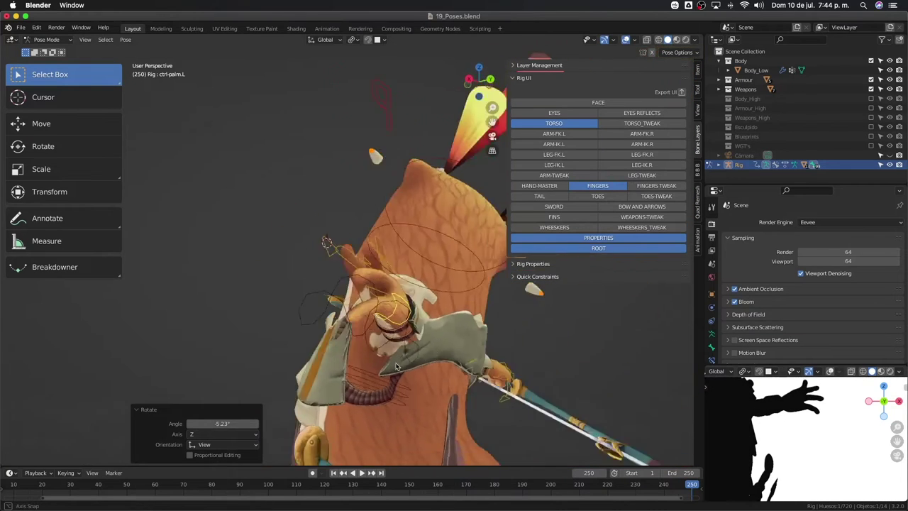
Frame the left hand in front view and adjust the left thumb with several free rotations
{"action": "key", "text": "KP_Decimal"}
{"action": "key", "text": "KP_1"}
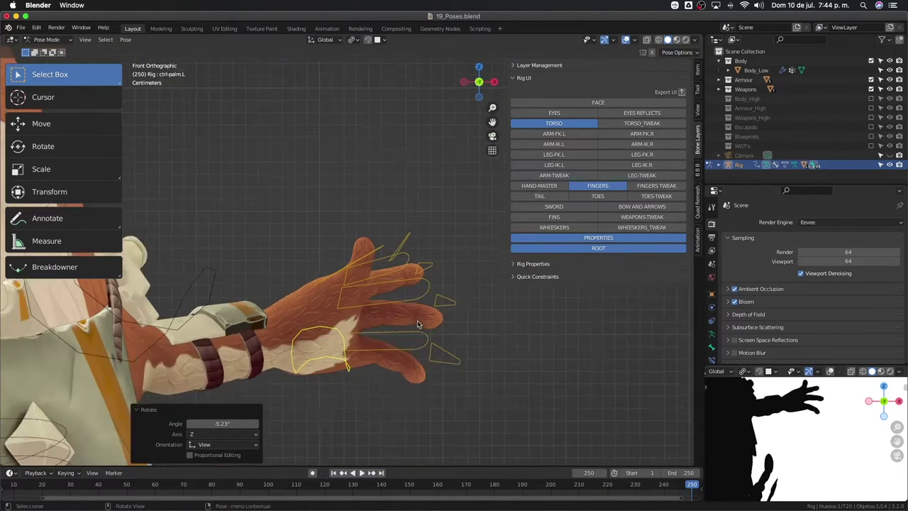
{"action": "left_click", "coordinate": [384, 251]}
{"action": "key", "text": "r"}
{"action": "key", "text": "r"}
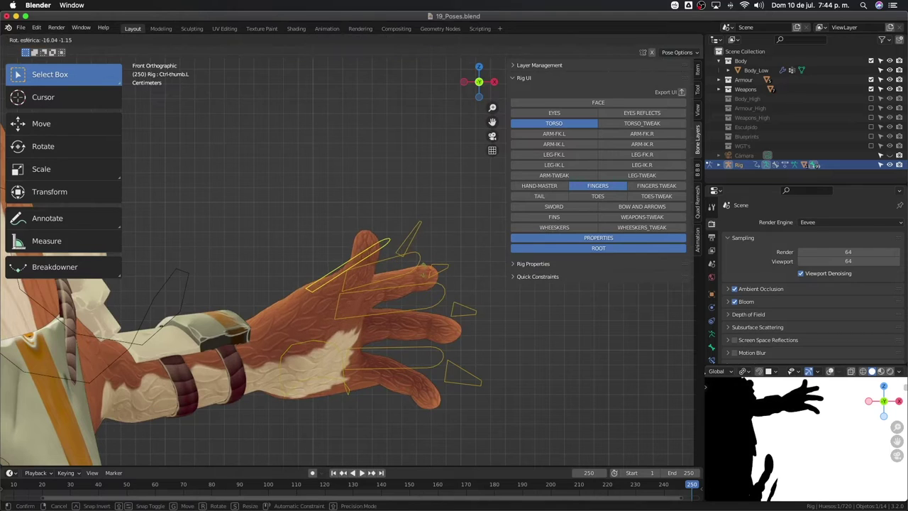
{"action": "left_click", "coordinate": [433, 273]}
{"action": "key", "text": "r"}
{"action": "left_click", "coordinate": [429, 272]}
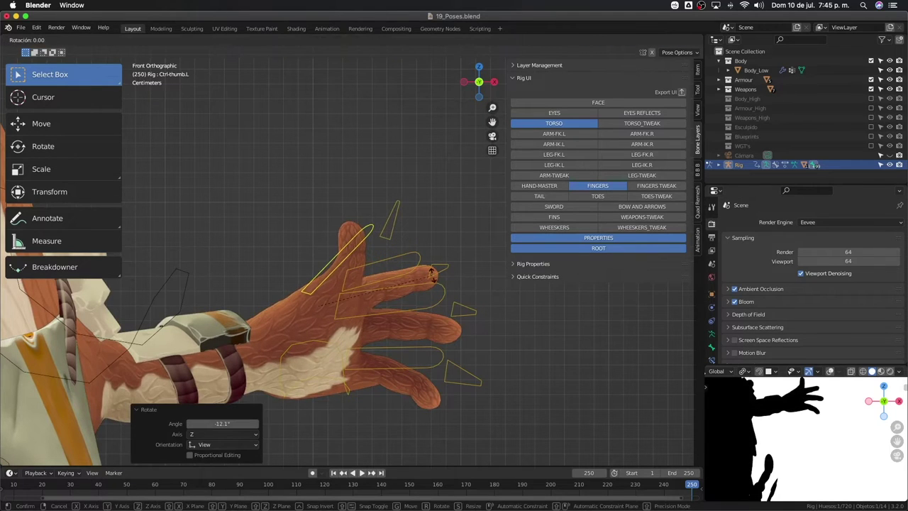
{"action": "key", "text": "r"}
{"action": "key", "text": "r"}
{"action": "left_click", "coordinate": [477, 341]}
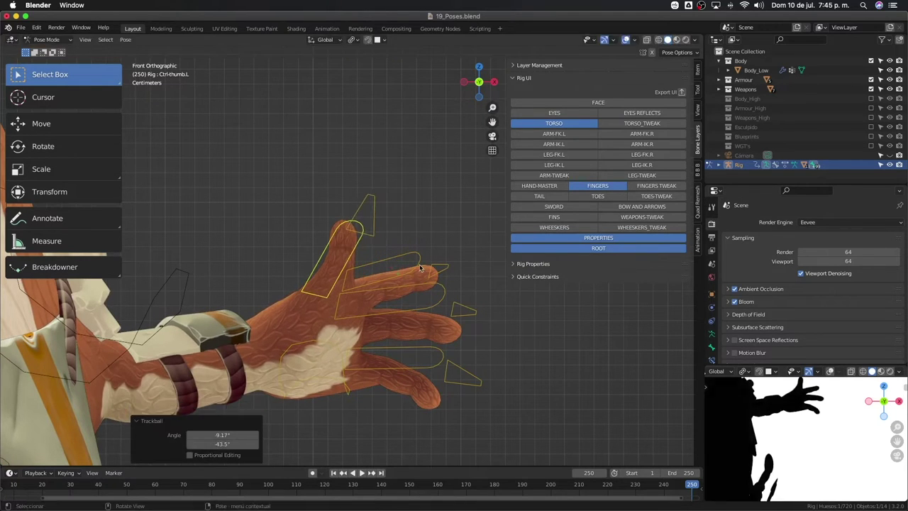
{"action": "key", "text": "r"}
{"action": "left_click", "coordinate": [476, 340]}
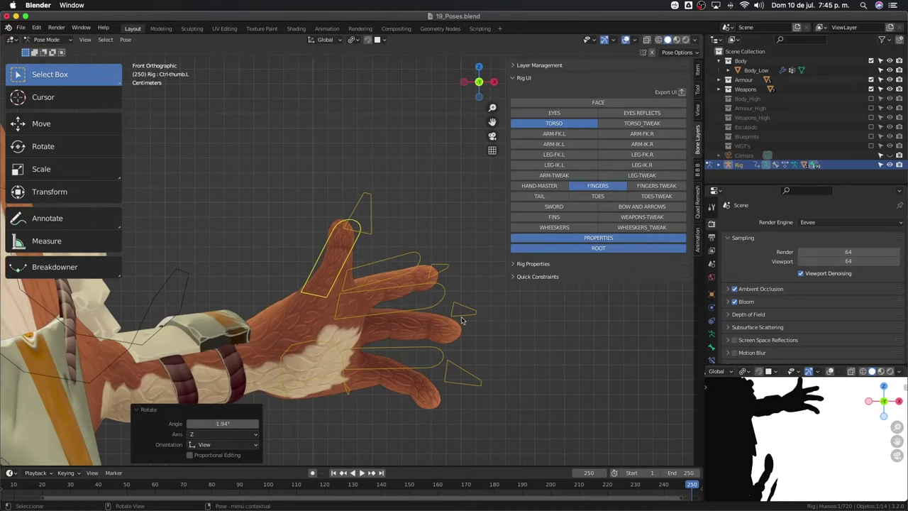
Curl the left pinky finger locally, nudge its position, and add a small rotation
{"action": "left_click", "coordinate": [439, 361]}
{"action": "key", "text": "r"}
{"action": "key", "text": "x"}
{"action": "key", "text": "x"}
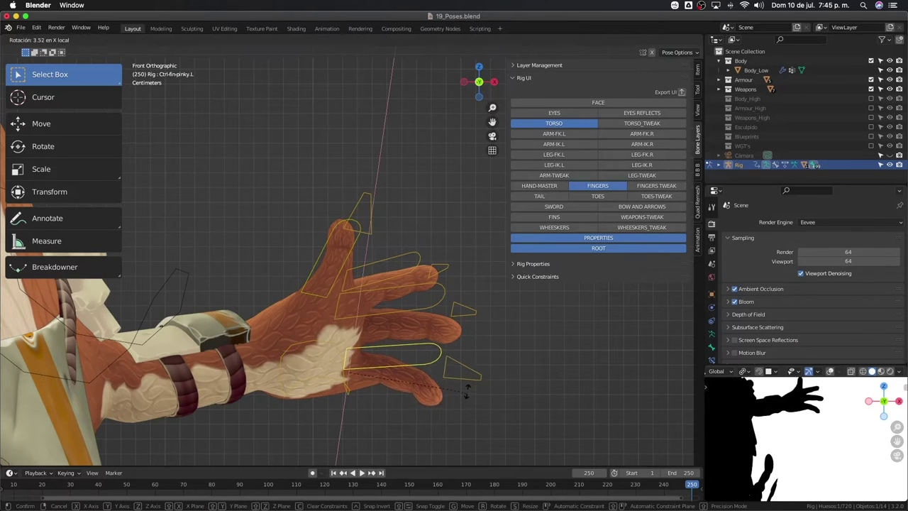
{"action": "left_click", "coordinate": [461, 399]}
{"action": "middle_click_drag", "start_coordinate": [426, 409], "coordinate": [419, 423]}
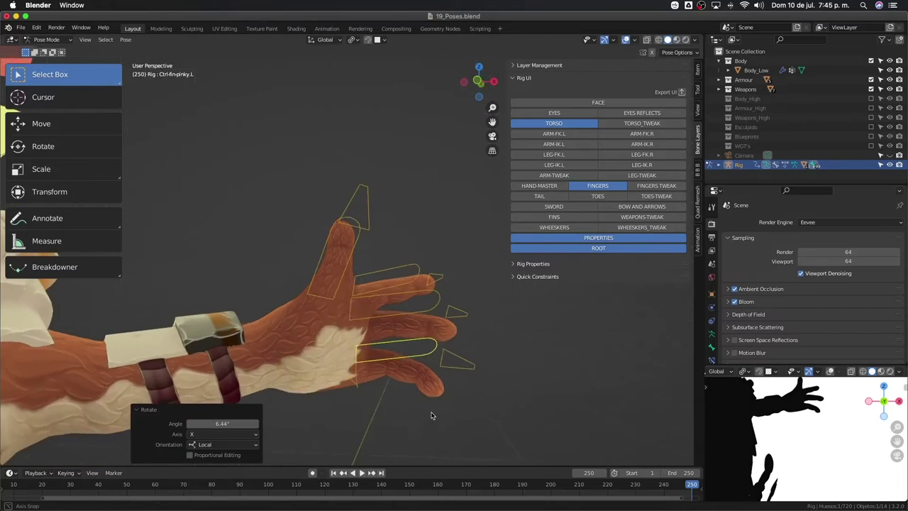
{"action": "key", "text": "g"}
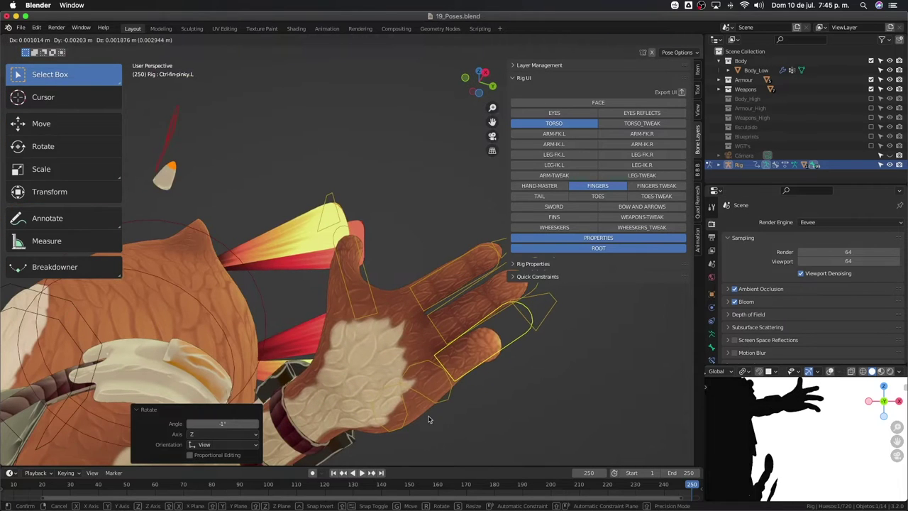
{"action": "left_click", "coordinate": [455, 421]}
{"action": "key", "text": "r"}
{"action": "left_click", "coordinate": [460, 423]}
Finish the left pinky curl with local-X turns ending at 2.88° and a ~0.002 m nudge
{"action": "middle_click_drag", "start_coordinate": [460, 423], "coordinate": [484, 55]}
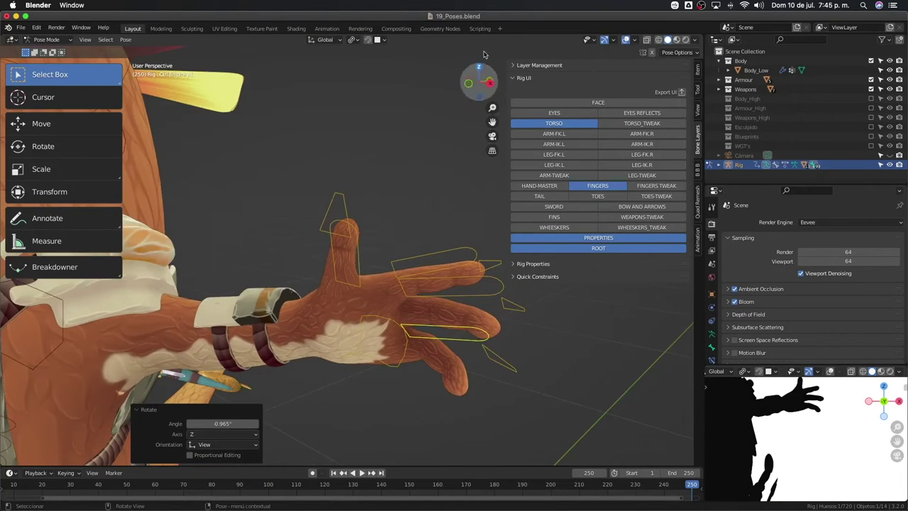
{"action": "key", "text": "r"}
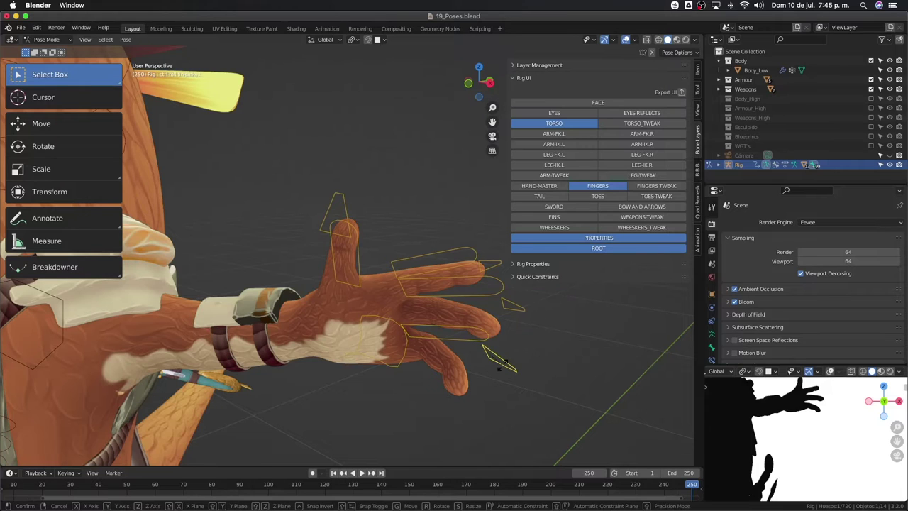
{"action": "key", "text": "x"}
{"action": "key", "text": "x"}
{"action": "left_click", "coordinate": [500, 362]}
{"action": "middle_click_drag", "start_coordinate": [490, 347], "coordinate": [497, 390]}
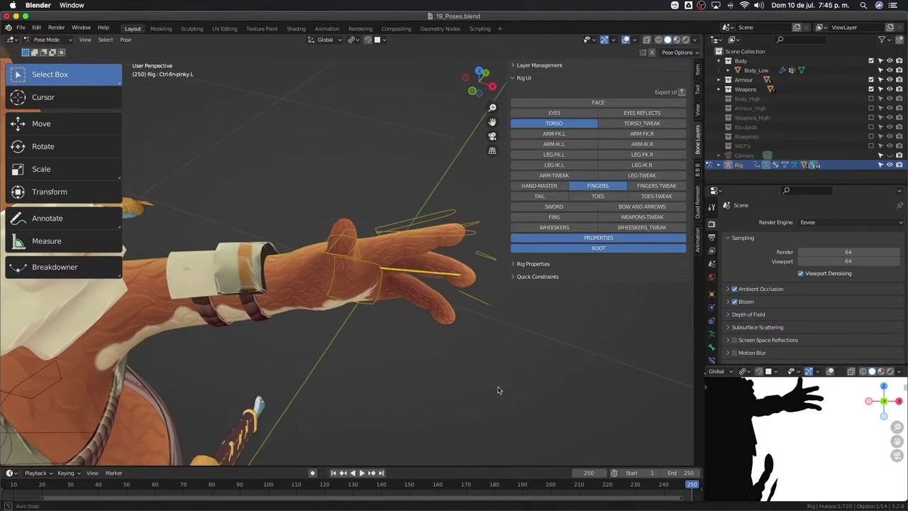
{"action": "key", "text": "r"}
{"action": "key", "text": "x"}
{"action": "key", "text": "x"}
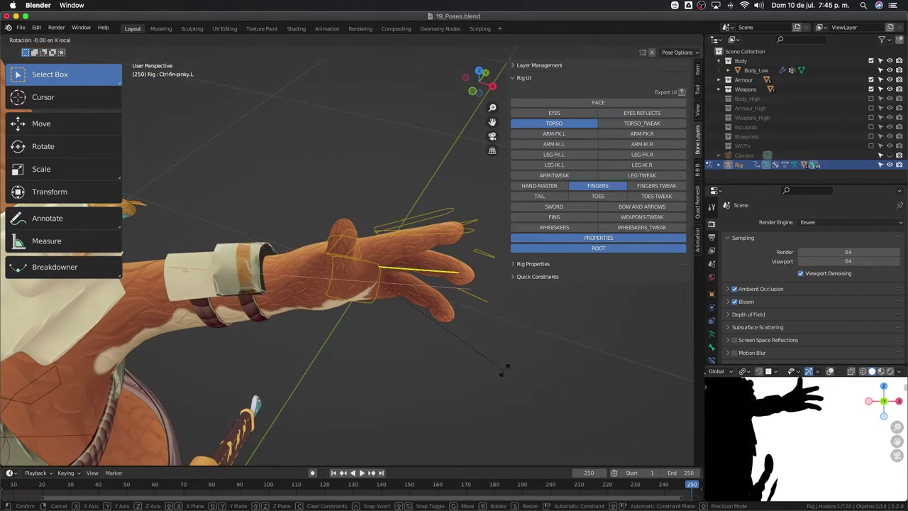
{"action": "left_click", "coordinate": [505, 362]}
{"action": "key", "text": "g"}
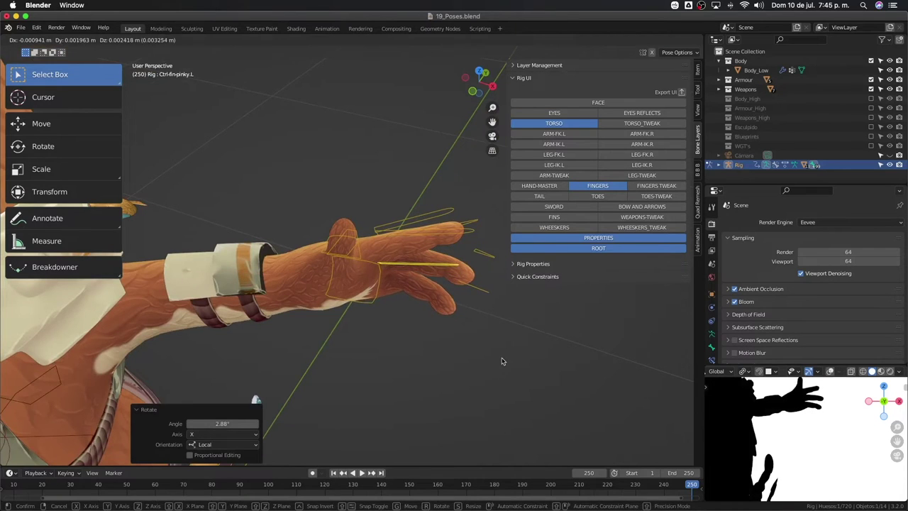
{"action": "left_click", "coordinate": [502, 361]}
{"action": "mouse_move", "coordinate": [502, 361]}
{"action": "middle_mouse_down"}
{"action": "mouse_move", "coordinate": [327, 301]}
{"action": "mouse_move", "coordinate": [409, 303]}
{"action": "mouse_move", "coordinate": [399, 308]}
{"action": "middle_mouse_up"}
Check the otter through the scene camera and around it, then enable the TAIL rig layer
{"action": "scroll", "coordinate": [327, 301], "scroll_direction": "down", "scroll_amount": 5}
{"action": "key", "text": "KP_0"}
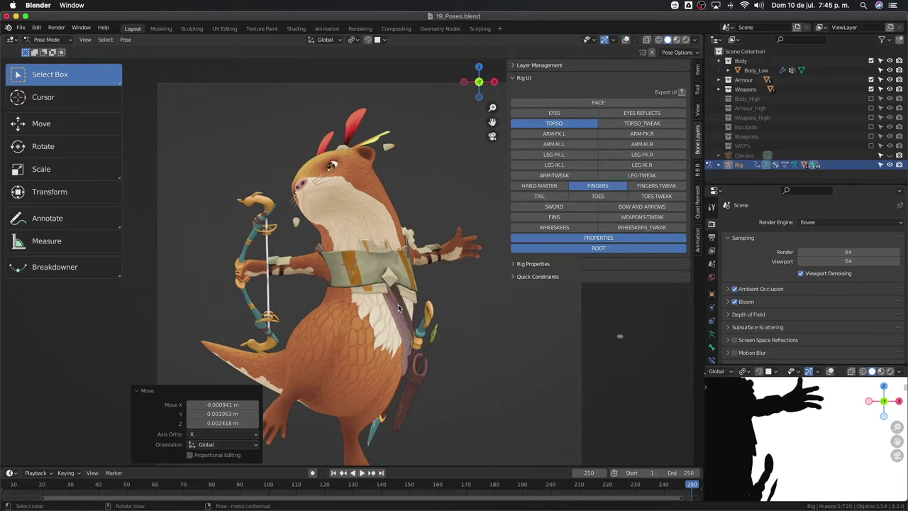
{"action": "scroll", "coordinate": [399, 308], "scroll_direction": "up", "scroll_amount": 2}
{"action": "scroll", "coordinate": [399, 308], "scroll_direction": "up", "scroll_amount": 2}
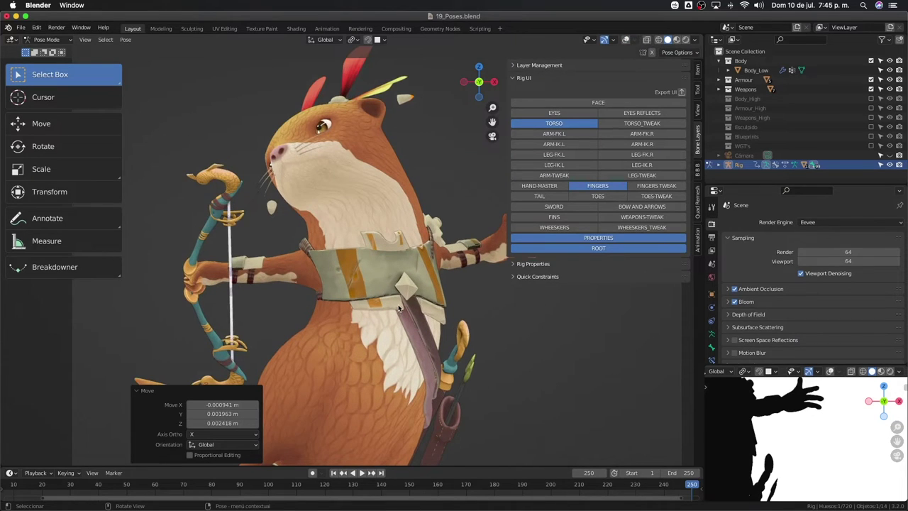
{"action": "scroll", "coordinate": [399, 297], "scroll_direction": "down", "scroll_amount": 3}
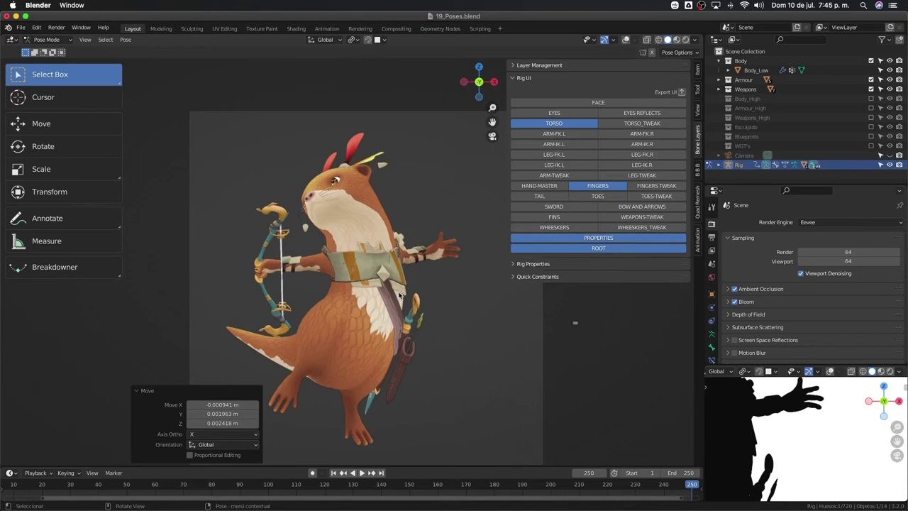
{"action": "mouse_move", "coordinate": [399, 294]}
{"action": "middle_mouse_down"}
{"action": "mouse_move", "coordinate": [293, 205]}
{"action": "mouse_move", "coordinate": [284, 259]}
{"action": "middle_mouse_up"}
{"action": "scroll", "coordinate": [293, 205], "scroll_direction": "up", "scroll_amount": 3}
{"action": "mouse_move", "coordinate": [353, 268]}
{"action": "middle_mouse_down"}
{"action": "mouse_move", "coordinate": [376, 229]}
{"action": "mouse_move", "coordinate": [397, 221]}
{"action": "middle_mouse_up"}
{"action": "scroll", "coordinate": [376, 229], "scroll_direction": "down", "scroll_amount": 2}
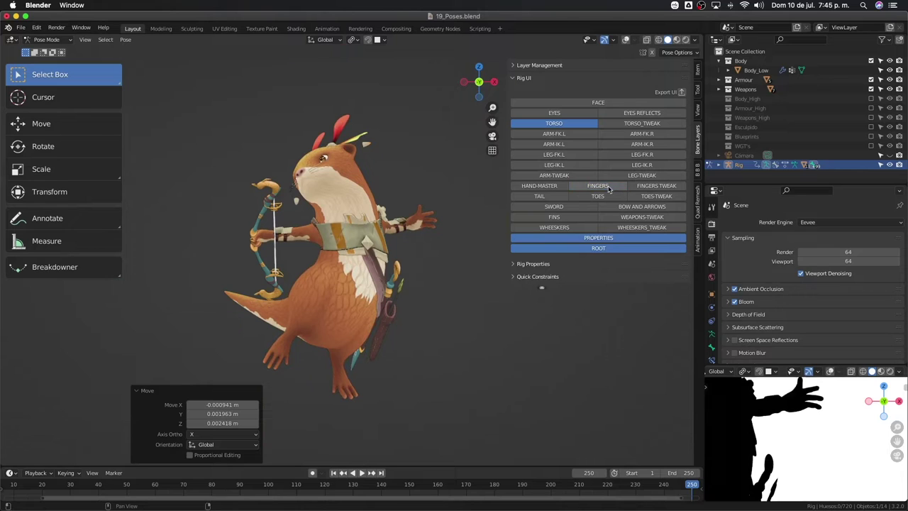
{"action": "left_click", "coordinate": [540, 195]}
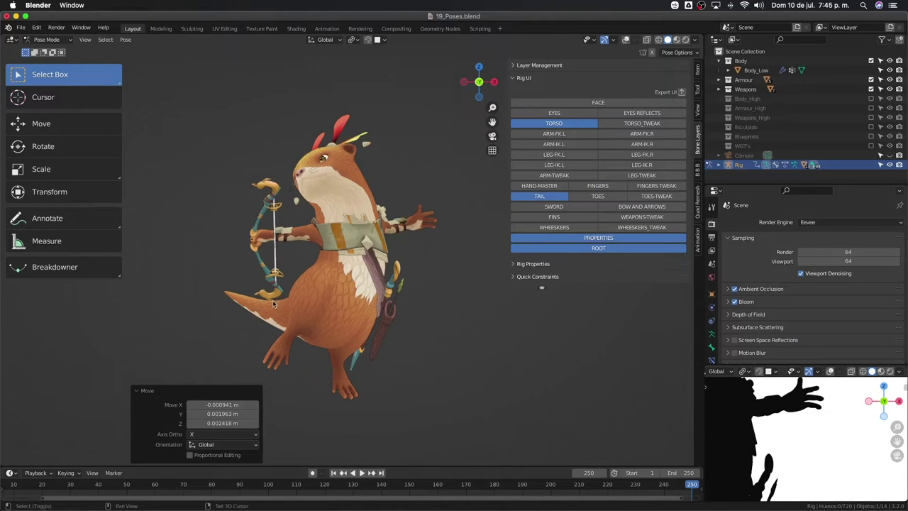
Hide the TORSO controls, box-select the tail bones and curl them upward about local X
{"action": "middle_click_drag", "start_coordinate": [272, 301], "coordinate": [379, 308]}
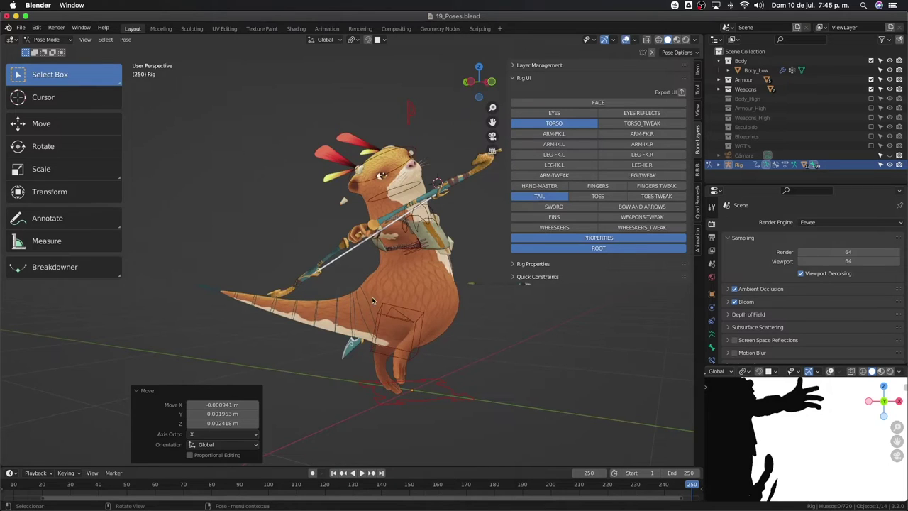
{"action": "left_click_drag", "start_coordinate": [223, 309], "coordinate": [226, 310]}
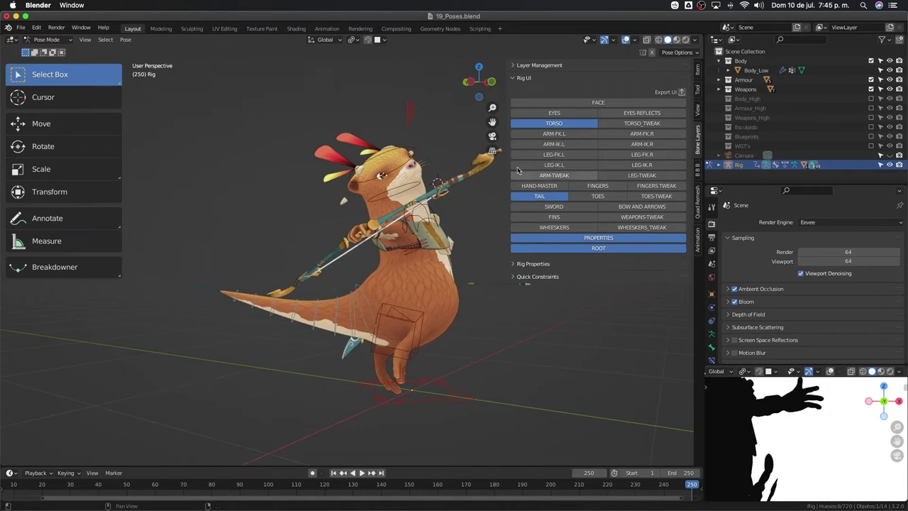
{"action": "left_click", "coordinate": [554, 122]}
{"action": "left_click_drag", "start_coordinate": [170, 267], "coordinate": [392, 346]}
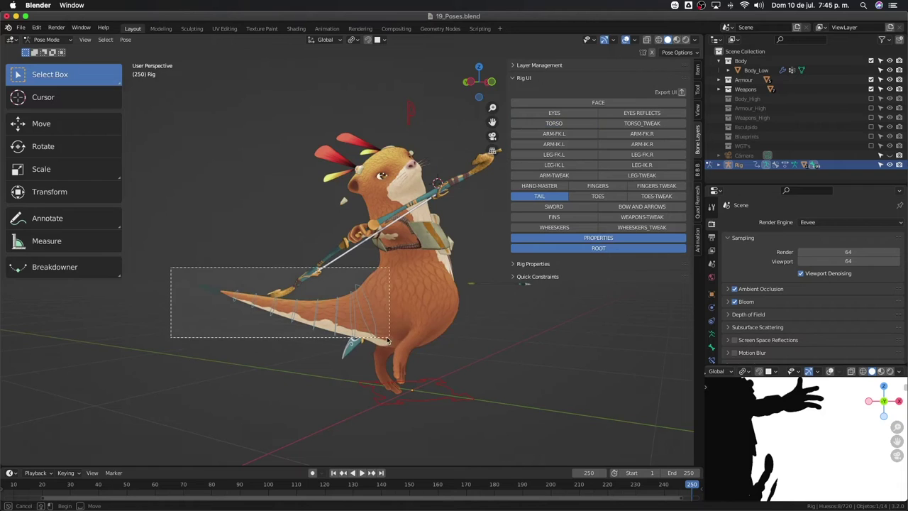
{"action": "key", "text": "r"}
{"action": "key", "text": "x"}
{"action": "key", "text": "x"}
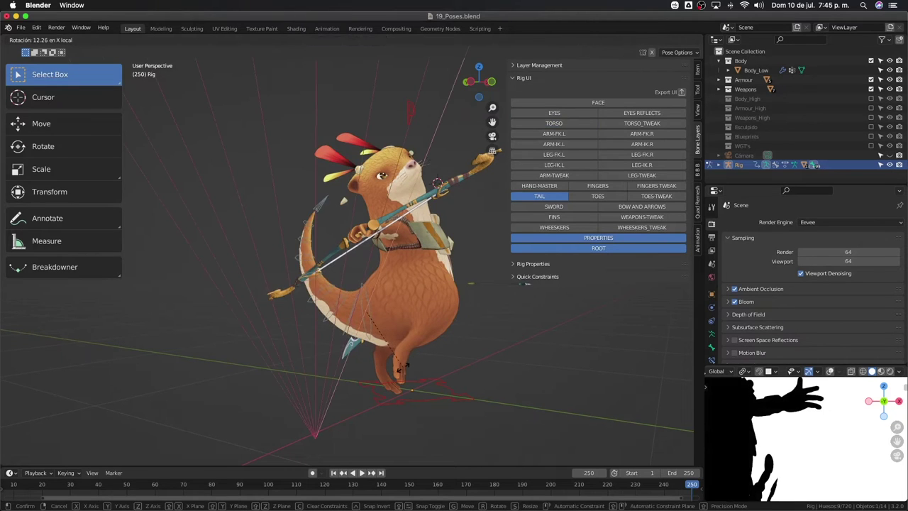
{"action": "left_click", "coordinate": [374, 360]}
From the camera view, retry the tail rotation several times, cancelling each attempt
{"action": "key", "text": "KP_0"}
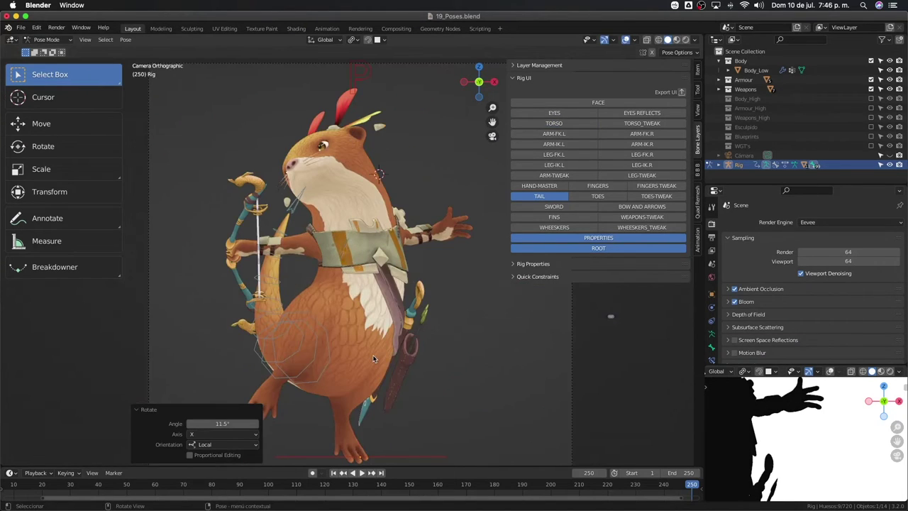
{"action": "key", "text": "r"}
{"action": "key", "text": "x"}
{"action": "right_click", "coordinate": [362, 402]}
{"action": "key", "text": "r"}
{"action": "key", "text": "x"}
{"action": "key", "text": "x"}
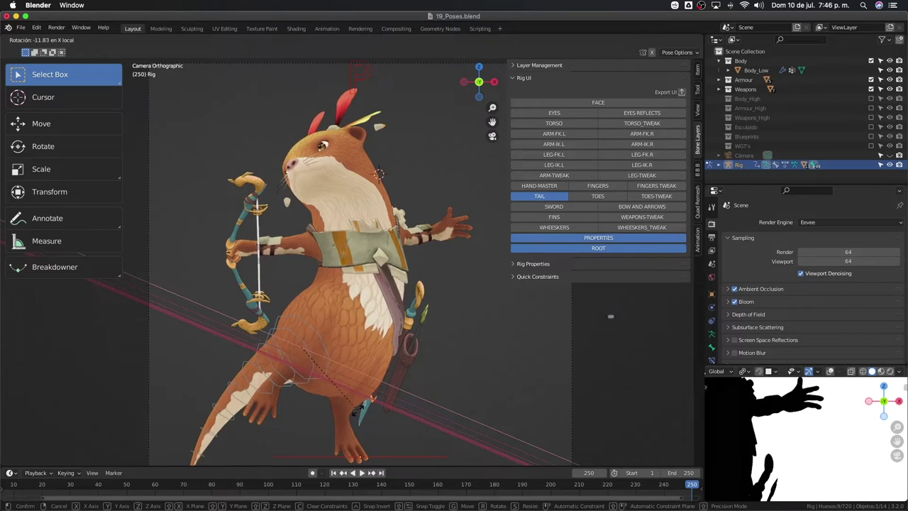
{"action": "right_click", "coordinate": [357, 410]}
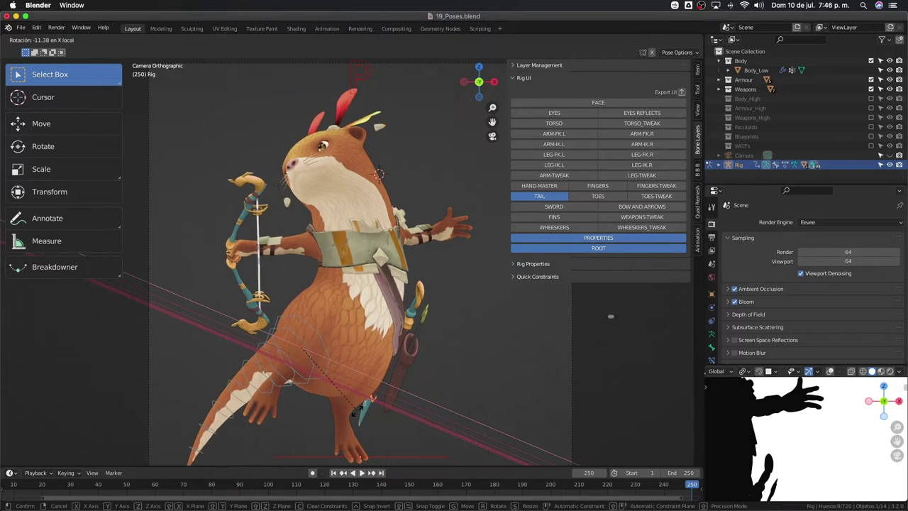
{"action": "left_click", "coordinate": [322, 387]}
{"action": "key", "text": "r"}
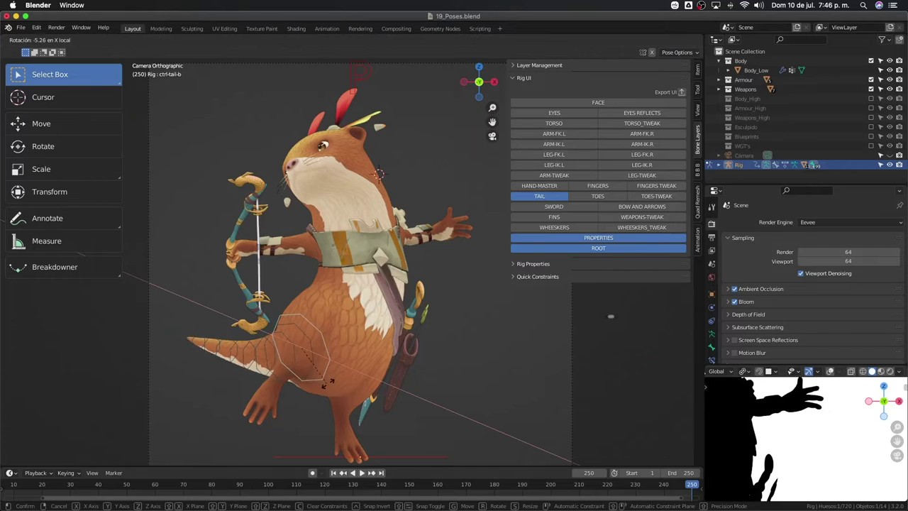
{"action": "right_click", "coordinate": [339, 355]}
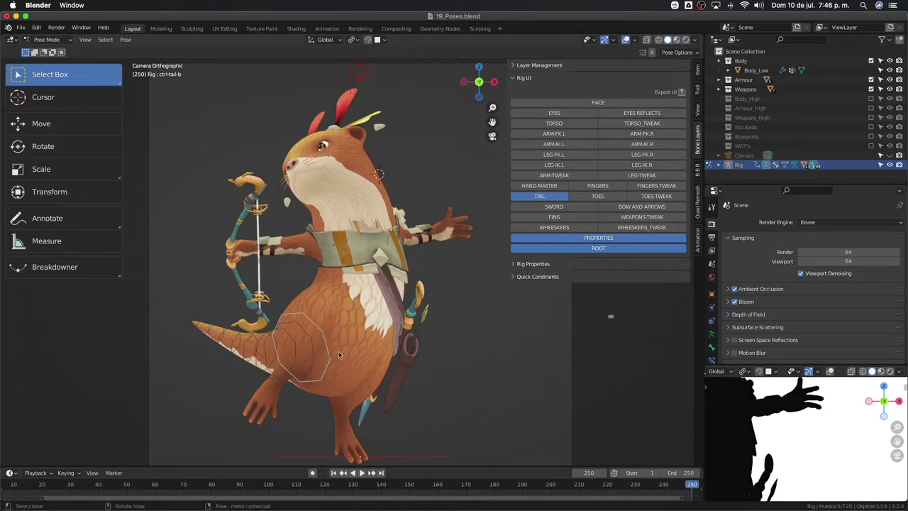
{"action": "right_click", "coordinate": [183, 339]}
Add the tail tip bones to the selection, rotate the tail -6.02° and zoom out the silhouette view
{"action": "key", "text": "c"}
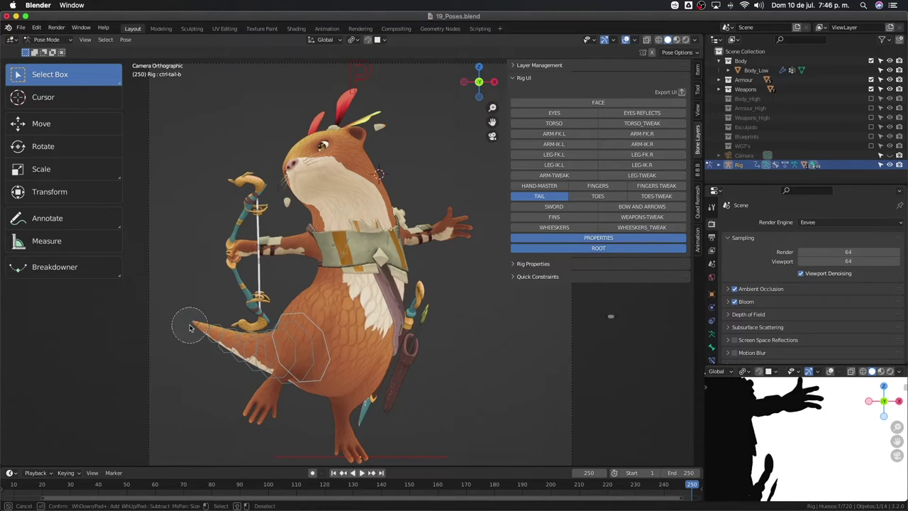
{"action": "mouse_move", "coordinate": [192, 325]}
{"action": "left_mouse_down"}
{"action": "mouse_move", "coordinate": [294, 344]}
{"action": "mouse_move", "coordinate": [314, 374]}
{"action": "left_mouse_up"}
{"action": "key", "text": "Escape"}
{"action": "key", "text": "r"}
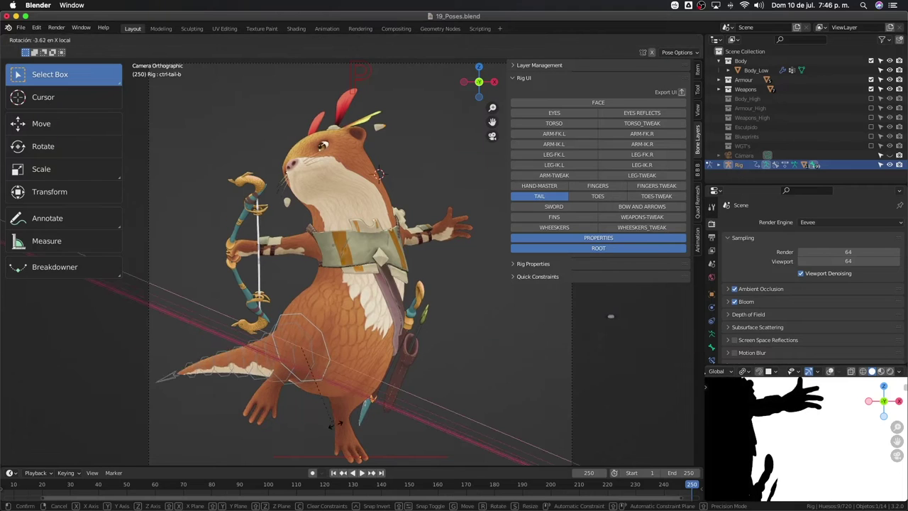
{"action": "left_click", "coordinate": [319, 426]}
{"action": "key", "text": "Home"}
{"action": "scroll", "coordinate": [742, 447], "scroll_direction": "down", "scroll_amount": 2}
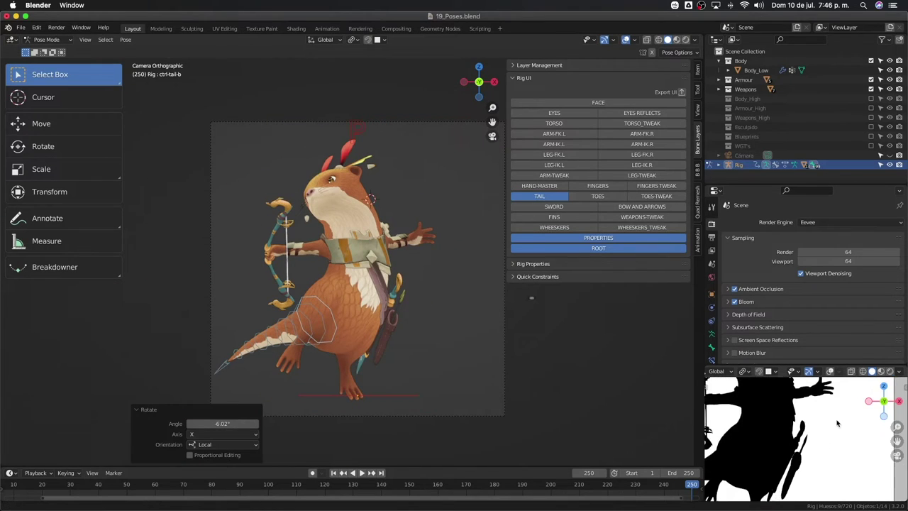
{"action": "scroll", "coordinate": [745, 454], "scroll_direction": "down", "scroll_amount": 2}
{"action": "scroll", "coordinate": [752, 472], "scroll_direction": "down", "scroll_amount": 2}
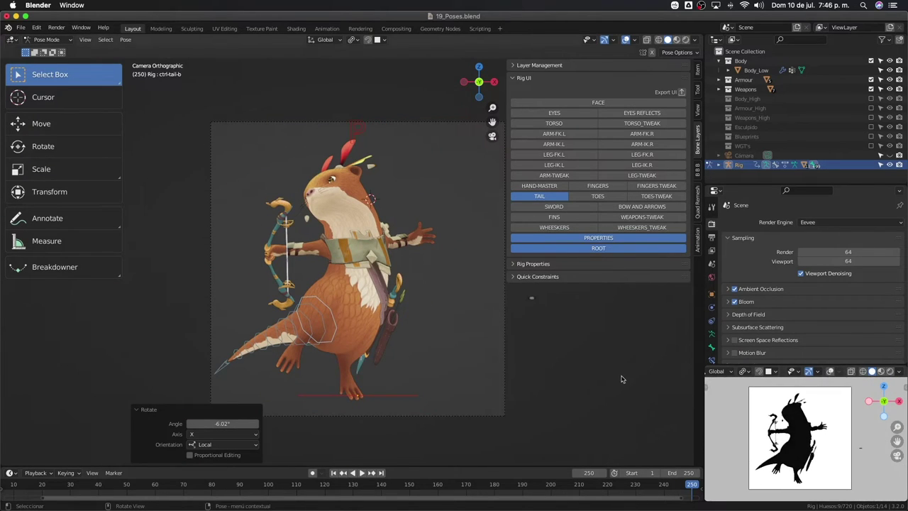
From top view, swing the tail control sideways by -6.18° about the view Z axis
{"action": "key", "text": "KP_7"}
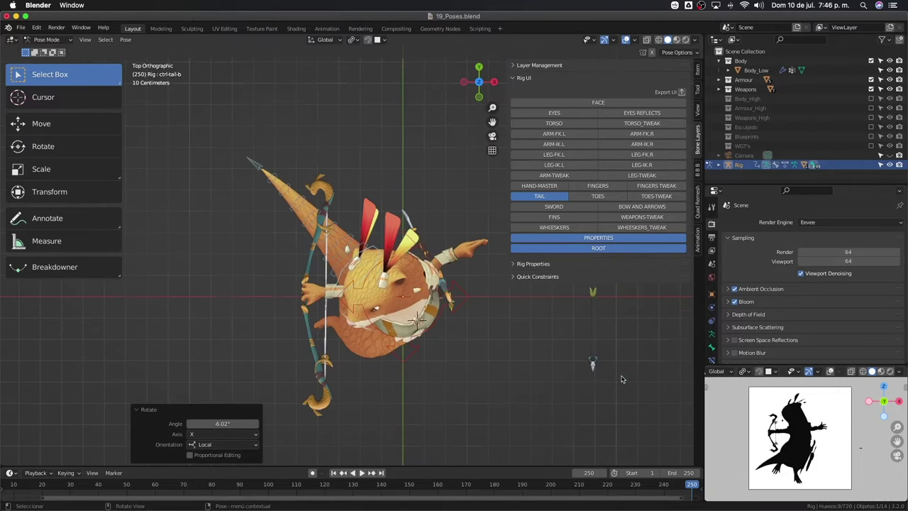
{"action": "key", "text": "r"}
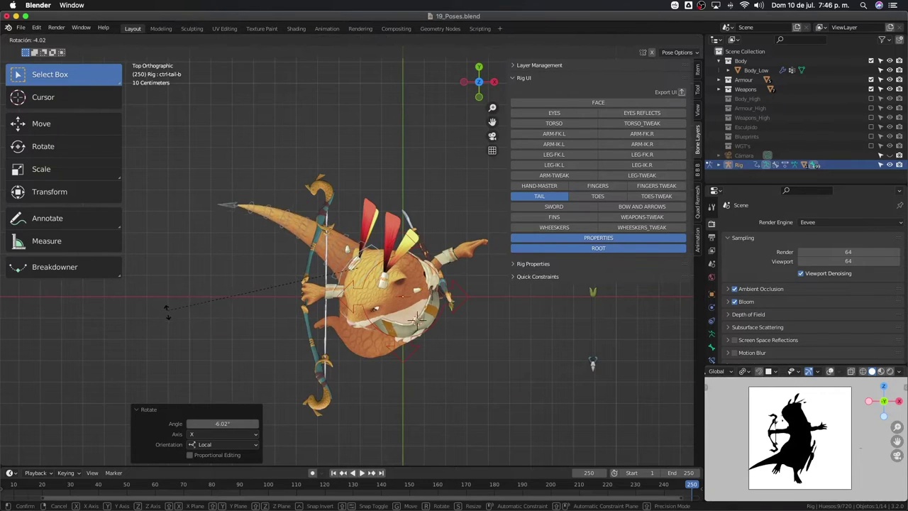
{"action": "left_click", "coordinate": [170, 319]}
Orbit around the otter, then zoom in on it in Front Orthographic view
{"action": "mouse_move", "coordinate": [171, 320]}
{"action": "middle_mouse_down"}
{"action": "mouse_move", "coordinate": [162, 205]}
{"action": "mouse_move", "coordinate": [77, 205]}
{"action": "mouse_move", "coordinate": [675, 206]}
{"action": "mouse_move", "coordinate": [382, 206]}
{"action": "mouse_move", "coordinate": [500, 290]}
{"action": "middle_mouse_up"}
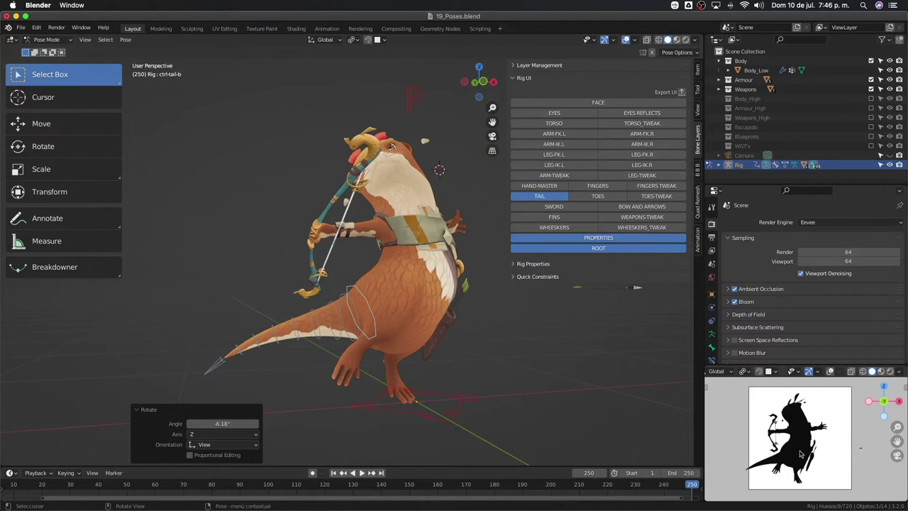
{"action": "scroll", "coordinate": [801, 454], "scroll_direction": "up", "scroll_amount": 1}
{"action": "mouse_move", "coordinate": [545, 396]}
{"action": "middle_mouse_down"}
{"action": "mouse_move", "coordinate": [611, 326]}
{"action": "mouse_move", "coordinate": [620, 329]}
{"action": "mouse_move", "coordinate": [394, 329]}
{"action": "mouse_move", "coordinate": [413, 330]}
{"action": "middle_mouse_up"}
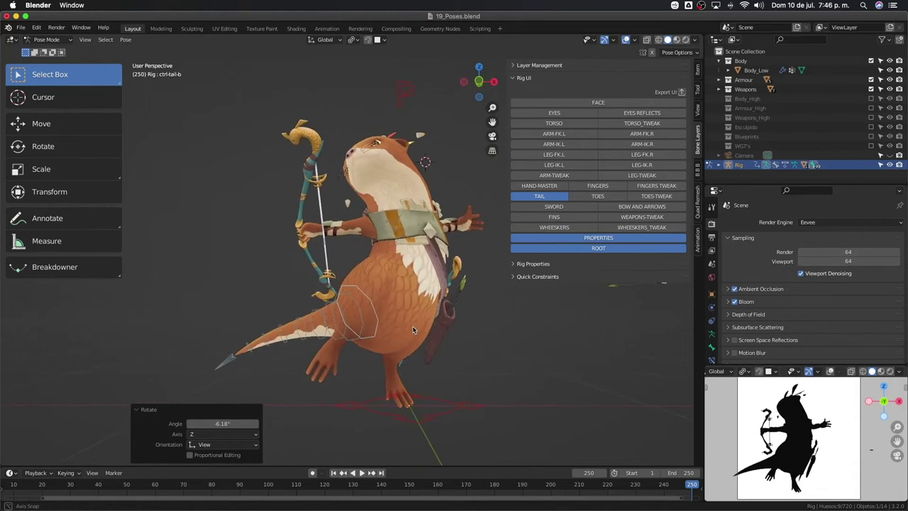
{"action": "scroll", "coordinate": [413, 329], "scroll_direction": "down", "scroll_amount": 2}
{"action": "key", "text": "KP_1"}
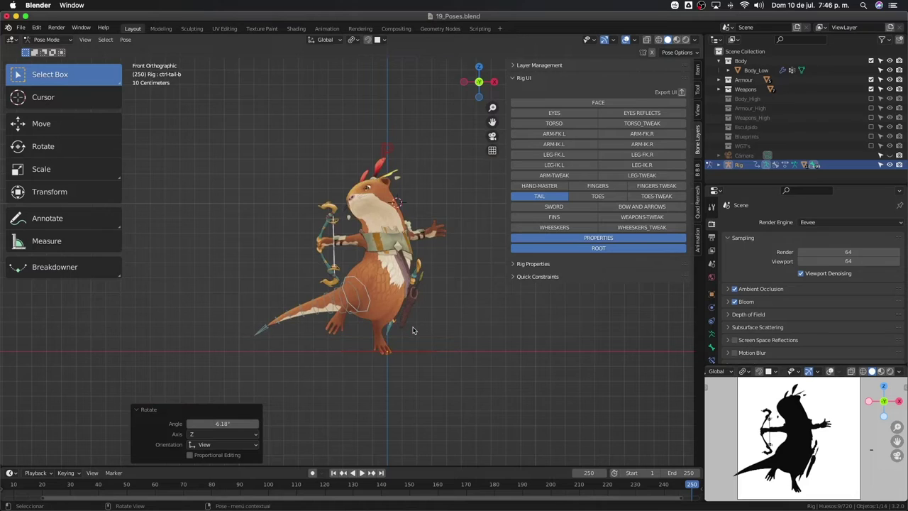
{"action": "scroll", "coordinate": [413, 329], "scroll_direction": "up", "scroll_amount": 2}
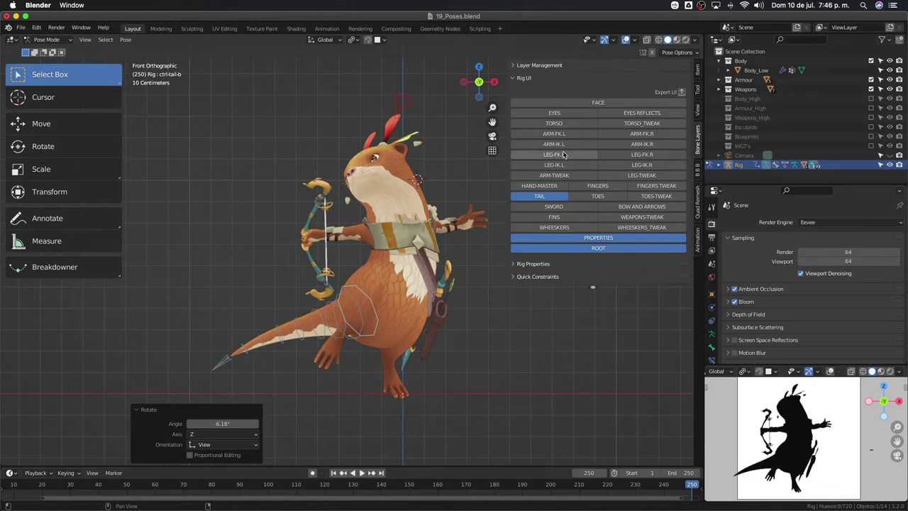
Show the LEG-IK.L controls and nudge the left foot IK control along X
{"action": "left_click", "coordinate": [620, 157]}
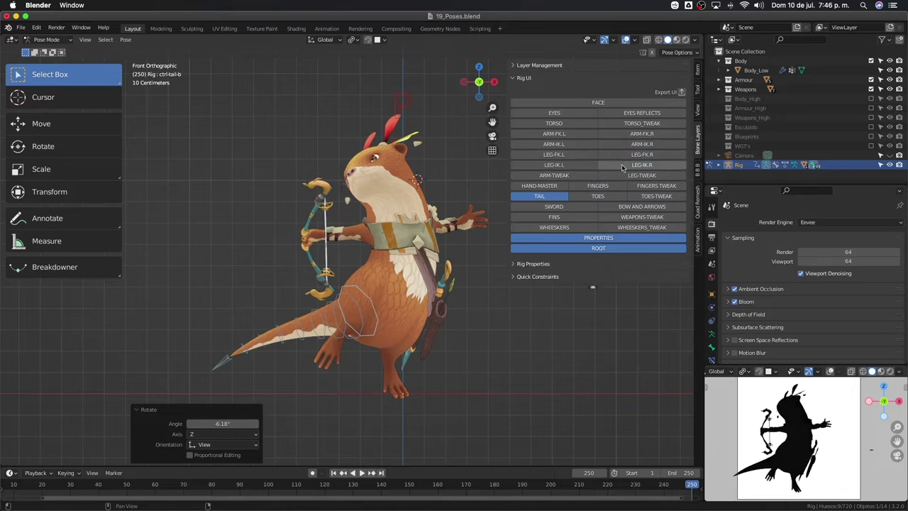
{"action": "left_click", "coordinate": [576, 166]}
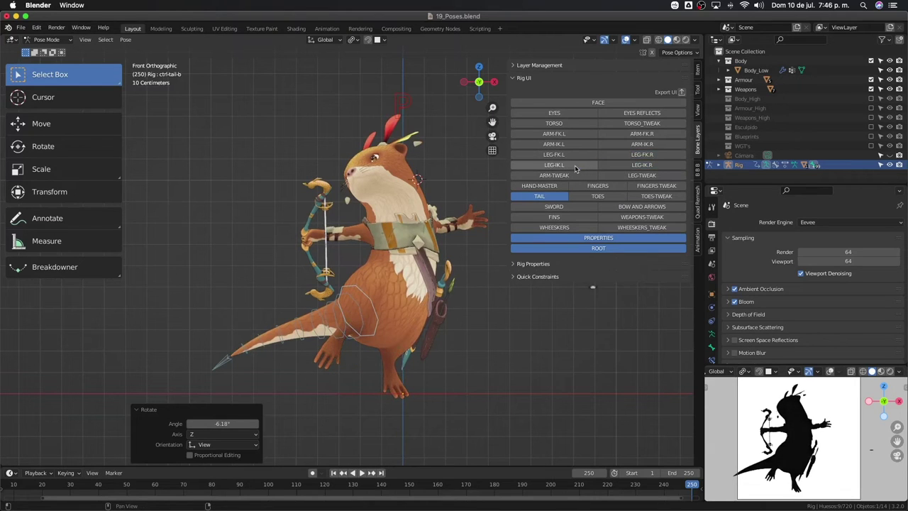
{"action": "left_click", "coordinate": [382, 386]}
{"action": "key", "text": "g"}
{"action": "key", "text": "x"}
{"action": "key", "text": "x"}
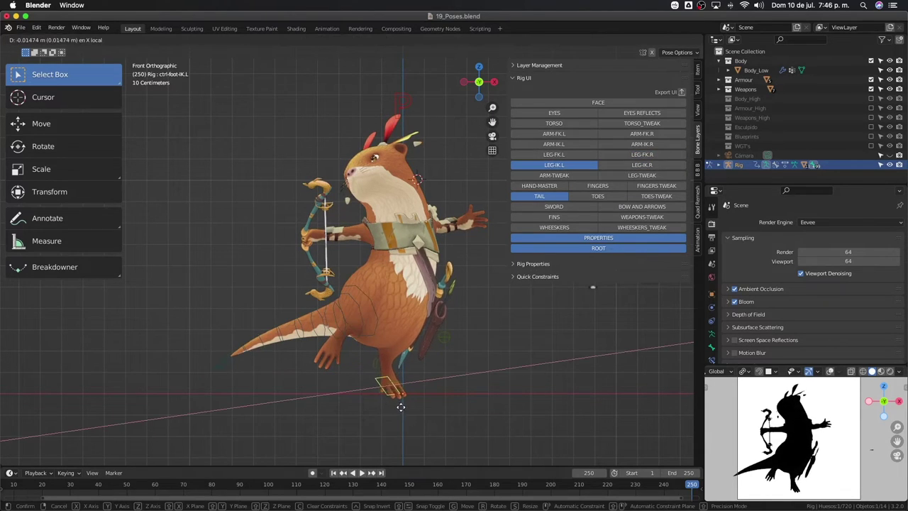
{"action": "left_click", "coordinate": [402, 409]}
Rotate the left foot about 6.5°, reposition it slightly, and turn on the TOES controls
{"action": "key", "text": "r"}
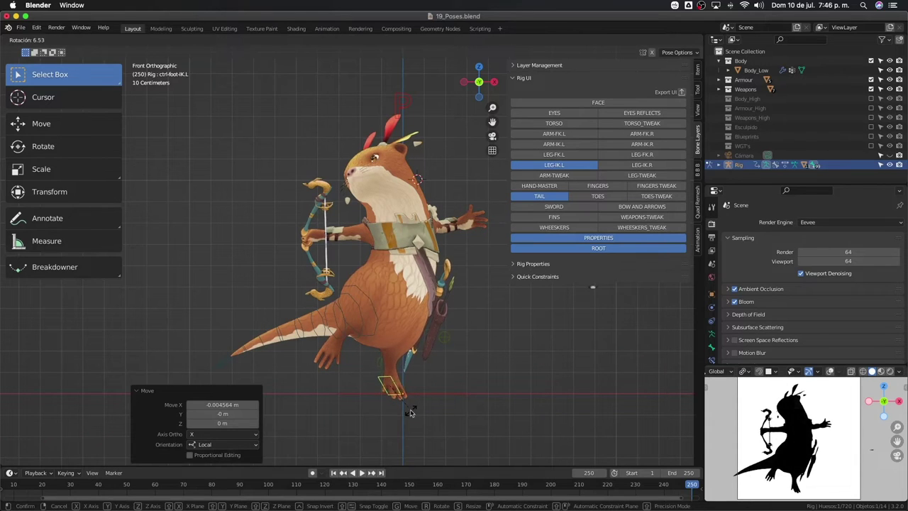
{"action": "left_click", "coordinate": [410, 412]}
{"action": "key", "text": "g"}
{"action": "left_click", "coordinate": [409, 409]}
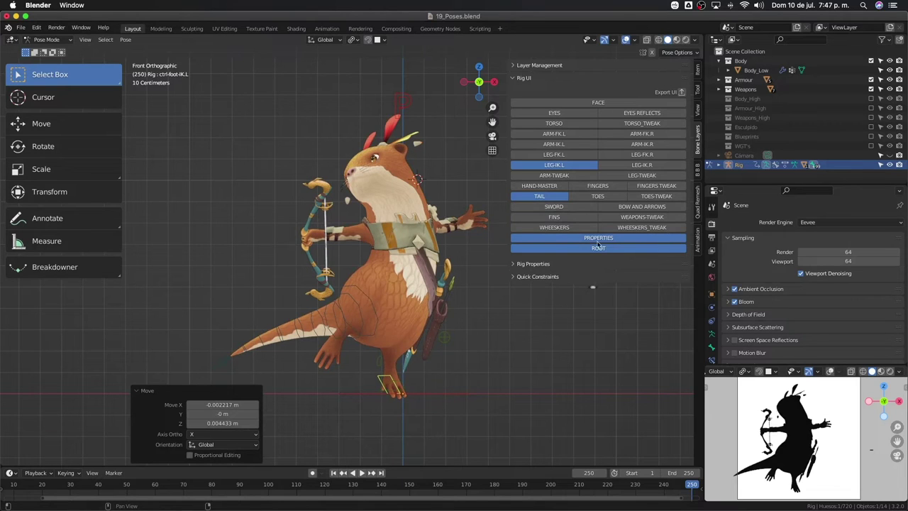
{"action": "left_click", "coordinate": [594, 196]}
Hide the tail and left leg IK controls, then curl the right toes down about X
{"action": "left_click", "coordinate": [552, 196]}
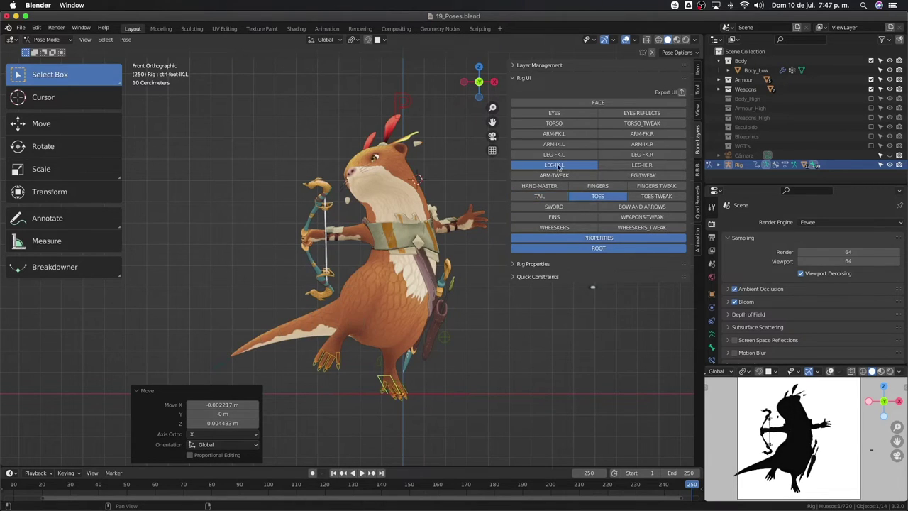
{"action": "left_click", "coordinate": [560, 164]}
{"action": "scroll", "coordinate": [426, 283], "scroll_direction": "up", "scroll_amount": 3}
{"action": "mouse_move", "coordinate": [462, 369]}
{"action": "middle_mouse_down"}
{"action": "mouse_move", "coordinate": [408, 309]}
{"action": "mouse_move", "coordinate": [463, 308]}
{"action": "mouse_move", "coordinate": [445, 311]}
{"action": "middle_mouse_up"}
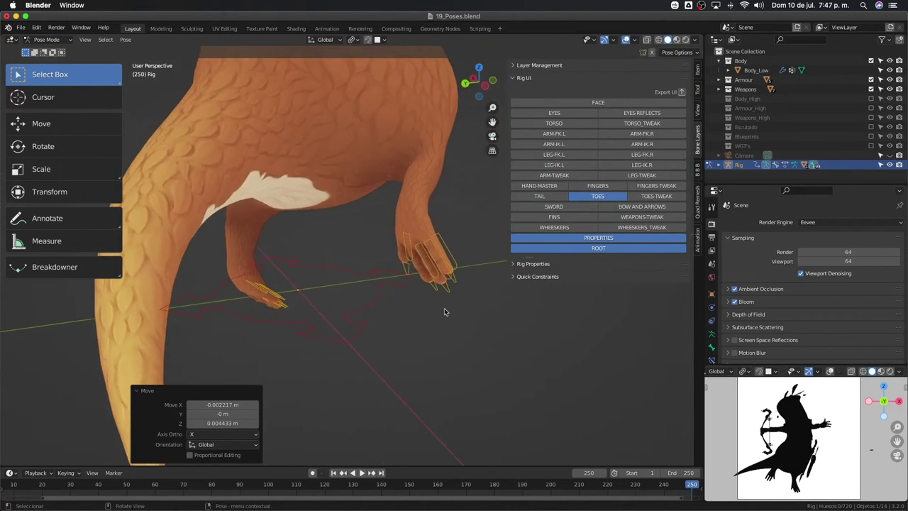
{"action": "left_click", "coordinate": [449, 288], "text": "shift"}
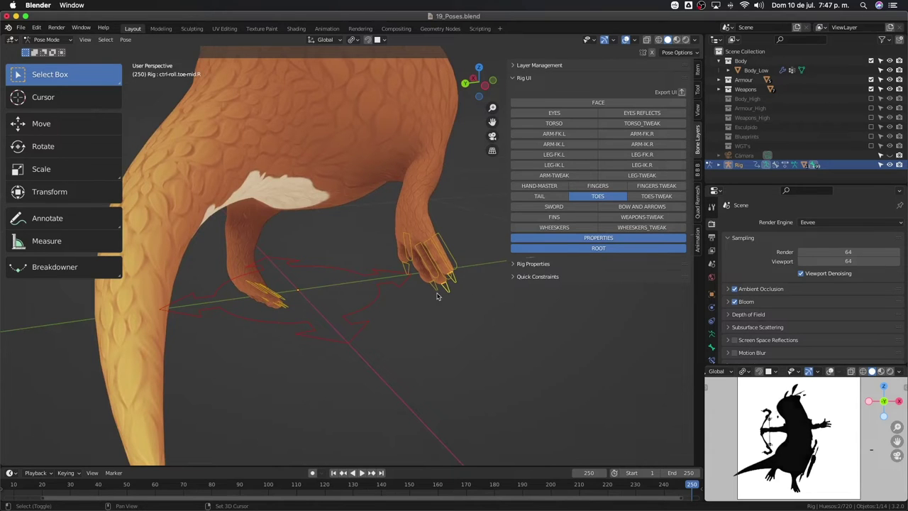
{"action": "key", "text": "r"}
{"action": "key", "text": "x"}
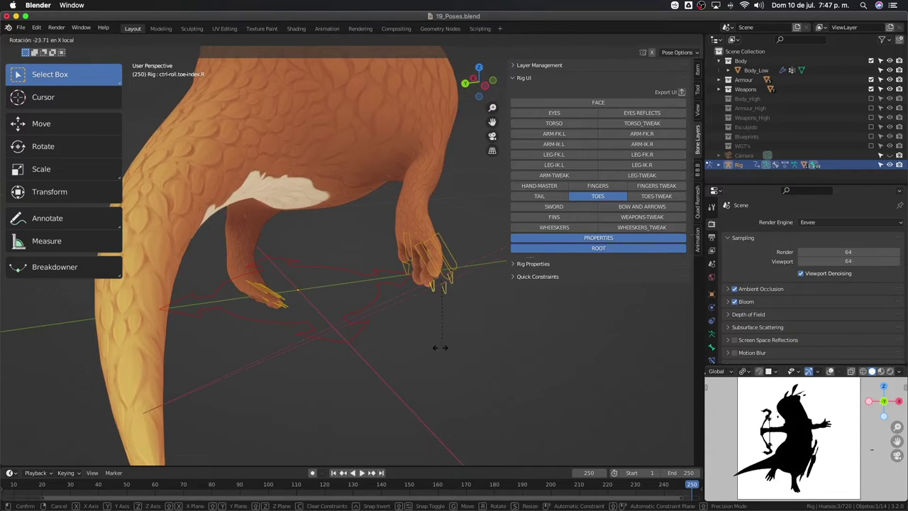
{"action": "left_click", "coordinate": [452, 310]}
Bend the right toes a further 17° and the right middle toe -14.1° about local X
{"action": "mouse_move", "coordinate": [452, 311]}
{"action": "middle_mouse_down"}
{"action": "mouse_move", "coordinate": [406, 270]}
{"action": "mouse_move", "coordinate": [463, 278]}
{"action": "mouse_move", "coordinate": [454, 300]}
{"action": "mouse_move", "coordinate": [419, 292]}
{"action": "middle_mouse_up"}
{"action": "key", "text": "r"}
{"action": "key", "text": "x"}
{"action": "key", "text": "x"}
{"action": "left_click", "coordinate": [447, 315]}
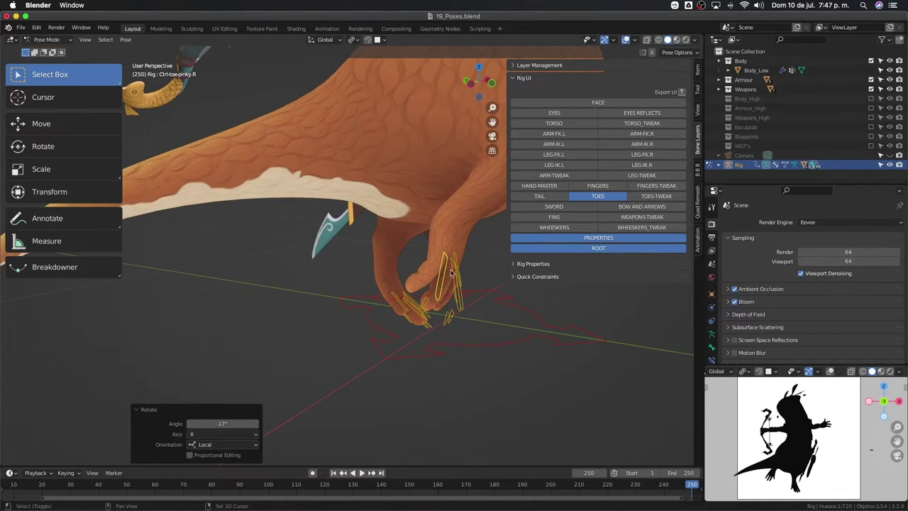
{"action": "left_click", "coordinate": [458, 305]}
{"action": "key", "text": "r"}
{"action": "key", "text": "x"}
{"action": "key", "text": "x"}
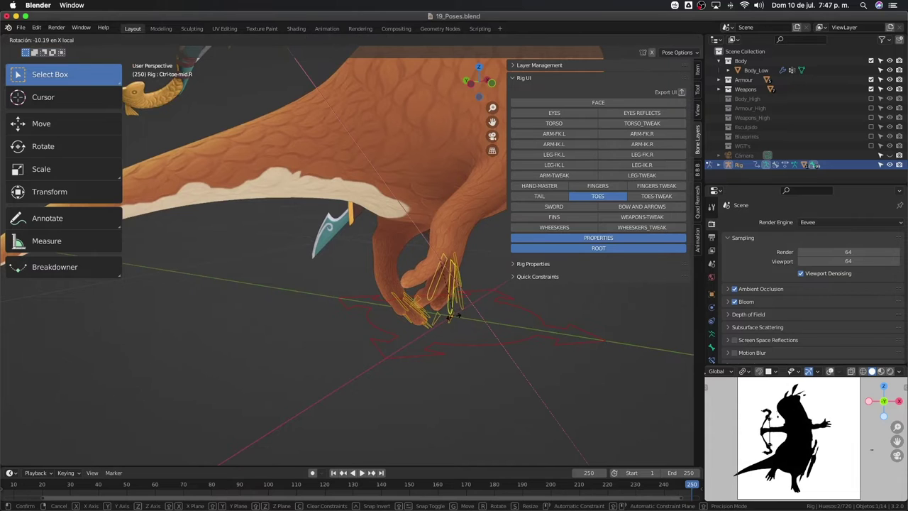
{"action": "left_click", "coordinate": [452, 320]}
Bend the right thumb toe to -24.1°, then further to -30.6° about local X
{"action": "middle_click_drag", "start_coordinate": [452, 321], "coordinate": [309, 313]}
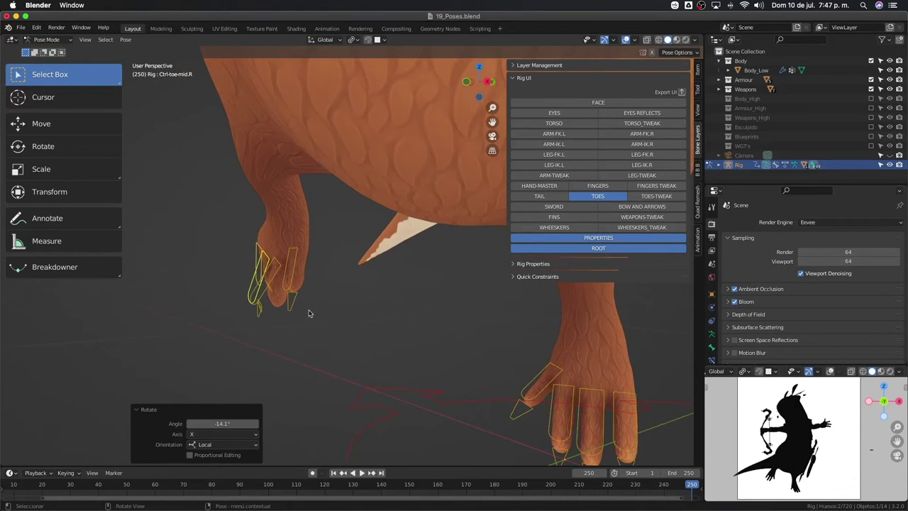
{"action": "left_click", "coordinate": [295, 308]}
{"action": "key", "text": "r"}
{"action": "key", "text": "x"}
{"action": "key", "text": "x"}
{"action": "left_click", "coordinate": [298, 301]}
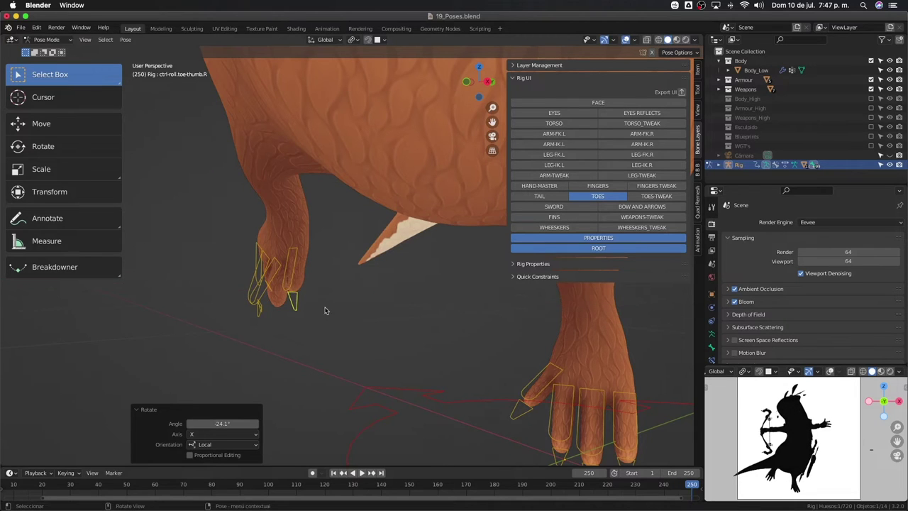
{"action": "key", "text": "r"}
{"action": "key", "text": "x"}
{"action": "key", "text": "x"}
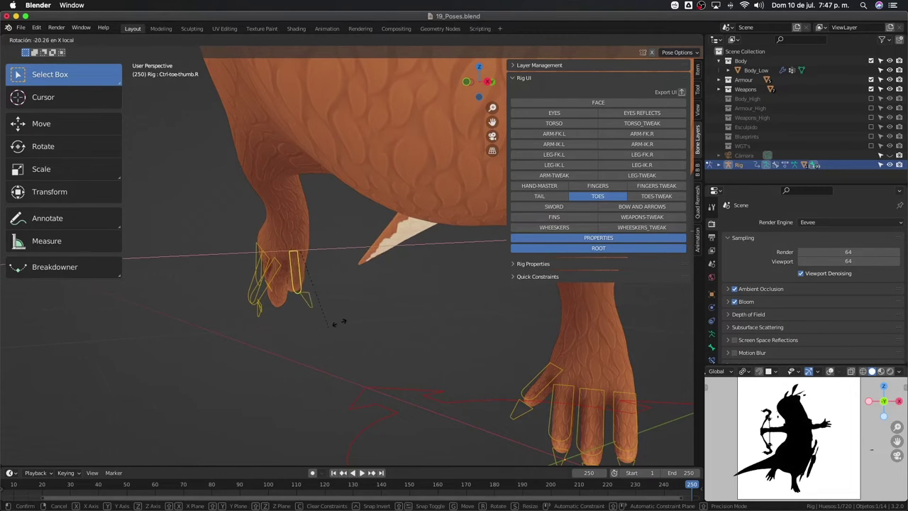
{"action": "left_click", "coordinate": [323, 323]}
{"action": "mouse_move", "coordinate": [323, 323]}
{"action": "middle_mouse_down"}
{"action": "mouse_move", "coordinate": [424, 303]}
{"action": "mouse_move", "coordinate": [473, 358]}
{"action": "mouse_move", "coordinate": [471, 346]}
{"action": "middle_mouse_up"}
Bend the left thumb toe to -38.8°, then refine it to -12.2° about local X
{"action": "left_click", "coordinate": [465, 332]}
{"action": "key", "text": "r"}
{"action": "key", "text": "x"}
{"action": "key", "text": "x"}
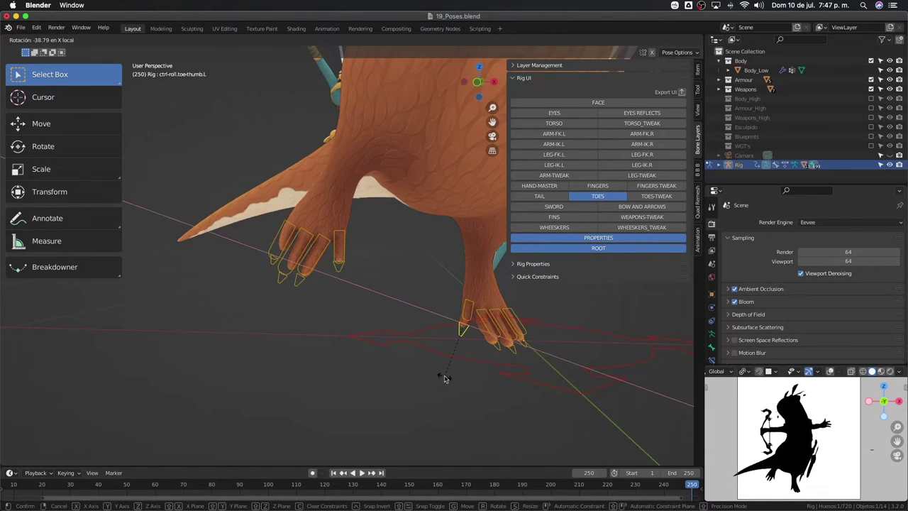
{"action": "left_click", "coordinate": [445, 378]}
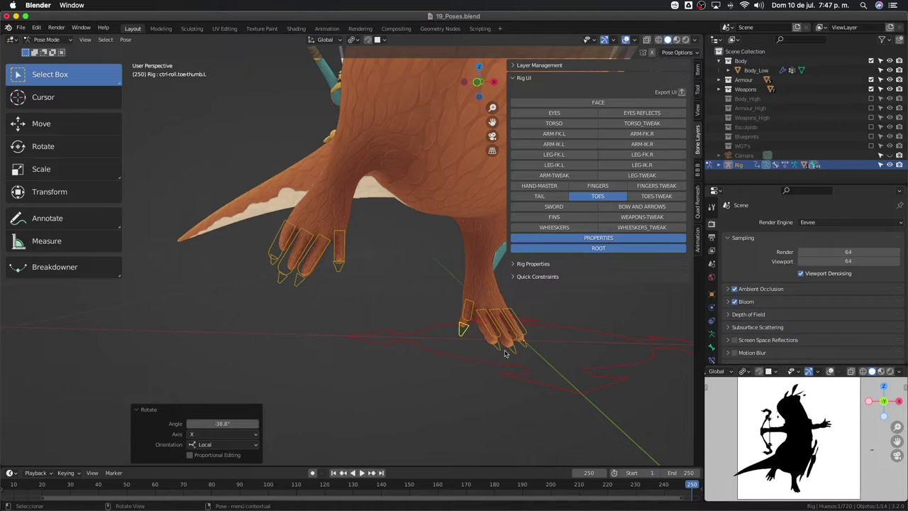
{"action": "mouse_move", "coordinate": [506, 353]}
{"action": "middle_mouse_down"}
{"action": "mouse_move", "coordinate": [467, 334]}
{"action": "mouse_move", "coordinate": [483, 367]}
{"action": "middle_mouse_up"}
{"action": "key", "text": "r"}
{"action": "key", "text": "x"}
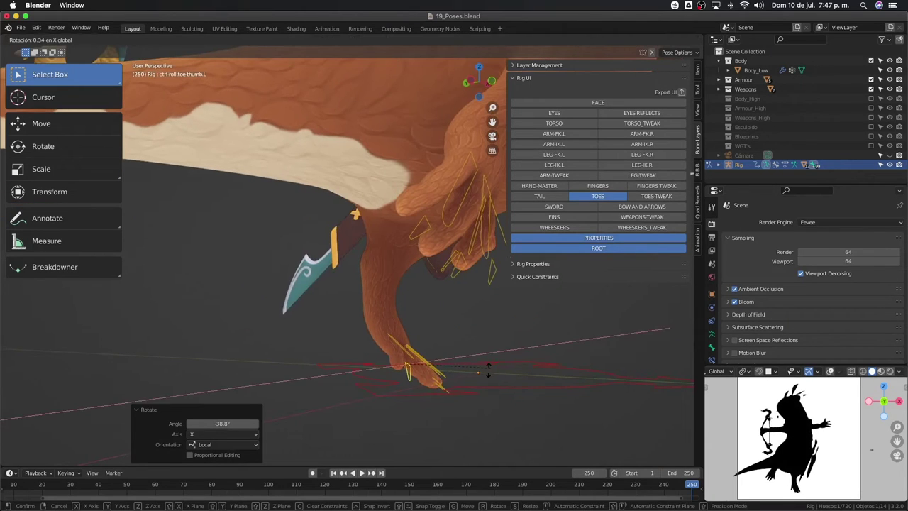
{"action": "left_click", "coordinate": [412, 357]}
{"action": "key", "text": "r"}
{"action": "key", "text": "x"}
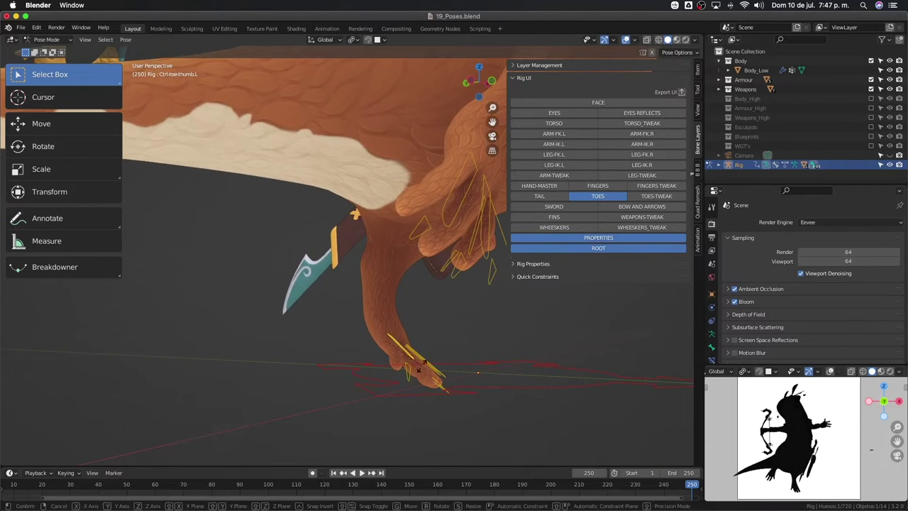
{"action": "left_click", "coordinate": [408, 365]}
Rotate the left toes by 9.6° about local X
{"action": "mouse_move", "coordinate": [408, 365]}
{"action": "middle_mouse_down"}
{"action": "mouse_move", "coordinate": [391, 379]}
{"action": "mouse_move", "coordinate": [450, 416]}
{"action": "mouse_move", "coordinate": [470, 373]}
{"action": "middle_mouse_up"}
{"action": "scroll", "coordinate": [479, 360], "scroll_direction": "up", "scroll_amount": 3}
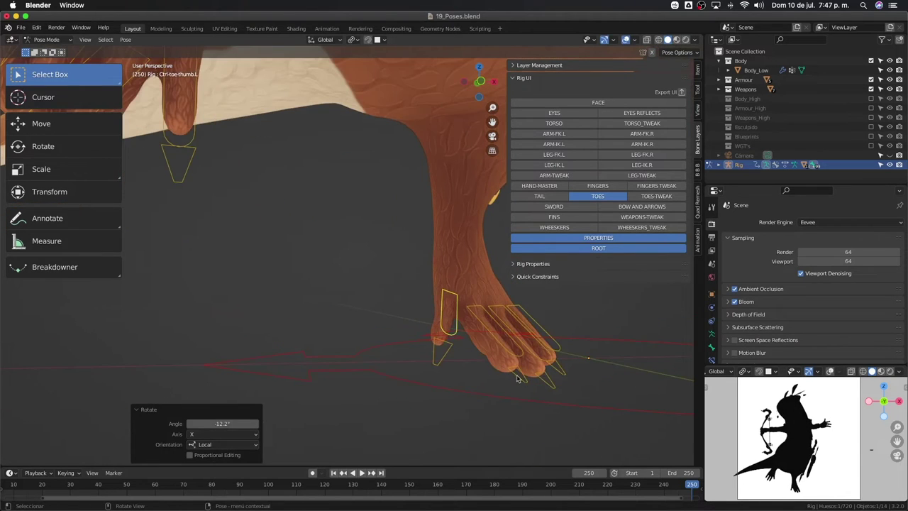
{"action": "middle_click_drag", "start_coordinate": [523, 390], "coordinate": [558, 379]}
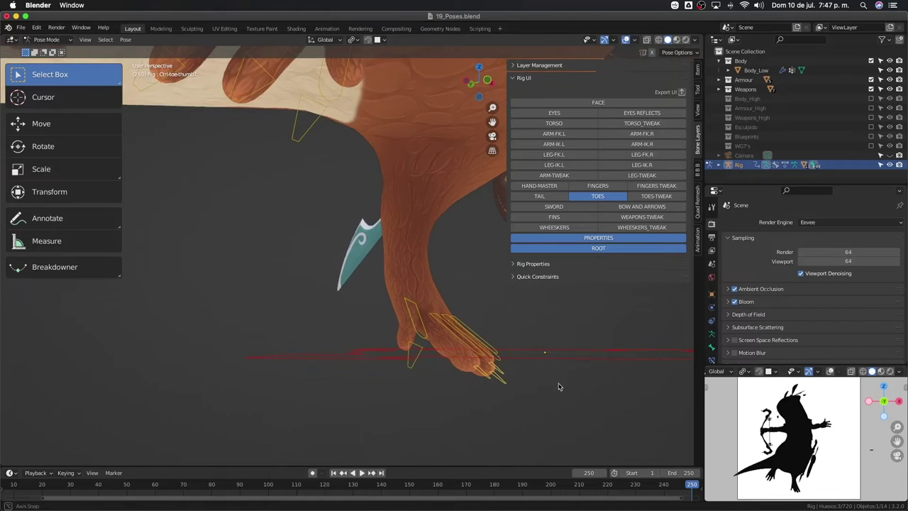
{"action": "key", "text": "r"}
{"action": "key", "text": "x"}
{"action": "left_click", "coordinate": [568, 372]}
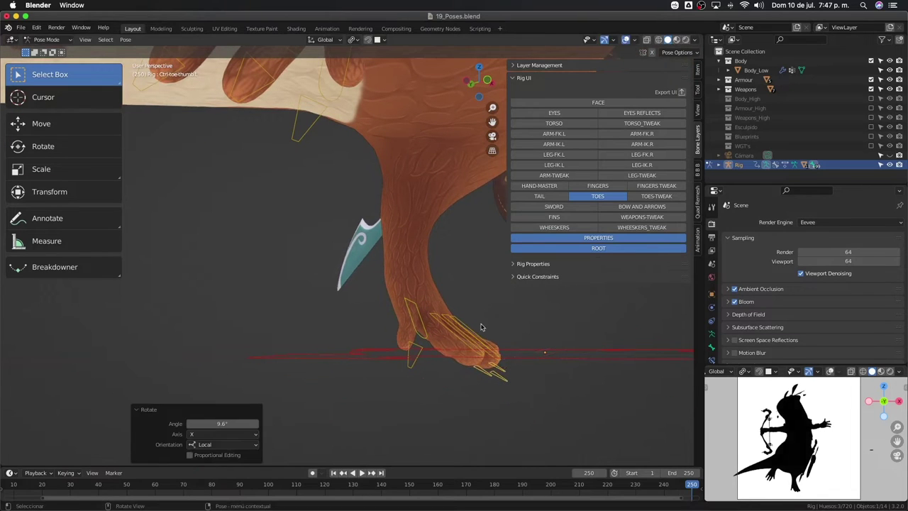
Select the left toe controls, bend them to 13.7°, and check the pose in Front Orthographic view
{"action": "left_click_drag", "start_coordinate": [469, 313], "coordinate": [439, 326]}
{"action": "key", "text": "r"}
{"action": "key", "text": "x"}
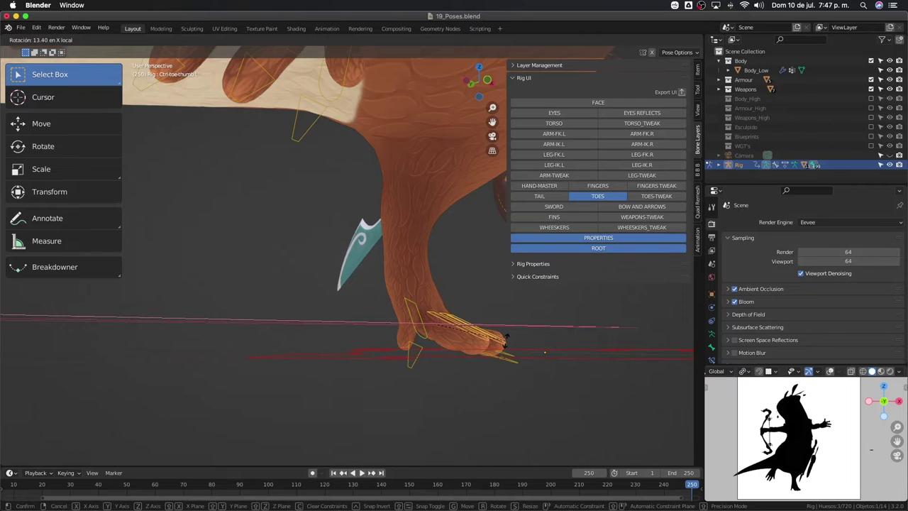
{"action": "left_click", "coordinate": [500, 342]}
{"action": "mouse_move", "coordinate": [500, 342]}
{"action": "middle_mouse_down"}
{"action": "mouse_move", "coordinate": [446, 348]}
{"action": "mouse_move", "coordinate": [444, 381]}
{"action": "mouse_move", "coordinate": [328, 394]}
{"action": "mouse_move", "coordinate": [416, 369]}
{"action": "middle_mouse_up"}
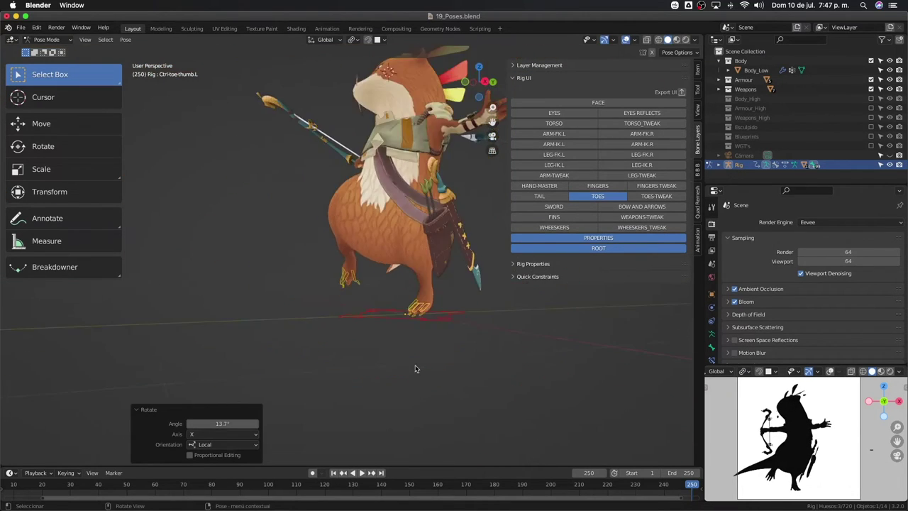
{"action": "key", "text": "KP_1"}
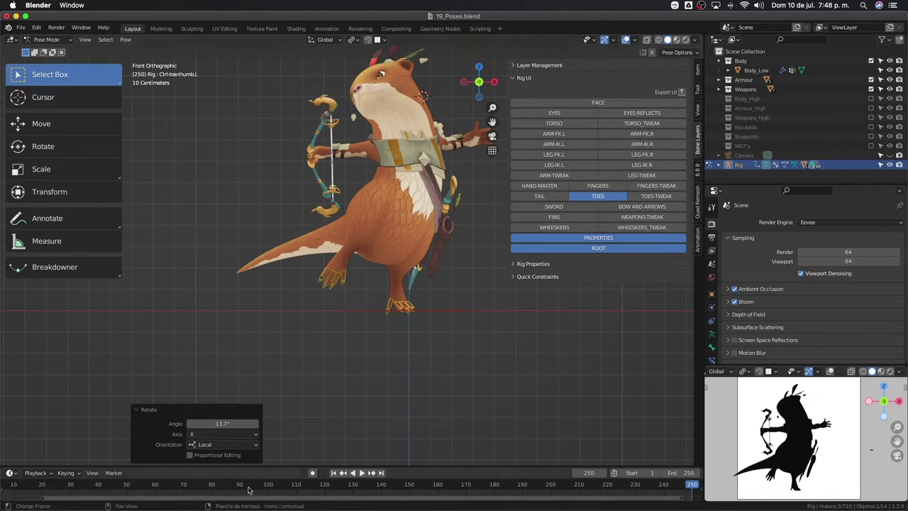
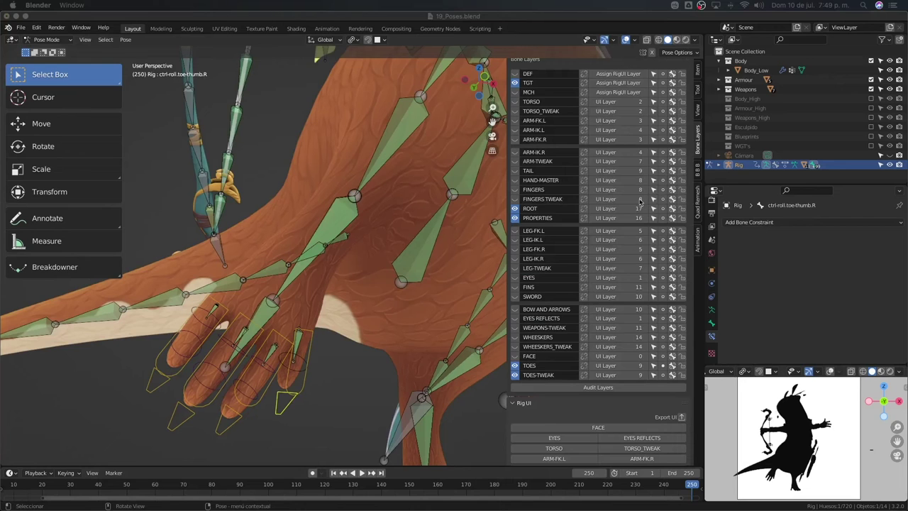
Look at the otter archer through the scene camera and inspect its black silhouette at full screen
{"action": "mouse_move", "coordinate": [514, 88]}
{"action": "middle_mouse_down"}
{"action": "mouse_move", "coordinate": [231, 387]}
{"action": "mouse_move", "coordinate": [410, 366]}
{"action": "mouse_move", "coordinate": [331, 374]}
{"action": "middle_mouse_up"}
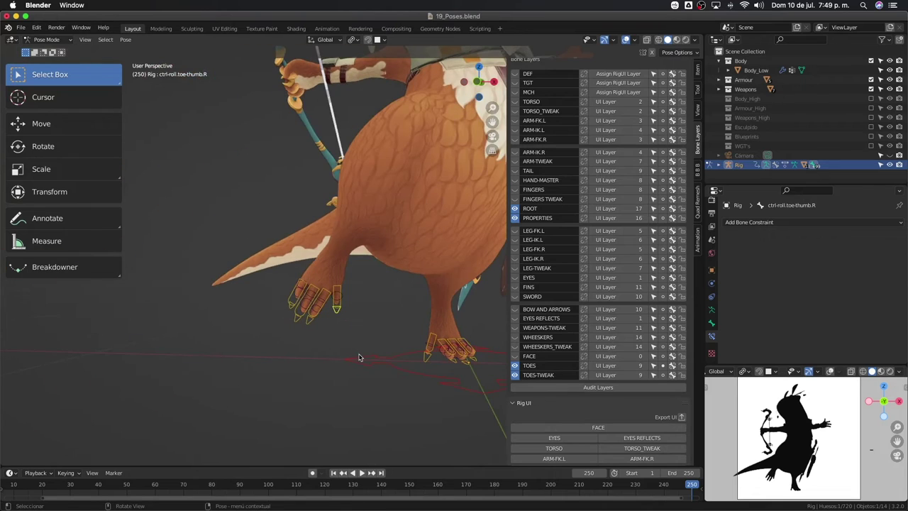
{"action": "key", "text": "KP_0"}
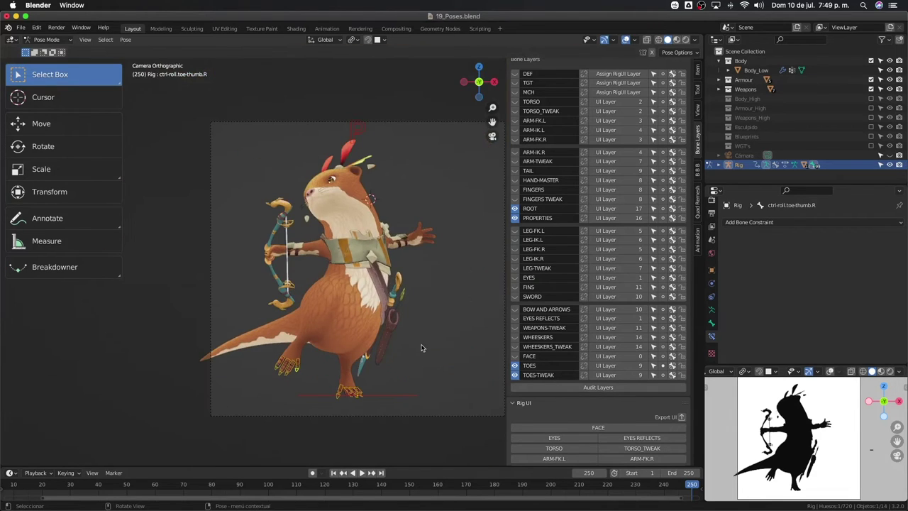
{"action": "middle_click_drag", "start_coordinate": [412, 345], "coordinate": [528, 381], "text": "shift"}
{"action": "key", "text": "ctrl+space"}
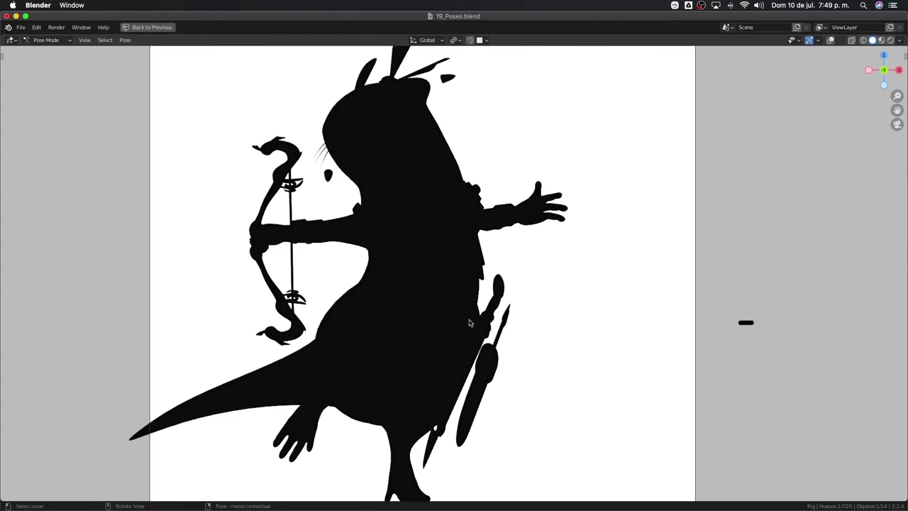
{"action": "scroll", "coordinate": [469, 321], "scroll_direction": "down", "scroll_amount": 2}
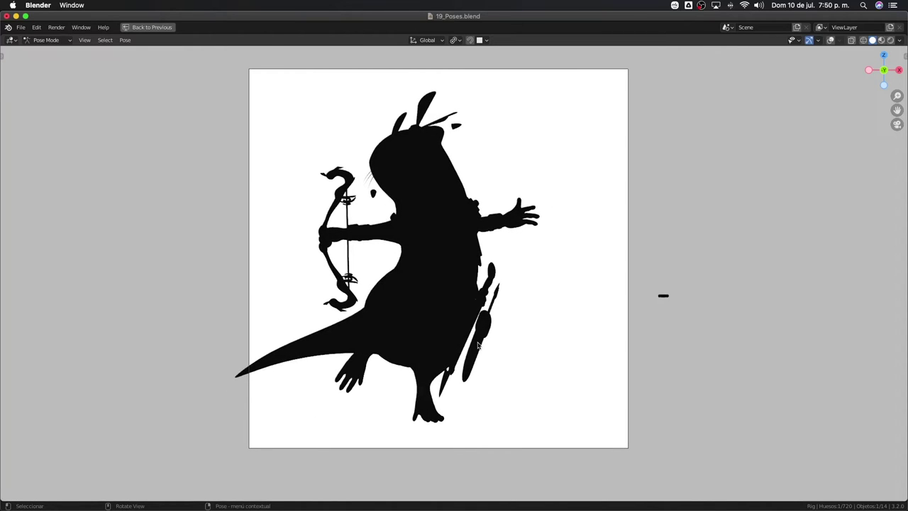
{"action": "scroll", "coordinate": [409, 279], "scroll_direction": "up", "scroll_amount": 1}
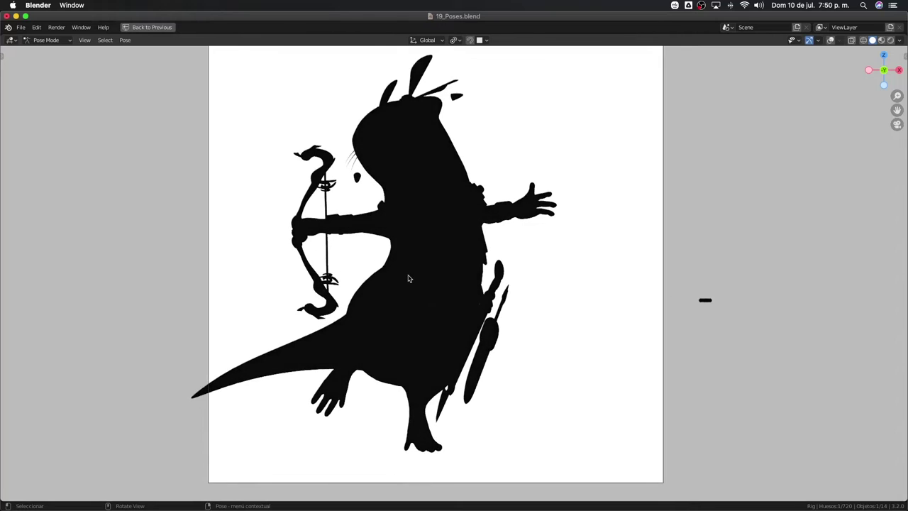
{"action": "scroll", "coordinate": [374, 298], "scroll_direction": "down", "scroll_amount": 1}
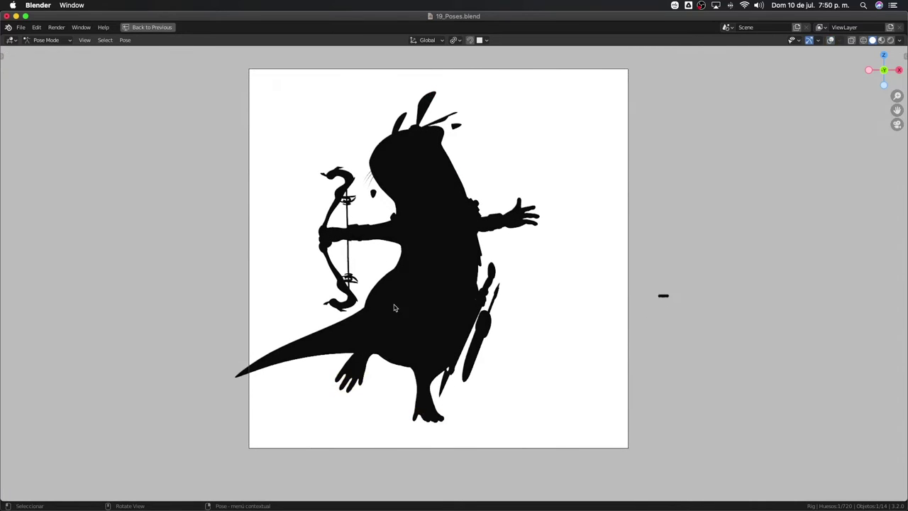
{"action": "key", "text": "ctrl+space"}
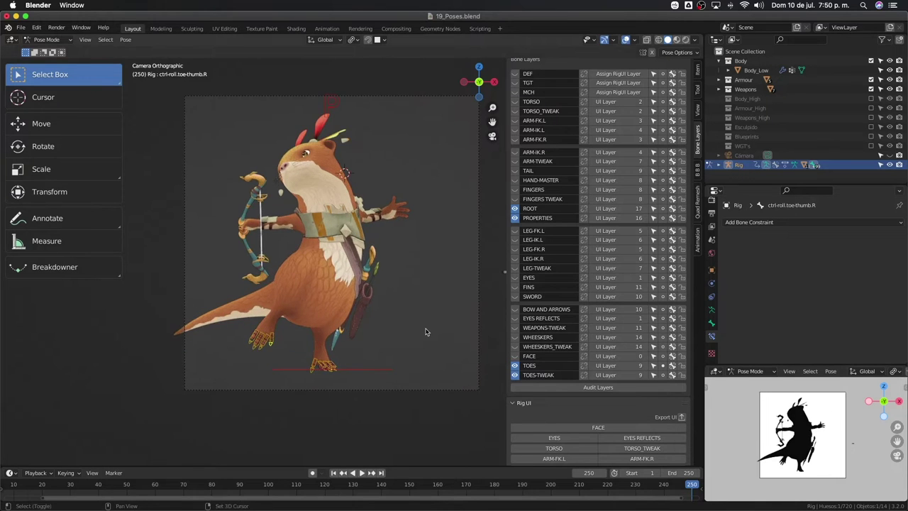
In the Rig UI, hide the TOES control layer and show the SWORD layer
{"action": "scroll", "coordinate": [419, 333], "scroll_direction": "up", "scroll_amount": 1}
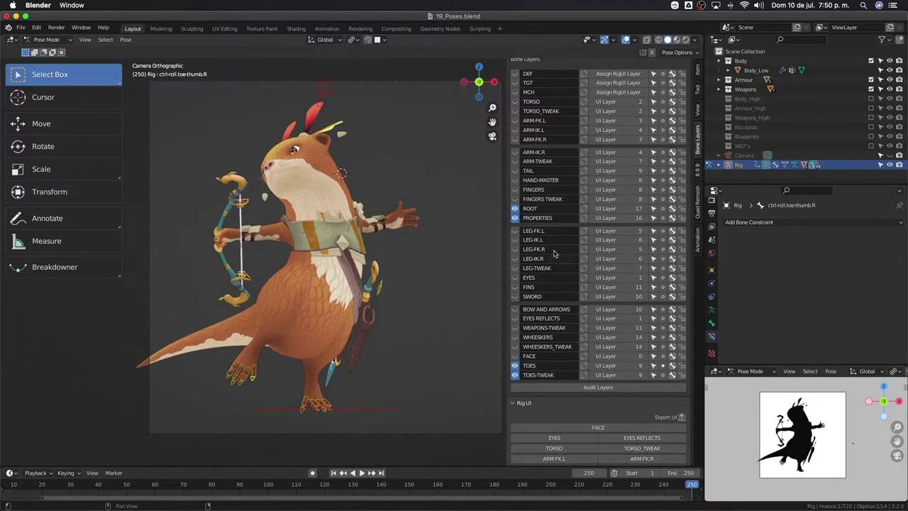
{"action": "scroll", "coordinate": [522, 73], "scroll_direction": "up", "scroll_amount": 2}
{"action": "scroll", "coordinate": [527, 79], "scroll_direction": "up", "scroll_amount": 2}
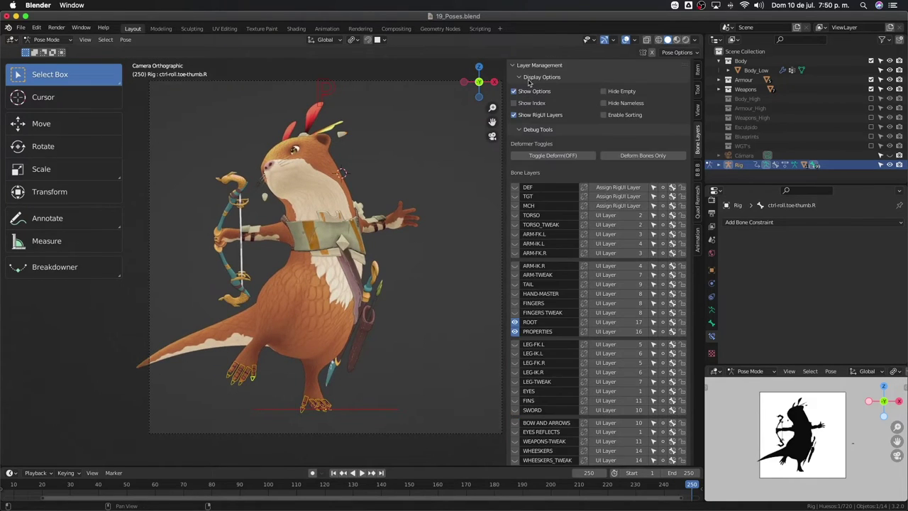
{"action": "left_click", "coordinate": [527, 130]}
{"action": "left_click", "coordinate": [528, 130]}
{"action": "left_click", "coordinate": [537, 67]}
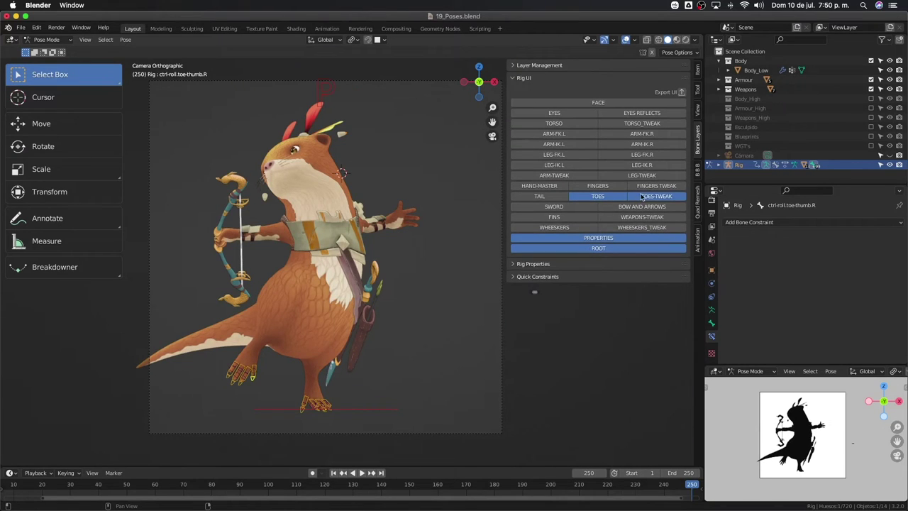
{"action": "left_click", "coordinate": [610, 198]}
{"action": "left_click", "coordinate": [555, 207]}
{"action": "scroll", "coordinate": [403, 277], "scroll_direction": "up", "scroll_amount": 3}
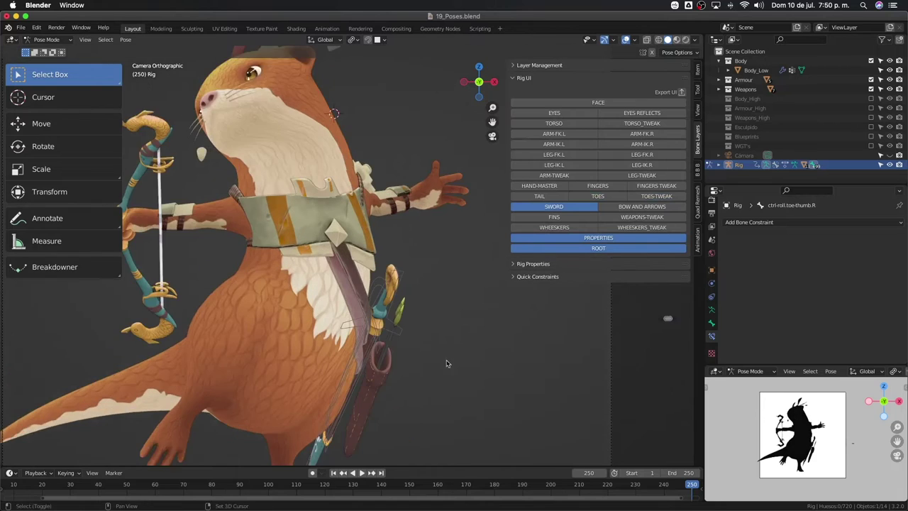
{"action": "scroll", "coordinate": [403, 277], "scroll_direction": "up", "scroll_amount": 2}
Select the ctrl-sword-holster control and nudge it, viewing it from the front
{"action": "left_click", "coordinate": [389, 216]}
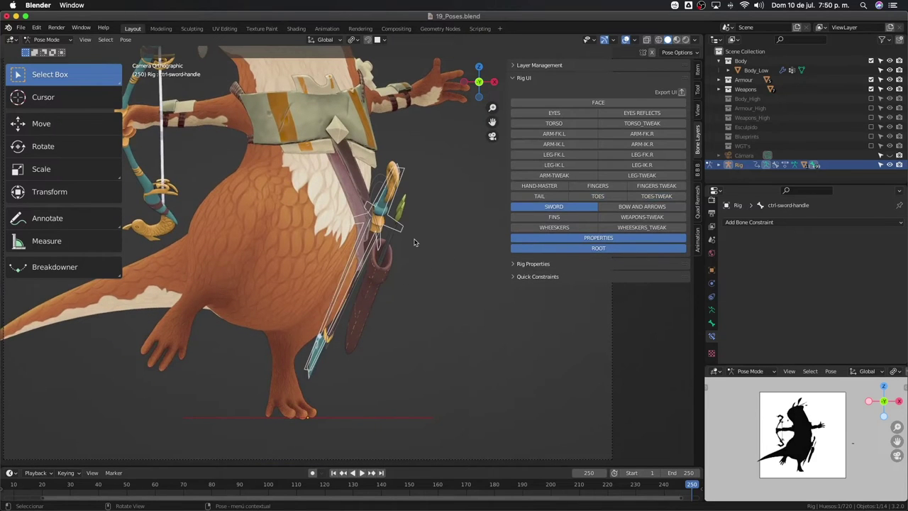
{"action": "mouse_move", "coordinate": [366, 283]}
{"action": "middle_mouse_down"}
{"action": "mouse_move", "coordinate": [332, 284]}
{"action": "mouse_move", "coordinate": [338, 327]}
{"action": "middle_mouse_up"}
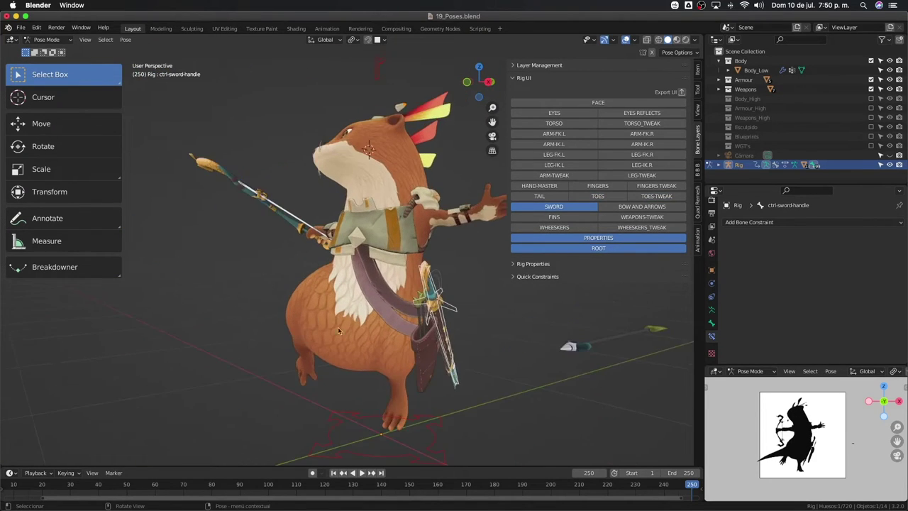
{"action": "scroll", "coordinate": [474, 377], "scroll_direction": "up", "scroll_amount": 3}
{"action": "left_click", "coordinate": [479, 365]}
{"action": "middle_click_drag", "start_coordinate": [480, 365], "coordinate": [495, 371]}
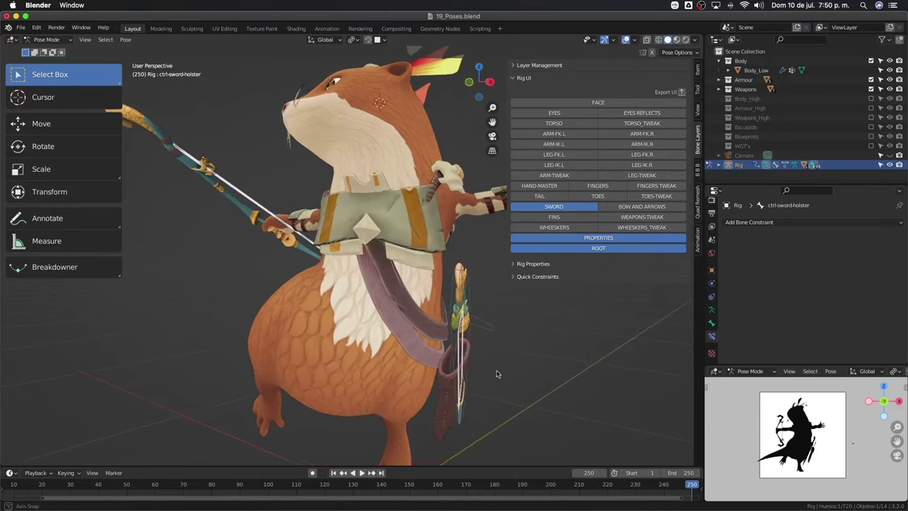
{"action": "key", "text": "g"}
{"action": "left_click", "coordinate": [494, 362]}
{"action": "key", "text": "KP_1"}
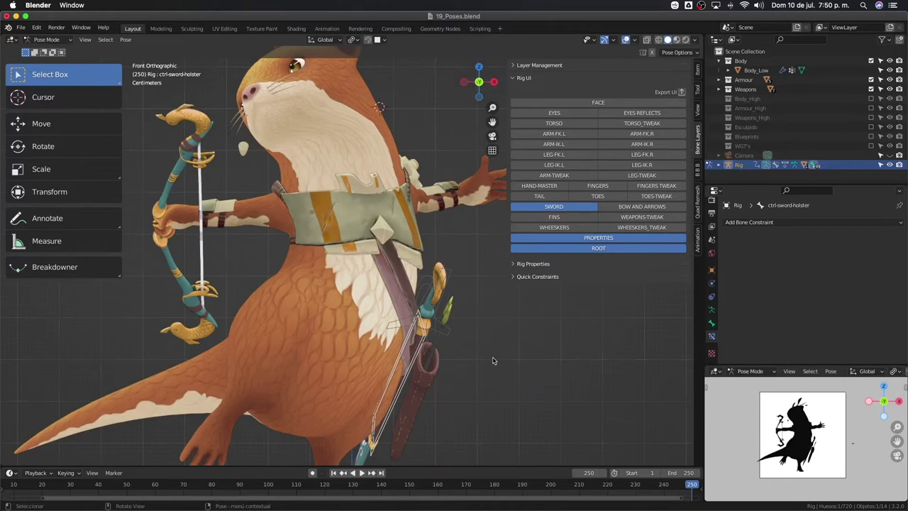
{"action": "middle_click_drag", "start_coordinate": [493, 361], "coordinate": [447, 291], "text": "shift"}
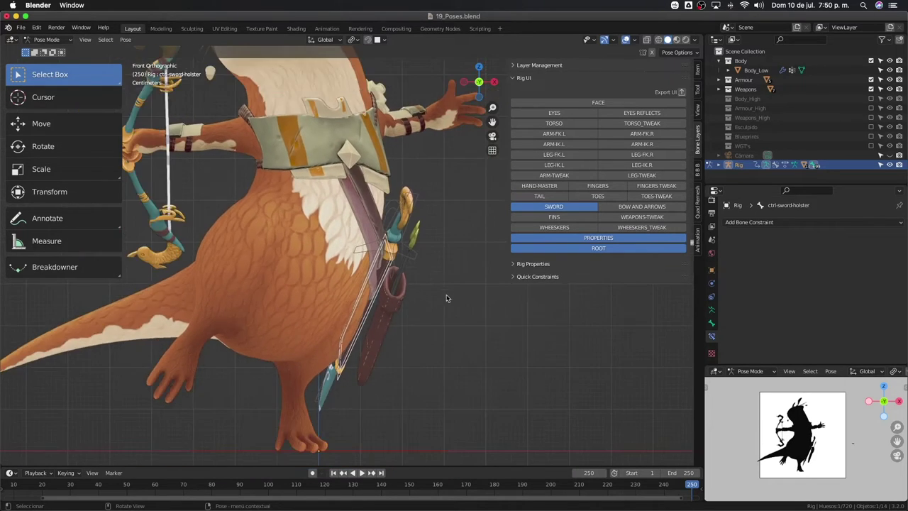
Tilt the sword holster, rotating it -15.2° on its local Y axis
{"action": "key", "text": "r"}
{"action": "key", "text": "r"}
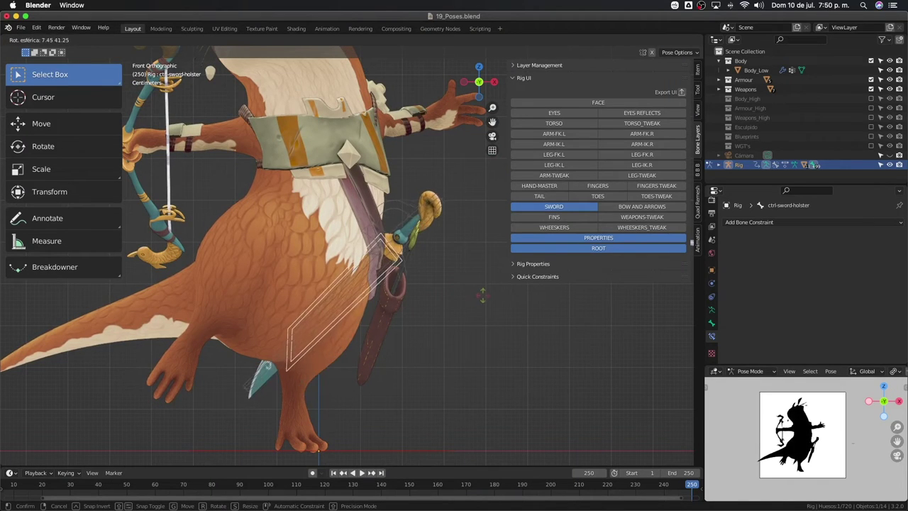
{"action": "left_click", "coordinate": [474, 306]}
{"action": "key", "text": "r"}
{"action": "key", "text": "r"}
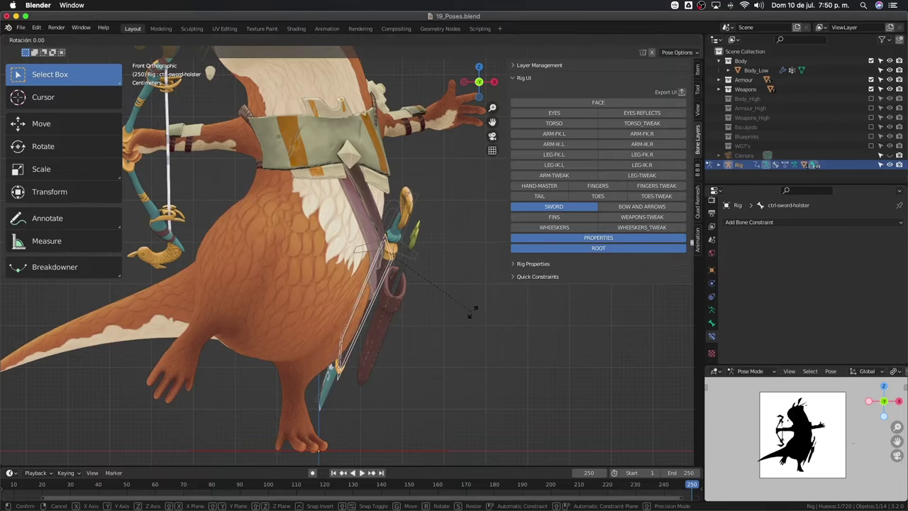
{"action": "key", "text": "y"}
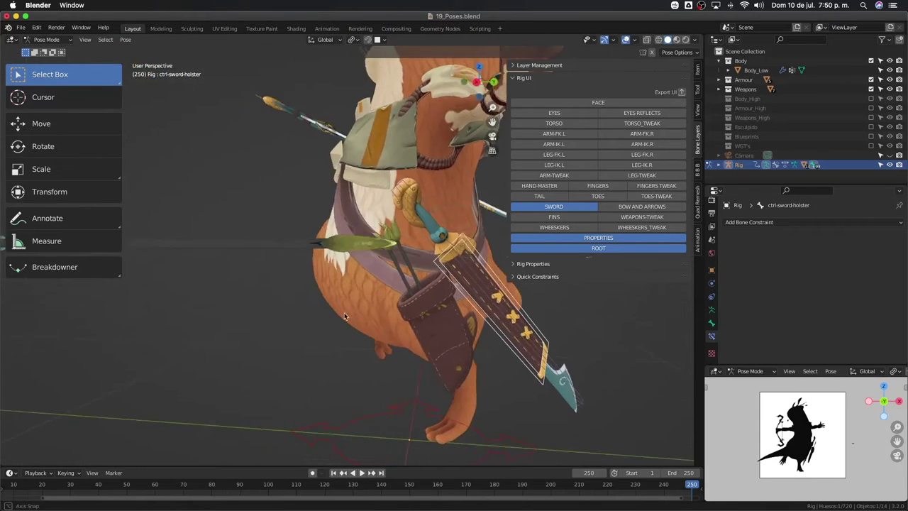
{"action": "middle_click_drag", "start_coordinate": [470, 314], "coordinate": [390, 337]}
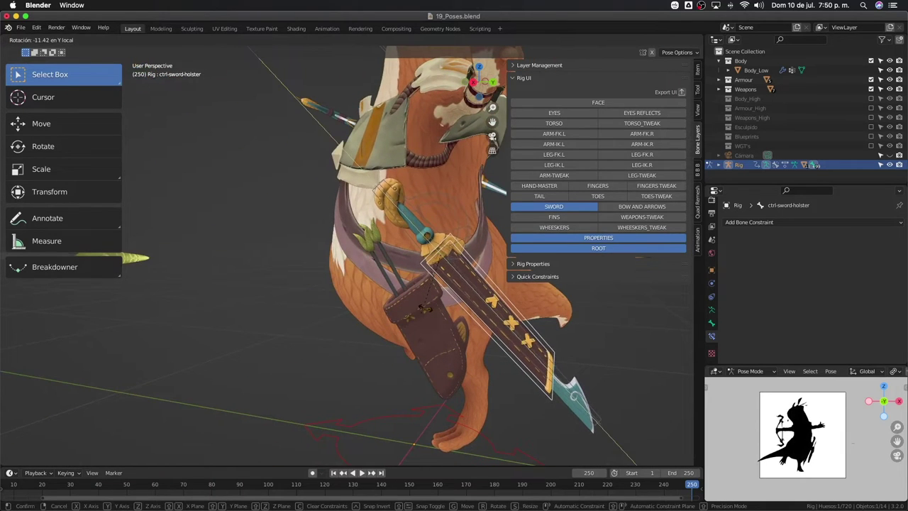
{"action": "left_click", "coordinate": [414, 219]}
{"action": "scroll", "coordinate": [398, 201], "scroll_direction": "up", "scroll_amount": 2}
{"action": "scroll", "coordinate": [398, 202], "scroll_direction": "down", "scroll_amount": 3}
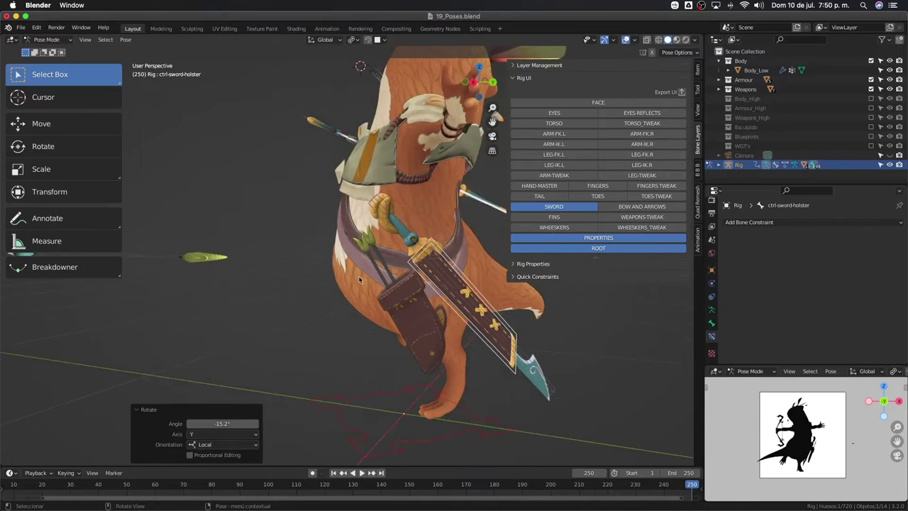
{"action": "middle_click_drag", "start_coordinate": [398, 202], "coordinate": [441, 293]}
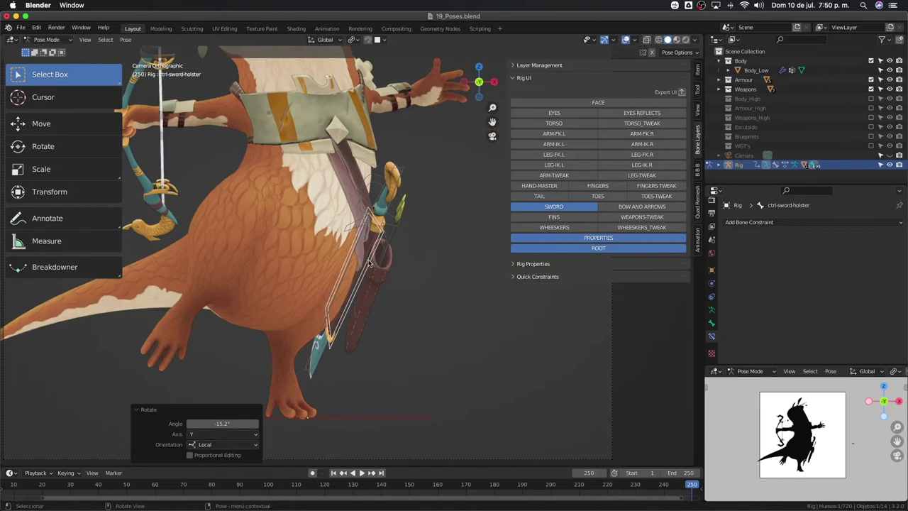
{"action": "scroll", "coordinate": [368, 263], "scroll_direction": "up", "scroll_amount": 3}
{"action": "key", "text": "r"}
{"action": "key", "text": "r"}
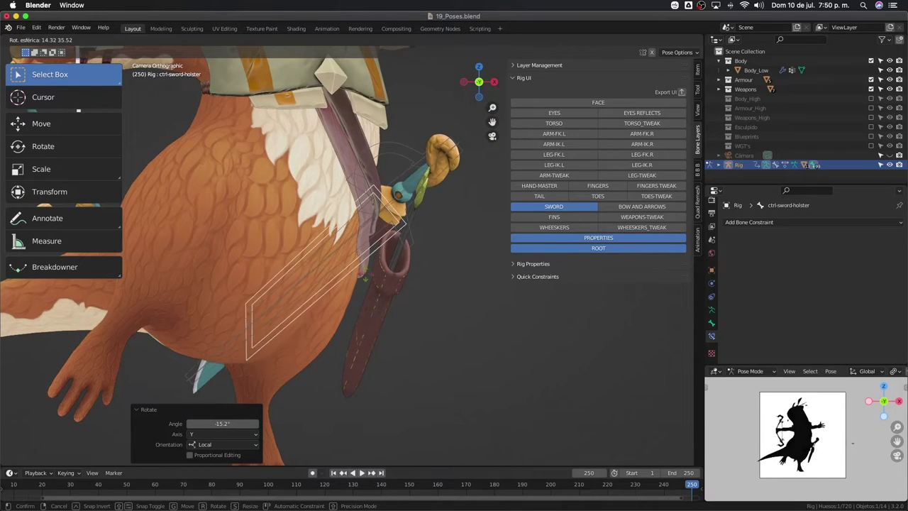
Rotate the sword holster 16.3° on local Y and shift it slightly along X
{"action": "left_click", "coordinate": [415, 264]}
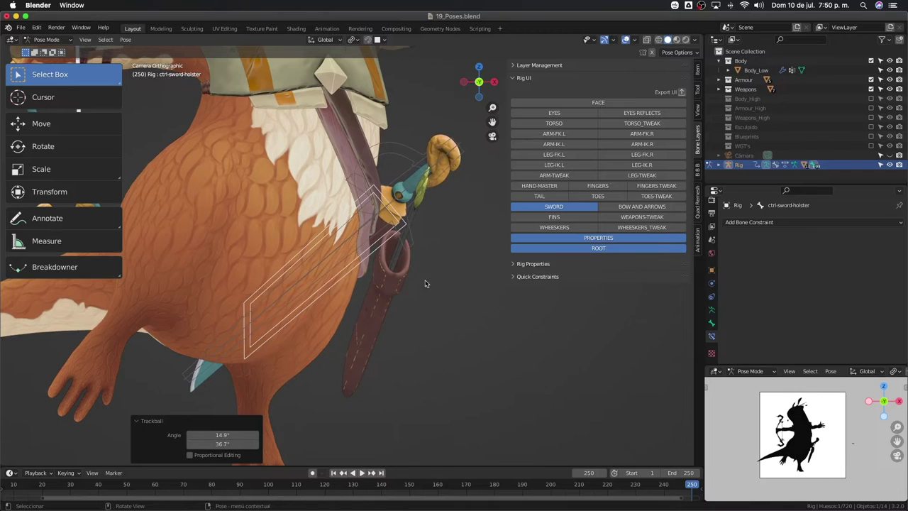
{"action": "middle_click_drag", "start_coordinate": [425, 284], "coordinate": [475, 298]}
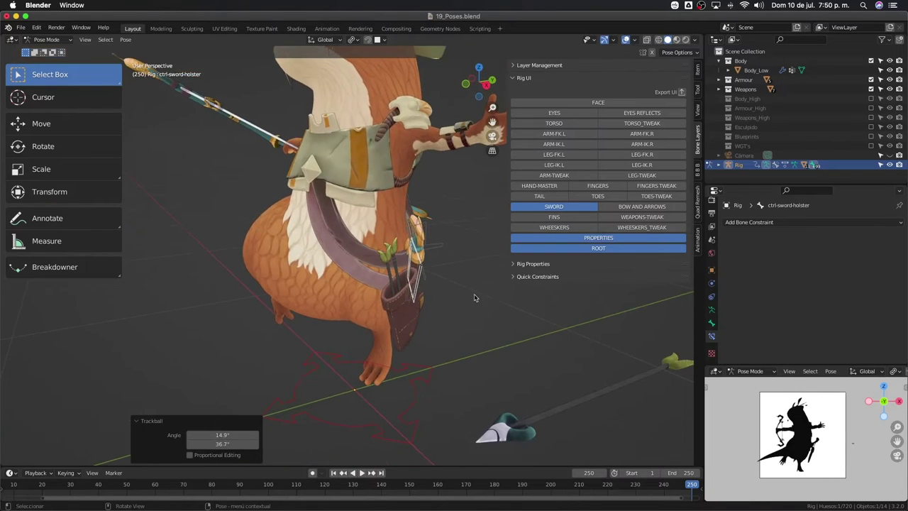
{"action": "key", "text": "r"}
{"action": "key", "text": "y"}
{"action": "key", "text": "y"}
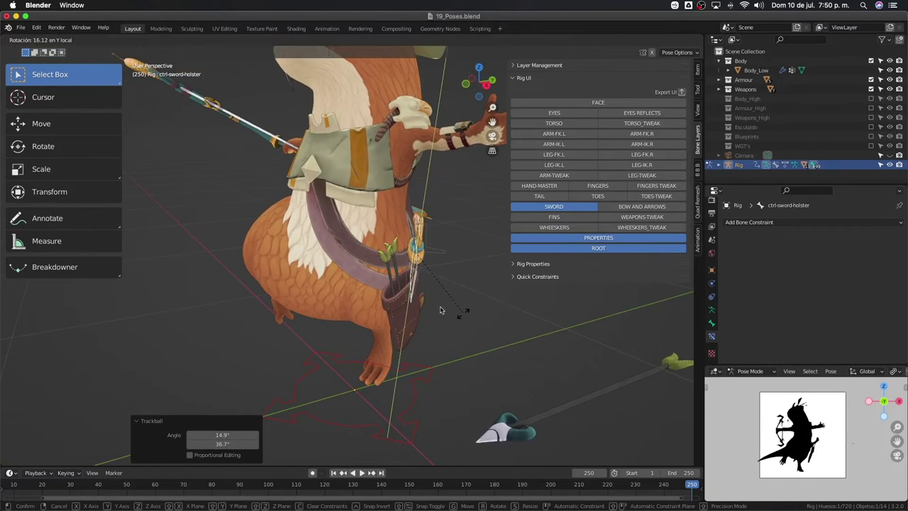
{"action": "left_click", "coordinate": [440, 310]}
{"action": "mouse_move", "coordinate": [440, 310]}
{"action": "middle_mouse_down"}
{"action": "mouse_move", "coordinate": [265, 309]}
{"action": "mouse_move", "coordinate": [477, 332]}
{"action": "middle_mouse_up"}
{"action": "key", "text": "g"}
{"action": "key", "text": "x"}
{"action": "left_click", "coordinate": [277, 308]}
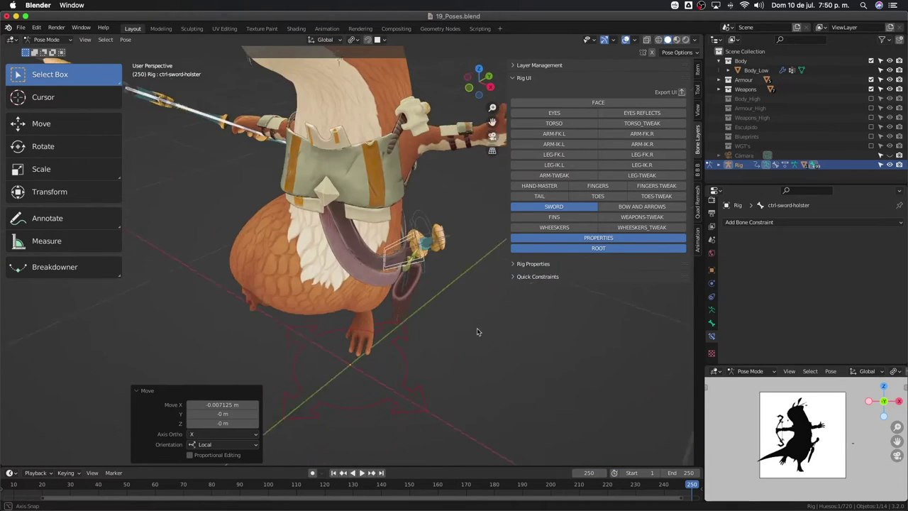
Back in camera view, move the holster along Z and discard a trial rotation
{"action": "key", "text": "KP_0"}
{"action": "scroll", "coordinate": [488, 326], "scroll_direction": "up", "scroll_amount": 4}
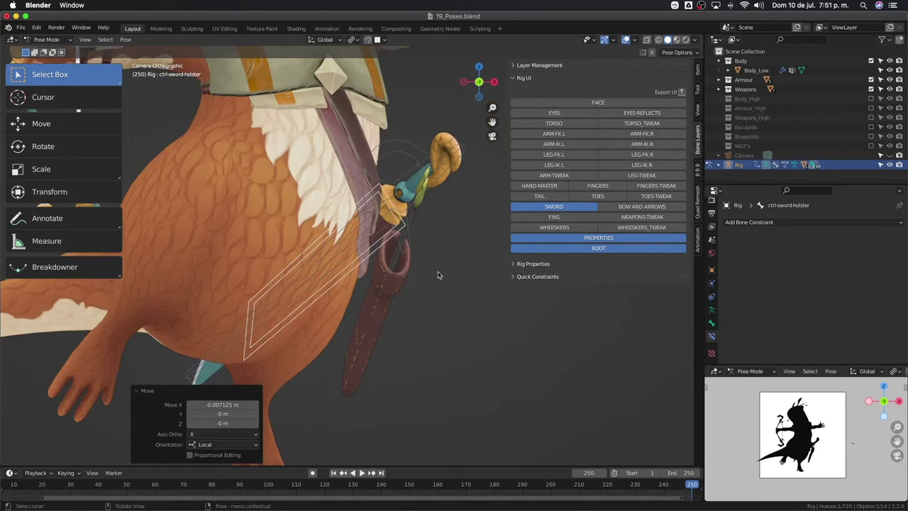
{"action": "scroll", "coordinate": [438, 275], "scroll_direction": "down", "scroll_amount": 2}
{"action": "scroll", "coordinate": [434, 291], "scroll_direction": "down", "scroll_amount": 3}
{"action": "scroll", "coordinate": [436, 306], "scroll_direction": "up", "scroll_amount": 1}
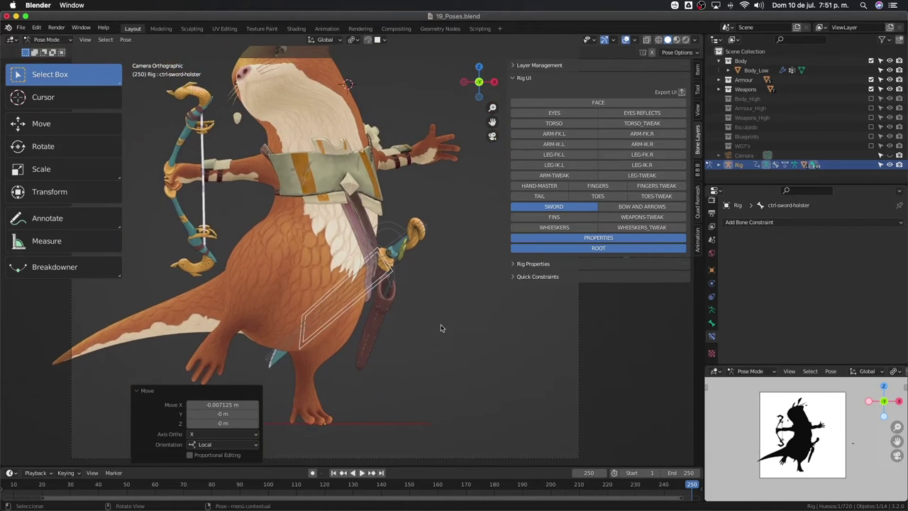
{"action": "scroll", "coordinate": [452, 367], "scroll_direction": "up", "scroll_amount": 2}
{"action": "key", "text": "g"}
{"action": "key", "text": "z"}
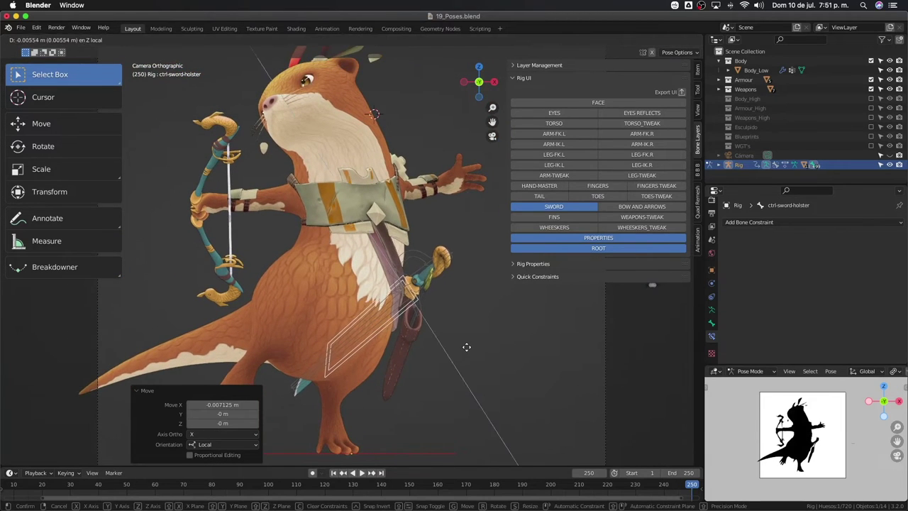
{"action": "left_click", "coordinate": [467, 346]}
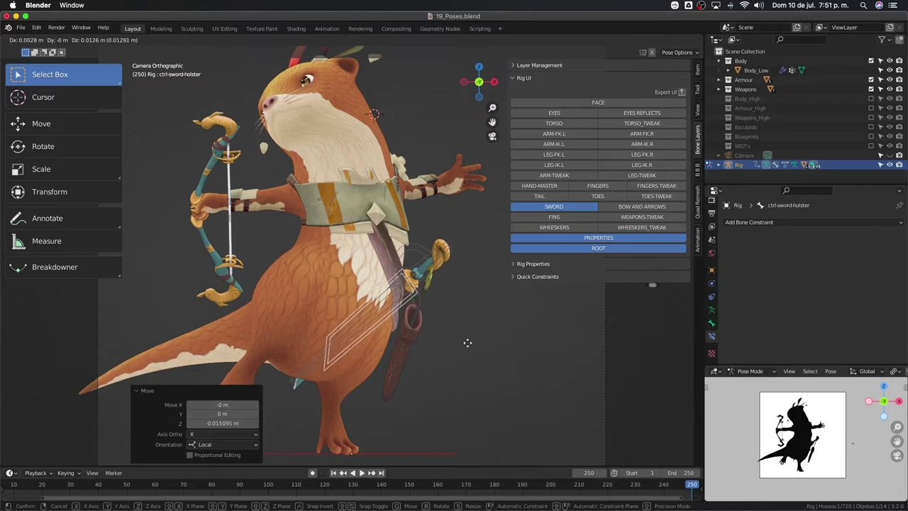
{"action": "key", "text": "r"}
{"action": "key", "text": "r"}
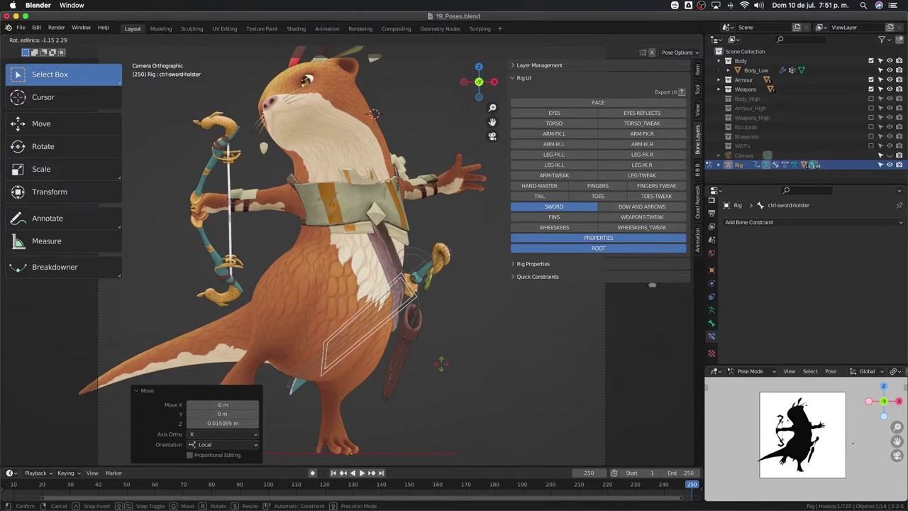
{"action": "key", "text": "r"}
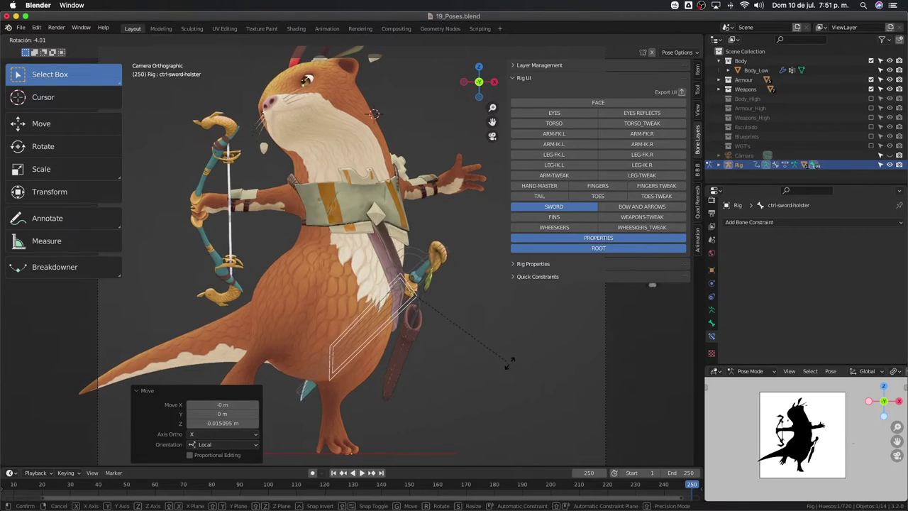
{"action": "key", "text": "Escape"}
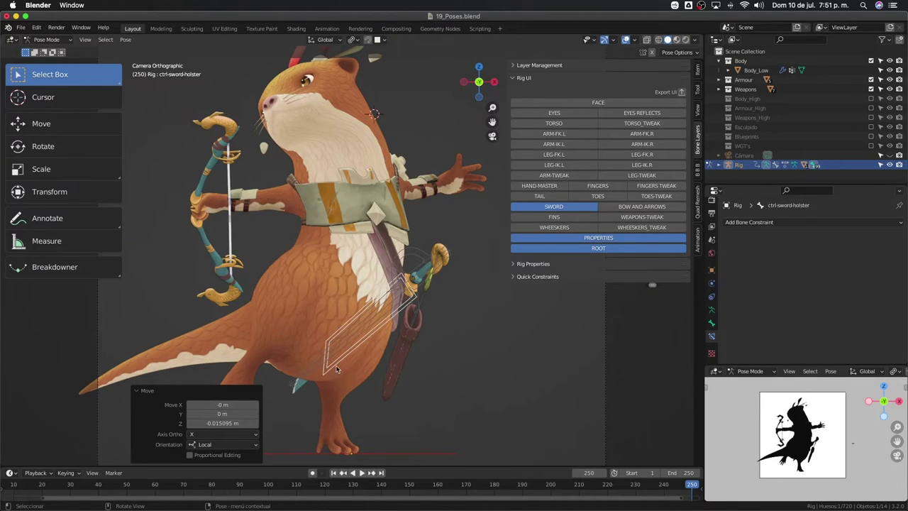
Refine the holster tilt and position against the hip, ending at -1.45° rotation
{"action": "key", "text": "r"}
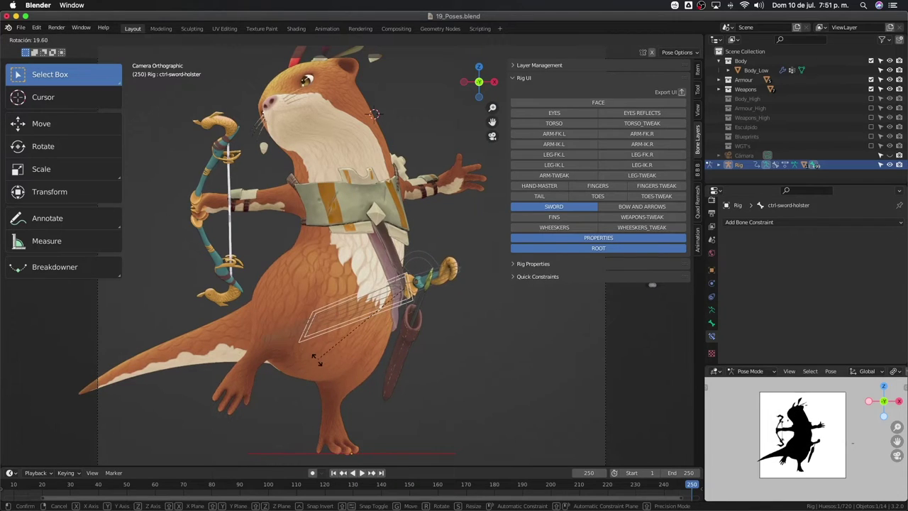
{"action": "left_click", "coordinate": [354, 415]}
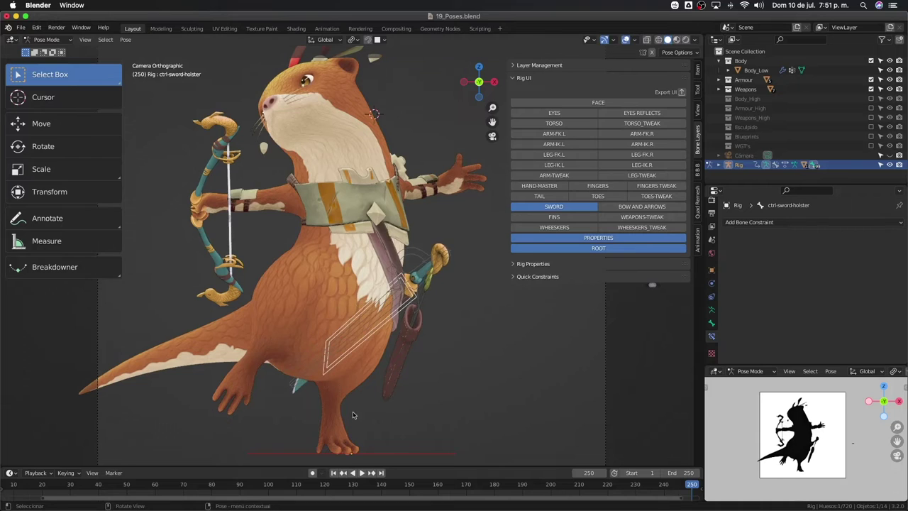
{"action": "key", "text": "g"}
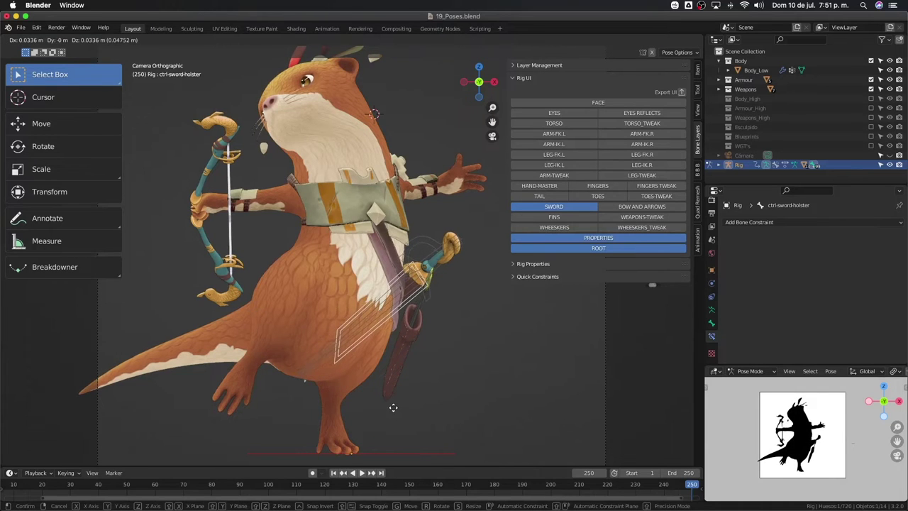
{"action": "left_click", "coordinate": [395, 406]}
{"action": "mouse_move", "coordinate": [395, 406]}
{"action": "middle_mouse_down"}
{"action": "mouse_move", "coordinate": [376, 287]}
{"action": "mouse_move", "coordinate": [397, 291]}
{"action": "middle_mouse_up"}
{"action": "key", "text": "r"}
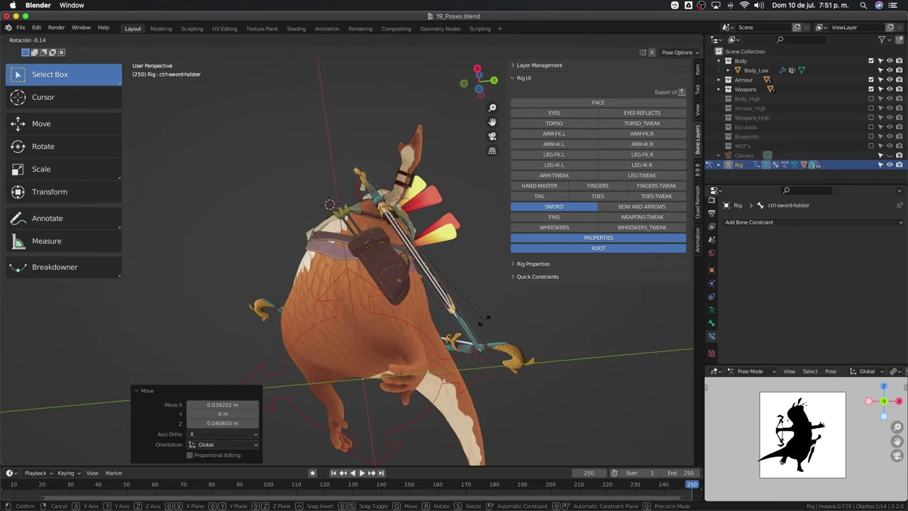
{"action": "left_click", "coordinate": [485, 317]}
{"action": "middle_click_drag", "start_coordinate": [485, 317], "coordinate": [513, 371]}
{"action": "key", "text": "g"}
{"action": "left_click", "coordinate": [505, 346]}
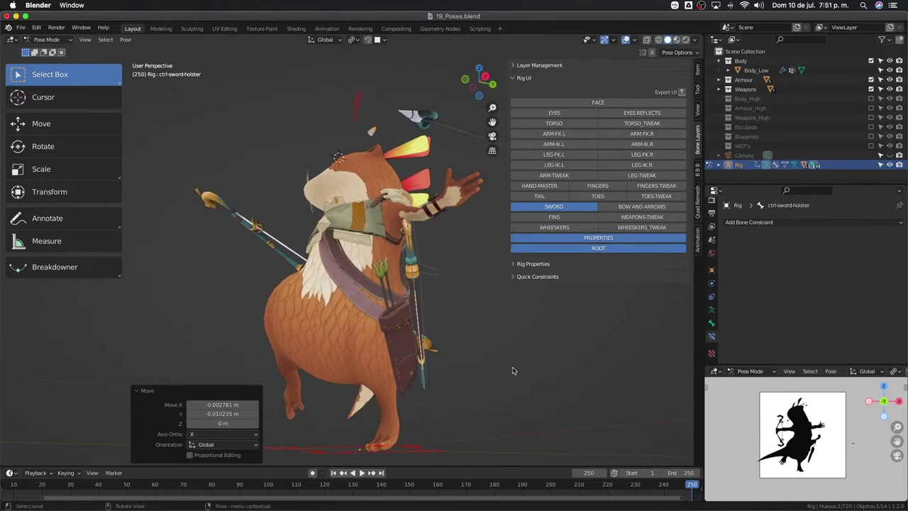
{"action": "key", "text": "KP_0"}
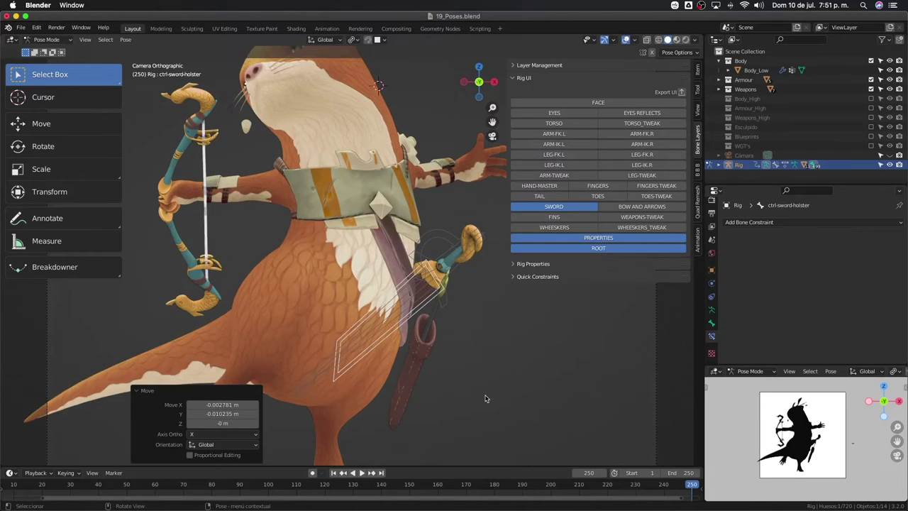
{"action": "scroll", "coordinate": [439, 374], "scroll_direction": "down", "scroll_amount": 1}
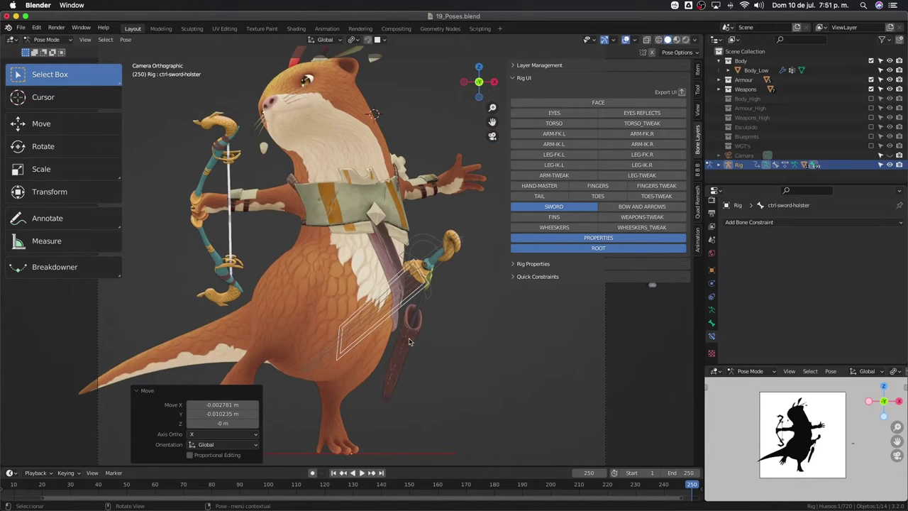
Hide the SWORD control layer and show the BOW AND ARROWS layer
{"action": "left_click", "coordinate": [409, 344]}
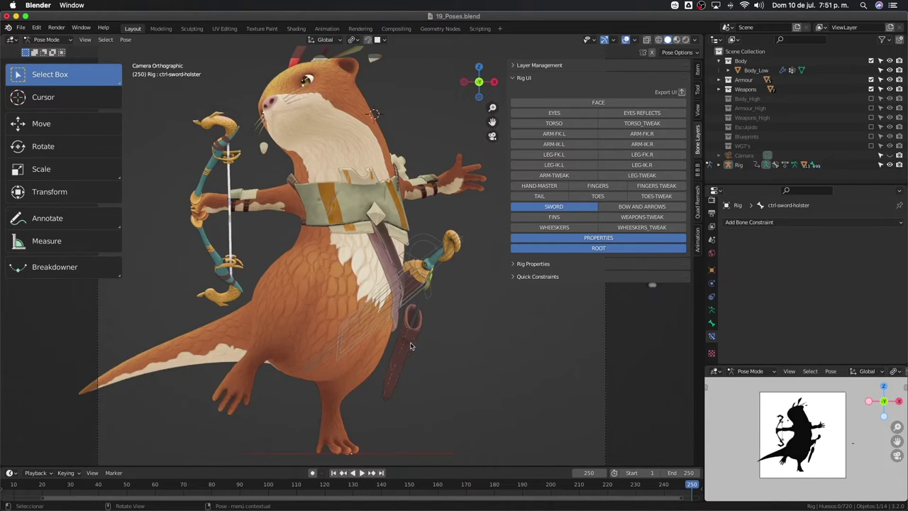
{"action": "left_click", "coordinate": [578, 207]}
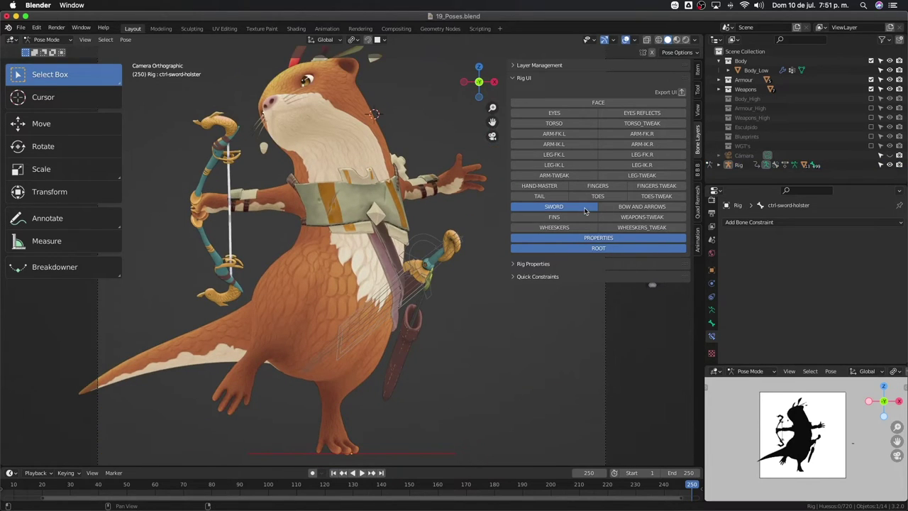
{"action": "left_click", "coordinate": [630, 206]}
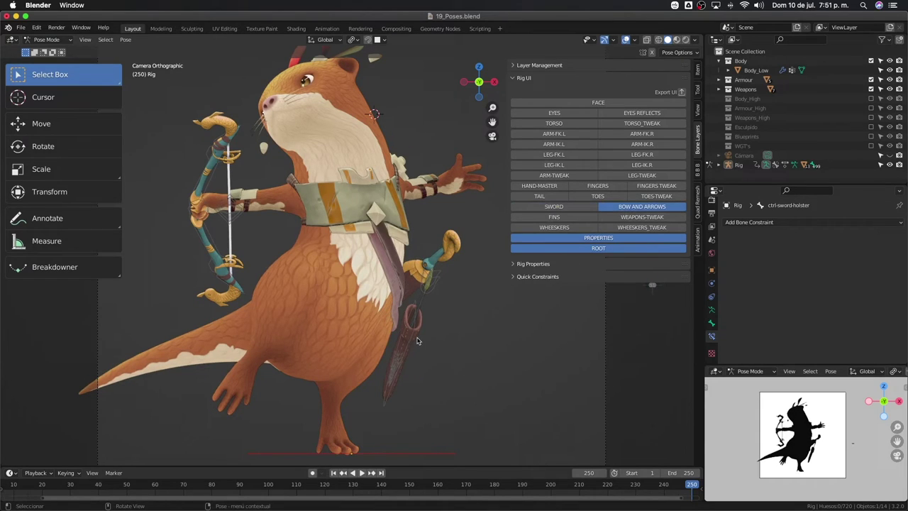
Select ctrl-arrow-holster and tilt the quiver with several free rotations
{"action": "left_click", "coordinate": [414, 334]}
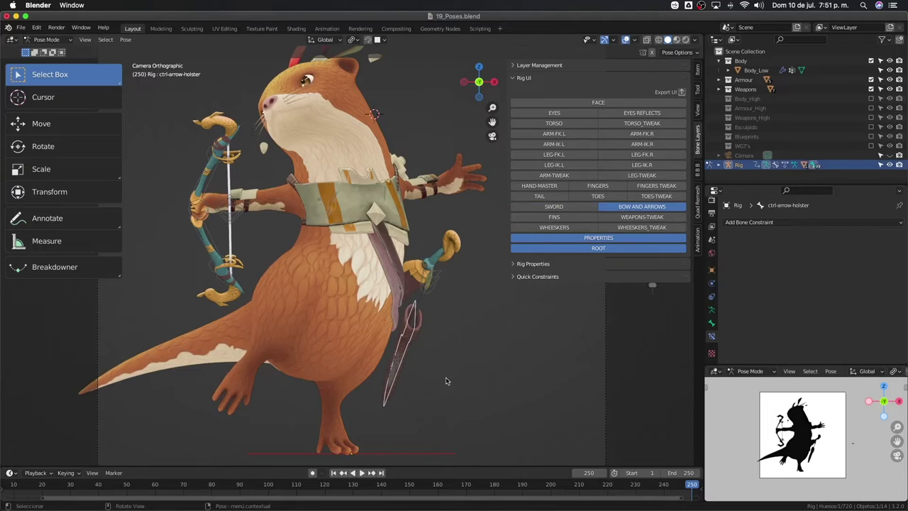
{"action": "key", "text": "r"}
{"action": "key", "text": "r"}
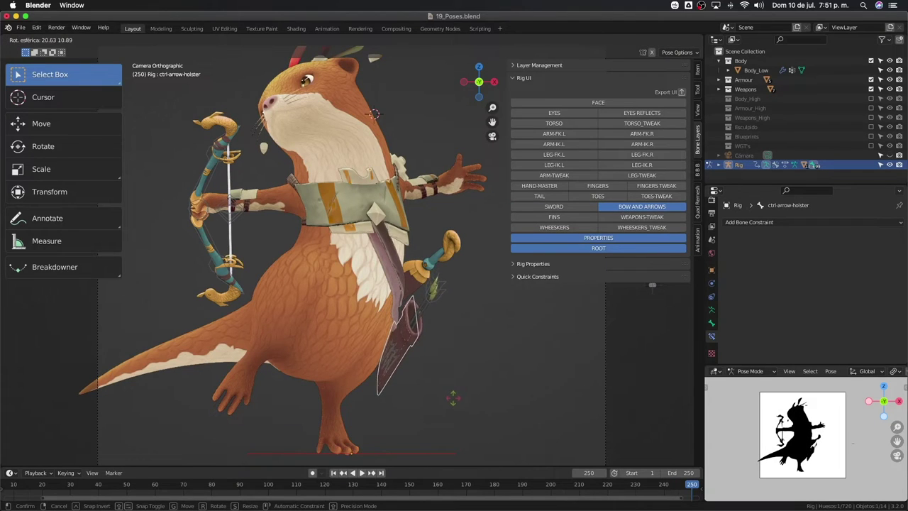
{"action": "left_click", "coordinate": [452, 402]}
{"action": "middle_click_drag", "start_coordinate": [452, 402], "coordinate": [402, 372]}
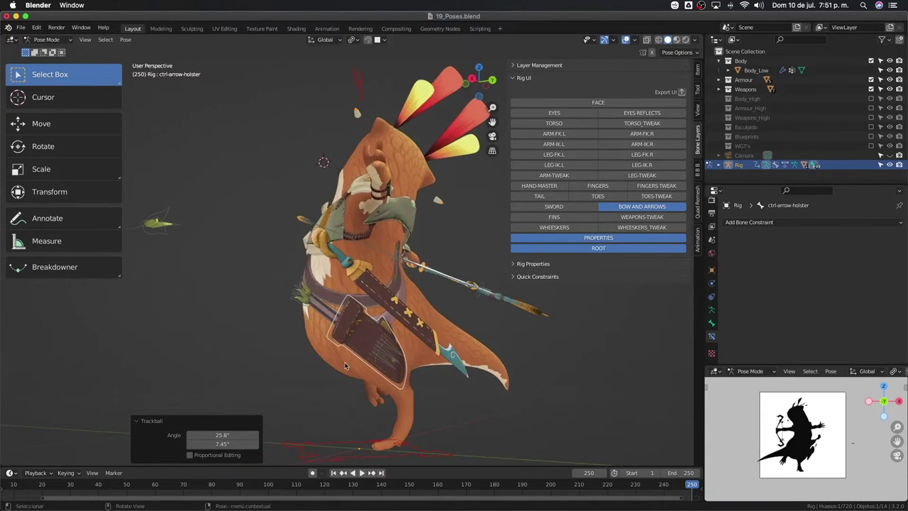
{"action": "key", "text": "KP_1"}
{"action": "key", "text": "r"}
{"action": "key", "text": "r"}
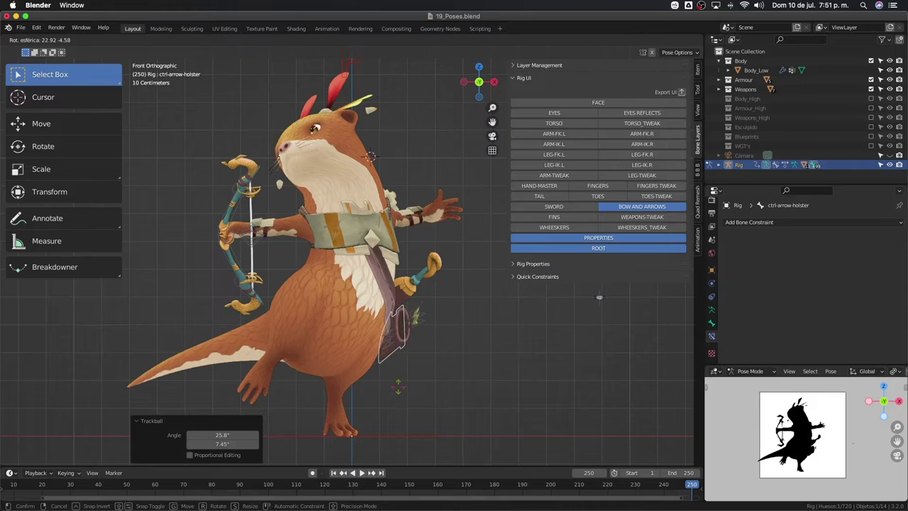
{"action": "left_click", "coordinate": [401, 386]}
{"action": "scroll", "coordinate": [402, 384], "scroll_direction": "up", "scroll_amount": 5}
{"action": "middle_click_drag", "start_coordinate": [403, 384], "coordinate": [527, 328]}
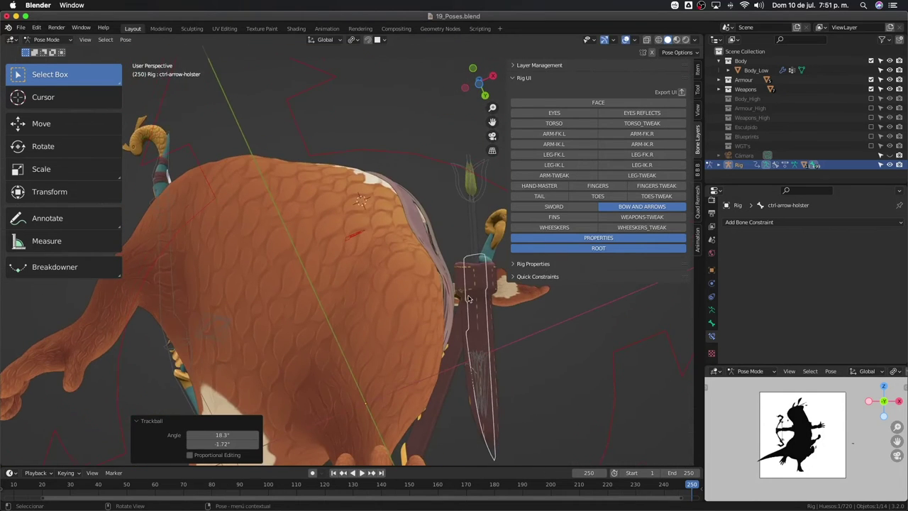
{"action": "left_click", "coordinate": [509, 333]}
Move the quiver into place on the hip and fine-tune its rotation
{"action": "key", "text": "g"}
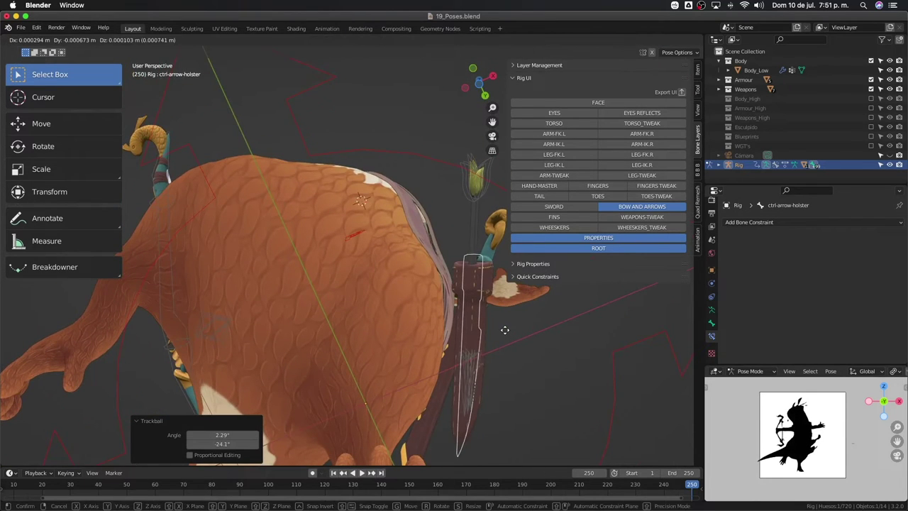
{"action": "left_click", "coordinate": [498, 332]}
{"action": "middle_click_drag", "start_coordinate": [498, 332], "coordinate": [410, 394]}
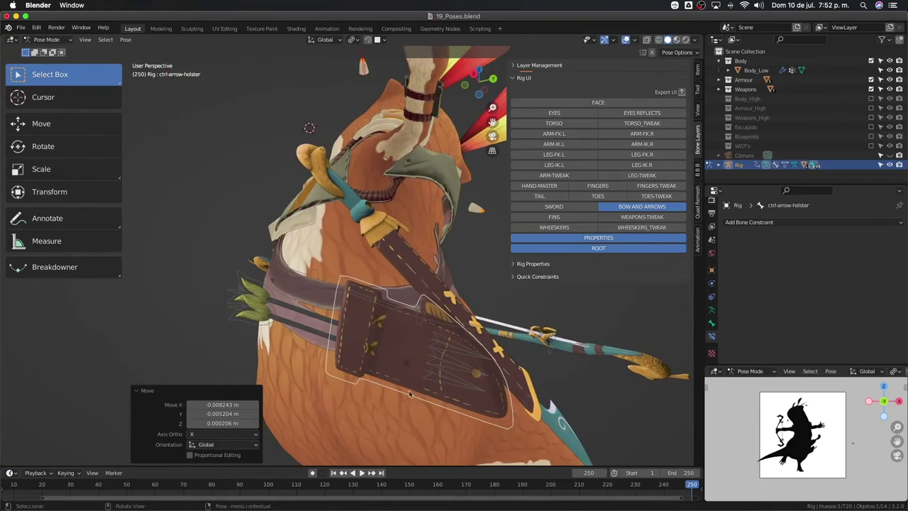
{"action": "mouse_move", "coordinate": [472, 403]}
{"action": "middle_mouse_down"}
{"action": "mouse_move", "coordinate": [420, 400]}
{"action": "mouse_move", "coordinate": [496, 358]}
{"action": "mouse_move", "coordinate": [421, 385]}
{"action": "middle_mouse_up"}
{"action": "key", "text": "r"}
{"action": "left_click", "coordinate": [428, 397]}
{"action": "left_click", "coordinate": [496, 358]}
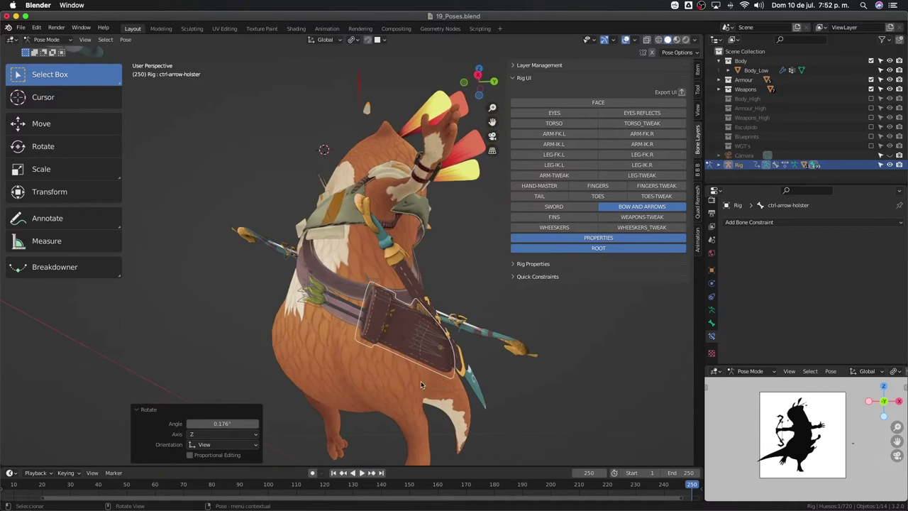
Rotate both arrow bundles on their local X axis, the second by 9.02°
{"action": "left_click", "coordinate": [428, 356]}
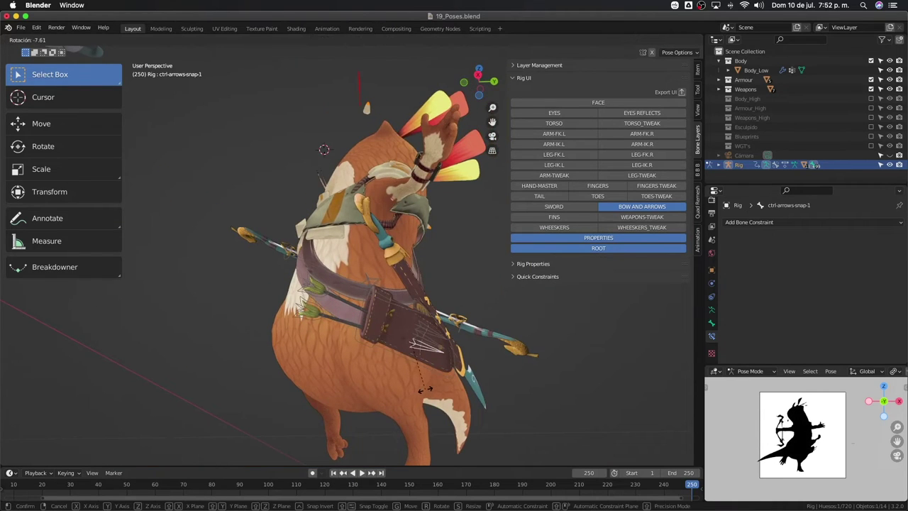
{"action": "key", "text": "r"}
{"action": "key", "text": "x"}
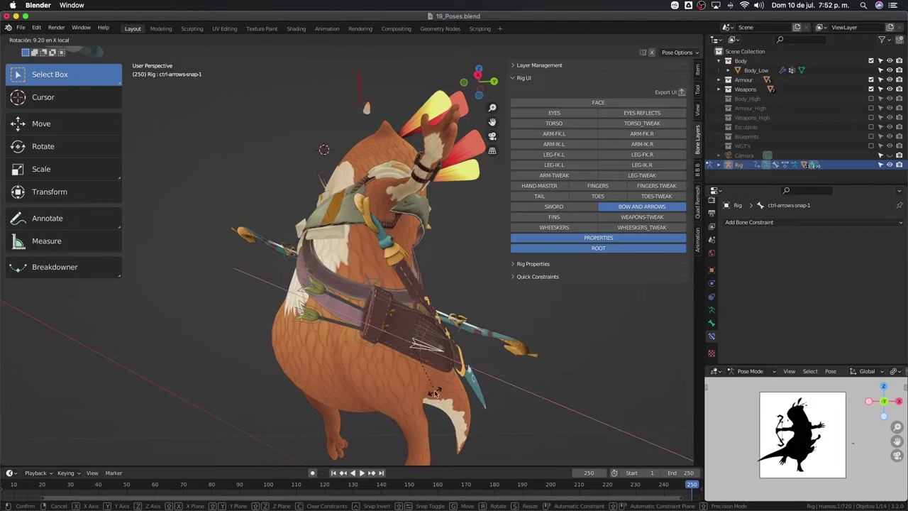
{"action": "left_click", "coordinate": [436, 346]}
{"action": "left_click", "coordinate": [434, 345]}
{"action": "key", "text": "r"}
{"action": "key", "text": "x"}
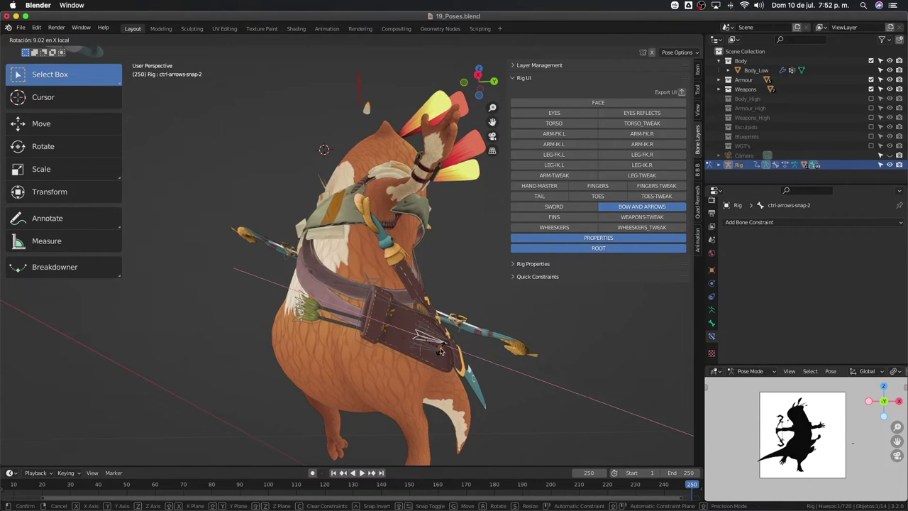
{"action": "left_click", "coordinate": [441, 350]}
Slide the second arrow bundle -0.0476 m along its local Y into the quiver
{"action": "key", "text": "g"}
{"action": "key", "text": "y"}
{"action": "key", "text": "y"}
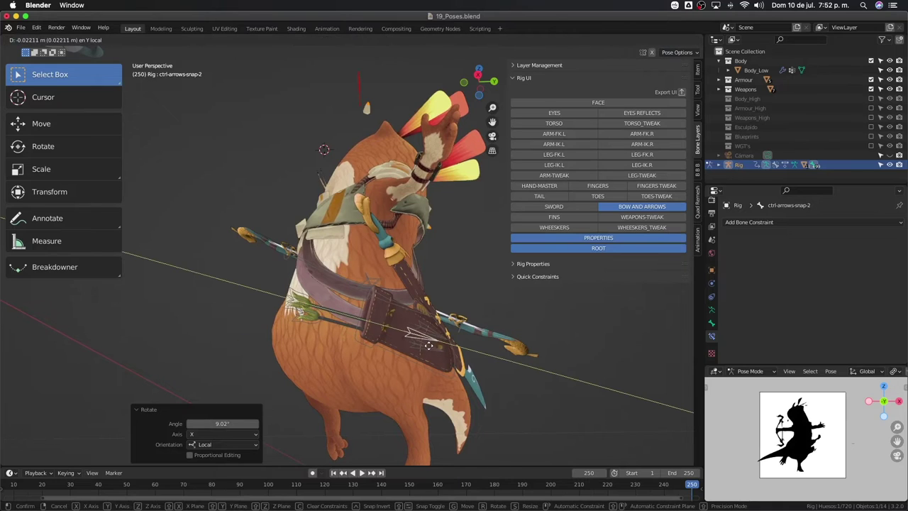
{"action": "left_click", "coordinate": [431, 348]}
{"action": "middle_click_drag", "start_coordinate": [431, 348], "coordinate": [446, 357]}
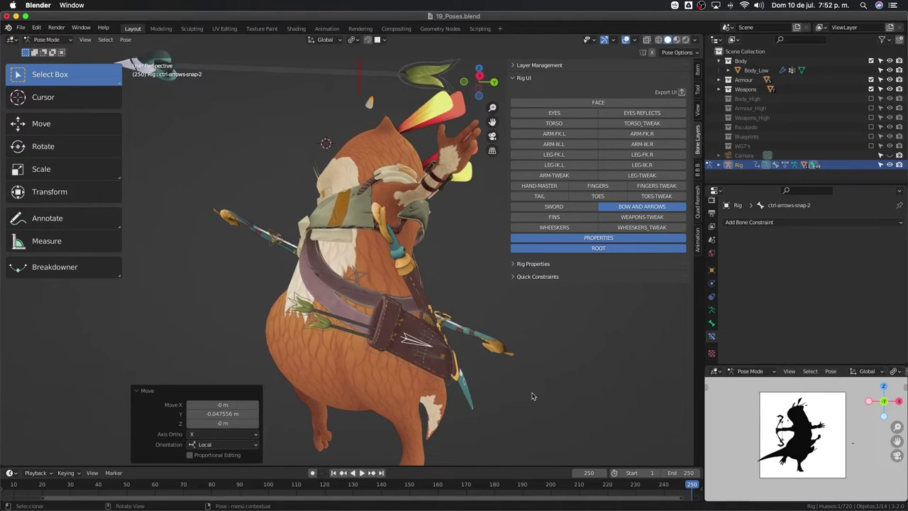
{"action": "key", "text": "KP_0"}
Rotate the ctrl-arrows-snap-2 control -37.3° around its local Y axis
{"action": "scroll", "coordinate": [481, 397], "scroll_direction": "up", "scroll_amount": 2}
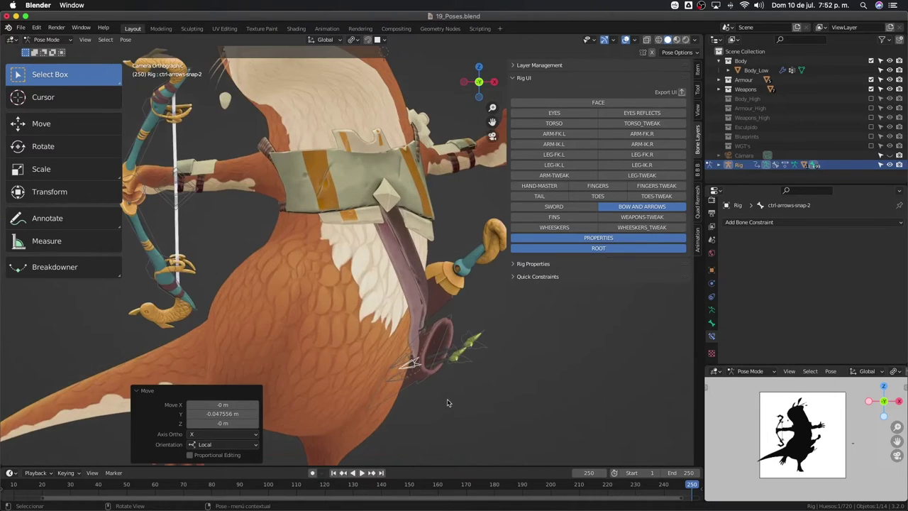
{"action": "left_click", "coordinate": [426, 400]}
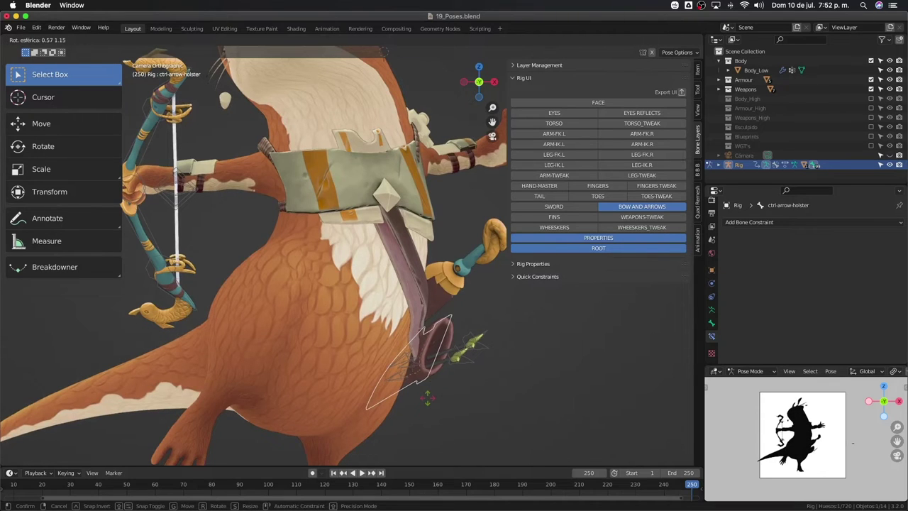
{"action": "left_click", "coordinate": [462, 407]}
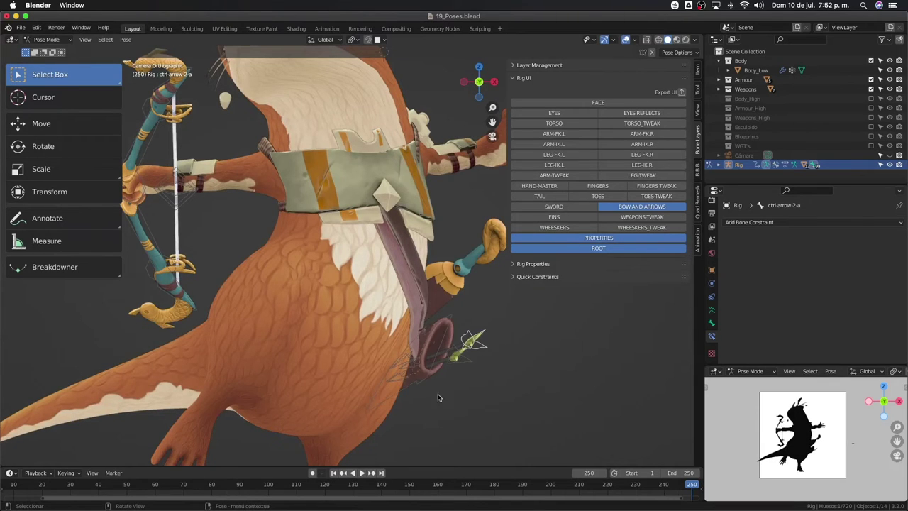
{"action": "key", "text": "r"}
{"action": "key", "text": "y"}
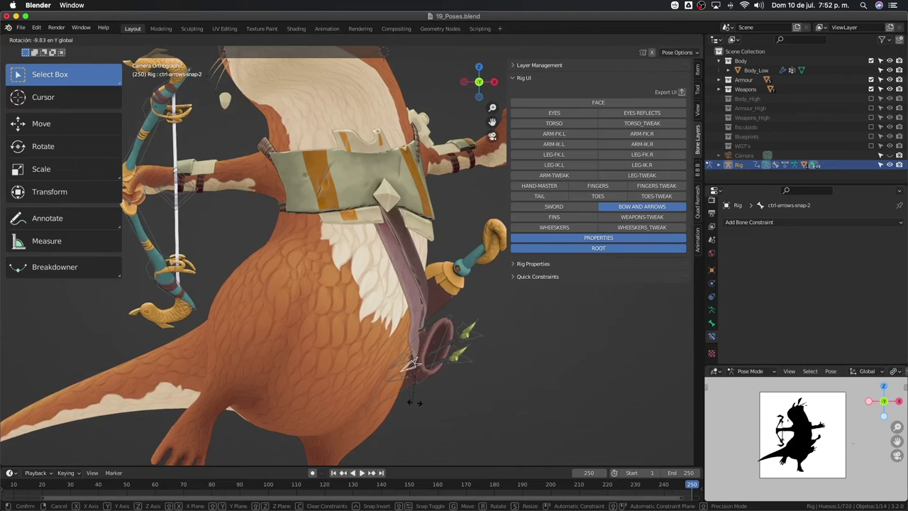
{"action": "key", "text": "y"}
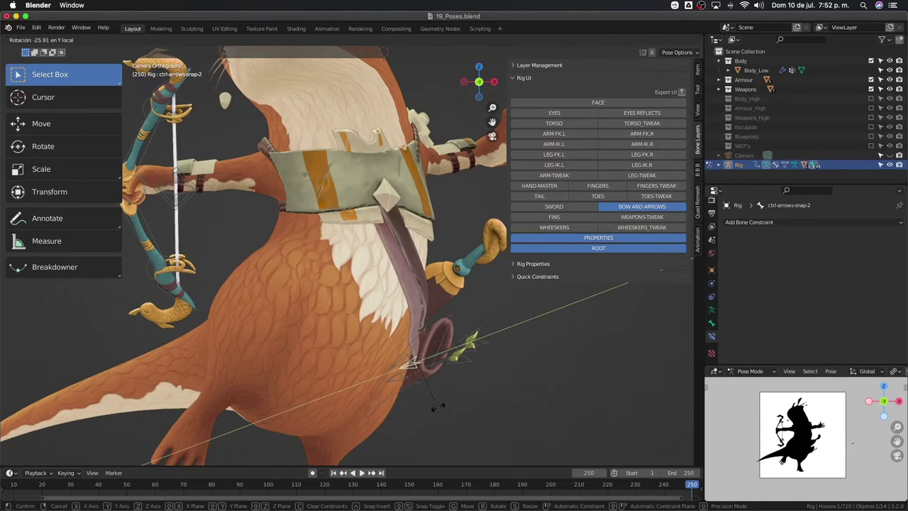
{"action": "left_click", "coordinate": [451, 409]}
{"action": "scroll", "coordinate": [442, 383], "scroll_direction": "down", "scroll_amount": 3}
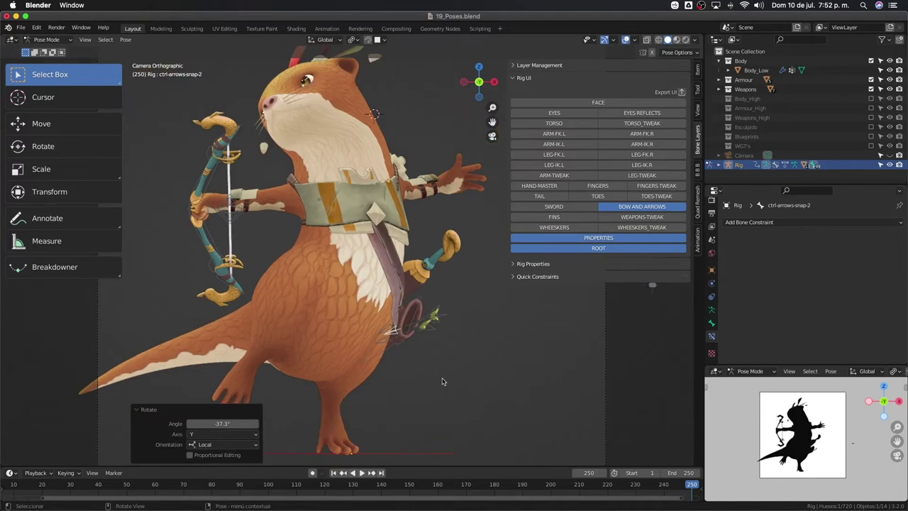
{"action": "middle_click_drag", "start_coordinate": [418, 378], "coordinate": [425, 404]}
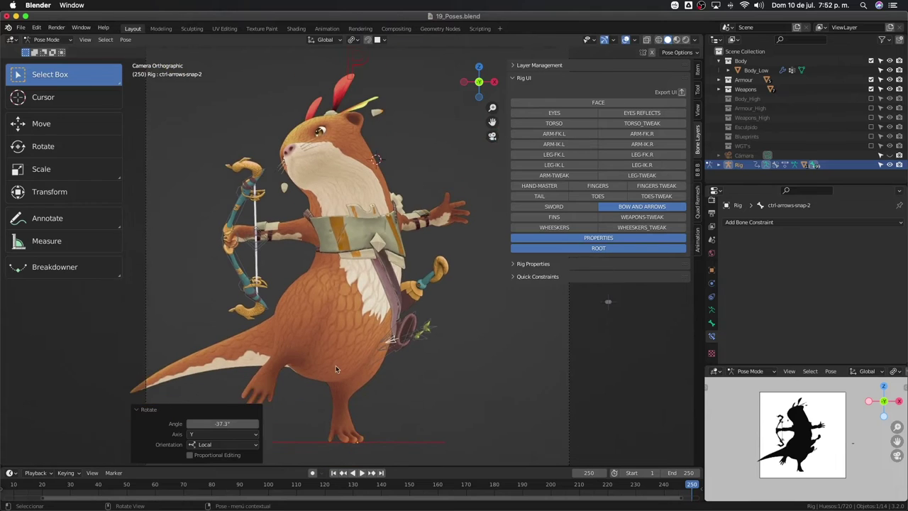
{"action": "scroll", "coordinate": [279, 212], "scroll_direction": "up", "scroll_amount": 2}
{"action": "scroll", "coordinate": [325, 246], "scroll_direction": "up", "scroll_amount": 1}
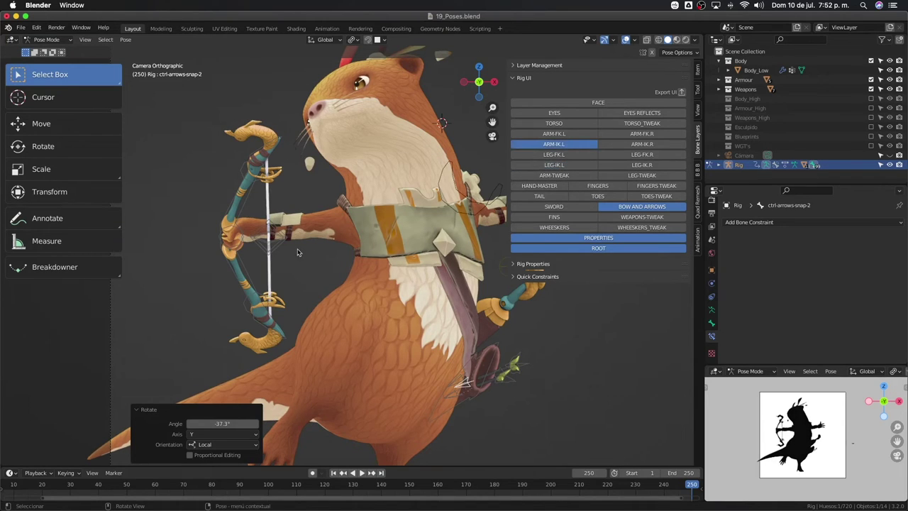
Show ARM-IK.R controls, then nudge ctrl-hand-IK.R and twist it 3.92°
{"action": "left_click", "coordinate": [642, 144]}
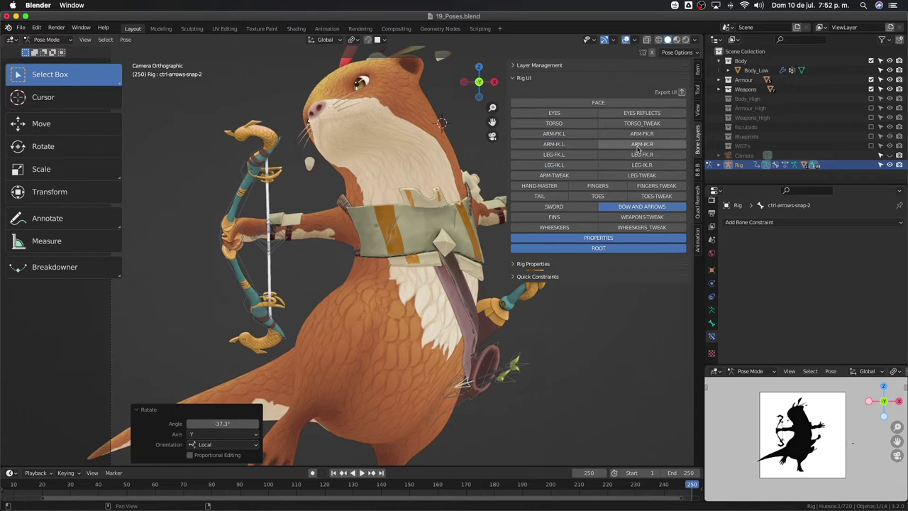
{"action": "left_click", "coordinate": [257, 226]}
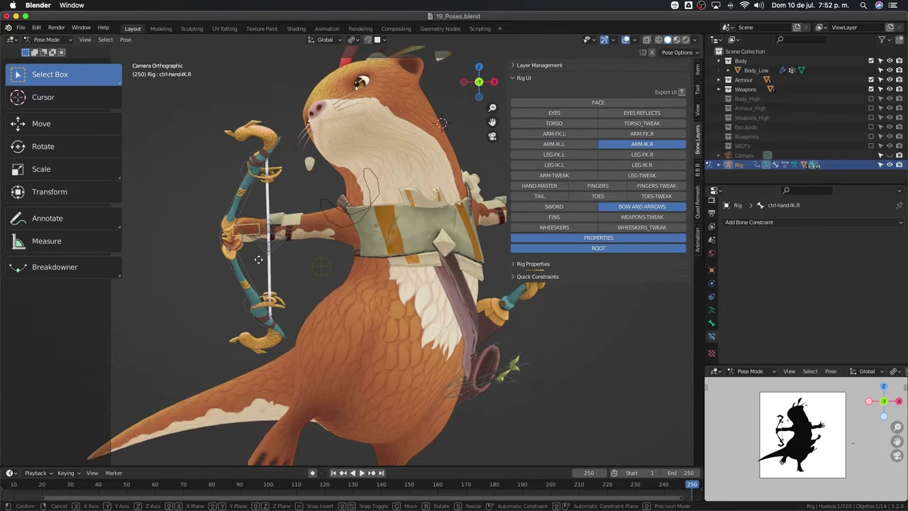
{"action": "key", "text": "g"}
{"action": "left_click", "coordinate": [260, 252]}
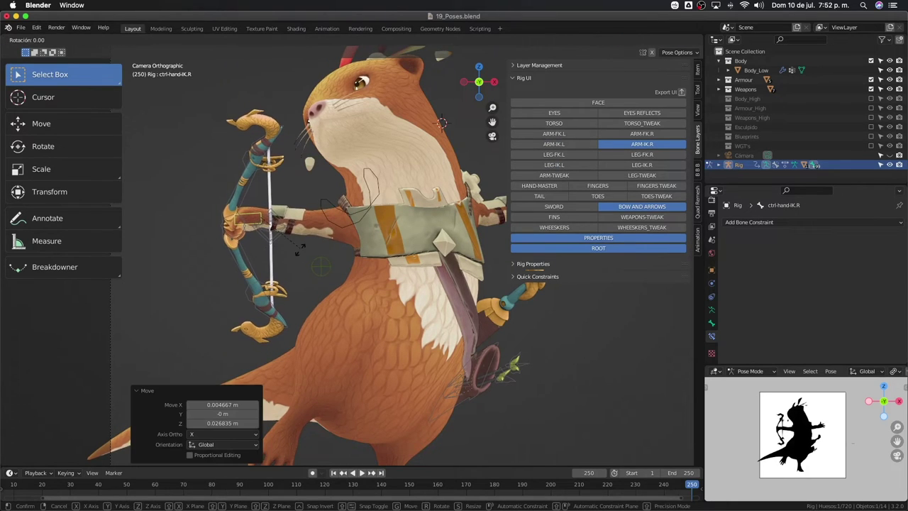
{"action": "key", "text": "r"}
{"action": "left_click", "coordinate": [298, 252]}
{"action": "key", "text": "g"}
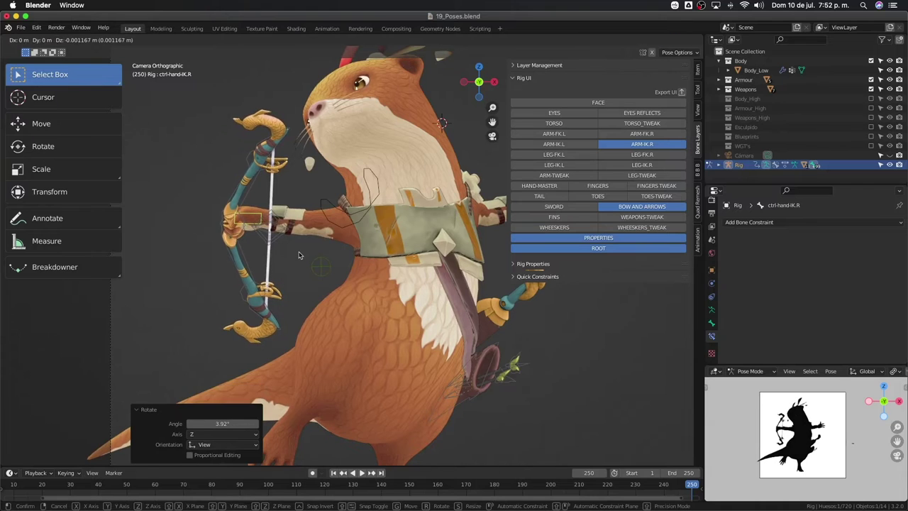
{"action": "left_click", "coordinate": [299, 256]}
Orbit around the otter to inspect the adjusted bow hand from the front
{"action": "scroll", "coordinate": [298, 255], "scroll_direction": "down", "scroll_amount": 2}
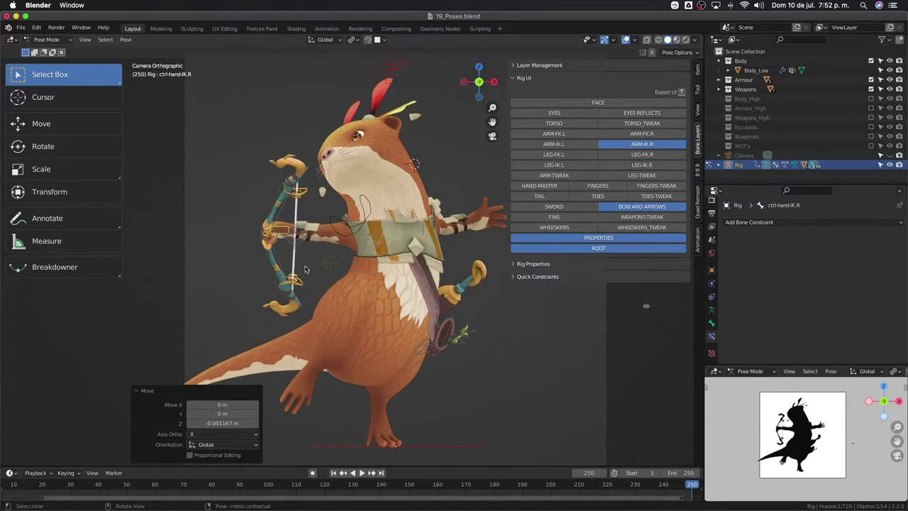
{"action": "middle_click_drag", "start_coordinate": [299, 256], "coordinate": [295, 236], "text": "shift"}
{"action": "middle_click_drag", "start_coordinate": [372, 371], "coordinate": [367, 366], "text": "shift"}
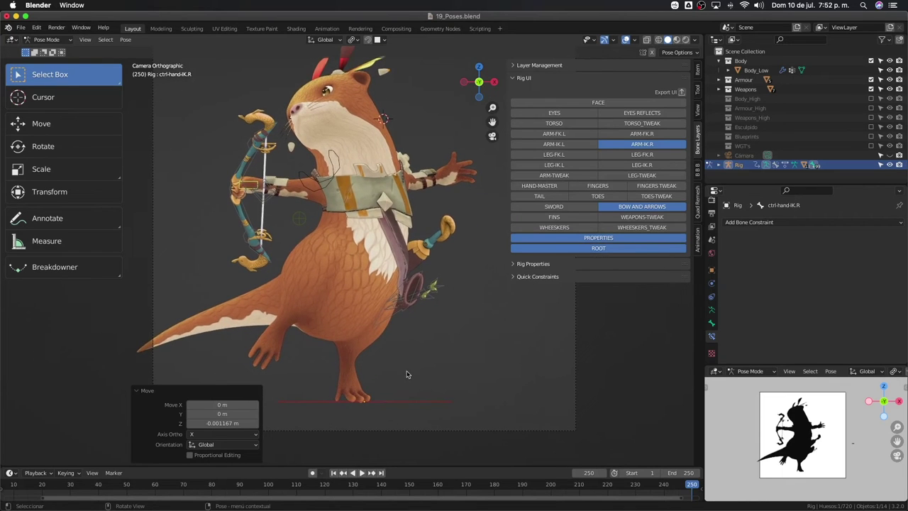
{"action": "scroll", "coordinate": [413, 364], "scroll_direction": "down", "scroll_amount": 1}
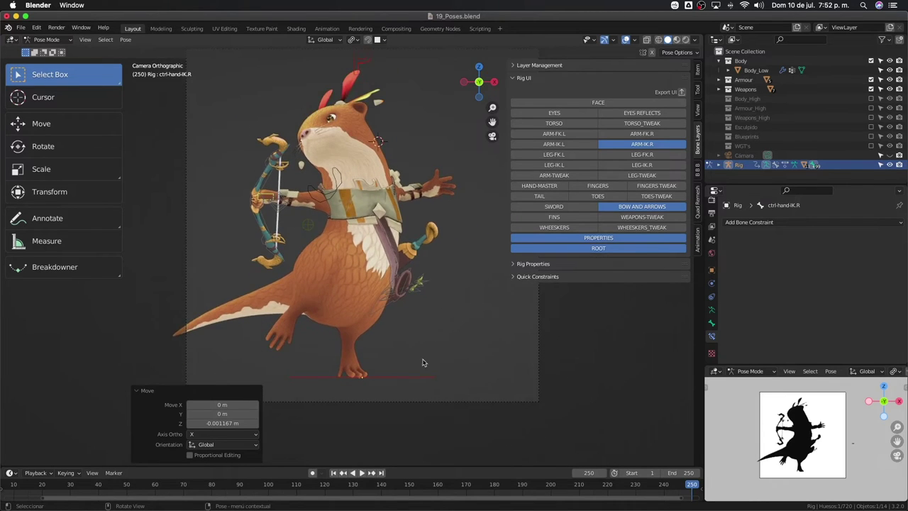
{"action": "mouse_move", "coordinate": [423, 363]}
{"action": "middle_mouse_down"}
{"action": "mouse_move", "coordinate": [98, 355]}
{"action": "mouse_move", "coordinate": [37, 365]}
{"action": "middle_mouse_up"}
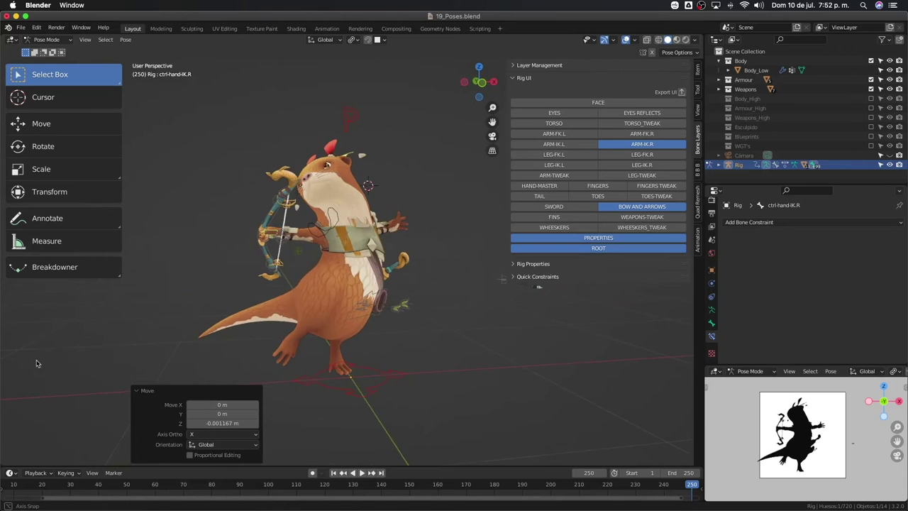
{"action": "middle_click_drag", "start_coordinate": [379, 285], "coordinate": [444, 306], "text": "alt"}
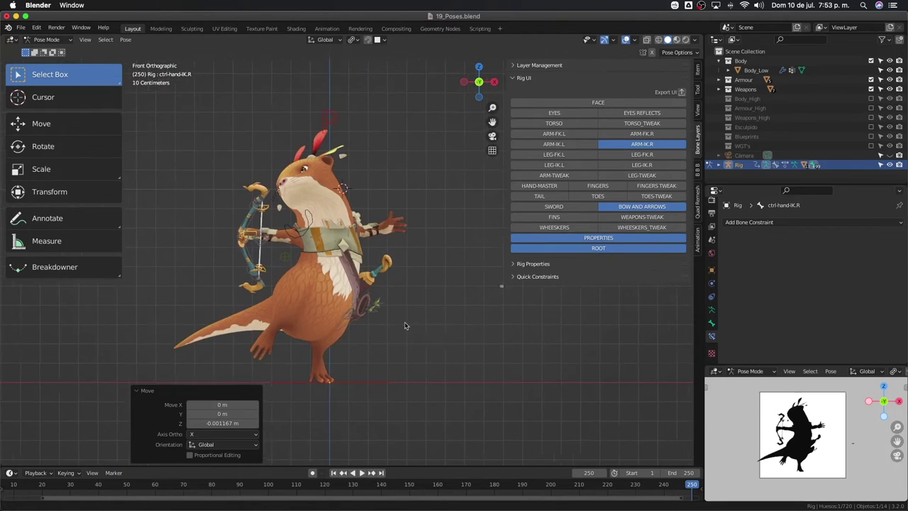
Select the arrow control ctrl-arrow-3-a, then rotate and move it in top view
{"action": "left_click", "coordinate": [435, 298]}
{"action": "key", "text": "r"}
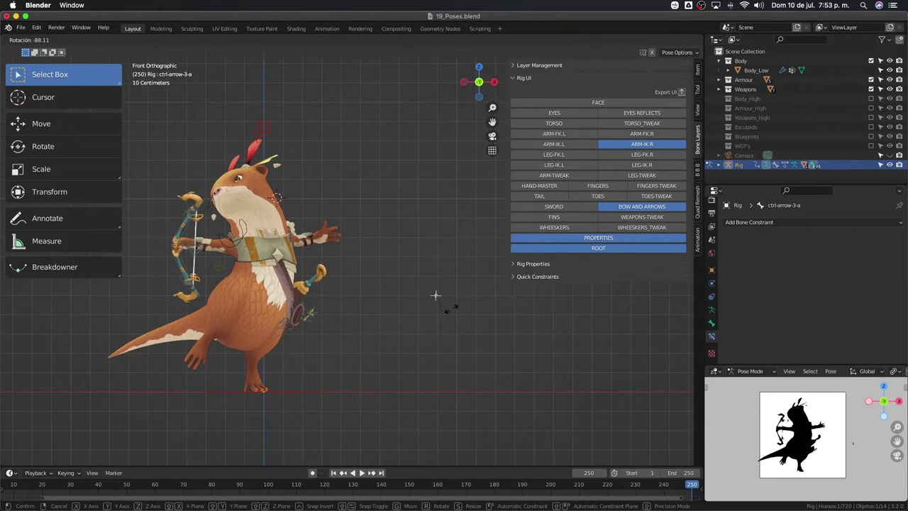
{"action": "left_click", "coordinate": [472, 310]}
{"action": "mouse_move", "coordinate": [462, 315]}
{"action": "middle_mouse_down"}
{"action": "mouse_move", "coordinate": [412, 320]}
{"action": "mouse_move", "coordinate": [409, 343]}
{"action": "middle_mouse_up"}
{"action": "key", "text": "r"}
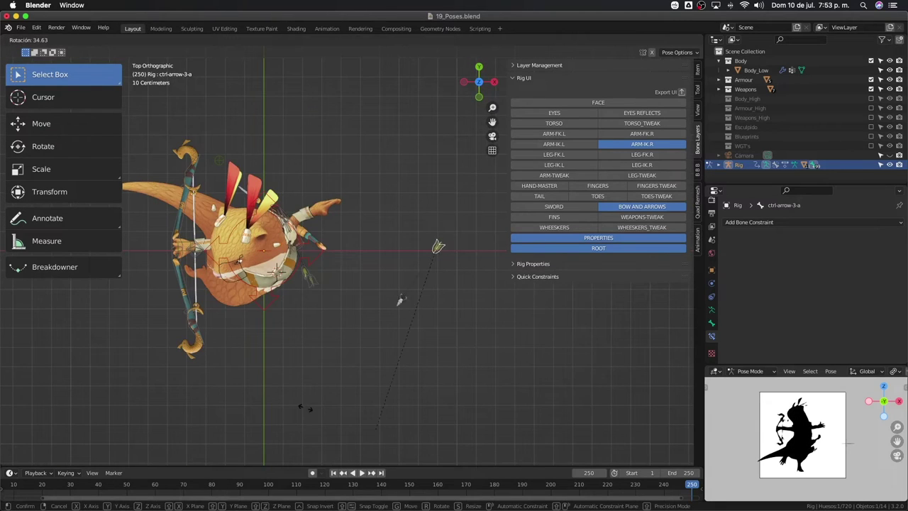
{"action": "left_click", "coordinate": [256, 349]}
{"action": "key", "text": "g"}
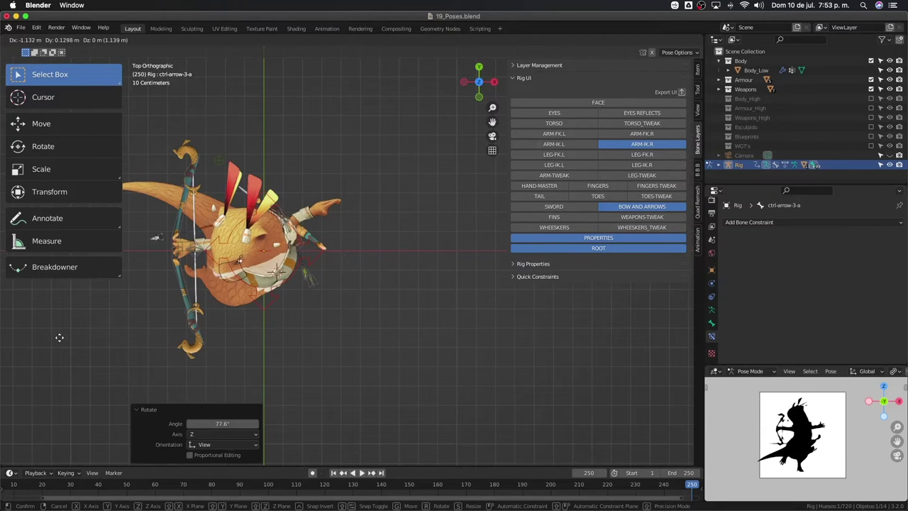
{"action": "left_click", "coordinate": [60, 338]}
Place the arrow beside the bow and turn it 90 degrees
{"action": "middle_click_drag", "start_coordinate": [220, 327], "coordinate": [393, 305], "text": "shift"}
{"action": "key", "text": "g"}
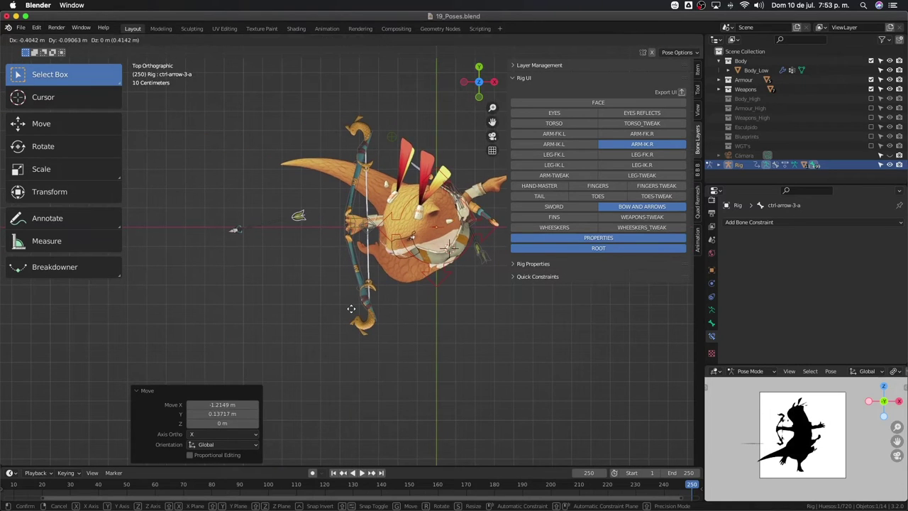
{"action": "left_click", "coordinate": [351, 309]}
{"action": "type", "text": "r"}
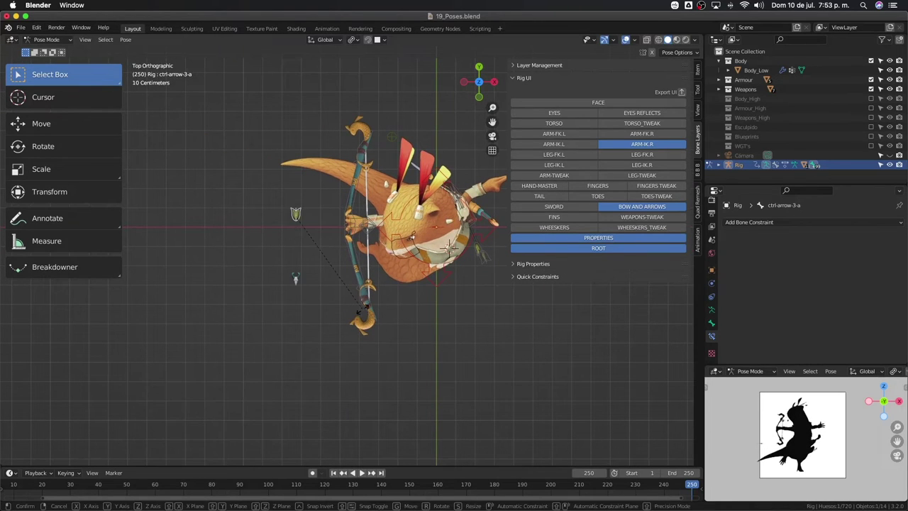
{"action": "type", "text": "90"}
{"action": "key", "text": "Return"}
{"action": "key", "text": "g"}
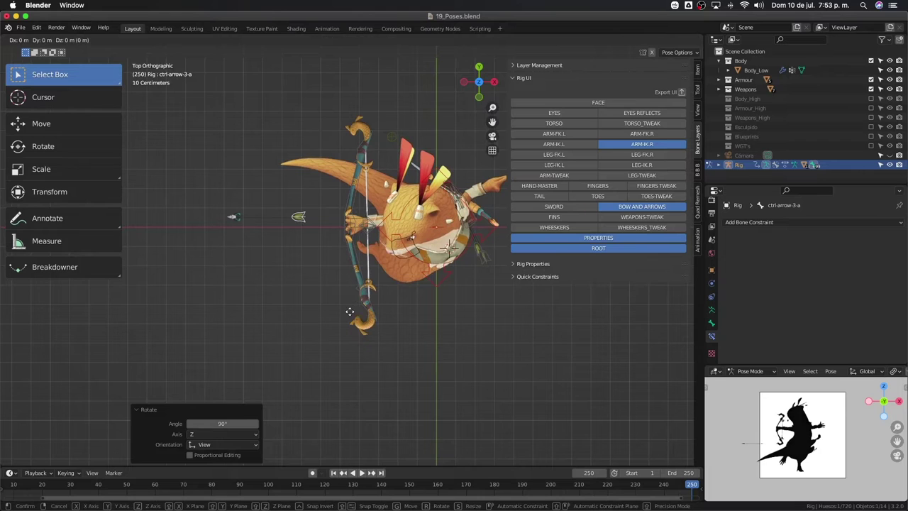
{"action": "left_click", "coordinate": [351, 315]}
In camera view, raise the arrow along Z and roll it on its local Y axis
{"action": "key", "text": "KP_0"}
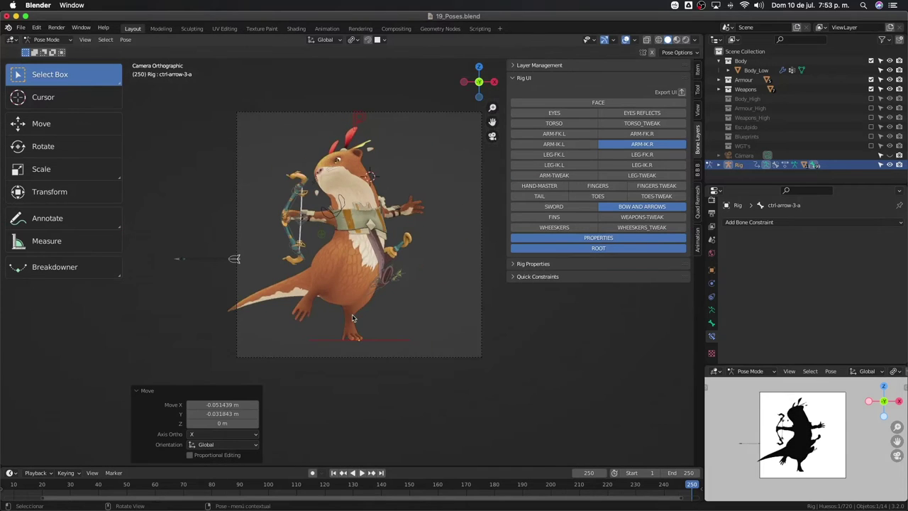
{"action": "middle_click_drag", "start_coordinate": [353, 317], "coordinate": [406, 321], "text": "shift"}
{"action": "scroll", "coordinate": [714, 394], "scroll_direction": "up", "scroll_amount": 2}
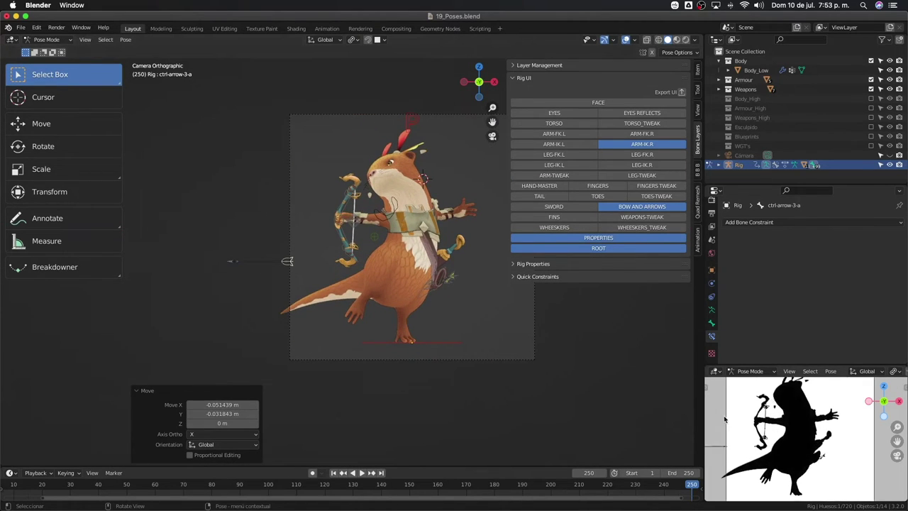
{"action": "scroll", "coordinate": [714, 394], "scroll_direction": "up", "scroll_amount": 1}
{"action": "scroll", "coordinate": [714, 394], "scroll_direction": "up", "scroll_amount": 2}
{"action": "key", "text": "g"}
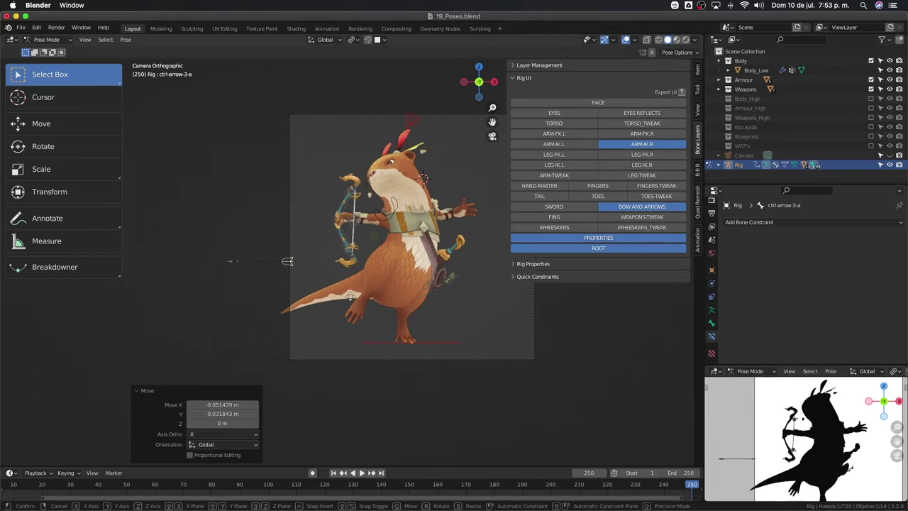
{"action": "key", "text": "z"}
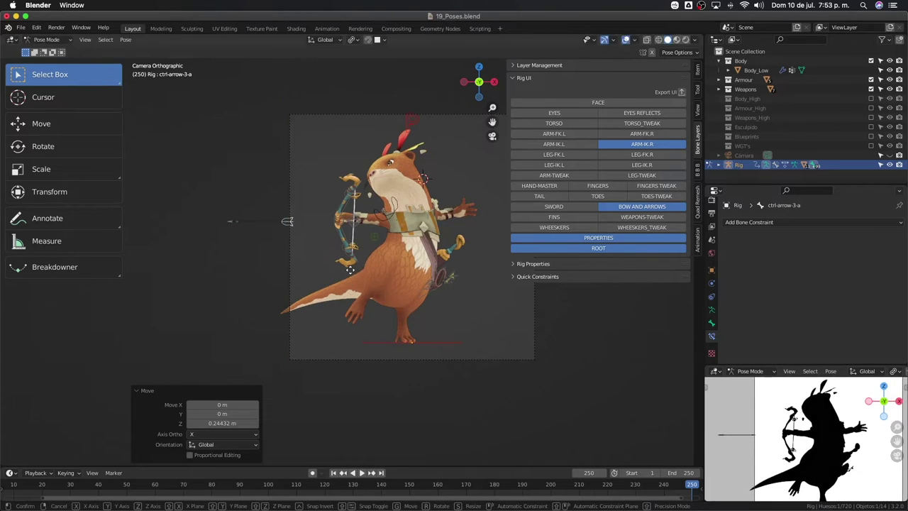
{"action": "left_click", "coordinate": [341, 271]}
{"action": "key", "text": "r"}
{"action": "key", "text": "y"}
{"action": "key", "text": "y"}
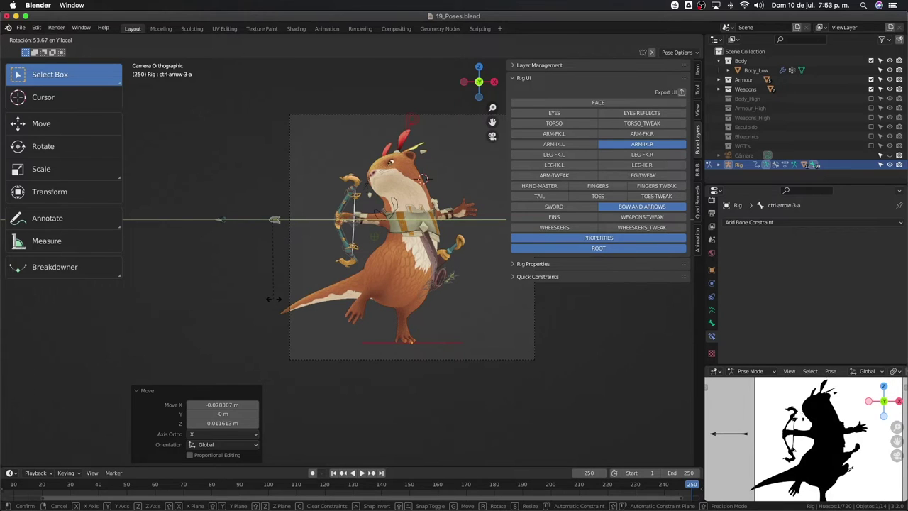
{"action": "left_click", "coordinate": [273, 298]}
Hide and reveal the arrow control, reselect it, and bring the arrow and bow into view
{"action": "key", "text": "h"}
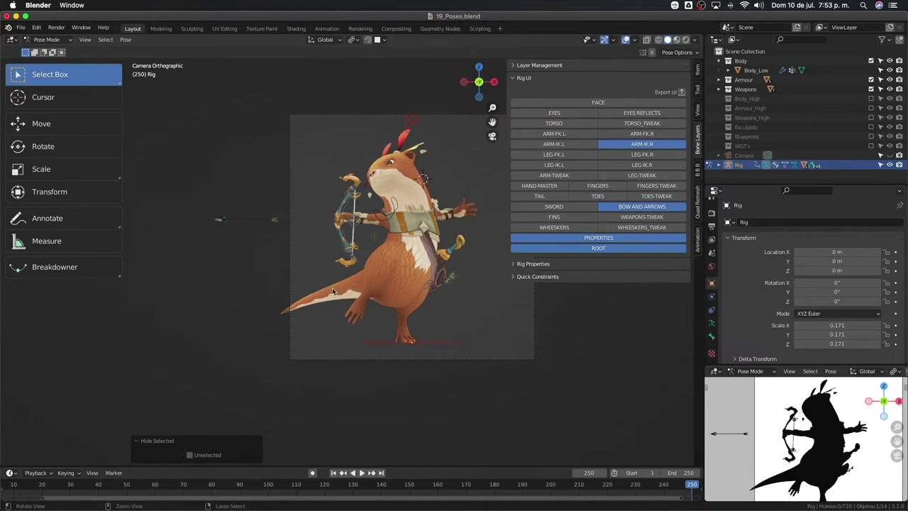
{"action": "key", "text": "alt+h"}
{"action": "key", "text": "g"}
{"action": "left_click", "coordinate": [282, 256]}
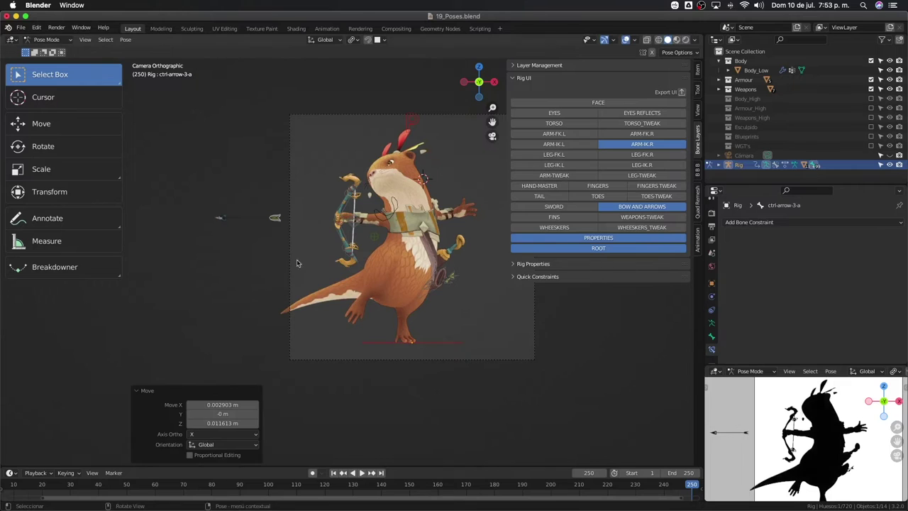
{"action": "middle_click_drag", "start_coordinate": [333, 256], "coordinate": [413, 252]}
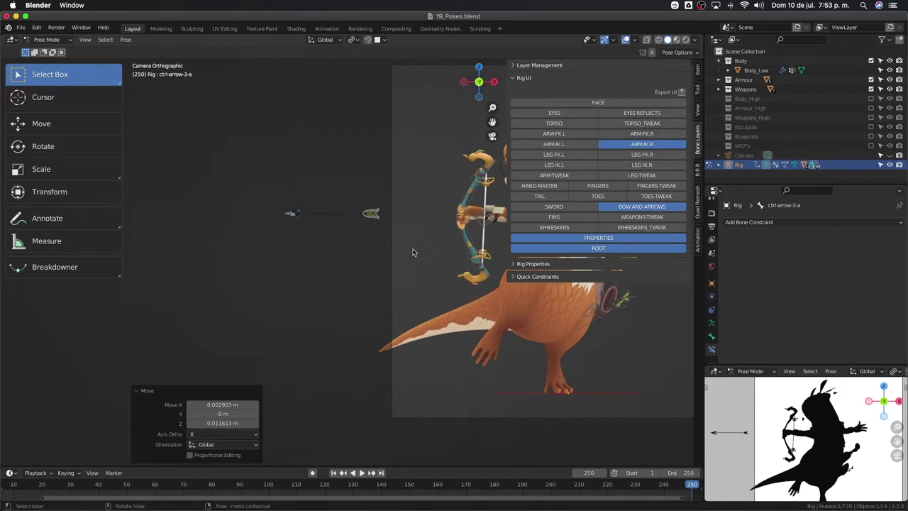
Show the weapon tweak controls, select the arrow bones and tilt them slightly
{"action": "left_click", "coordinate": [652, 222]}
{"action": "left_click_drag", "start_coordinate": [253, 190], "coordinate": [344, 267]}
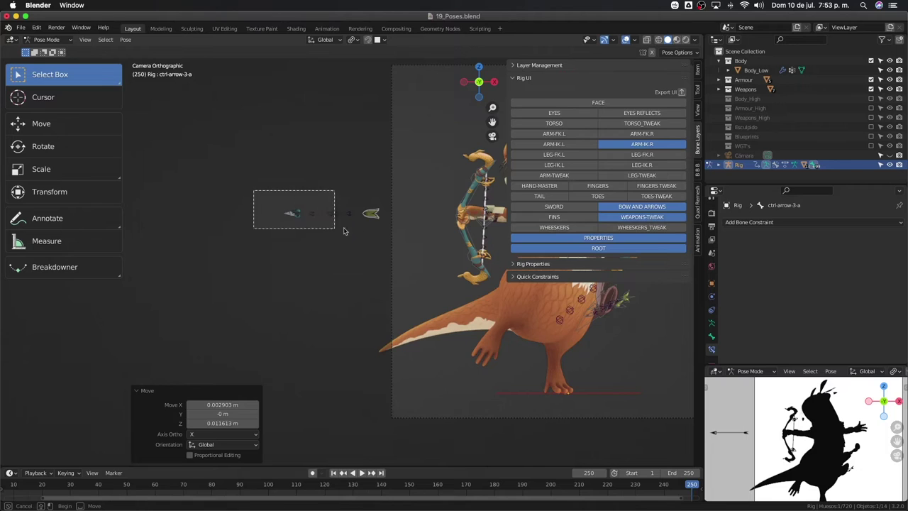
{"action": "key", "text": "r"}
{"action": "left_click", "coordinate": [346, 266]}
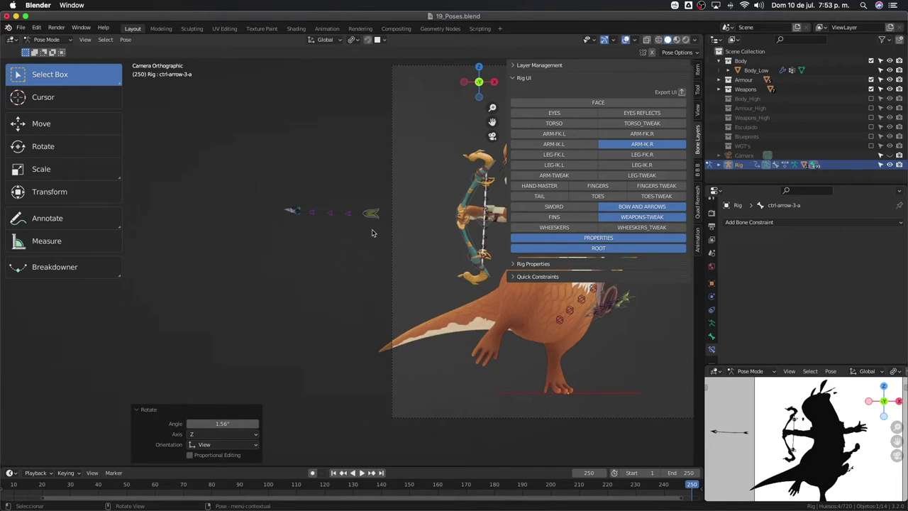
{"action": "left_click", "coordinate": [285, 213]}
{"action": "left_click_drag", "start_coordinate": [310, 233], "coordinate": [310, 234]}
{"action": "key", "text": "r"}
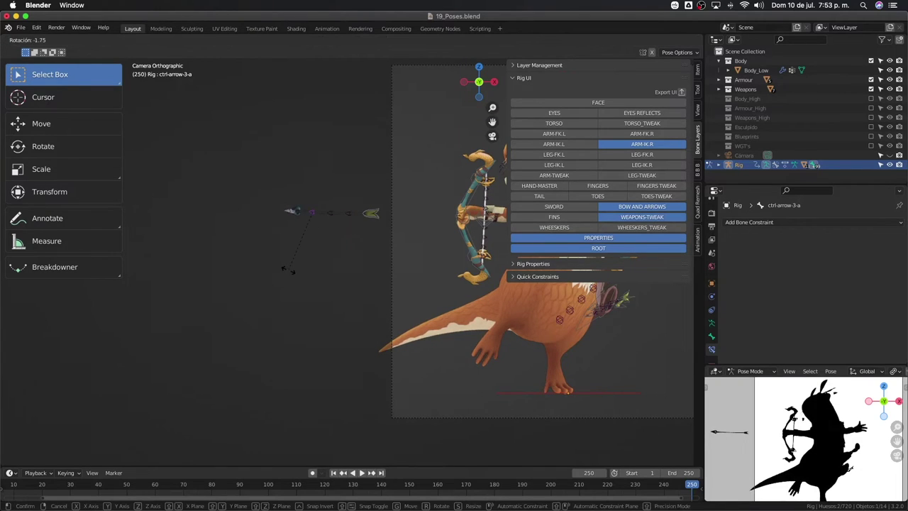
{"action": "left_click", "coordinate": [340, 246]}
Shift the arrow bones slightly to line up with the bow, undoing an accidental shrink
{"action": "left_click_drag", "start_coordinate": [282, 200], "coordinate": [342, 247]}
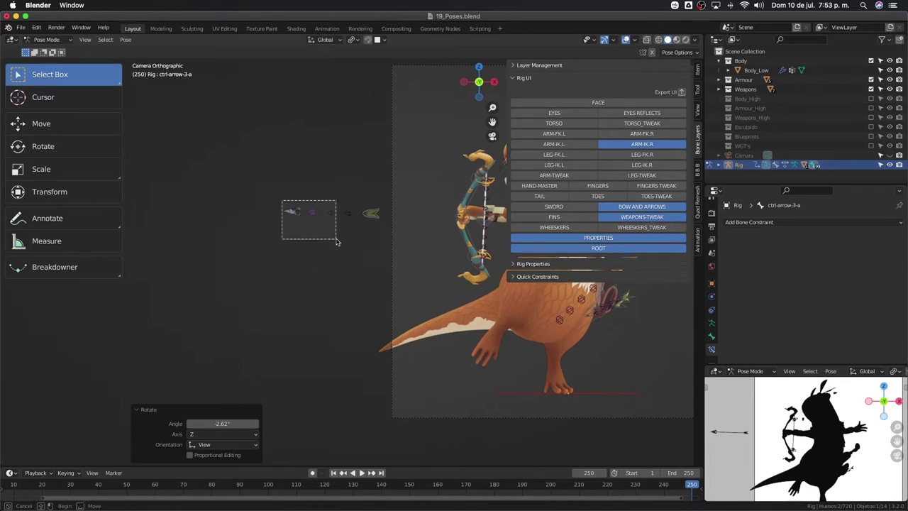
{"action": "key", "text": "g"}
{"action": "left_click", "coordinate": [350, 244]}
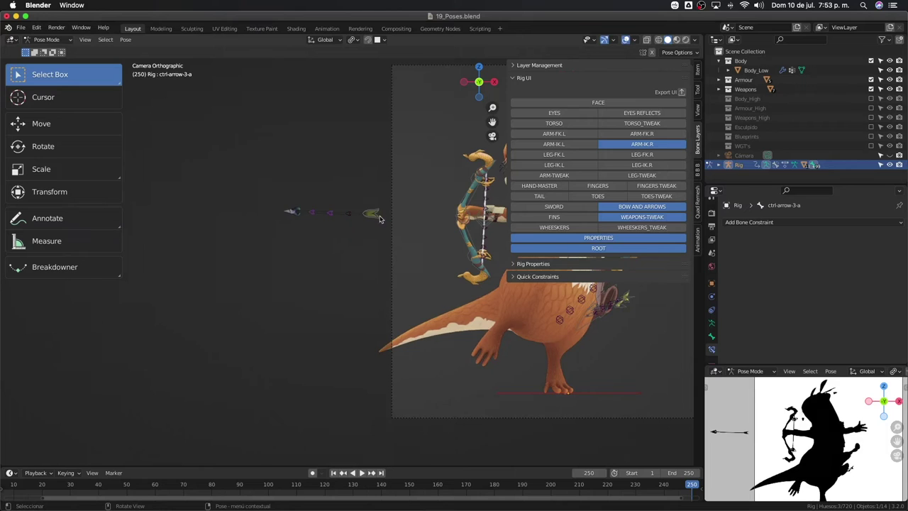
{"action": "key", "text": "s"}
{"action": "left_click", "coordinate": [377, 223]}
{"action": "scroll", "coordinate": [377, 223], "scroll_direction": "up", "scroll_amount": 1}
{"action": "scroll", "coordinate": [384, 231], "scroll_direction": "up", "scroll_amount": 1}
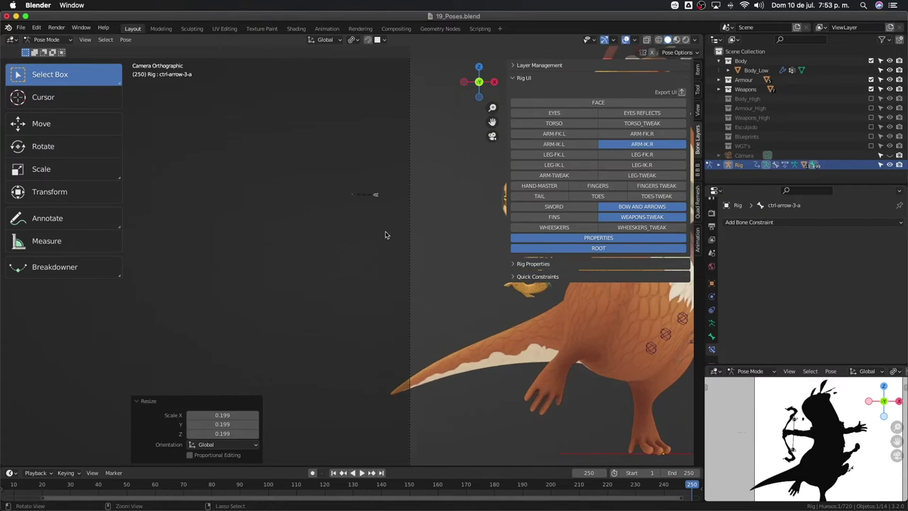
{"action": "key", "text": "ctrl+z"}
{"action": "scroll", "coordinate": [383, 236], "scroll_direction": "down", "scroll_amount": 3}
Stretch the arrow bones along their local Y to 1.343 and fine-tune their position
{"action": "key", "text": "s"}
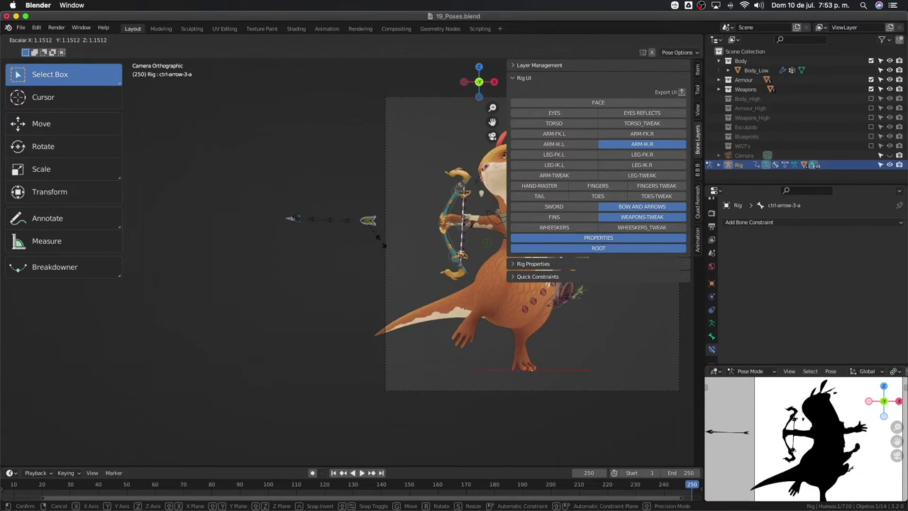
{"action": "key", "text": "y"}
{"action": "key", "text": "y"}
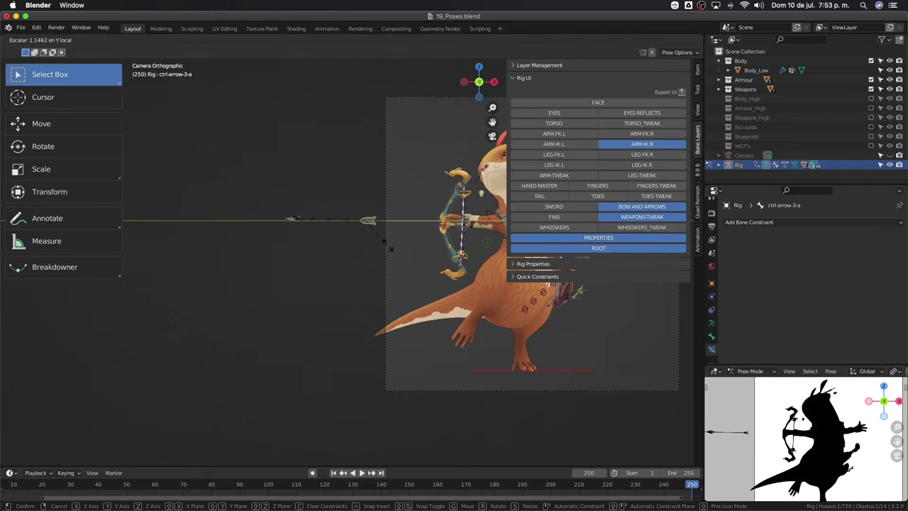
{"action": "left_click", "coordinate": [395, 250]}
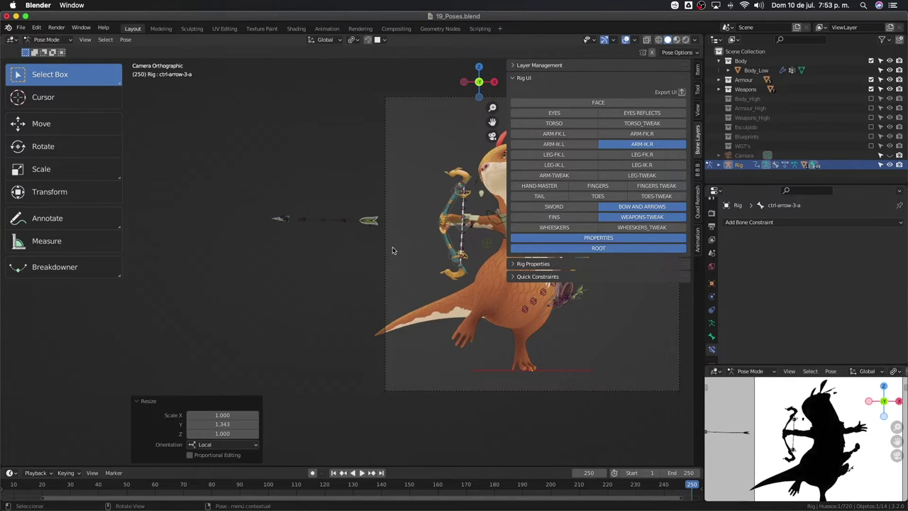
{"action": "scroll", "coordinate": [394, 249], "scroll_direction": "down", "scroll_amount": 1}
{"action": "left_click", "coordinate": [379, 250]}
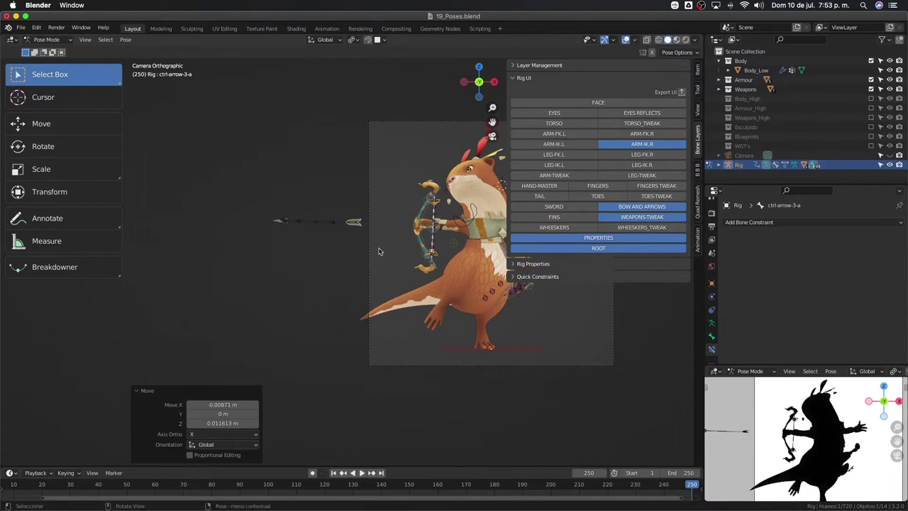
{"action": "scroll", "coordinate": [378, 251], "scroll_direction": "down", "scroll_amount": 1}
{"action": "scroll", "coordinate": [381, 251], "scroll_direction": "up", "scroll_amount": 1}
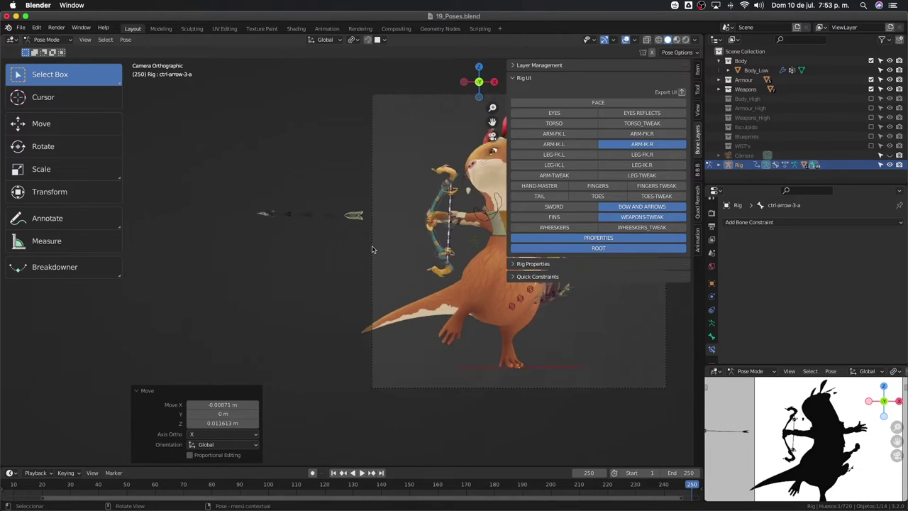
{"action": "scroll", "coordinate": [298, 256], "scroll_direction": "up", "scroll_amount": 1}
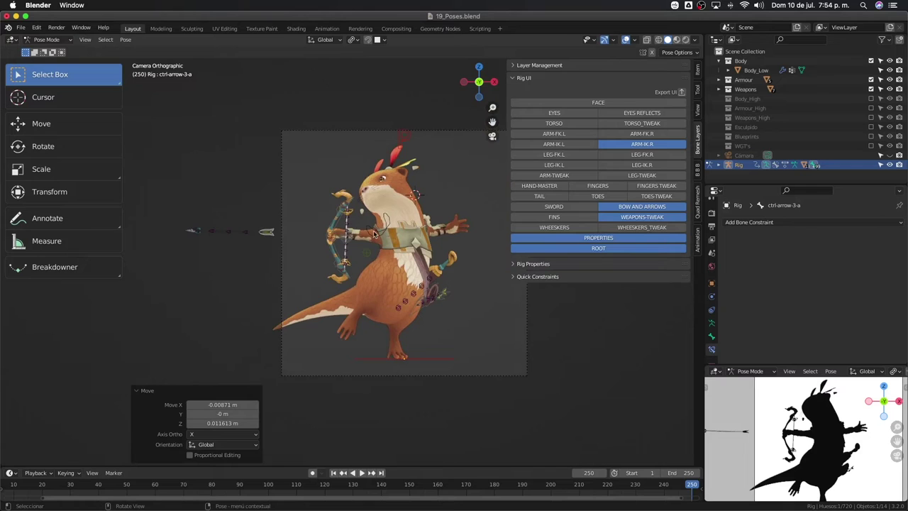
{"action": "scroll", "coordinate": [374, 232], "scroll_direction": "up", "scroll_amount": 2}
{"action": "scroll", "coordinate": [382, 274], "scroll_direction": "down", "scroll_amount": 2}
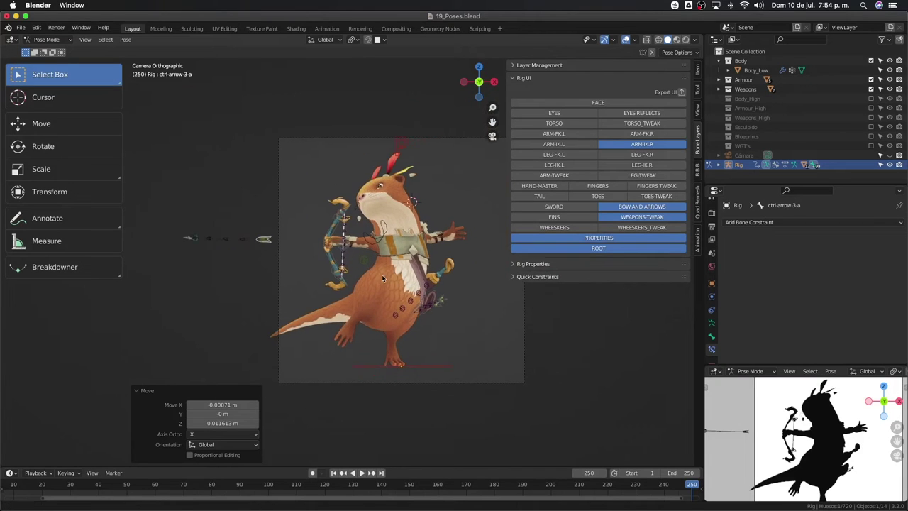
Select the rig's root bone and start moving it along X
{"action": "left_click", "coordinate": [413, 366]}
{"action": "key", "text": "g"}
{"action": "key", "text": "x"}
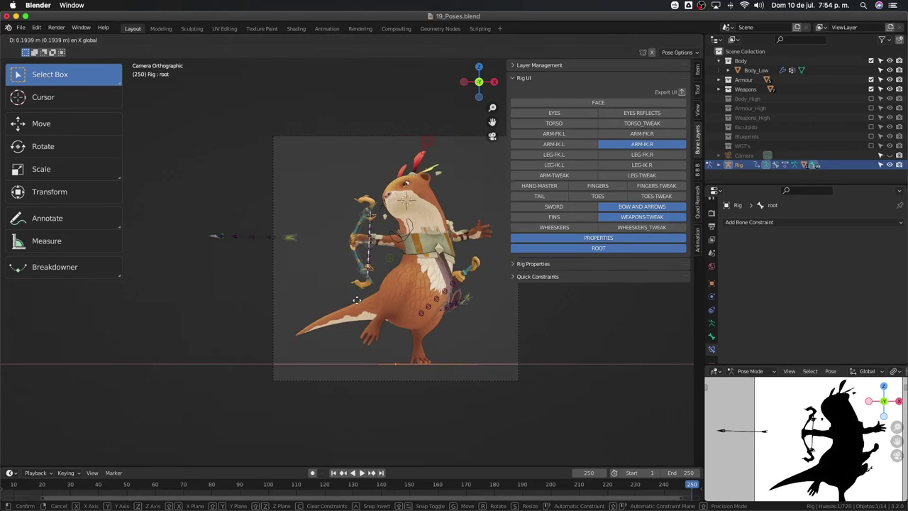
Redo the root bone's X move, replacing 0.24854 m with 0.26355 m
{"action": "left_click", "coordinate": [401, 269]}
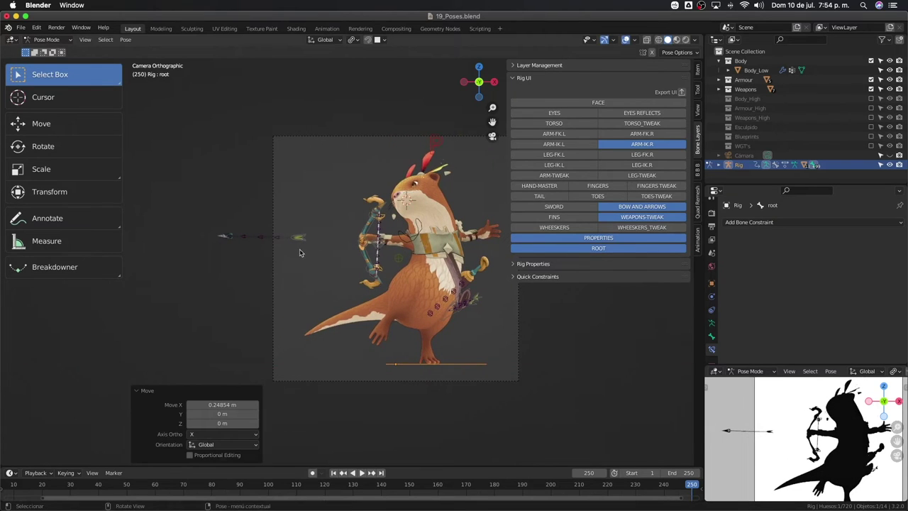
{"action": "key", "text": "ctrl+z"}
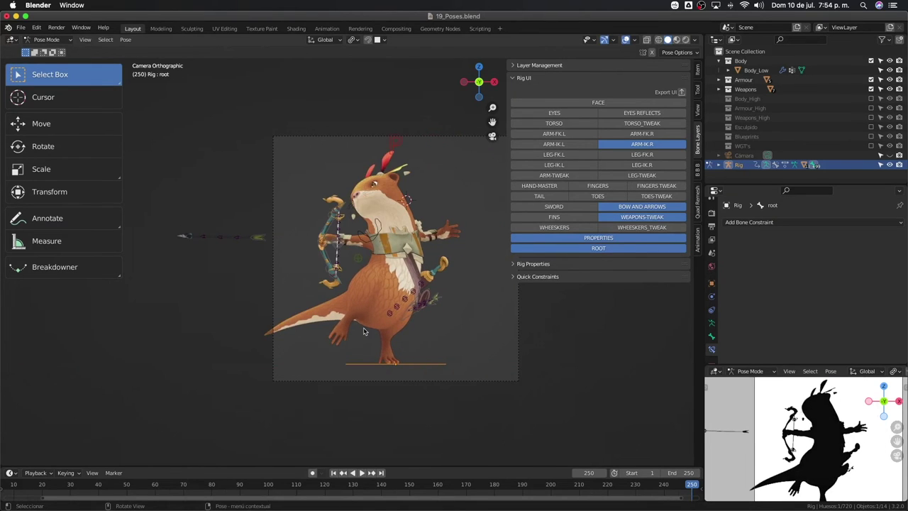
{"action": "key", "text": "g"}
{"action": "key", "text": "x"}
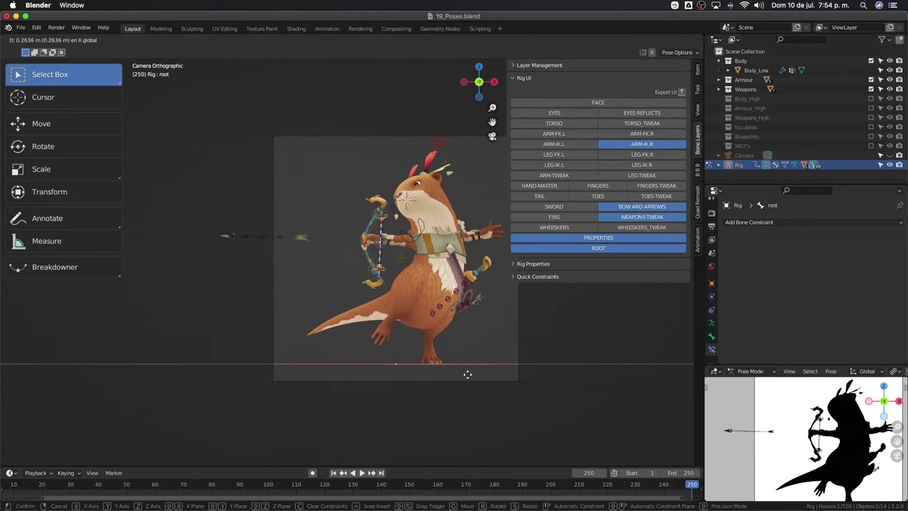
{"action": "left_click", "coordinate": [466, 375]}
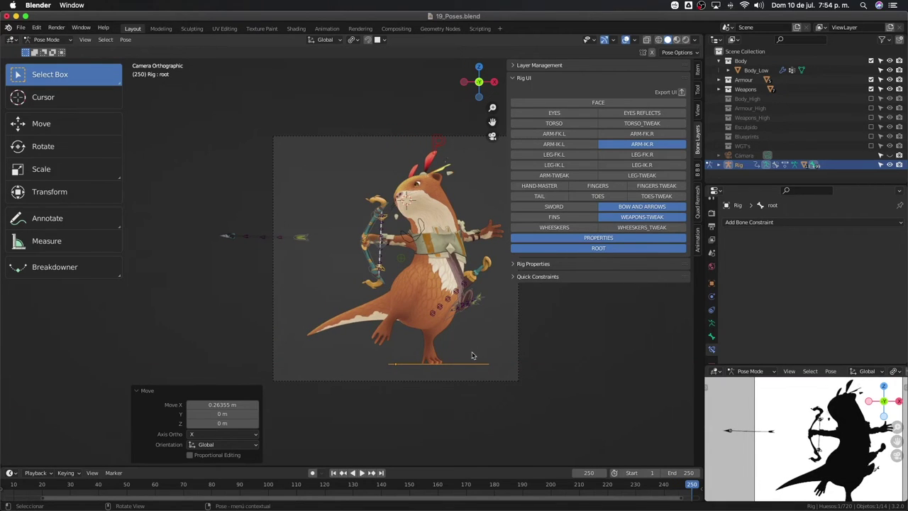
{"action": "scroll", "coordinate": [321, 254], "scroll_direction": "down", "scroll_amount": 2}
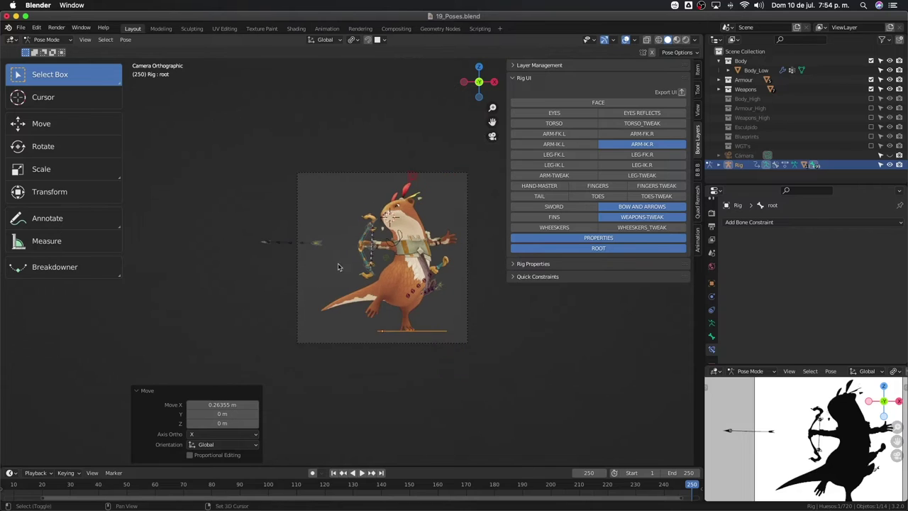
{"action": "scroll", "coordinate": [334, 256], "scroll_direction": "up", "scroll_amount": 2}
{"action": "scroll", "coordinate": [355, 261], "scroll_direction": "up", "scroll_amount": 3}
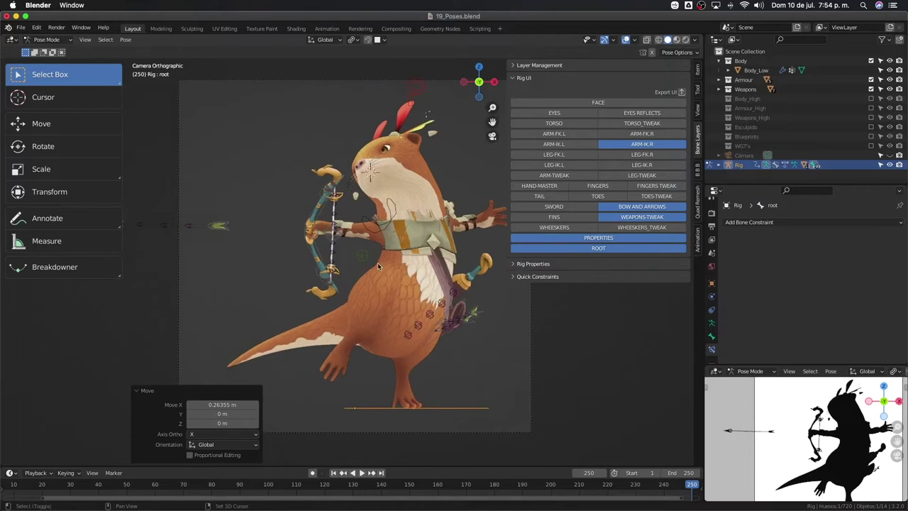
{"action": "scroll", "coordinate": [378, 266], "scroll_direction": "down", "scroll_amount": 1}
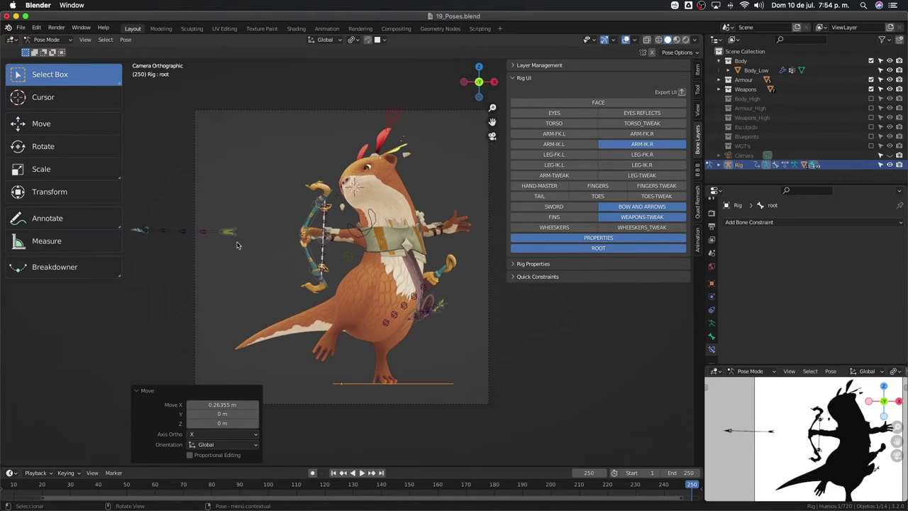
Hide the weapon tweak and bow-and-arrow controls
{"action": "left_click", "coordinate": [646, 217]}
{"action": "left_click", "coordinate": [621, 208]}
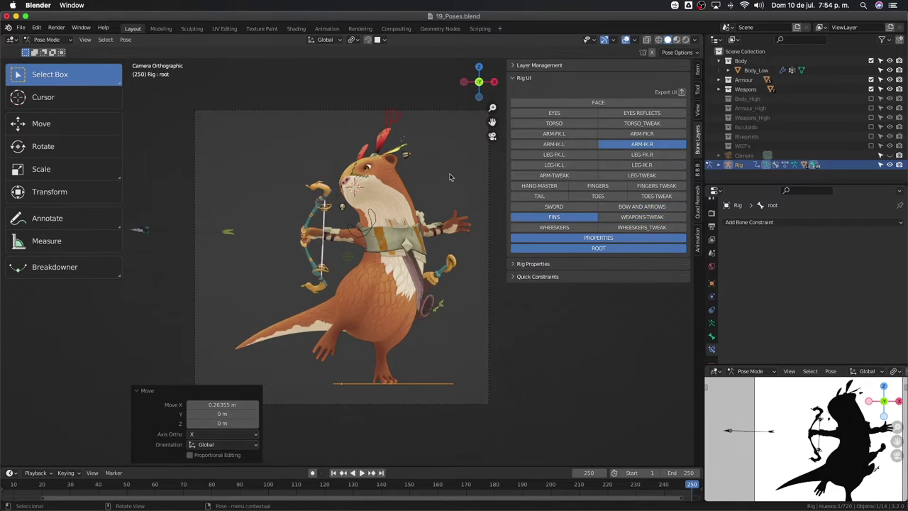
{"action": "scroll", "coordinate": [403, 267], "scroll_direction": "up", "scroll_amount": 2}
{"action": "scroll", "coordinate": [403, 268], "scroll_direction": "up", "scroll_amount": 3}
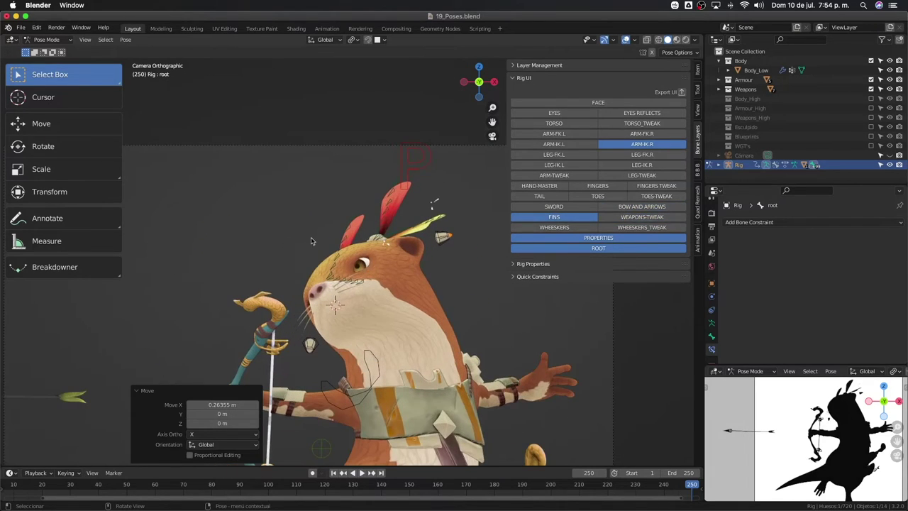
Tilt the otter's ear bones 12.2° about their local X axis
{"action": "left_click_drag", "start_coordinate": [320, 235], "coordinate": [363, 289]}
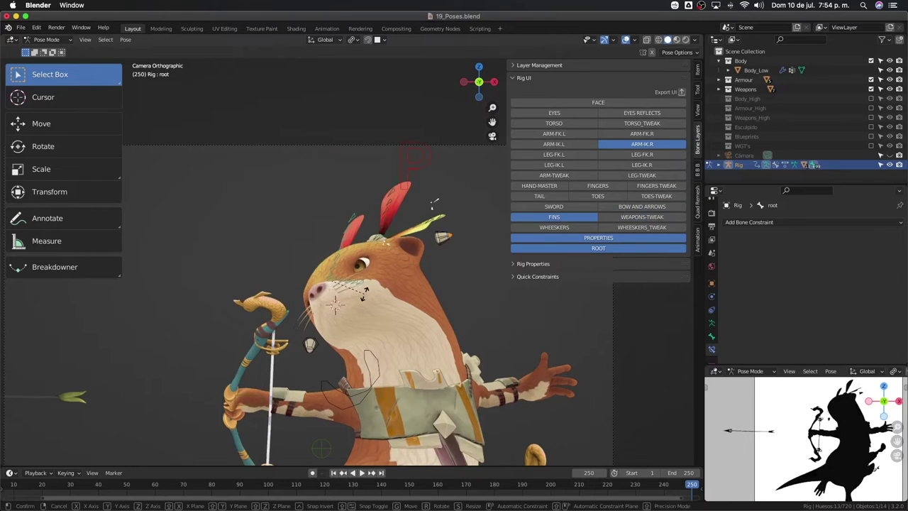
{"action": "key", "text": "r"}
{"action": "key", "text": "x"}
{"action": "key", "text": "x"}
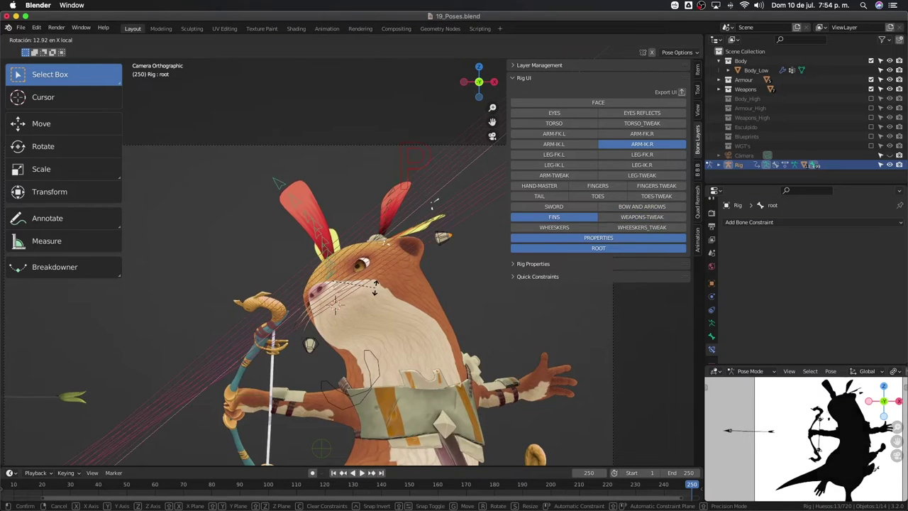
{"action": "left_click", "coordinate": [392, 217]}
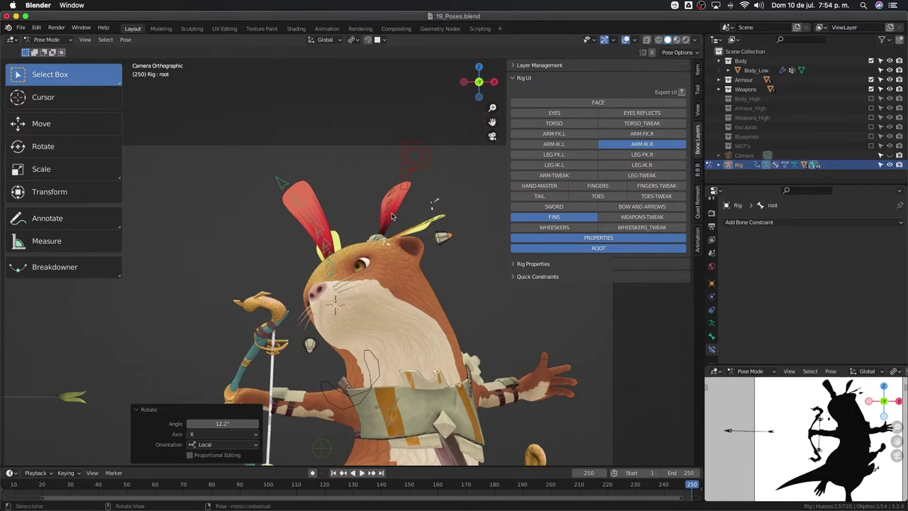
Hide the properties bone layer and select bones at the top of the head
{"action": "left_click", "coordinate": [587, 243]}
{"action": "left_click_drag", "start_coordinate": [380, 168], "coordinate": [405, 252]}
{"action": "key", "text": "c"}
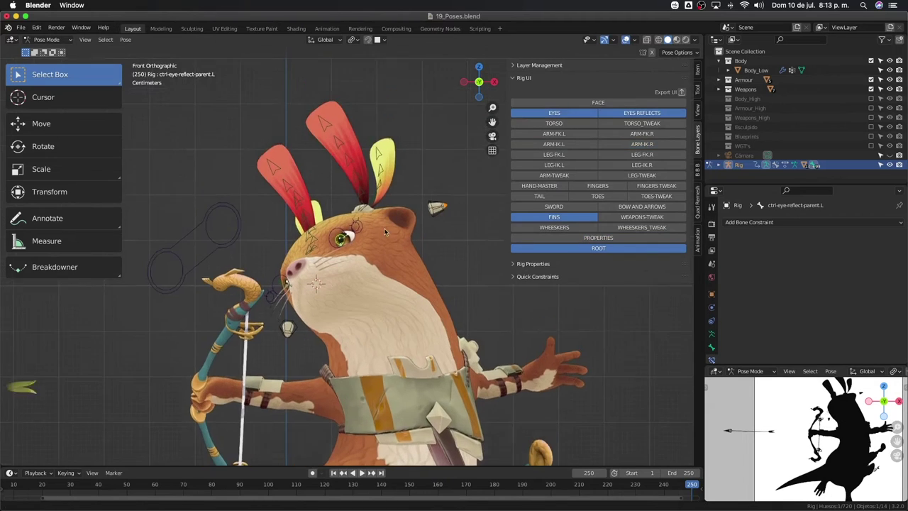
Select two head feather bones and turn them -10.4° about global Z
{"action": "scroll", "coordinate": [384, 227], "scroll_direction": "up", "scroll_amount": 2}
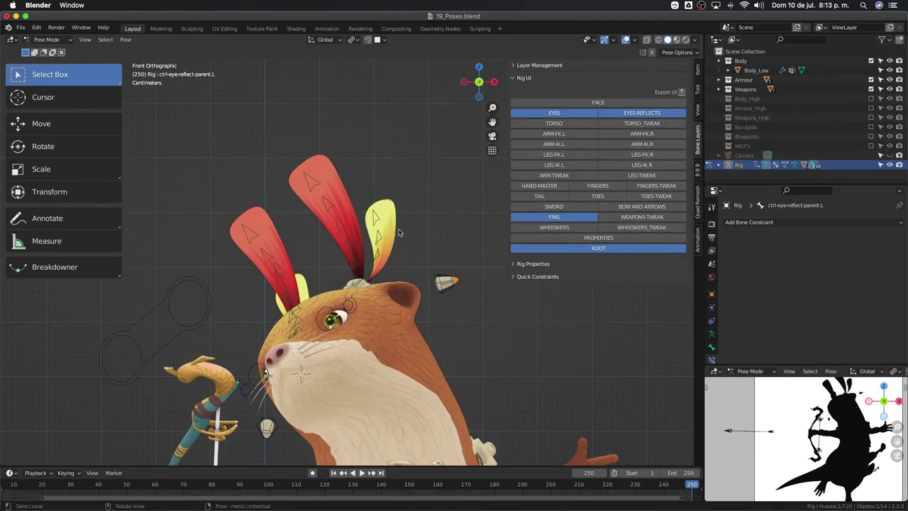
{"action": "scroll", "coordinate": [416, 232], "scroll_direction": "up", "scroll_amount": 2}
{"action": "middle_click_drag", "start_coordinate": [398, 256], "coordinate": [393, 310]}
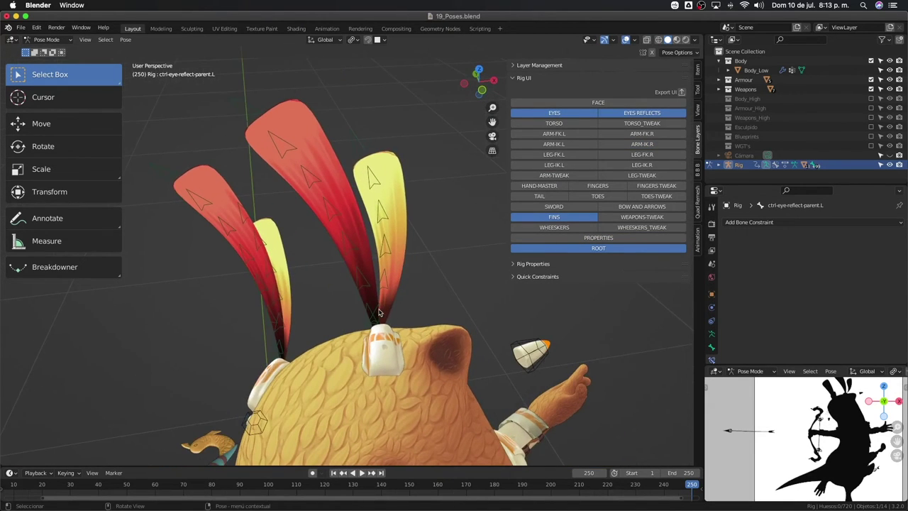
{"action": "key", "text": "c"}
{"action": "left_click_drag", "start_coordinate": [395, 284], "coordinate": [389, 250]}
{"action": "right_click", "coordinate": [378, 176]}
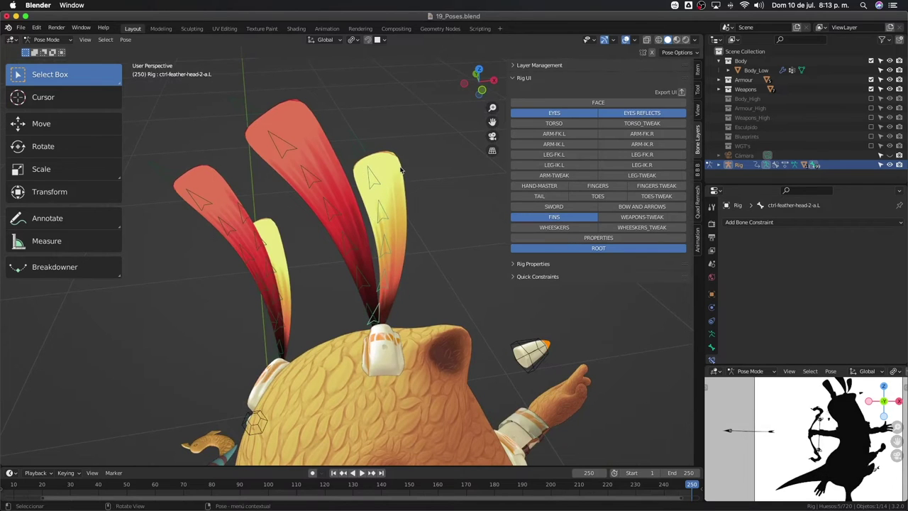
{"action": "middle_click_drag", "start_coordinate": [379, 176], "coordinate": [431, 263]}
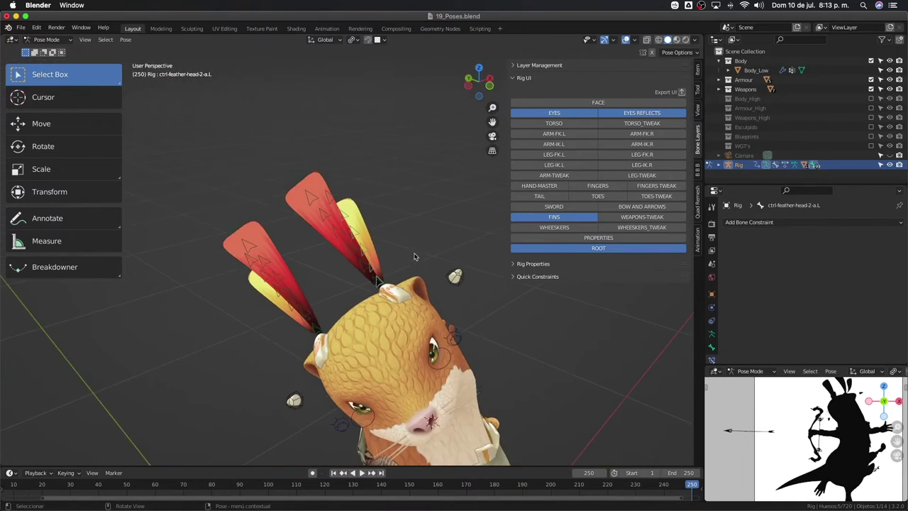
{"action": "key", "text": "r"}
{"action": "key", "text": "z"}
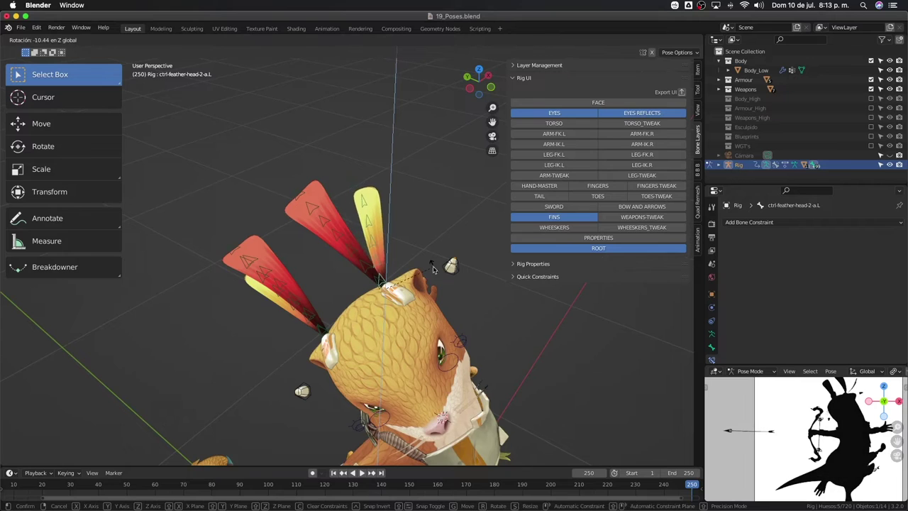
{"action": "left_click", "coordinate": [428, 260]}
Select the left head feather and rotate it 5.28°
{"action": "middle_click_drag", "start_coordinate": [428, 260], "coordinate": [355, 238]}
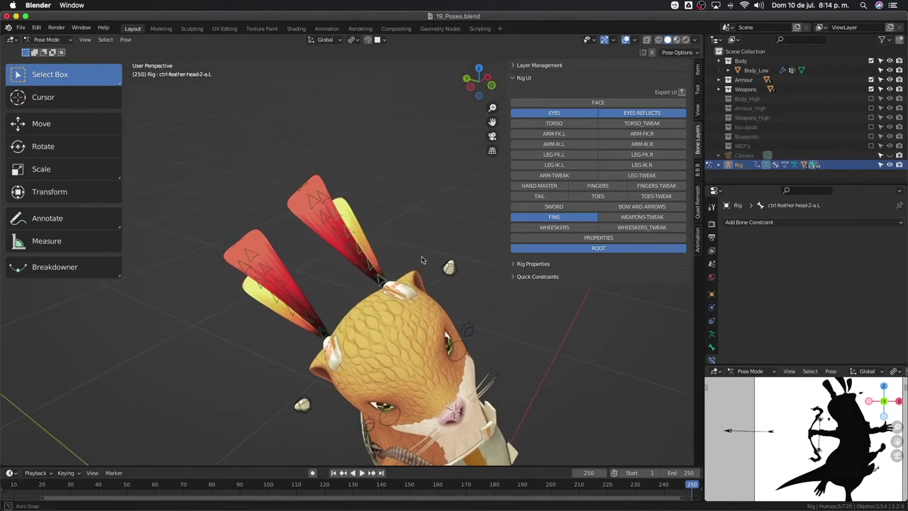
{"action": "key", "text": "c"}
{"action": "left_click", "coordinate": [311, 191]}
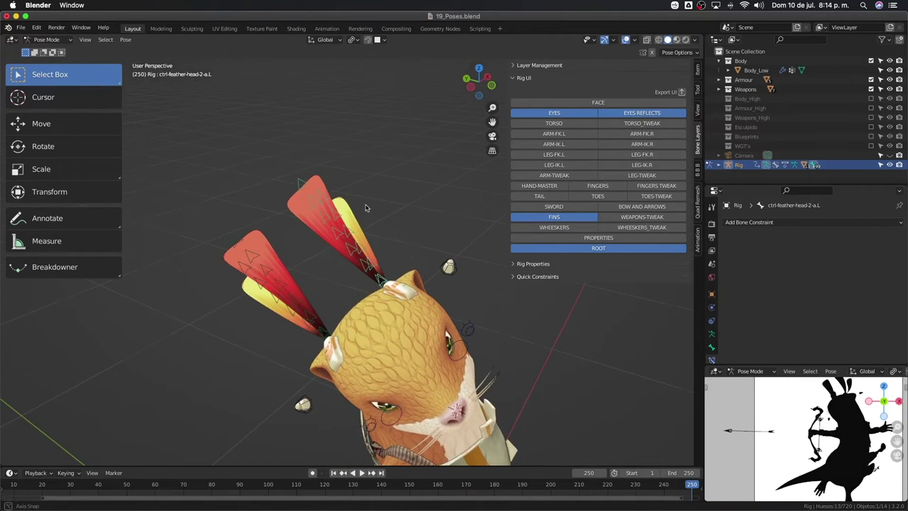
{"action": "mouse_move", "coordinate": [312, 192]}
{"action": "middle_mouse_down"}
{"action": "mouse_move", "coordinate": [398, 209]}
{"action": "mouse_move", "coordinate": [350, 207]}
{"action": "middle_mouse_up"}
{"action": "key", "text": "r"}
{"action": "left_click", "coordinate": [407, 220]}
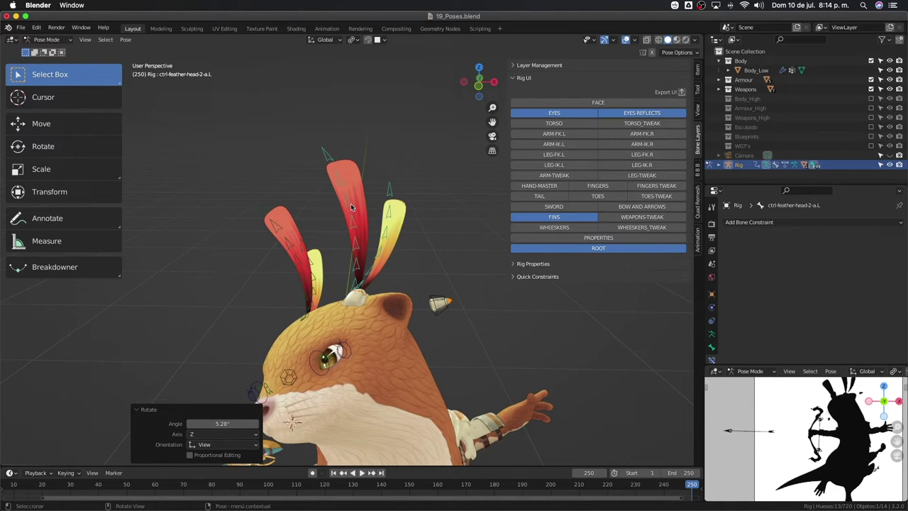
Check the feather angle in front orthographic view and from above
{"action": "key", "text": "KP_1"}
{"action": "scroll", "coordinate": [355, 284], "scroll_direction": "up", "scroll_amount": 2}
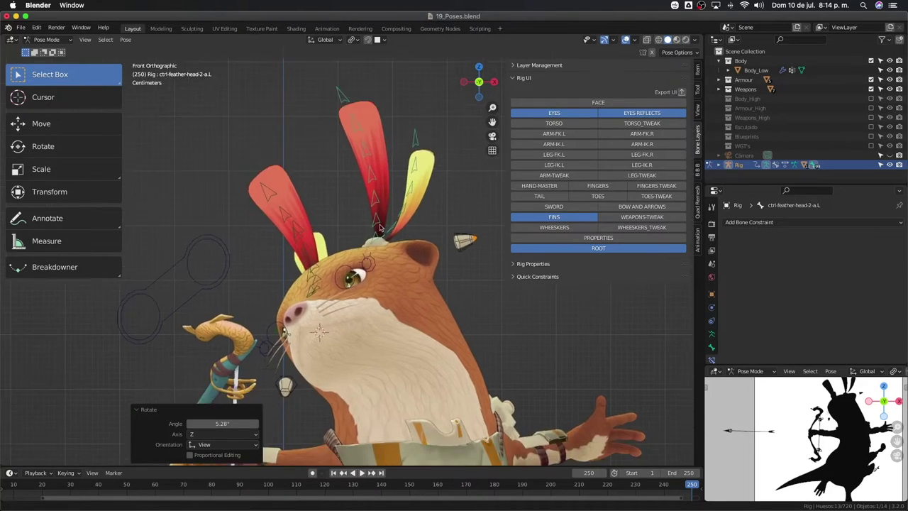
{"action": "middle_click_drag", "start_coordinate": [354, 283], "coordinate": [381, 227], "text": "shift"}
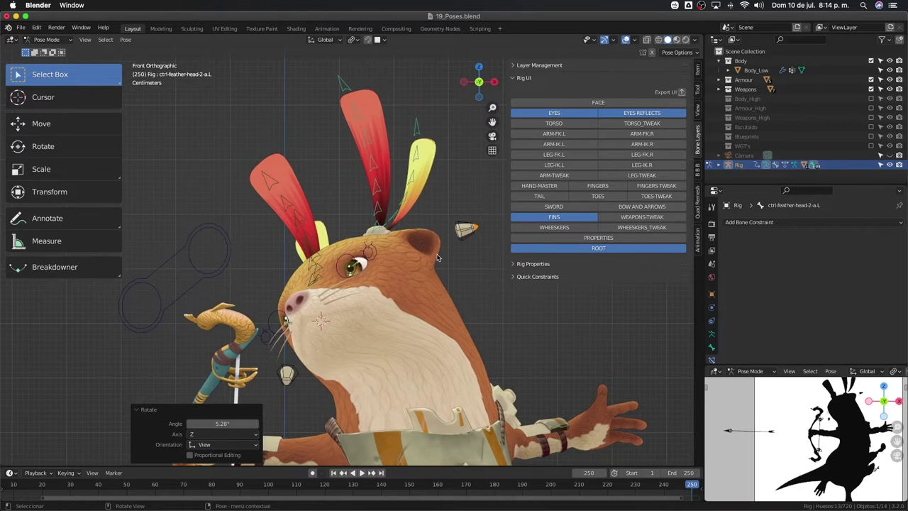
{"action": "middle_click_drag", "start_coordinate": [432, 261], "coordinate": [490, 239]}
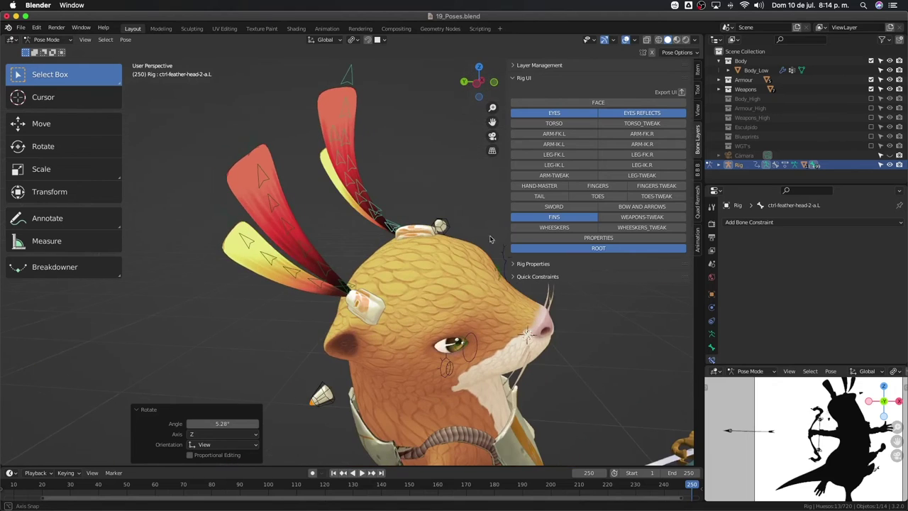
Select the right head feather control and try a 7.41° local Z turn, then undo it
{"action": "left_click", "coordinate": [340, 295]}
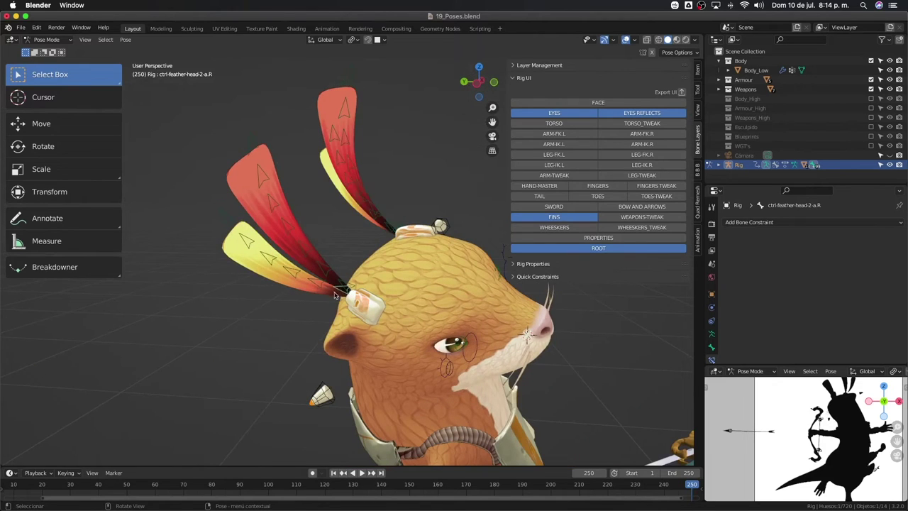
{"action": "key", "text": "c"}
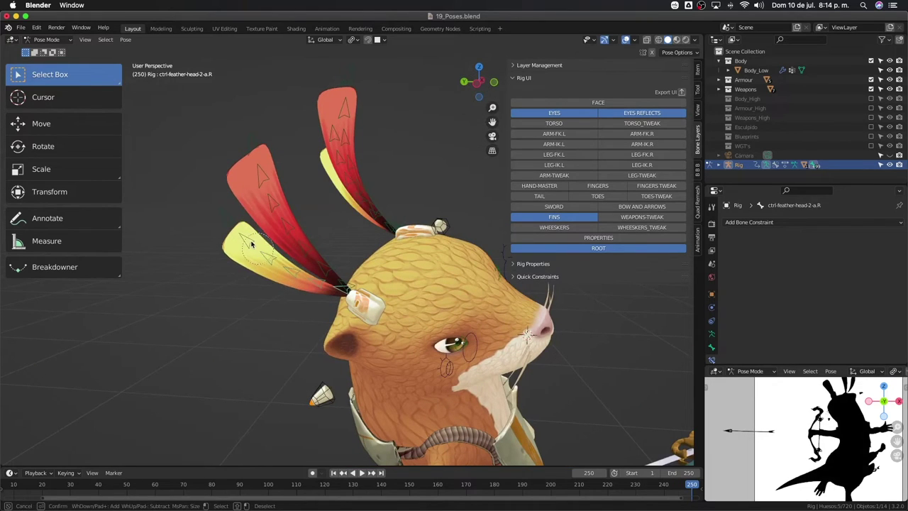
{"action": "key", "text": "Escape"}
{"action": "middle_click_drag", "start_coordinate": [252, 243], "coordinate": [306, 334]}
{"action": "key", "text": "r"}
{"action": "key", "text": "z"}
{"action": "key", "text": "z"}
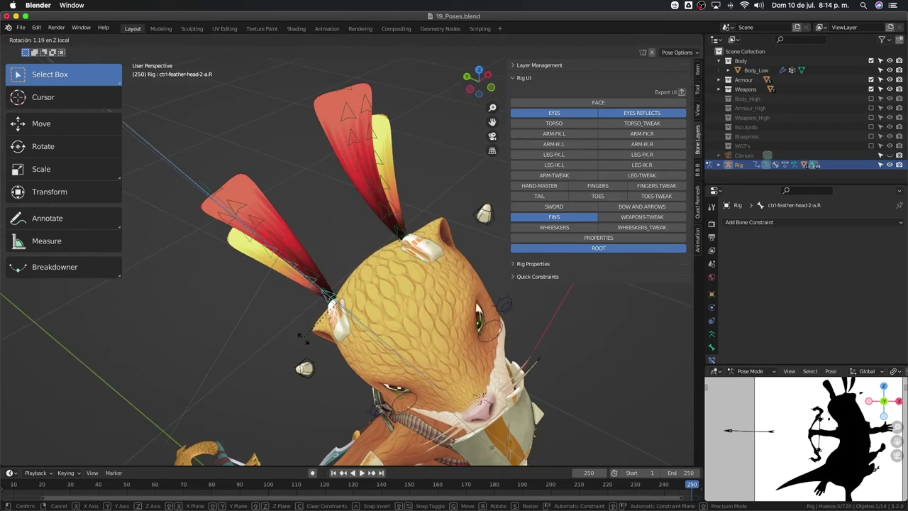
{"action": "left_click", "coordinate": [401, 311]}
{"action": "middle_click_drag", "start_coordinate": [404, 305], "coordinate": [394, 306]}
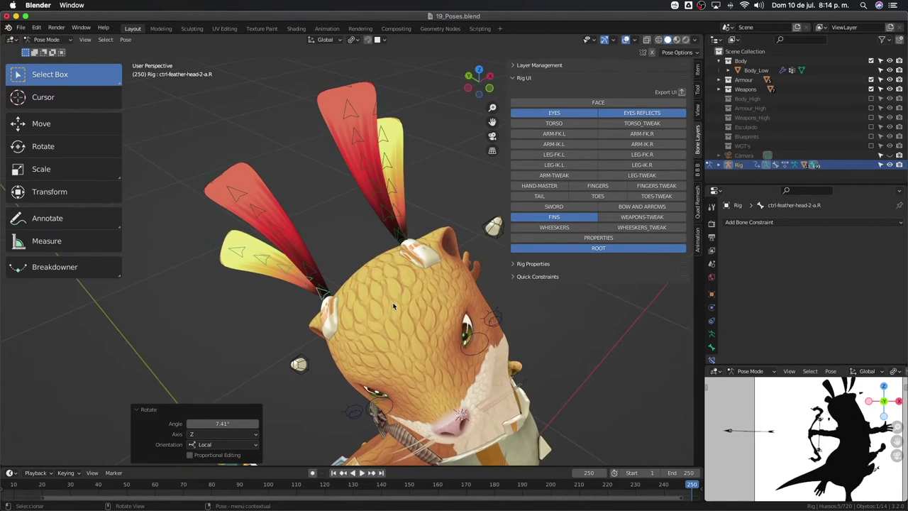
{"action": "key", "text": "ctrl+z"}
Add the red feather's bones, rotate about 4° on local Z and tilt -2.2° on local X
{"action": "key", "text": "c"}
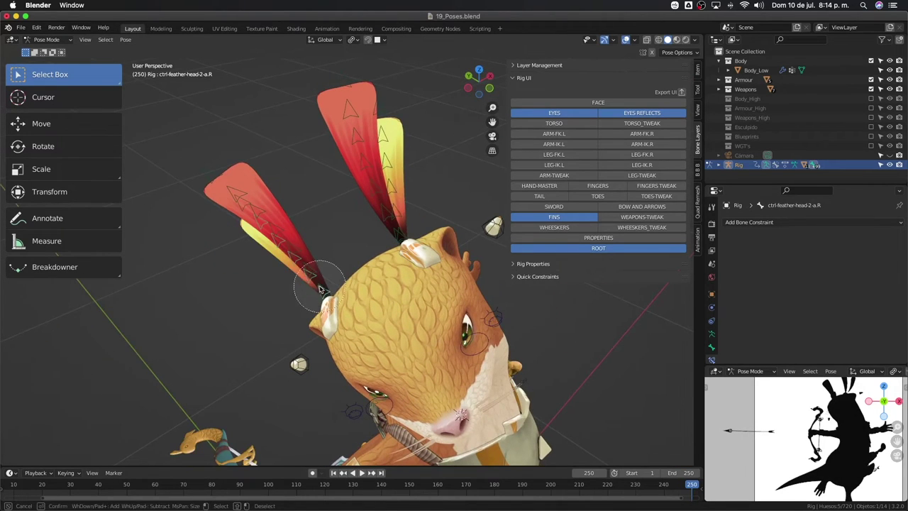
{"action": "mouse_move", "coordinate": [319, 286]}
{"action": "left_mouse_down"}
{"action": "mouse_move", "coordinate": [283, 263]}
{"action": "mouse_move", "coordinate": [241, 181]}
{"action": "left_mouse_up"}
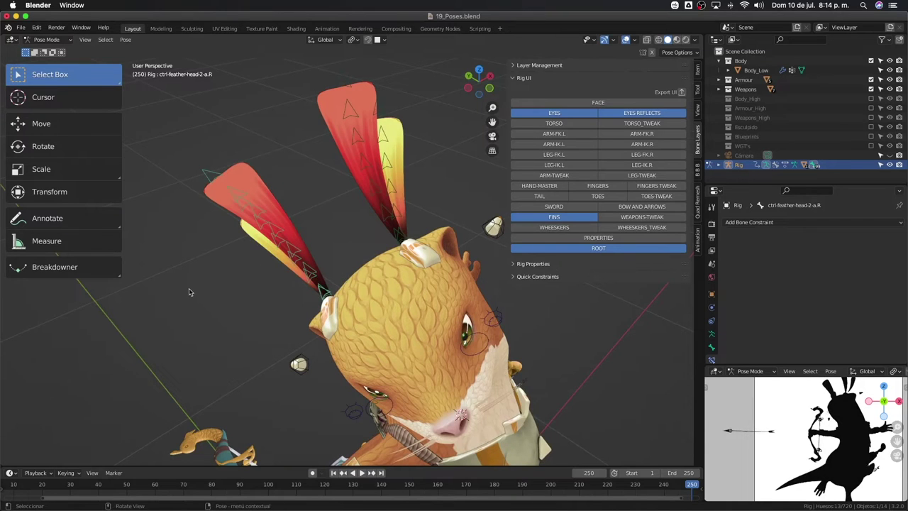
{"action": "key", "text": "r"}
{"action": "key", "text": "z"}
{"action": "key", "text": "z"}
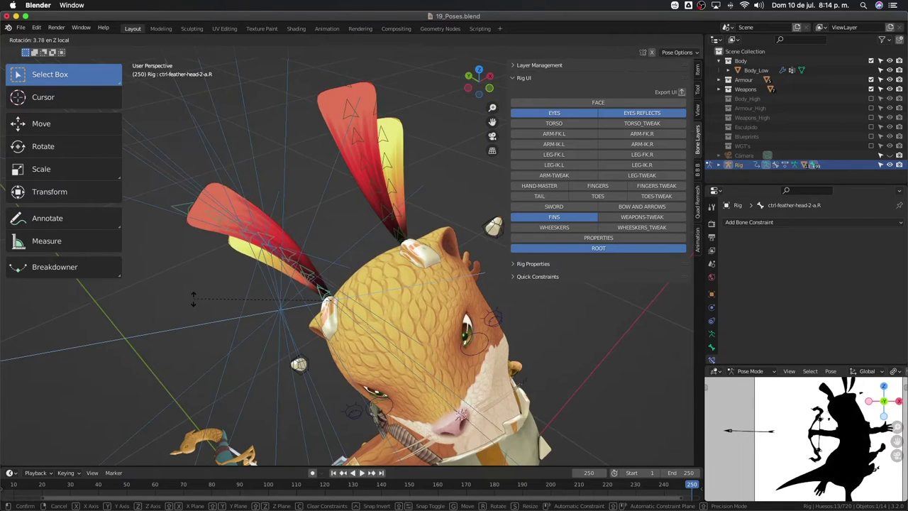
{"action": "left_click", "coordinate": [196, 303]}
{"action": "middle_click_drag", "start_coordinate": [197, 303], "coordinate": [310, 298]}
{"action": "key", "text": "r"}
{"action": "key", "text": "x"}
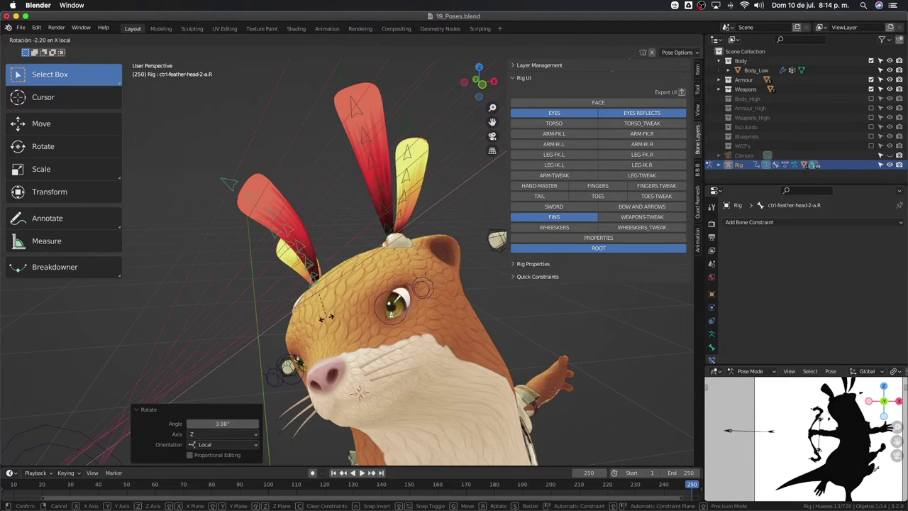
{"action": "left_click", "coordinate": [328, 320]}
From behind the otter, rotate the feathers 7.02° about Z, then a further 3.3°
{"action": "key", "text": "KP_0"}
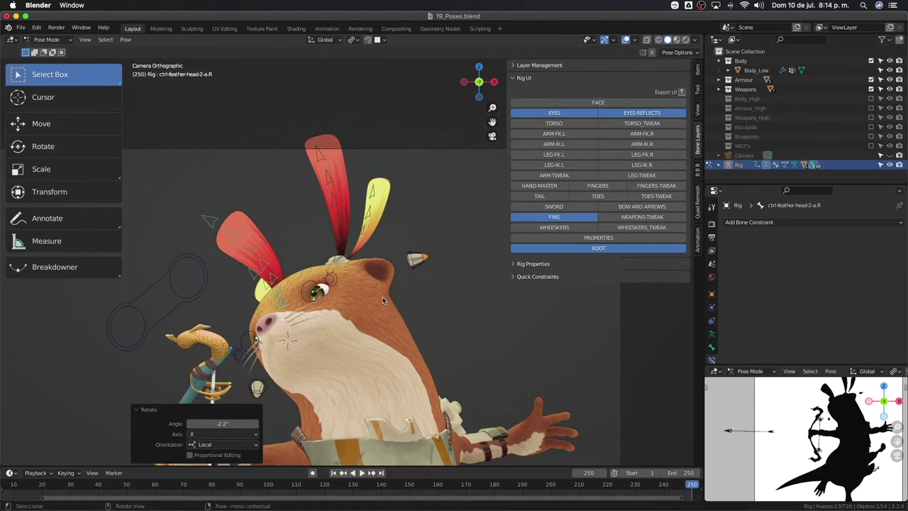
{"action": "mouse_move", "coordinate": [384, 301]}
{"action": "middle_mouse_down"}
{"action": "mouse_move", "coordinate": [359, 193]}
{"action": "mouse_move", "coordinate": [381, 194]}
{"action": "middle_mouse_up"}
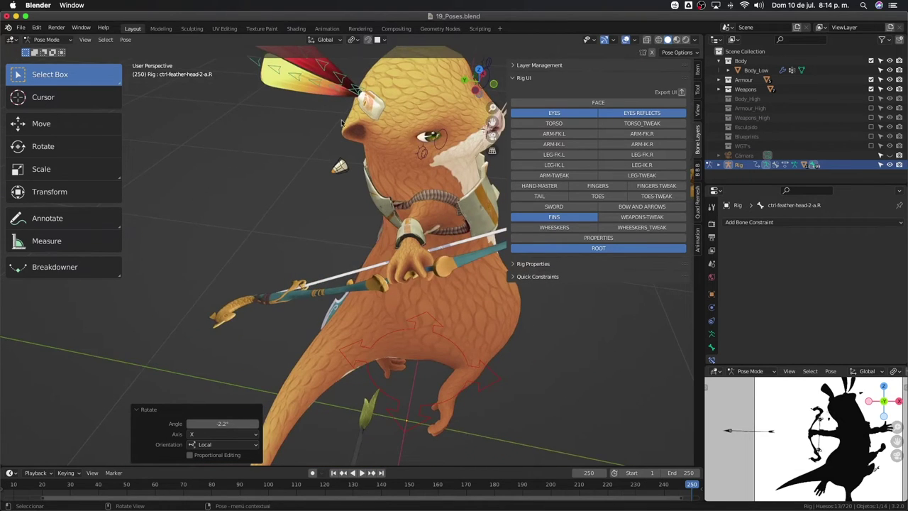
{"action": "mouse_move", "coordinate": [341, 123]}
{"action": "middle_mouse_down"}
{"action": "mouse_move", "coordinate": [299, 216]}
{"action": "mouse_move", "coordinate": [268, 241]}
{"action": "middle_mouse_up"}
{"action": "key", "text": "r"}
{"action": "key", "text": "z"}
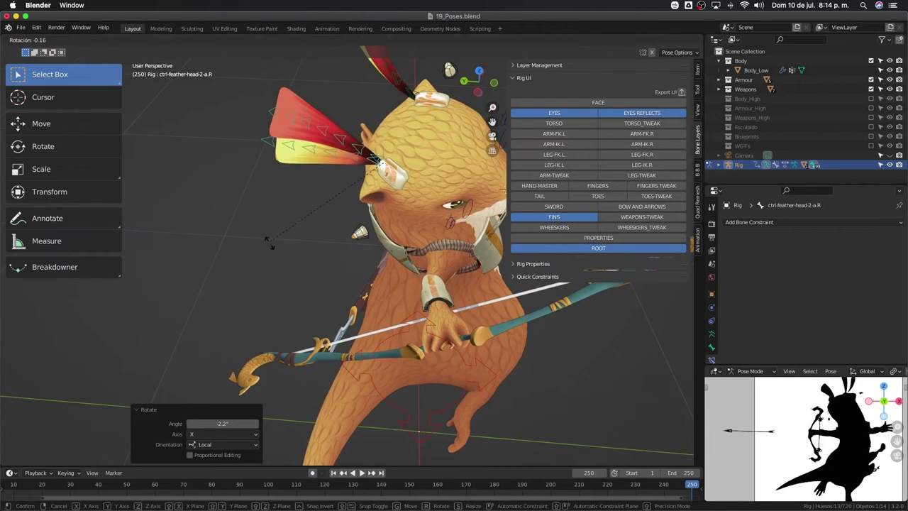
{"action": "left_click", "coordinate": [278, 224]}
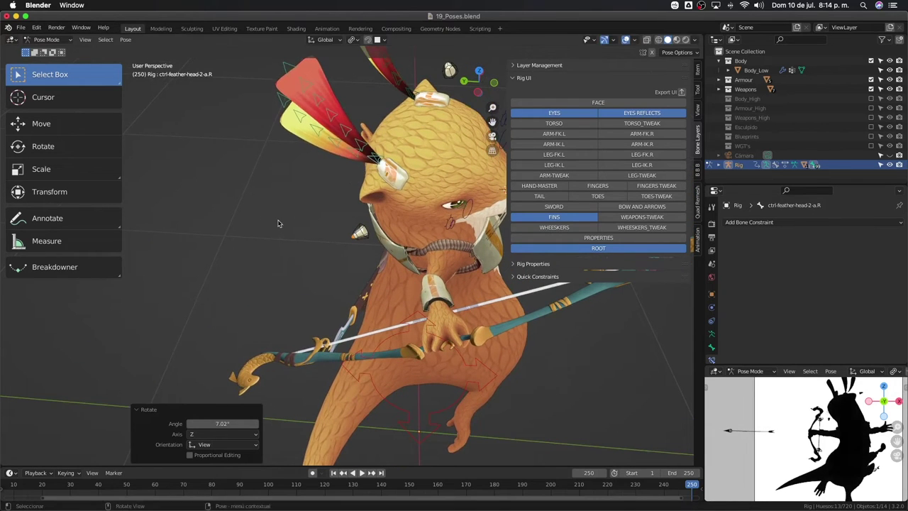
{"action": "mouse_move", "coordinate": [279, 224]}
{"action": "middle_mouse_down"}
{"action": "mouse_move", "coordinate": [248, 223]}
{"action": "mouse_move", "coordinate": [273, 234]}
{"action": "mouse_move", "coordinate": [291, 287]}
{"action": "middle_mouse_up"}
{"action": "key", "text": "r"}
{"action": "left_click", "coordinate": [249, 223]}
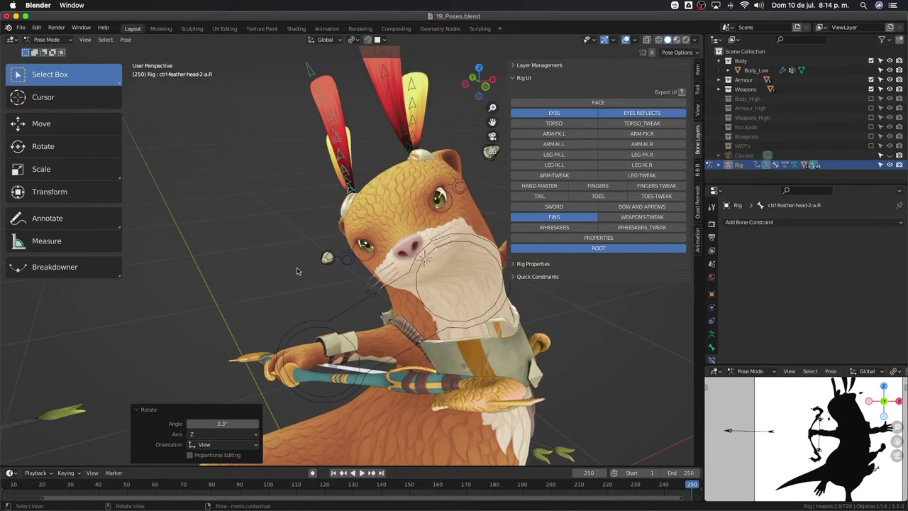
Return to the camera view framed on the otter's face
{"action": "key", "text": "KP_0"}
{"action": "scroll", "coordinate": [356, 274], "scroll_direction": "up", "scroll_amount": 2}
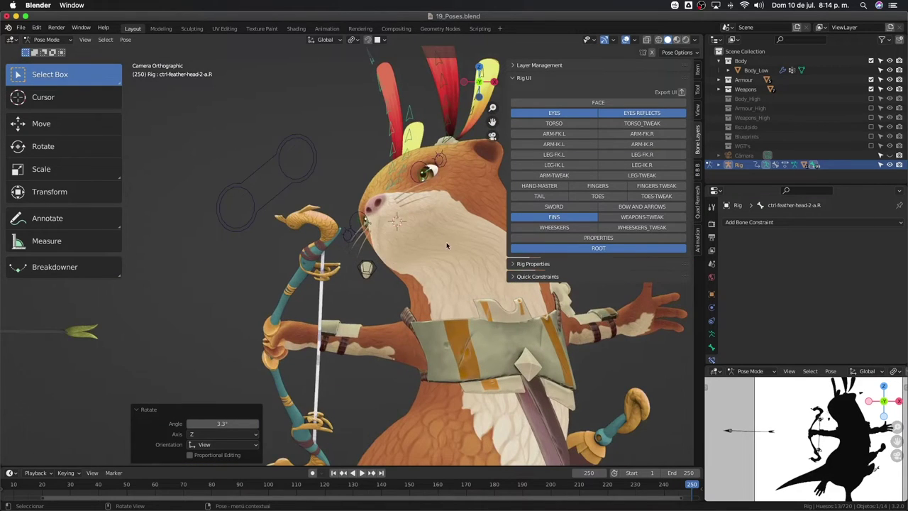
{"action": "middle_click_drag", "start_coordinate": [447, 245], "coordinate": [430, 262], "text": "shift"}
Tilt the head feather another 0.406° around its local X axis
{"action": "key", "text": "r"}
{"action": "key", "text": "x"}
{"action": "key", "text": "x"}
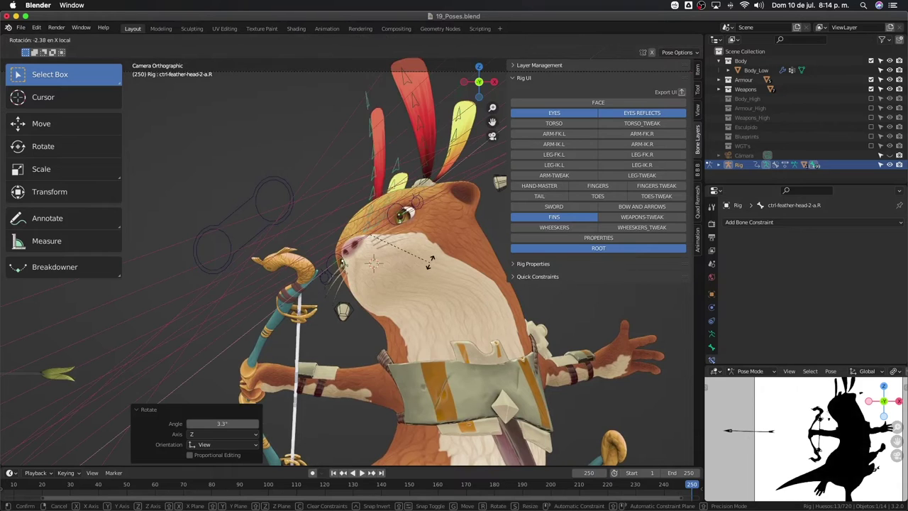
{"action": "left_click", "coordinate": [431, 262]}
{"action": "scroll", "coordinate": [431, 264], "scroll_direction": "down", "scroll_amount": 2}
{"action": "scroll", "coordinate": [431, 267], "scroll_direction": "down", "scroll_amount": 1}
{"action": "scroll", "coordinate": [431, 270], "scroll_direction": "down", "scroll_amount": 1}
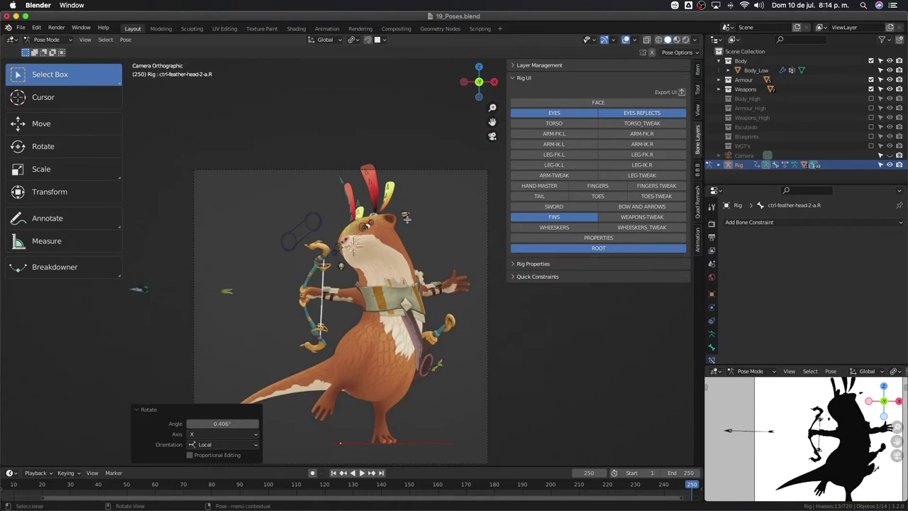
Frame the whole otter in camera view and show WEAPONS-TWEAK controls instead of FINS
{"action": "key", "text": "Tab"}
{"action": "key", "text": "Tab"}
{"action": "key", "text": "Home"}
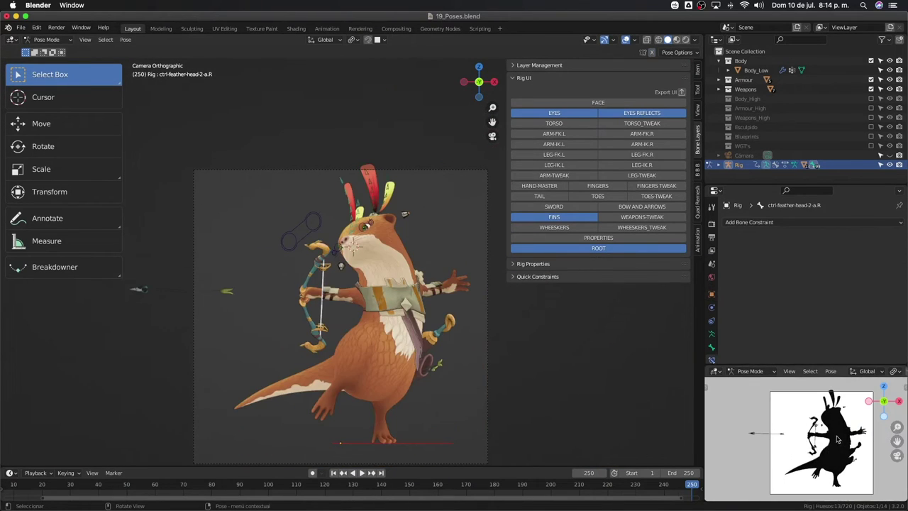
{"action": "scroll", "coordinate": [837, 440], "scroll_direction": "up", "scroll_amount": 2}
{"action": "scroll", "coordinate": [837, 440], "scroll_direction": "up", "scroll_amount": 1}
{"action": "scroll", "coordinate": [437, 339], "scroll_direction": "up", "scroll_amount": 1}
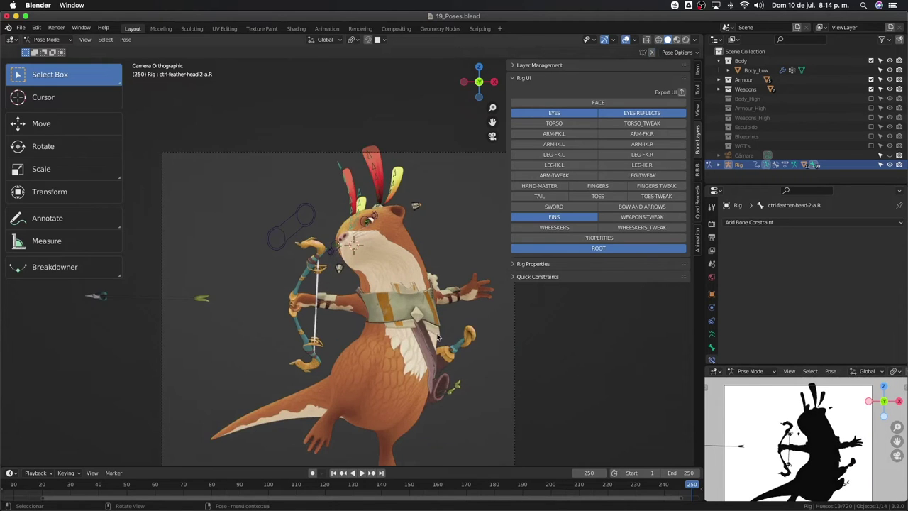
{"action": "middle_click_drag", "start_coordinate": [438, 339], "coordinate": [401, 266], "text": "shift"}
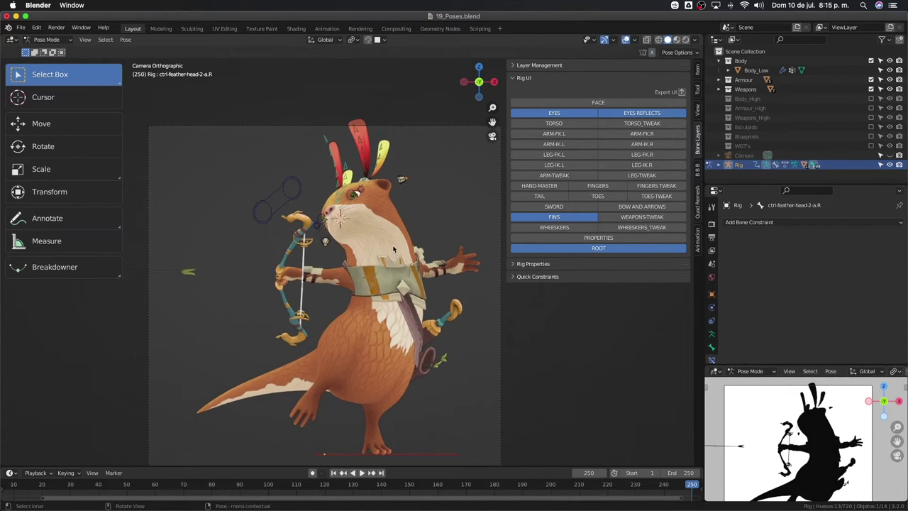
{"action": "scroll", "coordinate": [388, 220], "scroll_direction": "down", "scroll_amount": 1}
{"action": "scroll", "coordinate": [386, 221], "scroll_direction": "up", "scroll_amount": 1}
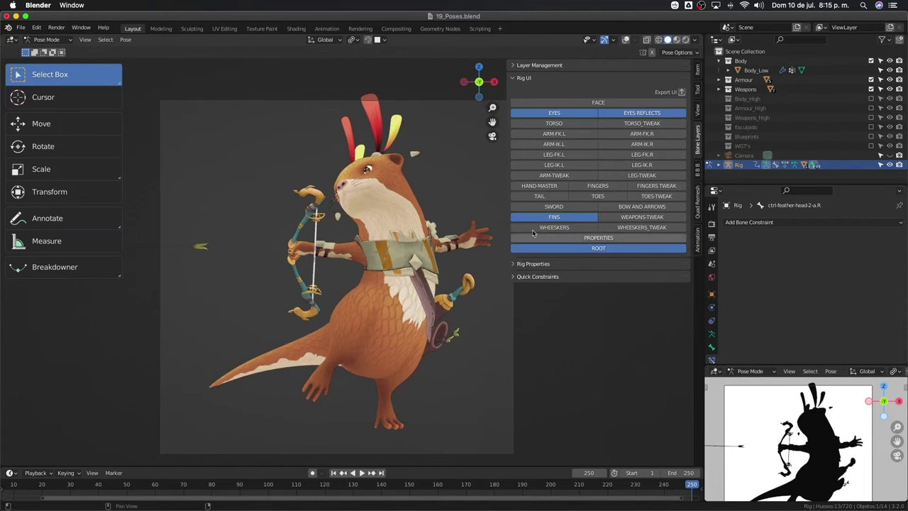
{"action": "left_click", "coordinate": [616, 216]}
Shift the ctrl-string-3.L, ctrl-string-2.L and ctrl-string-2.R bowstring bones slightly along X
{"action": "scroll", "coordinate": [334, 259], "scroll_direction": "up", "scroll_amount": 1}
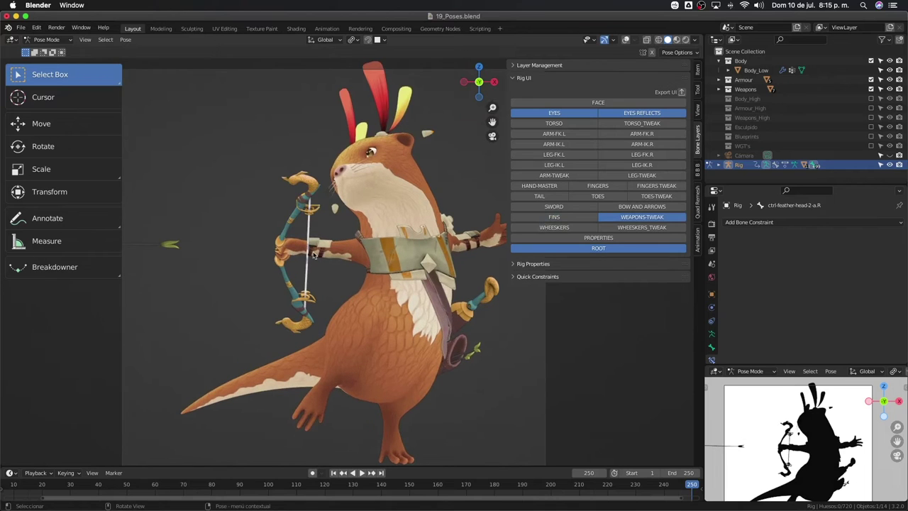
{"action": "scroll", "coordinate": [312, 257], "scroll_direction": "up", "scroll_amount": 2}
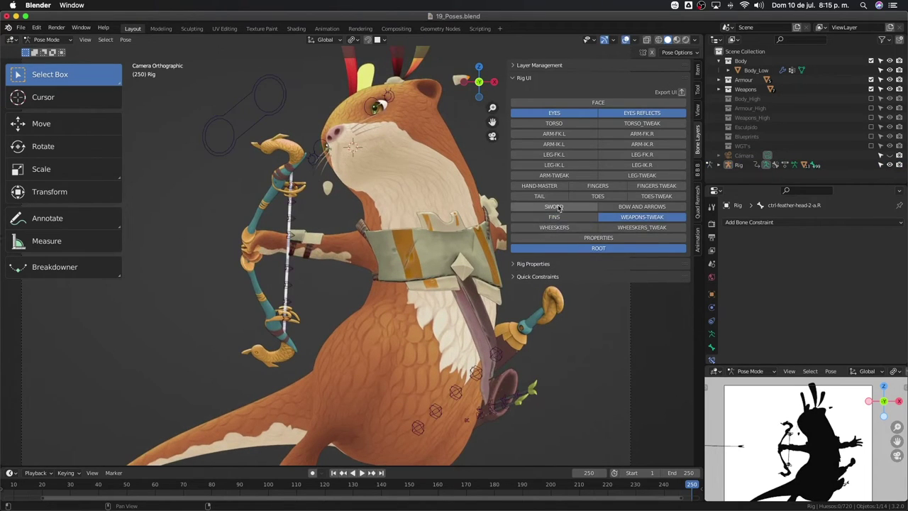
{"action": "left_click", "coordinate": [290, 216]}
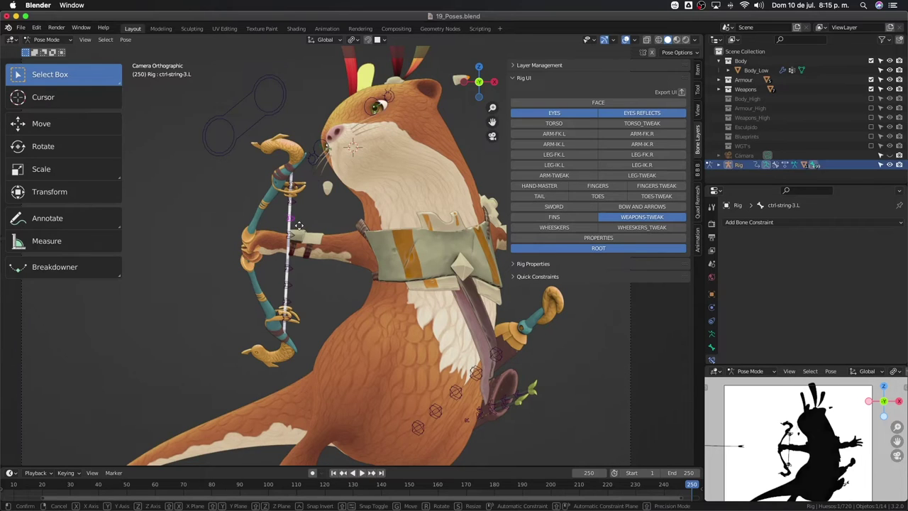
{"action": "key", "text": "g"}
{"action": "key", "text": "x"}
{"action": "left_click", "coordinate": [292, 236]}
{"action": "left_click", "coordinate": [291, 272]}
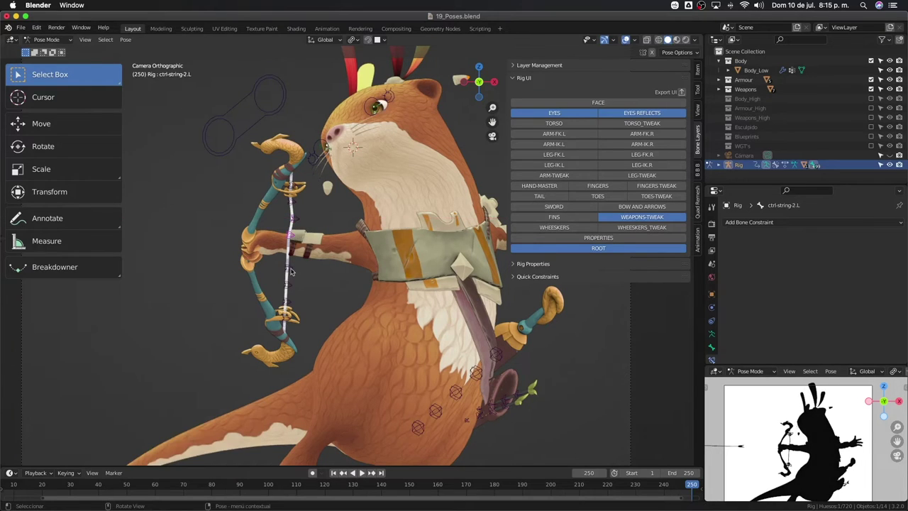
{"action": "key", "text": "g"}
{"action": "key", "text": "x"}
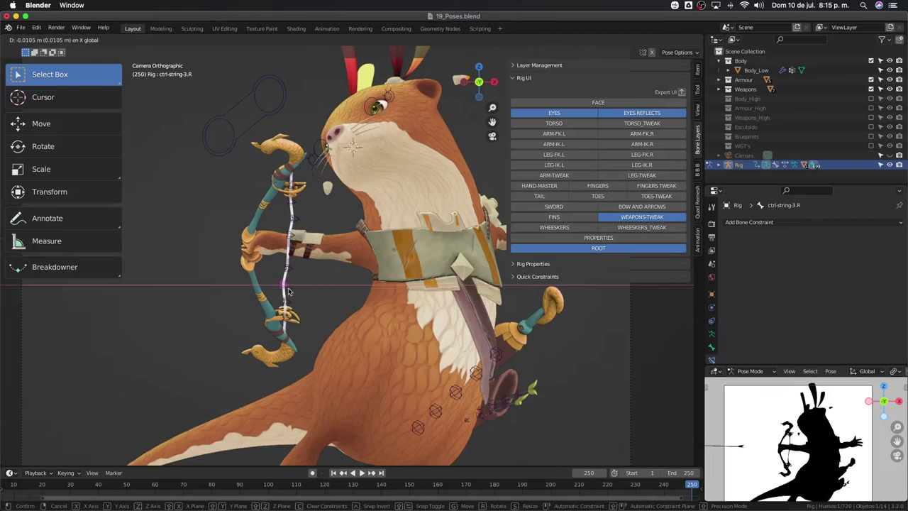
{"action": "left_click", "coordinate": [288, 291]}
{"action": "left_click", "coordinate": [291, 272]}
{"action": "key", "text": "g"}
{"action": "key", "text": "x"}
{"action": "left_click", "coordinate": [292, 273]}
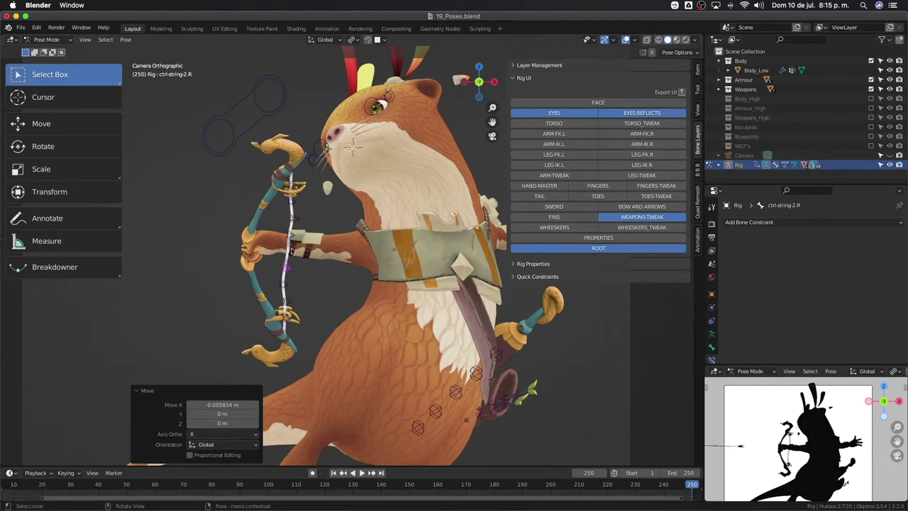
Nudge the left and lower-right bowstring control points along X
{"action": "left_click", "coordinate": [302, 245]}
{"action": "key", "text": "g"}
{"action": "key", "text": "x"}
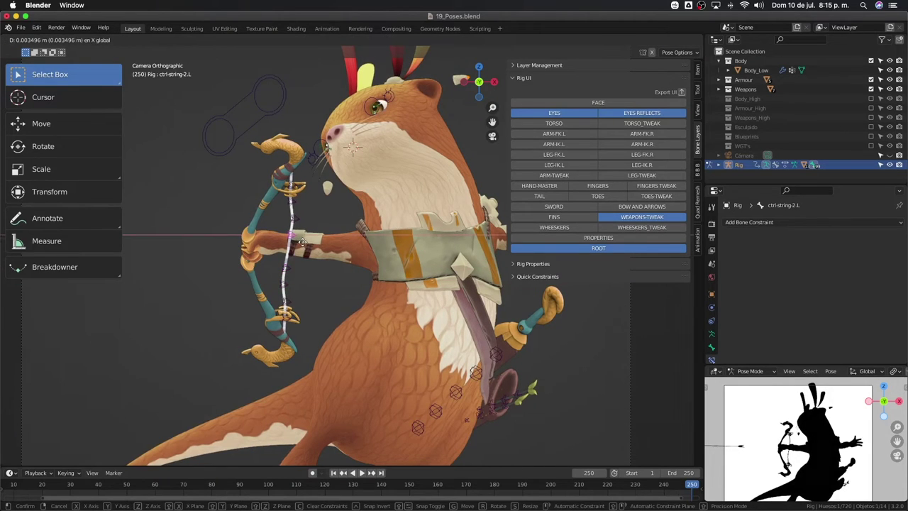
{"action": "left_click", "coordinate": [302, 246]}
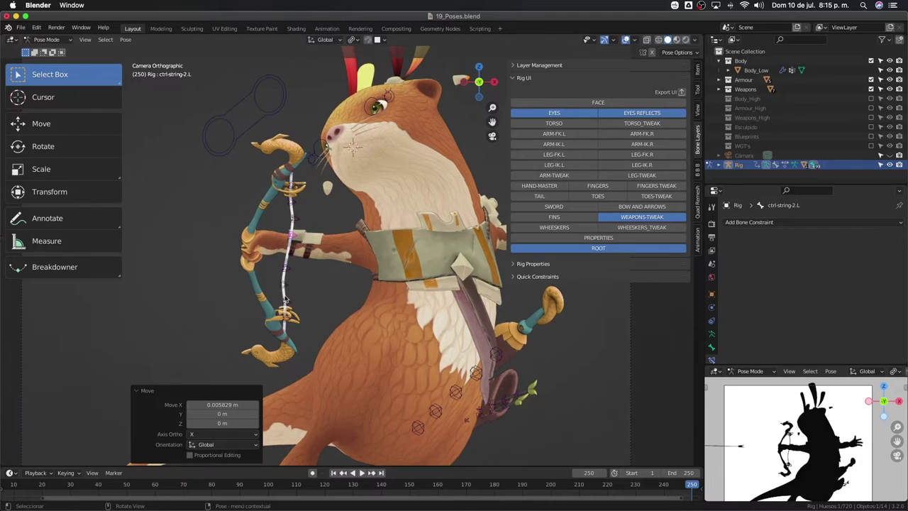
{"action": "left_click", "coordinate": [289, 307]}
{"action": "key", "text": "g"}
{"action": "key", "text": "x"}
{"action": "left_click", "coordinate": [287, 305]}
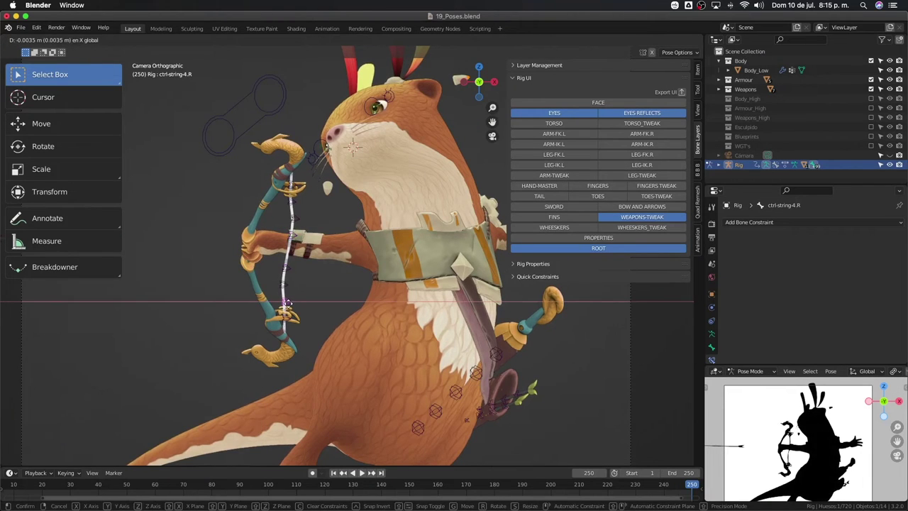
Show the BOW AND ARROWS controls and move the ctrl.string-pull bone along X
{"action": "left_click", "coordinate": [605, 204]}
{"action": "left_click", "coordinate": [304, 263]}
{"action": "key", "text": "g"}
{"action": "key", "text": "x"}
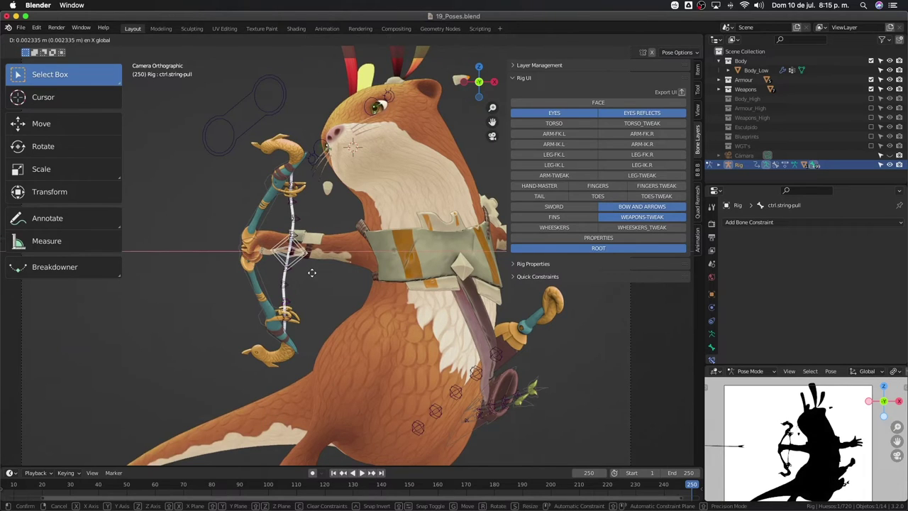
{"action": "left_click", "coordinate": [314, 276]}
Hide the torso, eye, eye reflection and root control layers in the Rig UI
{"action": "key", "text": "a"}
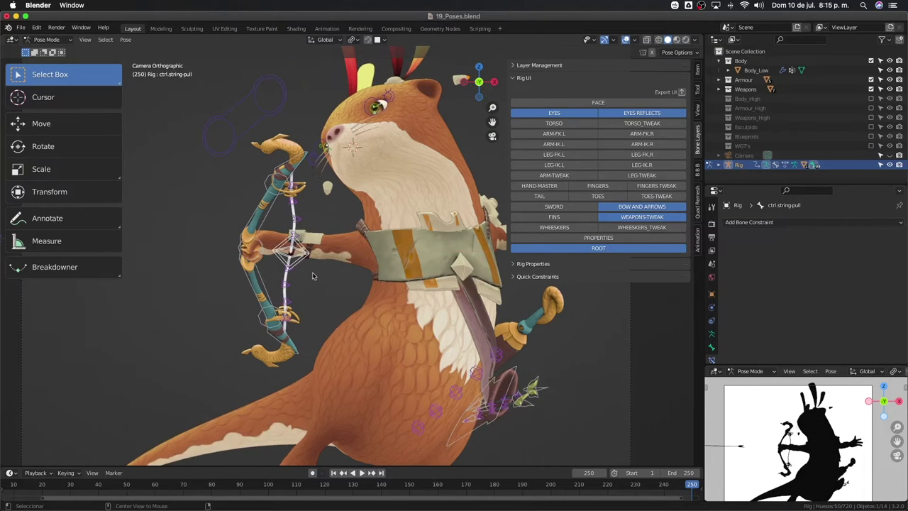
{"action": "left_click", "coordinate": [585, 124]}
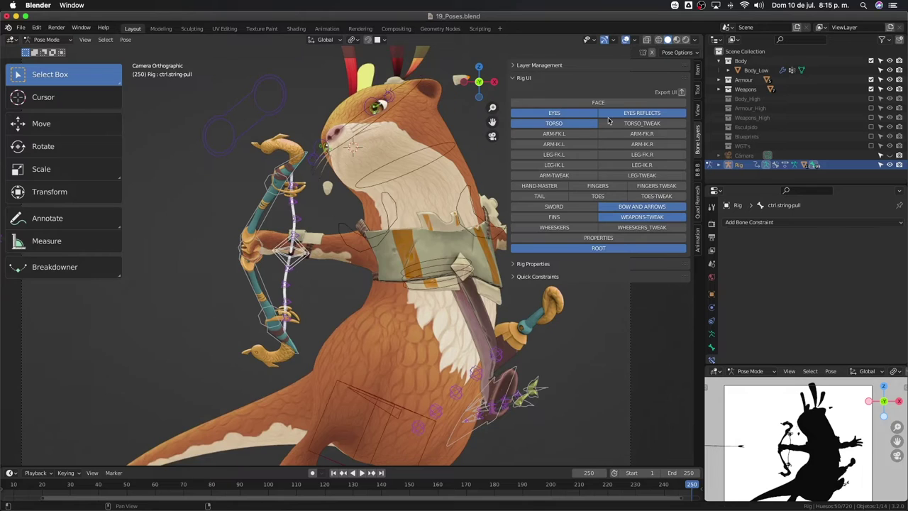
{"action": "left_click", "coordinate": [606, 113]}
{"action": "left_click", "coordinate": [588, 114]}
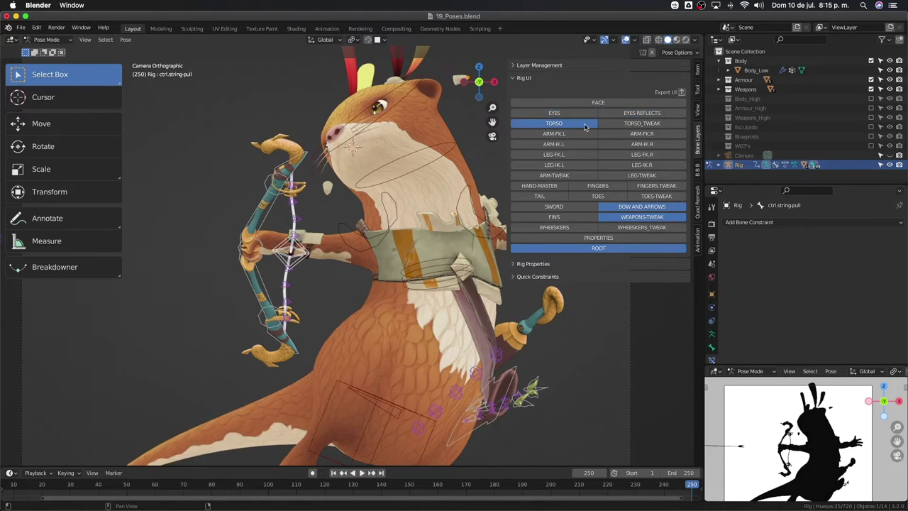
{"action": "left_click", "coordinate": [585, 124]}
{"action": "left_click", "coordinate": [594, 249]}
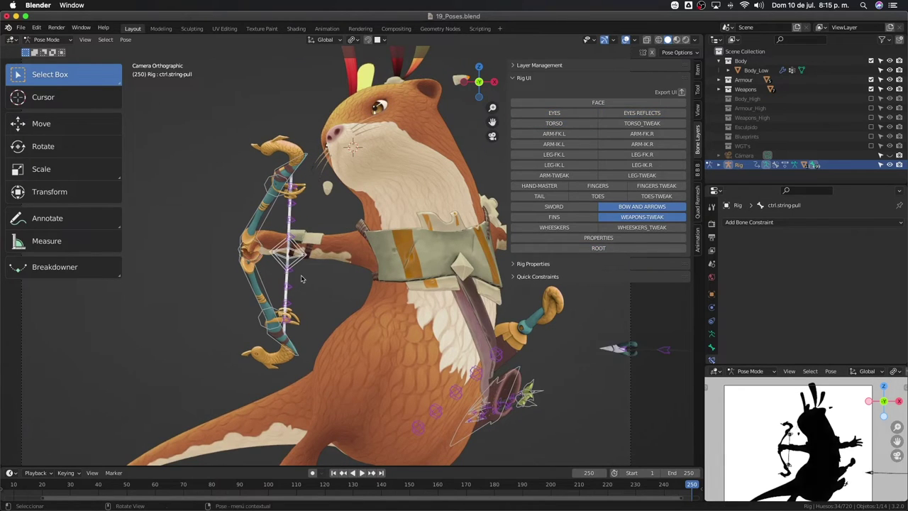
Circle-select the bowstring control and cancel its move, keeping the string straight
{"action": "key", "text": "c"}
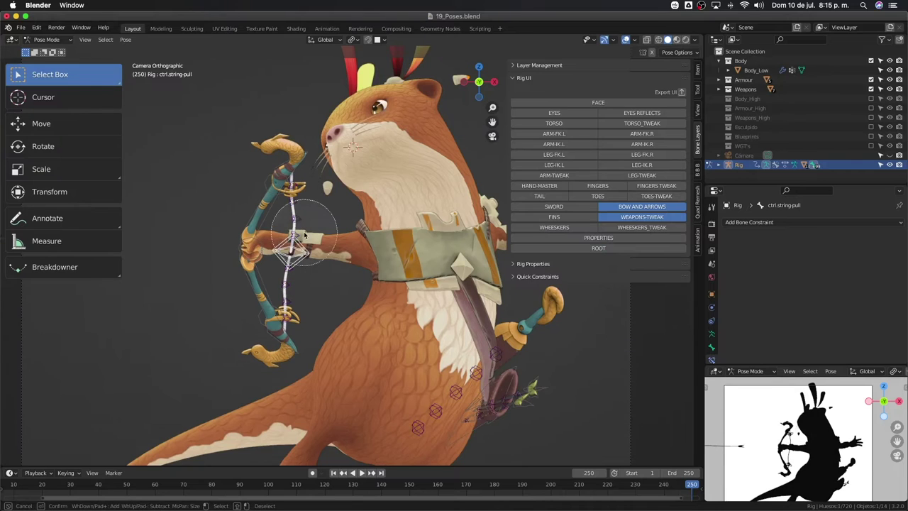
{"action": "right_click", "coordinate": [315, 266]}
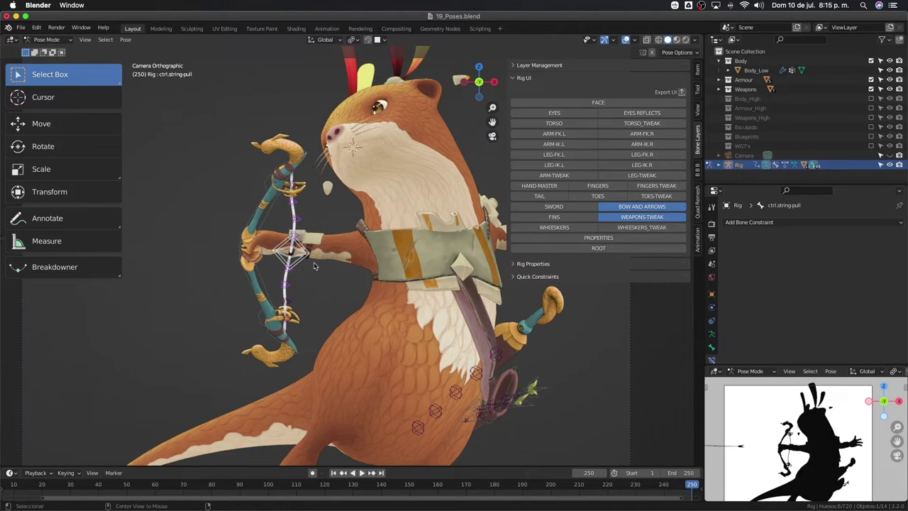
{"action": "key", "text": "g"}
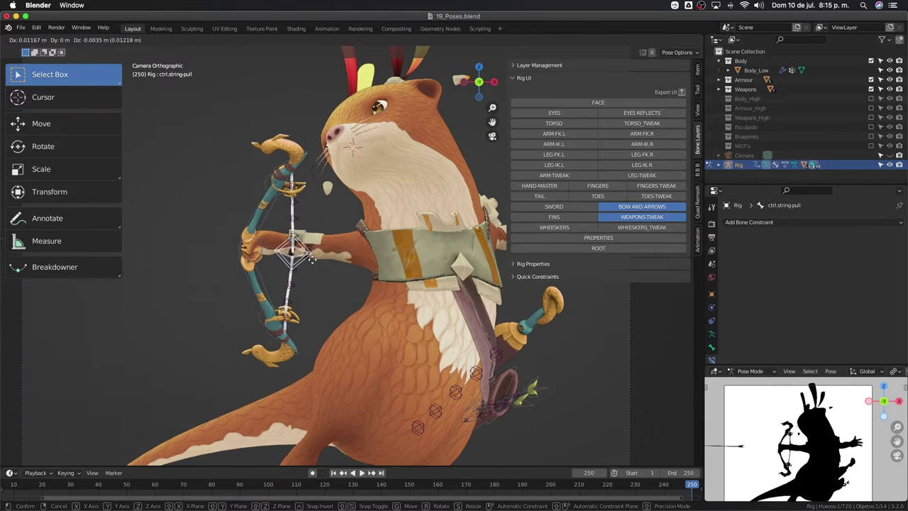
{"action": "right_click", "coordinate": [318, 267]}
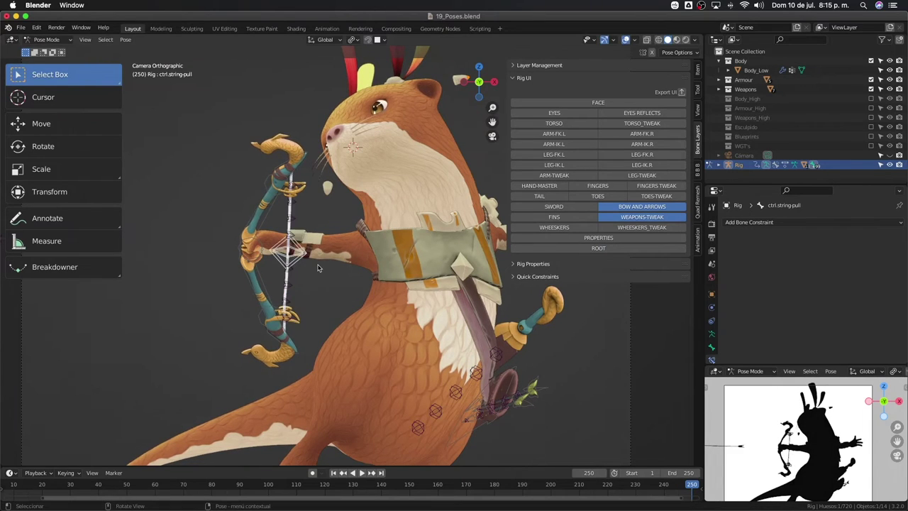
Hide weapon tweak, bow-and-arrow and whisker tweak layers, show whiskers, and select the snout whisker controls
{"action": "left_click", "coordinate": [632, 217]}
{"action": "left_click", "coordinate": [640, 206]}
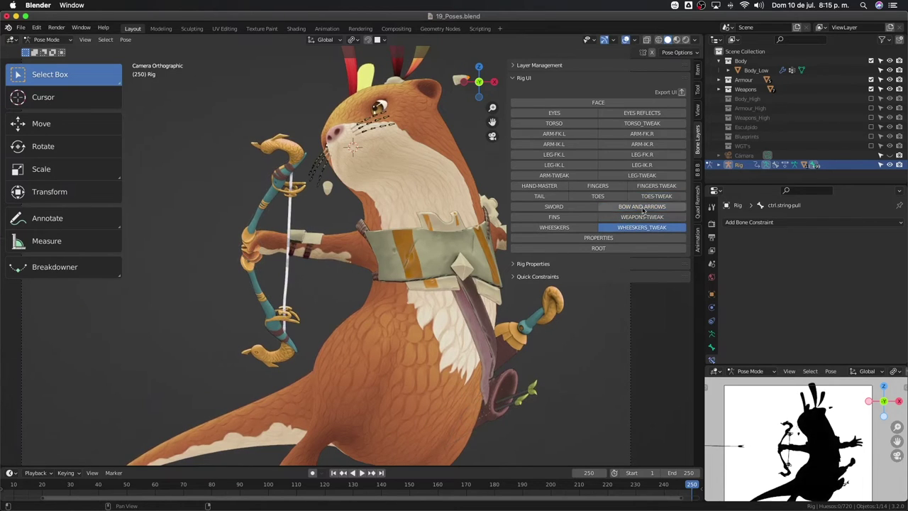
{"action": "left_click", "coordinate": [554, 227]}
{"action": "left_click", "coordinate": [604, 227]}
{"action": "scroll", "coordinate": [356, 126], "scroll_direction": "up", "scroll_amount": 2}
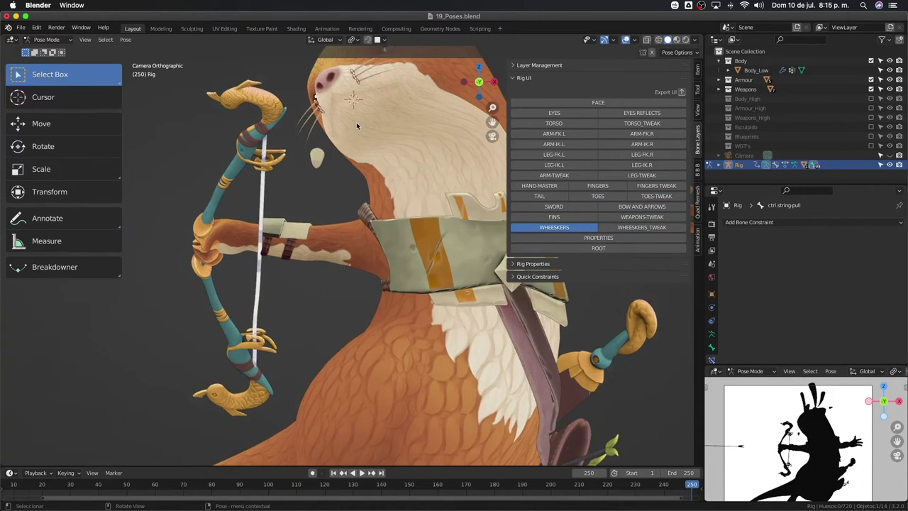
{"action": "scroll", "coordinate": [365, 171], "scroll_direction": "up", "scroll_amount": 2}
{"action": "scroll", "coordinate": [373, 220], "scroll_direction": "up", "scroll_amount": 1}
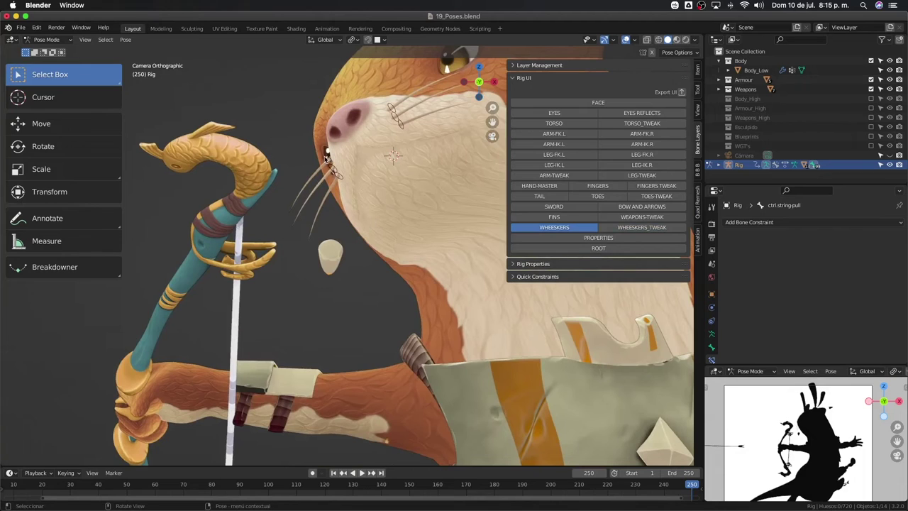
{"action": "left_click_drag", "start_coordinate": [339, 177], "coordinate": [318, 146]}
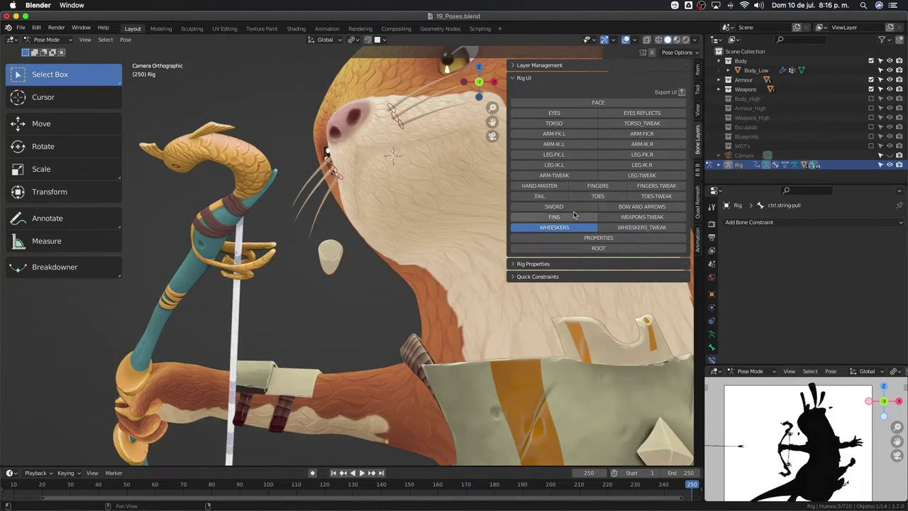
Show the FACE controls and rotate ctrl-jaw to -21.6° on X to open the mouth
{"action": "left_click", "coordinate": [583, 107]}
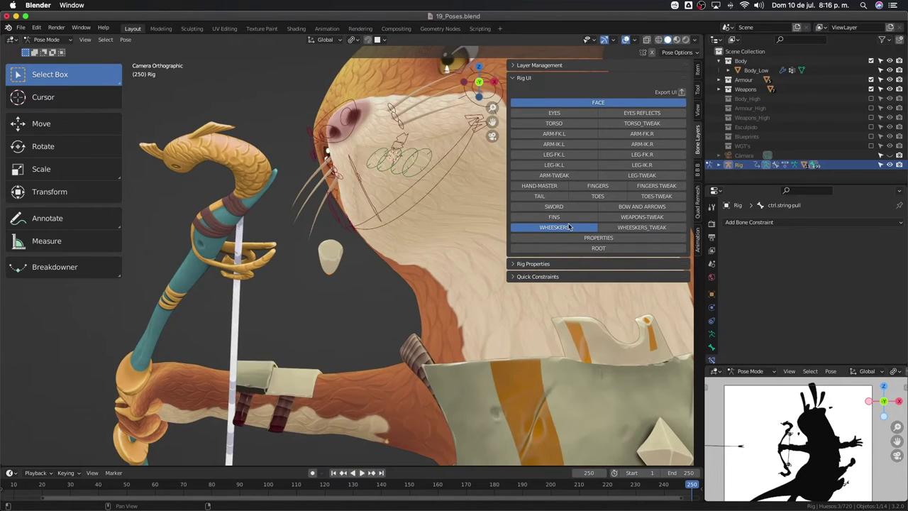
{"action": "middle_click_drag", "start_coordinate": [401, 232], "coordinate": [383, 234]}
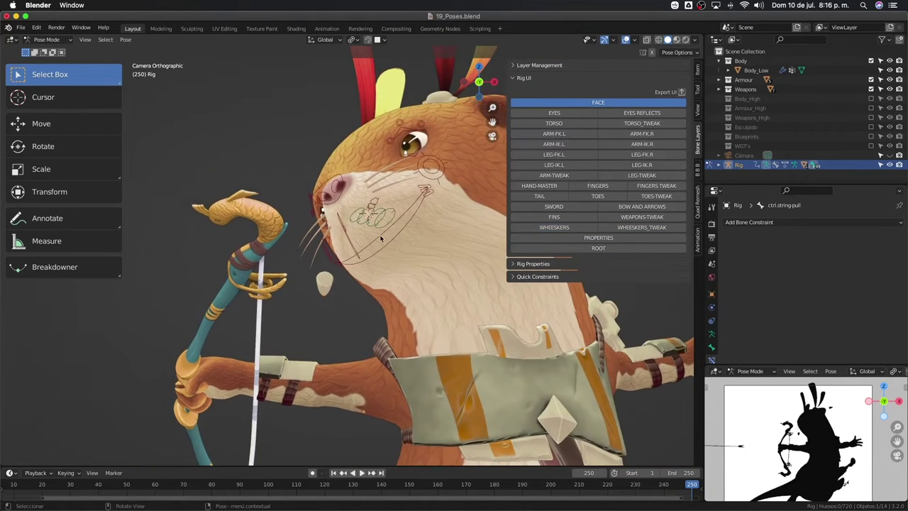
{"action": "left_click", "coordinate": [381, 239]}
{"action": "key", "text": "r"}
{"action": "key", "text": "x"}
{"action": "key", "text": "x"}
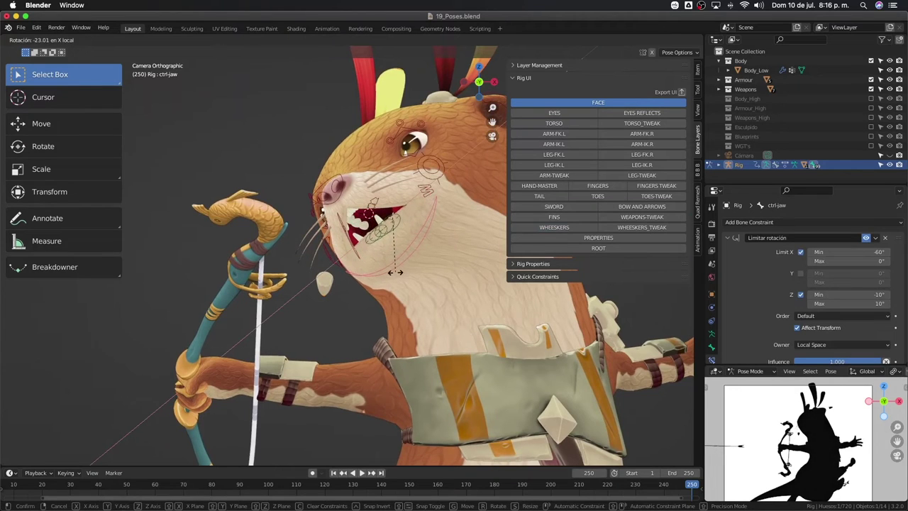
{"action": "left_click", "coordinate": [406, 246]}
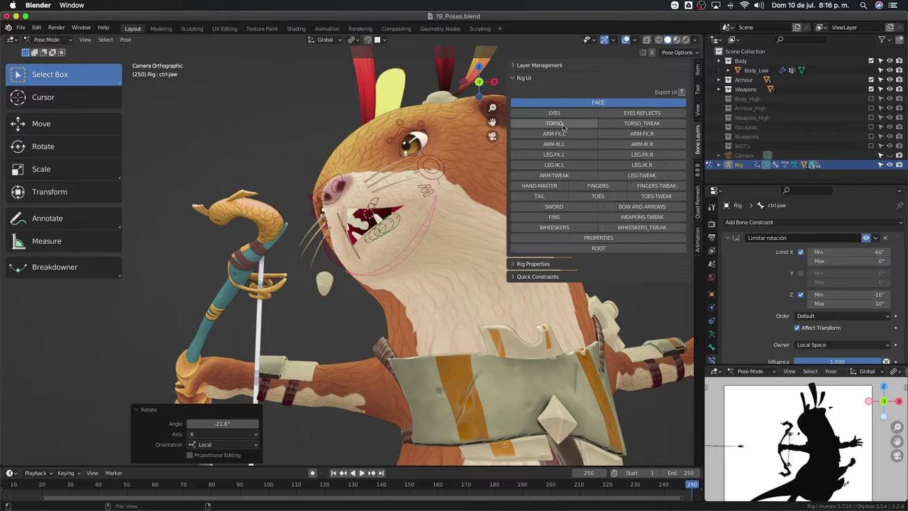
Show the TORSO controls and rotate ctrl-head on X, undoing an accidental left-arm FK toggle
{"action": "left_click", "coordinate": [564, 127]}
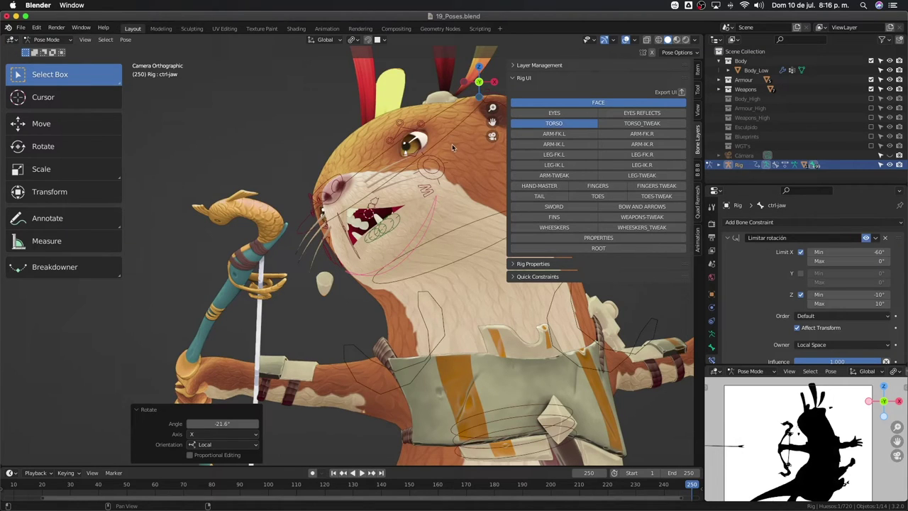
{"action": "left_click", "coordinate": [452, 141]}
{"action": "key", "text": "r"}
{"action": "key", "text": "x"}
{"action": "key", "text": "x"}
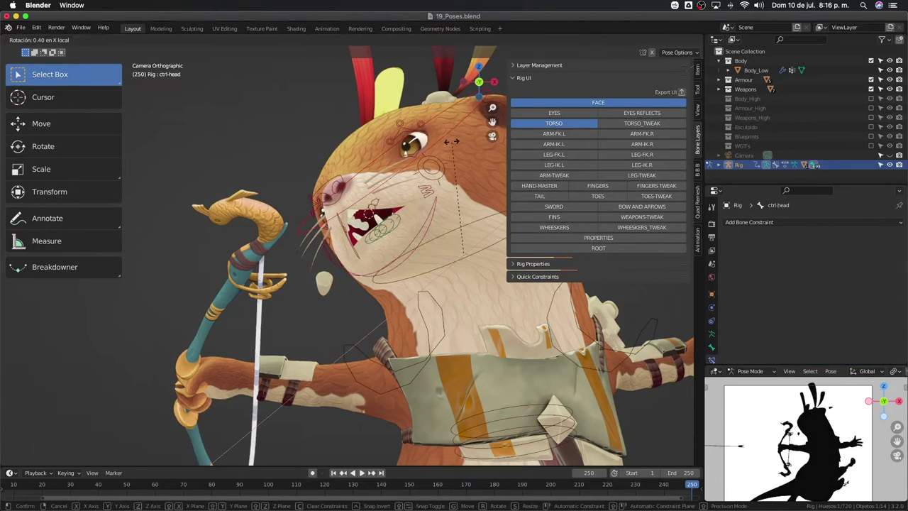
{"action": "left_click", "coordinate": [458, 148]}
{"action": "key", "text": "a"}
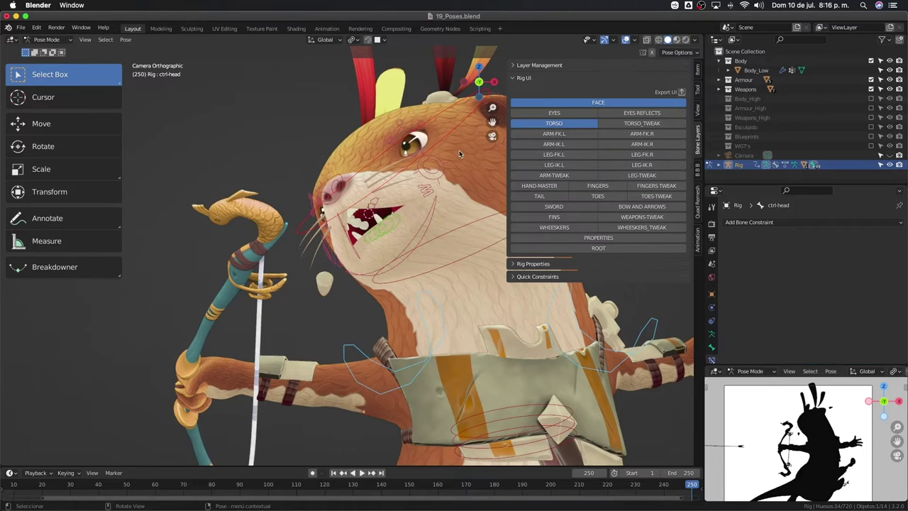
{"action": "key", "text": "alt+a"}
{"action": "left_click", "coordinate": [546, 134]}
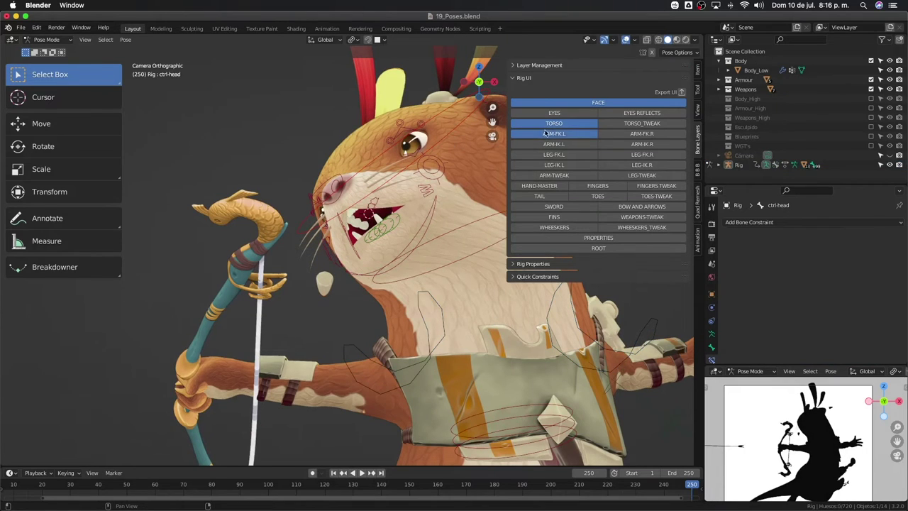
{"action": "key", "text": "ctrl+z"}
Trackball-rotate ctrl-head by 2.29° and 6.88° to tilt the head further
{"action": "left_click", "coordinate": [454, 167]}
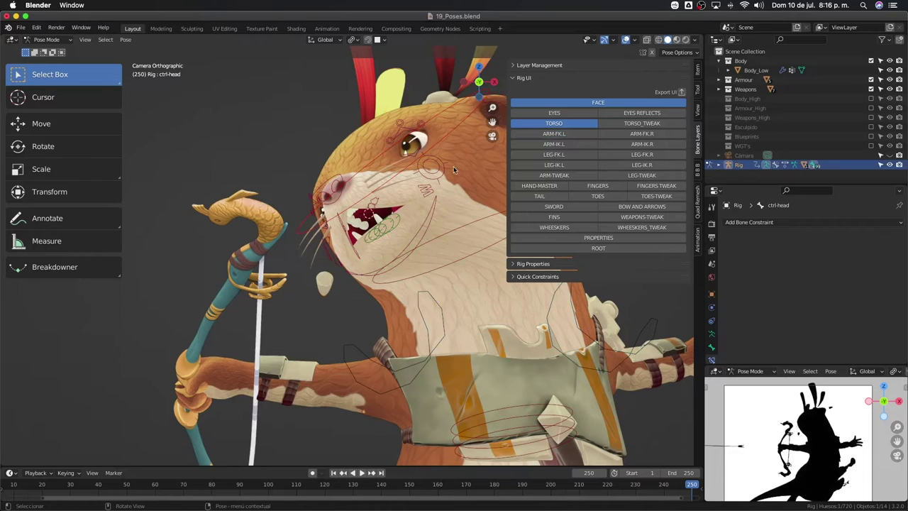
{"action": "key", "text": "r"}
{"action": "key", "text": "x"}
{"action": "key", "text": "x"}
{"action": "key", "text": "r"}
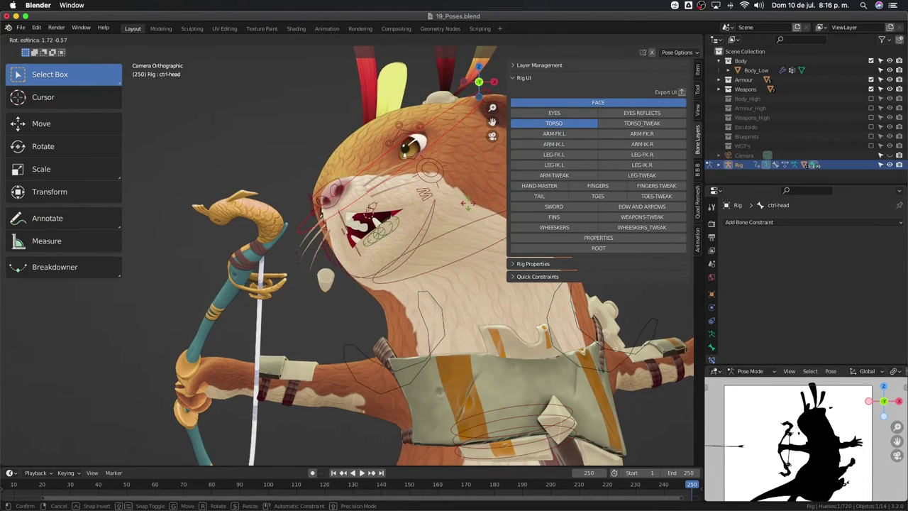
{"action": "key", "text": "Return"}
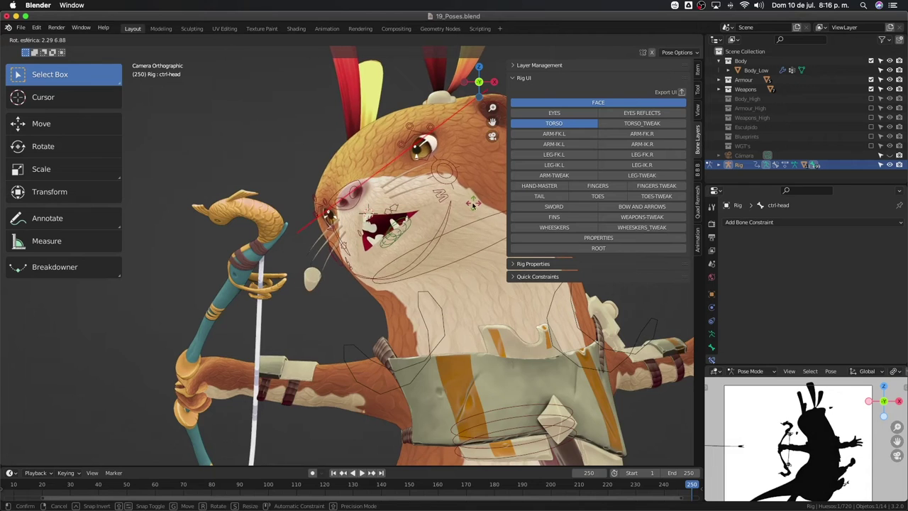
{"action": "middle_click_drag", "start_coordinate": [426, 263], "coordinate": [435, 239]}
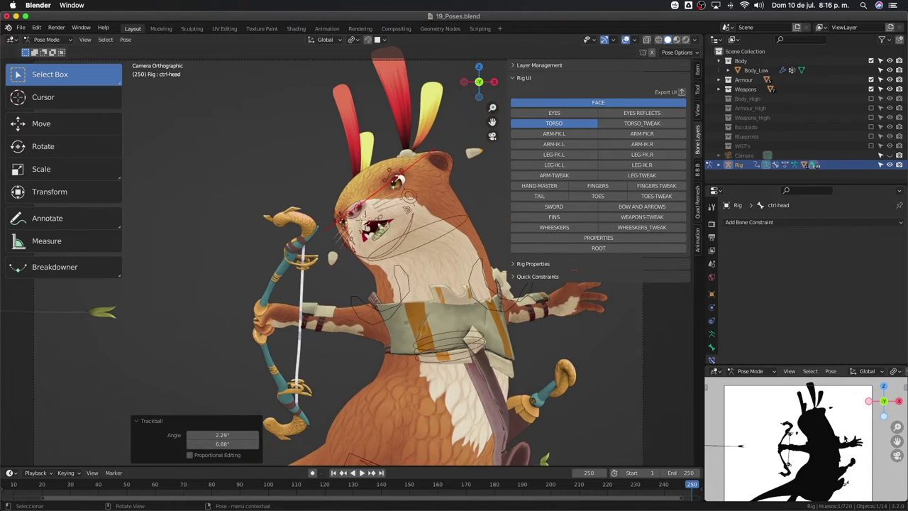
Zoom in and reposition the left upper lip and left mouth corner controls
{"action": "scroll", "coordinate": [362, 229], "scroll_direction": "up", "scroll_amount": 1}
{"action": "scroll", "coordinate": [358, 233], "scroll_direction": "up", "scroll_amount": 2}
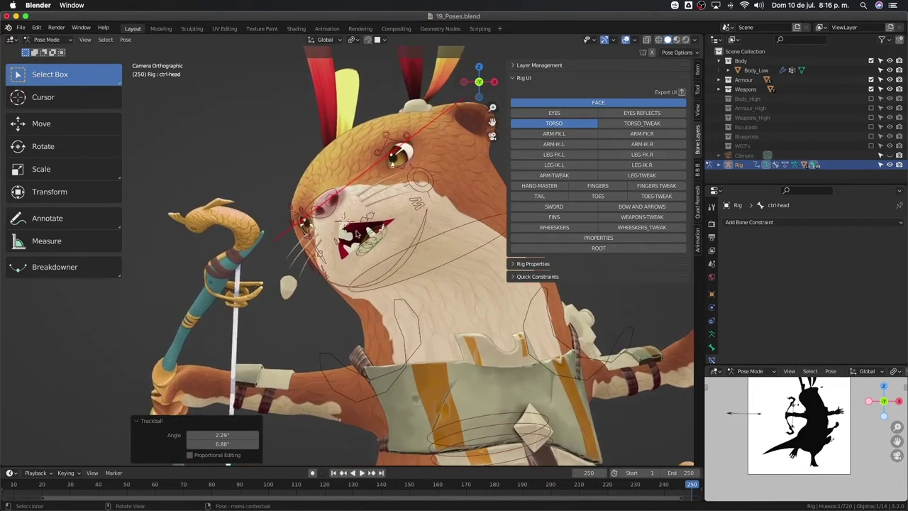
{"action": "scroll", "coordinate": [356, 233], "scroll_direction": "up", "scroll_amount": 2}
{"action": "scroll", "coordinate": [348, 210], "scroll_direction": "up", "scroll_amount": 2}
{"action": "left_click", "coordinate": [349, 212]}
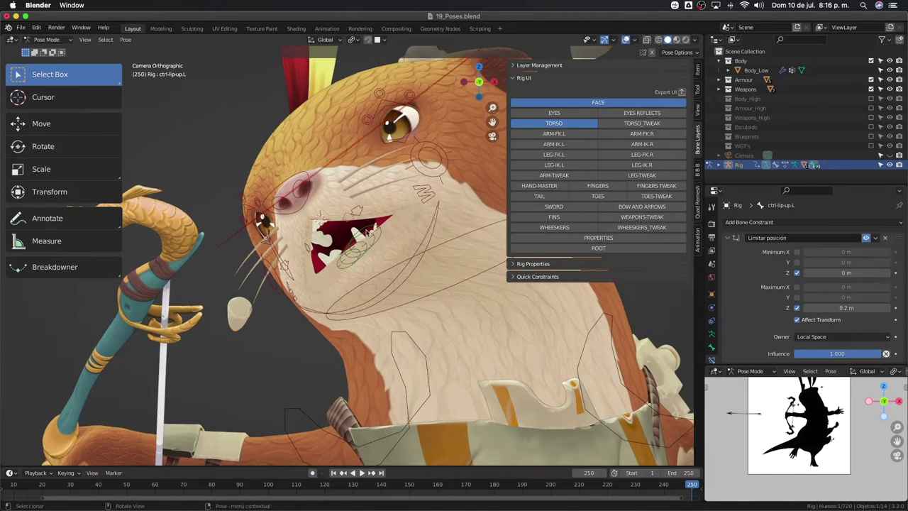
{"action": "key", "text": "g"}
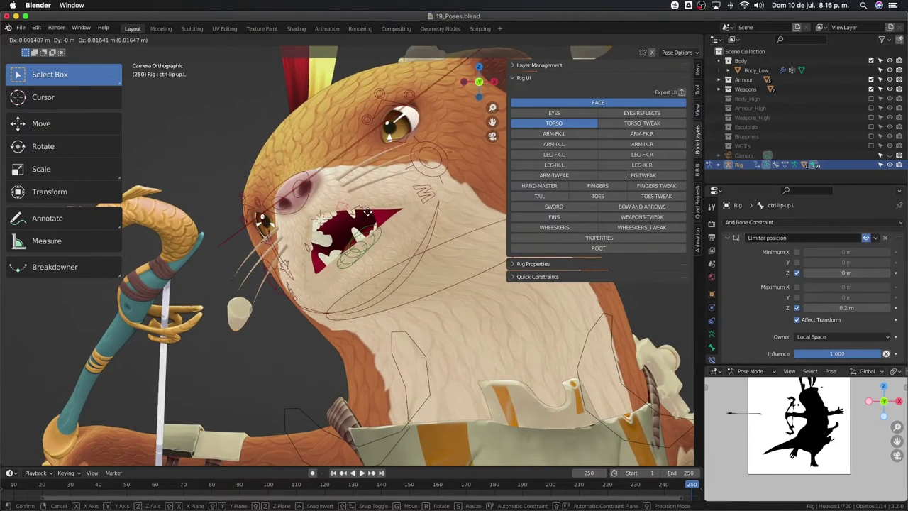
{"action": "left_click", "coordinate": [428, 202]}
{"action": "left_click", "coordinate": [426, 195]}
{"action": "key", "text": "g"}
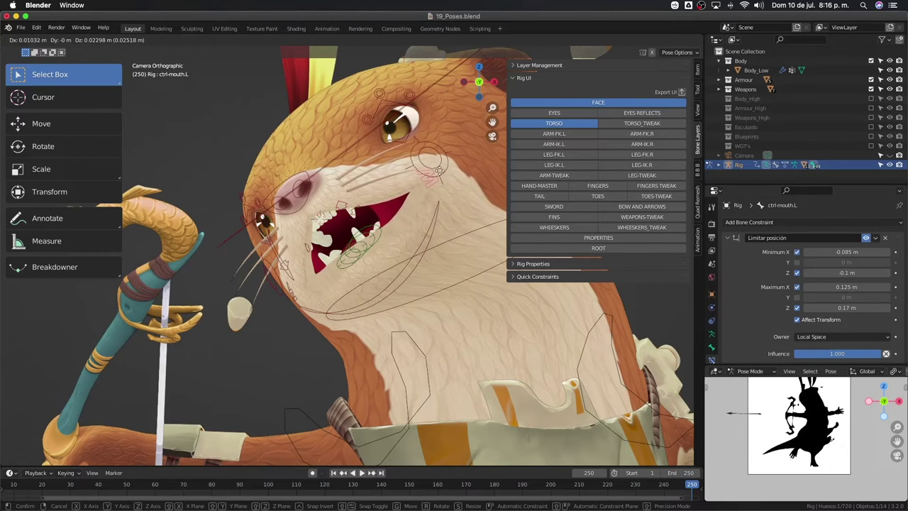
{"action": "left_click", "coordinate": [436, 169]}
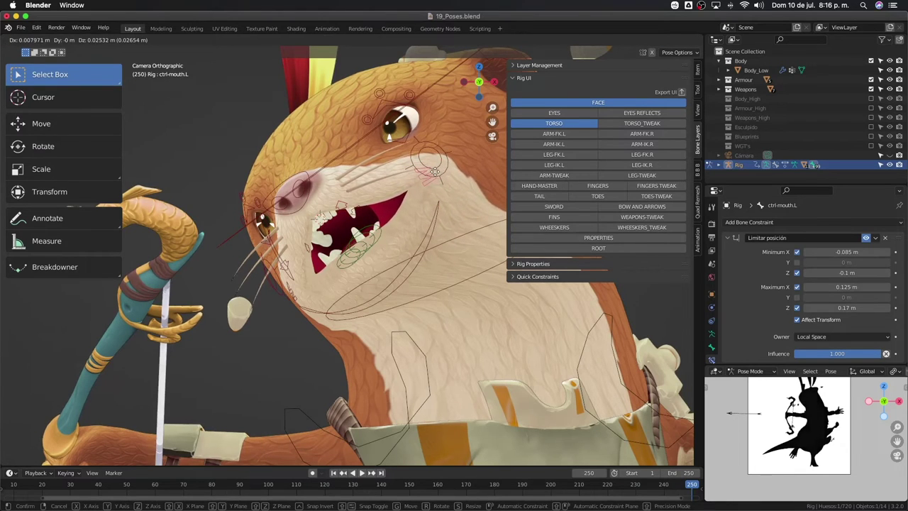
Rotate the jaw control about its local X axis to open the mouth at -24.7°
{"action": "left_click", "coordinate": [426, 245]}
{"action": "key", "text": "r"}
{"action": "key", "text": "x"}
{"action": "key", "text": "x"}
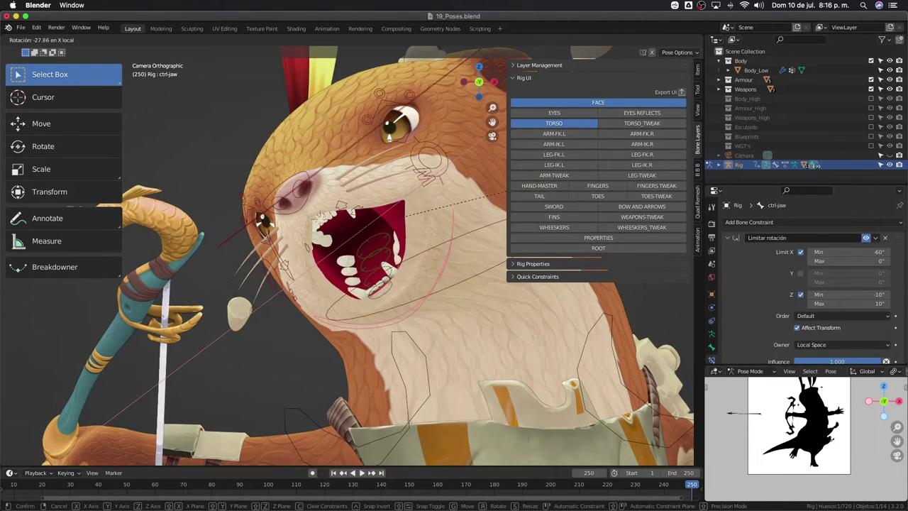
{"action": "key", "text": "Return"}
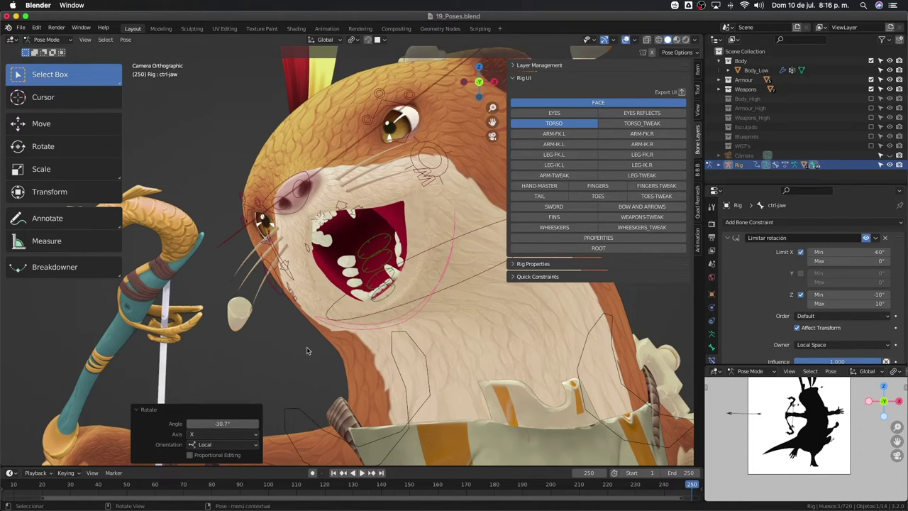
{"action": "key", "text": "r"}
{"action": "key", "text": "x"}
{"action": "key", "text": "x"}
{"action": "key", "text": "Return"}
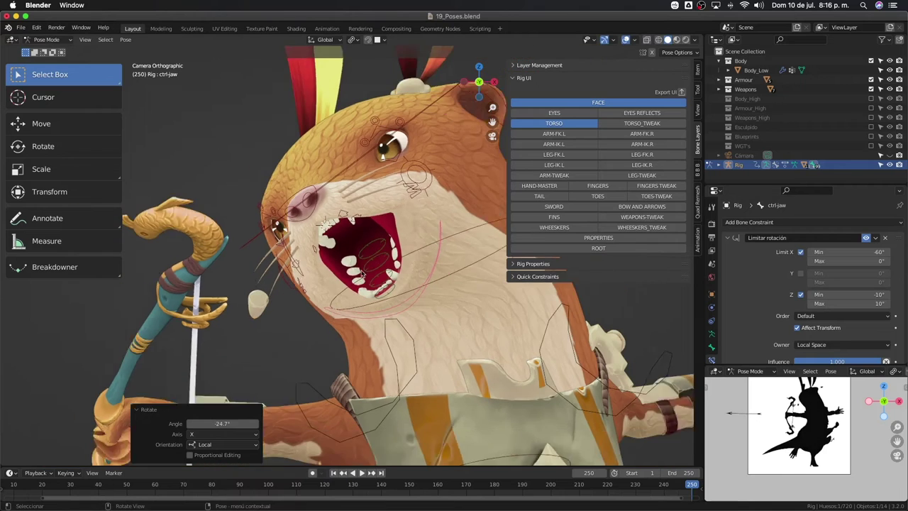
Move the right mouth corner control outward
{"action": "scroll", "coordinate": [307, 287], "scroll_direction": "up", "scroll_amount": 2}
{"action": "scroll", "coordinate": [307, 287], "scroll_direction": "down", "scroll_amount": 1}
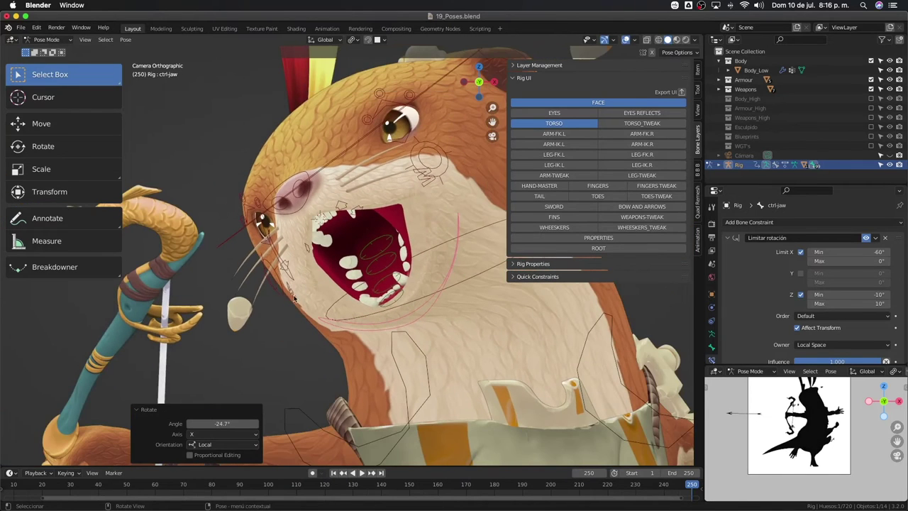
{"action": "left_click", "coordinate": [300, 314]}
{"action": "key", "text": "g"}
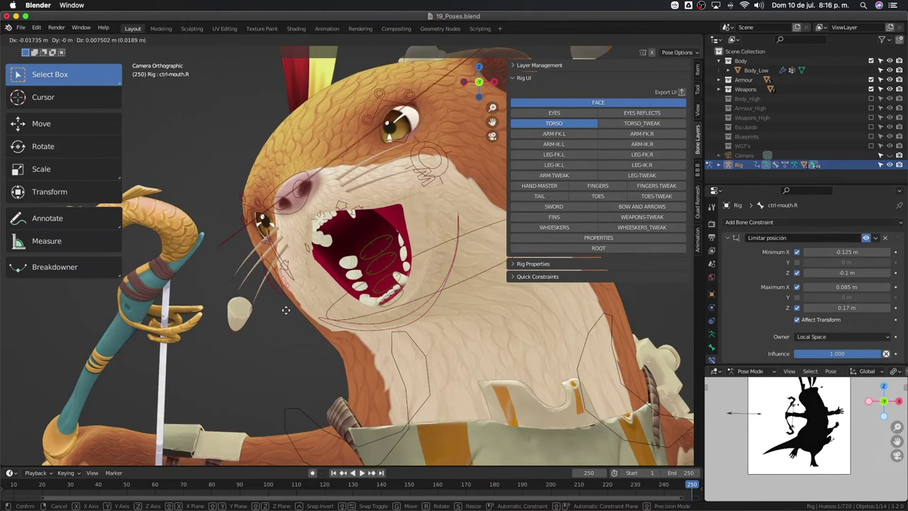
{"action": "left_click", "coordinate": [288, 312]}
Select the inner left eyebrow control and preview the face in solid shading, then restore textured shading
{"action": "scroll", "coordinate": [288, 312], "scroll_direction": "down", "scroll_amount": 2}
{"action": "scroll", "coordinate": [389, 197], "scroll_direction": "up", "scroll_amount": 2}
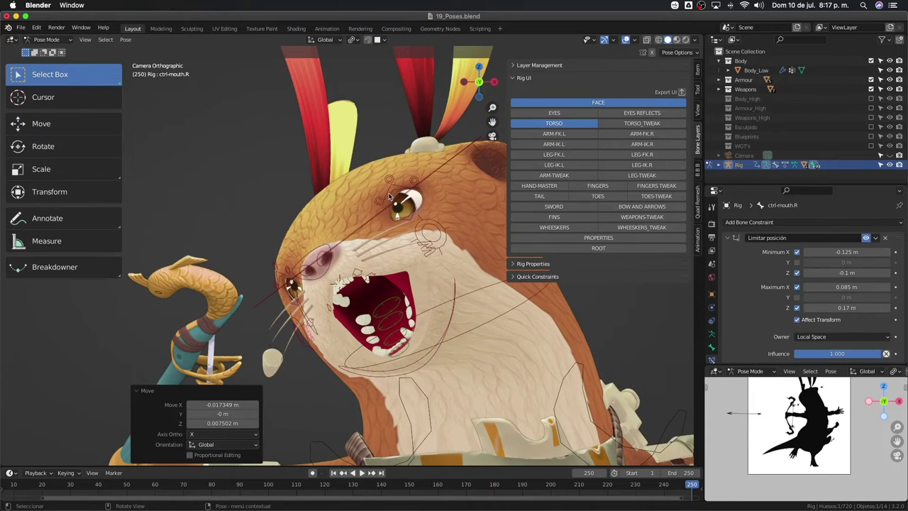
{"action": "left_click", "coordinate": [380, 218]}
{"action": "scroll", "coordinate": [383, 296], "scroll_direction": "down", "scroll_amount": 2}
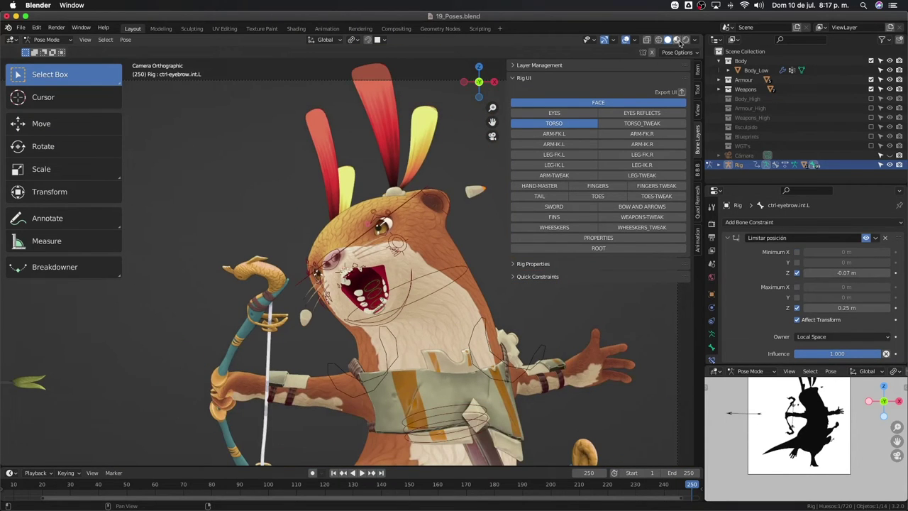
{"action": "scroll", "coordinate": [505, 184], "scroll_direction": "down", "scroll_amount": 1}
{"action": "scroll", "coordinate": [505, 185], "scroll_direction": "down", "scroll_amount": 1}
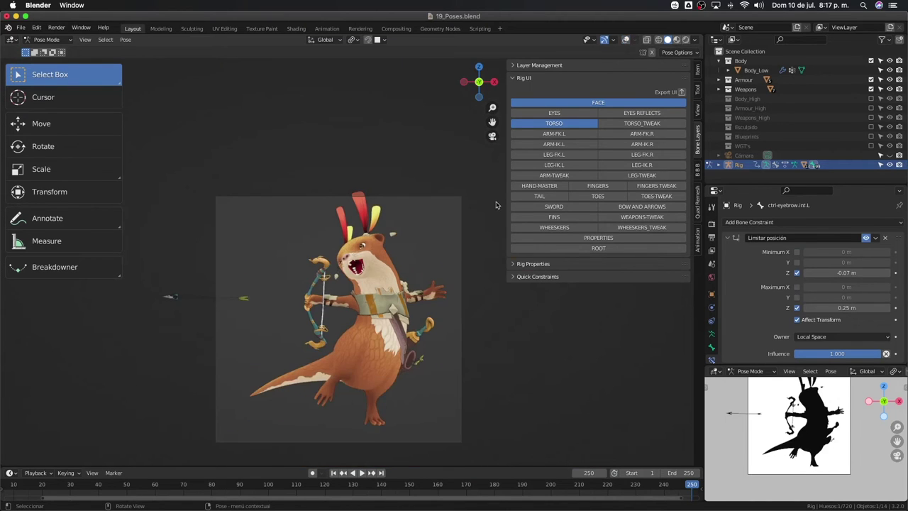
{"action": "scroll", "coordinate": [505, 185], "scroll_direction": "down", "scroll_amount": 1}
{"action": "scroll", "coordinate": [435, 243], "scroll_direction": "up", "scroll_amount": 3}
{"action": "scroll", "coordinate": [433, 247], "scroll_direction": "up", "scroll_amount": 1}
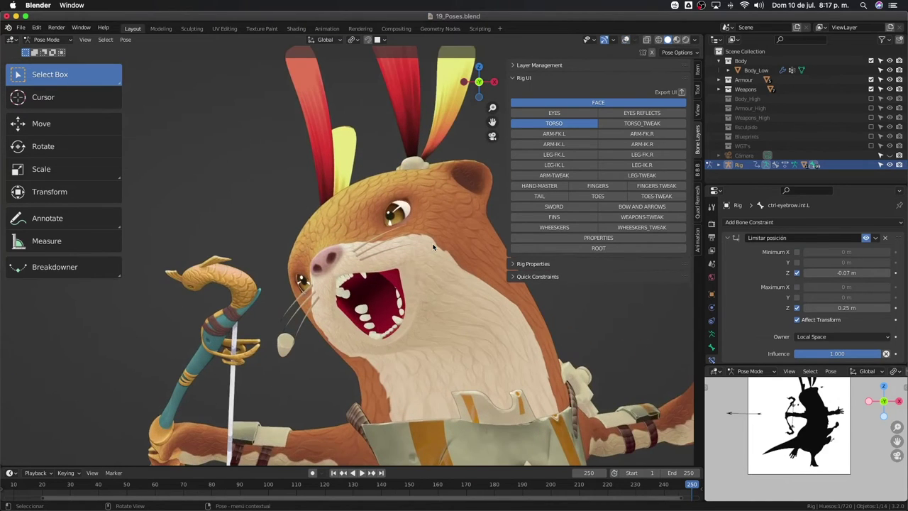
{"action": "left_click", "coordinate": [668, 40]}
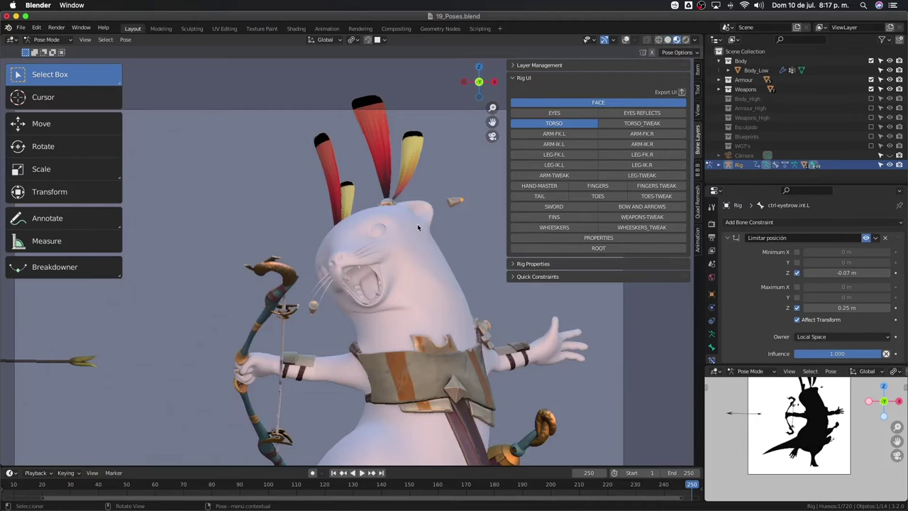
{"action": "scroll", "coordinate": [418, 227], "scroll_direction": "down", "scroll_amount": 1}
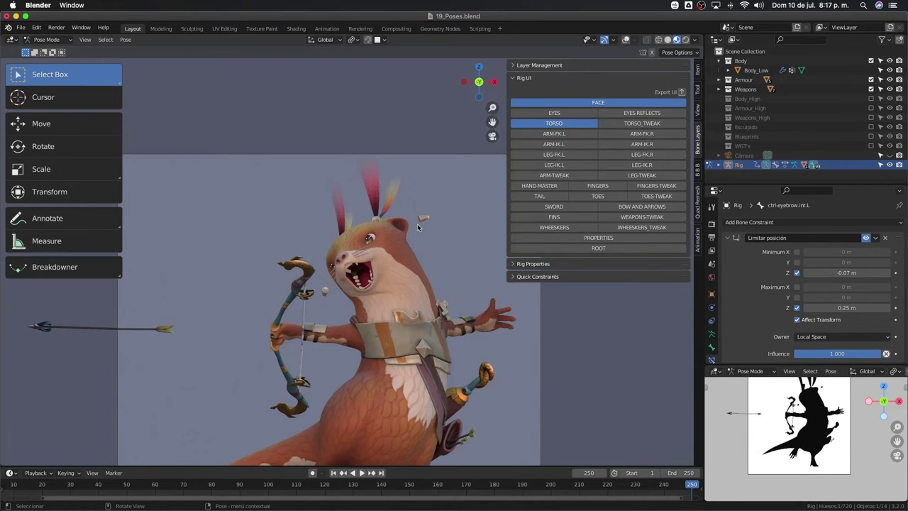
{"action": "scroll", "coordinate": [419, 227], "scroll_direction": "down", "scroll_amount": 1}
{"action": "scroll", "coordinate": [408, 255], "scroll_direction": "up", "scroll_amount": 2}
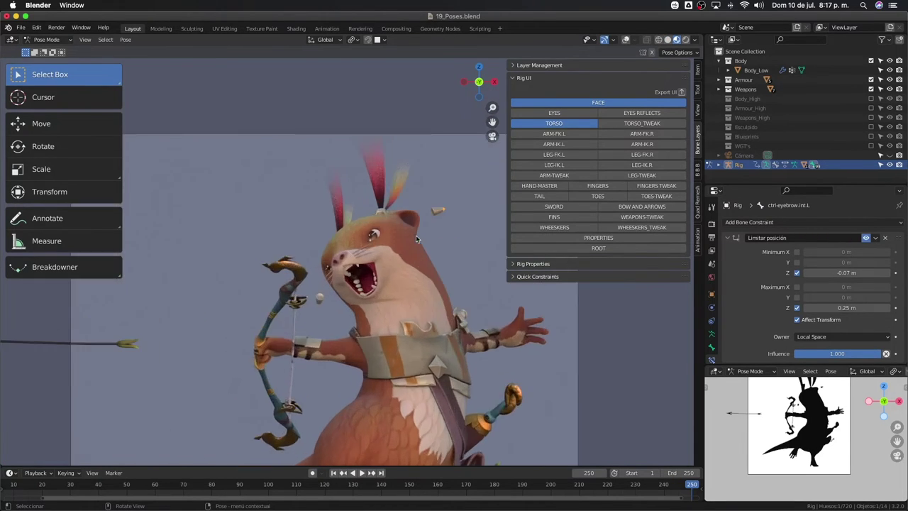
{"action": "scroll", "coordinate": [398, 280], "scroll_direction": "up", "scroll_amount": 2}
{"action": "scroll", "coordinate": [398, 283], "scroll_direction": "up", "scroll_amount": 2}
{"action": "scroll", "coordinate": [398, 284], "scroll_direction": "down", "scroll_amount": 1}
{"action": "scroll", "coordinate": [390, 287], "scroll_direction": "down", "scroll_amount": 1}
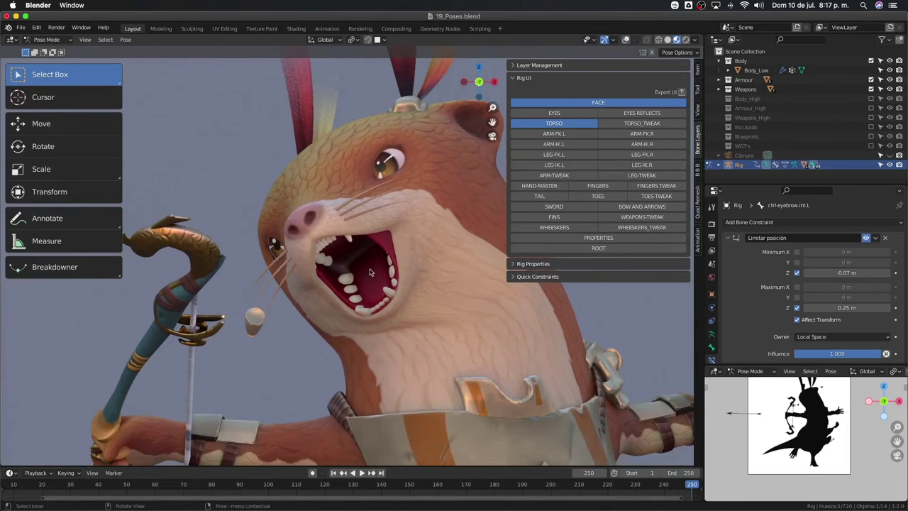
{"action": "scroll", "coordinate": [376, 293], "scroll_direction": "down", "scroll_amount": 1}
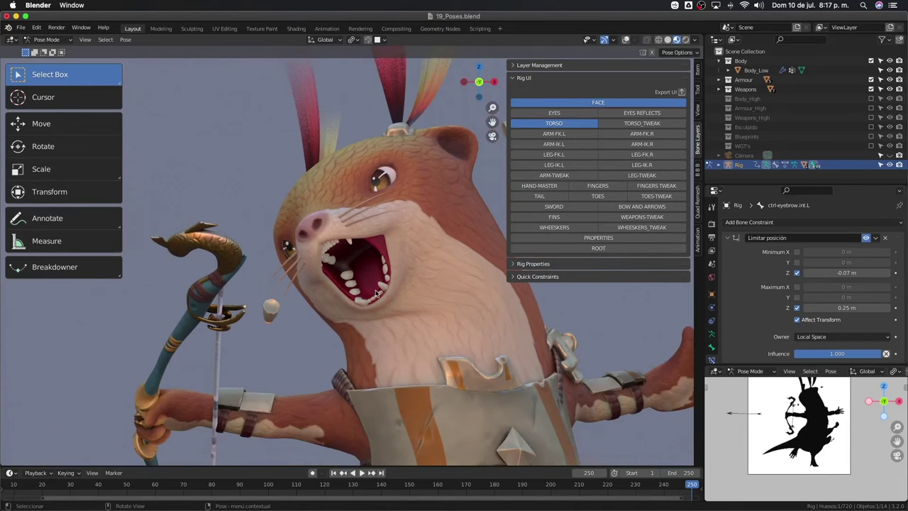
{"action": "left_click", "coordinate": [668, 40]}
Enable Use Simplify from Quick Favorites and show the rig overlays again
{"action": "scroll", "coordinate": [397, 235], "scroll_direction": "up", "scroll_amount": 2}
{"action": "scroll", "coordinate": [396, 226], "scroll_direction": "up", "scroll_amount": 1}
{"action": "key", "text": "q"}
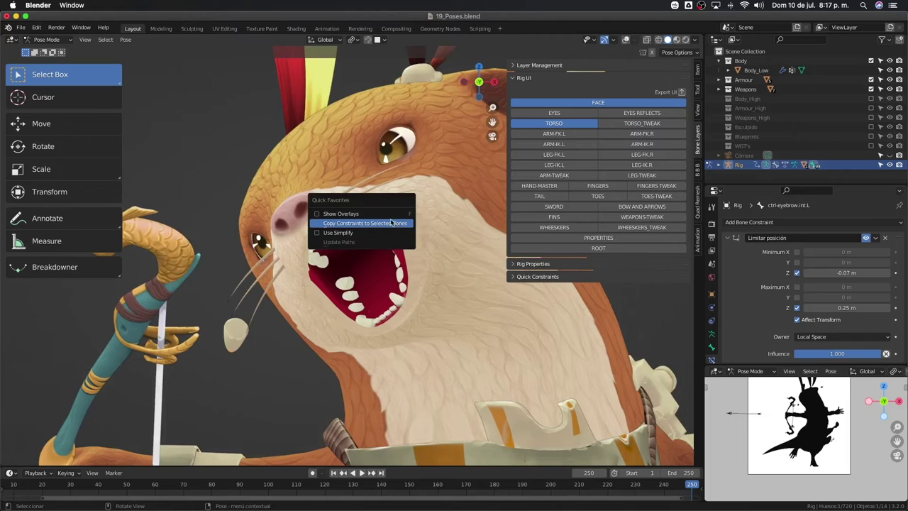
{"action": "left_click", "coordinate": [355, 233]}
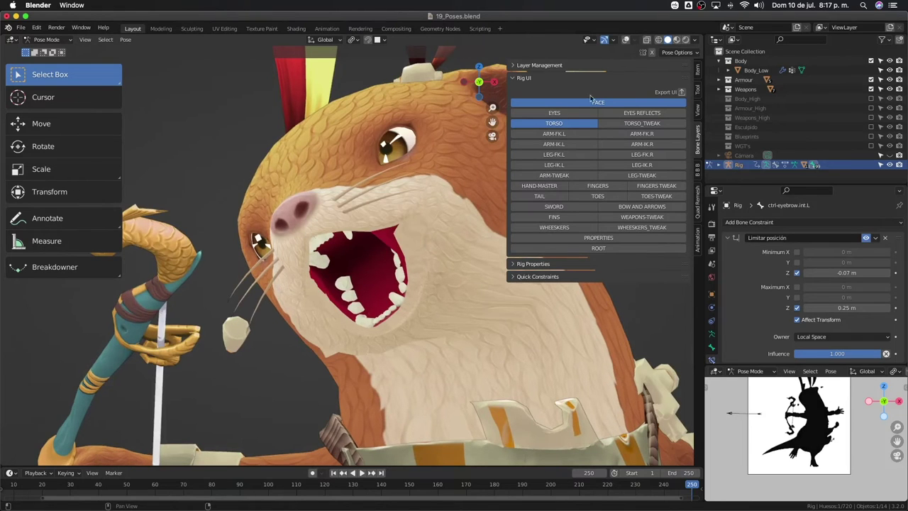
{"action": "key", "text": "shift+alt+z"}
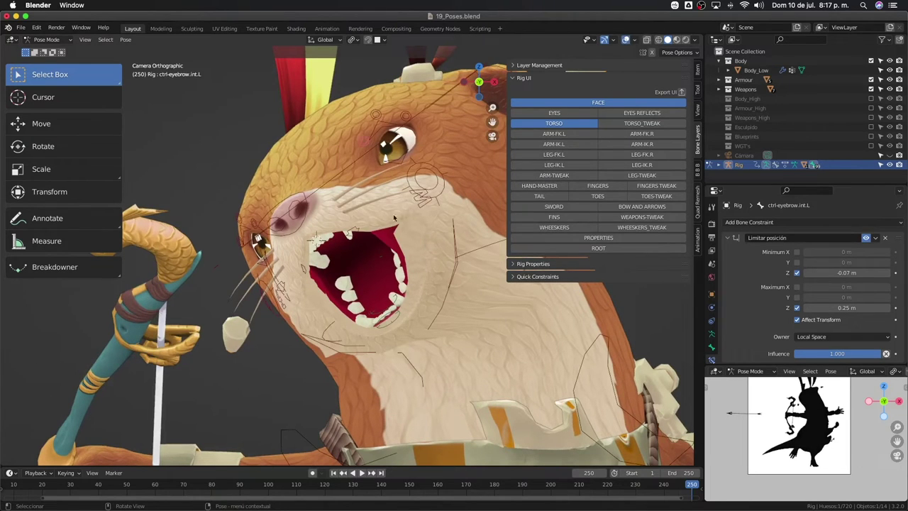
Move the left lower lip control to a new position
{"action": "left_click", "coordinate": [356, 230]}
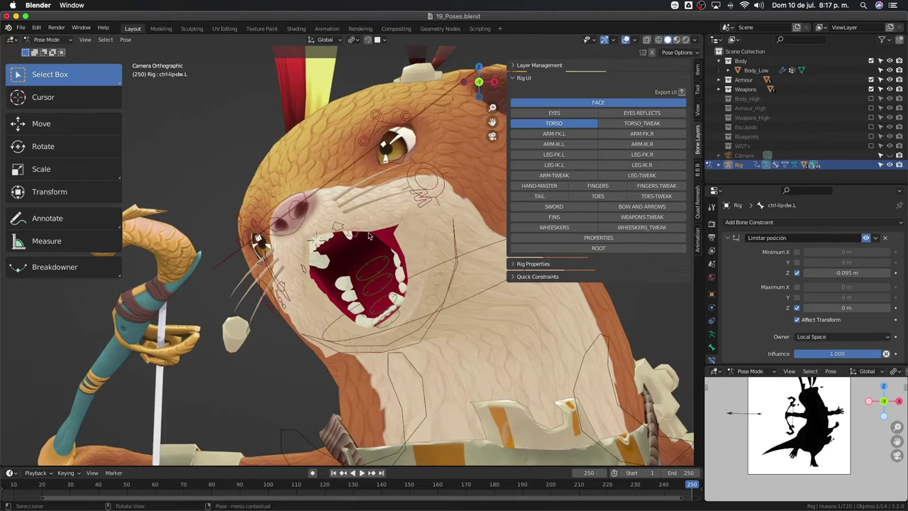
{"action": "key", "text": "g"}
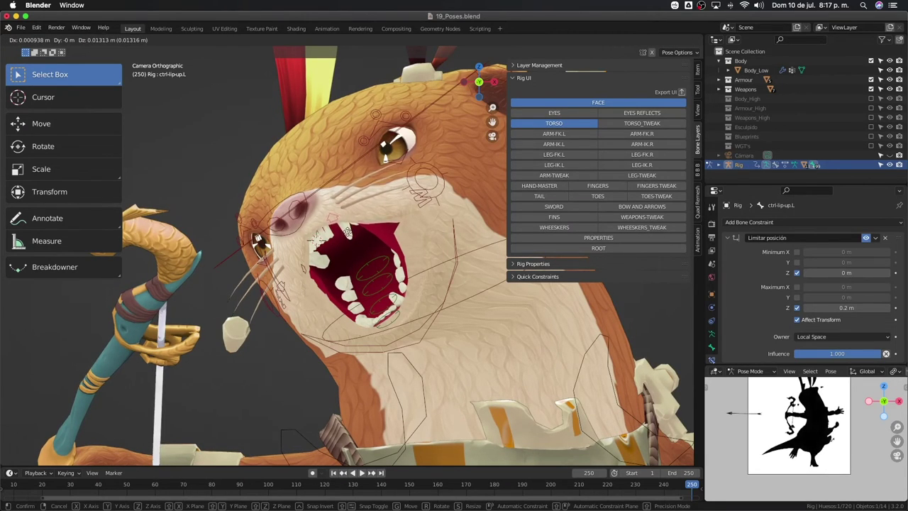
{"action": "left_click", "coordinate": [317, 240]}
Attempt to move the left mouth corner, cancelling each try while checking side and front views
{"action": "left_click", "coordinate": [423, 211]}
{"action": "key", "text": "g"}
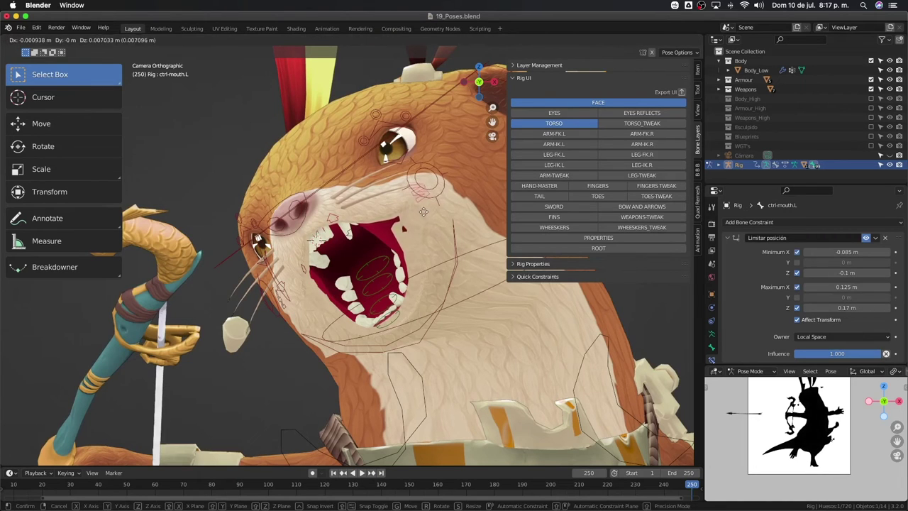
{"action": "right_click", "coordinate": [423, 208]}
{"action": "mouse_move", "coordinate": [424, 208]}
{"action": "middle_mouse_down"}
{"action": "mouse_move", "coordinate": [368, 321]}
{"action": "mouse_move", "coordinate": [401, 283]}
{"action": "middle_mouse_up"}
{"action": "scroll", "coordinate": [368, 321], "scroll_direction": "up", "scroll_amount": 6}
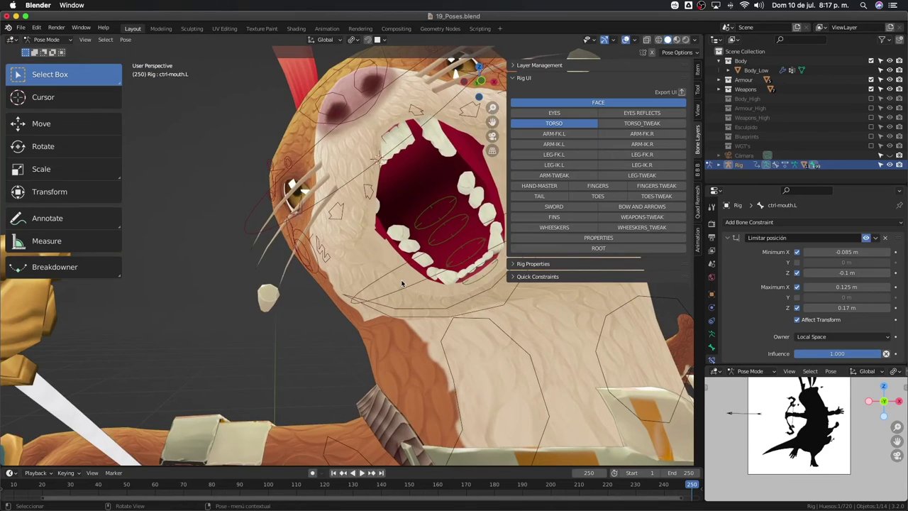
{"action": "scroll", "coordinate": [402, 283], "scroll_direction": "down", "scroll_amount": 8}
{"action": "key", "text": "KP_3"}
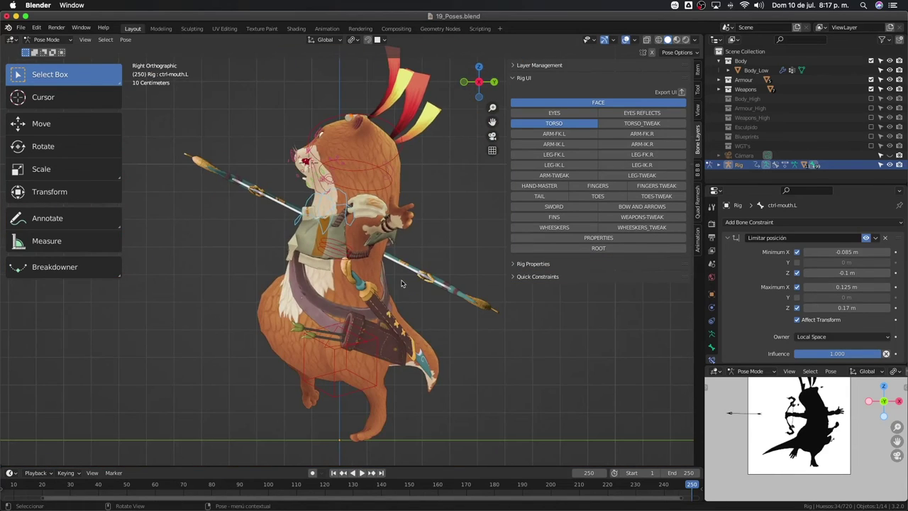
{"action": "key", "text": "KP_1"}
{"action": "scroll", "coordinate": [376, 307], "scroll_direction": "up", "scroll_amount": 2}
{"action": "scroll", "coordinate": [376, 308], "scroll_direction": "up", "scroll_amount": 2}
{"action": "scroll", "coordinate": [377, 307], "scroll_direction": "up", "scroll_amount": 3}
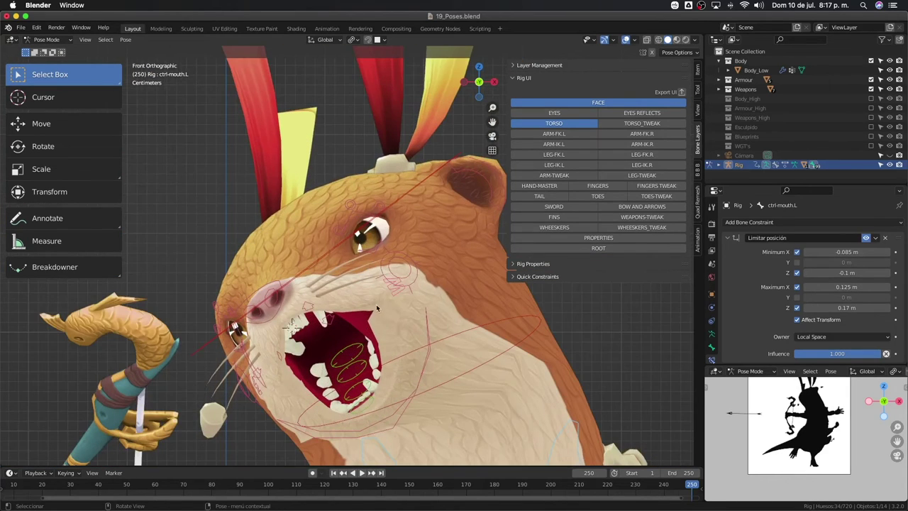
{"action": "key", "text": "g"}
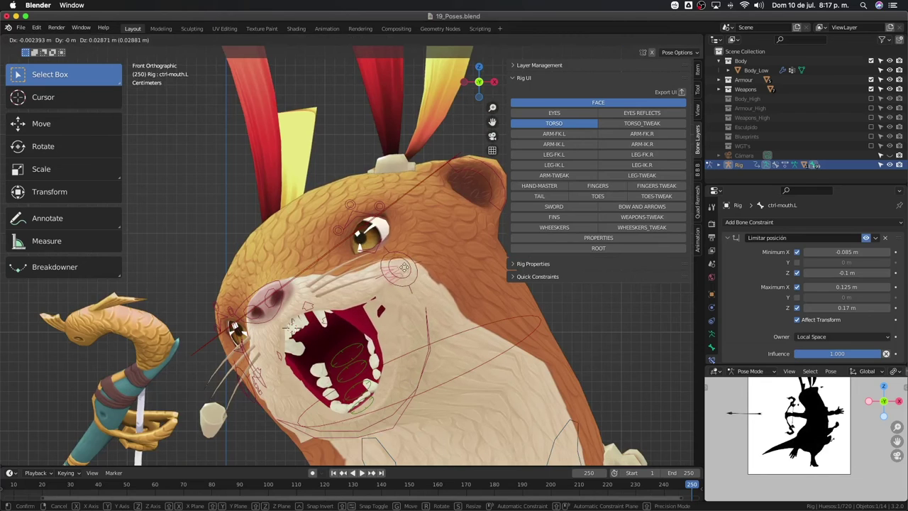
{"action": "right_click", "coordinate": [396, 350]}
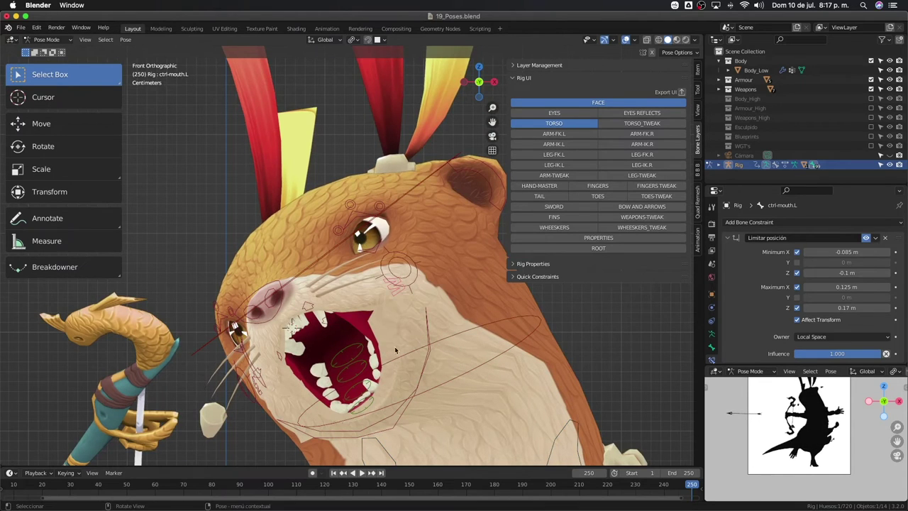
{"action": "key", "text": "g"}
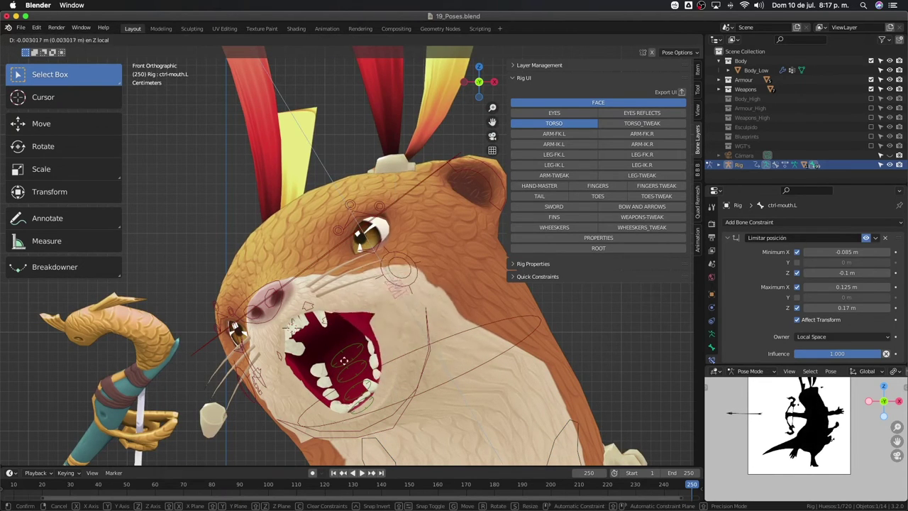
{"action": "right_click", "coordinate": [345, 351]}
Turn off Use Simplify and move the left mouth corner control into place
{"action": "key", "text": "q"}
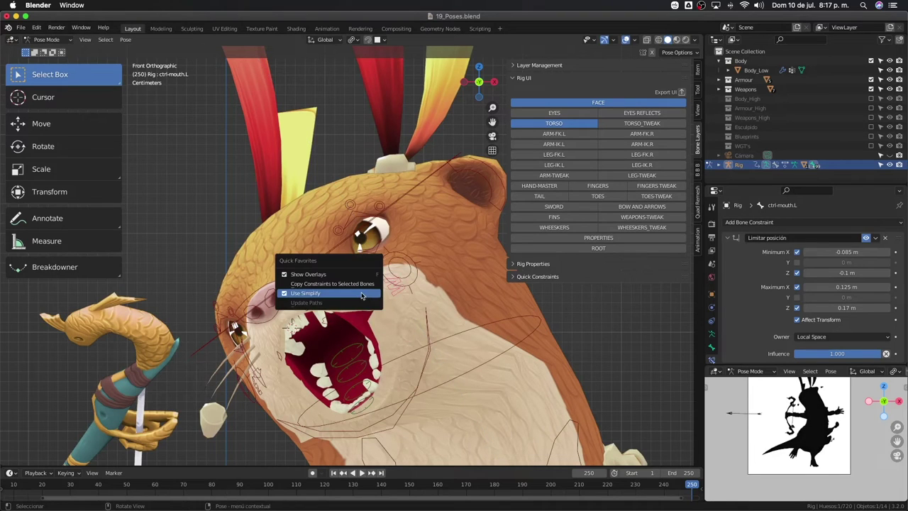
{"action": "left_click", "coordinate": [361, 295]}
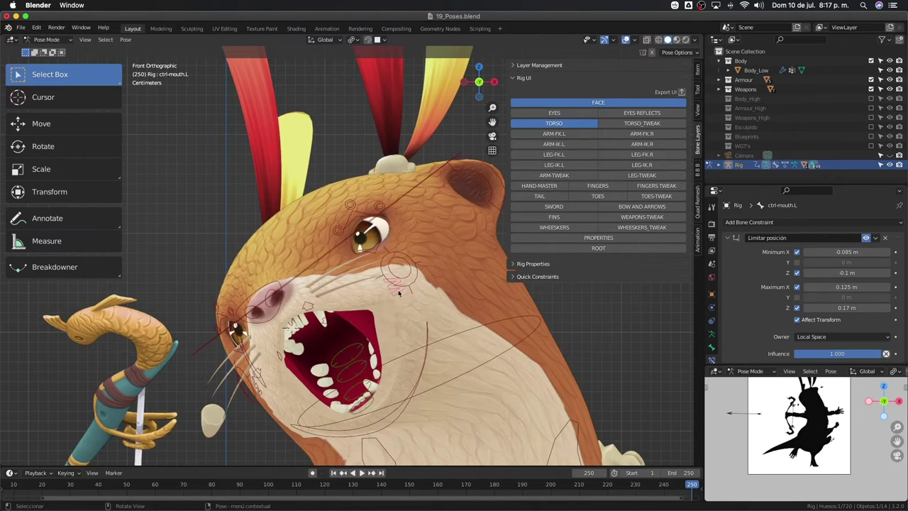
{"action": "key", "text": "g"}
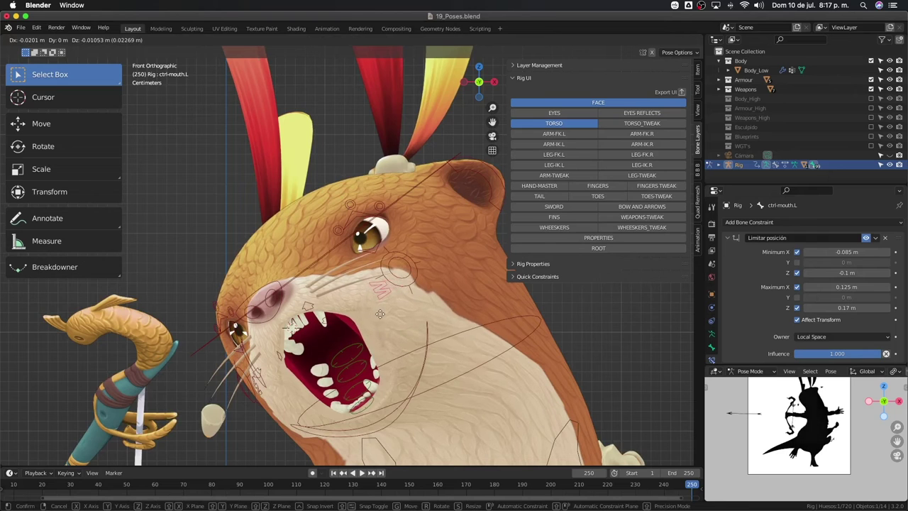
{"action": "left_click", "coordinate": [376, 298]}
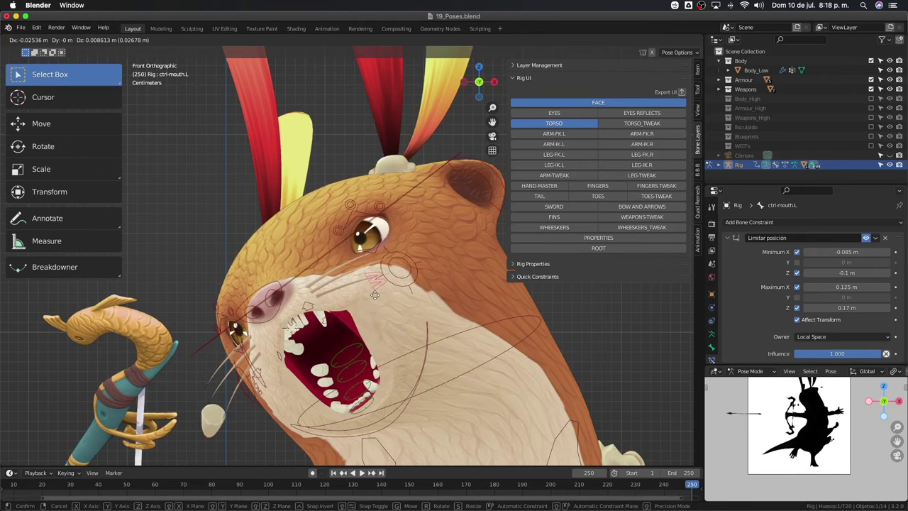
Orbit and zoom to inspect the wide-open mouth from the front
{"action": "mouse_move", "coordinate": [380, 319]}
{"action": "middle_mouse_down"}
{"action": "mouse_move", "coordinate": [325, 341]}
{"action": "mouse_move", "coordinate": [326, 295]}
{"action": "mouse_move", "coordinate": [280, 332]}
{"action": "mouse_move", "coordinate": [348, 294]}
{"action": "middle_mouse_up"}
{"action": "scroll", "coordinate": [280, 333], "scroll_direction": "up", "scroll_amount": 2}
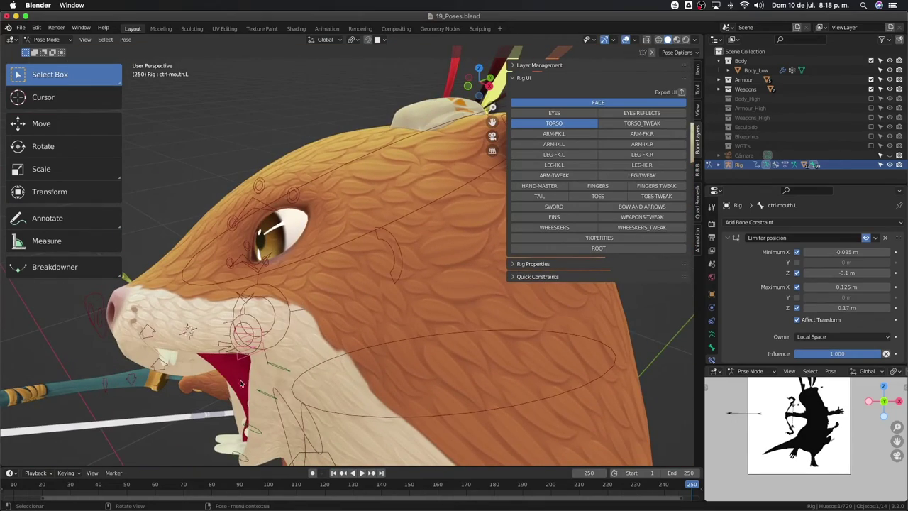
{"action": "mouse_move", "coordinate": [236, 384]}
{"action": "middle_mouse_down"}
{"action": "mouse_move", "coordinate": [390, 327]}
{"action": "mouse_move", "coordinate": [374, 343]}
{"action": "middle_mouse_up"}
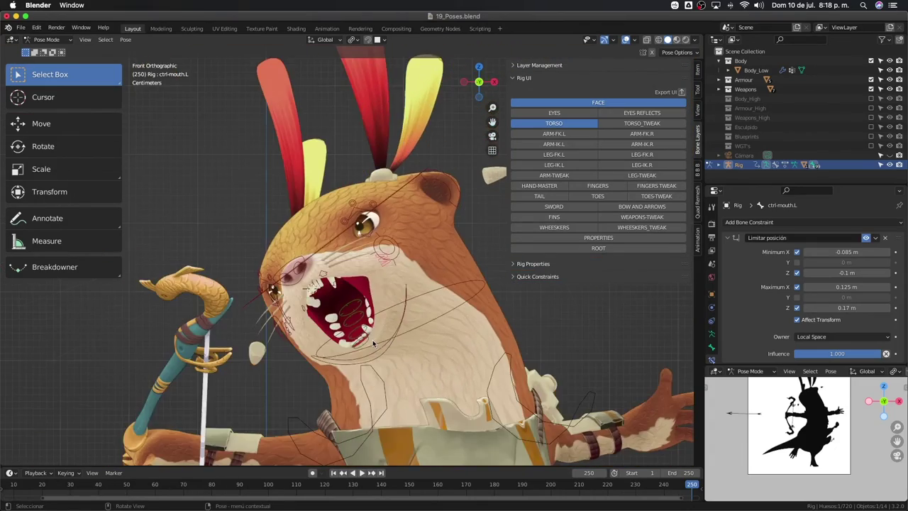
{"action": "scroll", "coordinate": [374, 344], "scroll_direction": "up", "scroll_amount": 3}
{"action": "scroll", "coordinate": [397, 348], "scroll_direction": "up", "scroll_amount": 2}
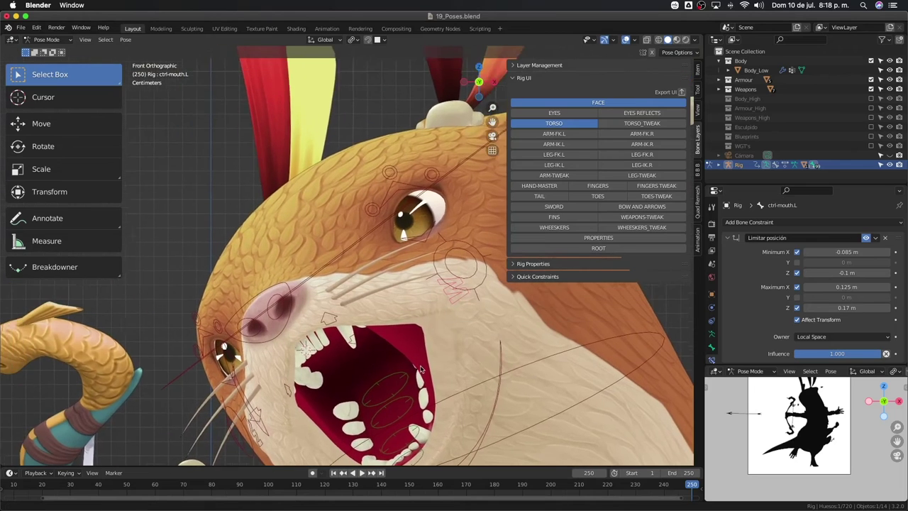
{"action": "scroll", "coordinate": [426, 353], "scroll_direction": "up", "scroll_amount": 2}
{"action": "scroll", "coordinate": [426, 353], "scroll_direction": "down", "scroll_amount": 3}
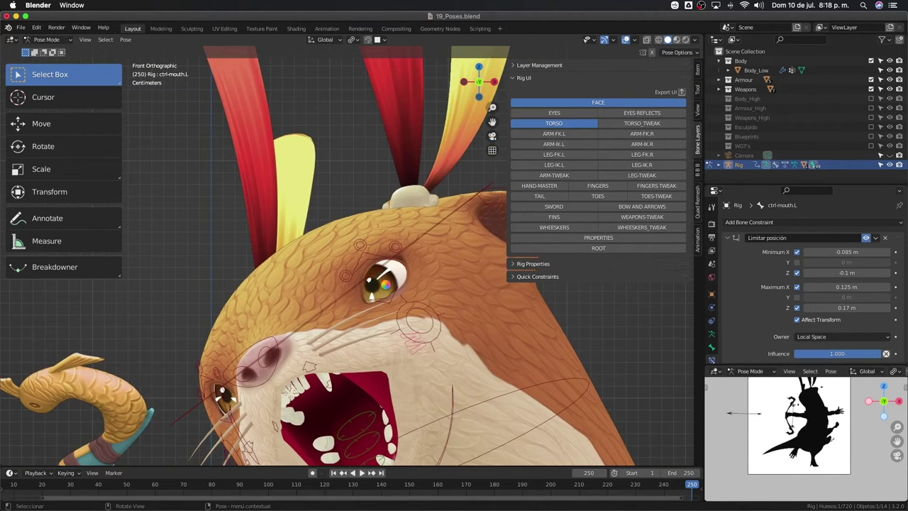
Lower the left inner and outer eyebrows and narrow the left upper and lower eyelids
{"action": "left_click", "coordinate": [388, 251]}
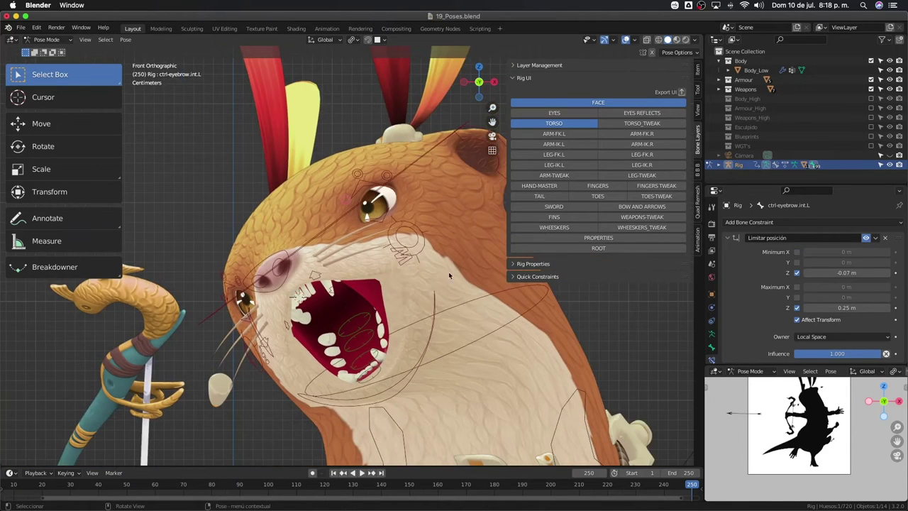
{"action": "right_click", "coordinate": [443, 243]}
{"action": "left_click", "coordinate": [434, 241]}
{"action": "key", "text": "g"}
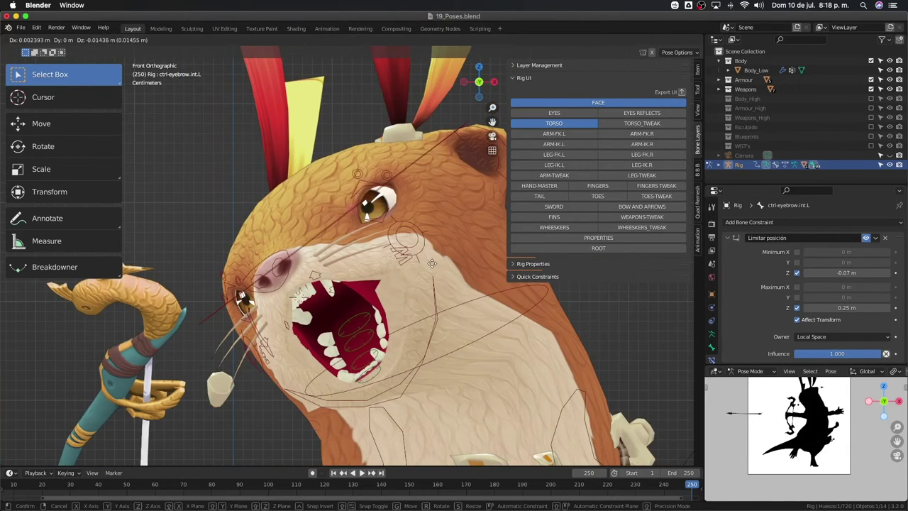
{"action": "left_click", "coordinate": [426, 256]}
{"action": "left_click", "coordinate": [396, 179]}
{"action": "key", "text": "g"}
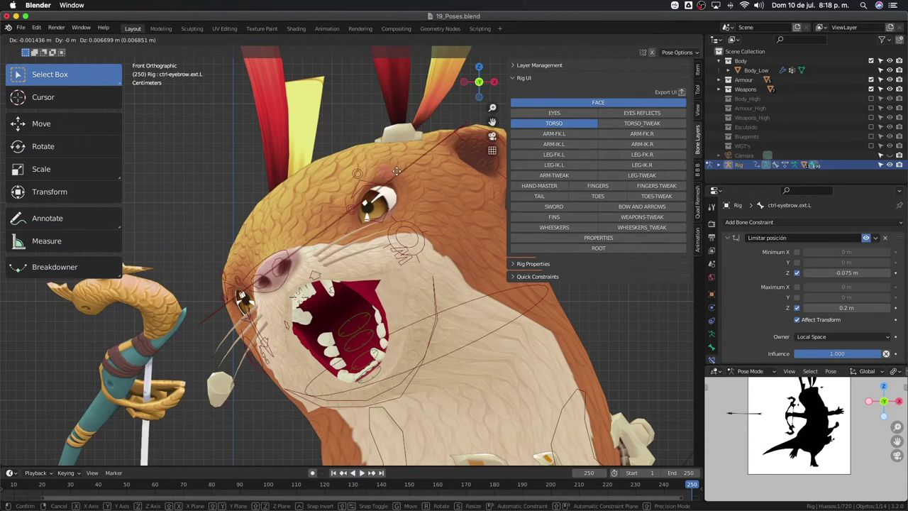
{"action": "left_click", "coordinate": [391, 156]}
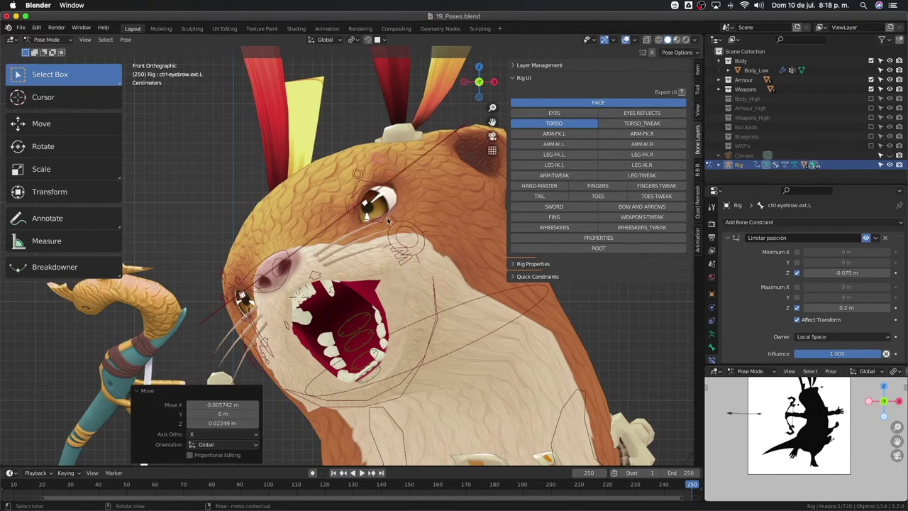
{"action": "left_click", "coordinate": [407, 233]}
{"action": "key", "text": "g"}
{"action": "left_click", "coordinate": [398, 234]}
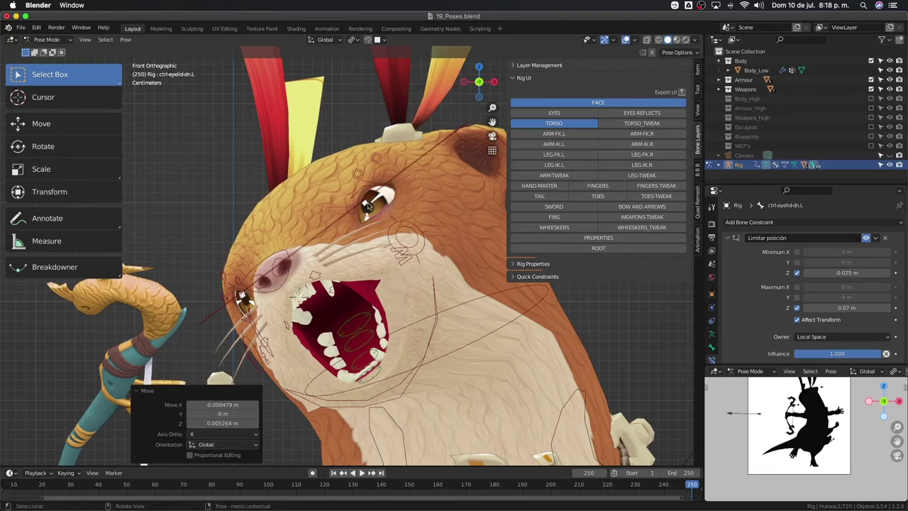
{"action": "left_click", "coordinate": [360, 187]}
{"action": "key", "text": "g"}
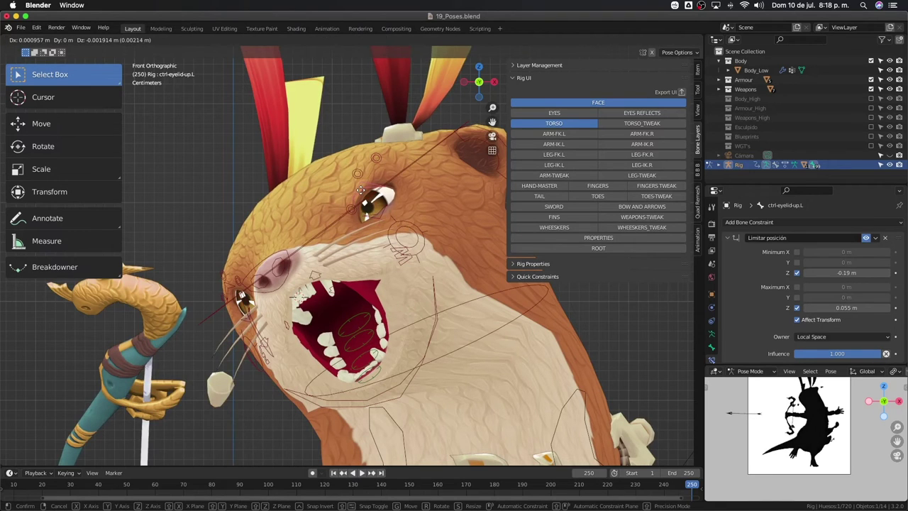
{"action": "left_click", "coordinate": [360, 184]}
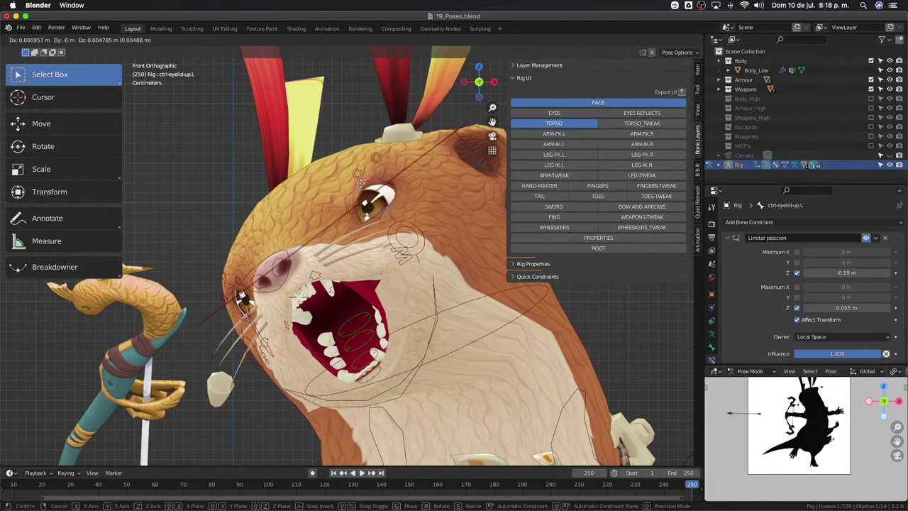
Adjust the right lower eyelid, inner and outer eyebrows, and upper eyelid, then check from the side
{"action": "left_click", "coordinate": [244, 318]}
{"action": "scroll", "coordinate": [244, 317], "scroll_direction": "up", "scroll_amount": 2}
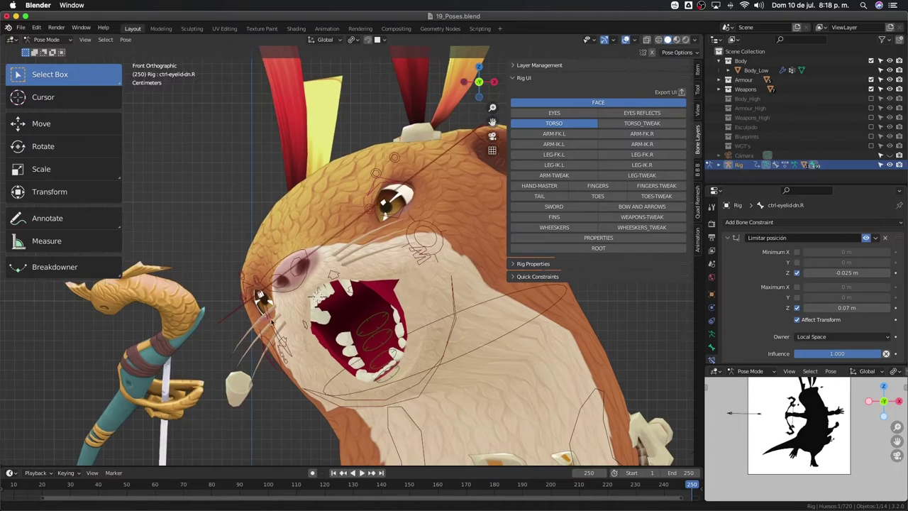
{"action": "scroll", "coordinate": [244, 317], "scroll_direction": "up", "scroll_amount": 2}
{"action": "key", "text": "g"}
{"action": "left_click", "coordinate": [331, 325]}
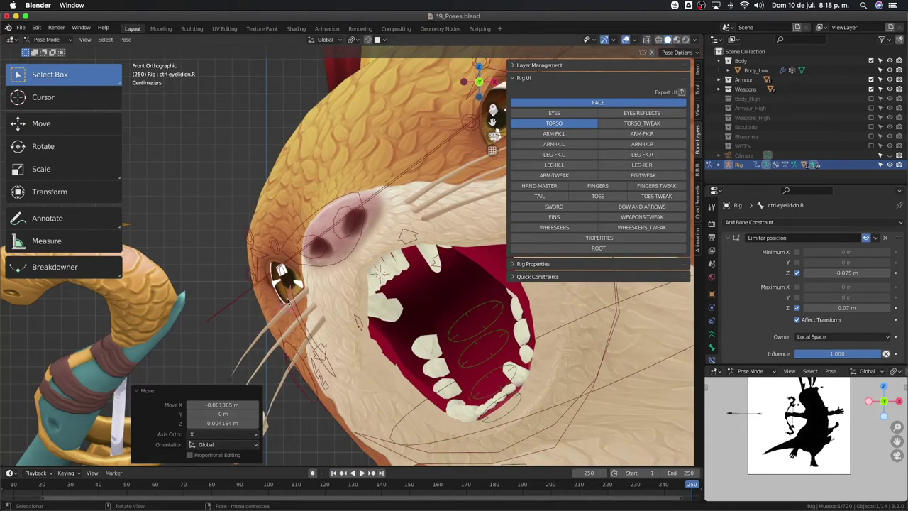
{"action": "left_click", "coordinate": [278, 248]}
{"action": "key", "text": "g"}
{"action": "left_click", "coordinate": [278, 254]}
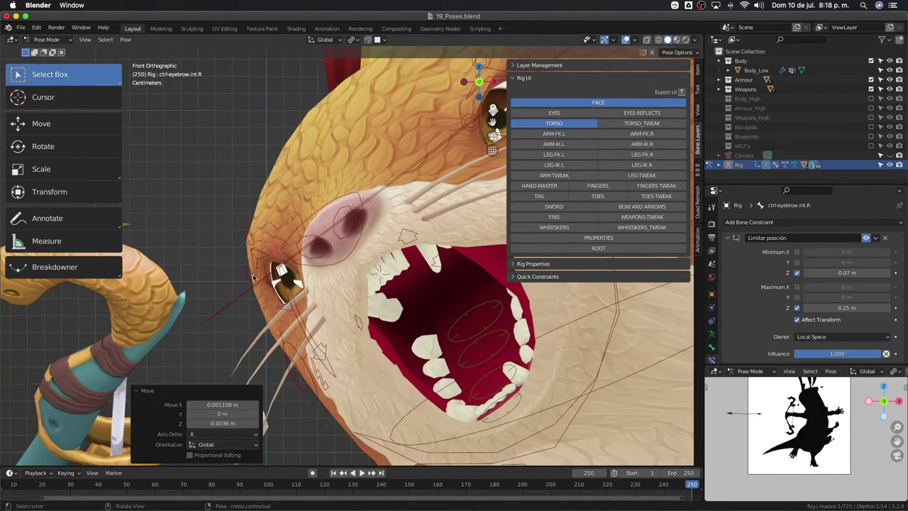
{"action": "left_click", "coordinate": [247, 269]}
{"action": "key", "text": "g"}
{"action": "left_click", "coordinate": [250, 282]}
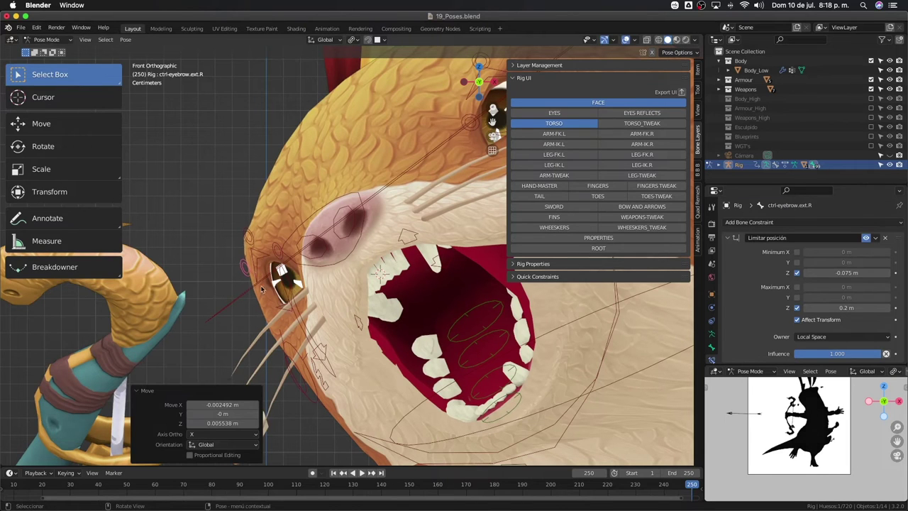
{"action": "left_click", "coordinate": [262, 290]}
{"action": "scroll", "coordinate": [261, 289], "scroll_direction": "down", "scroll_amount": 2}
{"action": "key", "text": "g"}
{"action": "left_click", "coordinate": [270, 258]}
{"action": "scroll", "coordinate": [380, 304], "scroll_direction": "down", "scroll_amount": 3}
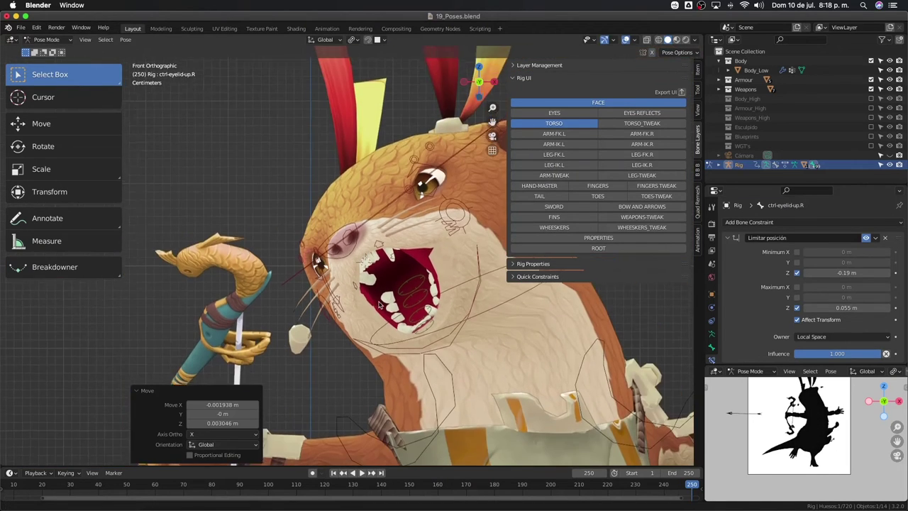
{"action": "mouse_move", "coordinate": [380, 304]}
{"action": "middle_mouse_down"}
{"action": "mouse_move", "coordinate": [403, 252]}
{"action": "mouse_move", "coordinate": [435, 233]}
{"action": "middle_mouse_up"}
Rotate the tgt-ear.L control about local Z, redoing it as a smaller -3.95° tilt
{"action": "left_click", "coordinate": [462, 207]}
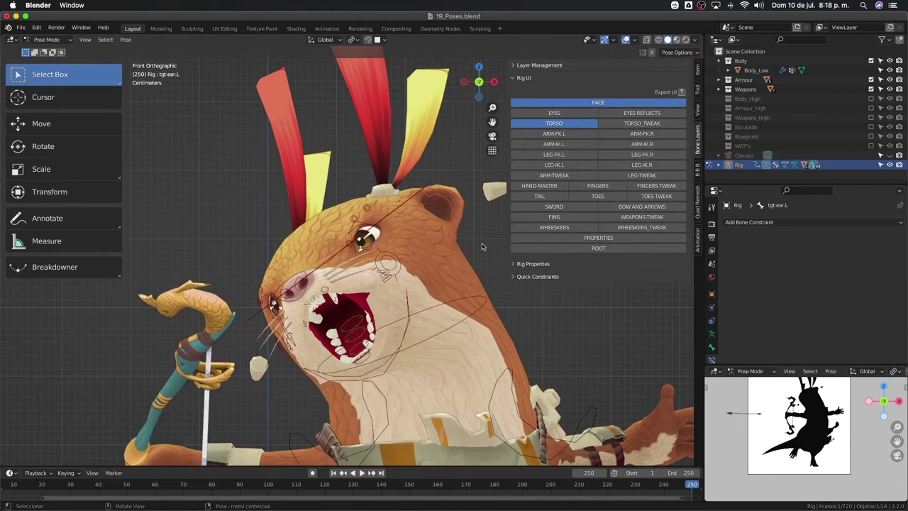
{"action": "key", "text": "r"}
{"action": "key", "text": "z"}
{"action": "key", "text": "z"}
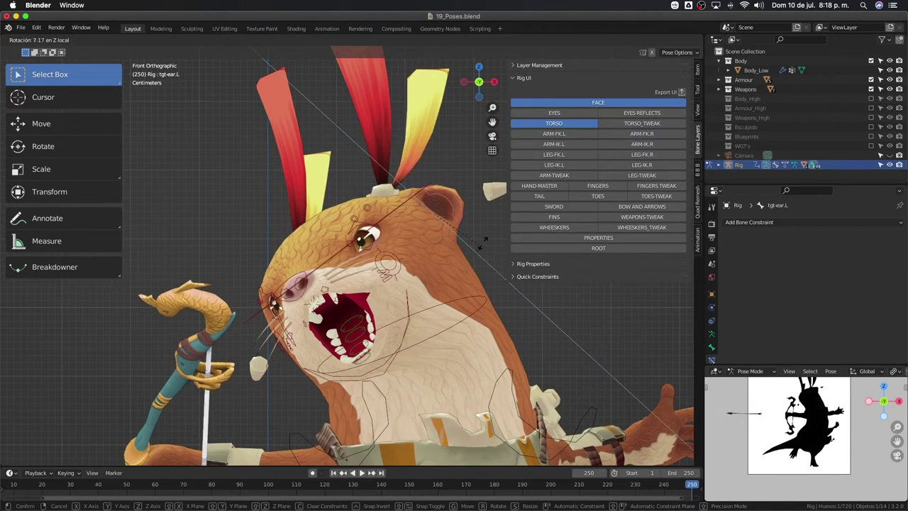
{"action": "left_click", "coordinate": [491, 232]}
{"action": "key", "text": "g"}
{"action": "key", "text": "Escape"}
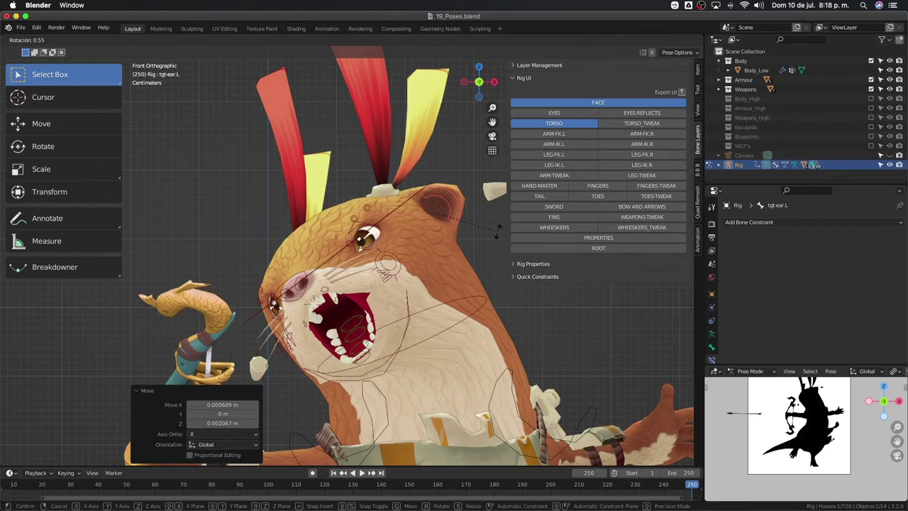
{"action": "key", "text": "r"}
{"action": "left_click", "coordinate": [393, 284]}
Zoom and pan to frame the whole otter and check the finished pose
{"action": "scroll", "coordinate": [394, 284], "scroll_direction": "up", "scroll_amount": 2}
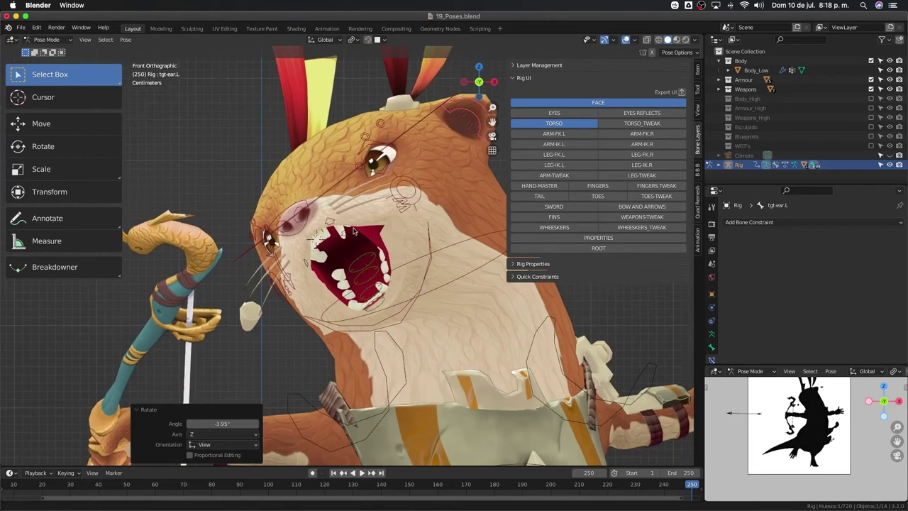
{"action": "scroll", "coordinate": [347, 261], "scroll_direction": "down", "scroll_amount": 3}
{"action": "scroll", "coordinate": [304, 292], "scroll_direction": "down", "scroll_amount": 2}
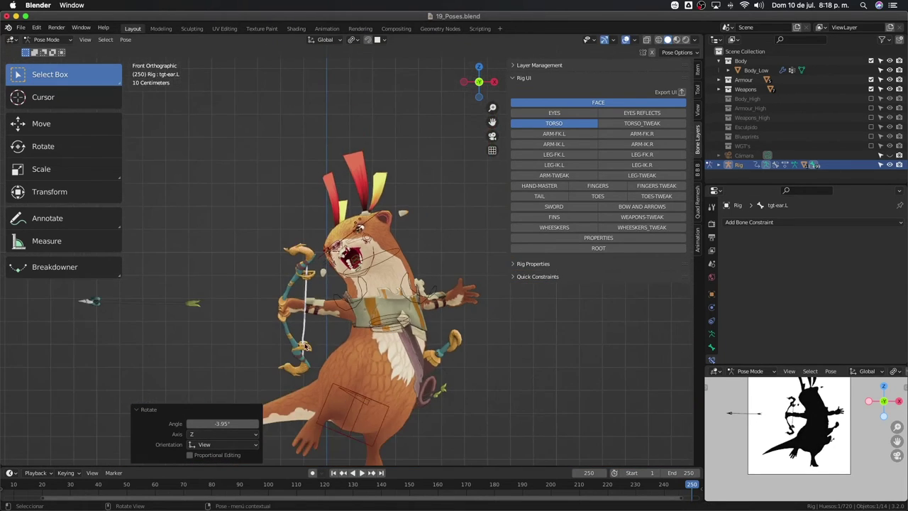
{"action": "scroll", "coordinate": [317, 302], "scroll_direction": "up", "scroll_amount": 2}
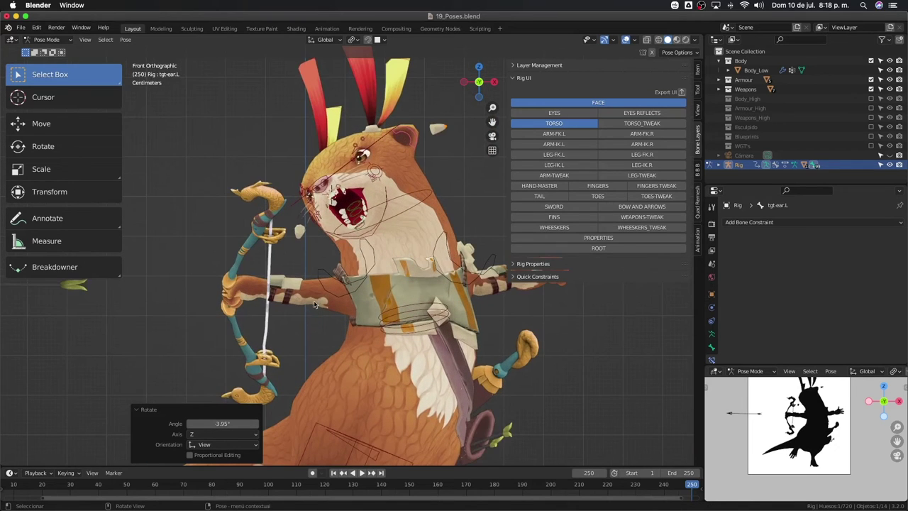
{"action": "scroll", "coordinate": [334, 326], "scroll_direction": "down", "scroll_amount": 2}
{"action": "scroll", "coordinate": [383, 335], "scroll_direction": "down", "scroll_amount": 1}
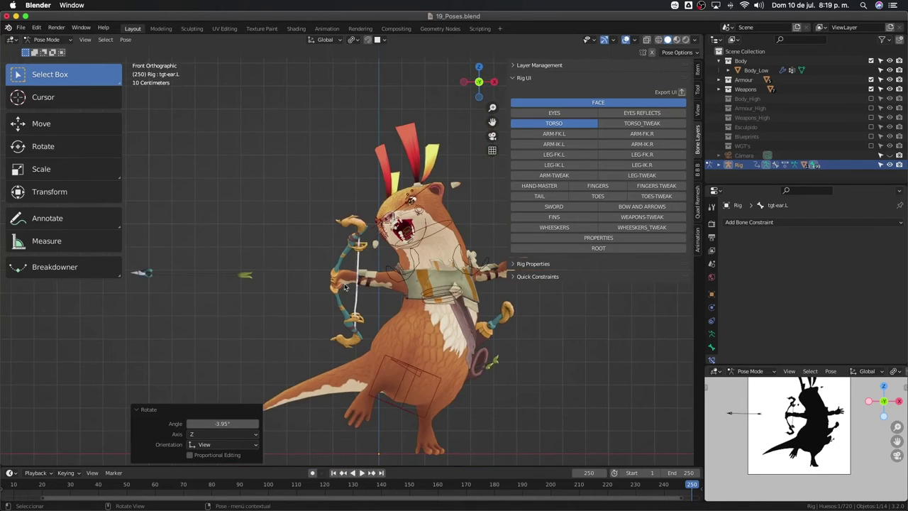
{"action": "scroll", "coordinate": [346, 287], "scroll_direction": "up", "scroll_amount": 2}
{"action": "middle_click_drag", "start_coordinate": [394, 293], "coordinate": [377, 269], "text": "shift"}
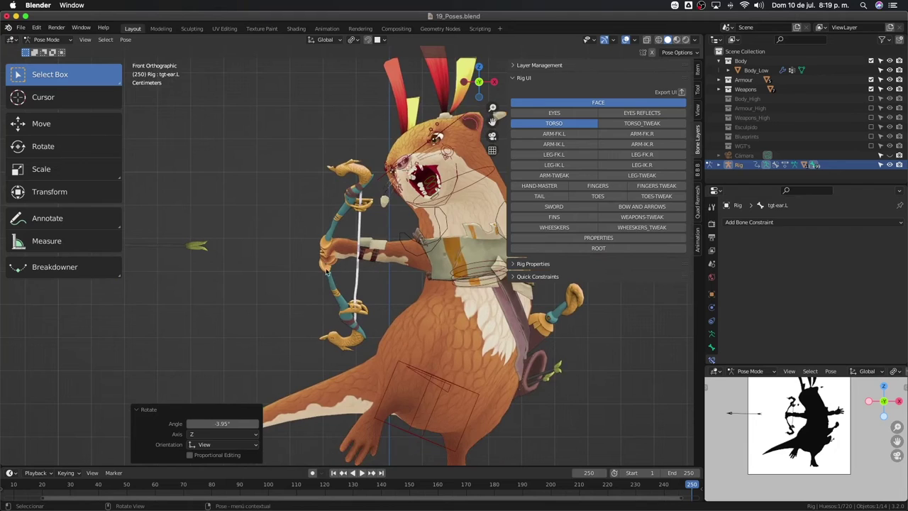
{"action": "scroll", "coordinate": [401, 233], "scroll_direction": "up", "scroll_amount": 1}
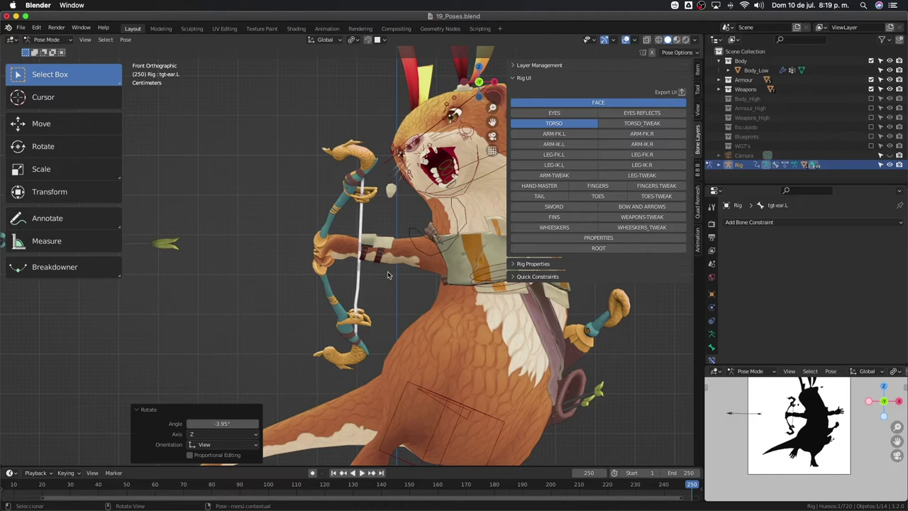
Undo the last two edits and zoom in on the otter's face
{"action": "key", "text": "ctrl+z"}
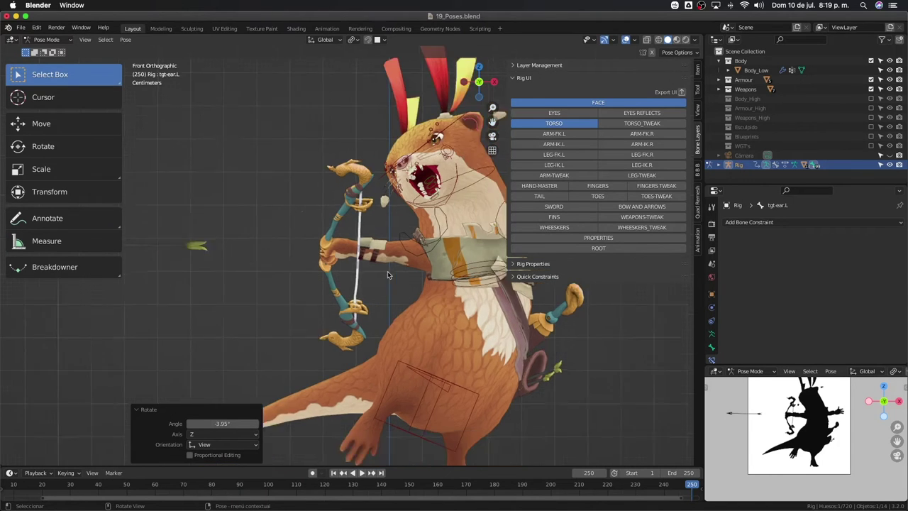
{"action": "key", "text": "ctrl+z"}
{"action": "scroll", "coordinate": [363, 239], "scroll_direction": "up", "scroll_amount": 2}
{"action": "scroll", "coordinate": [362, 239], "scroll_direction": "up", "scroll_amount": 3}
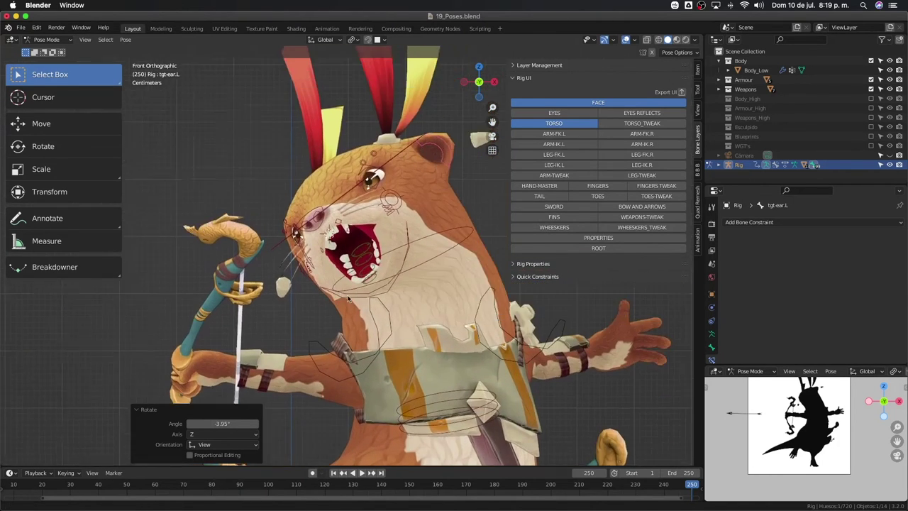
{"action": "scroll", "coordinate": [378, 291], "scroll_direction": "up", "scroll_amount": 2}
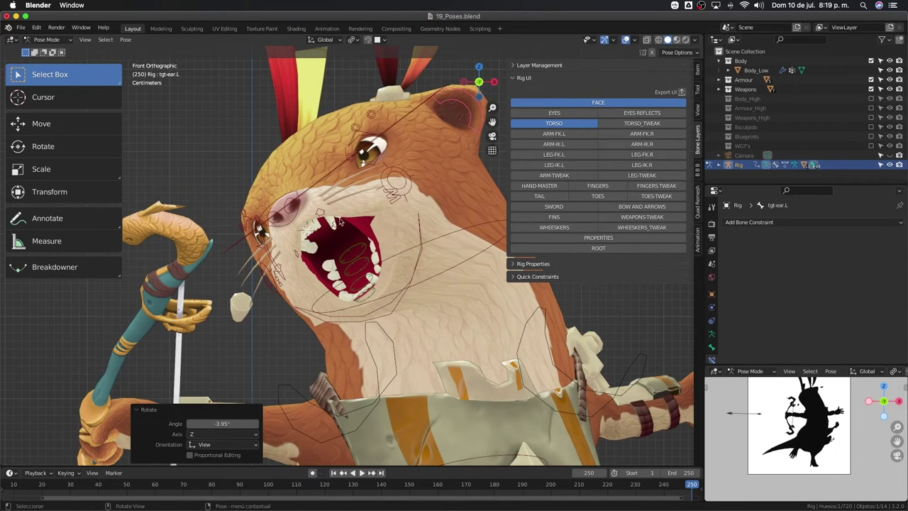
Pull the left lower lip control down, then select the right lower lip control
{"action": "left_click", "coordinate": [346, 231]}
{"action": "key", "text": "g"}
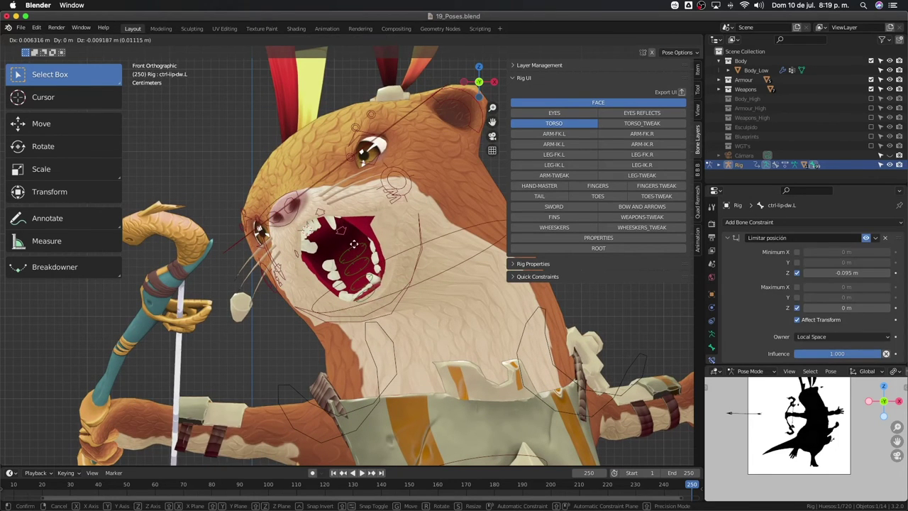
{"action": "left_click", "coordinate": [353, 245]}
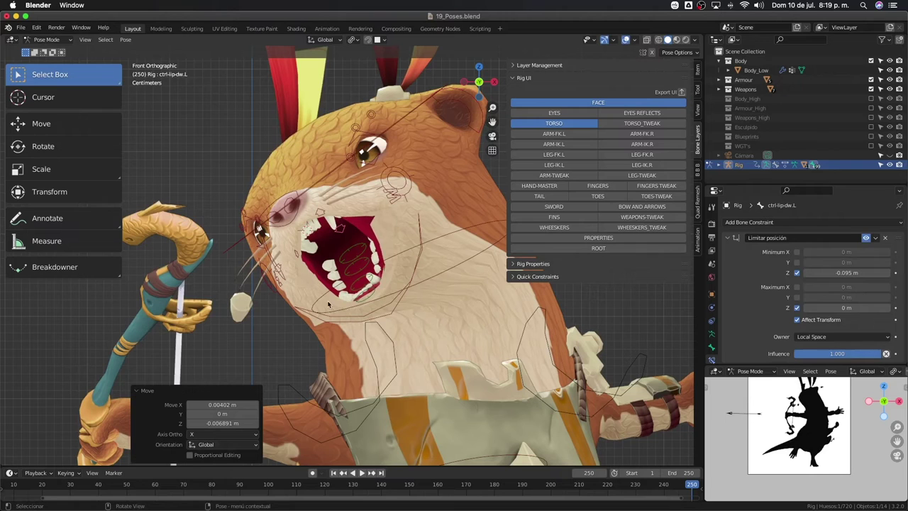
{"action": "left_click", "coordinate": [282, 269]}
Lower the right lower lip, then rotate the first tongue control around its X axis
{"action": "key", "text": "g"}
{"action": "left_click", "coordinate": [323, 252]}
{"action": "middle_click_drag", "start_coordinate": [323, 252], "coordinate": [348, 277]}
{"action": "left_click", "coordinate": [366, 263]}
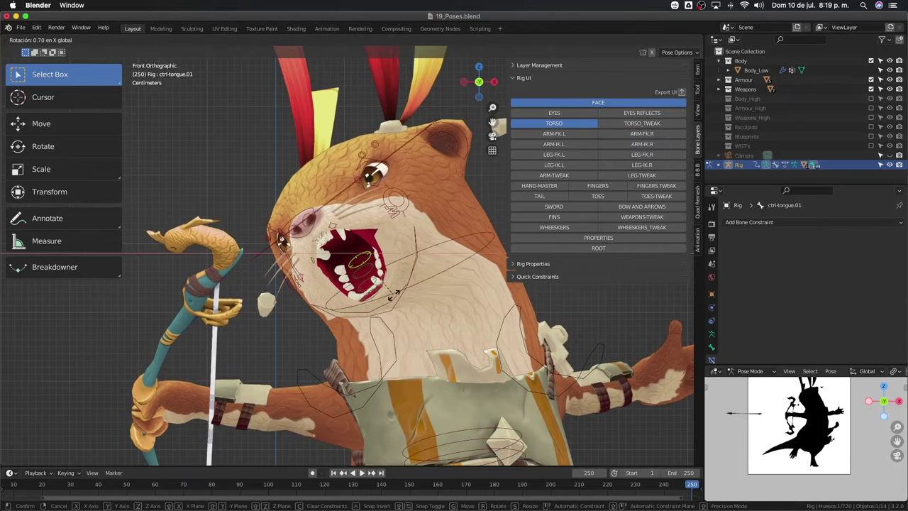
{"action": "key", "text": "r"}
{"action": "key", "text": "x"}
{"action": "key", "text": "x"}
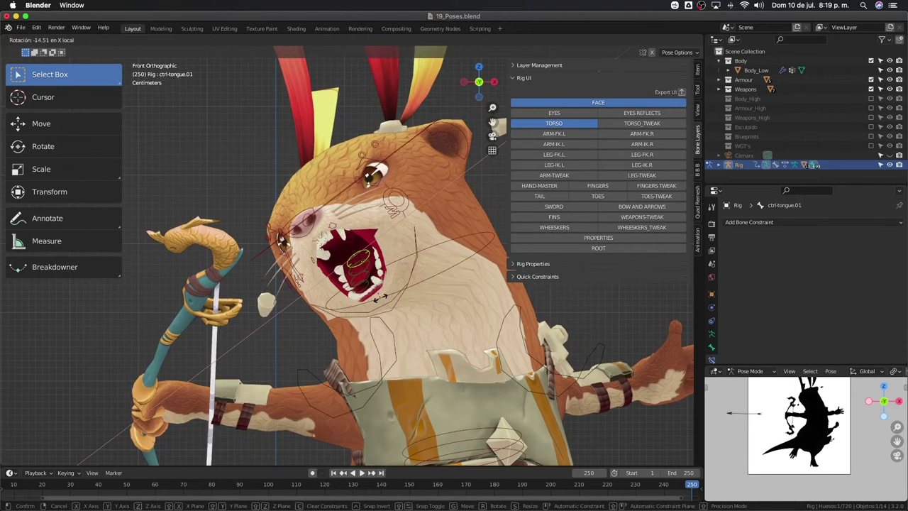
{"action": "left_click", "coordinate": [351, 266]}
{"action": "scroll", "coordinate": [357, 286], "scroll_direction": "up", "scroll_amount": 2}
Hide the torso bones and curl the second tongue segment further around its local X axis
{"action": "key", "text": "r"}
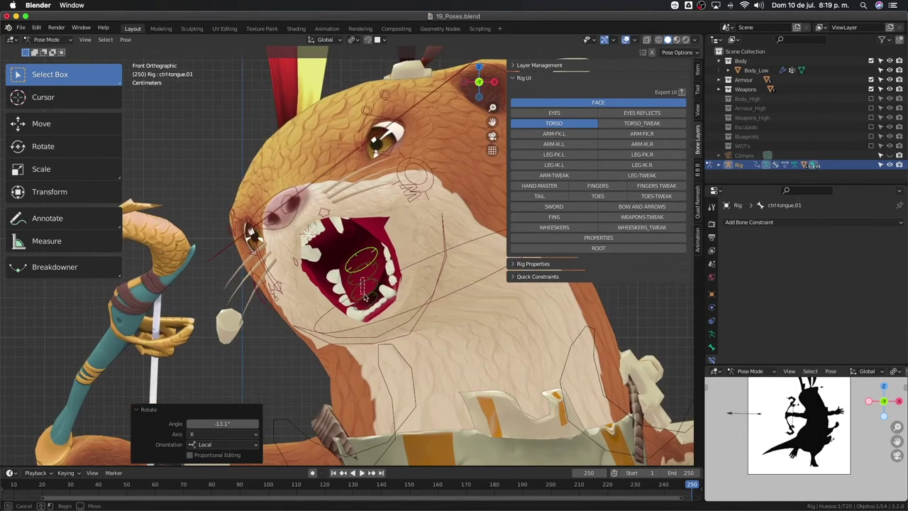
{"action": "key", "text": "Escape"}
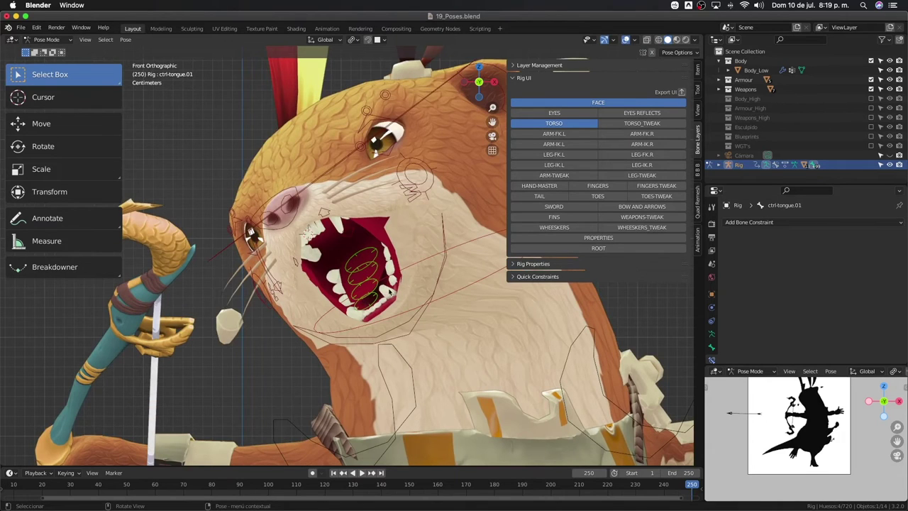
{"action": "left_click", "coordinate": [378, 276]}
{"action": "left_click", "coordinate": [554, 123]}
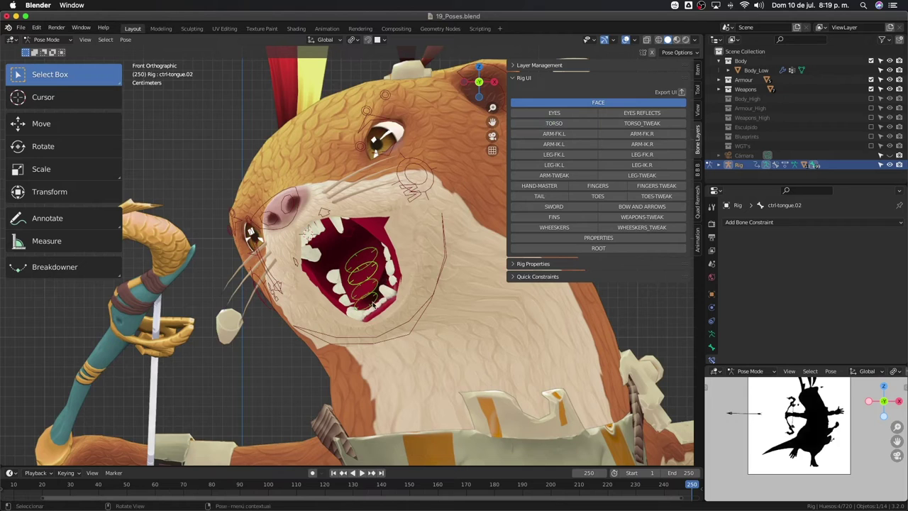
{"action": "key", "text": "r"}
{"action": "key", "text": "x"}
{"action": "key", "text": "x"}
{"action": "left_click", "coordinate": [383, 295]}
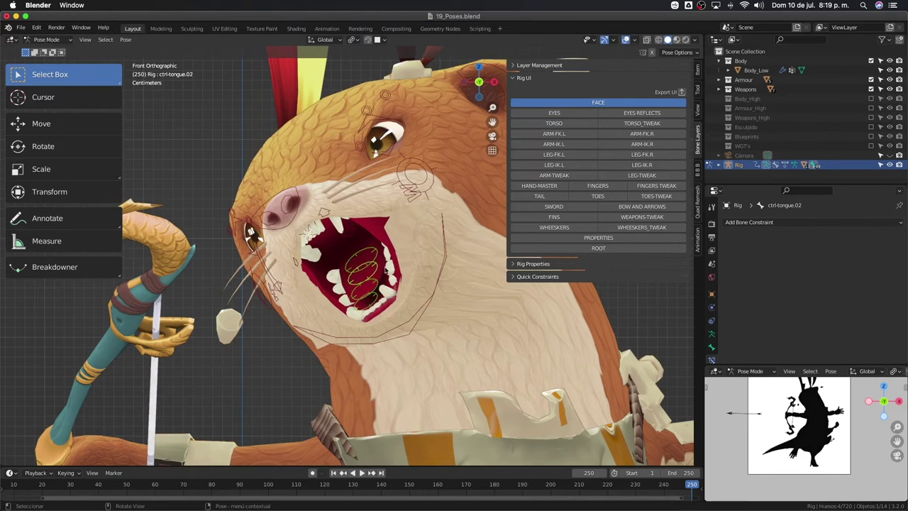
{"action": "key", "text": "r"}
{"action": "key", "text": "x"}
{"action": "key", "text": "x"}
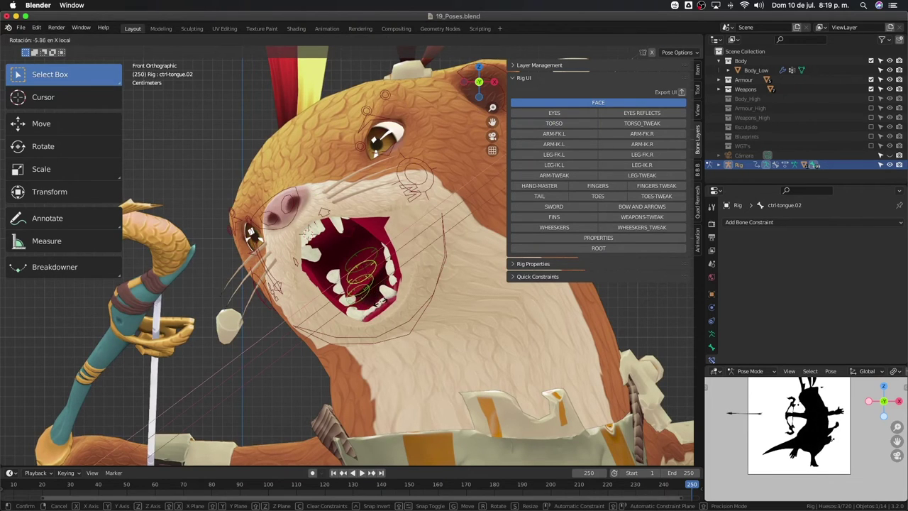
{"action": "left_click", "coordinate": [384, 266]}
Tilt the first tongue control to 13.4° around its local X axis
{"action": "left_click", "coordinate": [366, 282]}
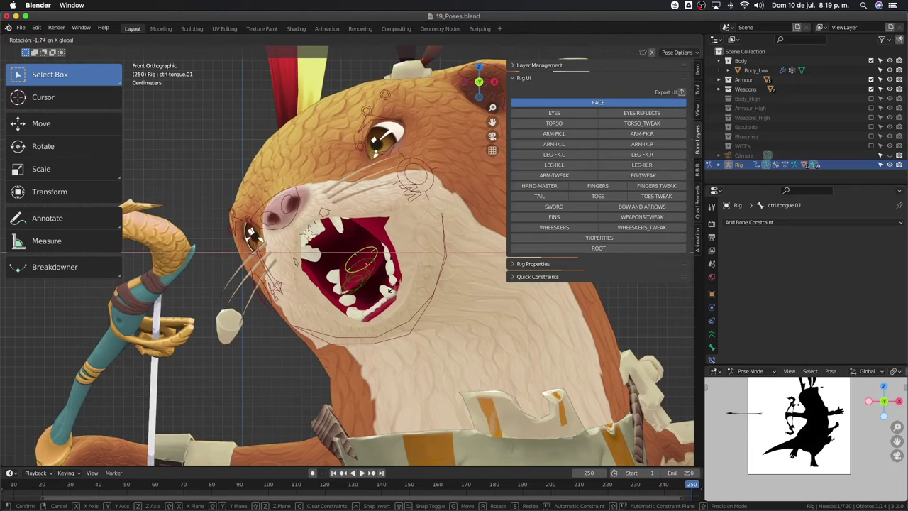
{"action": "key", "text": "r"}
{"action": "key", "text": "x"}
{"action": "key", "text": "x"}
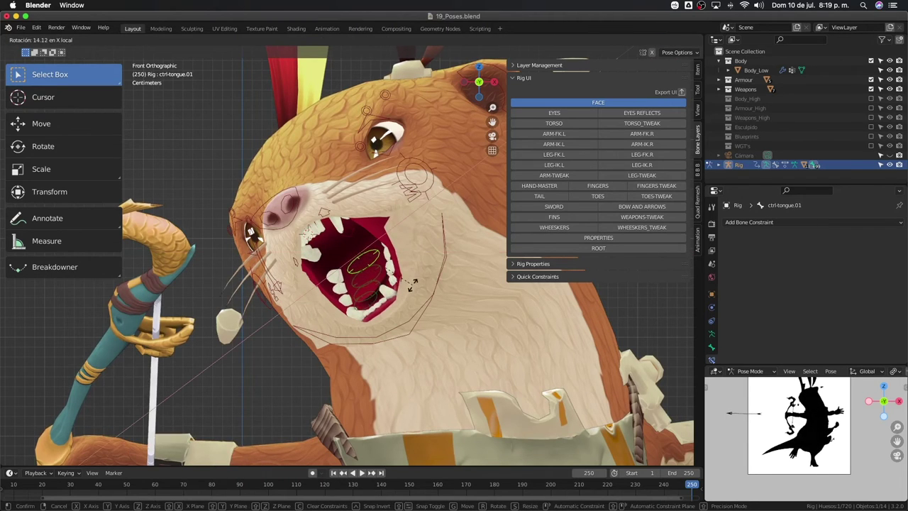
{"action": "left_click", "coordinate": [411, 284]}
{"action": "key", "text": "g"}
{"action": "key", "text": "y"}
{"action": "key", "text": "Escape"}
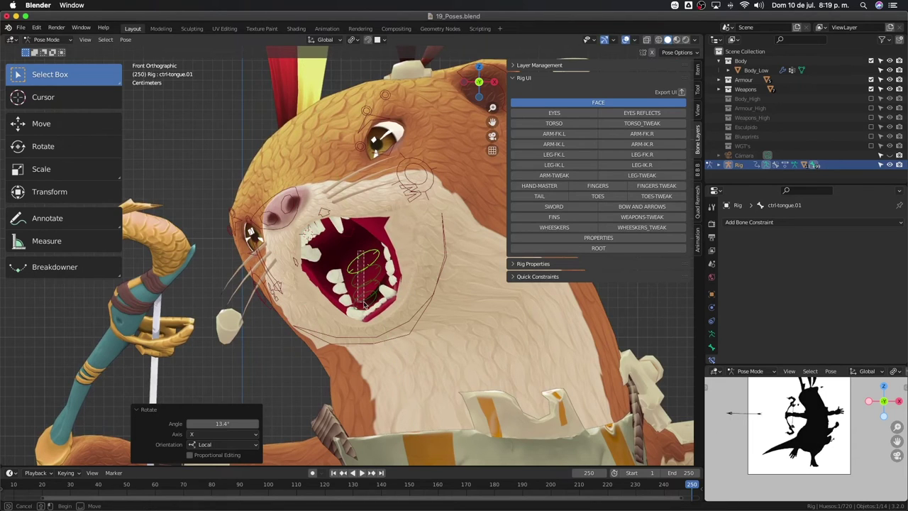
Stretch all tongue bones along their length and tilt them -3.09° around X
{"action": "left_click_drag", "start_coordinate": [369, 256], "coordinate": [368, 304]}
{"action": "key", "text": "s"}
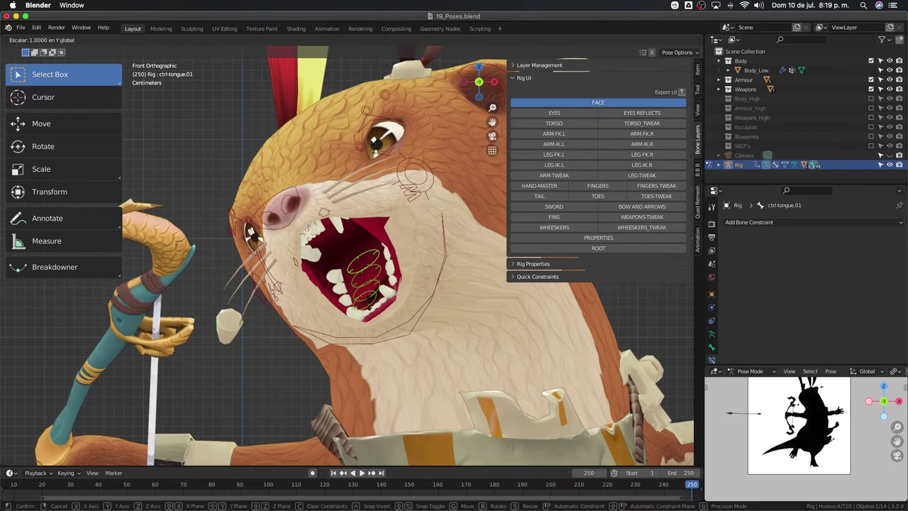
{"action": "key", "text": "y"}
{"action": "key", "text": "y"}
{"action": "scroll", "coordinate": [373, 304], "scroll_direction": "down", "scroll_amount": 2}
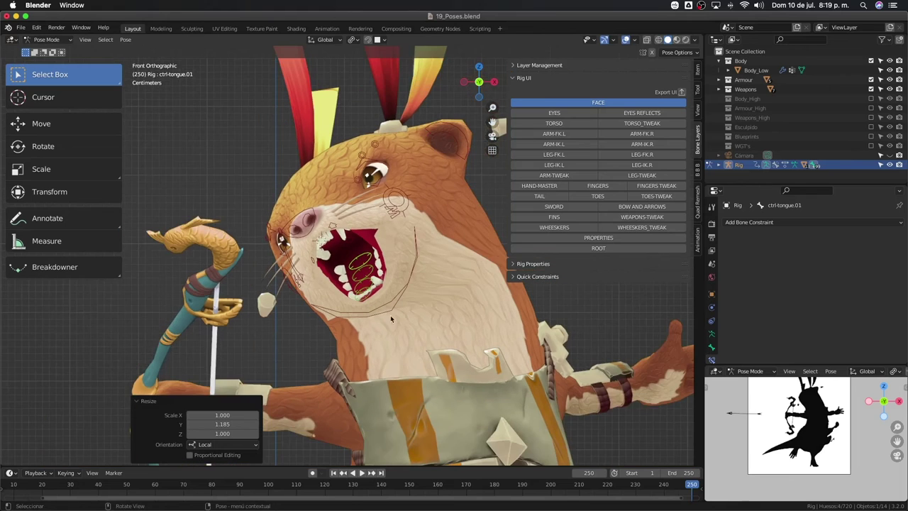
{"action": "key", "text": "r"}
{"action": "key", "text": "x"}
{"action": "key", "text": "x"}
{"action": "left_click", "coordinate": [388, 320]}
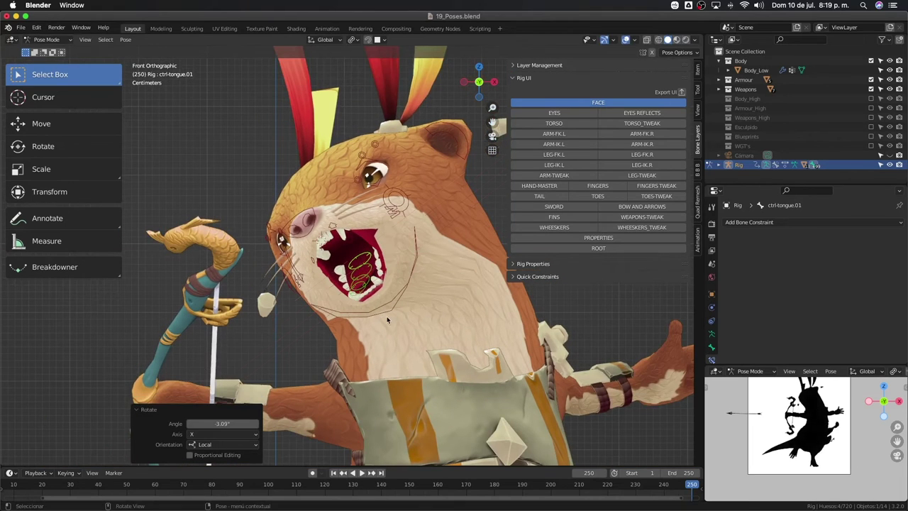
Give the tongue a small sideways rotation and a free trackball rotation
{"action": "key", "text": "r"}
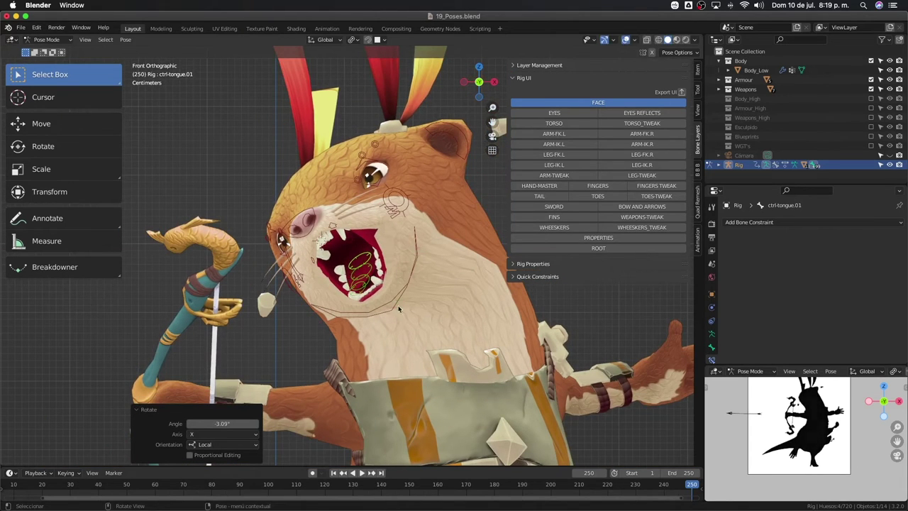
{"action": "left_click", "coordinate": [440, 289]}
{"action": "key", "text": "r"}
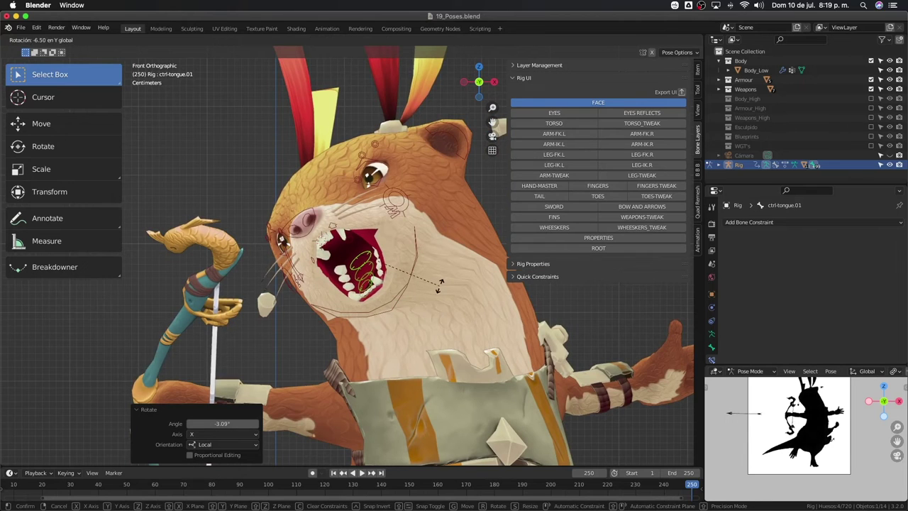
{"action": "key", "text": "r"}
{"action": "left_click", "coordinate": [439, 285]}
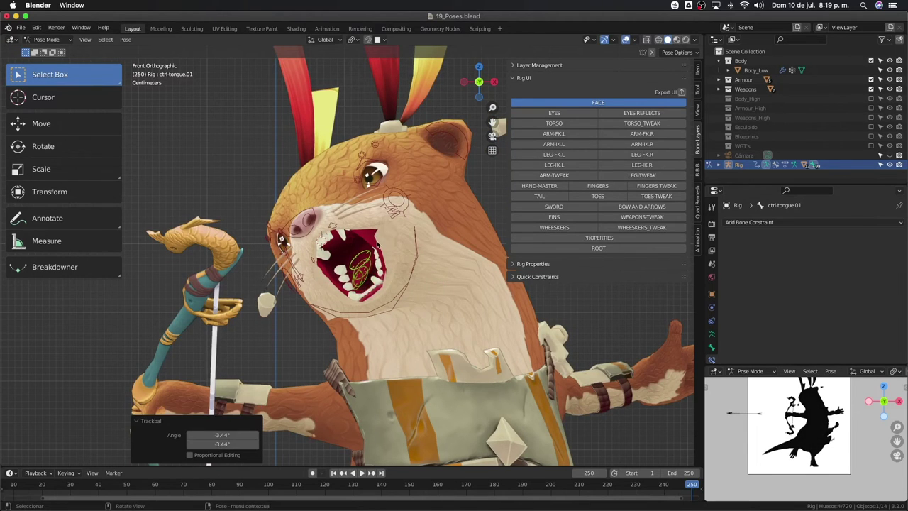
{"action": "mouse_move", "coordinate": [440, 286]}
{"action": "middle_mouse_down"}
{"action": "mouse_move", "coordinate": [388, 257]}
{"action": "mouse_move", "coordinate": [452, 269]}
{"action": "mouse_move", "coordinate": [394, 245]}
{"action": "mouse_move", "coordinate": [317, 365]}
{"action": "middle_mouse_up"}
{"action": "scroll", "coordinate": [452, 269], "scroll_direction": "up", "scroll_amount": 4}
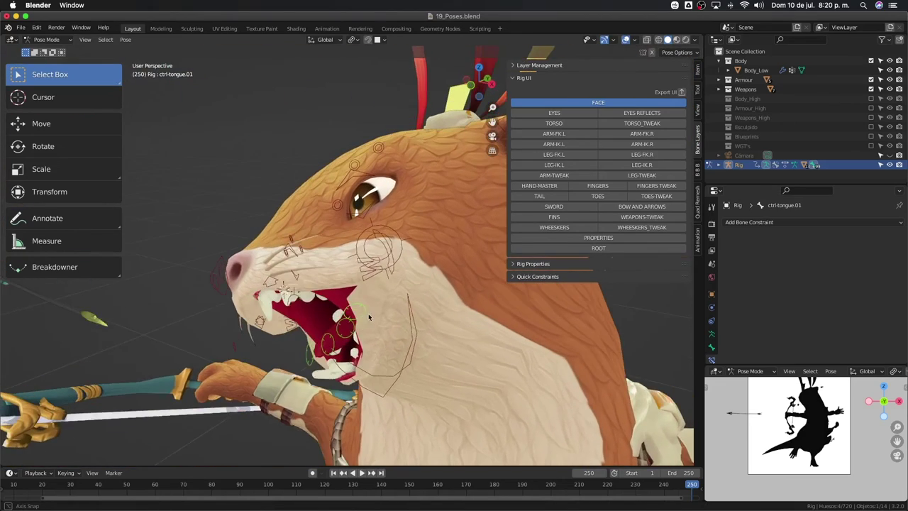
From a side view, rotate the tongue 3.09° around global X, then return to camera view
{"action": "key", "text": "r"}
{"action": "key", "text": "r"}
{"action": "middle_click_drag", "start_coordinate": [316, 365], "coordinate": [299, 334]}
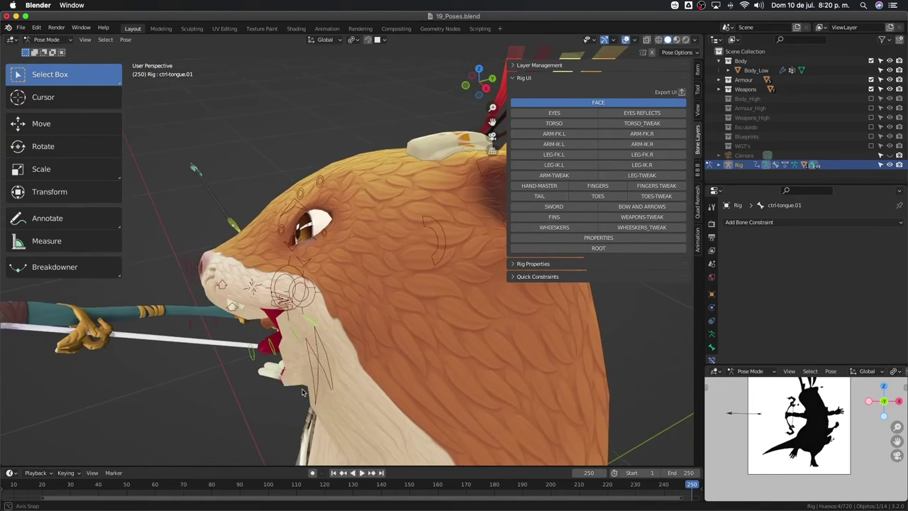
{"action": "key", "text": "x"}
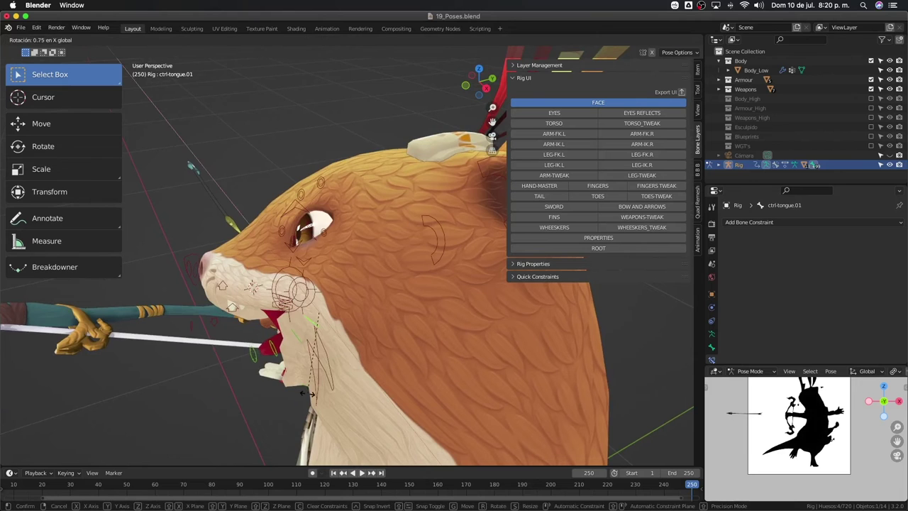
{"action": "left_click", "coordinate": [312, 394]}
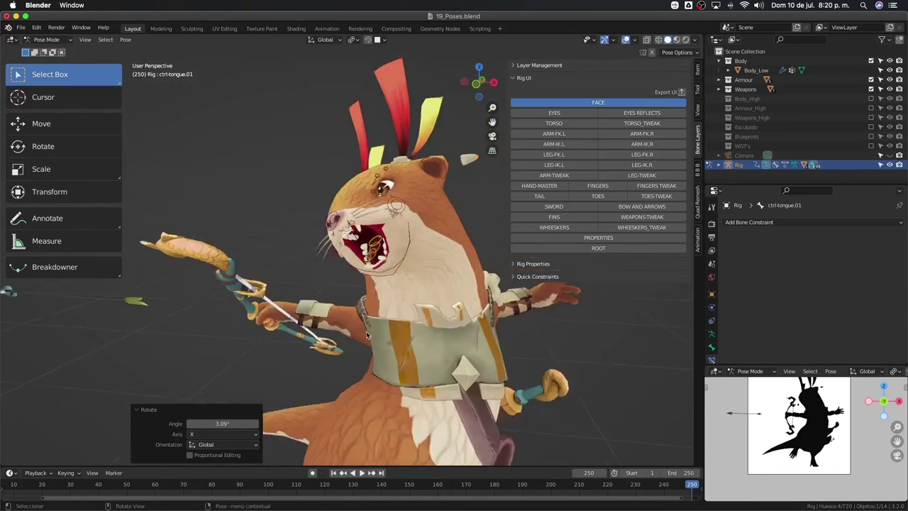
{"action": "key", "text": "KP_0"}
{"action": "scroll", "coordinate": [367, 326], "scroll_direction": "up", "scroll_amount": 2}
Move the otter's nostril control to a new position
{"action": "scroll", "coordinate": [329, 256], "scroll_direction": "up", "scroll_amount": 2}
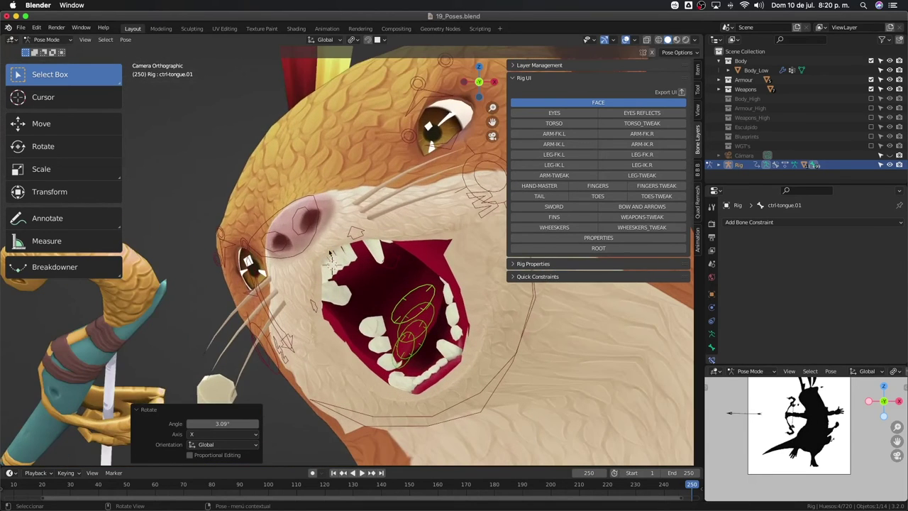
{"action": "left_click", "coordinate": [308, 235]}
{"action": "key", "text": "g"}
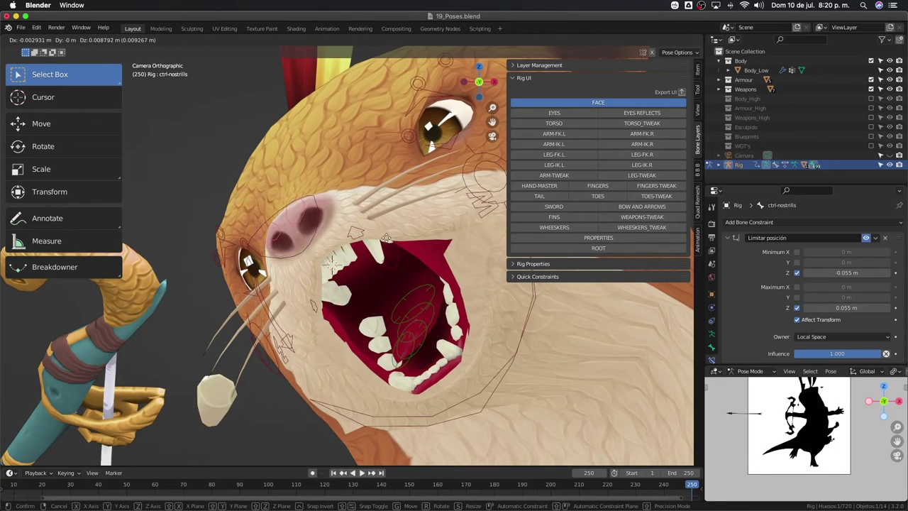
{"action": "left_click", "coordinate": [388, 243]}
{"action": "scroll", "coordinate": [405, 234], "scroll_direction": "down", "scroll_amount": 2}
{"action": "scroll", "coordinate": [414, 229], "scroll_direction": "down", "scroll_amount": 1}
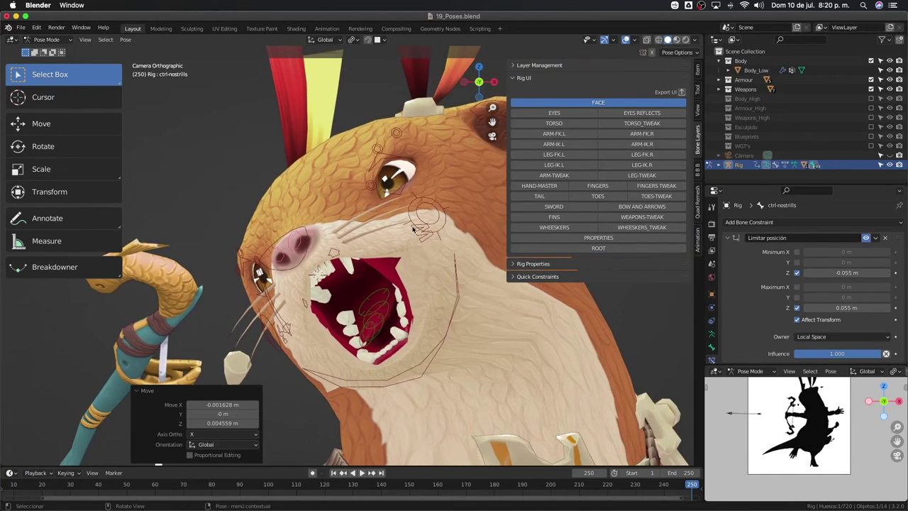
Nudge the right cheek control about 0.0023 m along X and 0.0014 m along Z
{"action": "left_click", "coordinate": [447, 215]}
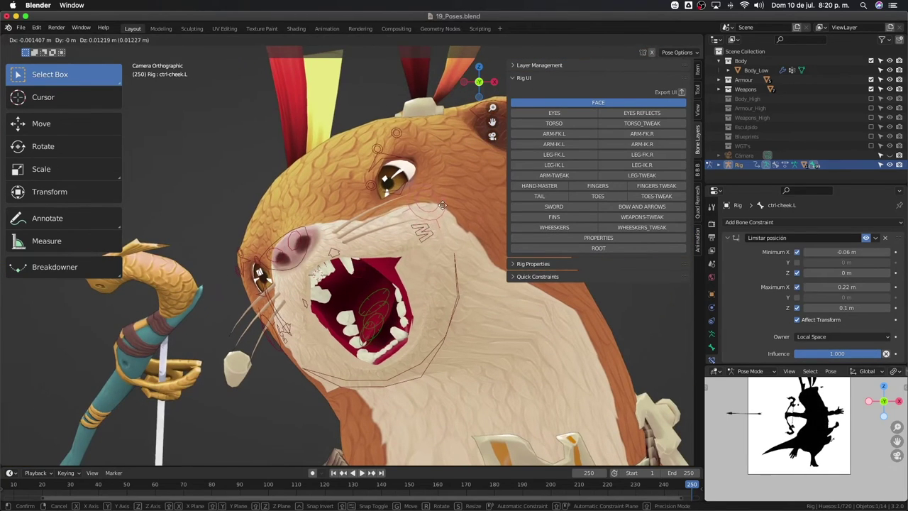
{"action": "left_click", "coordinate": [277, 348]}
{"action": "key", "text": "g"}
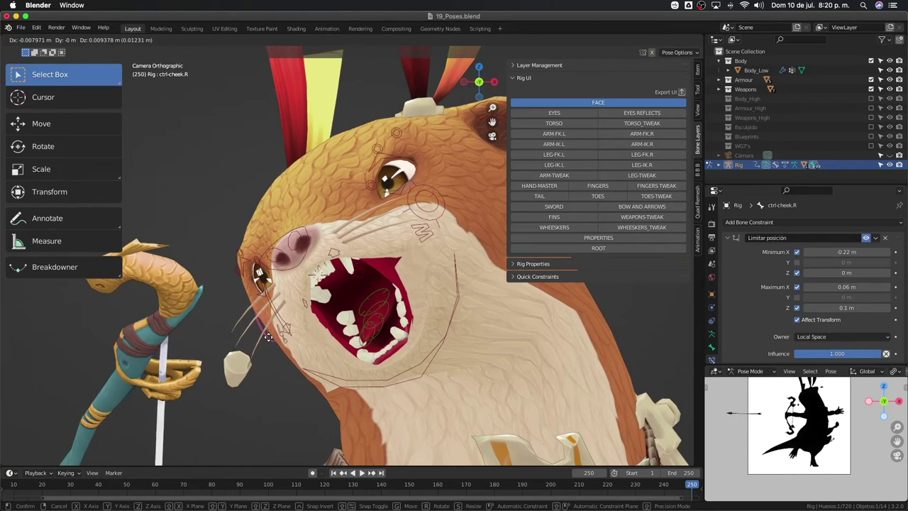
{"action": "left_click", "coordinate": [313, 310]}
Dismiss the Quick Favorites pop-up and orbit and zoom to view the whole otter
{"action": "scroll", "coordinate": [320, 340], "scroll_direction": "down", "scroll_amount": 2}
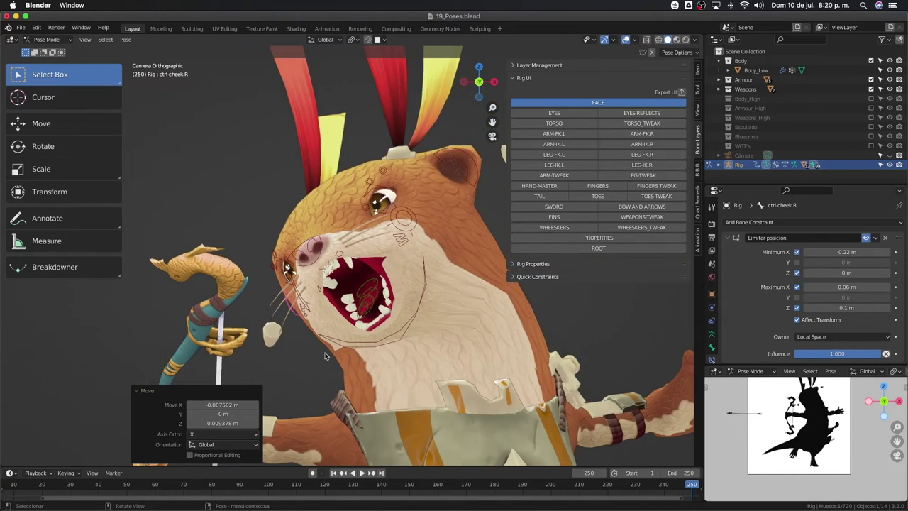
{"action": "scroll", "coordinate": [353, 323], "scroll_direction": "up", "scroll_amount": 2}
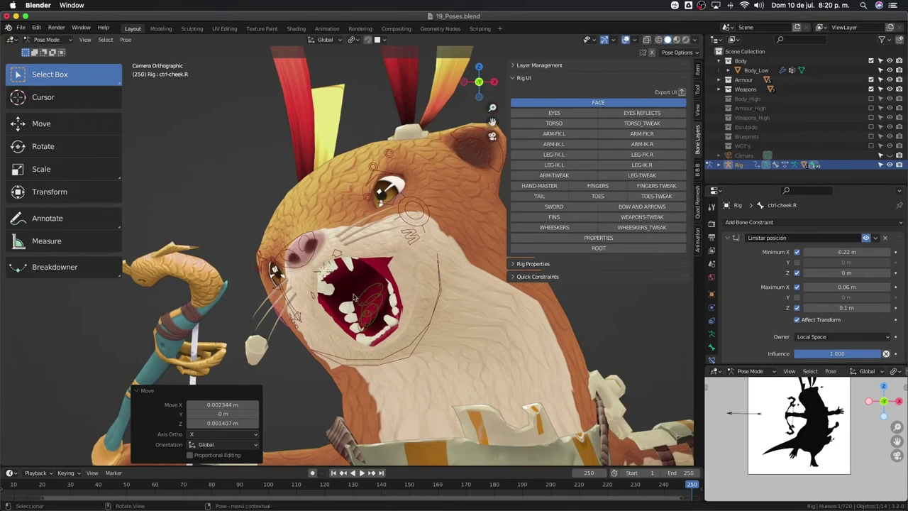
{"action": "key", "text": "q"}
{"action": "left_click", "coordinate": [397, 253]}
{"action": "mouse_move", "coordinate": [397, 253]}
{"action": "middle_mouse_down"}
{"action": "mouse_move", "coordinate": [387, 284]}
{"action": "mouse_move", "coordinate": [393, 298]}
{"action": "mouse_move", "coordinate": [399, 264]}
{"action": "mouse_move", "coordinate": [361, 282]}
{"action": "mouse_move", "coordinate": [384, 275]}
{"action": "middle_mouse_up"}
{"action": "scroll", "coordinate": [387, 284], "scroll_direction": "down", "scroll_amount": 4}
{"action": "scroll", "coordinate": [394, 298], "scroll_direction": "up", "scroll_amount": 1}
{"action": "scroll", "coordinate": [396, 294], "scroll_direction": "up", "scroll_amount": 1}
{"action": "scroll", "coordinate": [398, 289], "scroll_direction": "up", "scroll_amount": 1}
{"action": "scroll", "coordinate": [401, 284], "scroll_direction": "up", "scroll_amount": 2}
{"action": "scroll", "coordinate": [360, 282], "scroll_direction": "up", "scroll_amount": 2}
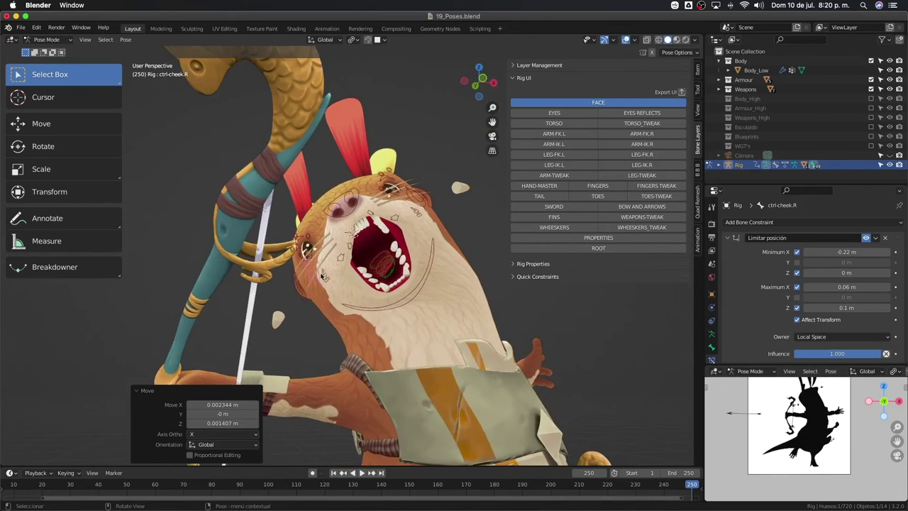
Raise the left and right mouth corner controls along their local Z axes
{"action": "middle_click_drag", "start_coordinate": [327, 282], "coordinate": [349, 301]}
{"action": "left_click", "coordinate": [350, 301]}
{"action": "key", "text": "g"}
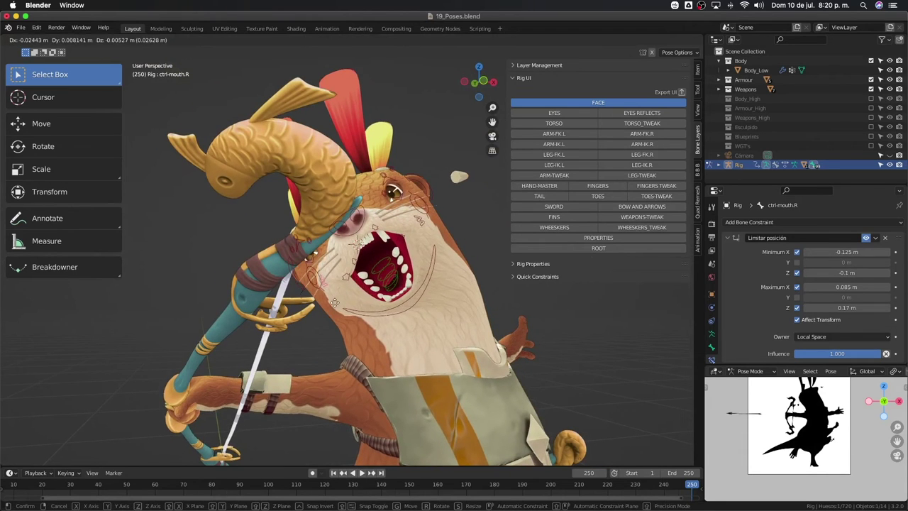
{"action": "left_click", "coordinate": [354, 284]}
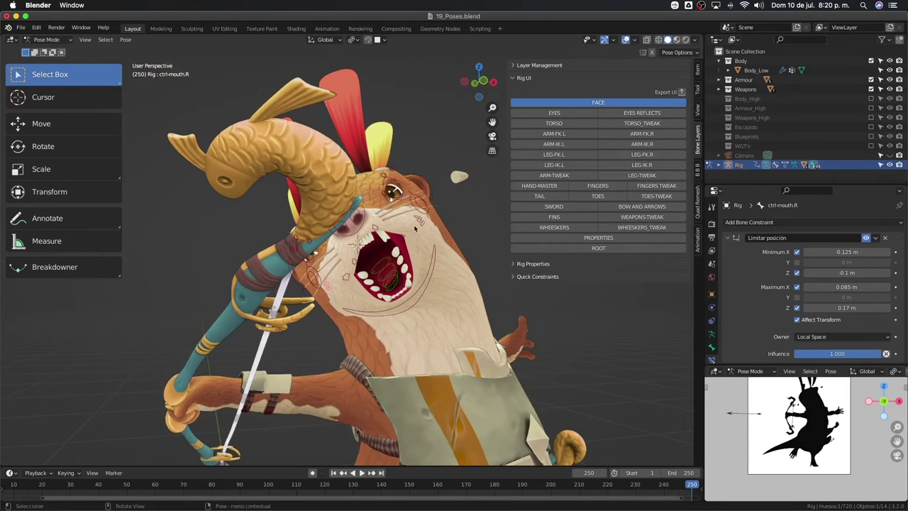
{"action": "middle_click_drag", "start_coordinate": [429, 241], "coordinate": [437, 245]}
{"action": "key", "text": "g"}
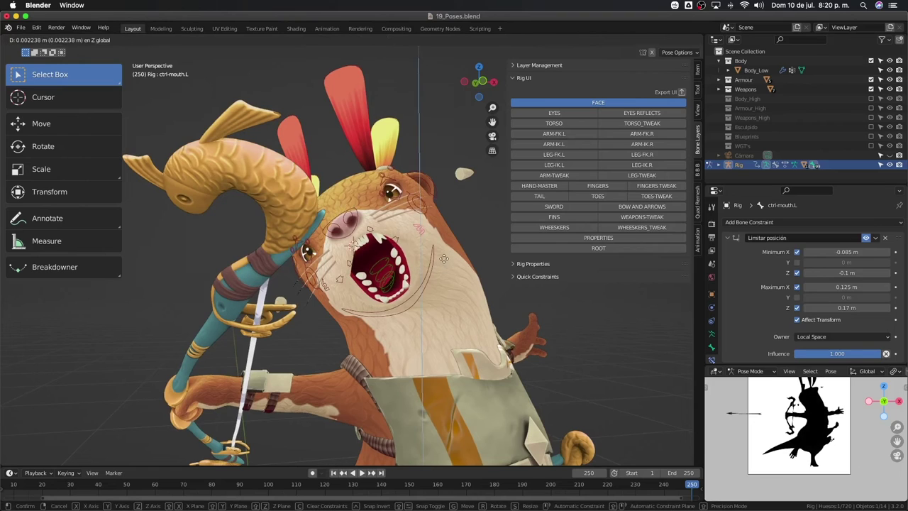
{"action": "key", "text": "z"}
{"action": "key", "text": "z"}
{"action": "left_click", "coordinate": [441, 245]}
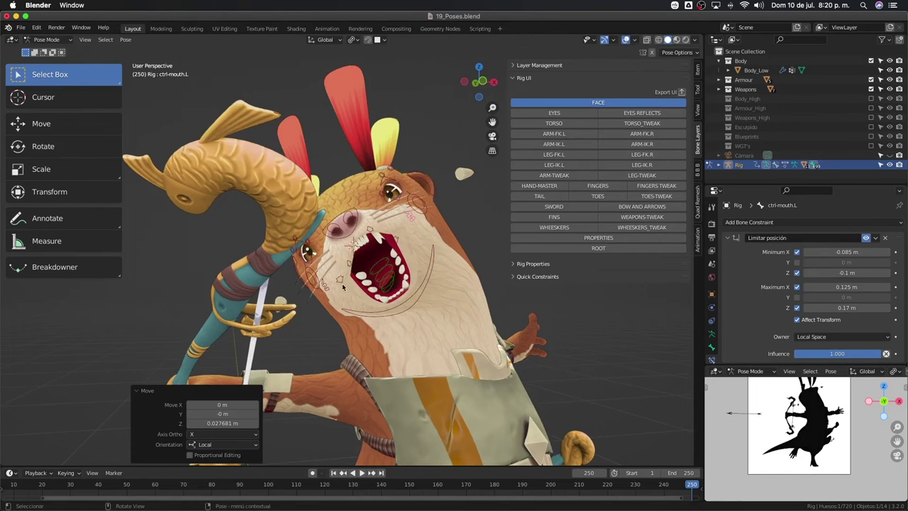
{"action": "left_click", "coordinate": [358, 316]}
{"action": "key", "text": "g"}
{"action": "key", "text": "z"}
{"action": "key", "text": "z"}
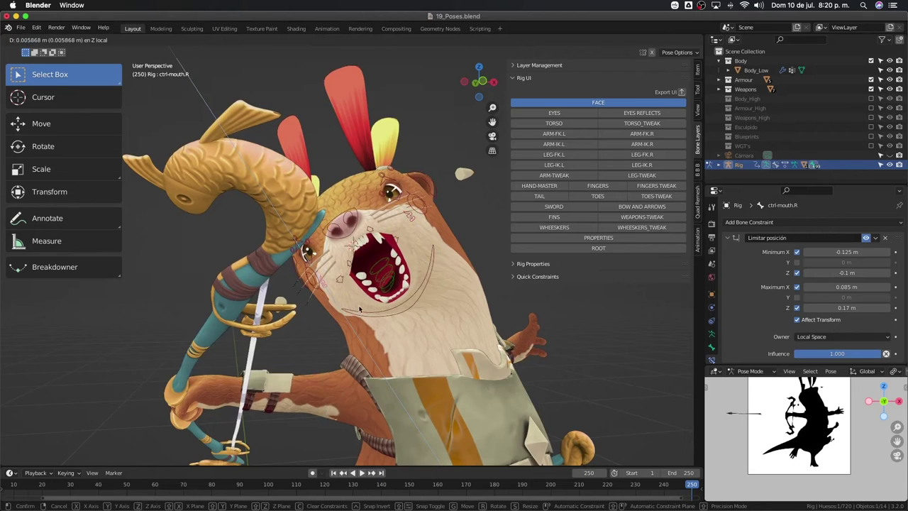
{"action": "left_click", "coordinate": [360, 310]}
Raise the right upper lip 0.01634 m along local Z, then reframe the camera view
{"action": "left_click", "coordinate": [359, 278]}
{"action": "key", "text": "g"}
{"action": "key", "text": "z"}
{"action": "key", "text": "z"}
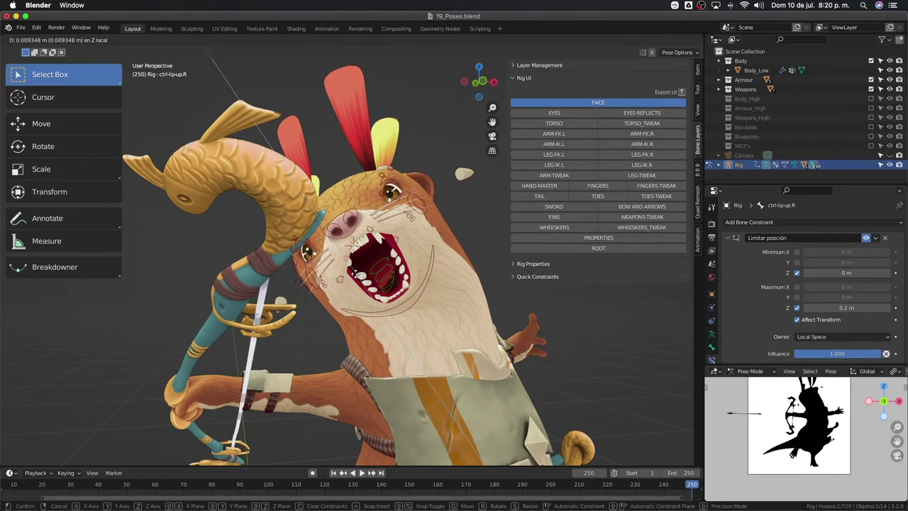
{"action": "left_click", "coordinate": [353, 275]}
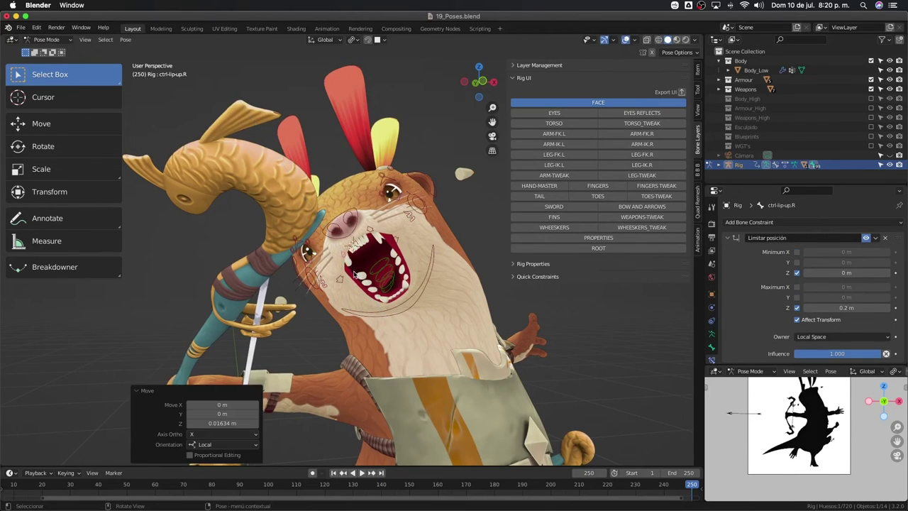
{"action": "key", "text": "KP_0"}
{"action": "middle_click_drag", "start_coordinate": [352, 289], "coordinate": [401, 295]}
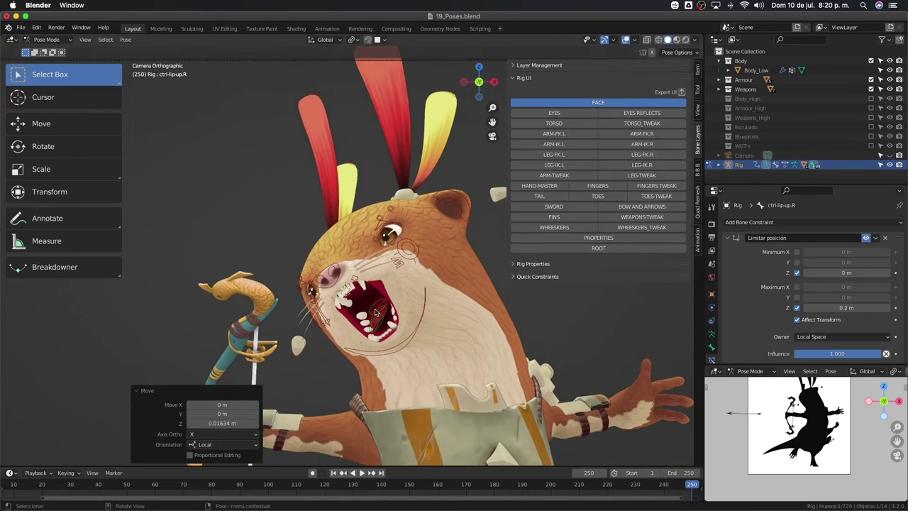
{"action": "scroll", "coordinate": [402, 294], "scroll_direction": "down", "scroll_amount": 4}
{"action": "scroll", "coordinate": [412, 284], "scroll_direction": "down", "scroll_amount": 1}
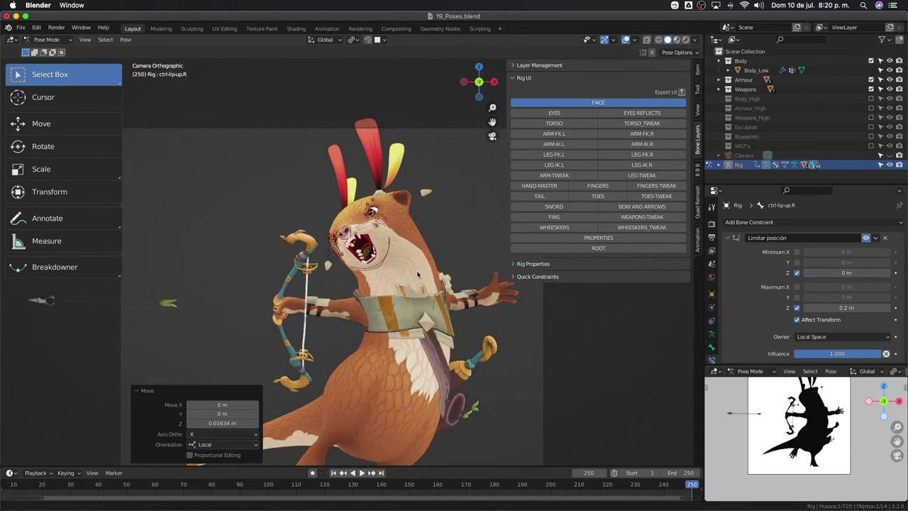
{"action": "scroll", "coordinate": [415, 278], "scroll_direction": "down", "scroll_amount": 2}
{"action": "scroll", "coordinate": [419, 275], "scroll_direction": "down", "scroll_amount": 2}
In the Rig UI, hide the face controls and show the eye controls
{"action": "scroll", "coordinate": [419, 275], "scroll_direction": "up", "scroll_amount": 2}
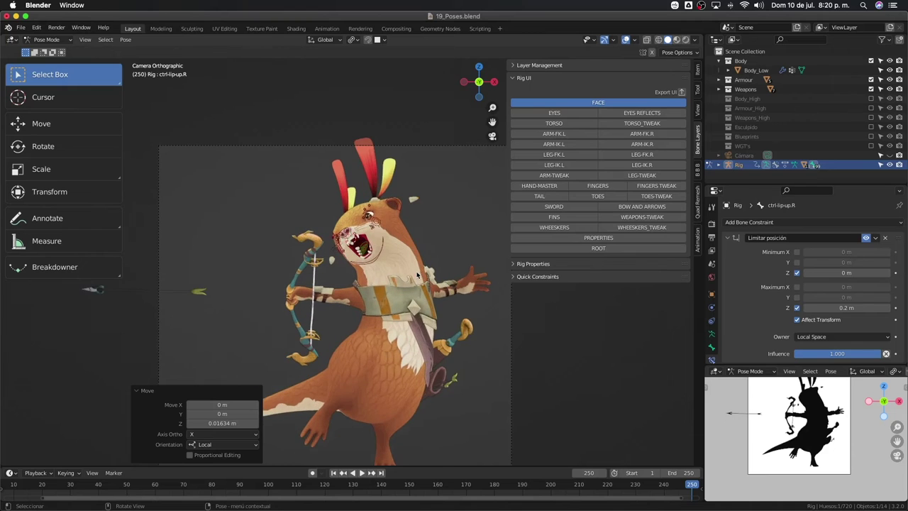
{"action": "scroll", "coordinate": [417, 278], "scroll_direction": "up", "scroll_amount": 1}
{"action": "scroll", "coordinate": [416, 283], "scroll_direction": "up", "scroll_amount": 3}
{"action": "scroll", "coordinate": [413, 245], "scroll_direction": "up", "scroll_amount": 2}
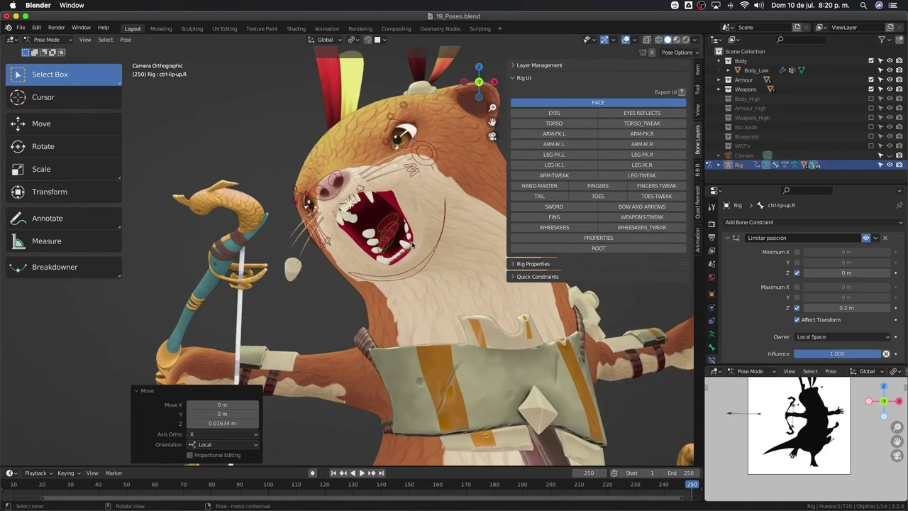
{"action": "scroll", "coordinate": [413, 245], "scroll_direction": "down", "scroll_amount": 1}
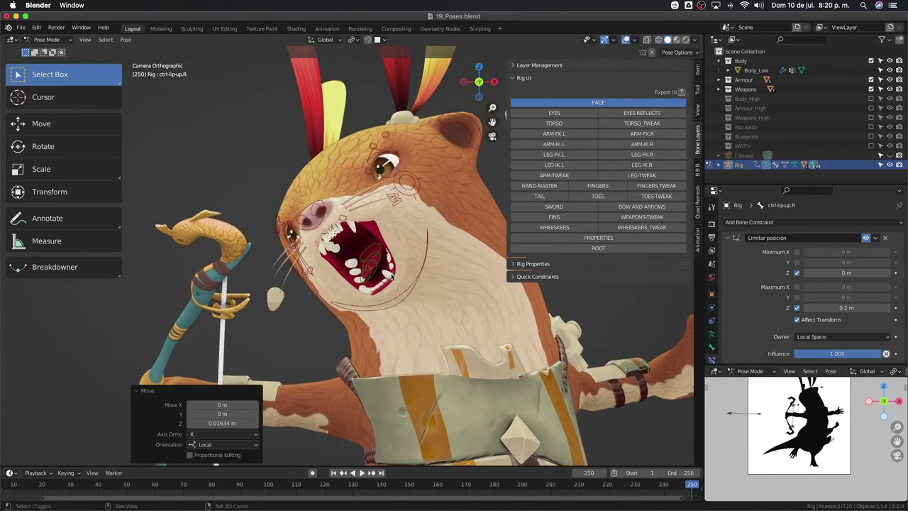
{"action": "left_click", "coordinate": [584, 112]}
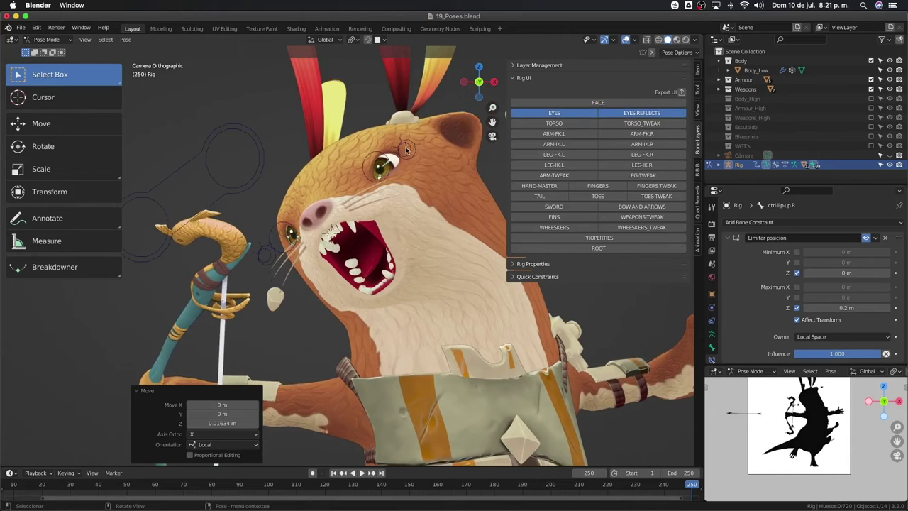
{"action": "scroll", "coordinate": [289, 204], "scroll_direction": "down", "scroll_amount": 3}
Move the eye target 0.14017 m in X and 0.004051 m in Z to redirect the gaze
{"action": "left_click", "coordinate": [291, 217]}
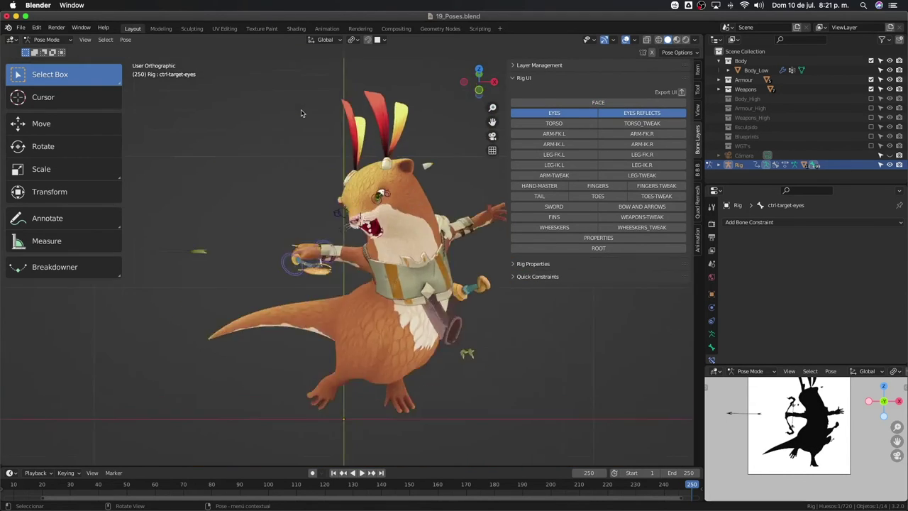
{"action": "middle_click_drag", "start_coordinate": [291, 216], "coordinate": [358, 240]}
{"action": "key", "text": "g"}
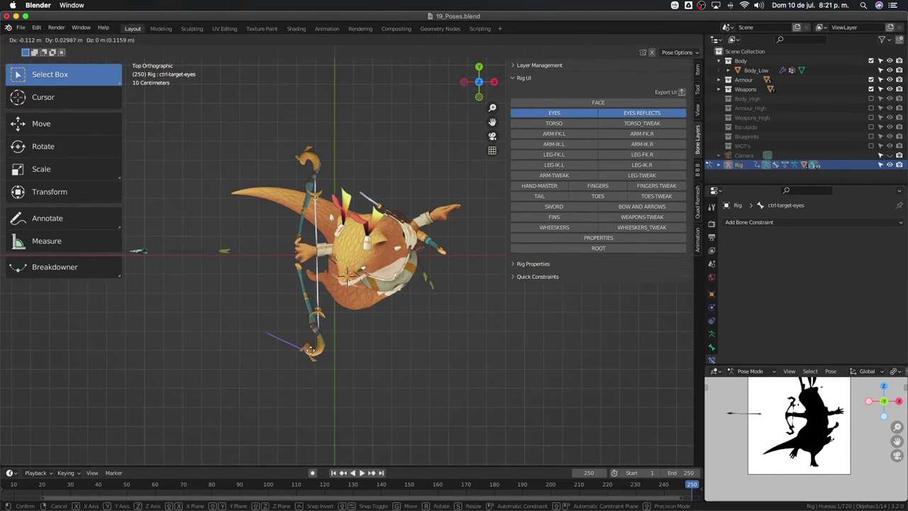
{"action": "left_click", "coordinate": [306, 342]}
{"action": "key", "text": "KP_0"}
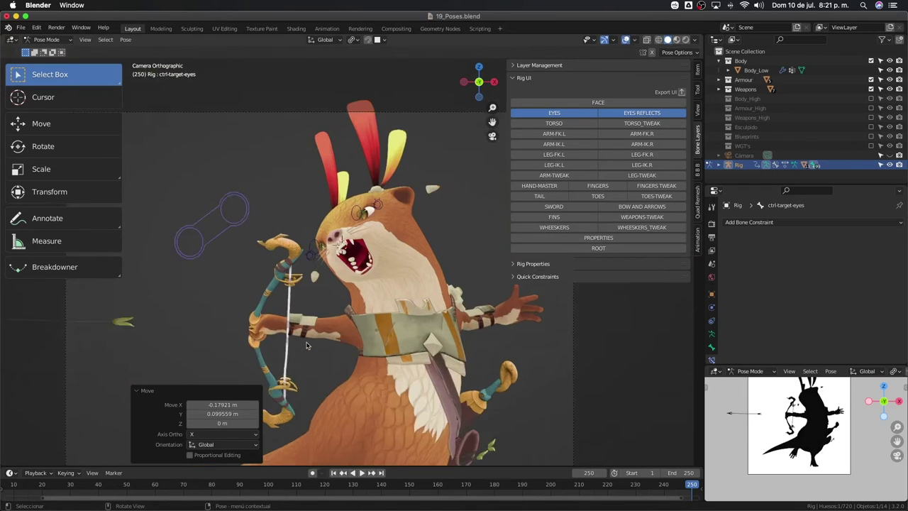
{"action": "key", "text": "g"}
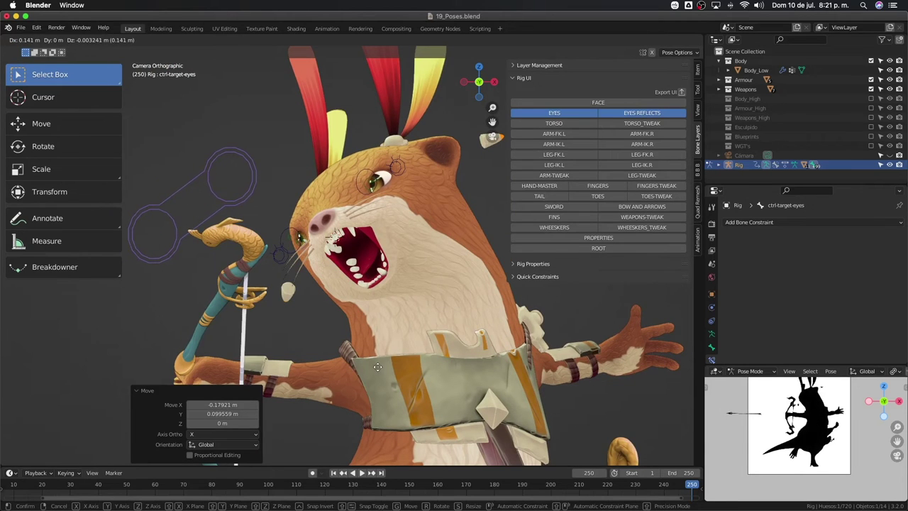
{"action": "left_click", "coordinate": [406, 269]}
{"action": "scroll", "coordinate": [403, 245], "scroll_direction": "up", "scroll_amount": 2}
{"action": "scroll", "coordinate": [400, 224], "scroll_direction": "up", "scroll_amount": 2}
{"action": "scroll", "coordinate": [425, 213], "scroll_direction": "up", "scroll_amount": 2}
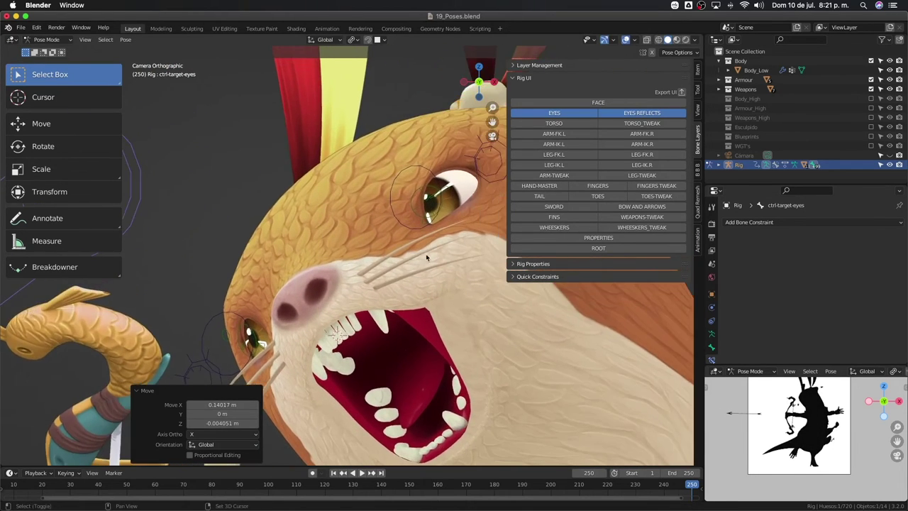
{"action": "scroll", "coordinate": [449, 208], "scroll_direction": "up", "scroll_amount": 1}
Rotate the ctrl-eye-reflect-02.L highlight about its local Y axis by roughly 31°
{"action": "left_click", "coordinate": [455, 200]}
{"action": "middle_click_drag", "start_coordinate": [456, 200], "coordinate": [458, 215]}
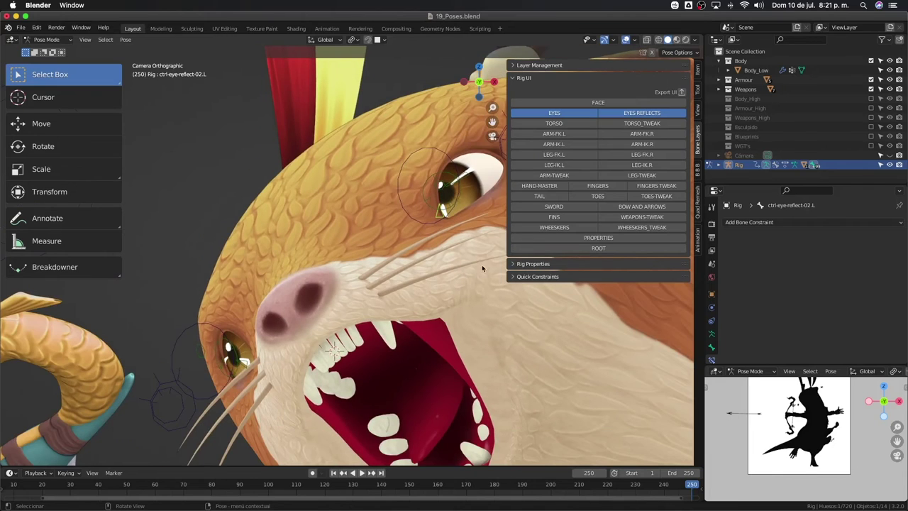
{"action": "key", "text": "r"}
{"action": "key", "text": "r"}
{"action": "key", "text": "y"}
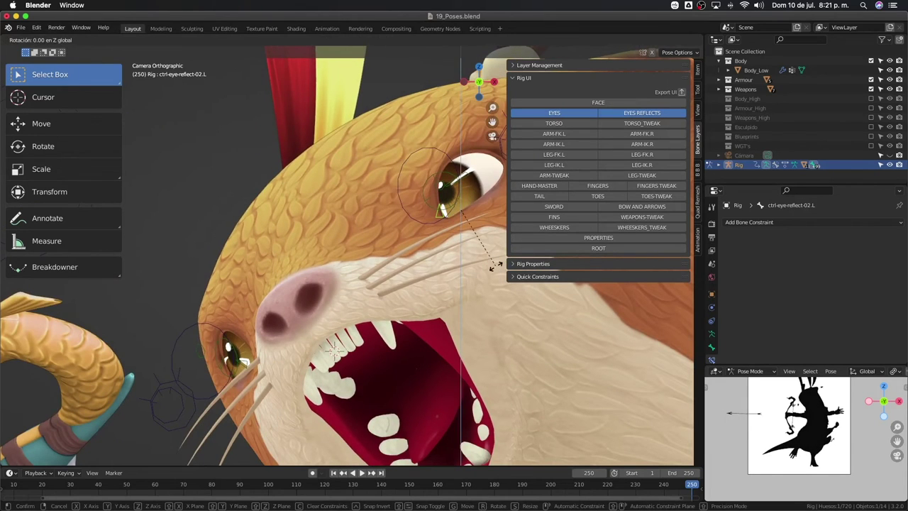
{"action": "left_click", "coordinate": [539, 268]}
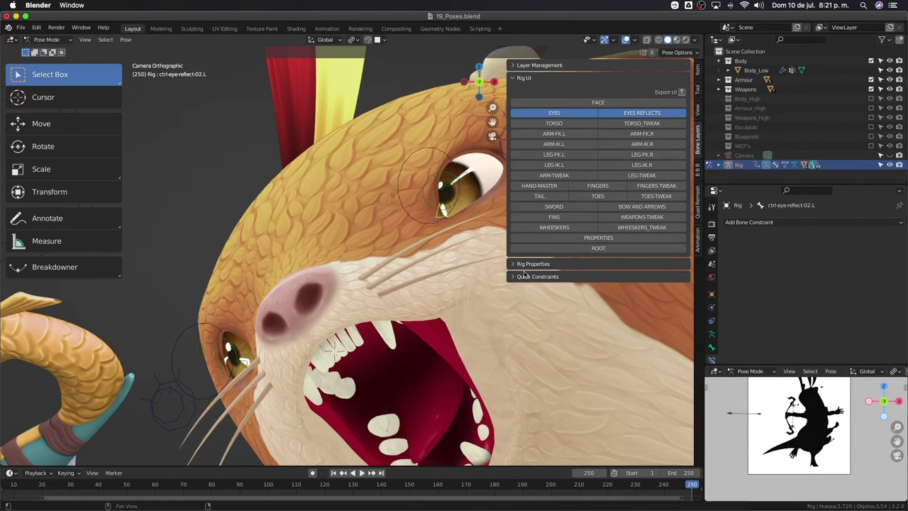
{"action": "key", "text": "r"}
{"action": "key", "text": "y"}
{"action": "key", "text": "y"}
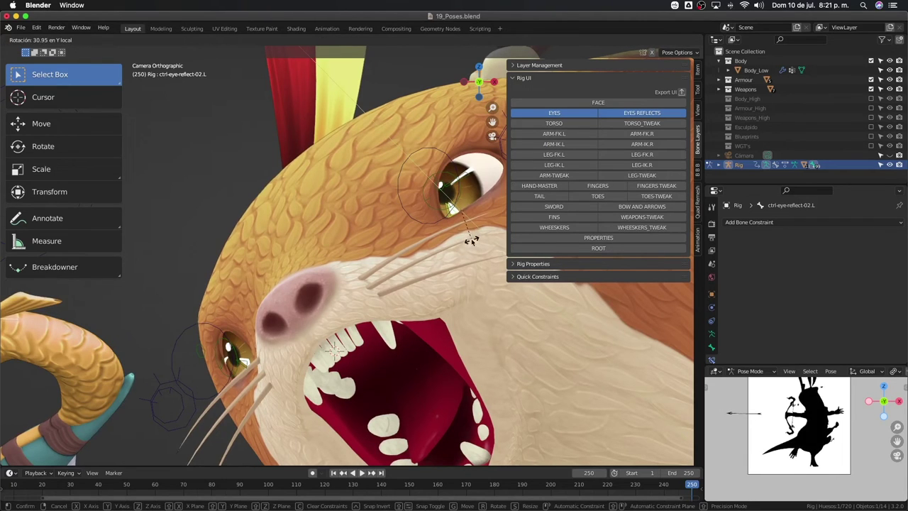
{"action": "left_click", "coordinate": [464, 227]}
Rotate the ctrl-eye-reflect-03.L highlight -15.5° around its local Y axis
{"action": "left_click", "coordinate": [453, 207]}
{"action": "key", "text": "r"}
{"action": "key", "text": "y"}
{"action": "key", "text": "y"}
{"action": "left_click", "coordinate": [465, 181]}
Stretch the ctrl-eye-reflect-01.L highlight along its Z axis
{"action": "left_click", "coordinate": [465, 184]}
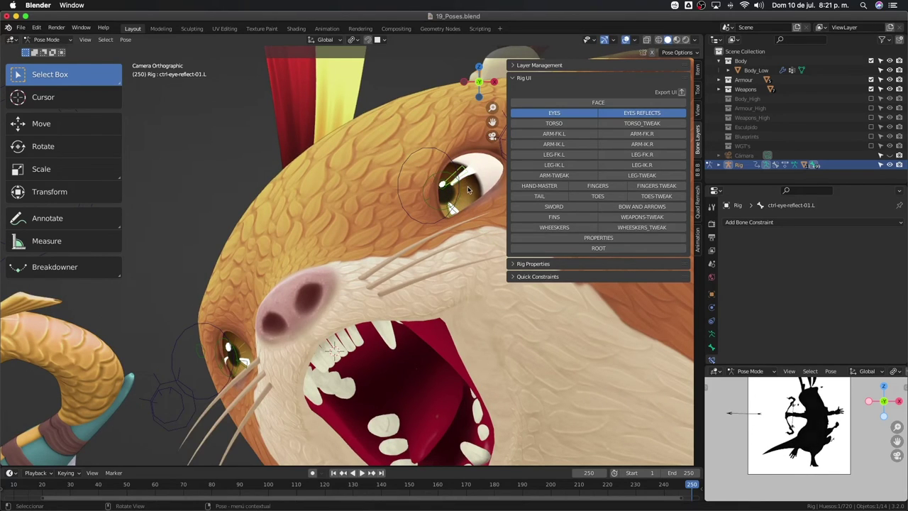
{"action": "key", "text": "s"}
{"action": "key", "text": "z"}
{"action": "key", "text": "z"}
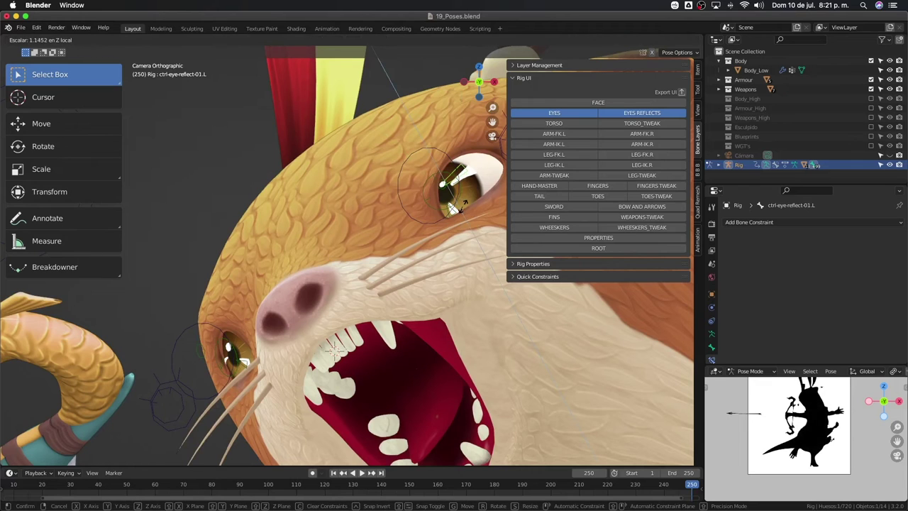
{"action": "left_click", "coordinate": [372, 267]}
Rotate both right-eye reflection controls about local Y, the second by about -18°
{"action": "middle_click_drag", "start_coordinate": [372, 267], "coordinate": [270, 306]}
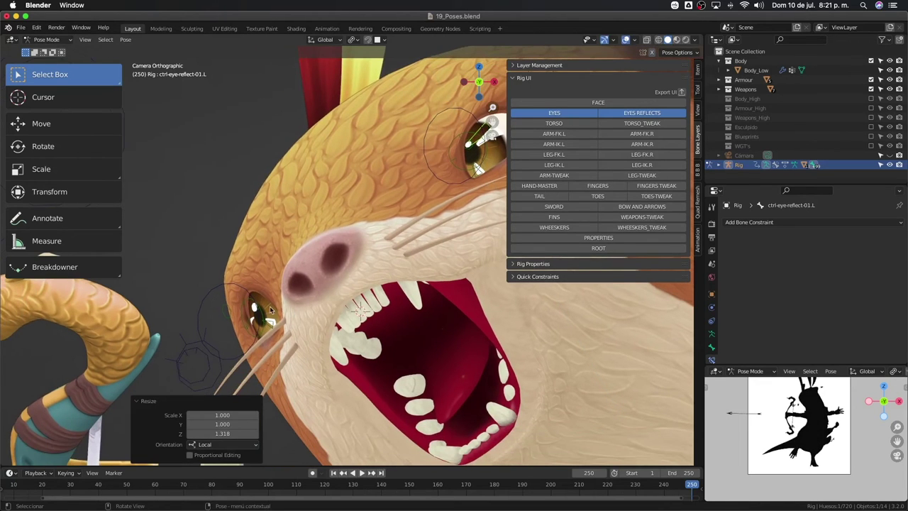
{"action": "left_click", "coordinate": [270, 320]}
{"action": "key", "text": "r"}
{"action": "key", "text": "y"}
{"action": "key", "text": "y"}
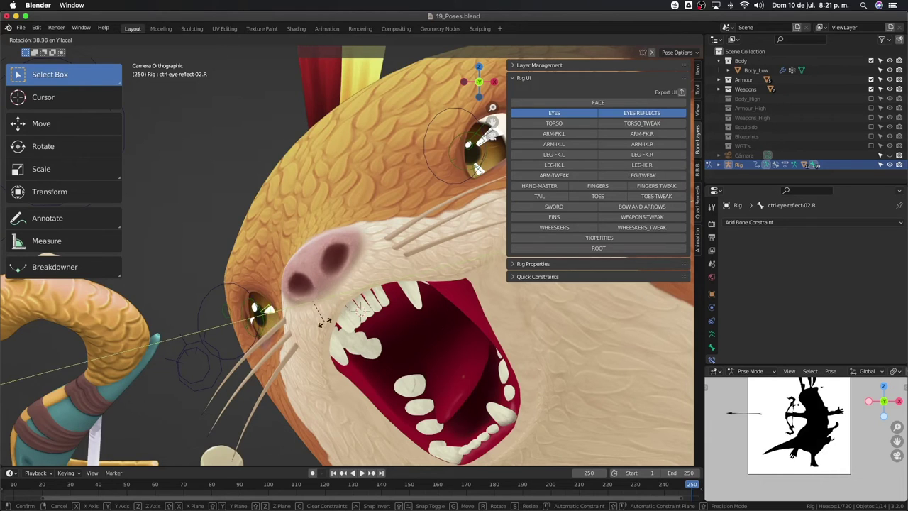
{"action": "left_click", "coordinate": [323, 334]}
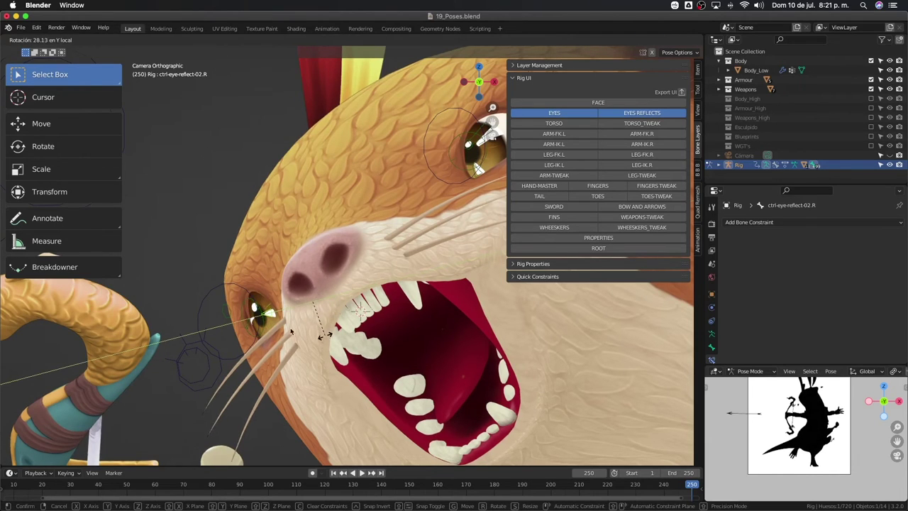
{"action": "left_click", "coordinate": [278, 327]}
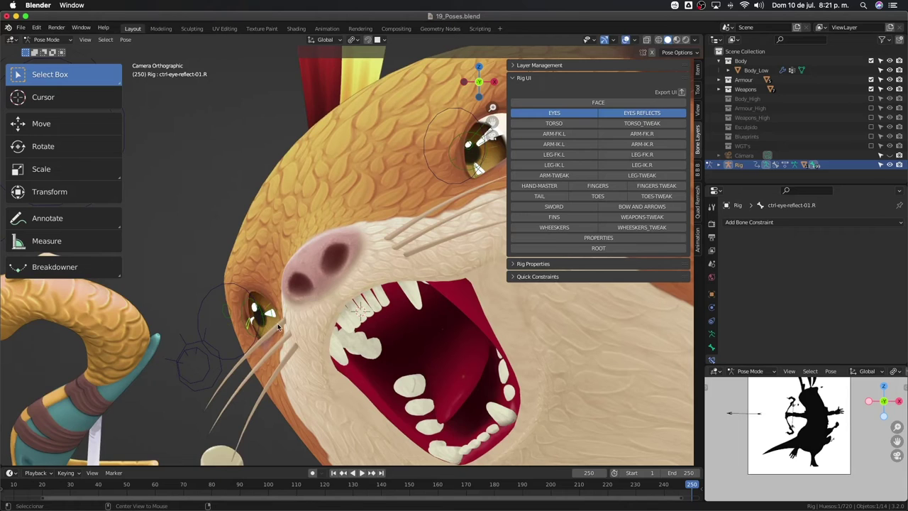
{"action": "key", "text": "r"}
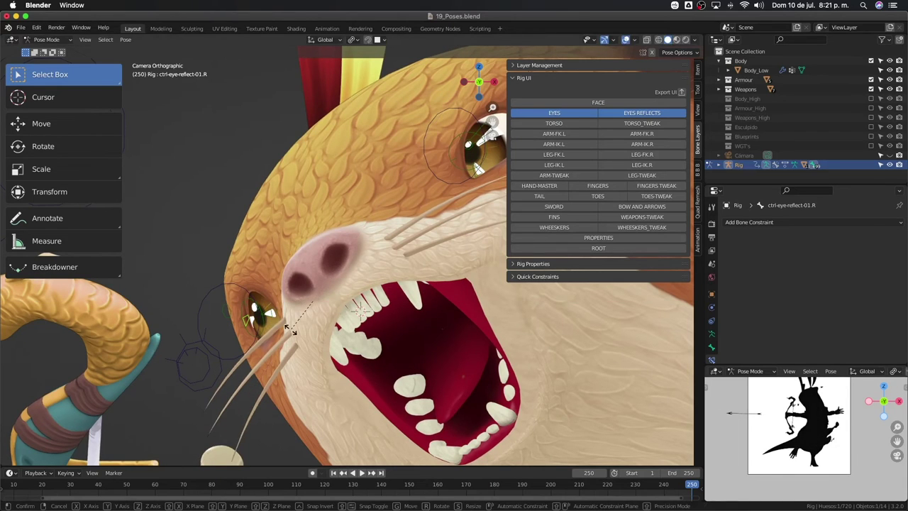
{"action": "key", "text": "y"}
{"action": "key", "text": "y"}
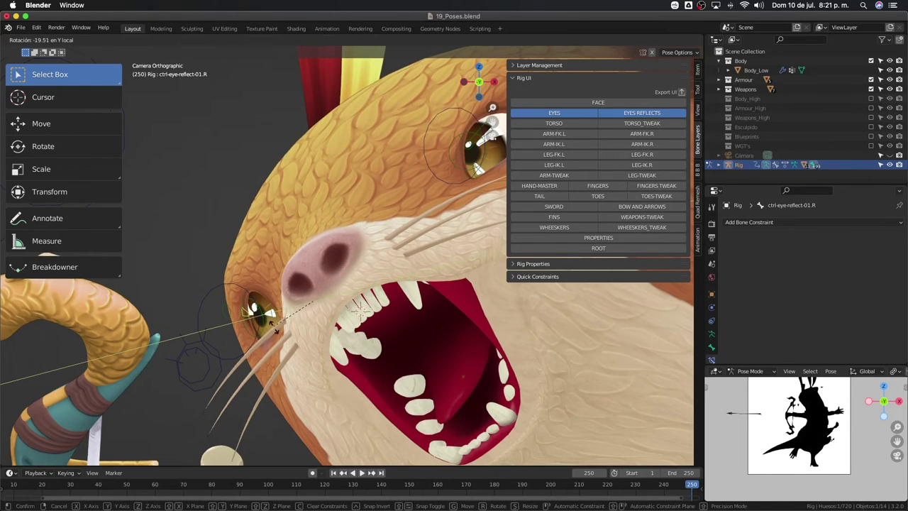
{"action": "left_click", "coordinate": [261, 314]}
{"action": "left_click", "coordinate": [273, 320]}
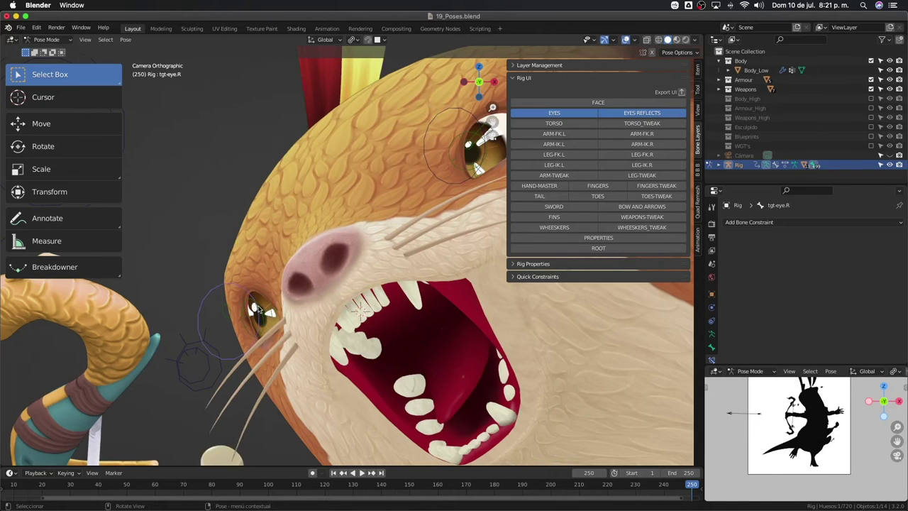
{"action": "scroll", "coordinate": [260, 311], "scroll_direction": "down", "scroll_amount": 5}
Orbit and zoom out to see the whole posed otter archer
{"action": "middle_click_drag", "start_coordinate": [291, 239], "coordinate": [440, 284]}
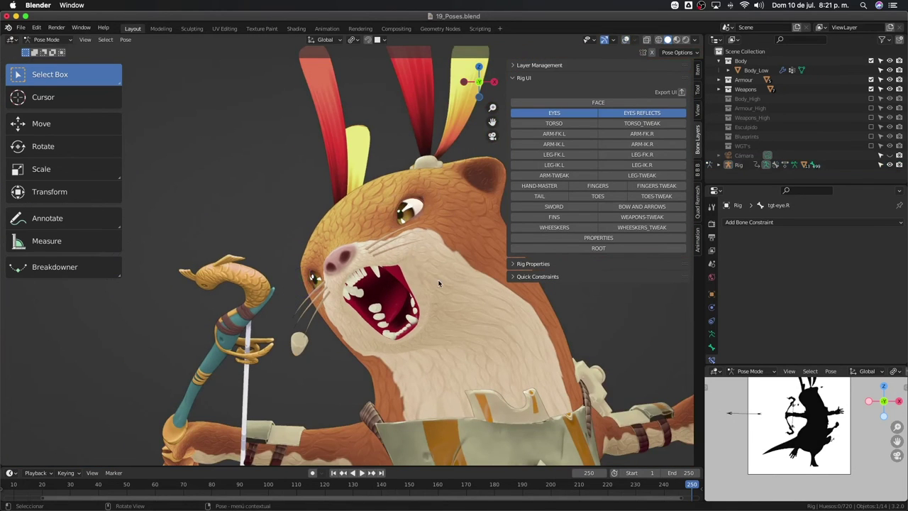
{"action": "scroll", "coordinate": [439, 287], "scroll_direction": "down", "scroll_amount": 2}
{"action": "scroll", "coordinate": [439, 292], "scroll_direction": "down", "scroll_amount": 2}
{"action": "scroll", "coordinate": [439, 298], "scroll_direction": "down", "scroll_amount": 1}
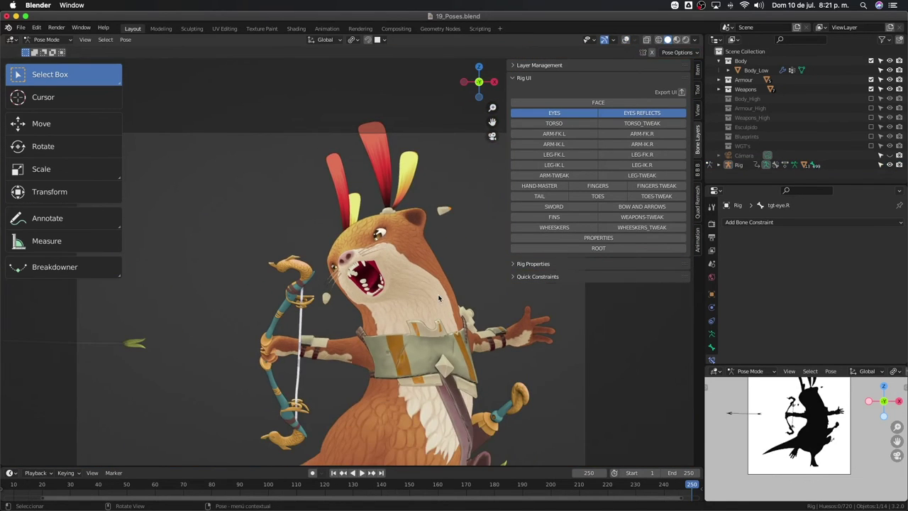
{"action": "scroll", "coordinate": [440, 298], "scroll_direction": "down", "scroll_amount": 1}
{"action": "scroll", "coordinate": [443, 287], "scroll_direction": "up", "scroll_amount": 1}
{"action": "scroll", "coordinate": [450, 273], "scroll_direction": "up", "scroll_amount": 1}
{"action": "scroll", "coordinate": [462, 254], "scroll_direction": "up", "scroll_amount": 1}
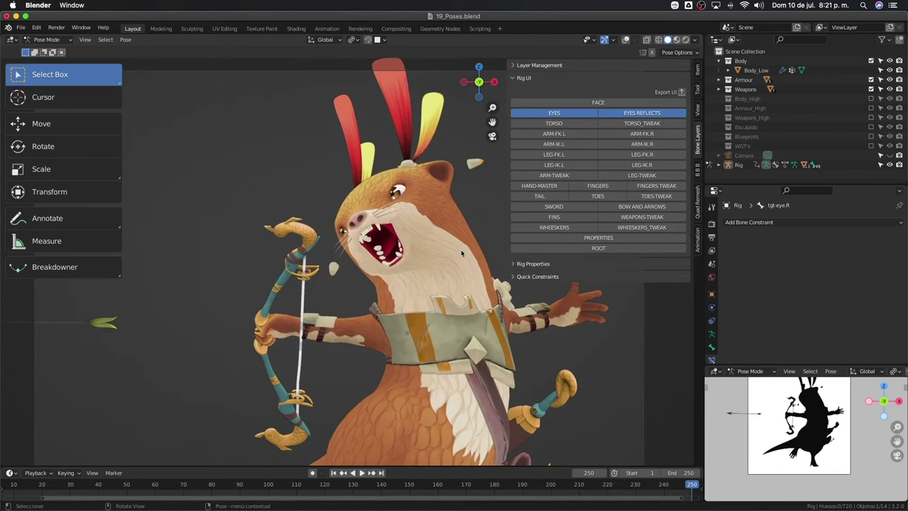
{"action": "scroll", "coordinate": [458, 259], "scroll_direction": "down", "scroll_amount": 1}
{"action": "scroll", "coordinate": [450, 277], "scroll_direction": "down", "scroll_amount": 1}
{"action": "scroll", "coordinate": [447, 282], "scroll_direction": "down", "scroll_amount": 1}
{"action": "scroll", "coordinate": [428, 268], "scroll_direction": "up", "scroll_amount": 1}
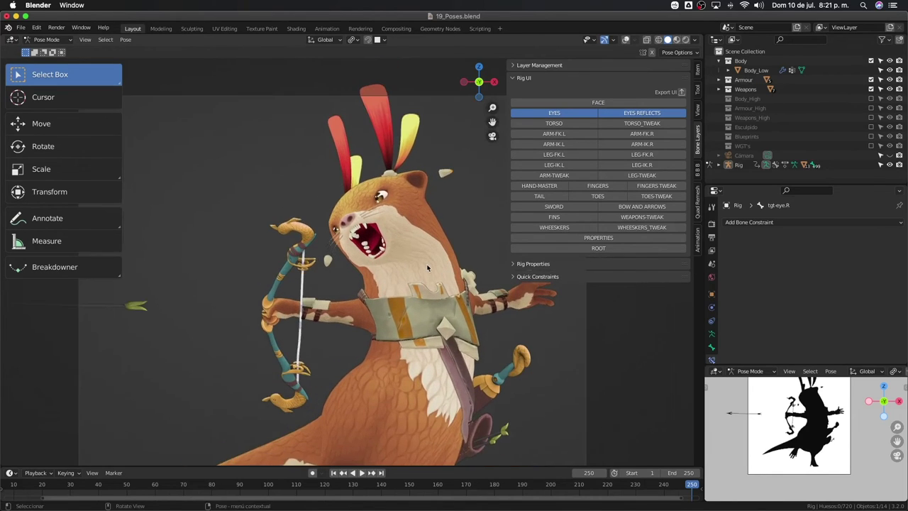
{"action": "scroll", "coordinate": [428, 268], "scroll_direction": "down", "scroll_amount": 1}
View the otter through the scene camera and zoom to frame the pose
{"action": "key", "text": "KP_0"}
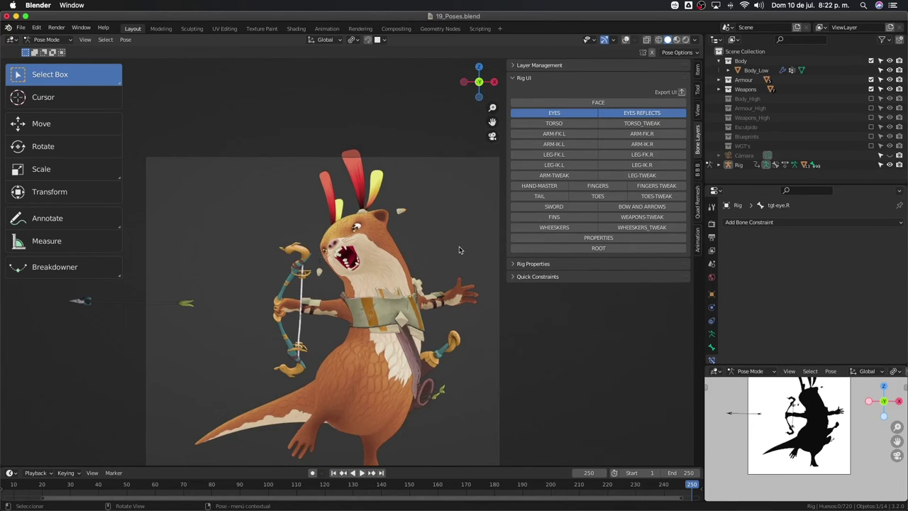
{"action": "scroll", "coordinate": [457, 256], "scroll_direction": "up", "scroll_amount": 2}
{"action": "scroll", "coordinate": [447, 269], "scroll_direction": "up", "scroll_amount": 1}
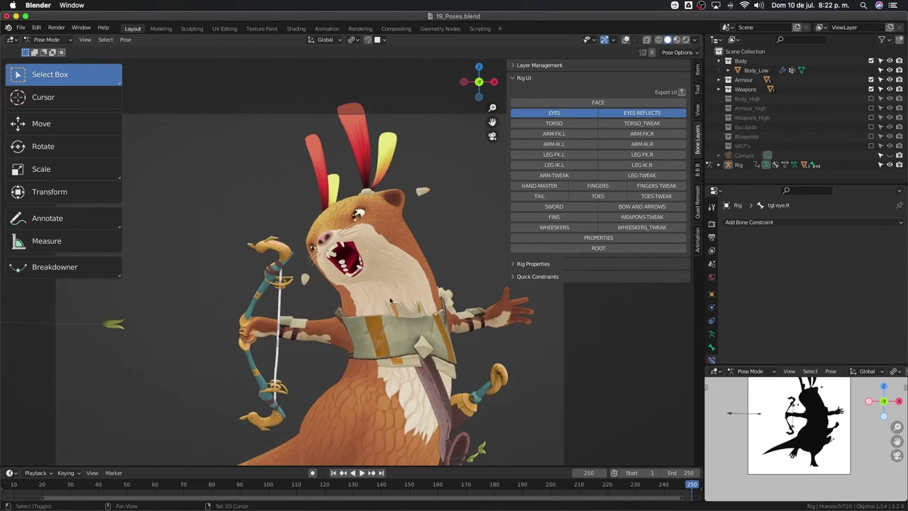
{"action": "scroll", "coordinate": [426, 291], "scroll_direction": "down", "scroll_amount": 1}
{"action": "scroll", "coordinate": [409, 312], "scroll_direction": "down", "scroll_amount": 1}
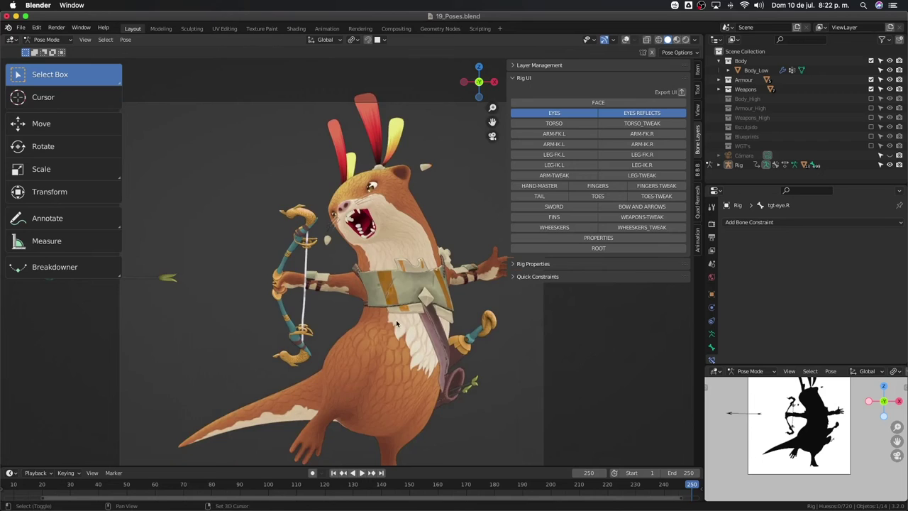
{"action": "scroll", "coordinate": [387, 330], "scroll_direction": "down", "scroll_amount": 1}
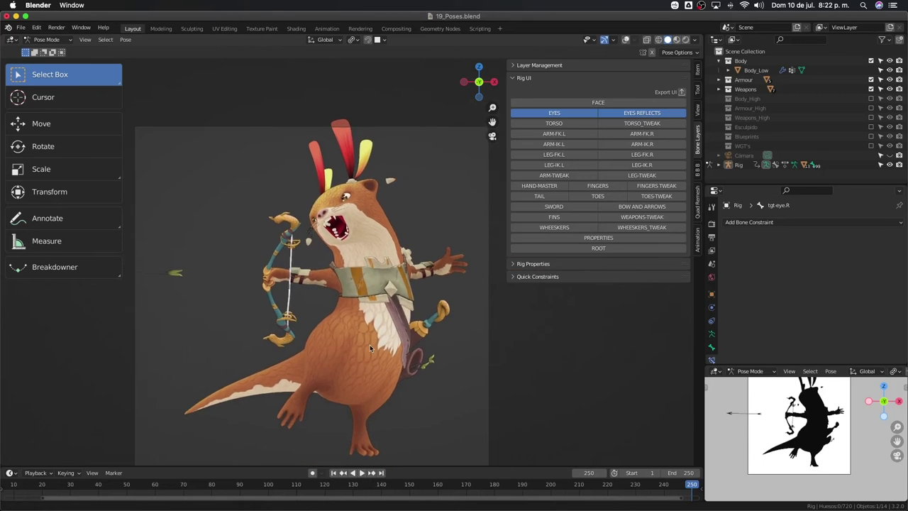
{"action": "scroll", "coordinate": [382, 297], "scroll_direction": "down", "scroll_amount": 1}
{"action": "scroll", "coordinate": [382, 297], "scroll_direction": "up", "scroll_amount": 2}
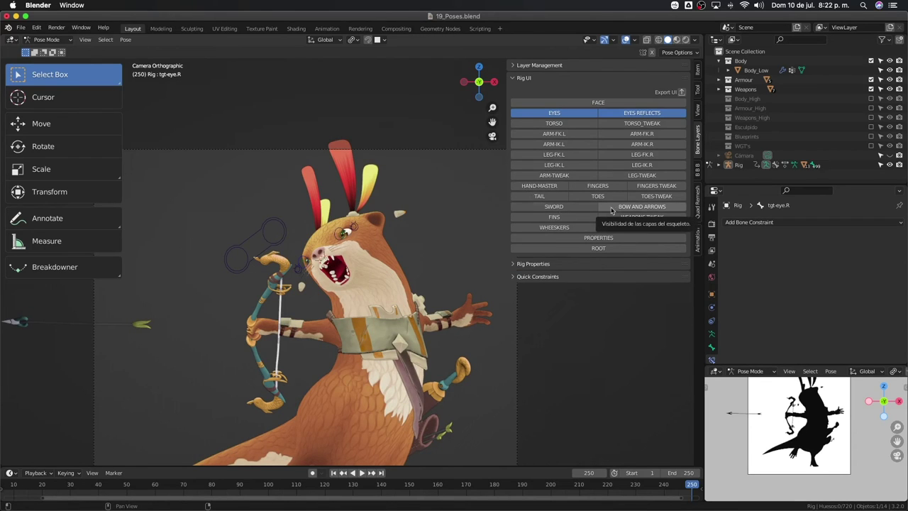
Show the FINS layer, move both ear-accessory controls, and rotate the right one 2.86°
{"action": "scroll", "coordinate": [391, 233], "scroll_direction": "up", "scroll_amount": 1}
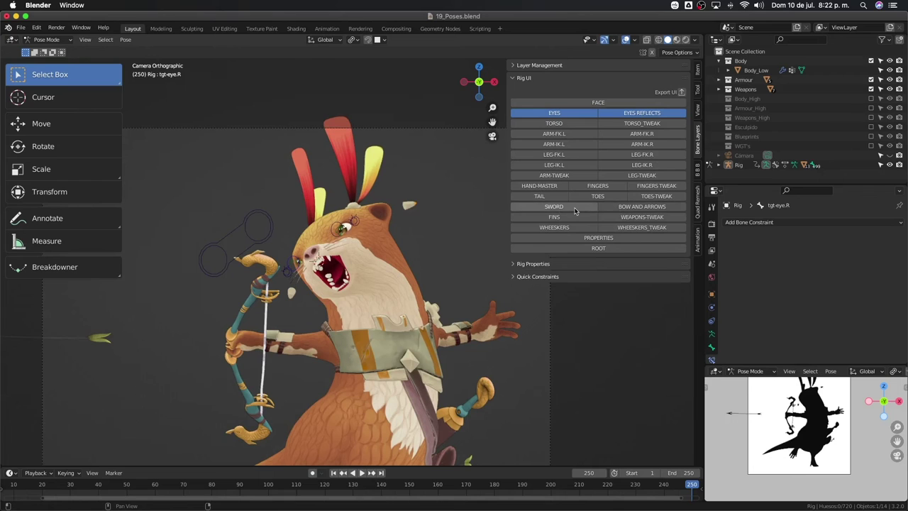
{"action": "left_click", "coordinate": [554, 217]}
{"action": "scroll", "coordinate": [398, 227], "scroll_direction": "up", "scroll_amount": 1}
{"action": "scroll", "coordinate": [377, 247], "scroll_direction": "up", "scroll_amount": 1}
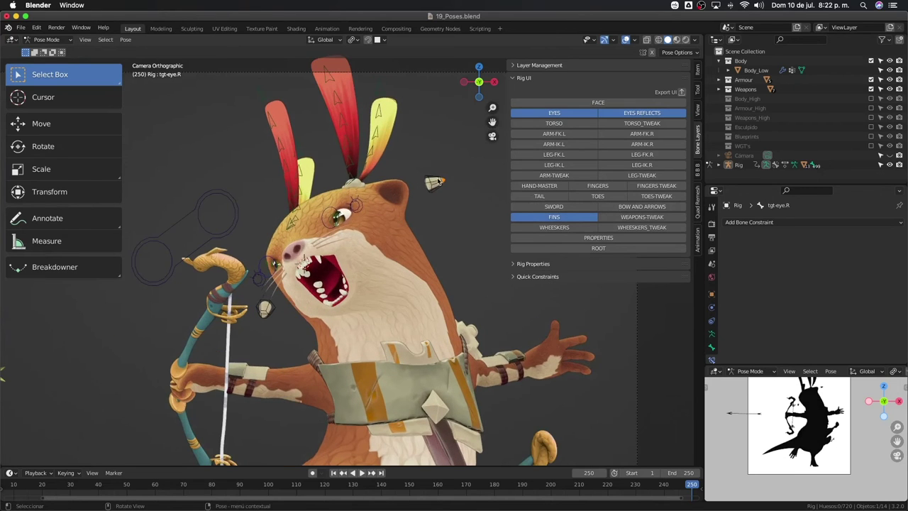
{"action": "left_click_drag", "start_coordinate": [440, 183], "coordinate": [444, 168]}
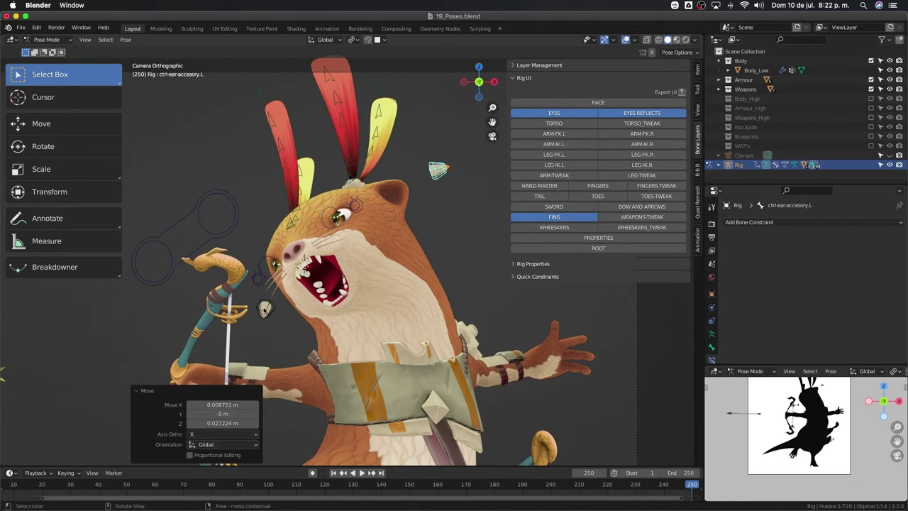
{"action": "left_click_drag", "start_coordinate": [264, 310], "coordinate": [268, 322]}
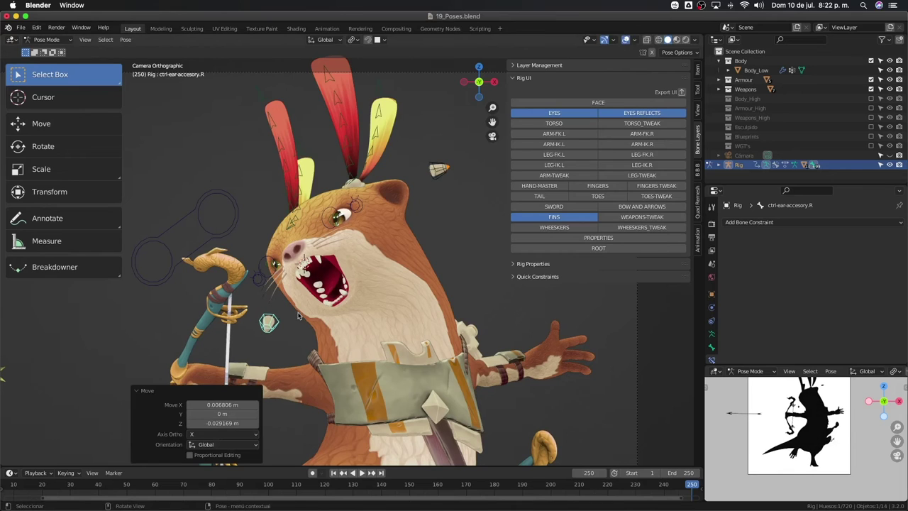
{"action": "key", "text": "r"}
{"action": "key", "text": "r"}
{"action": "left_click", "coordinate": [298, 317]}
{"action": "scroll", "coordinate": [436, 262], "scroll_direction": "down", "scroll_amount": 2}
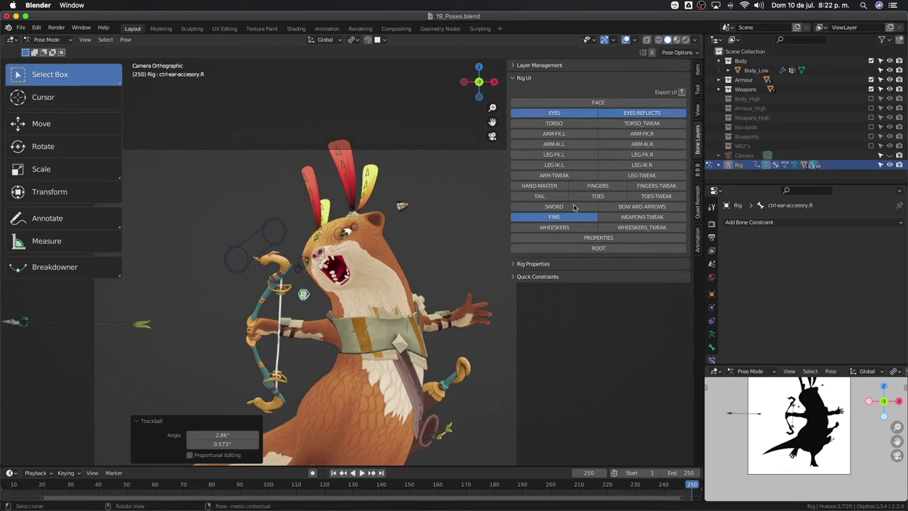
{"action": "scroll", "coordinate": [393, 251], "scroll_direction": "up", "scroll_amount": 3}
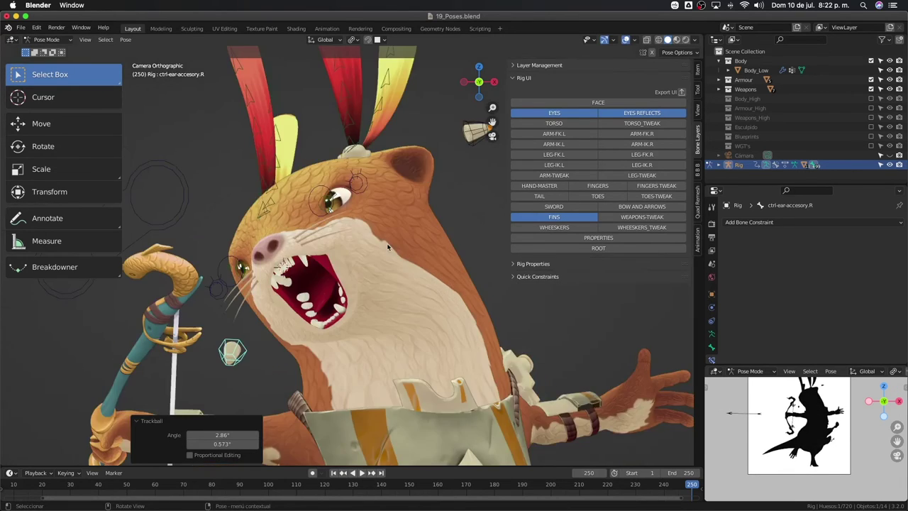
{"action": "scroll", "coordinate": [369, 167], "scroll_direction": "up", "scroll_amount": 1}
Move the left pupil control, then shift both pupil controls together
{"action": "left_click", "coordinate": [364, 177]}
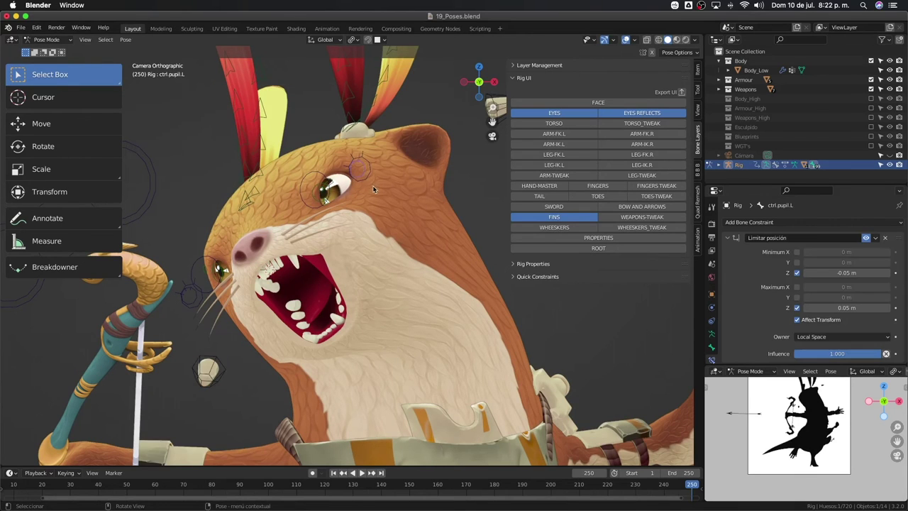
{"action": "key", "text": "g"}
{"action": "left_click", "coordinate": [373, 192]}
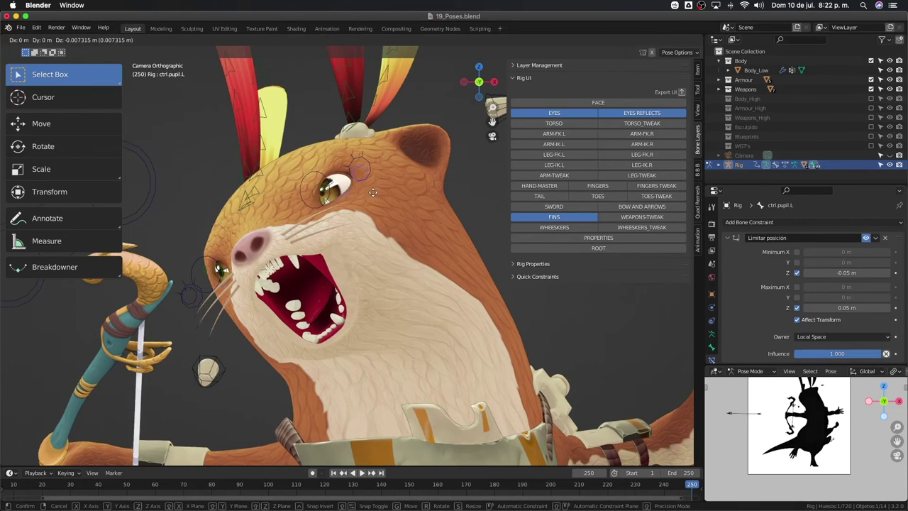
{"action": "left_click", "coordinate": [209, 298], "text": "shift"}
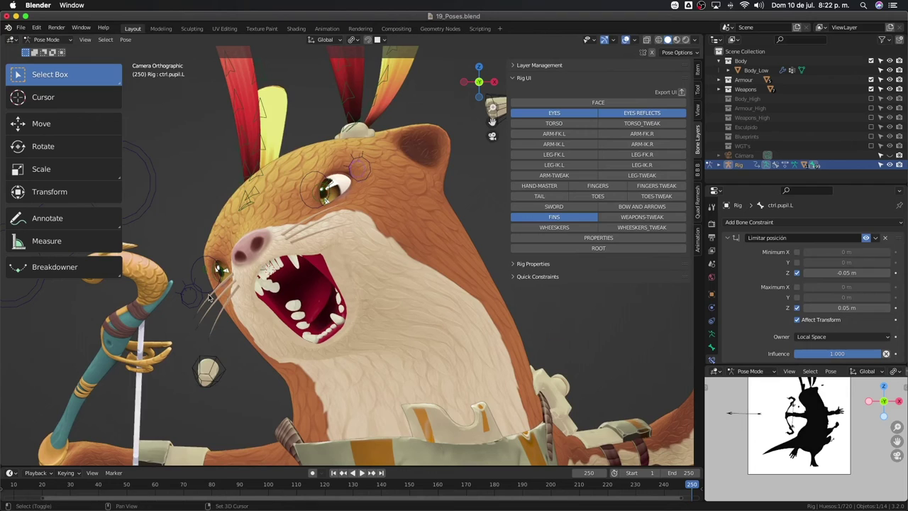
{"action": "left_click", "coordinate": [190, 296], "text": "shift"}
{"action": "key", "text": "g"}
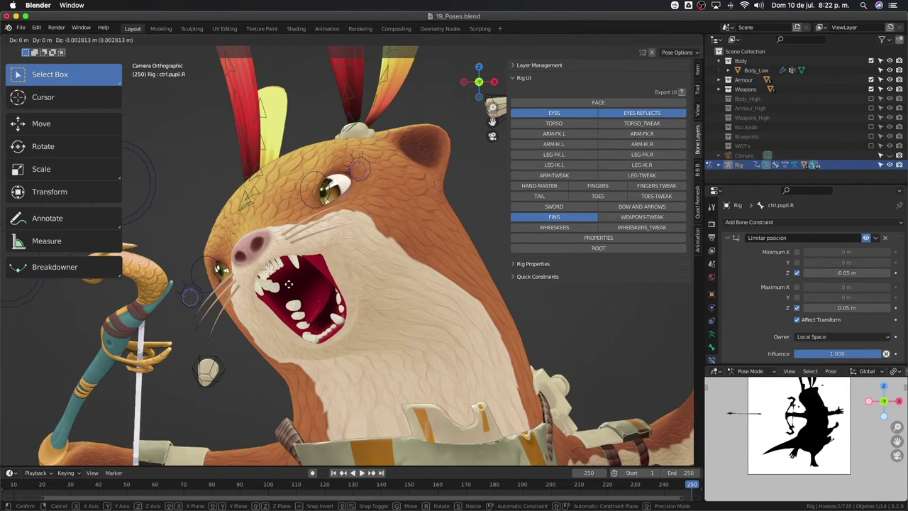
{"action": "left_click", "coordinate": [289, 287]}
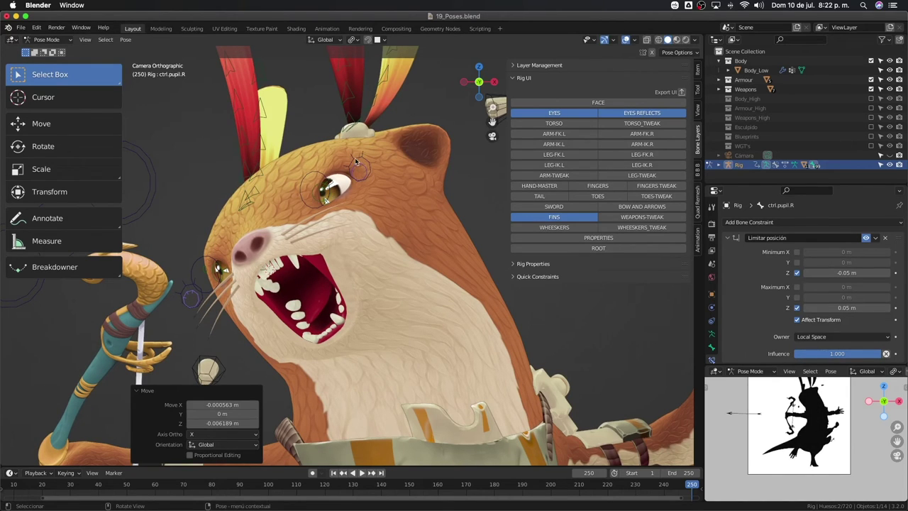
Reposition the left iris control and orbit around the character to check it
{"action": "left_click", "coordinate": [357, 162]}
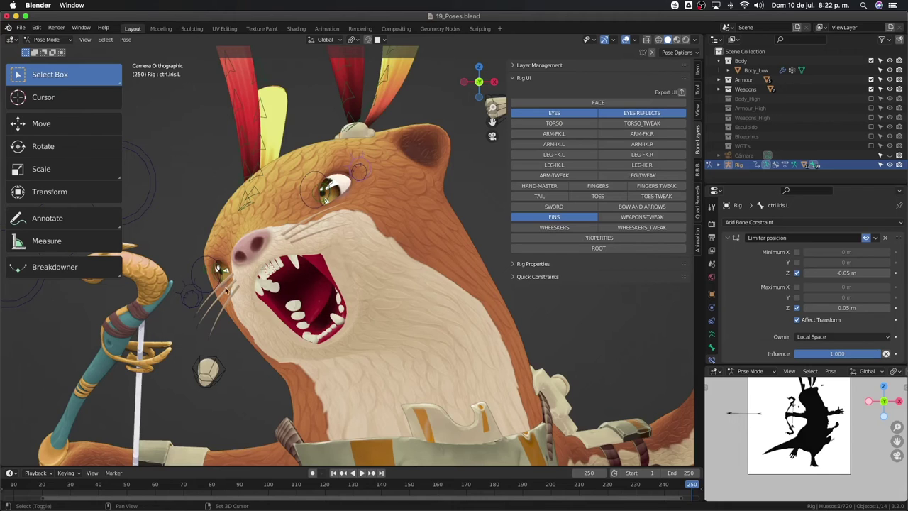
{"action": "key", "text": "g"}
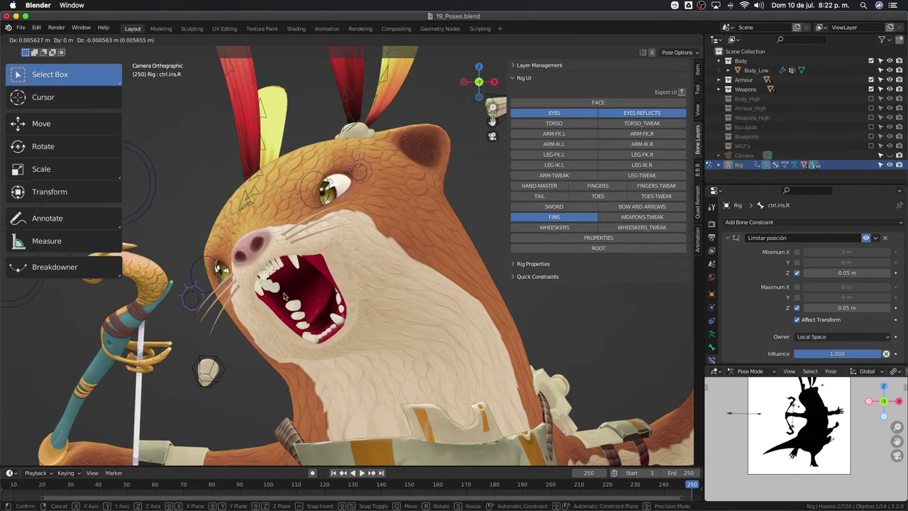
{"action": "left_click", "coordinate": [283, 292]}
{"action": "mouse_move", "coordinate": [283, 293]}
{"action": "middle_mouse_down"}
{"action": "mouse_move", "coordinate": [342, 296]}
{"action": "mouse_move", "coordinate": [308, 274]}
{"action": "mouse_move", "coordinate": [371, 254]}
{"action": "middle_mouse_up"}
{"action": "scroll", "coordinate": [285, 296], "scroll_direction": "down", "scroll_amount": 5}
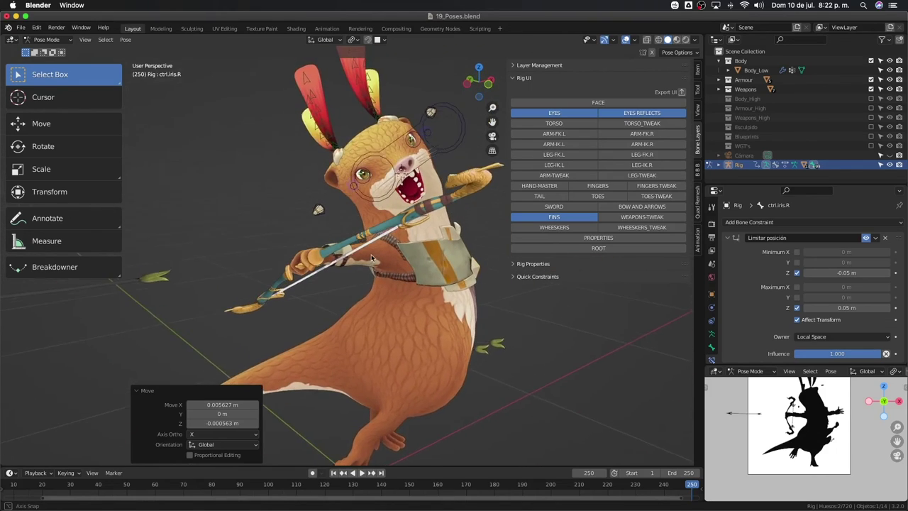
{"action": "scroll", "coordinate": [357, 213], "scroll_direction": "up", "scroll_amount": 2}
{"action": "mouse_move", "coordinate": [340, 204]}
{"action": "middle_mouse_down"}
{"action": "mouse_move", "coordinate": [281, 224]}
{"action": "mouse_move", "coordinate": [355, 201]}
{"action": "mouse_move", "coordinate": [380, 213]}
{"action": "middle_mouse_up"}
{"action": "scroll", "coordinate": [282, 224], "scroll_direction": "up", "scroll_amount": 2}
{"action": "scroll", "coordinate": [282, 223], "scroll_direction": "down", "scroll_amount": 3}
{"action": "scroll", "coordinate": [376, 216], "scroll_direction": "up", "scroll_amount": 3}
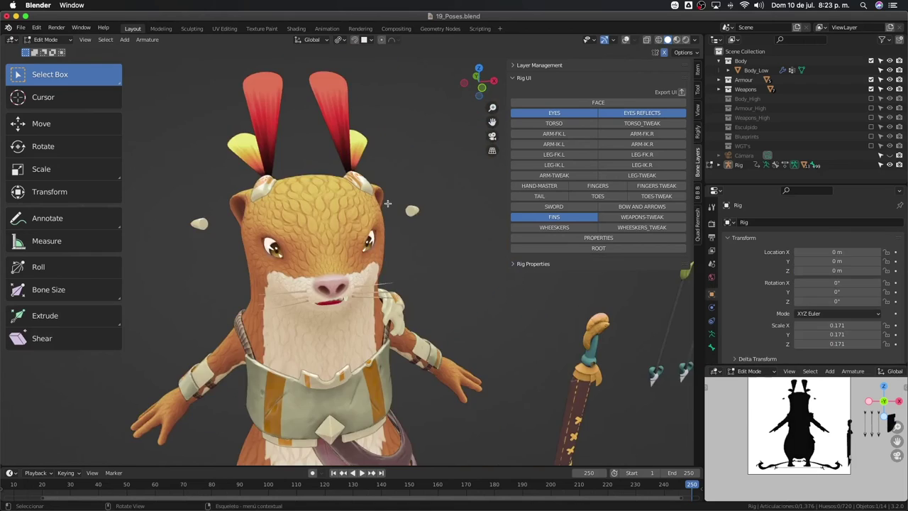
Show the face controls, hide the eye controls, and move the left inner eyebrow
{"action": "key", "text": "Tab"}
{"action": "key", "text": "Tab"}
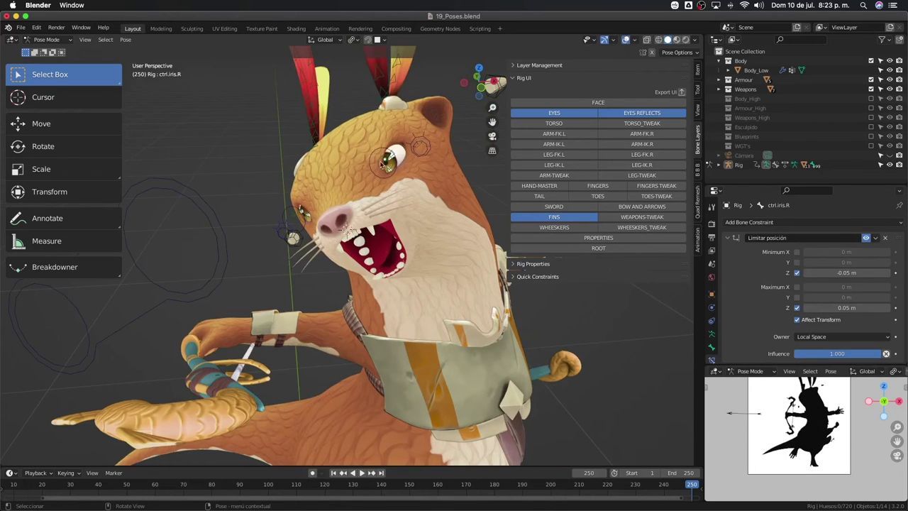
{"action": "left_click", "coordinate": [588, 113]}
{"action": "left_click", "coordinate": [589, 102]}
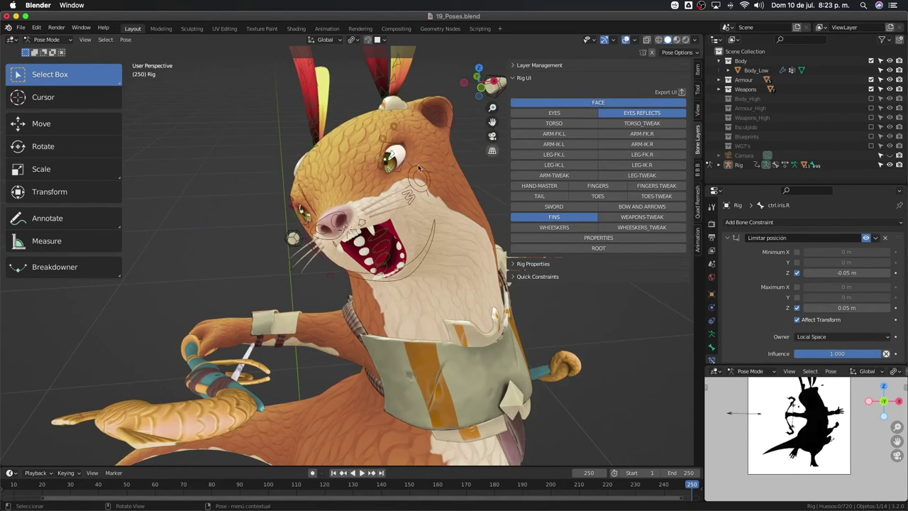
{"action": "middle_click_drag", "start_coordinate": [382, 171], "coordinate": [373, 176]}
{"action": "left_click", "coordinate": [371, 176]}
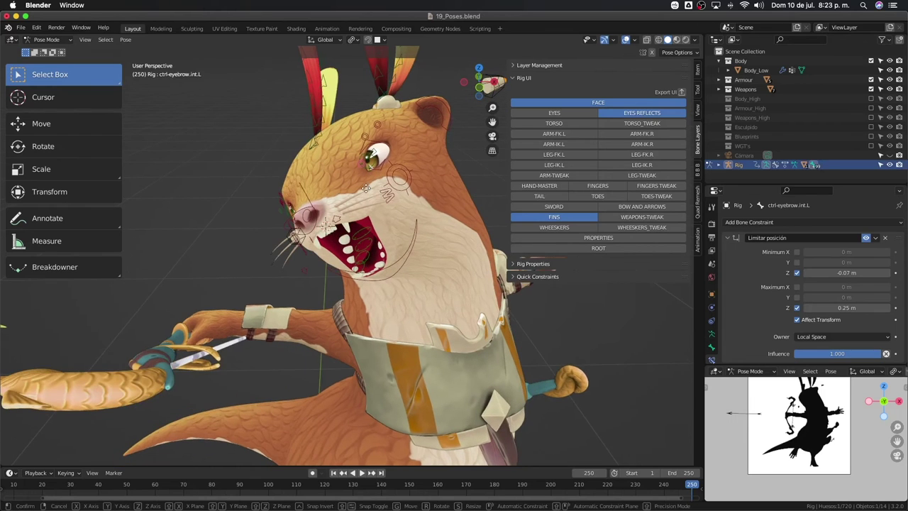
{"action": "key", "text": "g"}
{"action": "left_click", "coordinate": [361, 183]}
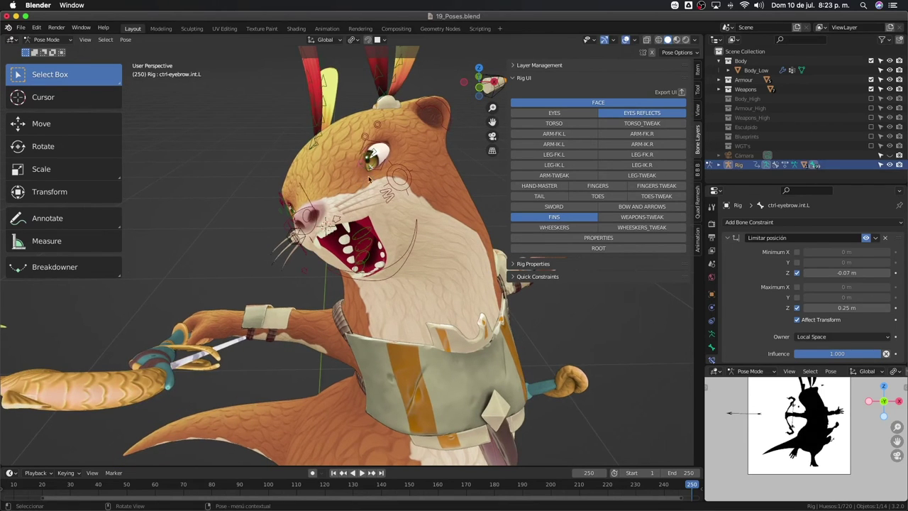
Check the pose through the camera, show torso controls, and begin trackball-rotating the head
{"action": "scroll", "coordinate": [360, 183], "scroll_direction": "up", "scroll_amount": 4}
{"action": "mouse_move", "coordinate": [362, 186]}
{"action": "middle_mouse_down"}
{"action": "mouse_move", "coordinate": [391, 191]}
{"action": "mouse_move", "coordinate": [410, 222]}
{"action": "mouse_move", "coordinate": [403, 264]}
{"action": "middle_mouse_up"}
{"action": "scroll", "coordinate": [409, 222], "scroll_direction": "down", "scroll_amount": 5}
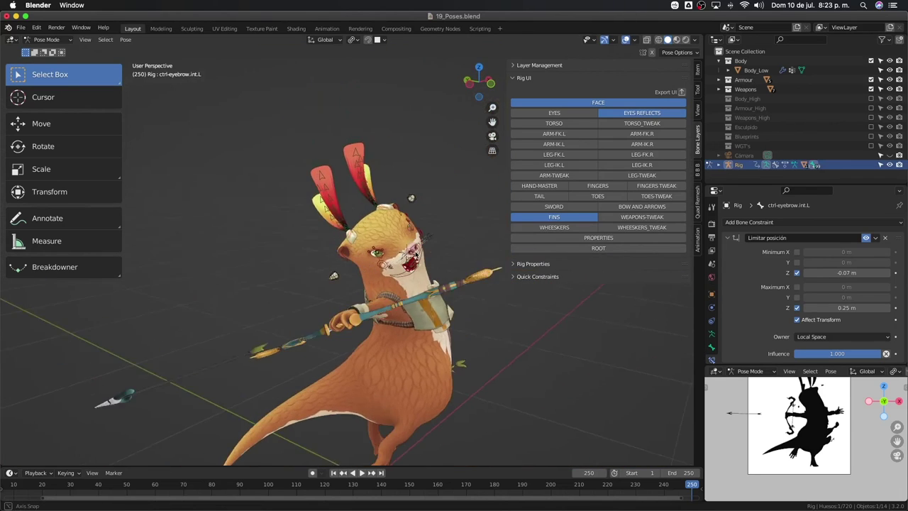
{"action": "key", "text": "KP_0"}
{"action": "scroll", "coordinate": [394, 220], "scroll_direction": "up", "scroll_amount": 2}
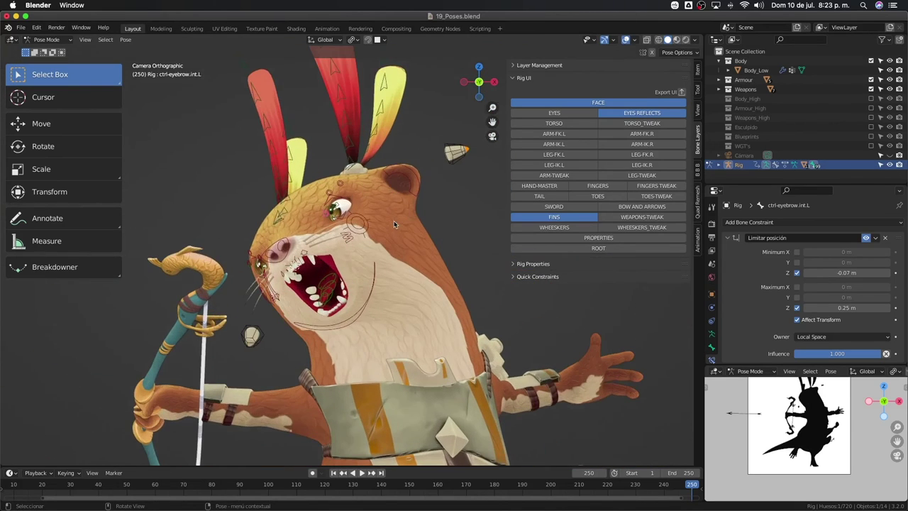
{"action": "left_click", "coordinate": [569, 124]}
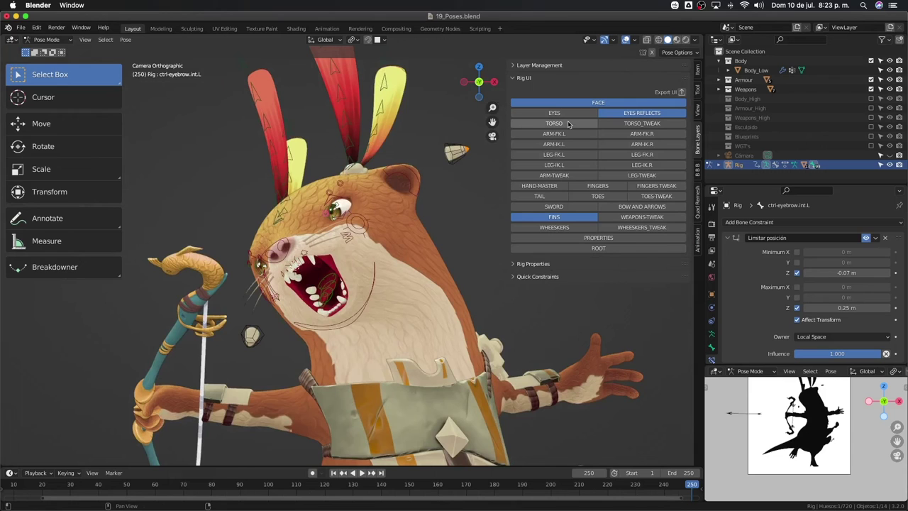
{"action": "left_click", "coordinate": [357, 195]}
{"action": "key", "text": "r"}
{"action": "key", "text": "r"}
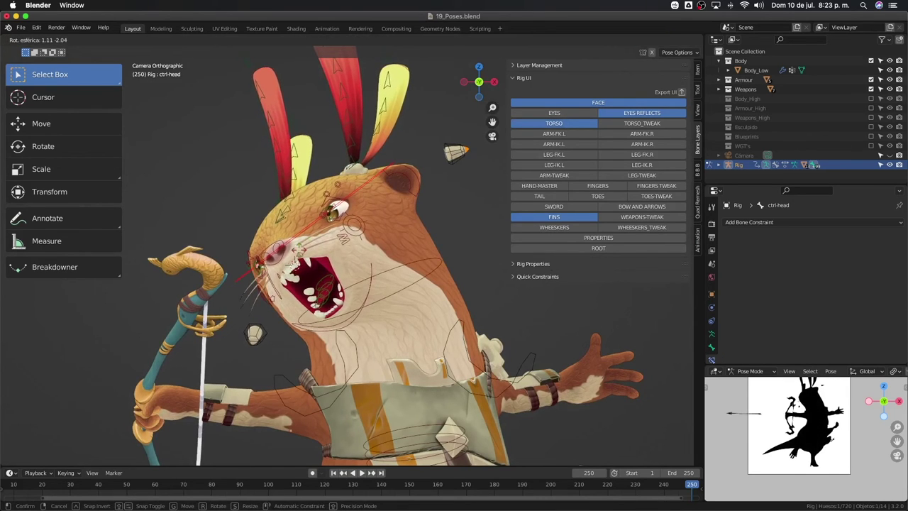
Confirm the head rotation, show the eye controls, and move the eye target sideways
{"action": "key", "text": "Return"}
{"action": "key", "text": "KP_0"}
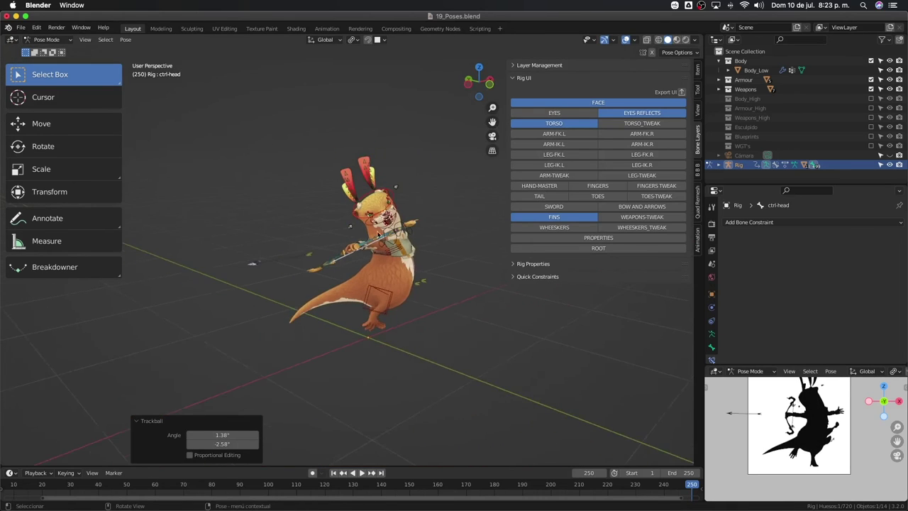
{"action": "left_click", "coordinate": [571, 115]}
{"action": "scroll", "coordinate": [347, 255], "scroll_direction": "up", "scroll_amount": 3}
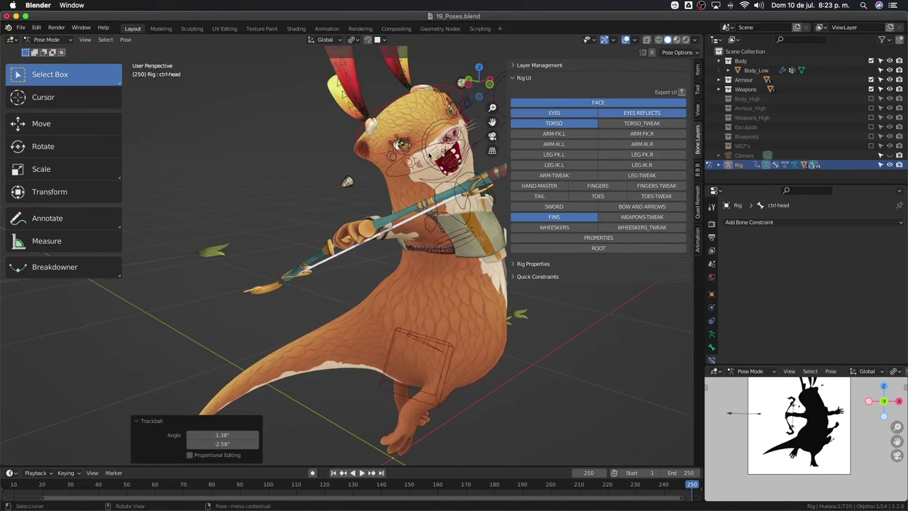
{"action": "middle_click_drag", "start_coordinate": [444, 187], "coordinate": [410, 193]}
{"action": "left_click", "coordinate": [311, 198]}
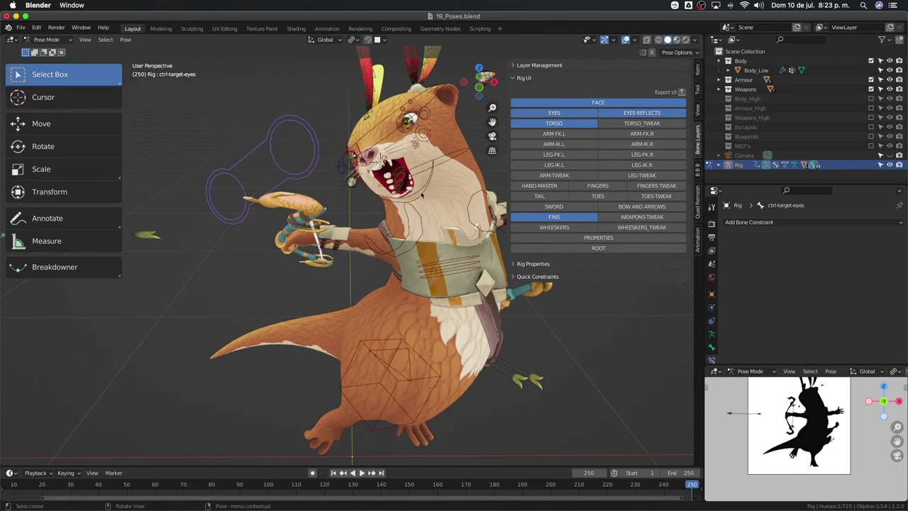
{"action": "key", "text": "g"}
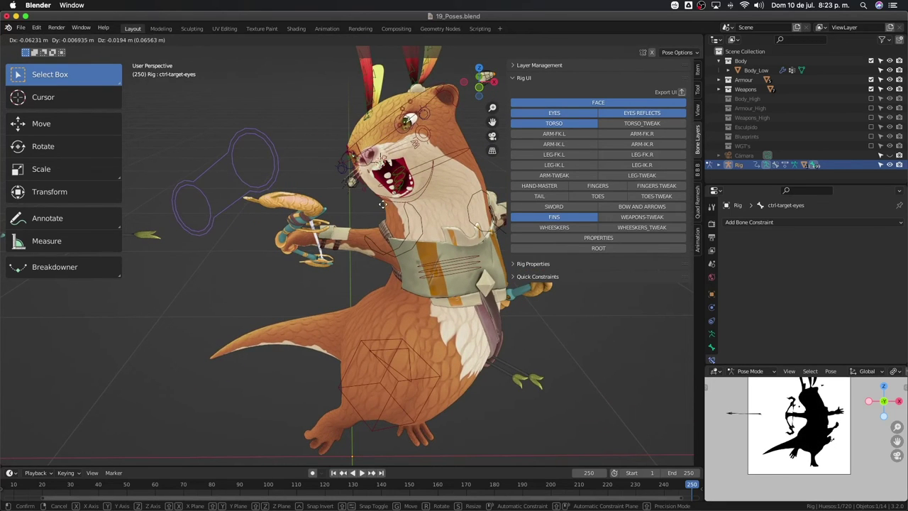
{"action": "left_click", "coordinate": [384, 205]}
Preview the pose through the camera with rig overlays hidden, then show the whisker controls
{"action": "key", "text": "KP_0"}
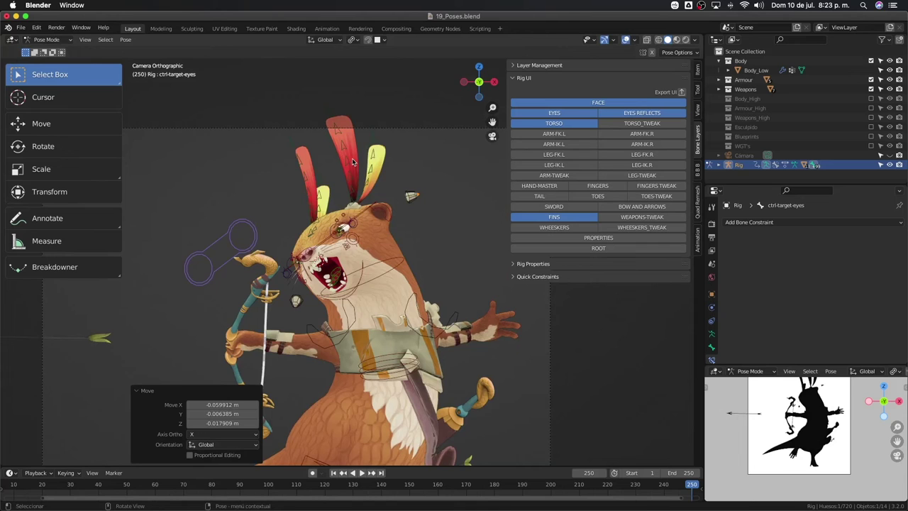
{"action": "scroll", "coordinate": [353, 163], "scroll_direction": "up", "scroll_amount": 3}
{"action": "scroll", "coordinate": [353, 163], "scroll_direction": "up", "scroll_amount": 2}
{"action": "key", "text": "shift+alt+z"}
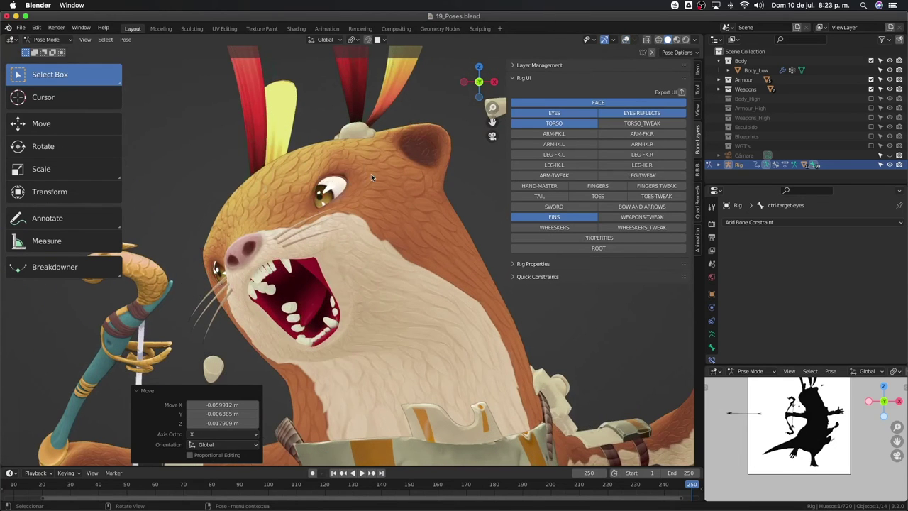
{"action": "middle_click_drag", "start_coordinate": [381, 221], "coordinate": [364, 235]}
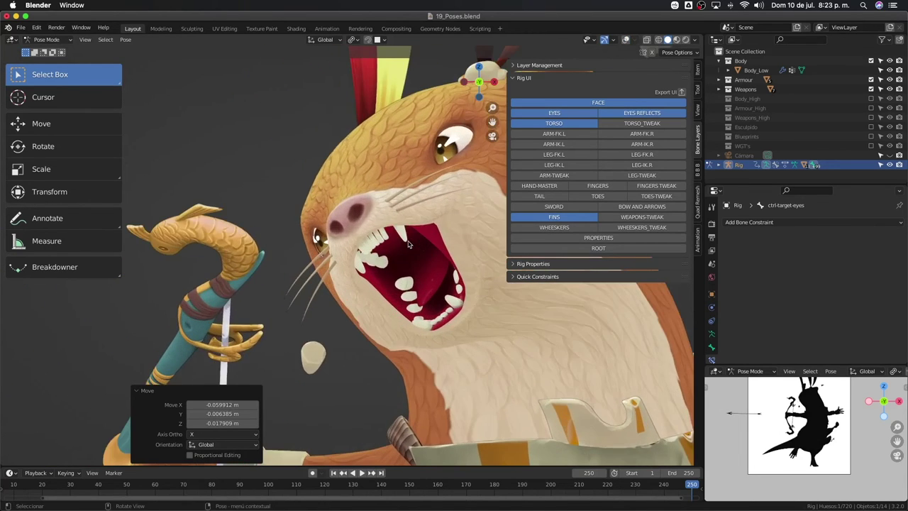
{"action": "scroll", "coordinate": [363, 236], "scroll_direction": "down", "scroll_amount": 2}
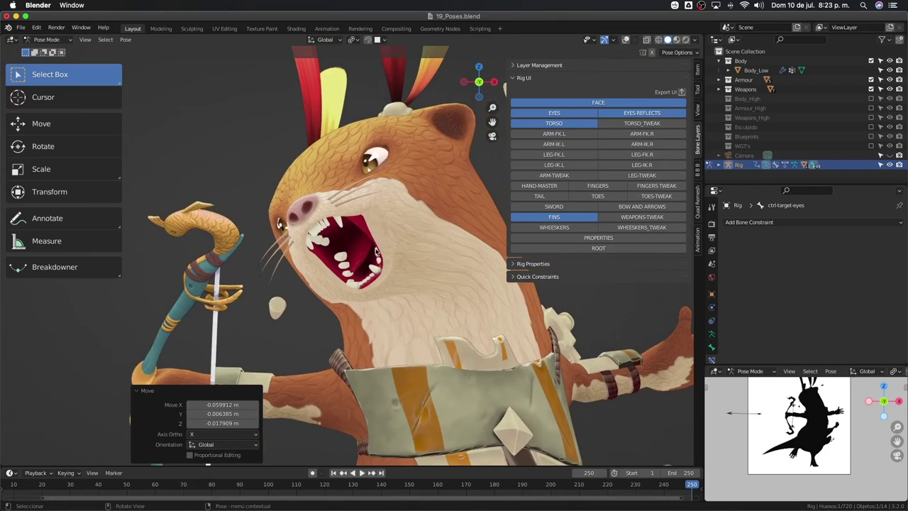
{"action": "left_click", "coordinate": [575, 226]}
{"action": "scroll", "coordinate": [408, 222], "scroll_direction": "up", "scroll_amount": 2}
{"action": "key", "text": "Tab"}
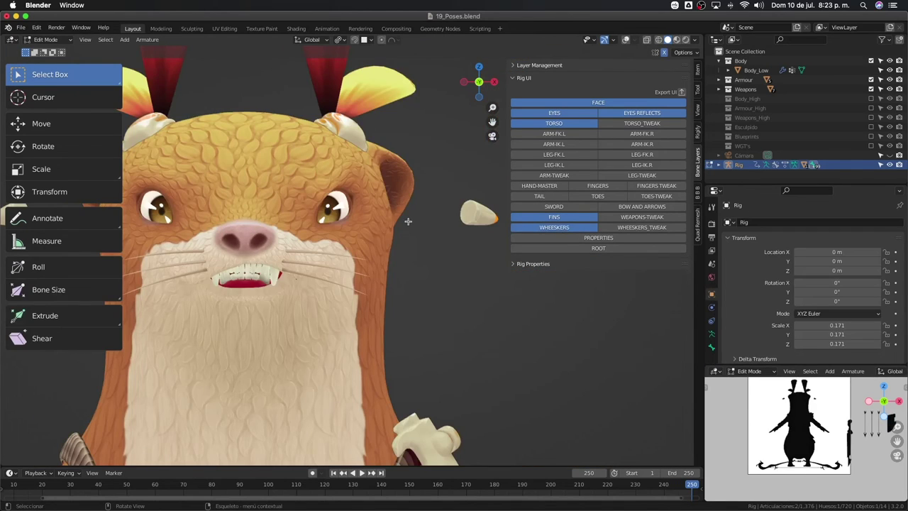
Hide the face controls and rotate the third and second left whiskers about X, roughly 10°
{"action": "key", "text": "Tab"}
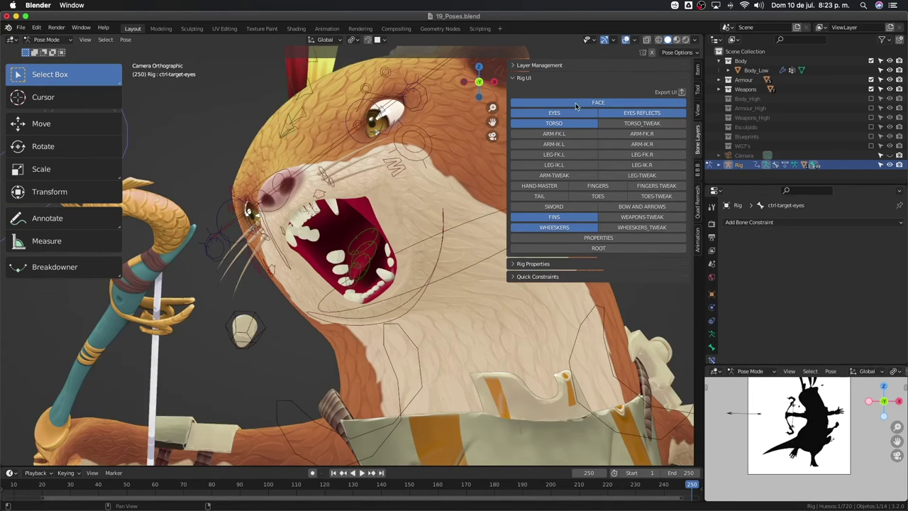
{"action": "left_click", "coordinate": [575, 104]}
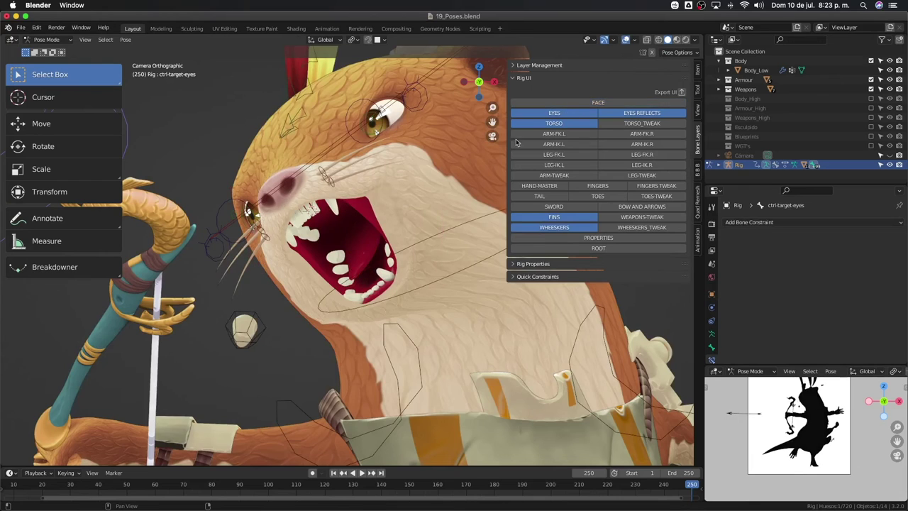
{"action": "left_click", "coordinate": [337, 183]}
{"action": "left_click", "coordinate": [333, 184]}
{"action": "key", "text": "r"}
{"action": "key", "text": "x"}
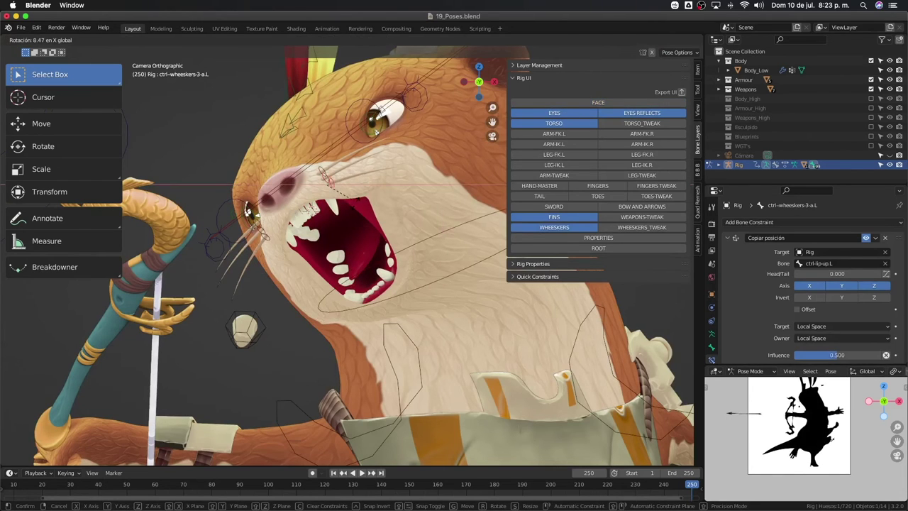
{"action": "left_click", "coordinate": [374, 179]}
{"action": "left_click", "coordinate": [329, 186]}
{"action": "key", "text": "r"}
{"action": "key", "text": "x"}
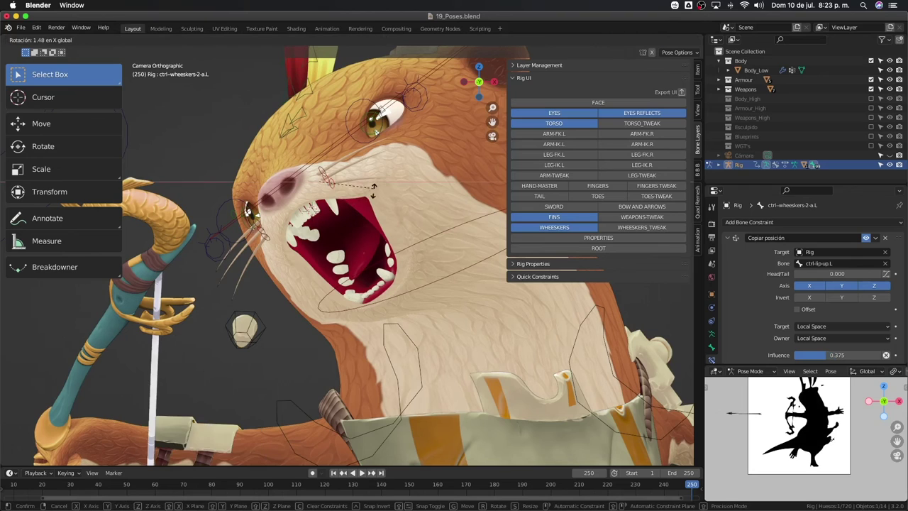
{"action": "left_click", "coordinate": [374, 198]}
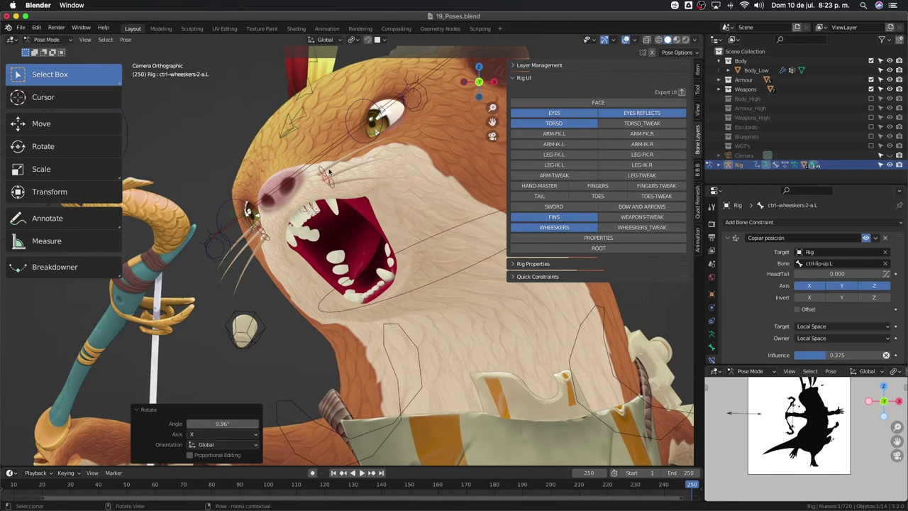
Freely rotate the first left whisker control, then tweak it slightly
{"action": "left_click", "coordinate": [370, 177]}
{"action": "key", "text": "r"}
{"action": "key", "text": "x"}
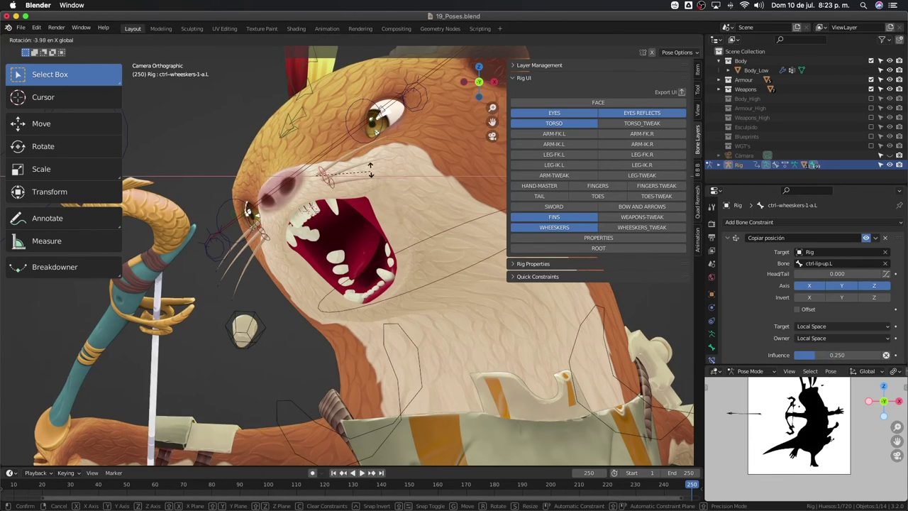
{"action": "key", "text": "x"}
{"action": "key", "text": "x"}
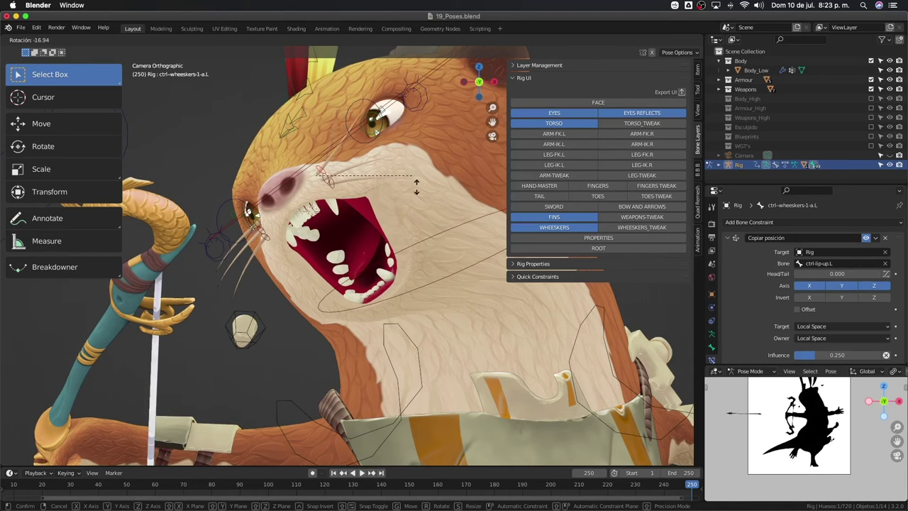
{"action": "left_click", "coordinate": [348, 196]}
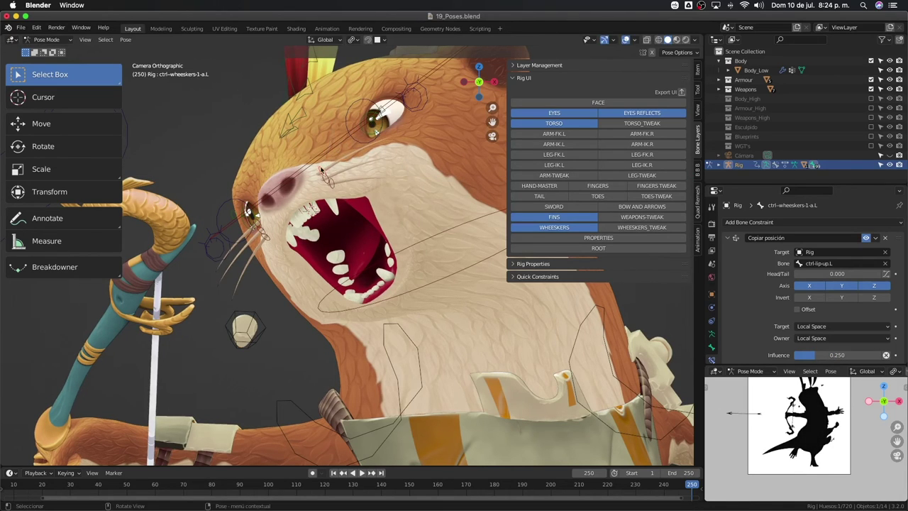
{"action": "key", "text": "r"}
{"action": "left_click", "coordinate": [365, 196]}
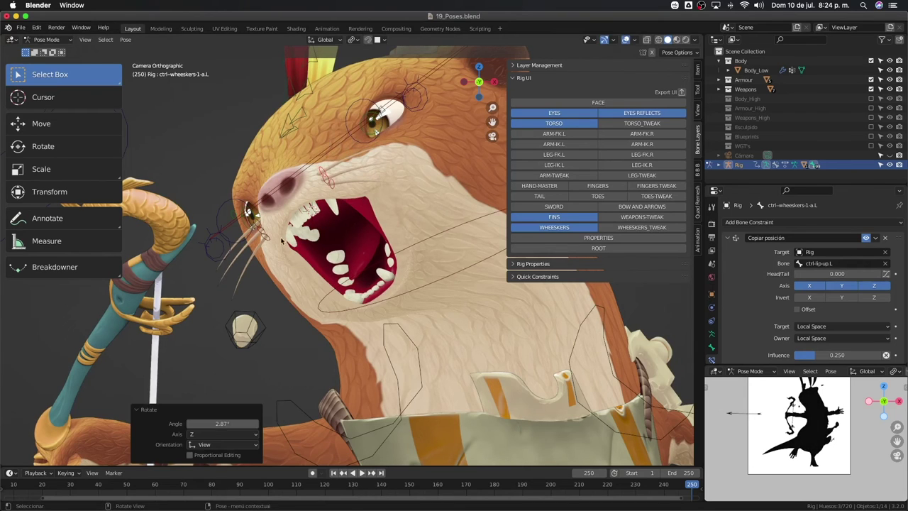
Rotate the right whisker control ctrl-wheeskers-3-a.R to -11.4° with a tiny nudge
{"action": "left_click", "coordinate": [262, 229], "text": "shift"}
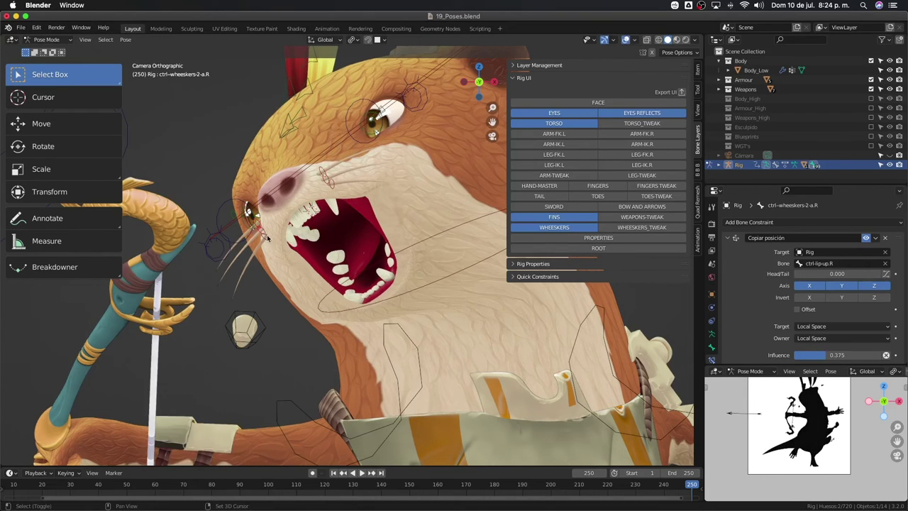
{"action": "key", "text": "r"}
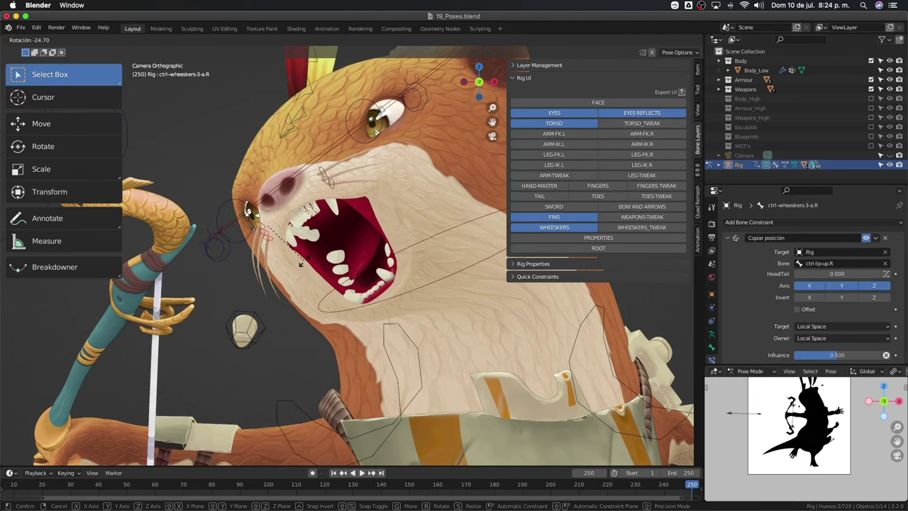
{"action": "left_click", "coordinate": [290, 254]}
{"action": "key", "text": "g"}
{"action": "left_click", "coordinate": [289, 254]}
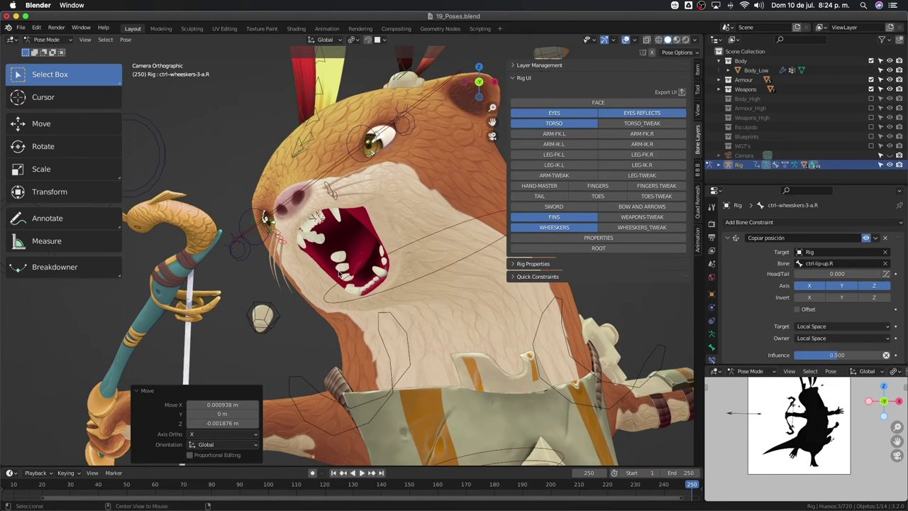
{"action": "key", "text": "r"}
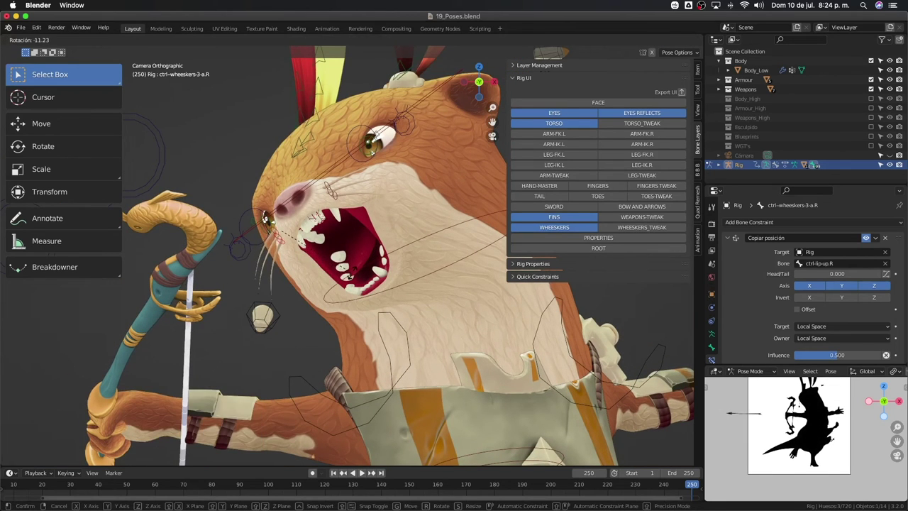
{"action": "left_click", "coordinate": [353, 265]}
{"action": "middle_click_drag", "start_coordinate": [365, 268], "coordinate": [423, 222]}
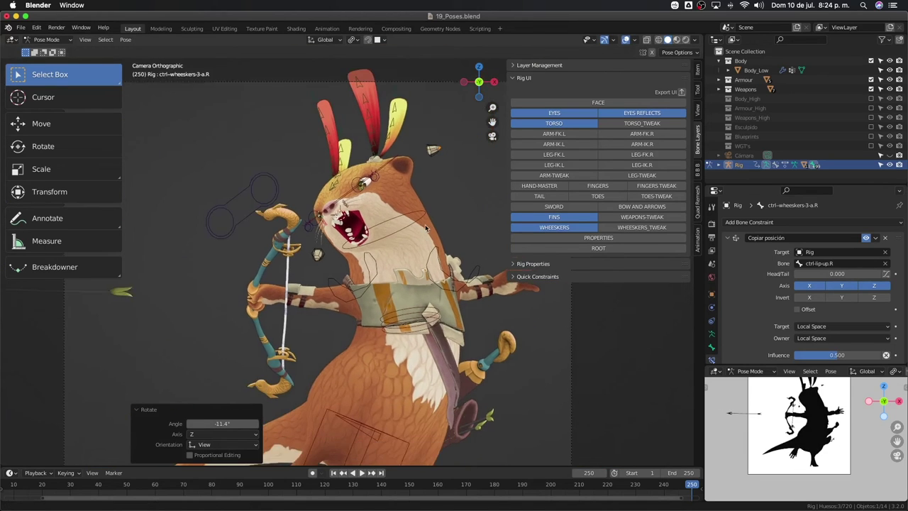
Switch to top view, show the overlays and enable the bow-and-arrow control layer
{"action": "scroll", "coordinate": [424, 222], "scroll_direction": "down", "scroll_amount": 2}
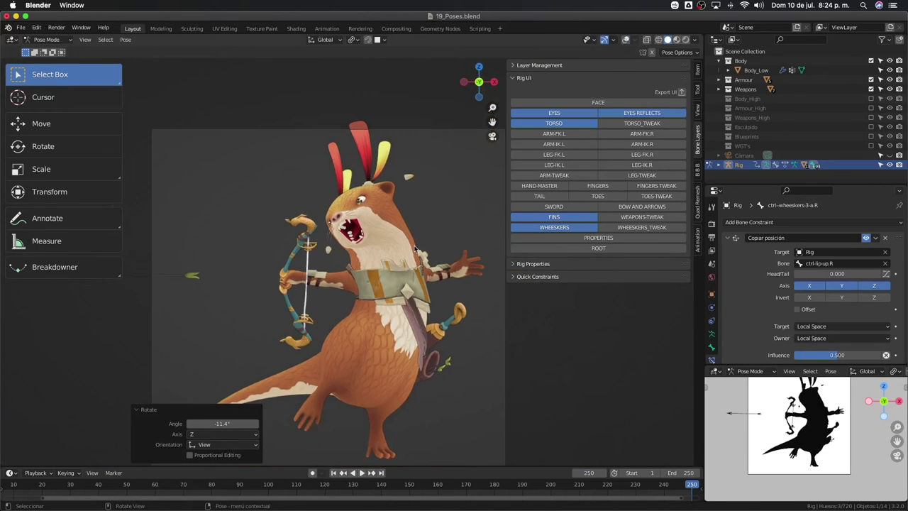
{"action": "middle_click_drag", "start_coordinate": [416, 248], "coordinate": [701, 263]}
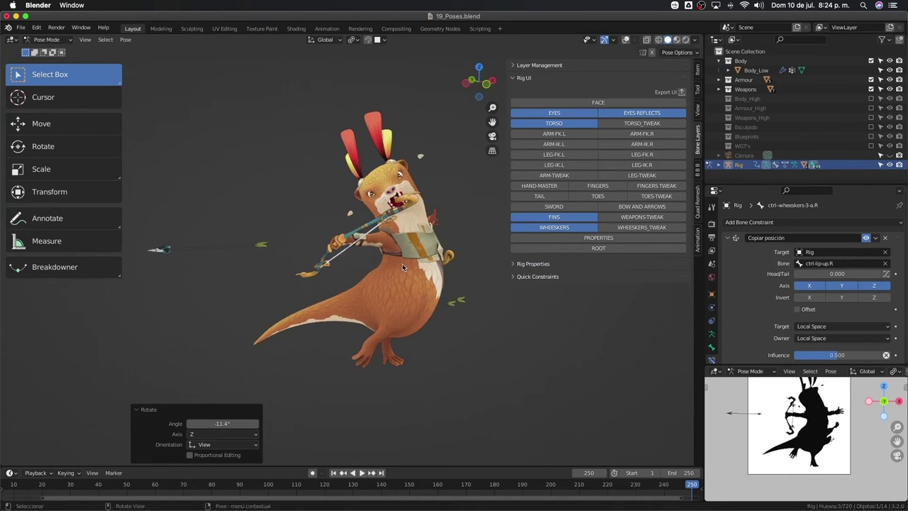
{"action": "scroll", "coordinate": [402, 263], "scroll_direction": "up", "scroll_amount": 4}
{"action": "mouse_move", "coordinate": [403, 263]}
{"action": "middle_mouse_down"}
{"action": "mouse_move", "coordinate": [336, 325]}
{"action": "mouse_move", "coordinate": [257, 348]}
{"action": "mouse_move", "coordinate": [396, 242]}
{"action": "mouse_move", "coordinate": [380, 248]}
{"action": "mouse_move", "coordinate": [378, 239]}
{"action": "middle_mouse_up"}
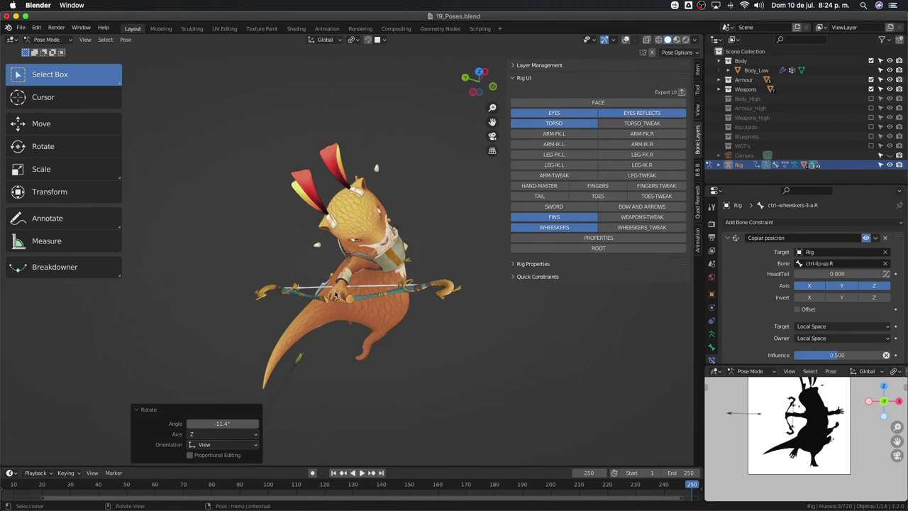
{"action": "key", "text": "KP_7"}
{"action": "middle_click_drag", "start_coordinate": [312, 290], "coordinate": [318, 210], "text": "shift"}
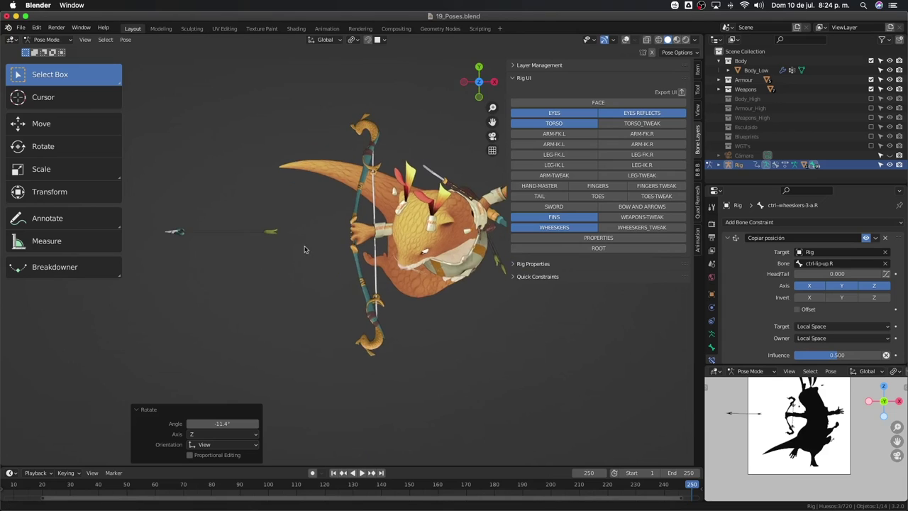
{"action": "key", "text": "shift+alt+z"}
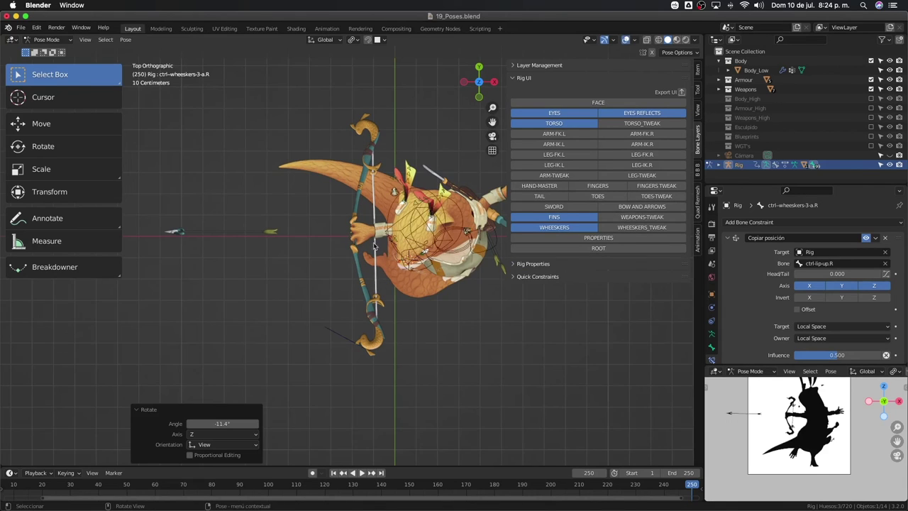
{"action": "left_click", "coordinate": [642, 207]}
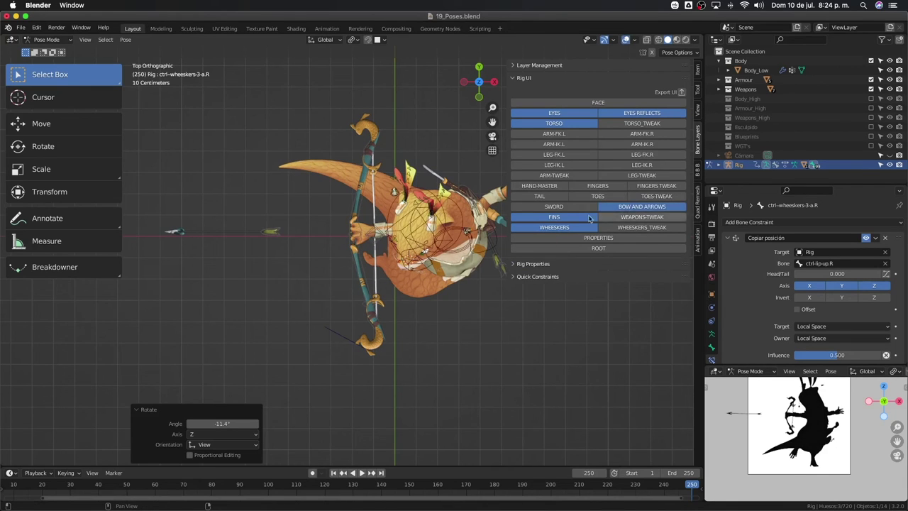
Move and rotate the arrow control into its drawn position from above
{"action": "left_click", "coordinate": [270, 234]}
{"action": "key", "text": "g"}
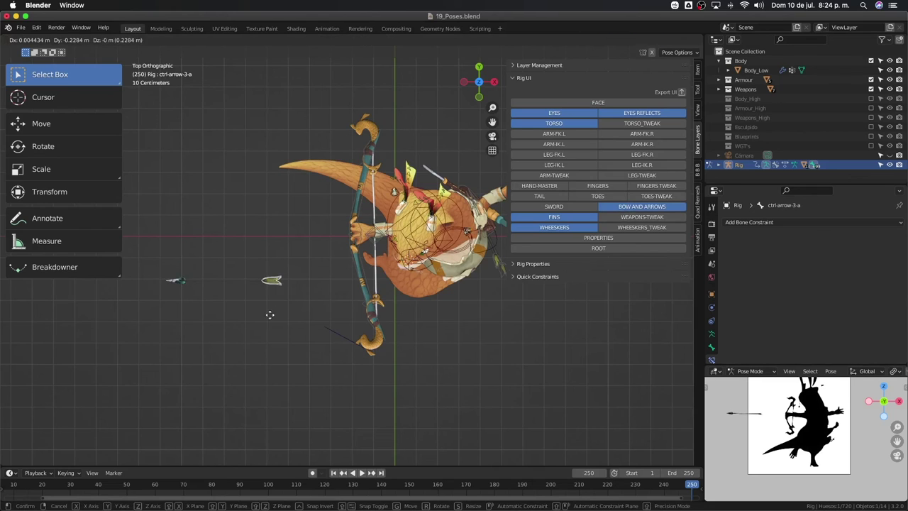
{"action": "left_click", "coordinate": [272, 283]}
{"action": "key", "text": "r"}
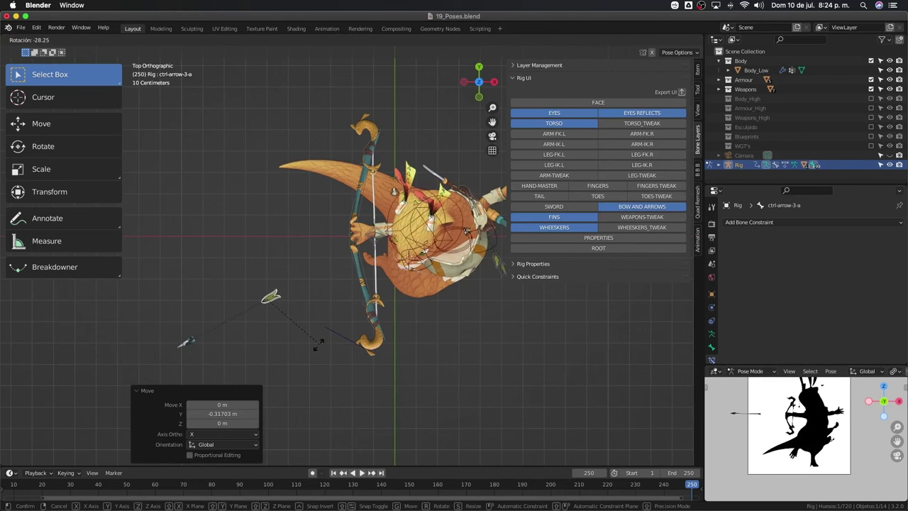
{"action": "left_click", "coordinate": [316, 348]}
{"action": "key", "text": "g"}
{"action": "left_click", "coordinate": [320, 344]}
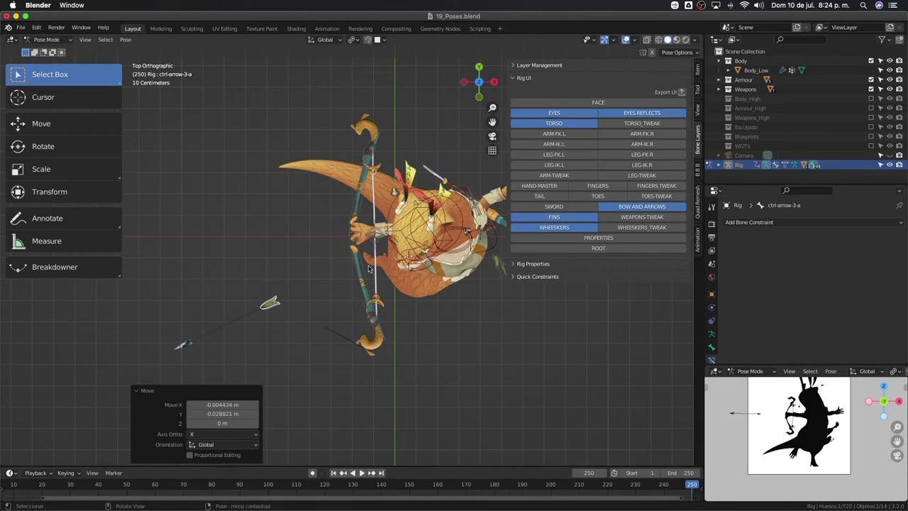
Hide the torso, eye, eye reflection, fin and whisker control layers; show the ARM-IK.R layer
{"action": "left_click", "coordinate": [571, 123]}
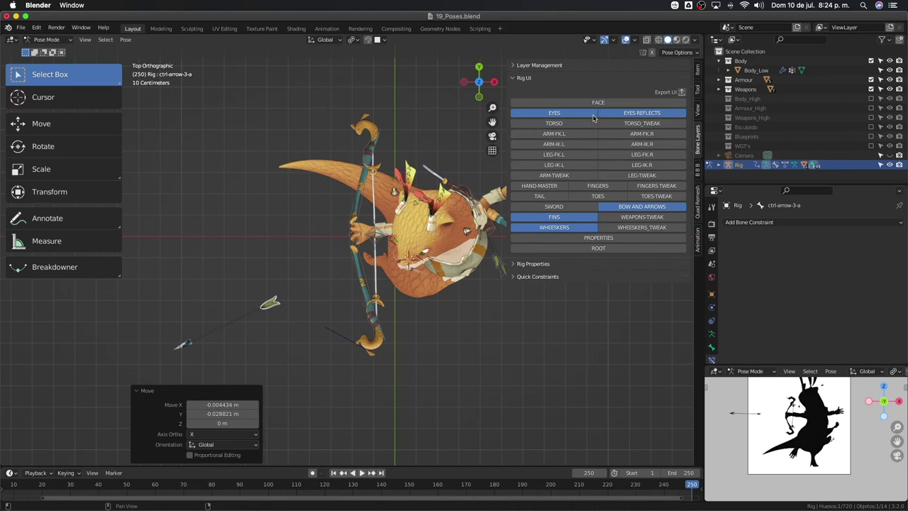
{"action": "left_click", "coordinate": [609, 116]}
{"action": "left_click", "coordinate": [582, 113]}
{"action": "left_click", "coordinate": [581, 218]}
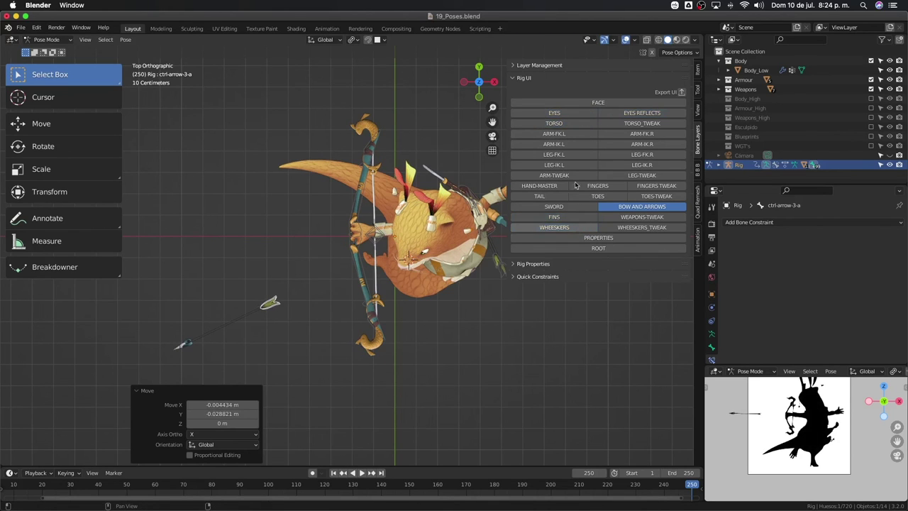
{"action": "left_click", "coordinate": [592, 146]}
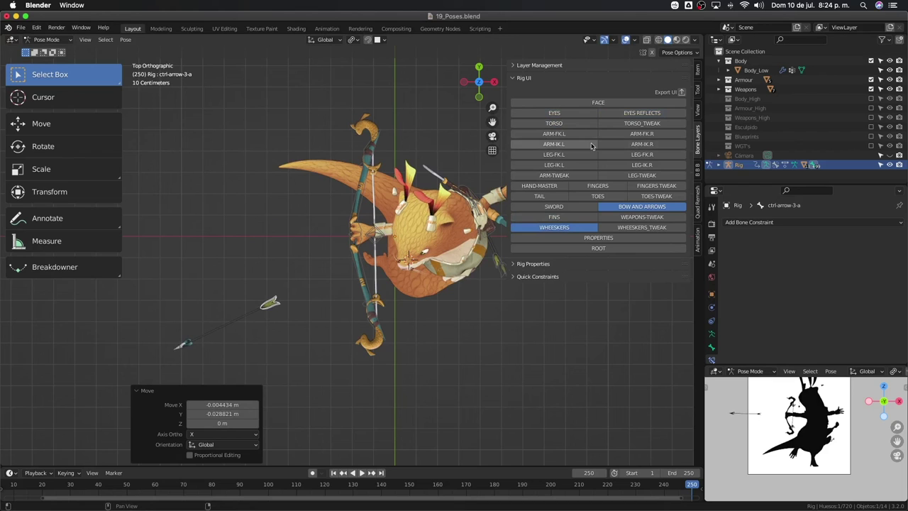
{"action": "left_click", "coordinate": [592, 145]}
{"action": "left_click", "coordinate": [626, 147]}
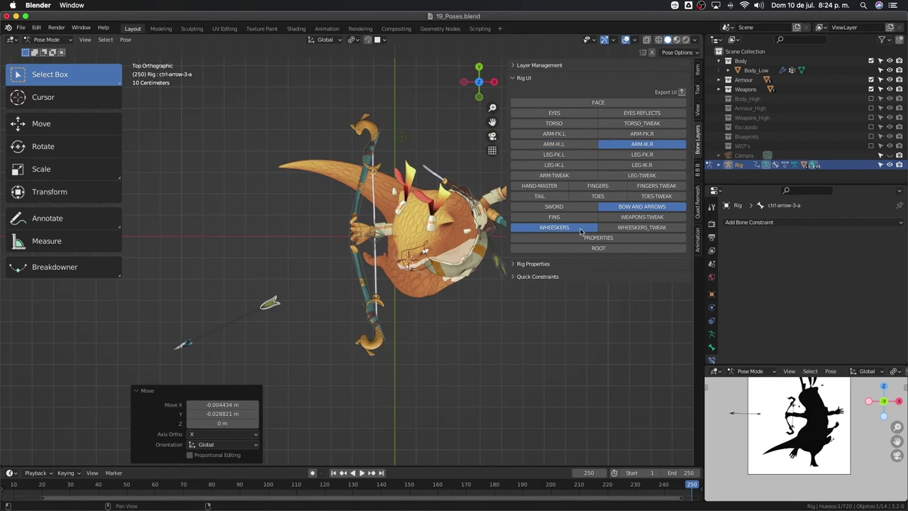
{"action": "left_click", "coordinate": [554, 227]}
{"action": "scroll", "coordinate": [376, 236], "scroll_direction": "up", "scroll_amount": 3}
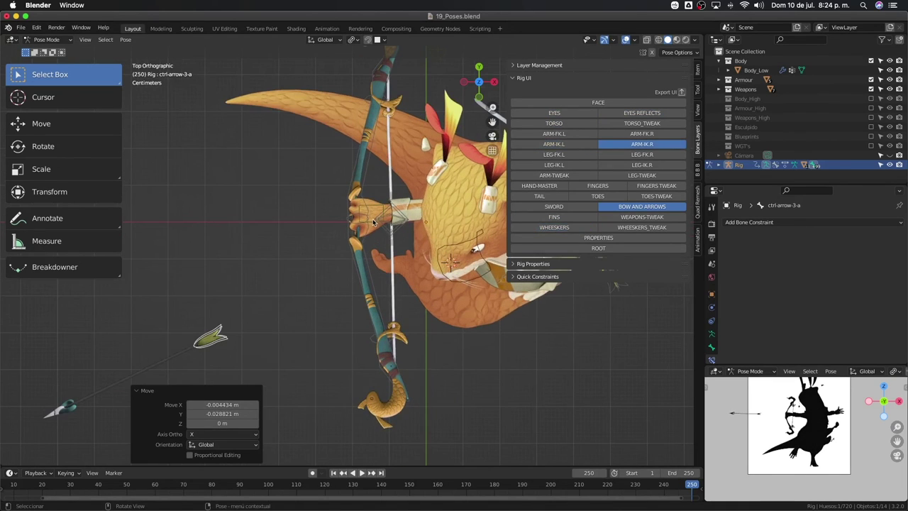
Move and rotate ctrl-hand-IK.R to -5.53° and -0.02566 m along Y
{"action": "left_click", "coordinate": [374, 222]}
{"action": "key", "text": "g"}
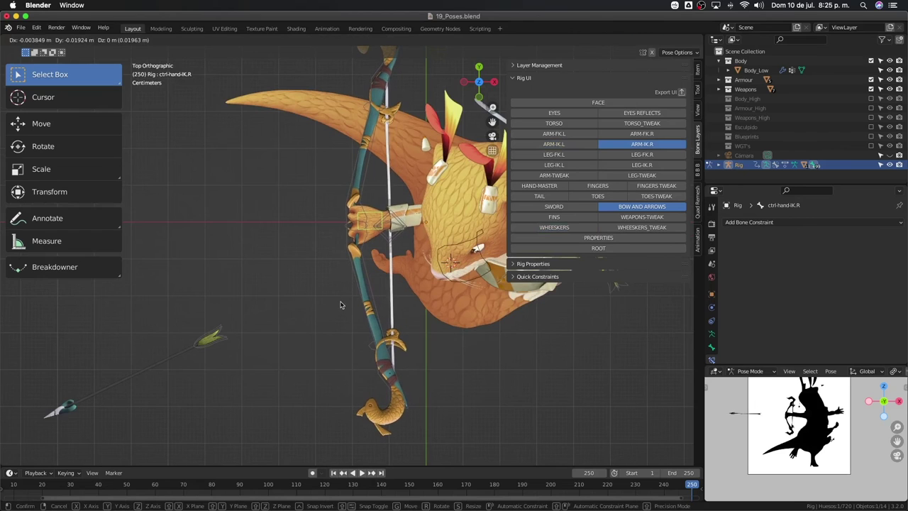
{"action": "left_click", "coordinate": [340, 305]}
{"action": "key", "text": "r"}
{"action": "left_click", "coordinate": [345, 305]}
{"action": "key", "text": "g"}
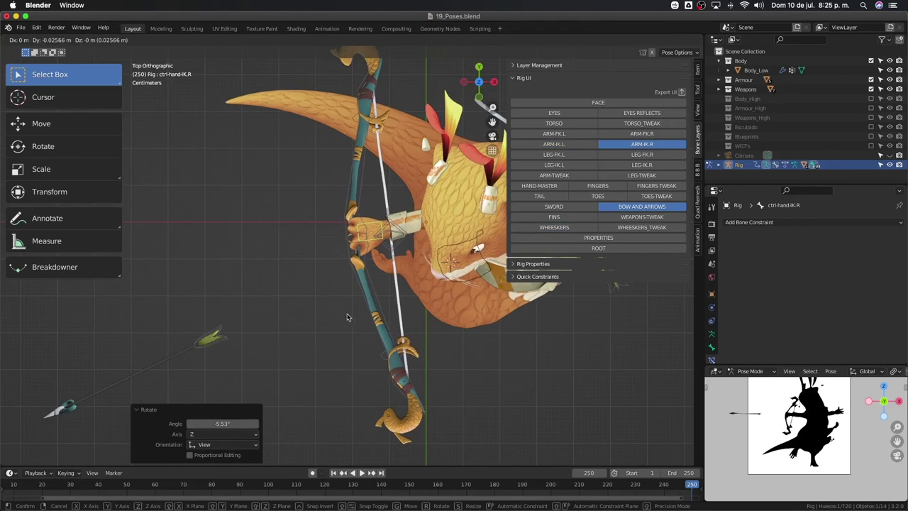
{"action": "left_click", "coordinate": [347, 317]}
{"action": "key", "text": "r"}
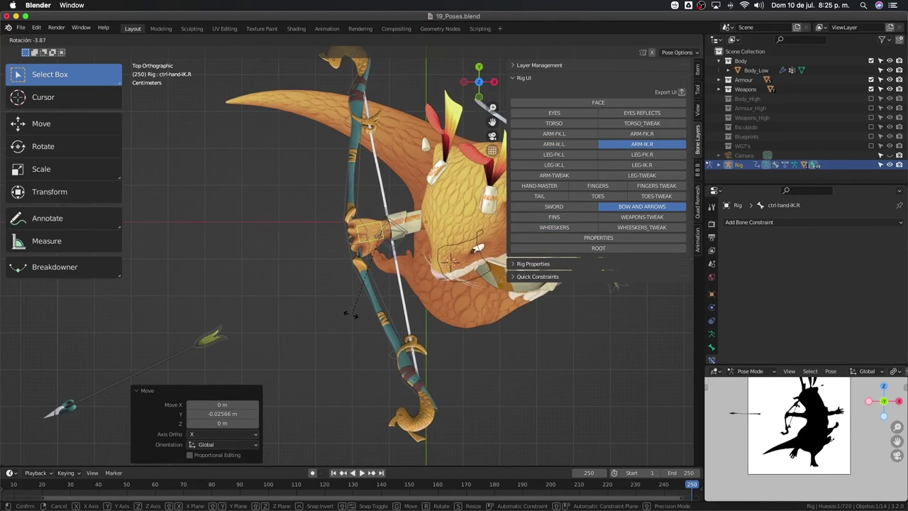
{"action": "left_click", "coordinate": [381, 323]}
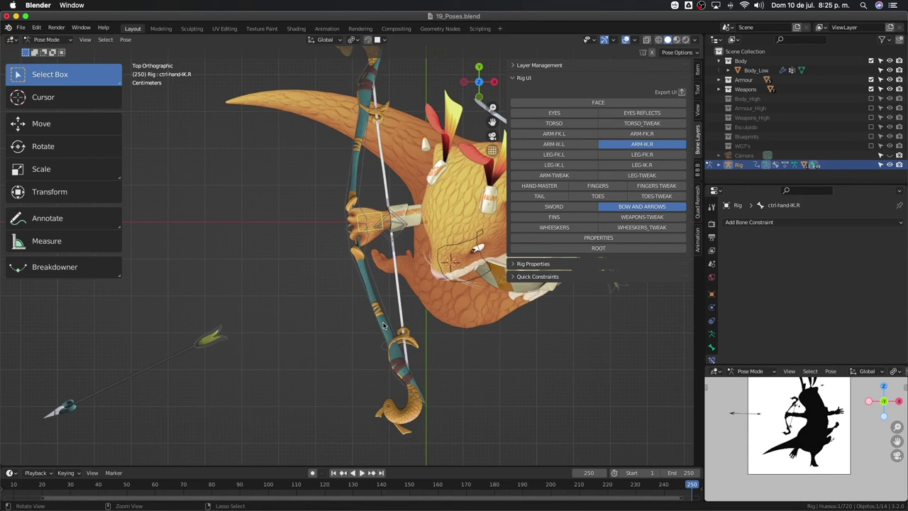
{"action": "mouse_move", "coordinate": [383, 325]}
{"action": "middle_mouse_down"}
{"action": "mouse_move", "coordinate": [348, 276]}
{"action": "mouse_move", "coordinate": [307, 388]}
{"action": "mouse_move", "coordinate": [229, 388]}
{"action": "mouse_move", "coordinate": [310, 376]}
{"action": "mouse_move", "coordinate": [385, 381]}
{"action": "mouse_move", "coordinate": [619, 336]}
{"action": "mouse_move", "coordinate": [420, 293]}
{"action": "middle_mouse_up"}
Switch to front view and enable all rig control layers, including the toe tweak controls
{"action": "scroll", "coordinate": [419, 293], "scroll_direction": "up", "scroll_amount": 2}
{"action": "scroll", "coordinate": [420, 293], "scroll_direction": "up", "scroll_amount": 2}
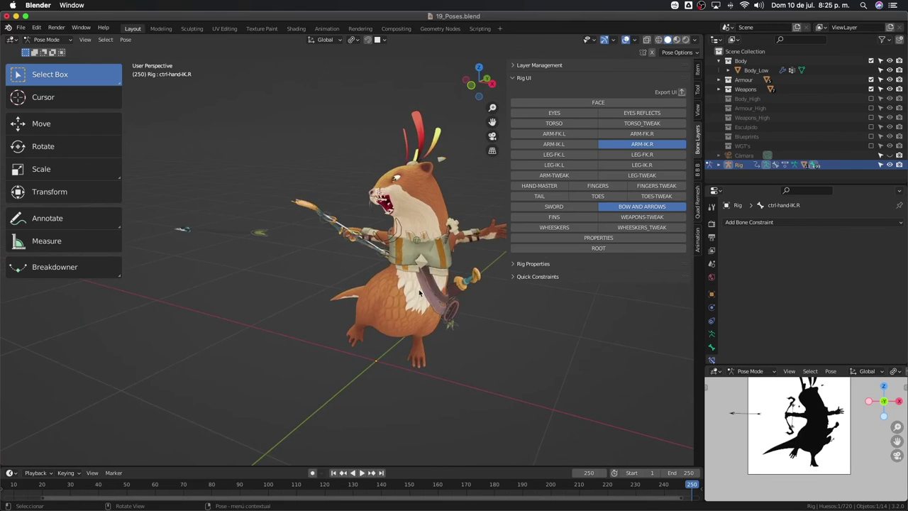
{"action": "key", "text": "KP_1"}
{"action": "scroll", "coordinate": [419, 289], "scroll_direction": "down", "scroll_amount": 1}
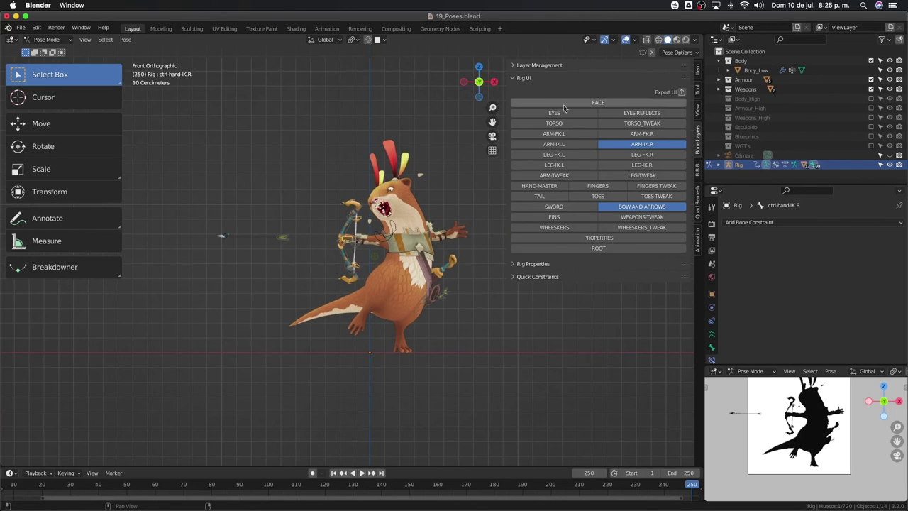
{"action": "mouse_move", "coordinate": [564, 107]}
{"action": "left_mouse_down"}
{"action": "mouse_move", "coordinate": [622, 198]}
{"action": "mouse_move", "coordinate": [643, 114]}
{"action": "left_mouse_up"}
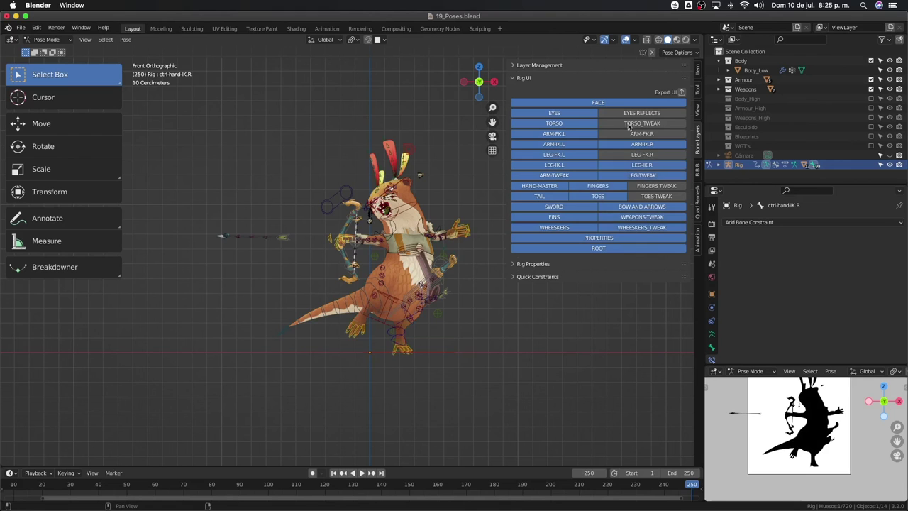
{"action": "left_click", "coordinate": [646, 198]}
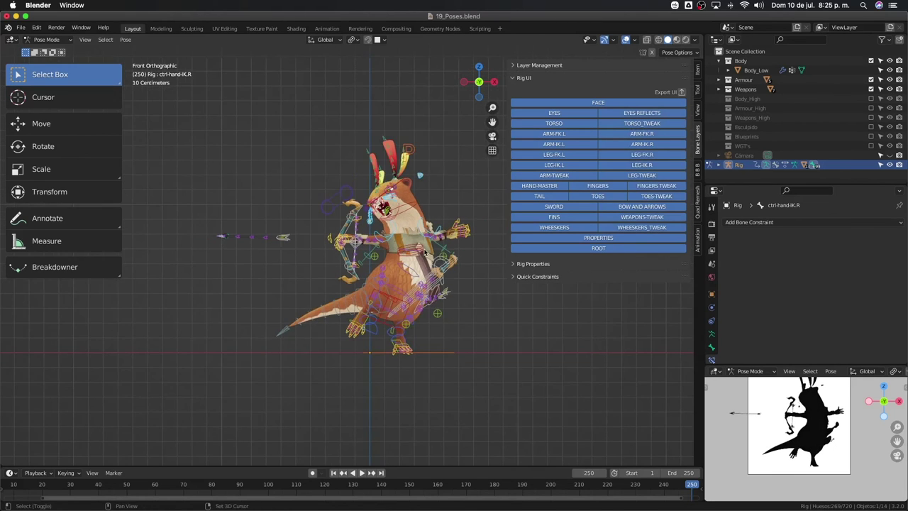
Return to the camera view, deselect all bones and switch the rig to Object Mode
{"action": "middle_click_drag", "start_coordinate": [424, 251], "coordinate": [398, 246], "text": "shift"}
{"action": "key", "text": "KP_0"}
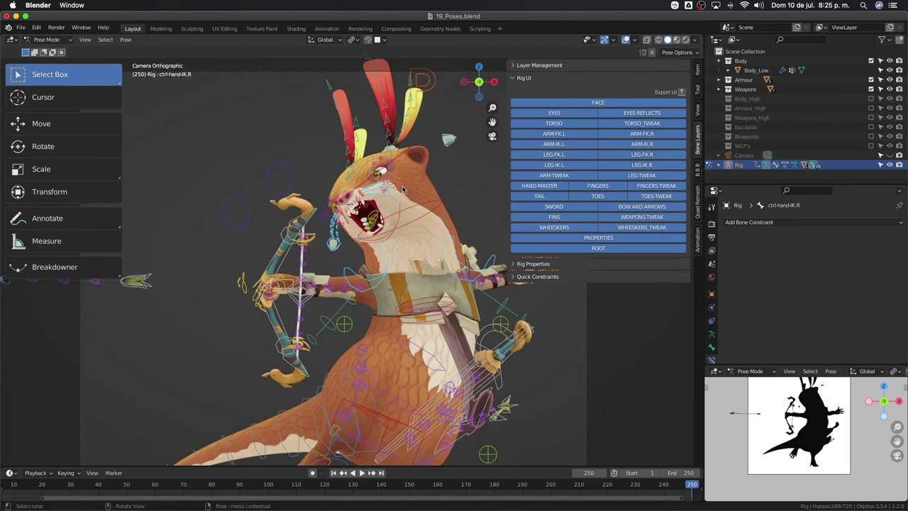
{"action": "scroll", "coordinate": [442, 313], "scroll_direction": "down", "scroll_amount": 1}
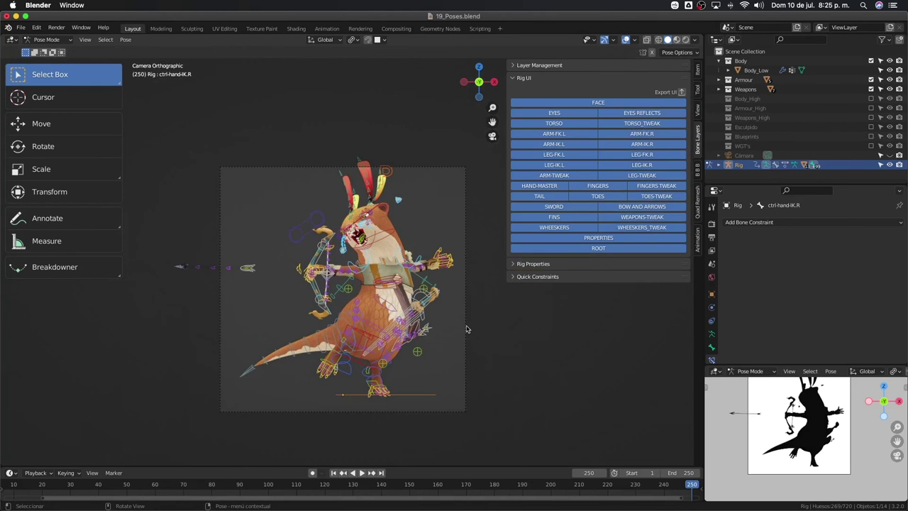
{"action": "key", "text": "alt+a"}
{"action": "key", "text": "ctrl+Tab"}
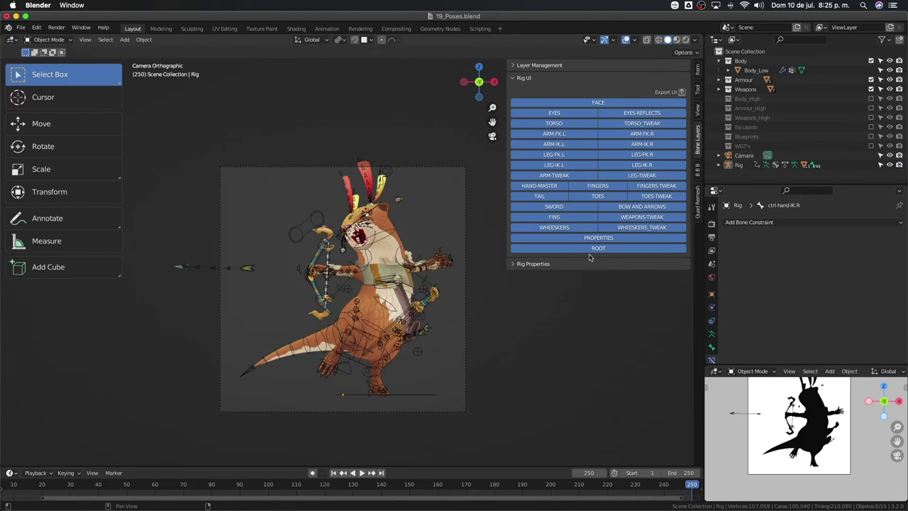
{"action": "left_click", "coordinate": [467, 243]}
{"action": "key", "text": "g"}
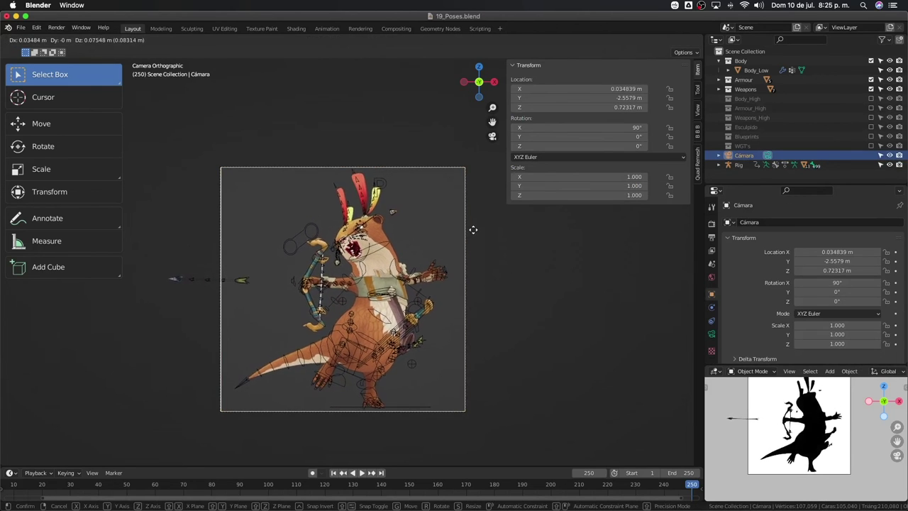
{"action": "left_click", "coordinate": [474, 230]}
{"action": "left_click", "coordinate": [449, 276]}
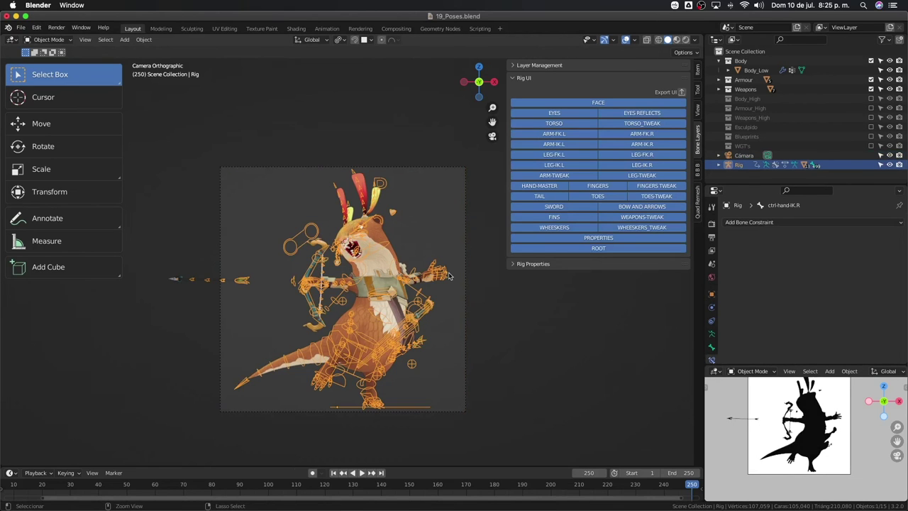
{"action": "key", "text": "ctrl+Tab"}
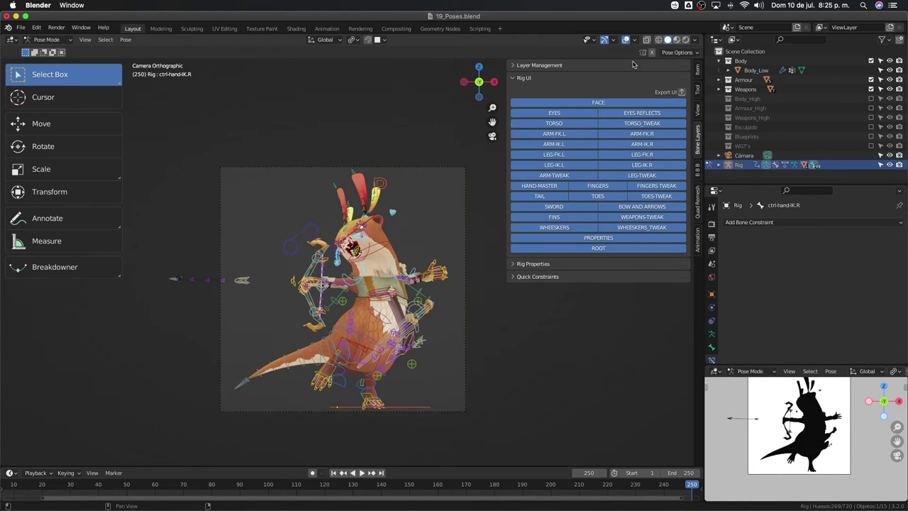
Show the Pose Library panel, make the left split an Asset Browser and select the Rig asset
{"action": "left_click", "coordinate": [699, 244]}
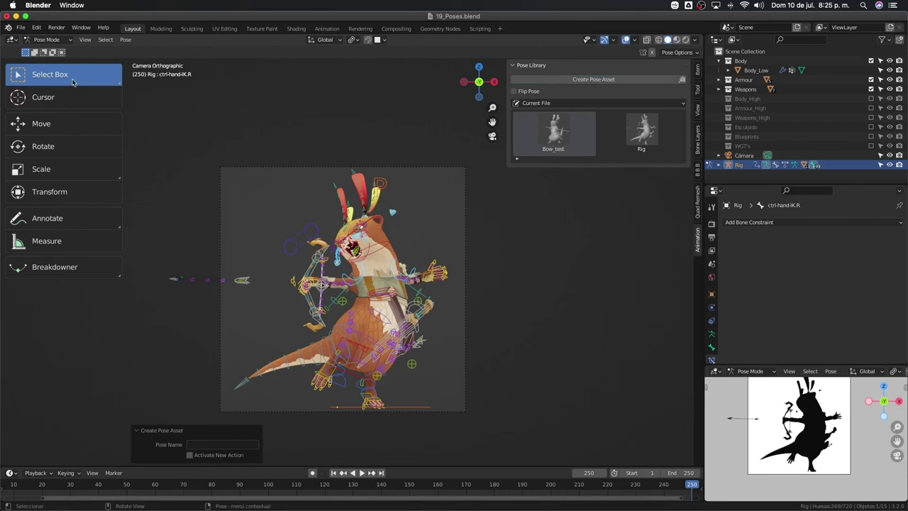
{"action": "left_click", "coordinate": [120, 60]}
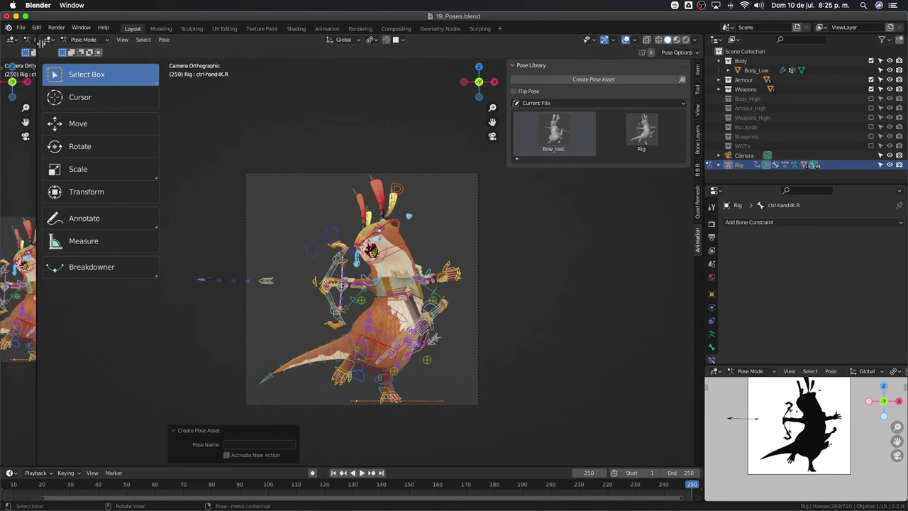
{"action": "left_click", "coordinate": [10, 39]}
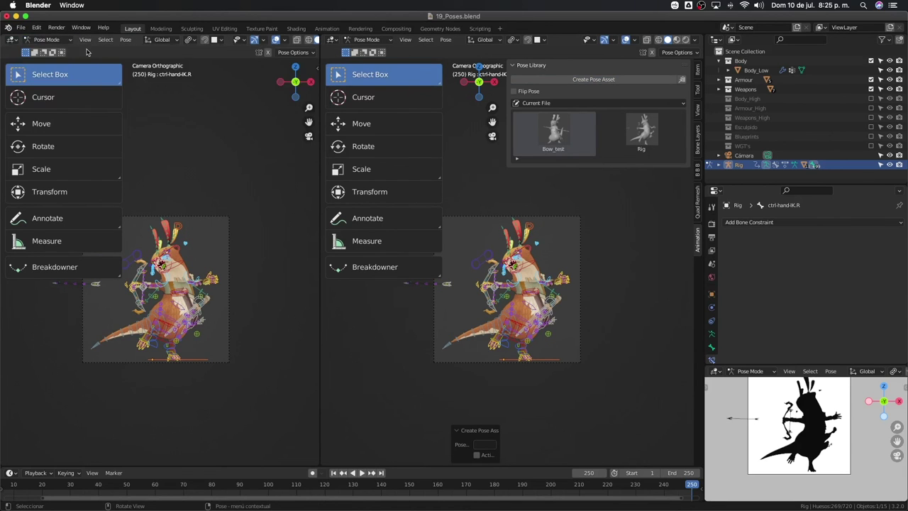
{"action": "left_click", "coordinate": [10, 40]}
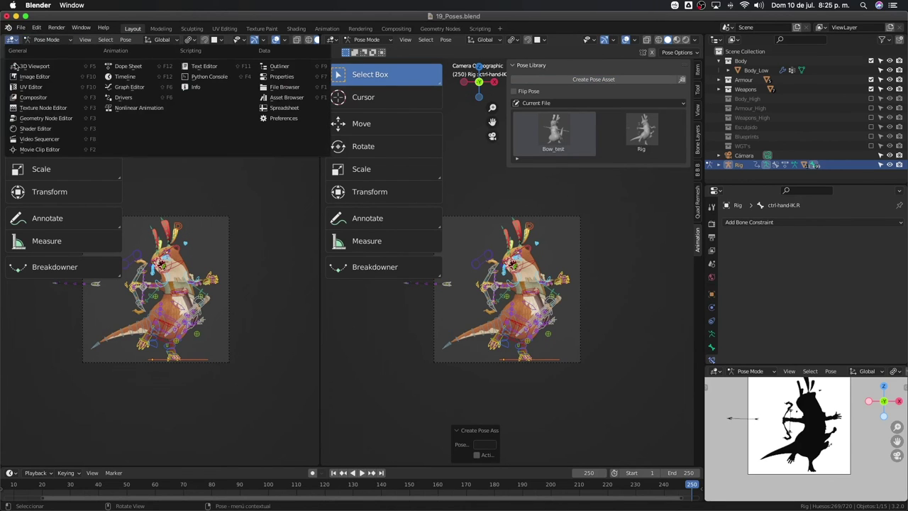
{"action": "left_click", "coordinate": [293, 98]}
{"action": "left_click", "coordinate": [191, 76]}
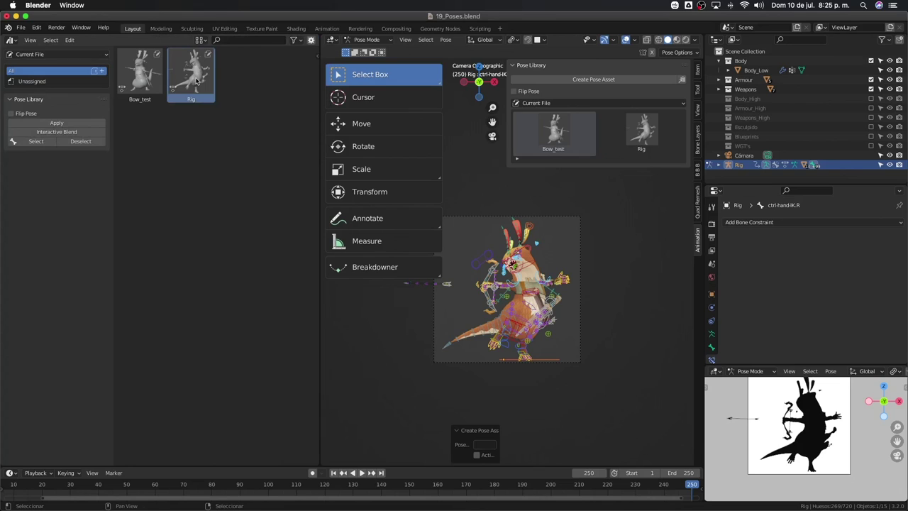
Rename the selected Rig asset to 'Bow_pose_final' and deselect all bones
{"action": "key", "text": "n"}
{"action": "type", "text": "Bow_pose_final"}
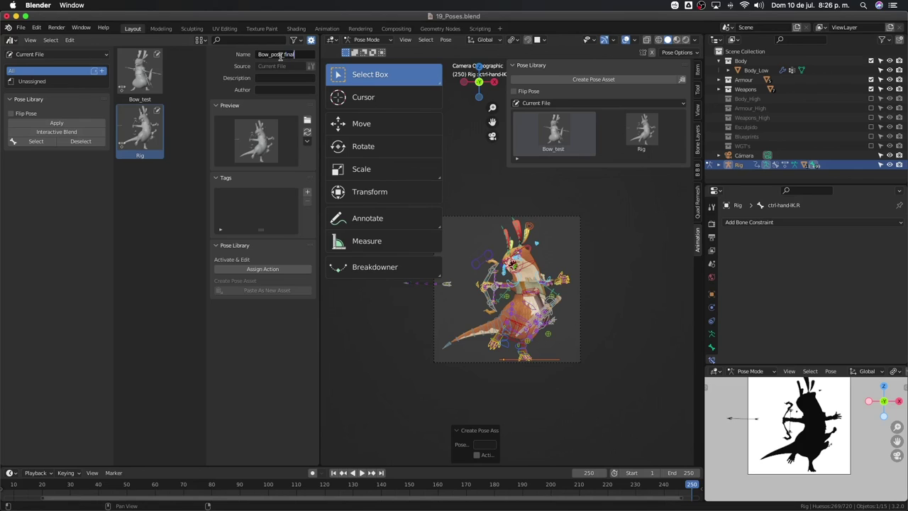
{"action": "key", "text": "Return"}
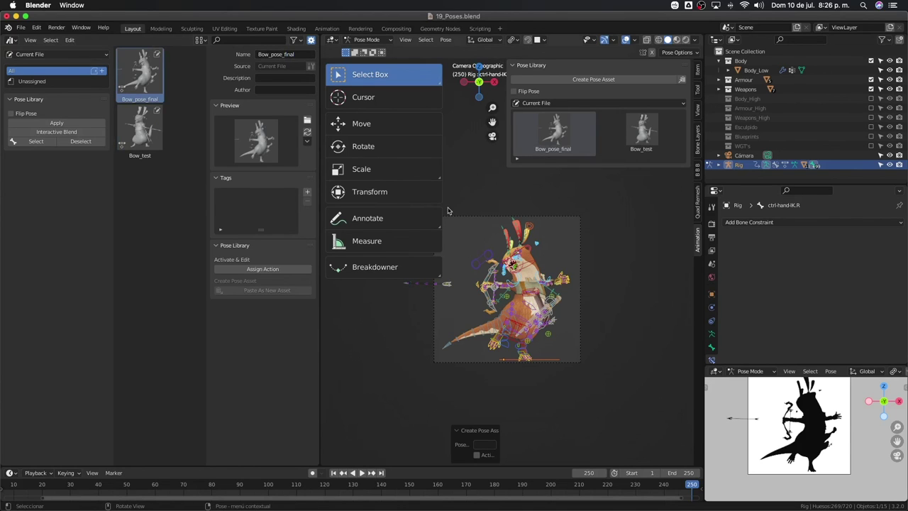
{"action": "key", "text": "alt+a"}
Close the side panel and toolbar, turn off overlays and zoom the camera view
{"action": "key", "text": "n"}
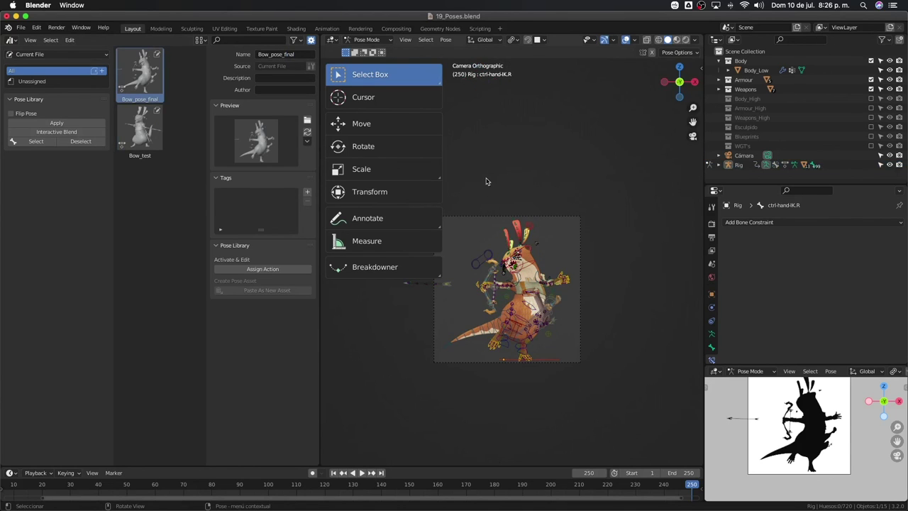
{"action": "key", "text": "t"}
{"action": "scroll", "coordinate": [490, 184], "scroll_direction": "up", "scroll_amount": 2}
{"action": "scroll", "coordinate": [493, 199], "scroll_direction": "up", "scroll_amount": 3}
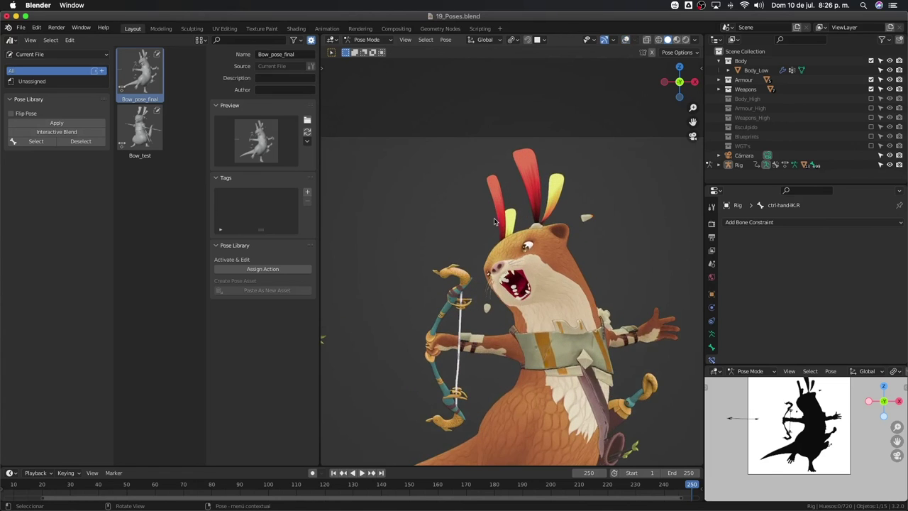
{"action": "scroll", "coordinate": [501, 252], "scroll_direction": "down", "scroll_amount": 2}
{"action": "key", "text": "shift+alt+z"}
{"action": "scroll", "coordinate": [501, 252], "scroll_direction": "up", "scroll_amount": 1}
{"action": "scroll", "coordinate": [505, 227], "scroll_direction": "up", "scroll_amount": 2}
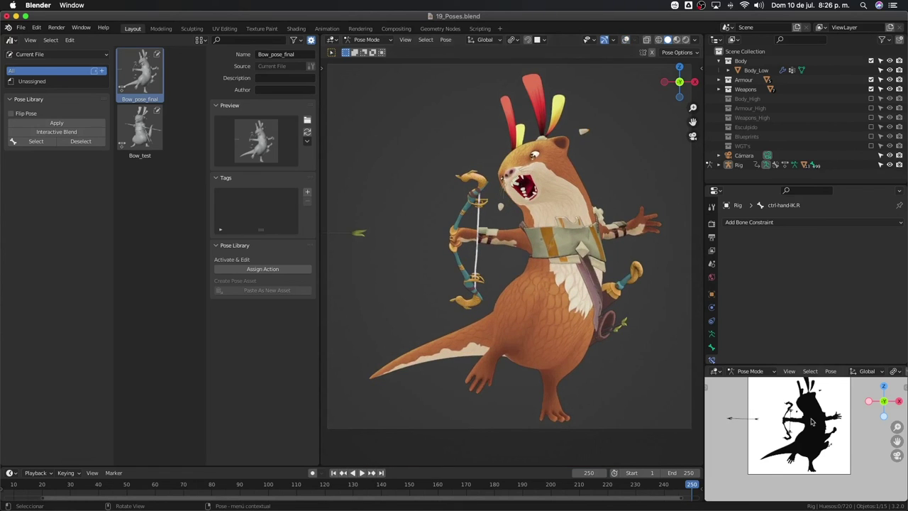
{"action": "scroll", "coordinate": [458, 240], "scroll_direction": "down", "scroll_amount": 2}
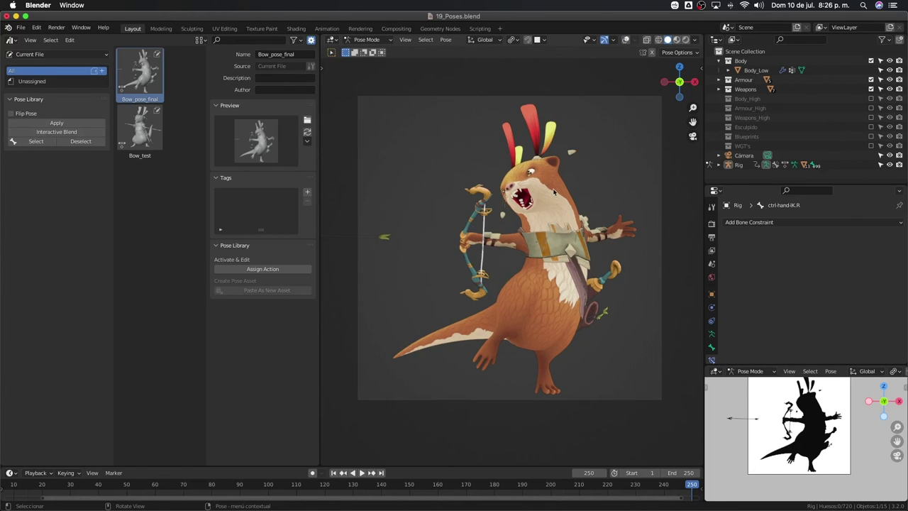
Leave the camera view, then orbit and zoom around the otter to review the pose
{"action": "key", "text": "KP_0"}
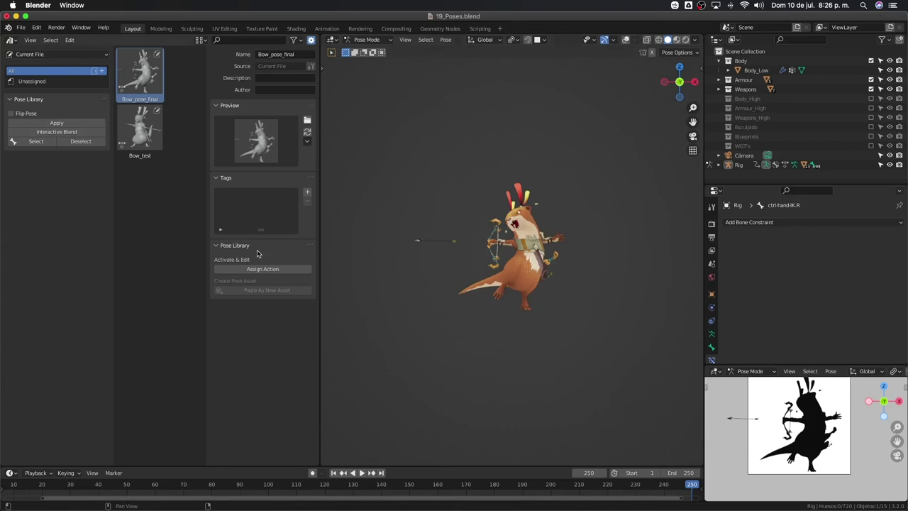
{"action": "scroll", "coordinate": [589, 258], "scroll_direction": "up", "scroll_amount": 5}
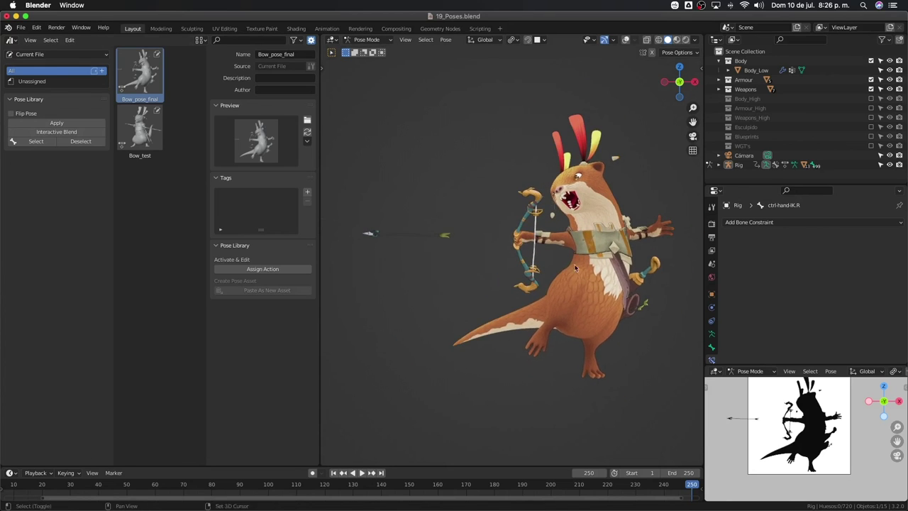
{"action": "middle_click_drag", "start_coordinate": [589, 259], "coordinate": [561, 283]}
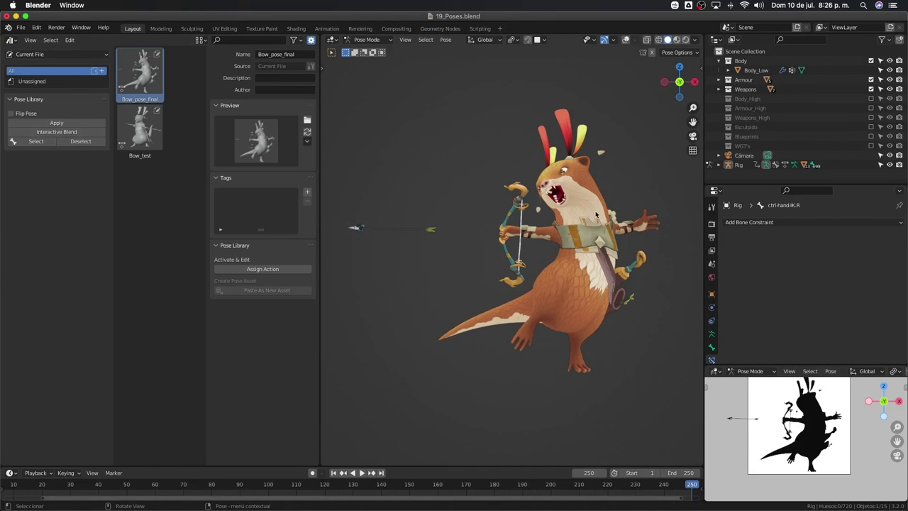
{"action": "scroll", "coordinate": [597, 216], "scroll_direction": "up", "scroll_amount": 1}
{"action": "scroll", "coordinate": [597, 216], "scroll_direction": "up", "scroll_amount": 1}
{"action": "scroll", "coordinate": [573, 186], "scroll_direction": "down", "scroll_amount": 1}
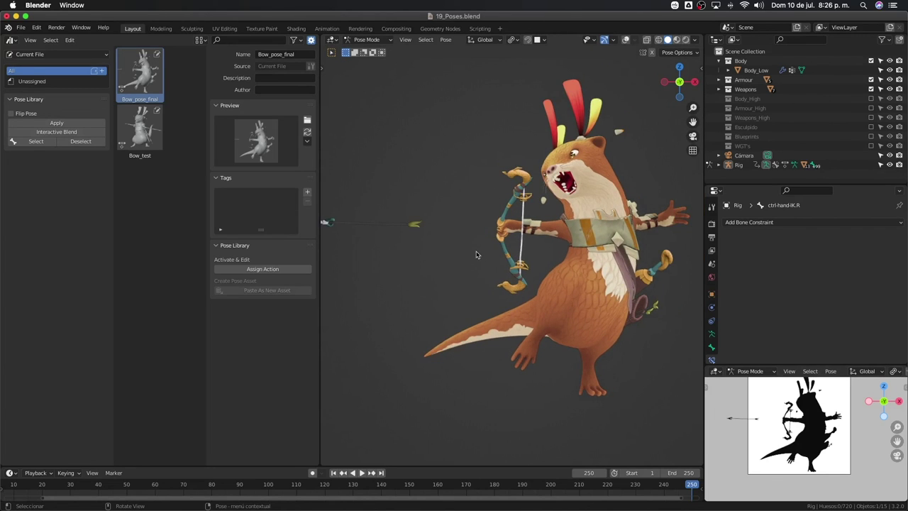
Box-select the rig's bones in front view and apply the Bow_test pose
{"action": "left_click", "coordinate": [139, 135]}
{"action": "key", "text": "shift+alt+z"}
{"action": "key", "text": "KP_1"}
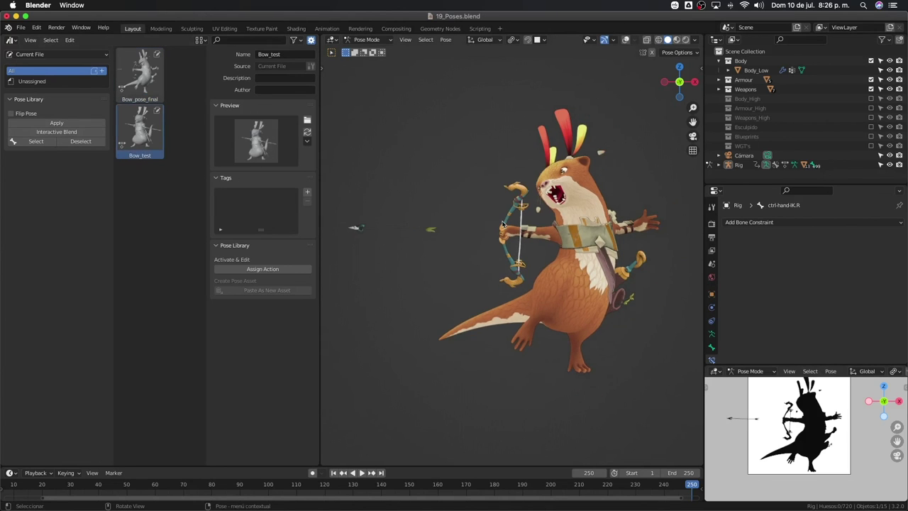
{"action": "left_click_drag", "start_coordinate": [345, 101], "coordinate": [677, 395]}
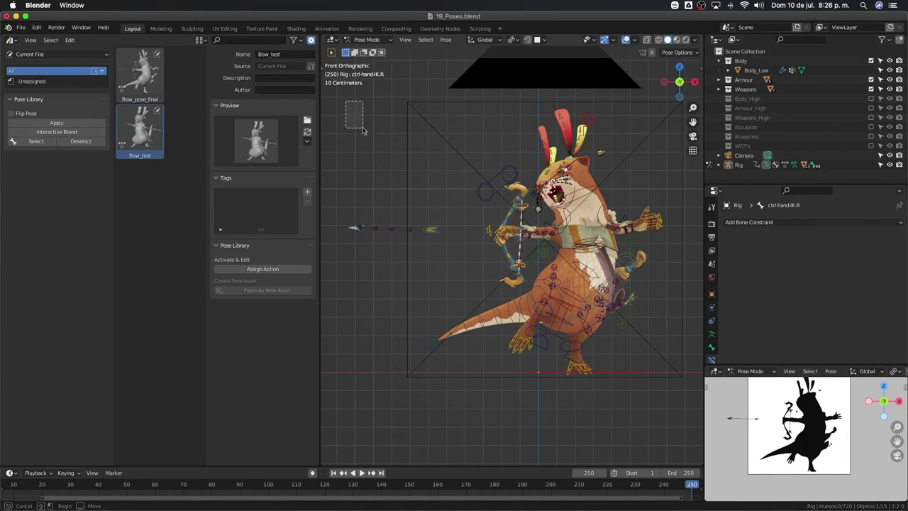
{"action": "key", "text": "shift+alt+z"}
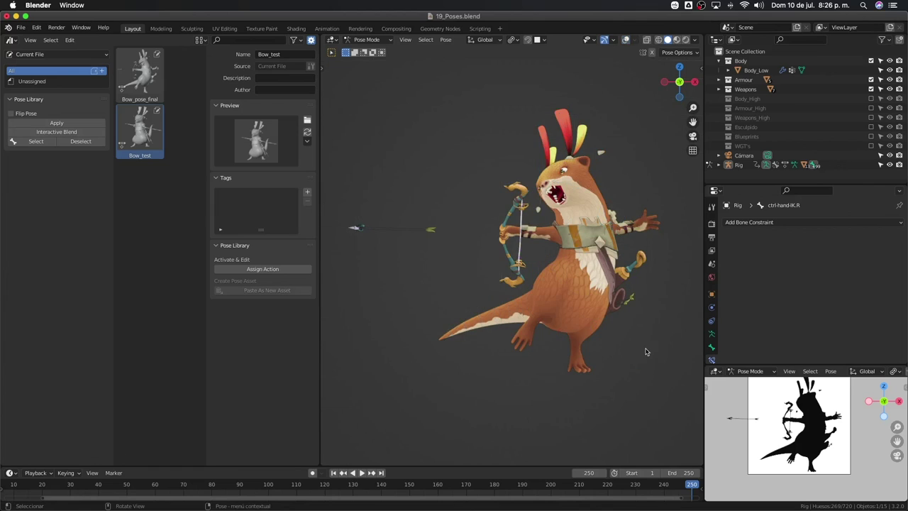
{"action": "key", "text": "n"}
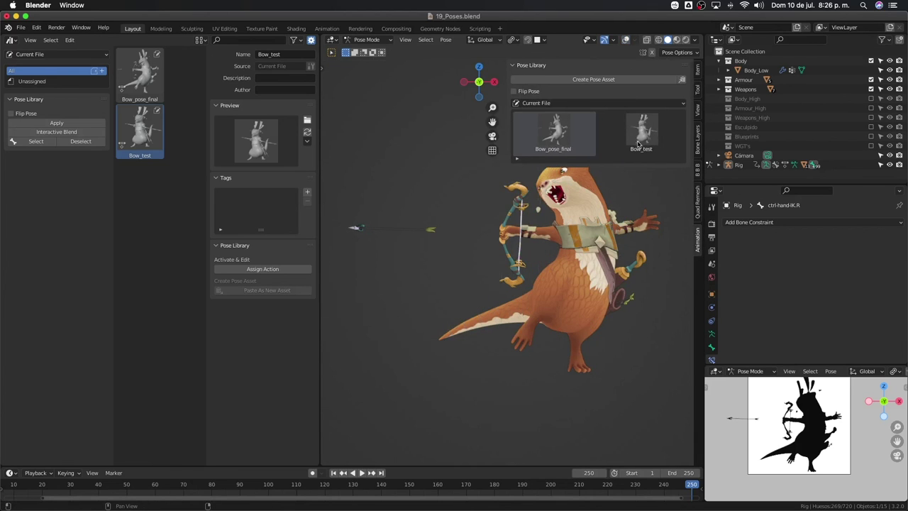
{"action": "double_click", "coordinate": [641, 135]}
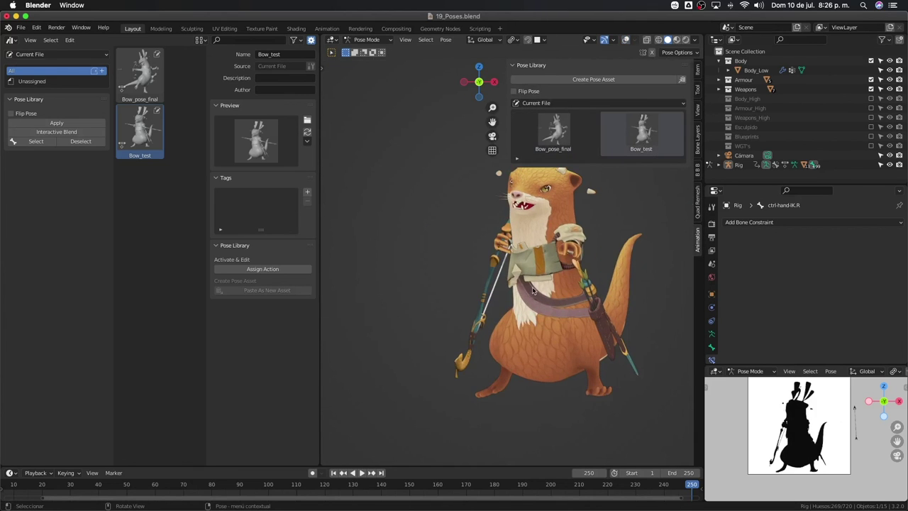
{"action": "key", "text": "n"}
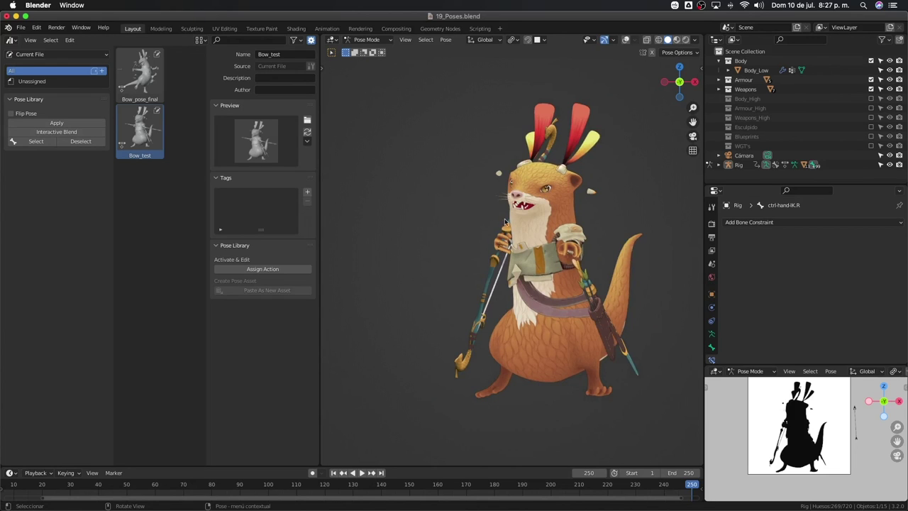
Restore the otter to the Bow_pose_final pose from the pose library
{"action": "scroll", "coordinate": [529, 240], "scroll_direction": "down", "scroll_amount": 1}
{"action": "scroll", "coordinate": [529, 240], "scroll_direction": "up", "scroll_amount": 2}
{"action": "scroll", "coordinate": [529, 240], "scroll_direction": "down", "scroll_amount": 1}
{"action": "key", "text": "n"}
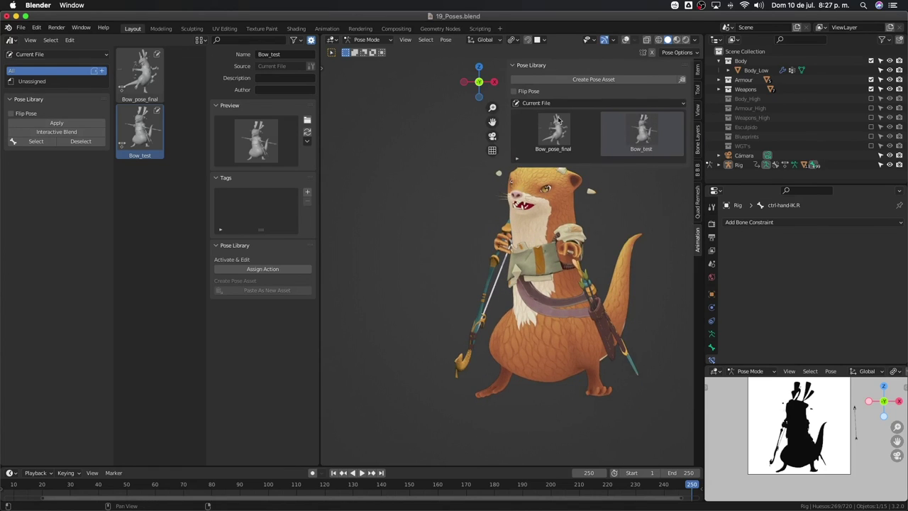
{"action": "double_click", "coordinate": [557, 129]}
{"action": "key", "text": "n"}
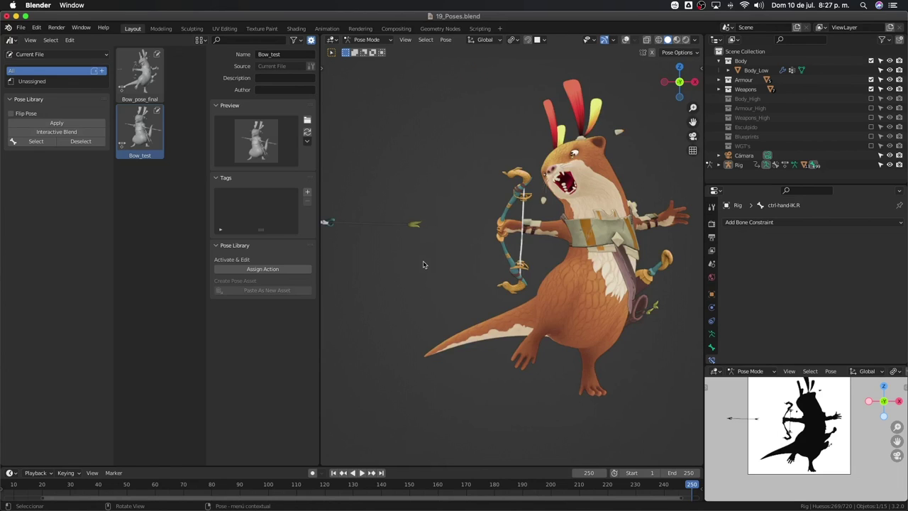